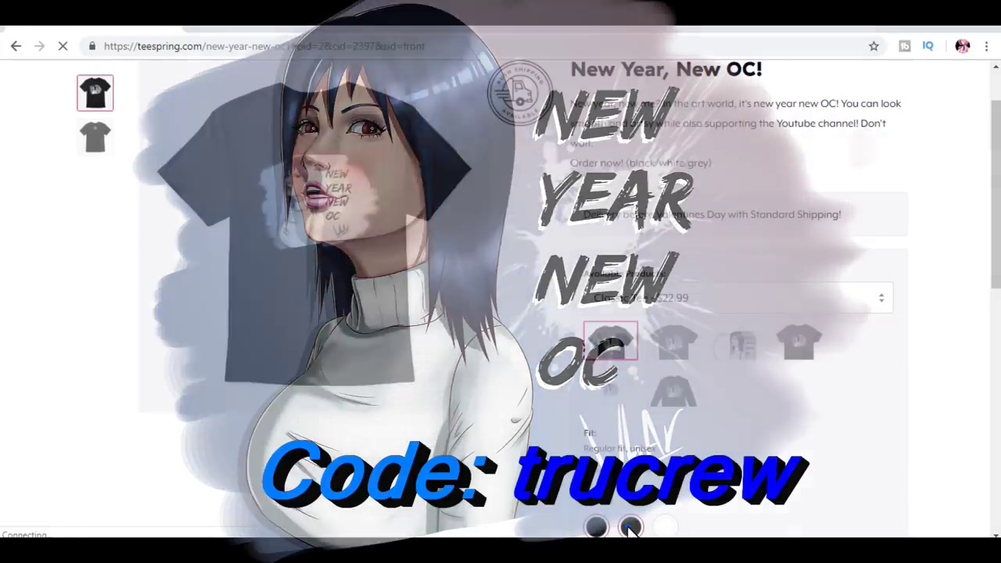
# Preview the New Year, New OC! Classic Tee in dark grey and white, and choose black
pyautogui.click(630, 528)
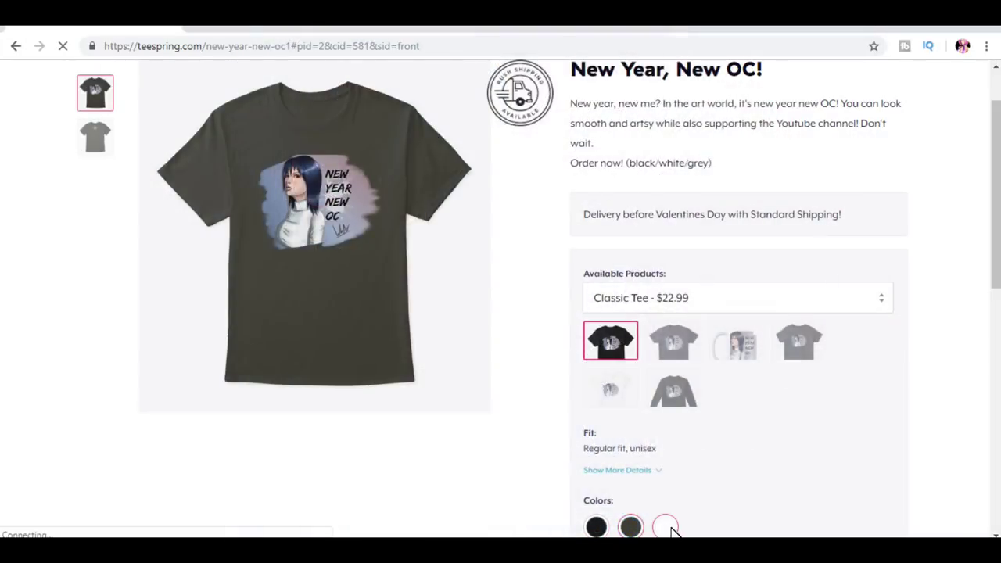
pyautogui.click(665, 526)
pyautogui.click(596, 527)
pyautogui.scroll(-4, 639, 446)
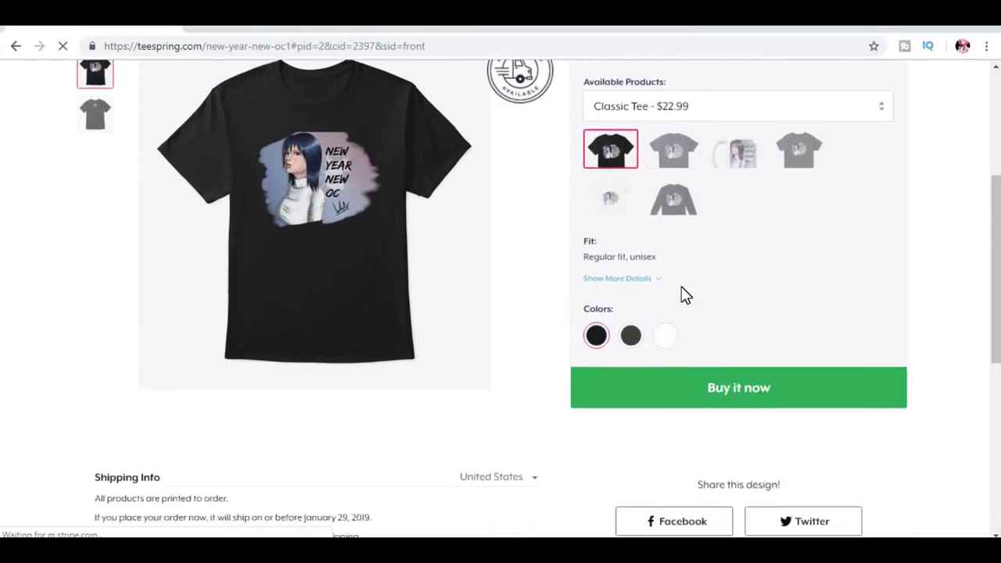
pyautogui.scroll(1, 697, 273)
# Order one black Classic Tee in size M and add it to the cart
pyautogui.click(711, 297)
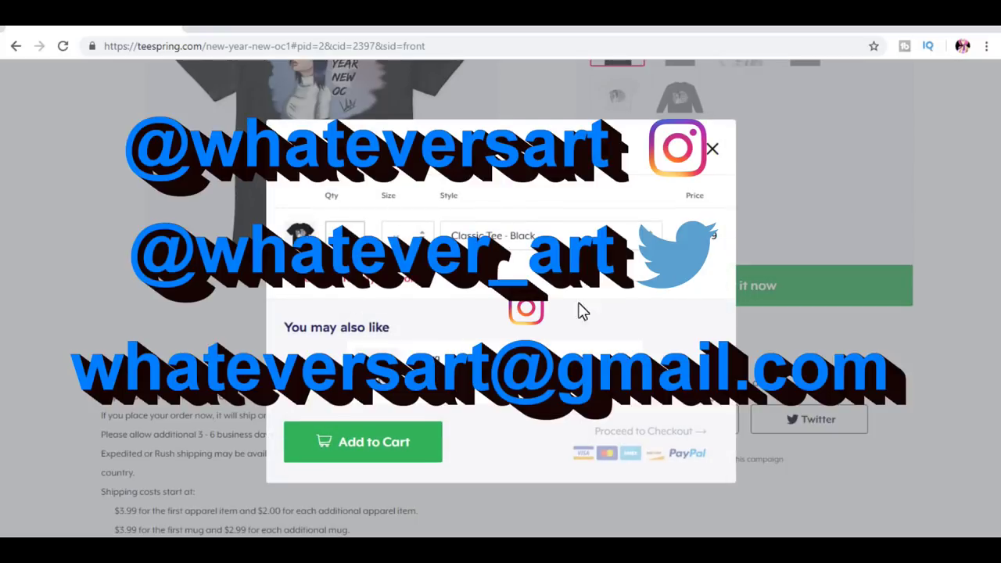
pyautogui.click(394, 444)
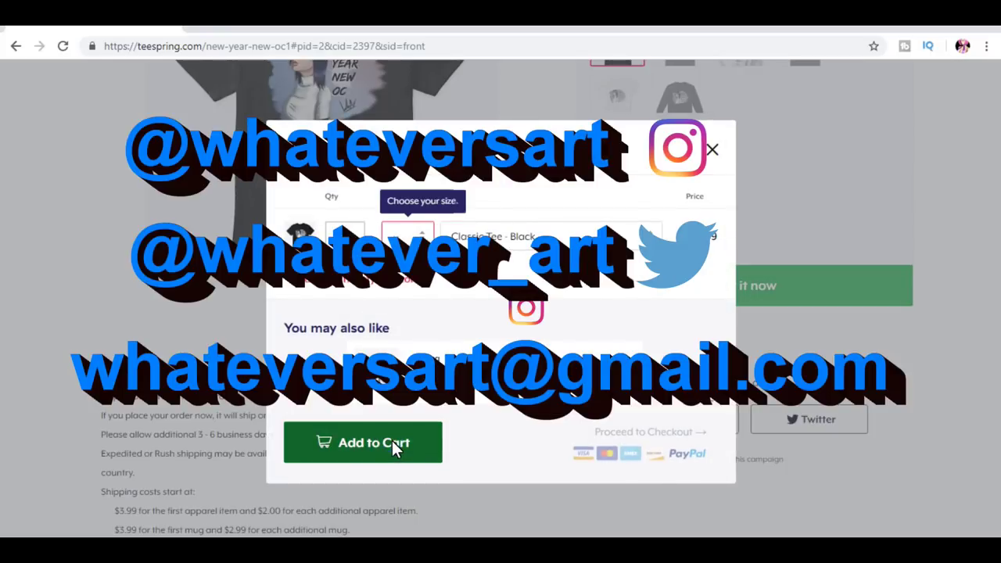
pyautogui.click(423, 241)
pyautogui.click(402, 308)
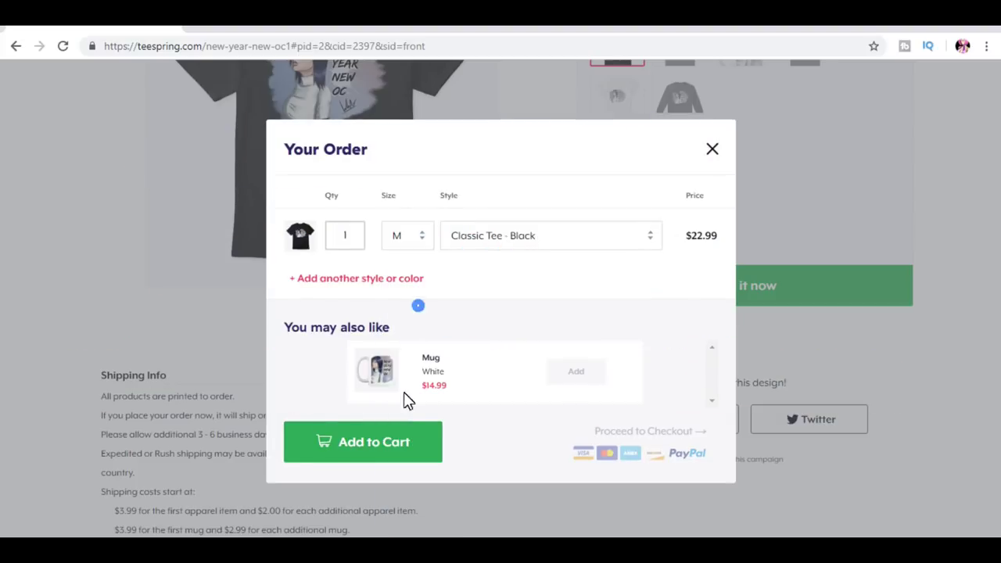
pyautogui.click(402, 439)
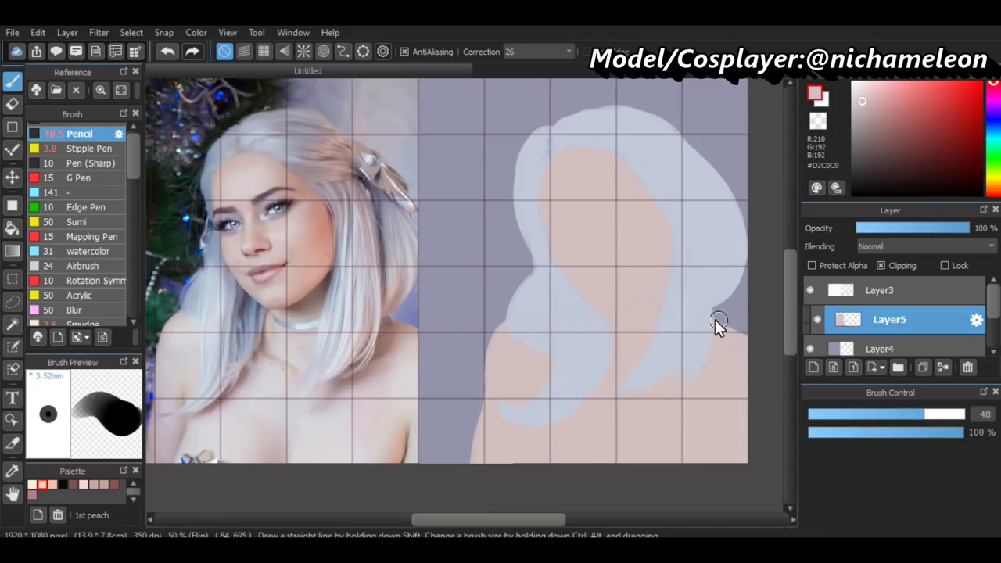
# In the MediBang Paint portrait, refine the hair silhouette beside the neck and shoulder, and trim its outer edge near the face with the eraser
pyautogui.moveTo(756, 324); pyautogui.dragTo(604, 328)
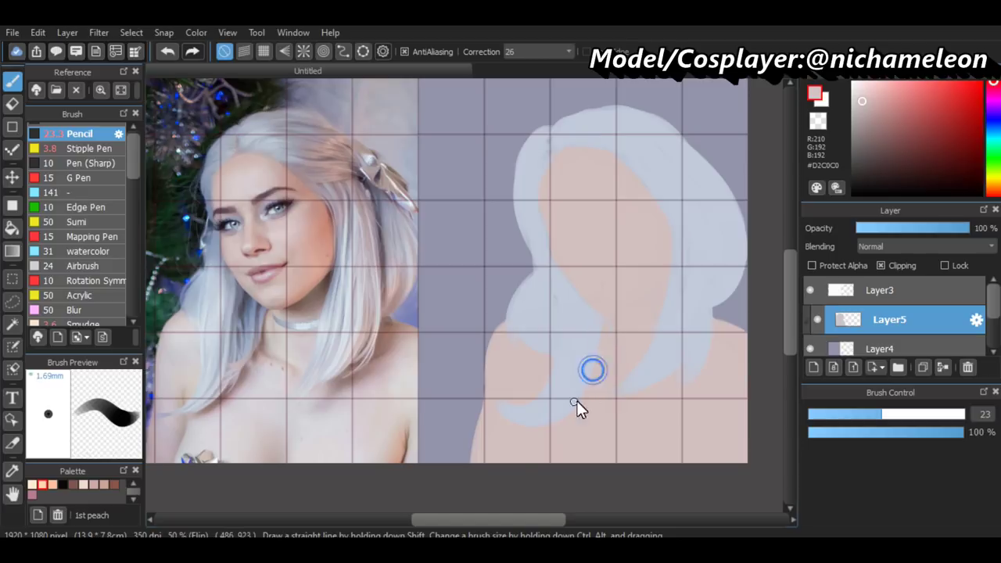
pyautogui.hotkey('ctrl', 'z')
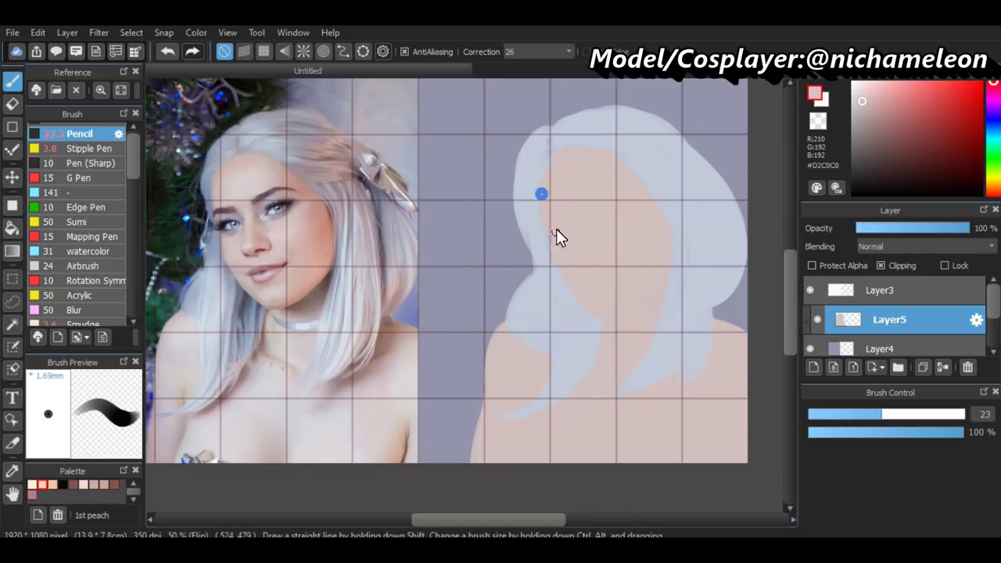
pyautogui.press('e')
pyautogui.moveTo(548, 138)
pyautogui.mouseDown()
pyautogui.moveTo(516, 219)
pyautogui.moveTo(530, 138)
pyautogui.moveTo(519, 179)
pyautogui.moveTo(528, 262)
pyautogui.moveTo(539, 245)
pyautogui.moveTo(518, 184)
pyautogui.moveTo(535, 236)
pyautogui.mouseUp()
pyautogui.hotkey('ctrl', 'z')
# Paint dark brown #735955 Pencil shadows under the jaw, along the strand crossing the neck, and beneath the hair over the far shoulder
pyautogui.press('b')
pyautogui.moveTo(633, 317)
pyautogui.mouseDown()
pyautogui.moveTo(612, 324)
pyautogui.moveTo(670, 271)
pyautogui.mouseUp()
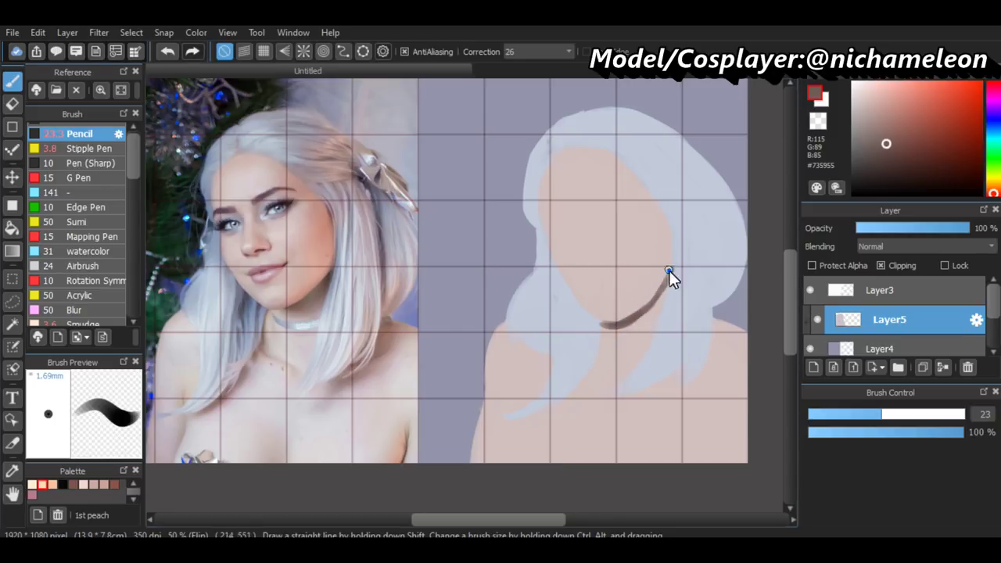
pyautogui.moveTo(601, 323)
pyautogui.mouseDown()
pyautogui.moveTo(587, 374)
pyautogui.moveTo(516, 414)
pyautogui.mouseUp()
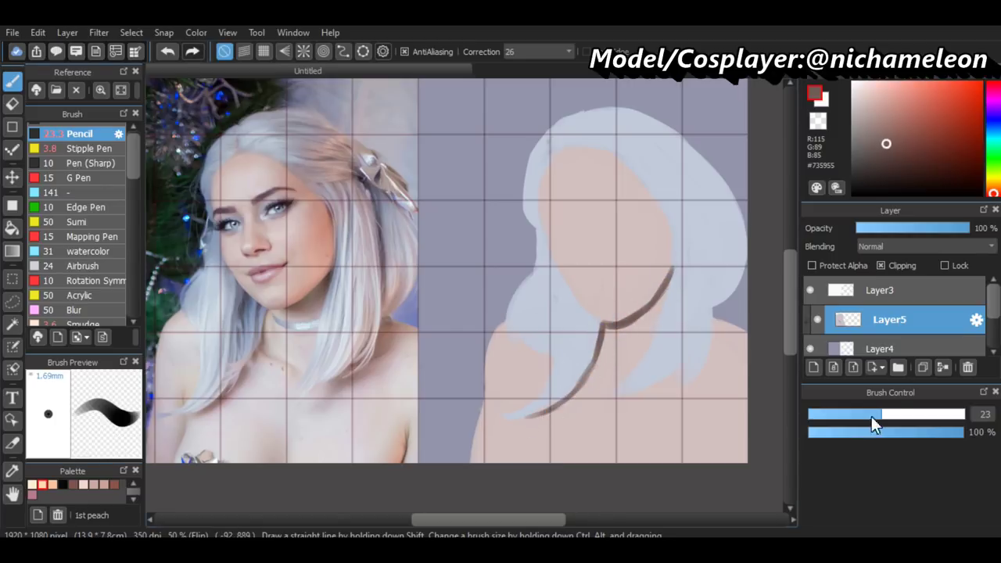
pyautogui.moveTo(871, 417); pyautogui.dragTo(898, 414)
pyautogui.moveTo(632, 396); pyautogui.dragTo(671, 396)
pyautogui.moveTo(718, 319); pyautogui.dragTo(699, 374)
# Protect Layer5's alpha, then mark the armpit folds with thin brown lines and shade the centre of the chest
pyautogui.click(811, 265)
pyautogui.moveTo(751, 438)
pyautogui.mouseDown()
pyautogui.moveTo(726, 438)
pyautogui.moveTo(727, 454)
pyautogui.mouseUp()
pyautogui.moveTo(514, 410); pyautogui.dragTo(516, 422)
pyautogui.hotkey('ctrl', 'z')
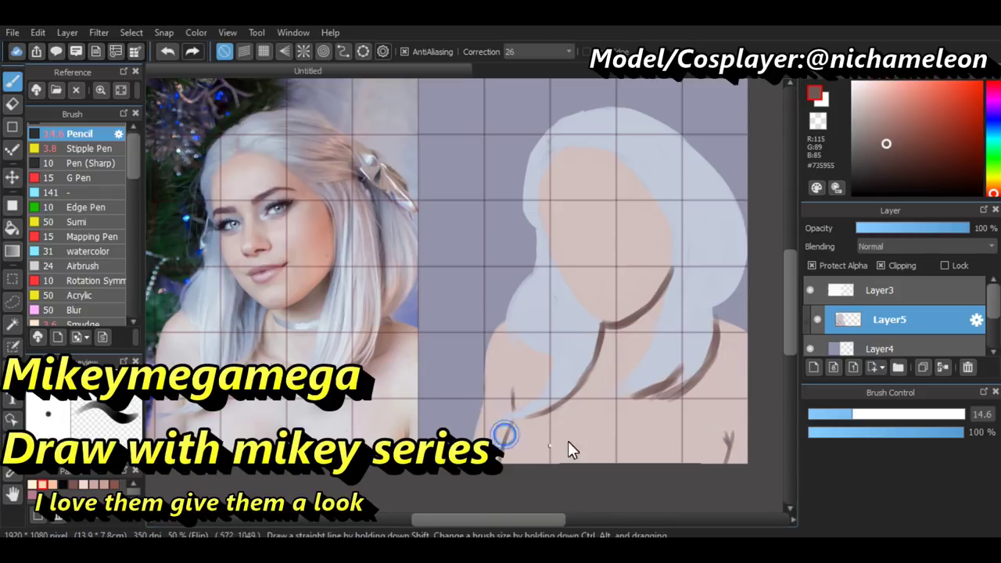
pyautogui.moveTo(568, 441); pyautogui.dragTo(607, 440)
# Shade the hair-side edge of the forehead and cheek with the Pencil at 52% opacity, checking the canvas mirrored
pyautogui.moveTo(614, 166); pyautogui.dragTo(650, 273)
pyautogui.moveTo(626, 311); pyautogui.dragTo(660, 242)
pyautogui.press('h')
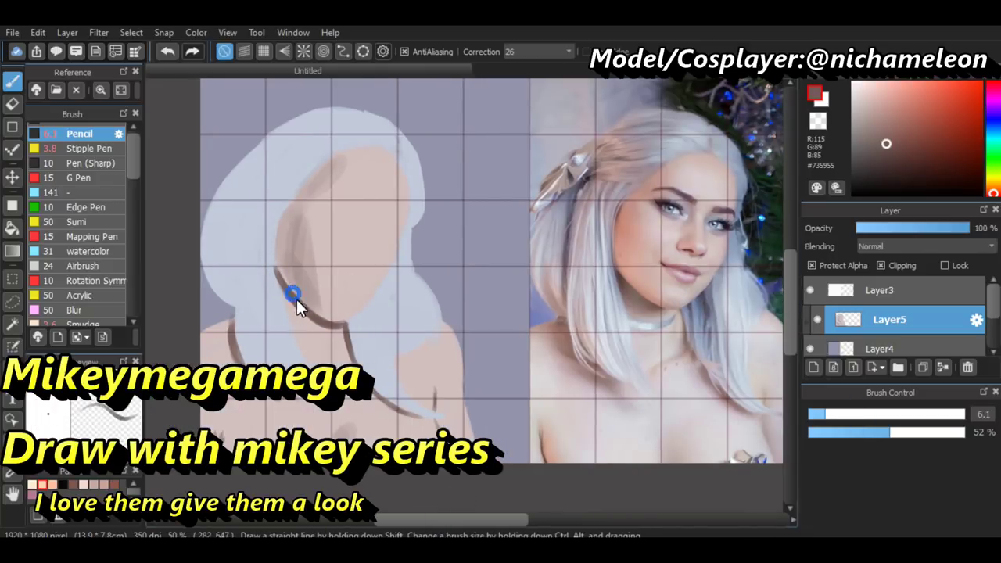
pyautogui.keyDown('alt'); pyautogui.click(396, 313); pyautogui.keyUp('alt')
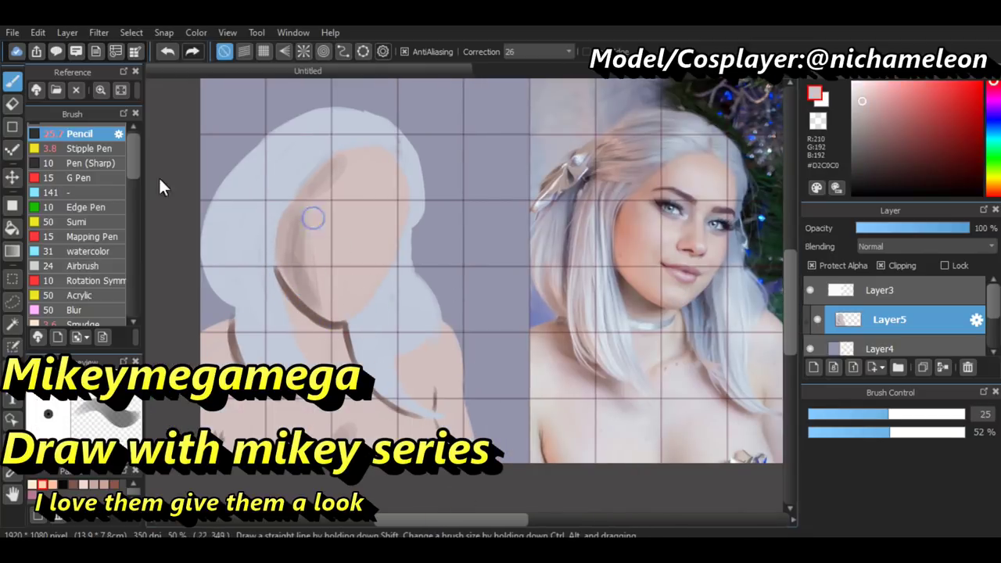
# Soften the face shading with the Airbrush at 24% opacity, using sampled mid and light skin tones
pyautogui.click(82, 266)
pyautogui.keyDown('alt'); pyautogui.click(348, 183); pyautogui.keyUp('alt')
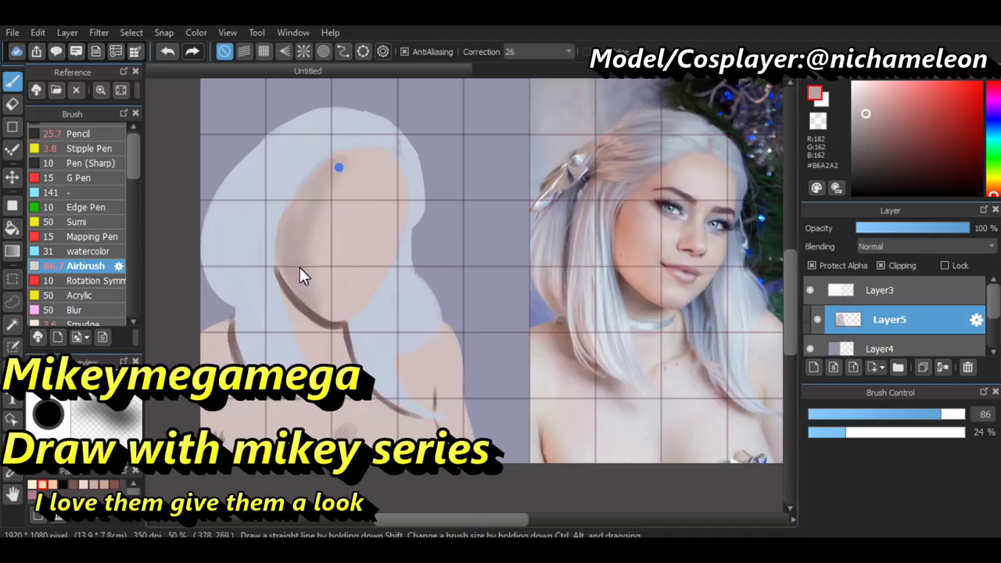
pyautogui.click(925, 420)
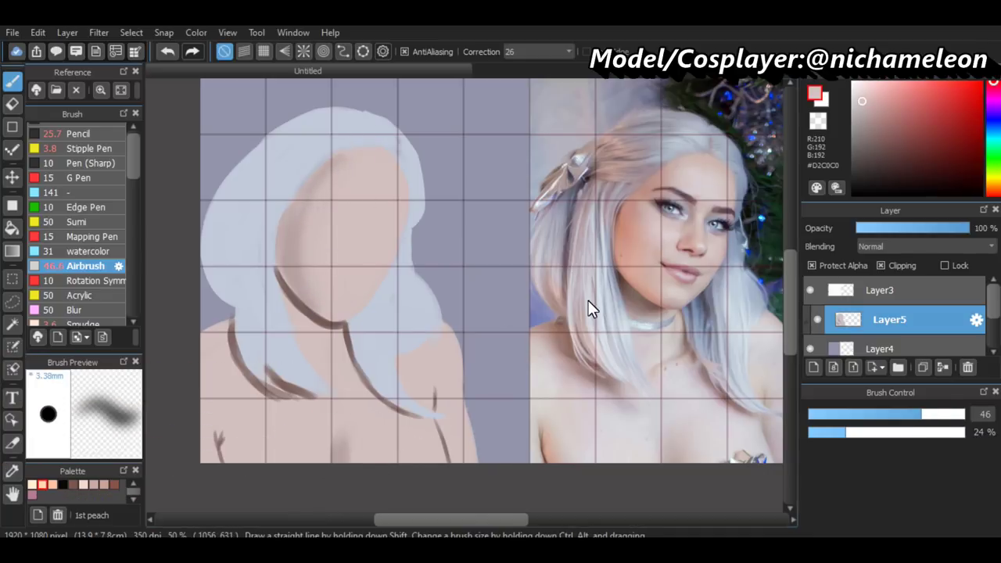
pyautogui.moveTo(632, 346)
pyautogui.mouseDown()
pyautogui.moveTo(326, 292)
pyautogui.moveTo(349, 316)
pyautogui.mouseUp()
pyautogui.keyDown('alt'); pyautogui.click(319, 329); pyautogui.keyUp('alt')
# Refine the chin and jaw shadow with the Airbrush at size 17 and 65% opacity, using sampled skin-shadow tones
pyautogui.scroll(2, 317, 311)
pyautogui.scroll(-2, 308, 316)
pyautogui.press('h')
pyautogui.scroll(1, 610, 330)
pyautogui.click(817, 413)
pyautogui.keyDown('alt'); pyautogui.click(609, 328); pyautogui.keyUp('alt')
pyautogui.keyDown('alt'); pyautogui.click(619, 328); pyautogui.keyUp('alt')
pyautogui.keyDown('alt'); pyautogui.click(618, 323); pyautogui.keyUp('alt')
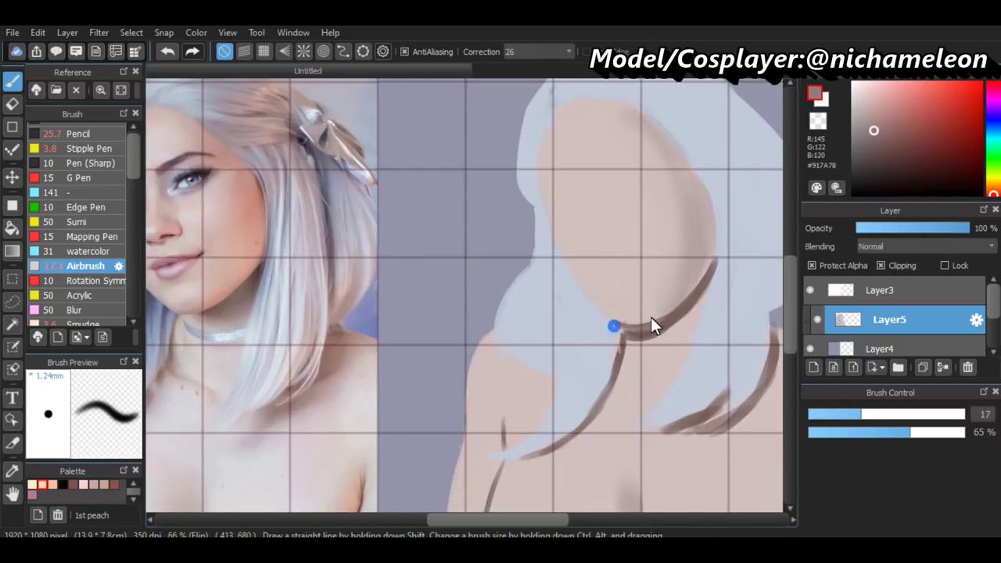
# Paint hair shadows beside the jaw and neck with the watercolor brush at size 31, using blue-grey #70758B sampled from the reference hair
pyautogui.press('Up')
pyautogui.scroll(-1, 643, 328)
pyautogui.scroll(1, 626, 314)
pyautogui.scroll(-1, 398, 208)
pyautogui.keyDown('alt'); pyautogui.click(257, 305); pyautogui.keyUp('alt')
pyautogui.scroll(1, 568, 278)
pyautogui.scroll(-1, 609, 309)
pyautogui.scroll(1, 609, 309)
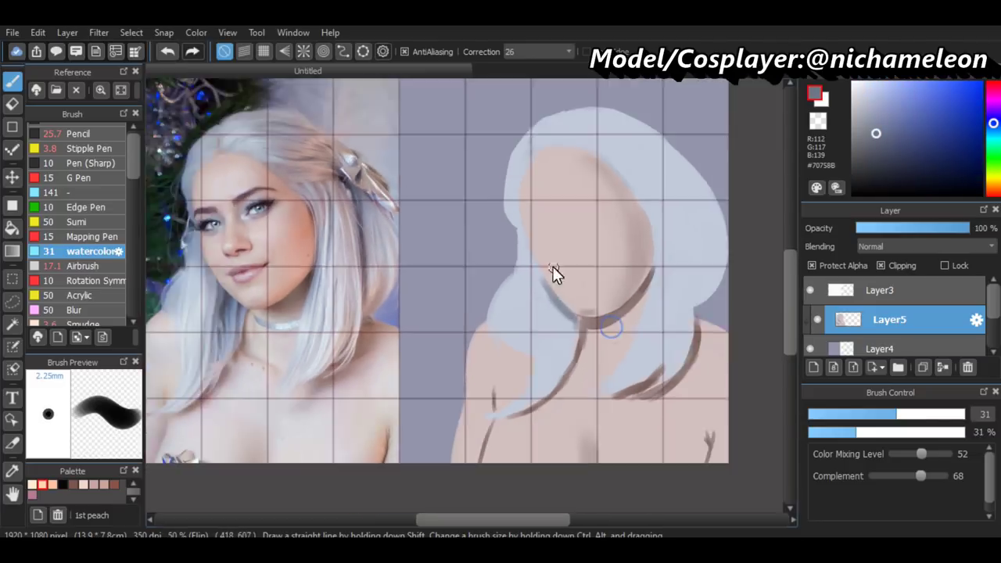
pyautogui.scroll(-1, 568, 399)
pyautogui.moveTo(562, 368); pyautogui.dragTo(568, 315)
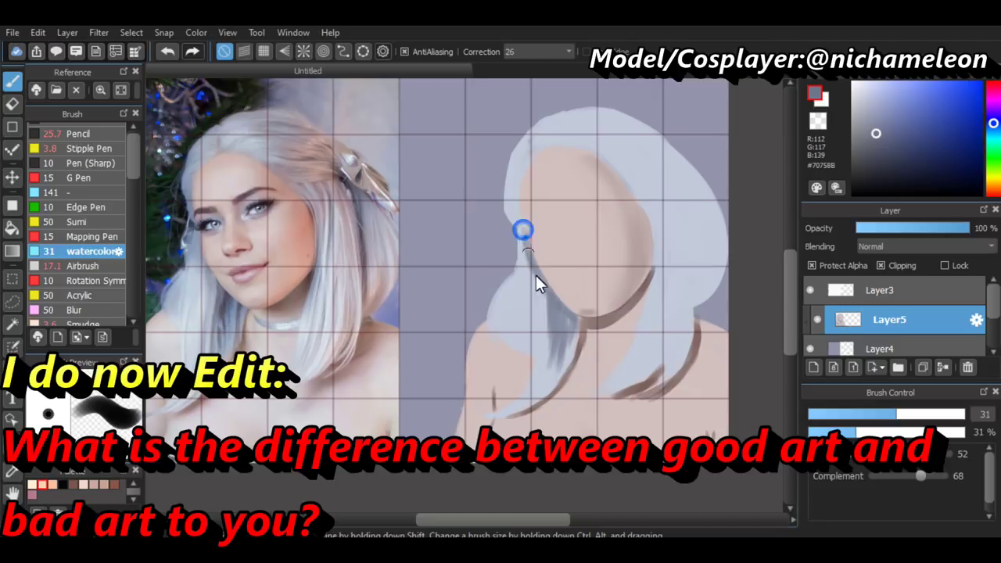
# Add blue-grey strand shadows to the hair behind the face, one running down its length and one across from the forehead
pyautogui.moveTo(680, 184); pyautogui.dragTo(696, 277)
pyautogui.moveTo(628, 176)
pyautogui.mouseDown()
pyautogui.moveTo(671, 179)
pyautogui.moveTo(695, 249)
pyautogui.mouseUp()
pyautogui.keyDown('alt'); pyautogui.click(702, 242); pyautogui.keyUp('alt')
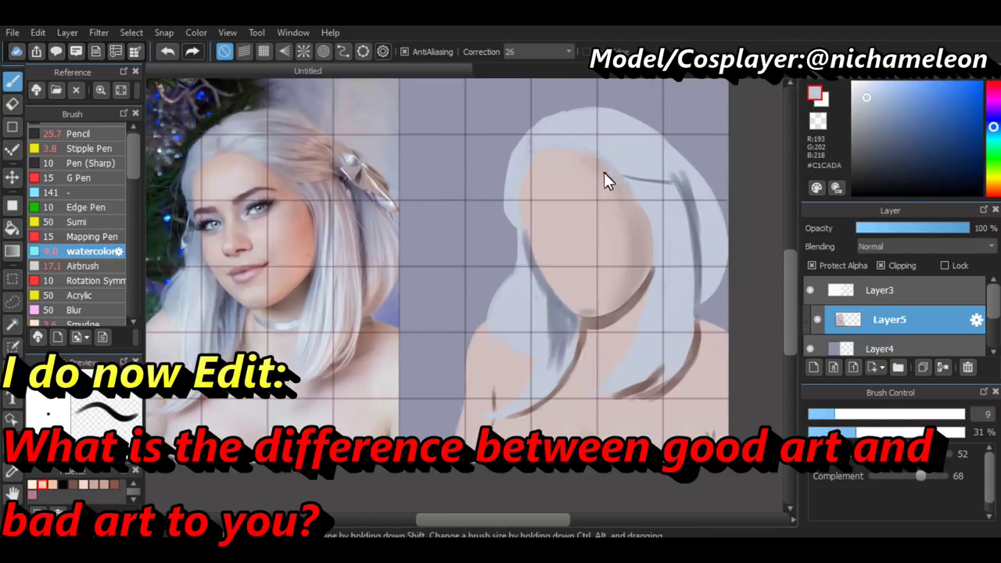
# Paint the lips in mauve sampled from the reference and clean up their lower edge with skin colour #D2C0C0
pyautogui.keyDown('alt'); pyautogui.click(239, 268); pyautogui.keyUp('alt')
pyautogui.moveTo(564, 276)
pyautogui.mouseDown()
pyautogui.moveTo(590, 271)
pyautogui.moveTo(560, 281)
pyautogui.moveTo(578, 284)
pyautogui.moveTo(589, 280)
pyautogui.moveTo(557, 273)
pyautogui.mouseUp()
pyautogui.keyDown('alt'); pyautogui.click(547, 294); pyautogui.keyUp('alt')
pyautogui.scroll(1, 601, 280)
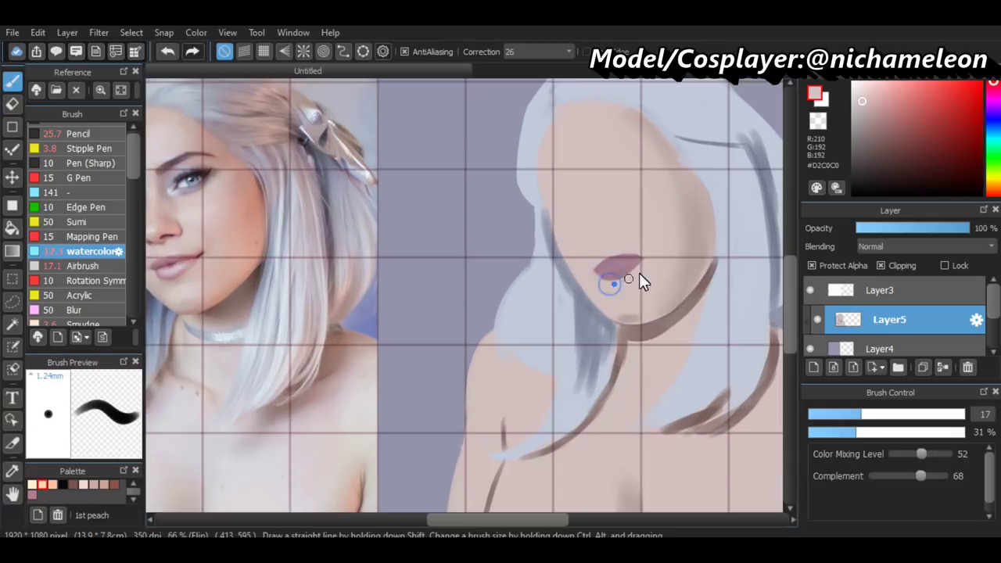
pyautogui.scroll(-1, 623, 253)
pyautogui.hotkey('ctrl', 'z')
# Touch up the hairline beside the forehead and cheek with the sampled light hair colour #C1CADA
pyautogui.keyDown('alt'); pyautogui.click(523, 238); pyautogui.keyUp('alt')
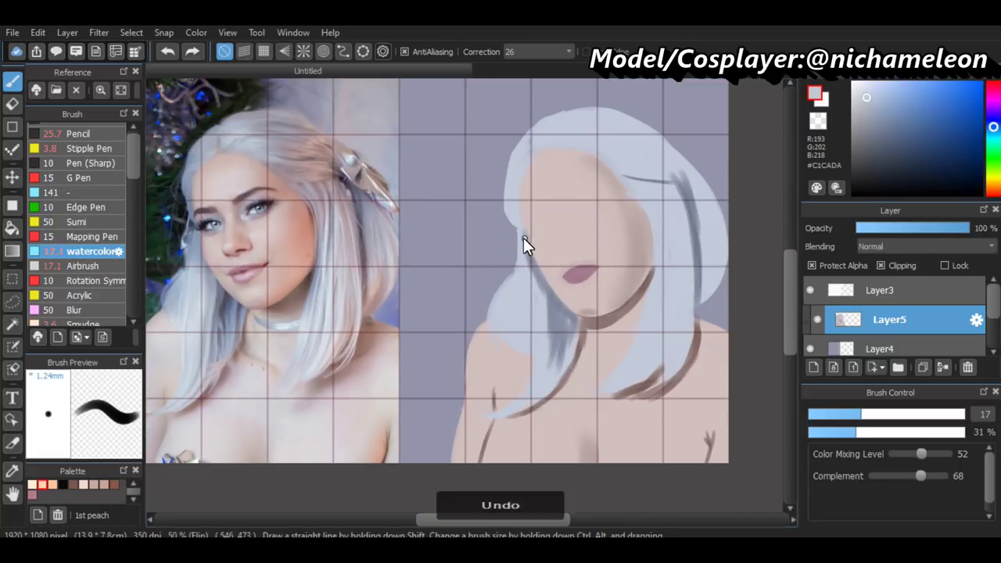
pyautogui.click(521, 192)
pyautogui.click(517, 189)
pyautogui.keyDown('alt'); pyautogui.click(534, 268); pyautogui.keyUp('alt')
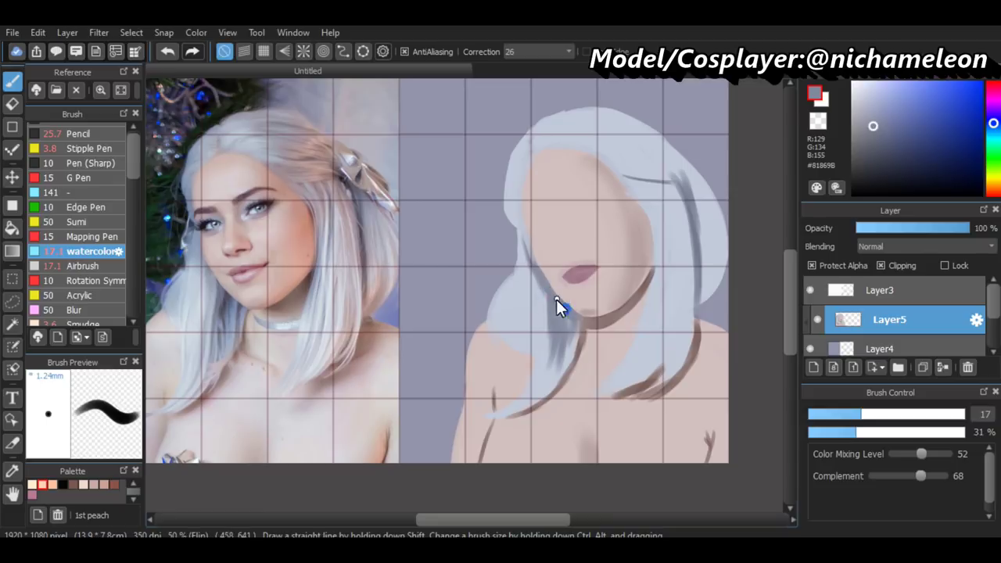
# Paint both upper eye lines in dark #3D3744 and thin them with the skin colour
pyautogui.keyDown('alt'); pyautogui.click(547, 225); pyautogui.keyUp('alt')
pyautogui.moveTo(570, 214); pyautogui.dragTo(601, 206)
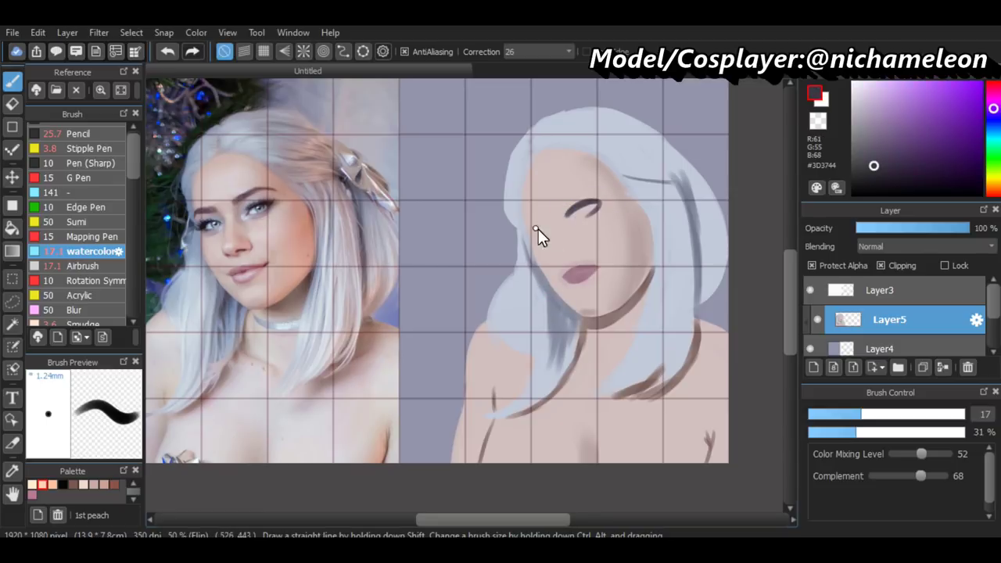
pyautogui.keyDown('alt'); pyautogui.click(529, 226); pyautogui.keyUp('alt')
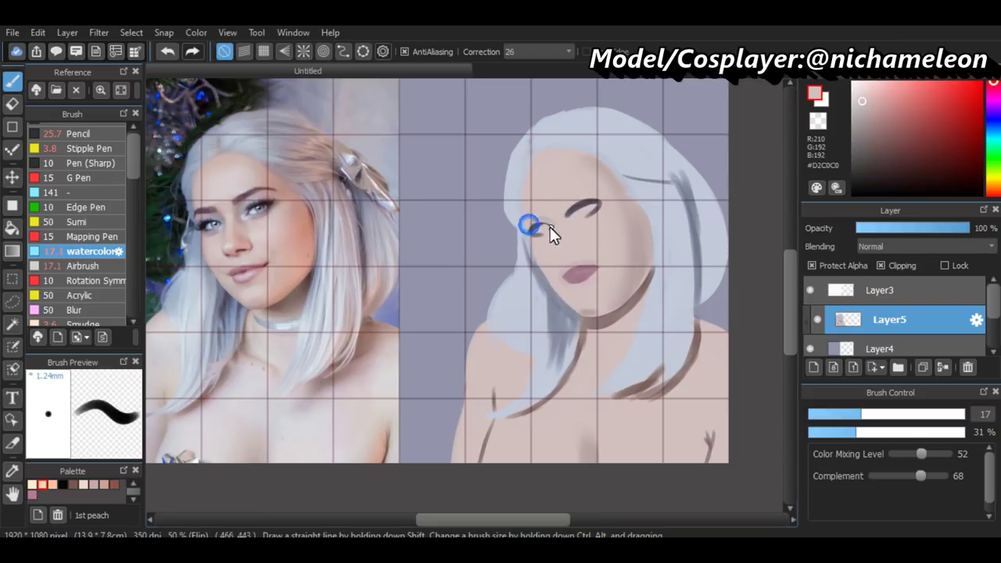
pyautogui.hotkey('ctrl', 'z')
pyautogui.click(528, 233)
pyautogui.click(586, 194)
# Sketch the nose bridge and underside with the watercolor brush at size 9.5, and undo the last stray stroke
pyautogui.keyDown('alt'); pyautogui.click(547, 265); pyautogui.keyUp('alt')
pyautogui.moveTo(574, 253); pyautogui.dragTo(556, 261)
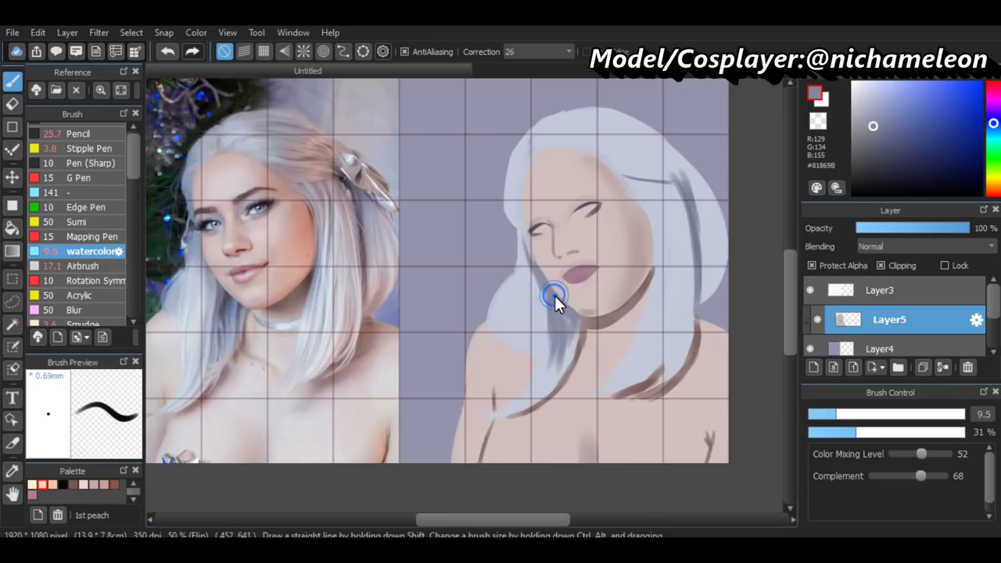
pyautogui.keyDown('alt'); pyautogui.click(648, 269); pyautogui.keyUp('alt')
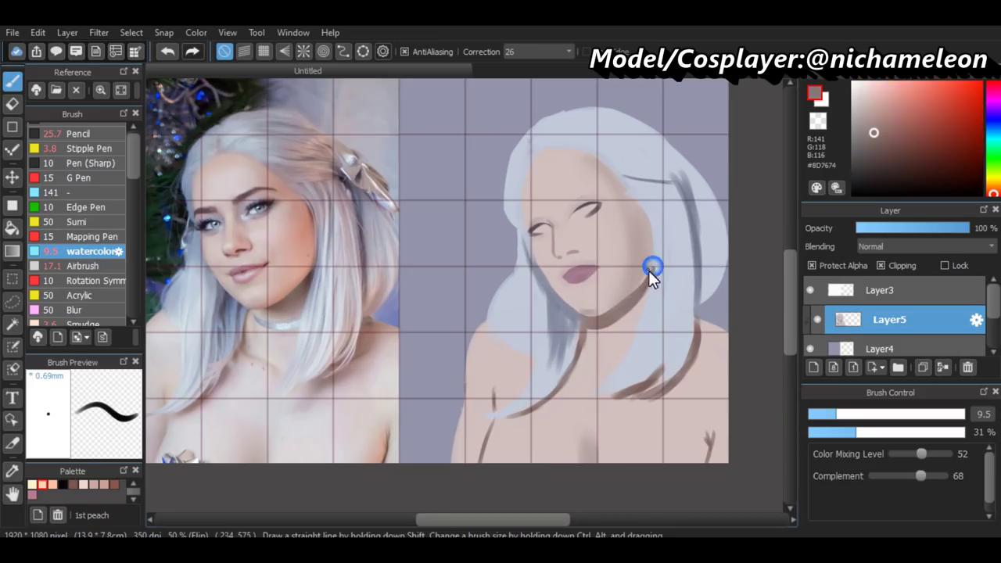
pyautogui.hotkey('ctrl', 'z')
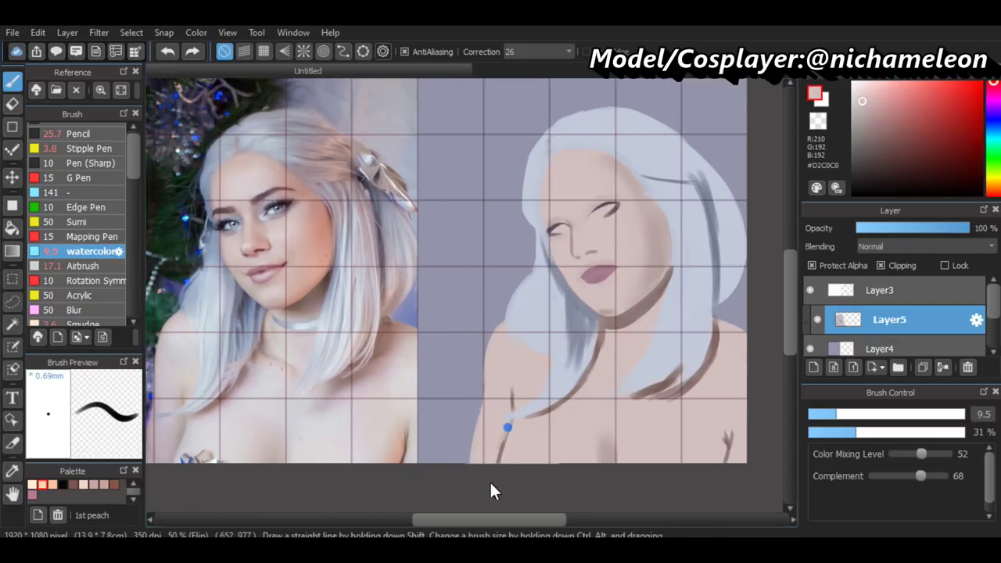
# Thin the armpit fold lines with skin colour and add a fine collar line at the base of the neck
pyautogui.keyDown('alt'); pyautogui.click(720, 442); pyautogui.keyUp('alt')
pyautogui.moveTo(720, 435); pyautogui.dragTo(727, 447)
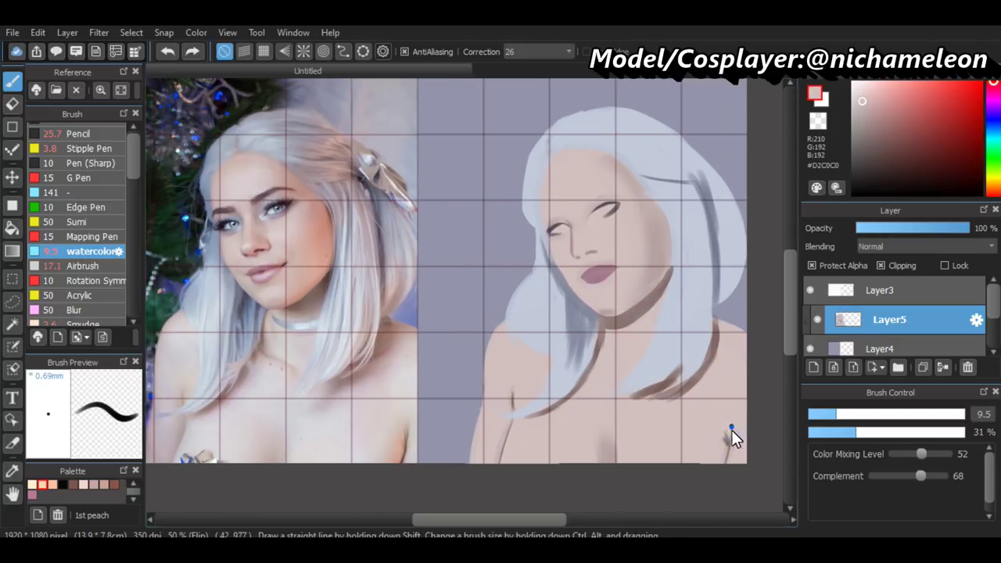
pyautogui.keyDown('alt'); pyautogui.click(590, 360); pyautogui.keyUp('alt')
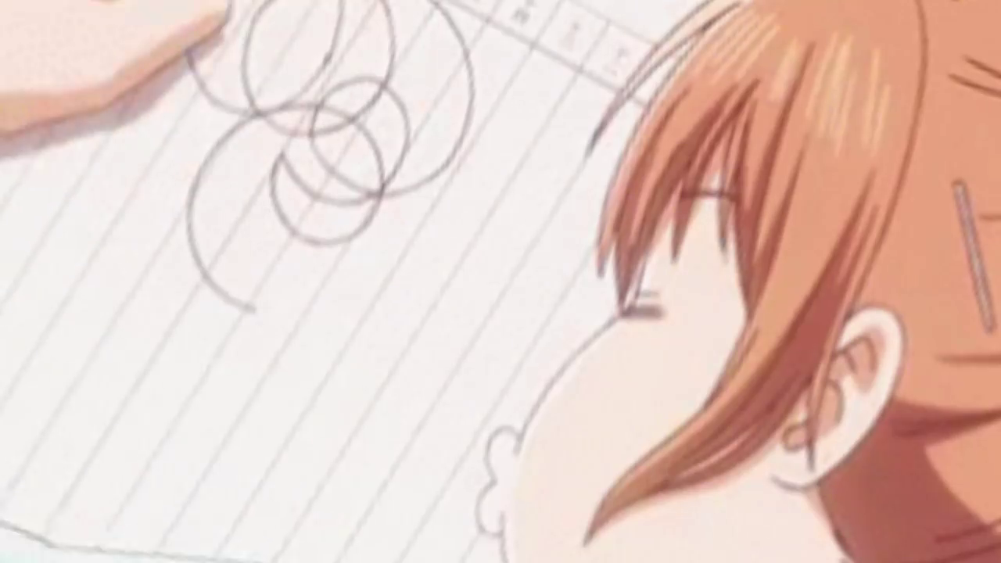
# Shade the crown, back and neck-side hair in grey-blue #898FA3 with a size 66 watercolor brush at 14% opacity
pyautogui.keyDown('alt'); pyautogui.click(614, 126); pyautogui.keyUp('alt')
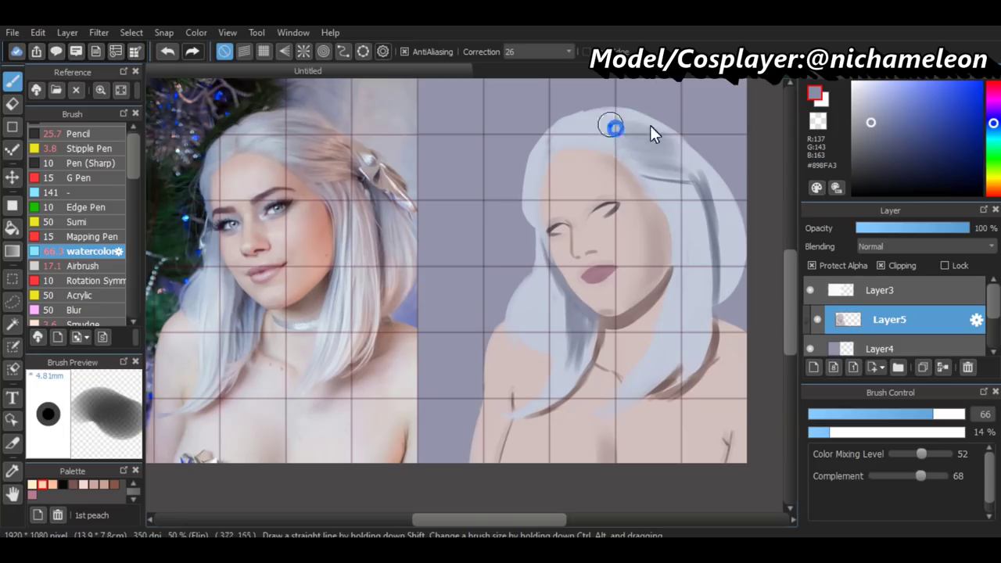
pyautogui.moveTo(711, 230); pyautogui.dragTo(693, 165)
pyautogui.moveTo(679, 213); pyautogui.dragTo(647, 175)
pyautogui.moveTo(563, 329); pyautogui.dragTo(551, 287)
# Lighten the forehead and chin with sampled pale skin tones, reducing the watercolor brush to size 25 at 42% opacity
pyautogui.click(882, 417)
pyautogui.keyDown('alt'); pyautogui.click(570, 215); pyautogui.keyUp('alt')
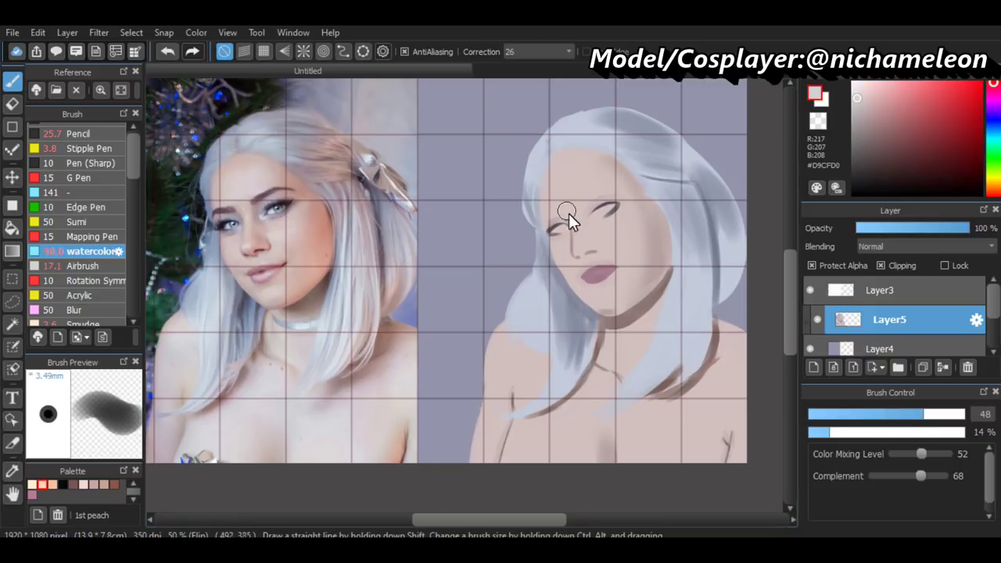
pyautogui.keyDown('alt'); pyautogui.click(612, 297); pyautogui.keyUp('alt')
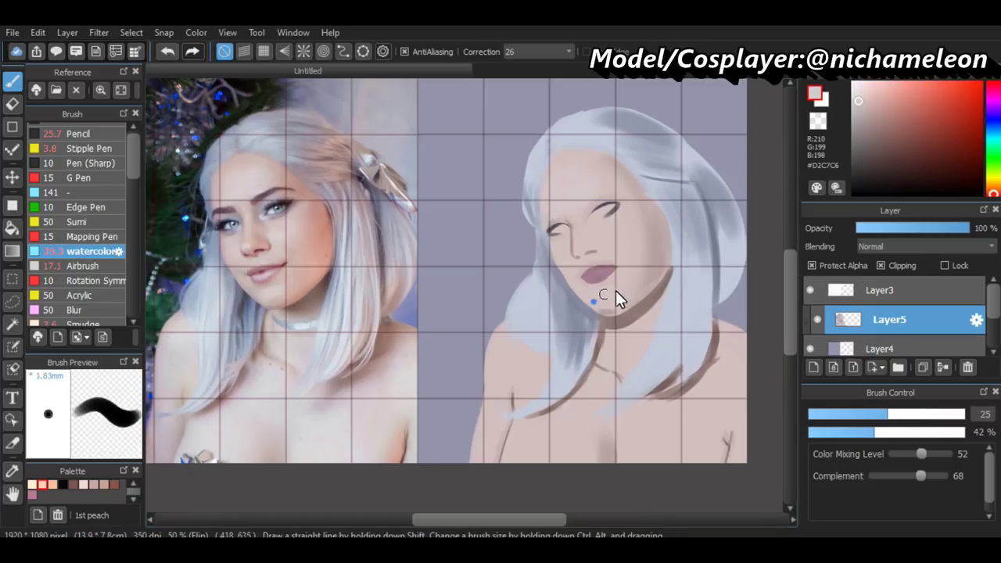
pyautogui.keyDown('alt'); pyautogui.click(568, 295); pyautogui.keyUp('alt')
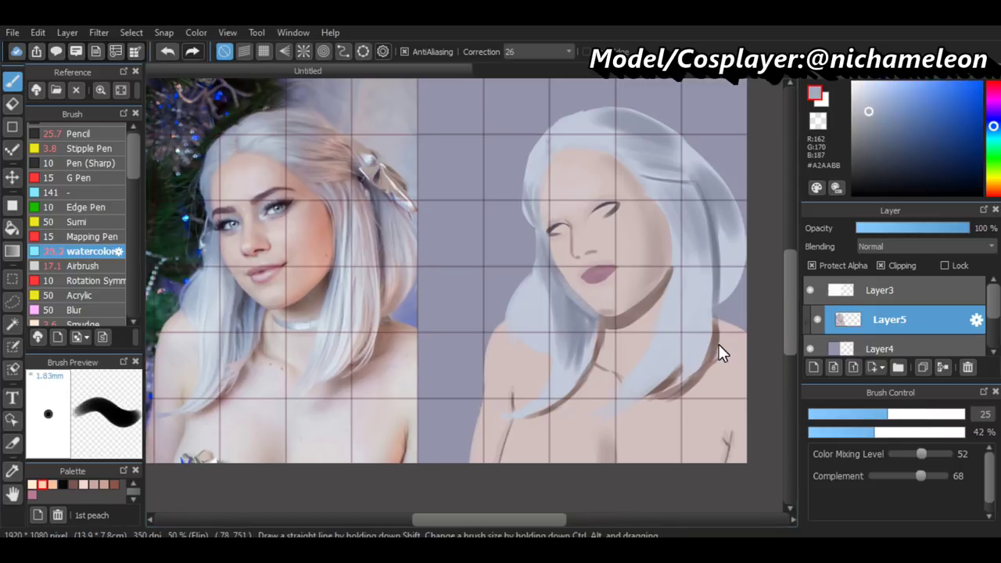
# Glaze warm peach #CD907D along the hairline and side of the face with a size 48 watercolor brush at 23% opacity, and trim the arm's edge
pyautogui.press('h')
pyautogui.keyDown('alt'); pyautogui.click(316, 207); pyautogui.keyUp('alt')
pyautogui.keyDown('alt'); pyautogui.click(662, 227); pyautogui.keyUp('alt')
pyautogui.moveTo(821, 413); pyautogui.dragTo(909, 414)
pyautogui.moveTo(269, 176); pyautogui.dragTo(279, 205)
pyautogui.hotkey('ctrl', 'z')
pyautogui.moveTo(266, 244); pyautogui.dragTo(290, 196)
pyautogui.press('h')
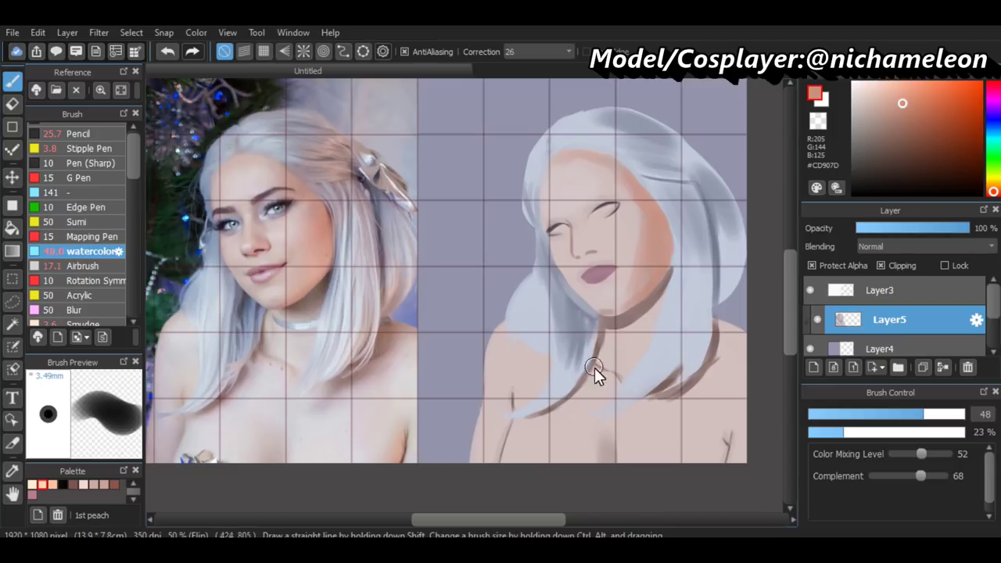
pyautogui.keyDown('alt'); pyautogui.click(506, 342); pyautogui.keyUp('alt')
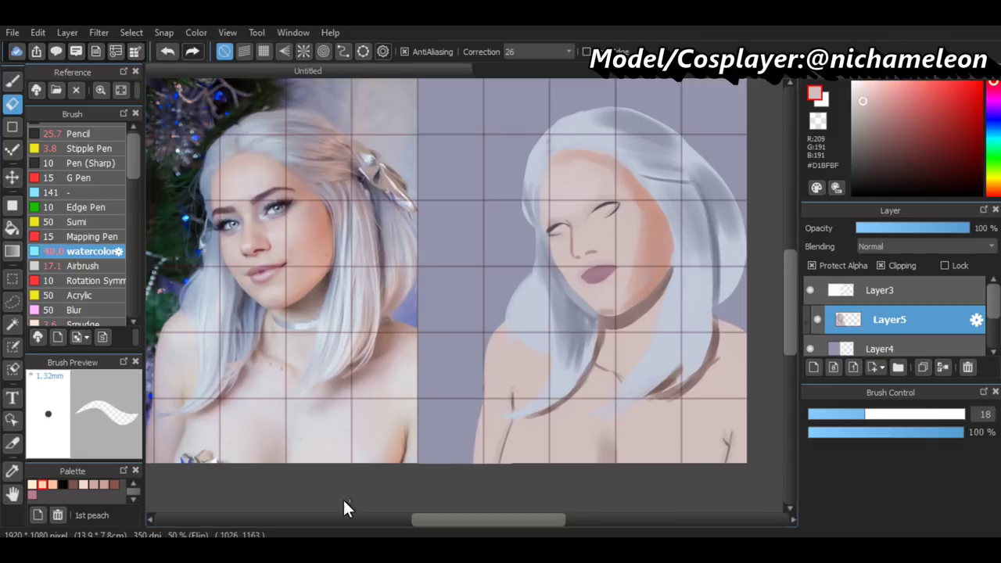
# Retouch the chin's lower edge and the shadow beneath it with sampled tones and a small watercolor brush at 23% opacity on Layer5
pyautogui.keyDown('alt'); pyautogui.click(580, 272); pyautogui.keyUp('alt')
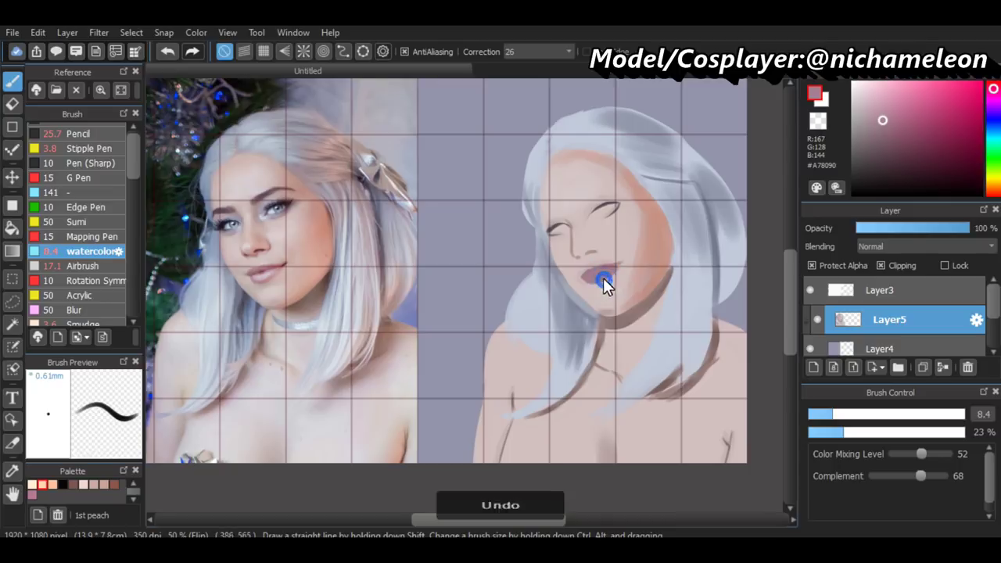
pyautogui.click(883, 290)
pyautogui.keyDown('alt'); pyautogui.click(599, 307); pyautogui.keyUp('alt')
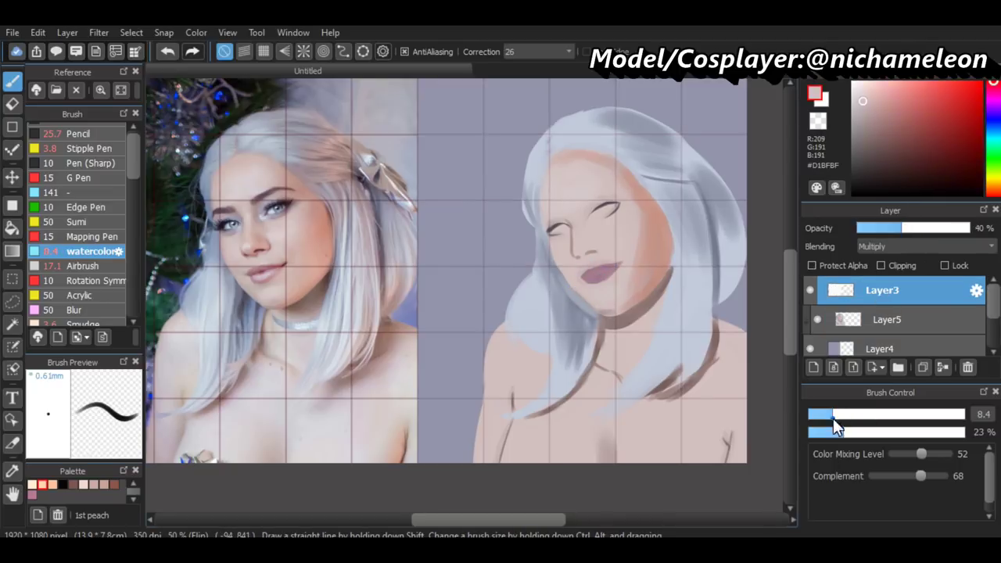
pyautogui.moveTo(867, 419); pyautogui.dragTo(839, 415)
pyautogui.click(887, 319)
pyautogui.keyDown('alt'); pyautogui.click(606, 332); pyautogui.keyUp('alt')
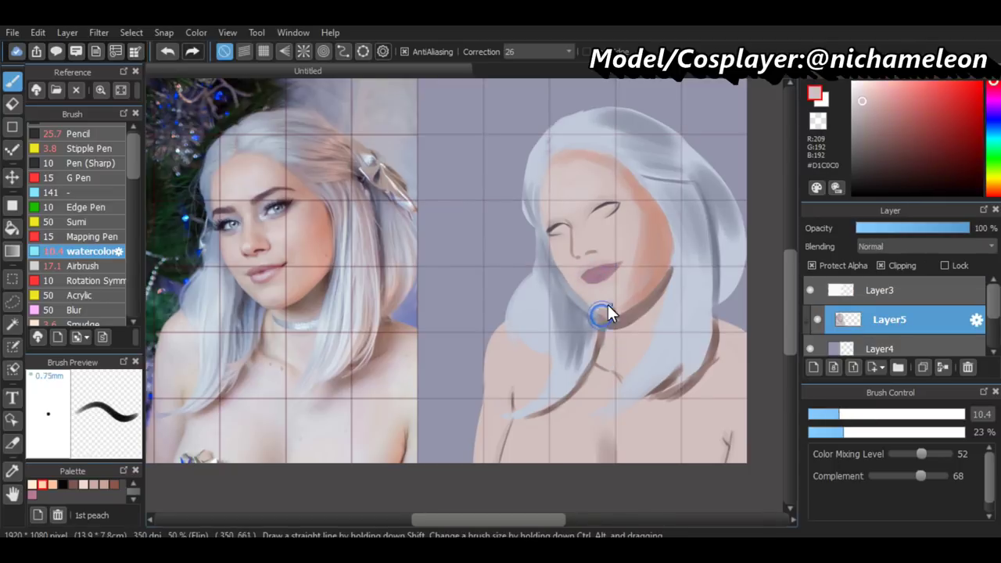
pyautogui.keyDown('alt'); pyautogui.click(614, 319); pyautogui.keyUp('alt')
pyautogui.moveTo(604, 319)
pyautogui.keyDown('ctrl'); pyautogui.keyDown('alt'); pyautogui.mouseDown()
pyautogui.moveTo(621, 338)
pyautogui.moveTo(627, 326)
pyautogui.mouseUp(); pyautogui.keyUp('alt'); pyautogui.keyUp('ctrl')
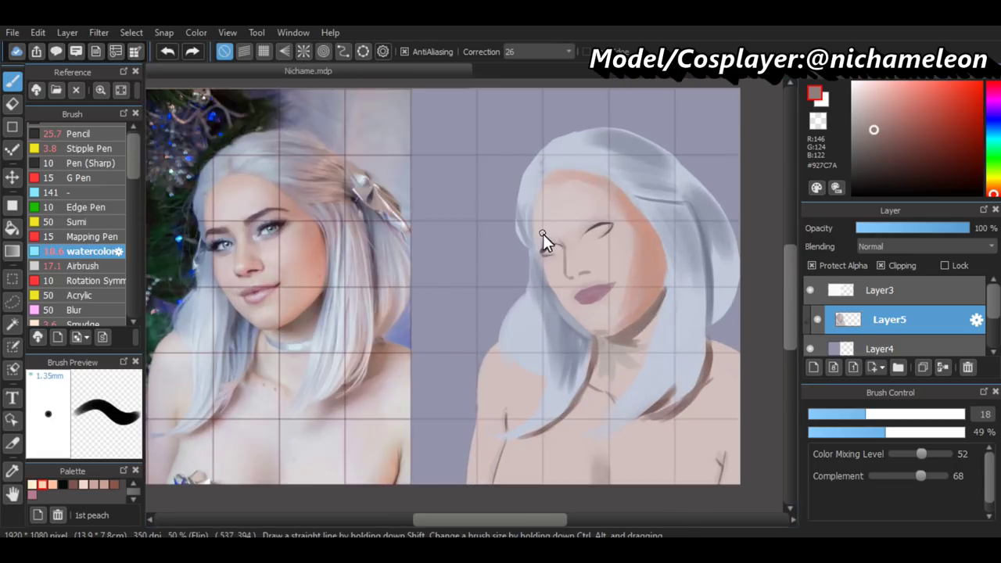
# Blend the hairline with sampled tones and shade the brows and eye sockets with a size 18 watercolor brush at 49% opacity
pyautogui.keyDown('alt'); pyautogui.click(557, 188); pyautogui.keyUp('alt')
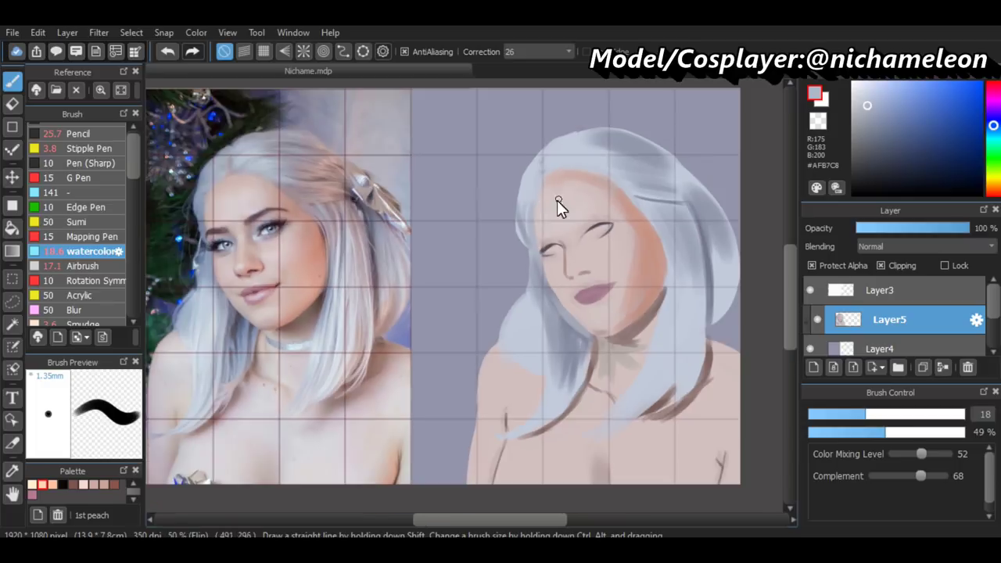
pyautogui.keyDown('alt'); pyautogui.click(551, 176); pyautogui.keyUp('alt')
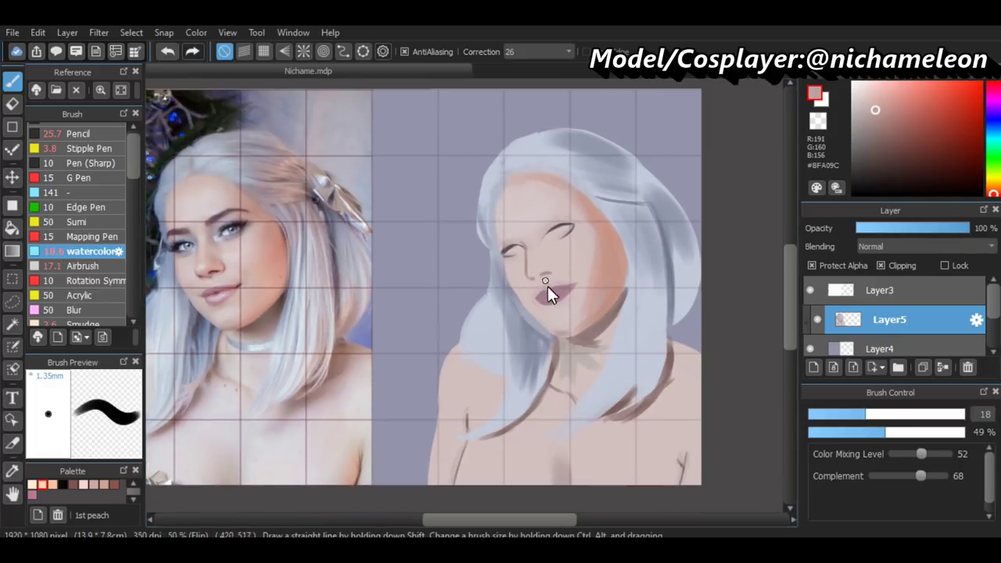
pyautogui.keyDown('alt'); pyautogui.click(548, 286); pyautogui.keyUp('alt')
# Shade the side of the nose down from the brow and adjust its edges with sampled skin tones, undoing one stroke
pyautogui.moveTo(865, 414); pyautogui.dragTo(921, 414)
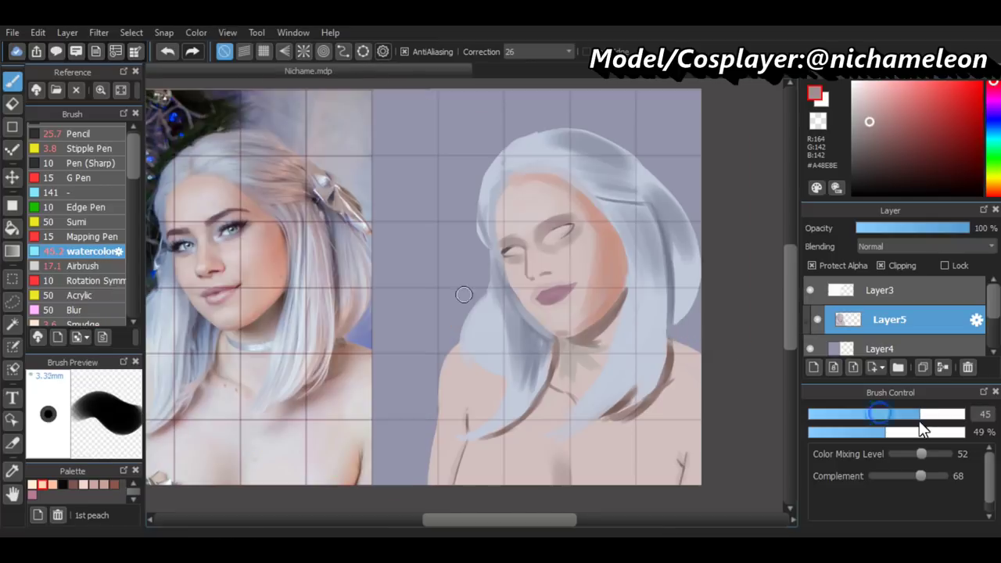
pyautogui.keyDown('alt'); pyautogui.click(527, 297); pyautogui.keyUp('alt')
pyautogui.hotkey('ctrl', 'z')
pyautogui.moveTo(525, 302)
pyautogui.mouseDown()
pyautogui.moveTo(592, 306)
pyautogui.moveTo(510, 247)
pyautogui.moveTo(532, 281)
pyautogui.mouseUp()
pyautogui.keyDown('alt'); pyautogui.click(511, 240); pyautogui.keyUp('alt')
pyautogui.keyDown('alt'); pyautogui.click(526, 271); pyautogui.keyUp('alt')
pyautogui.scroll(2, 532, 282)
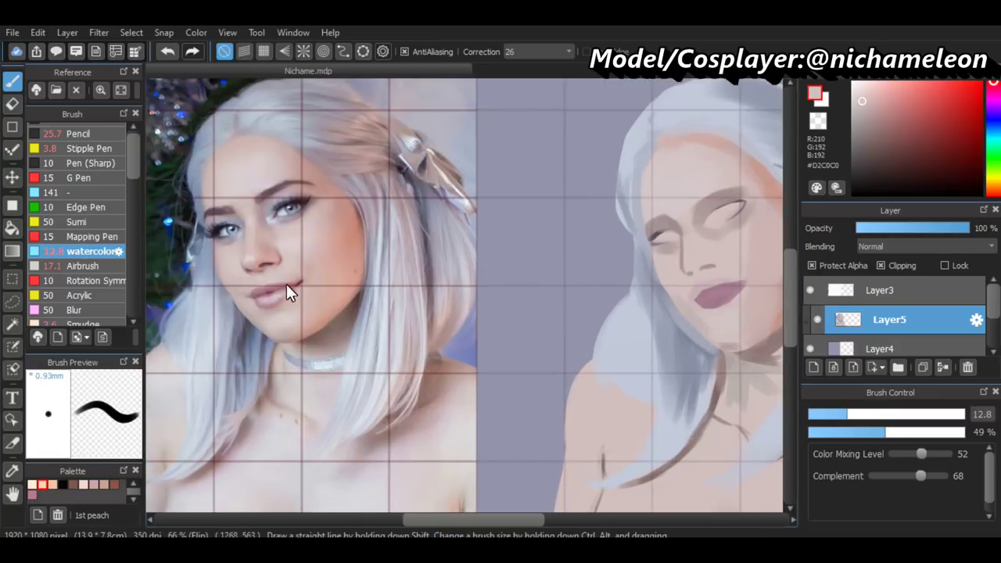
# Define the nostrils and underside of the nose with warm sampled tones, using a small watercolor brush at 49% opacity
pyautogui.moveTo(606, 268); pyautogui.dragTo(618, 282)
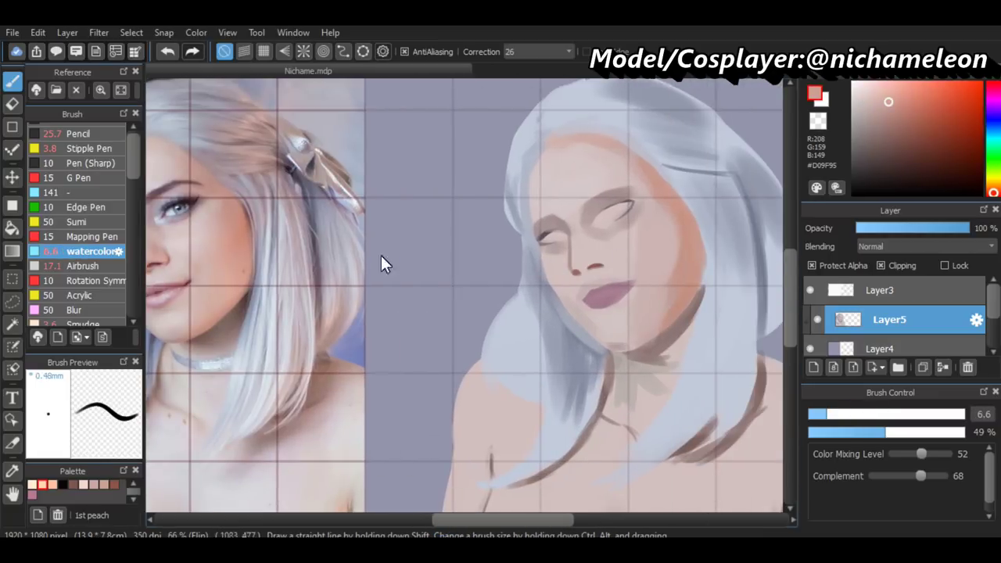
pyautogui.keyDown('alt'); pyautogui.click(609, 264); pyautogui.keyUp('alt')
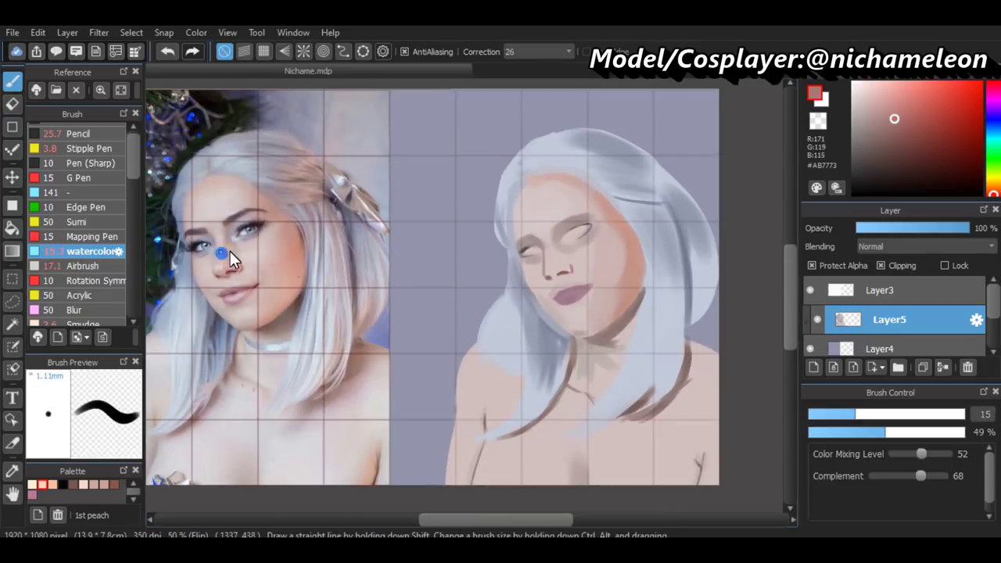
pyautogui.moveTo(581, 224); pyautogui.dragTo(592, 257)
pyautogui.keyDown('alt'); pyautogui.click(588, 255); pyautogui.keyUp('alt')
pyautogui.press('h')
pyautogui.press('h')
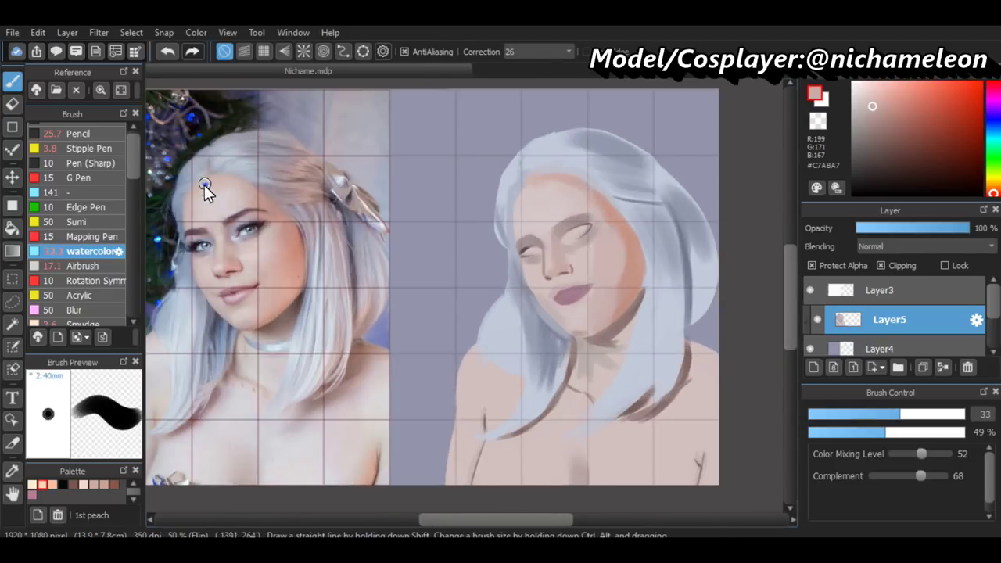
# Shade both shoulders with sampled brown and skin tones using a size 62 watercolor brush at 49% opacity
pyautogui.keyDown('alt'); pyautogui.click(361, 321); pyautogui.keyUp('alt')
pyautogui.moveTo(362, 321); pyautogui.dragTo(831, 362)
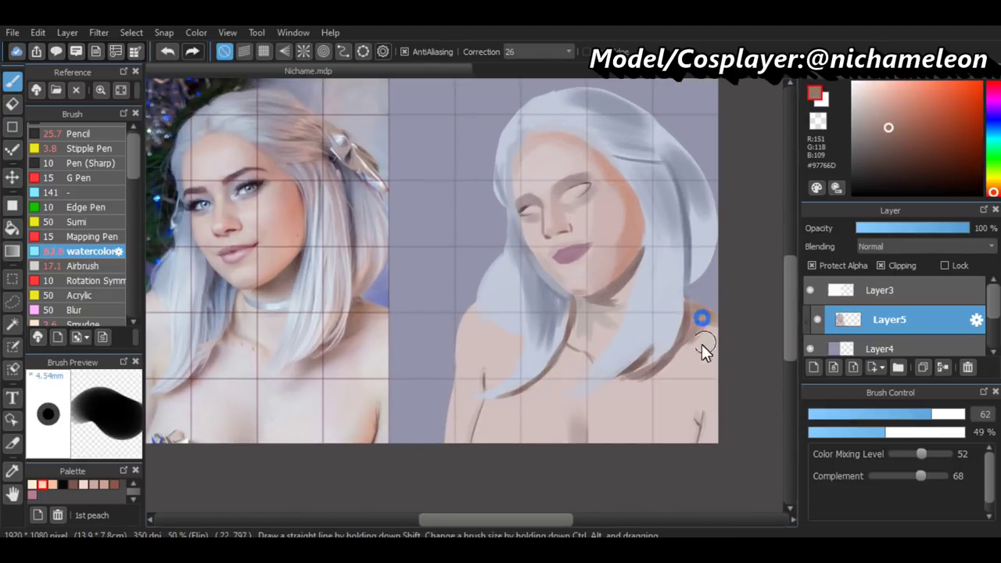
pyautogui.keyDown('alt'); pyautogui.click(641, 394); pyautogui.keyUp('alt')
pyautogui.keyDown('alt'); pyautogui.click(650, 390); pyautogui.keyUp('alt')
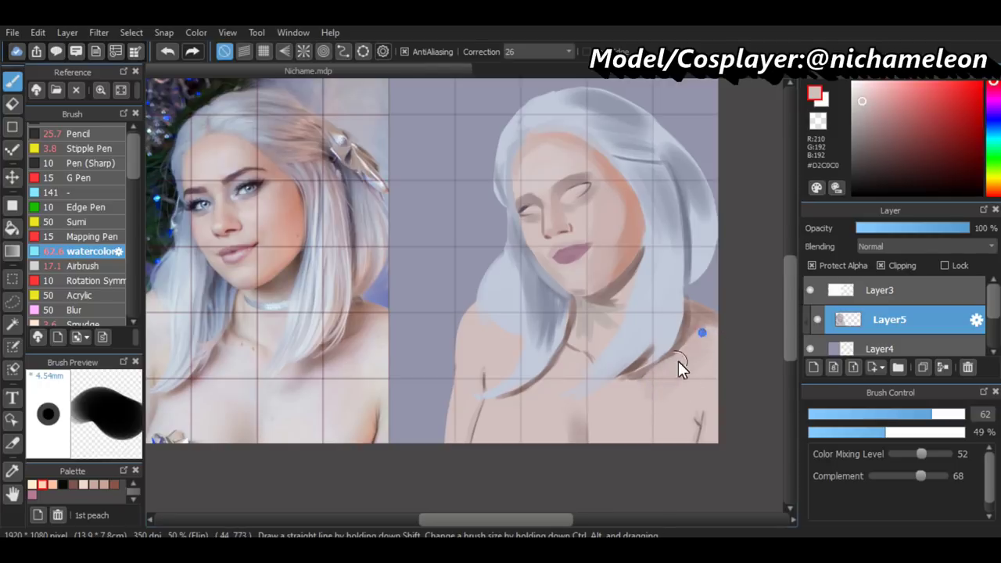
pyautogui.moveTo(448, 293); pyautogui.dragTo(506, 458)
pyautogui.keyDown('alt'); pyautogui.click(506, 459); pyautogui.keyUp('alt')
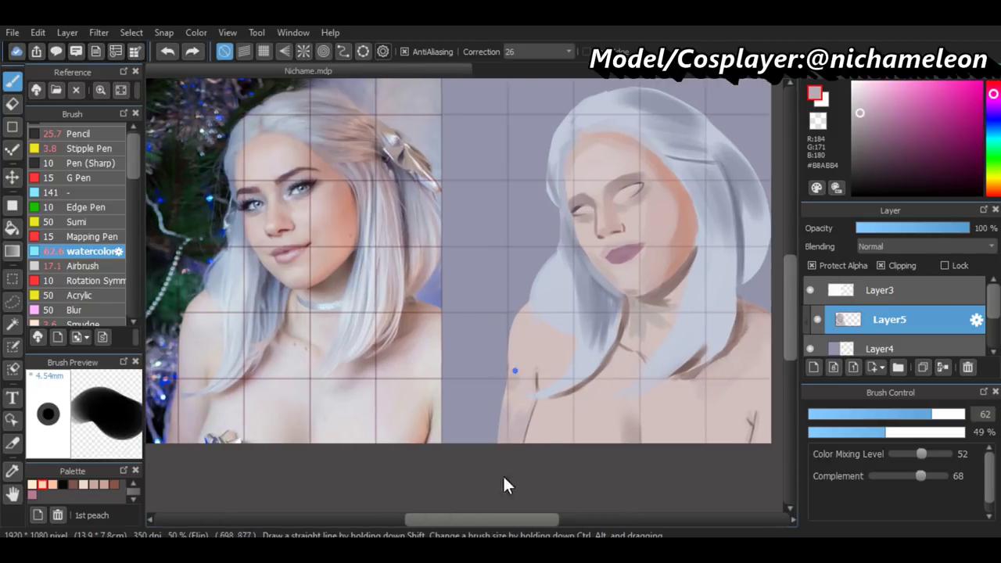
# Lighten the front of the neck and refine its tendon line and chin shadow, reducing the watercolor brush from size 62 to 7.3
pyautogui.keyDown('alt'); pyautogui.click(640, 331); pyautogui.keyUp('alt')
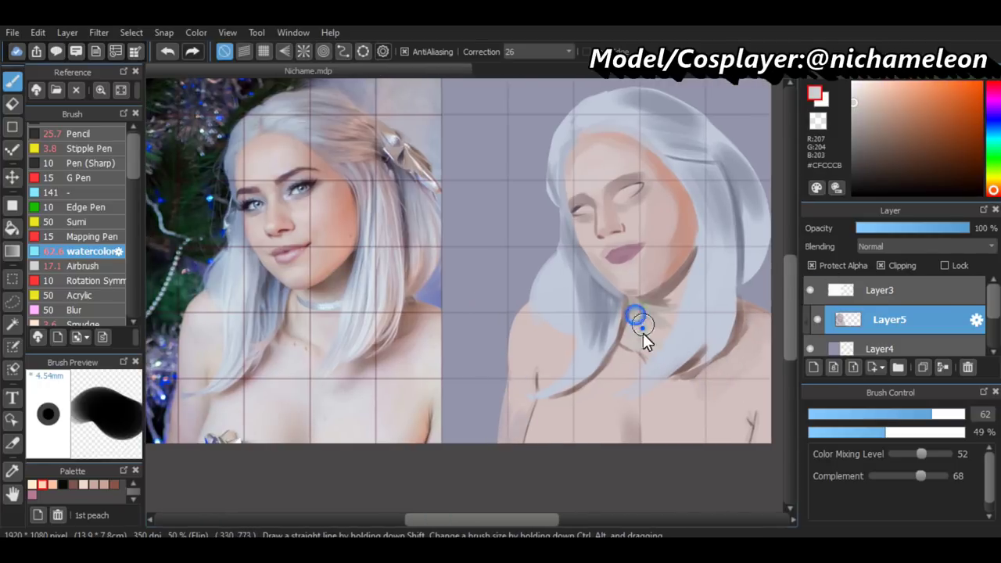
pyautogui.keyDown('alt'); pyautogui.click(651, 356); pyautogui.keyUp('alt')
pyautogui.click(859, 414)
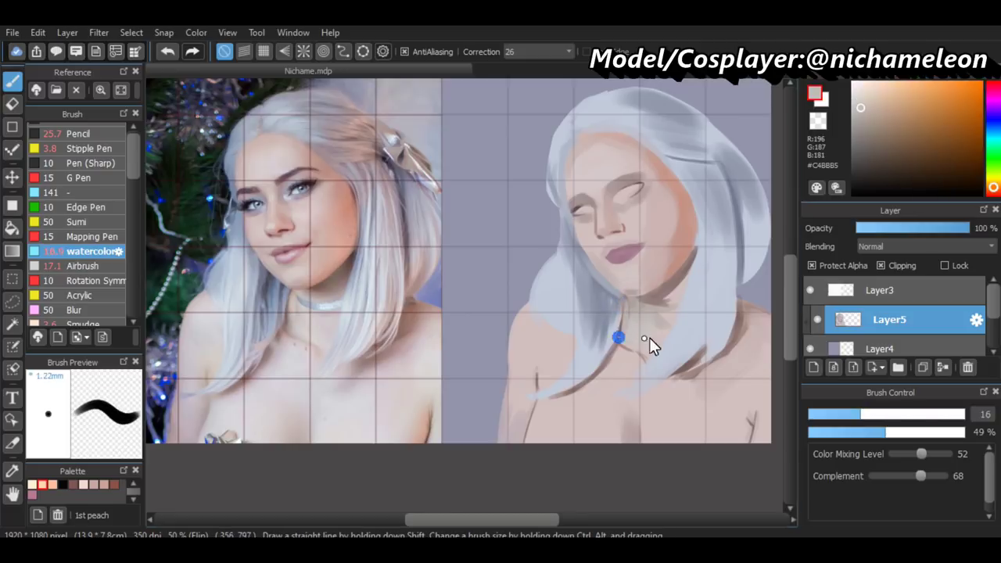
pyautogui.keyDown('alt'); pyautogui.click(628, 298); pyautogui.keyUp('alt')
pyautogui.click(844, 415)
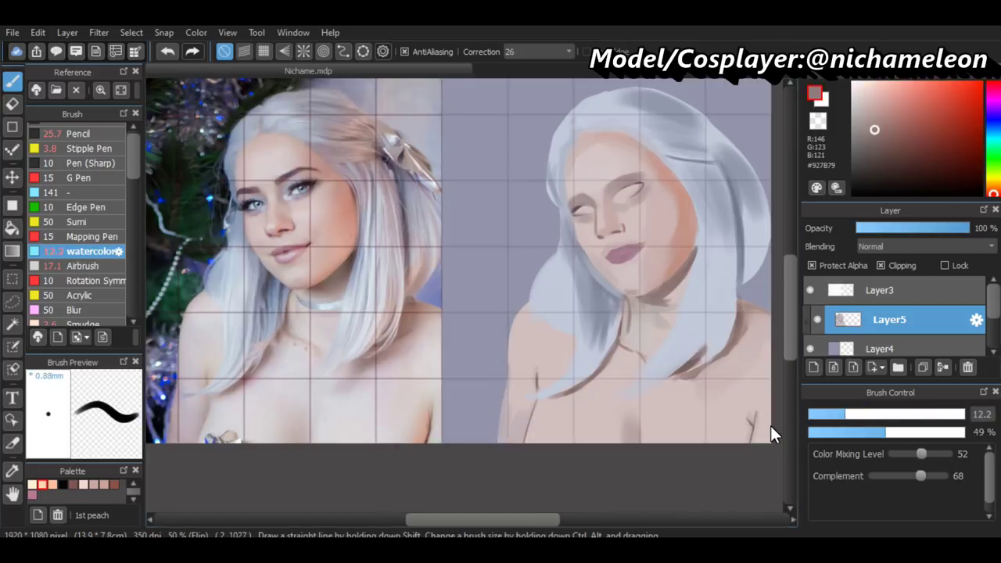
pyautogui.moveTo(632, 300)
pyautogui.mouseDown()
pyautogui.moveTo(672, 271)
pyautogui.moveTo(644, 296)
pyautogui.mouseUp()
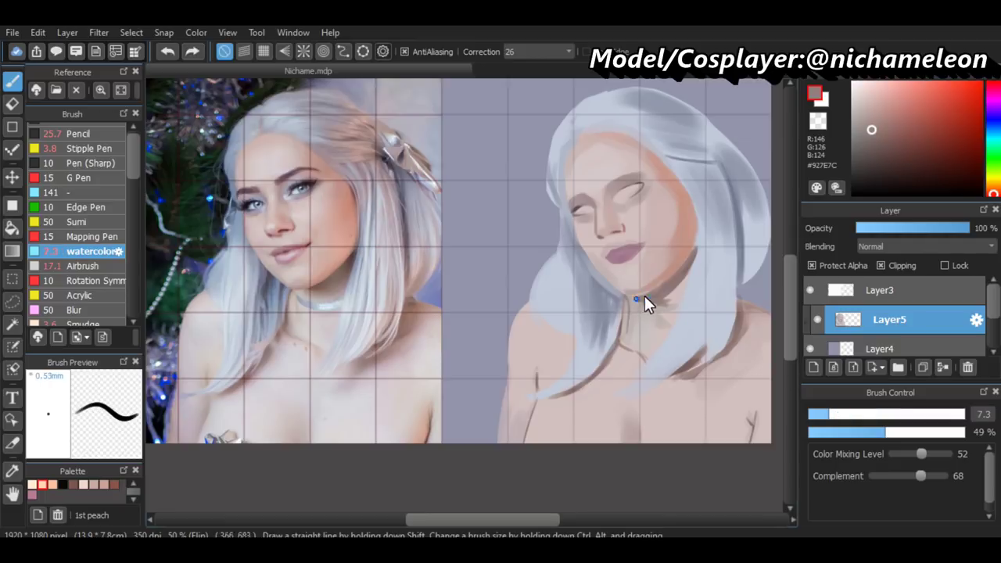
pyautogui.keyDown('alt'); pyautogui.click(685, 247); pyautogui.keyUp('alt')
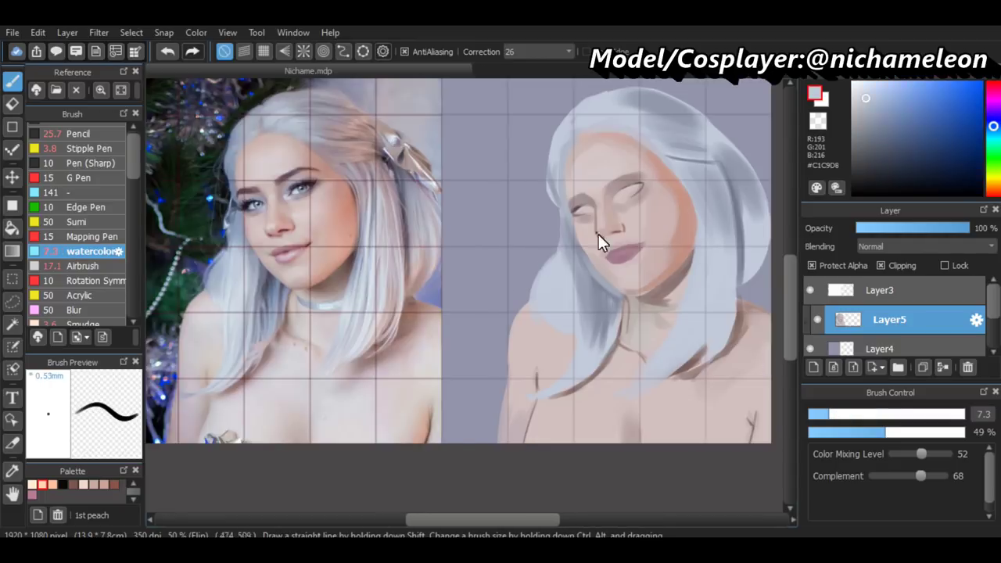
# Soften the eyes into their sockets with pale skin #D2C0C0, using a size 70 watercolor brush at 14% opacity
pyautogui.keyDown('alt'); pyautogui.click(598, 234); pyautogui.keyUp('alt')
pyautogui.click(830, 432)
pyautogui.moveTo(883, 414); pyautogui.dragTo(947, 414)
pyautogui.keyDown('alt'); pyautogui.click(615, 152); pyautogui.keyUp('alt')
pyautogui.moveTo(616, 207); pyautogui.dragTo(648, 201)
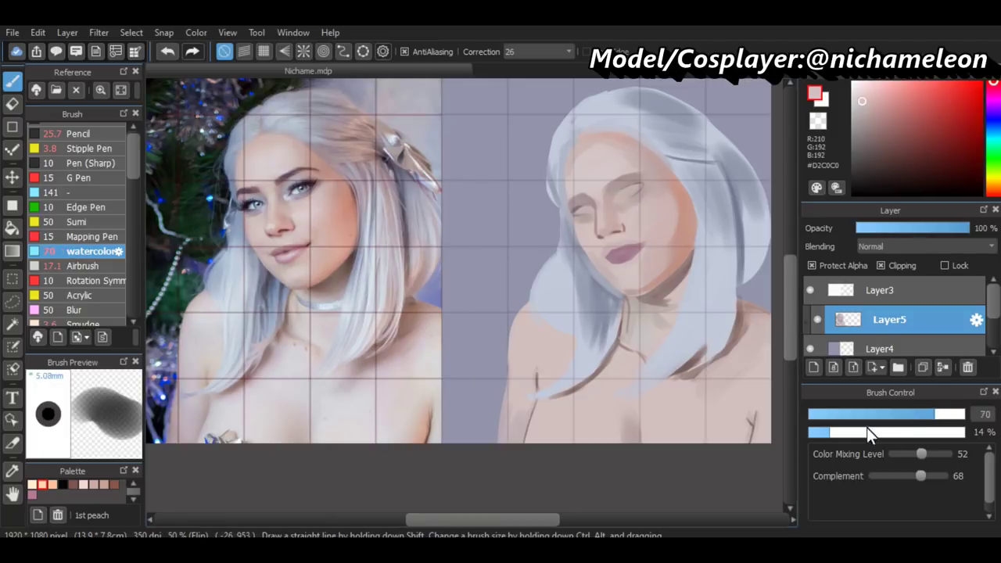
# Deepen the hair beside the cheek with grey #88899B using a size 30 watercolor brush at 51% opacity, and undo the last stroke
pyautogui.moveTo(871, 434); pyautogui.dragTo(889, 432)
pyautogui.click(896, 414)
pyautogui.keyDown('alt'); pyautogui.click(576, 251); pyautogui.keyUp('alt')
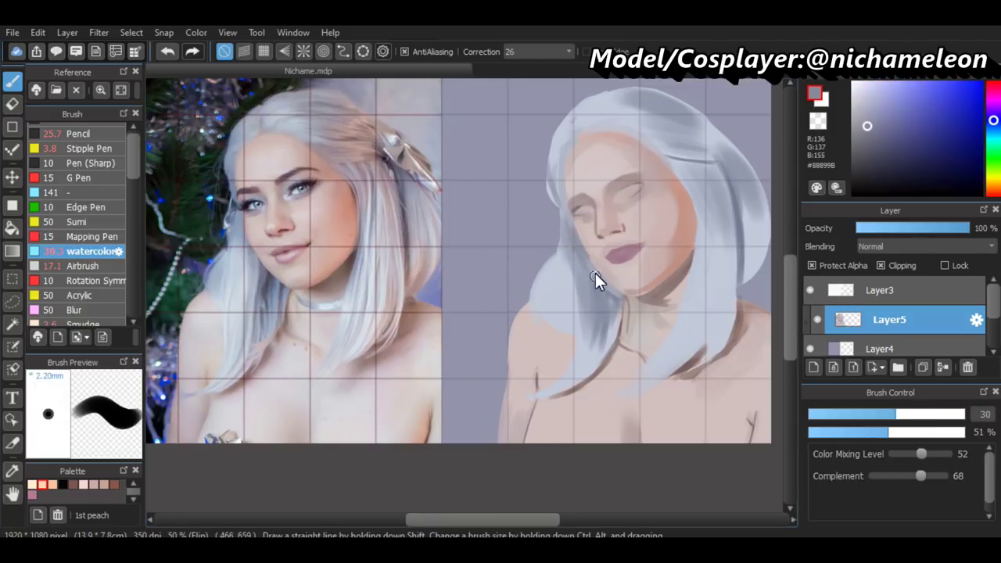
pyautogui.press('h')
pyautogui.scroll(1, 329, 214)
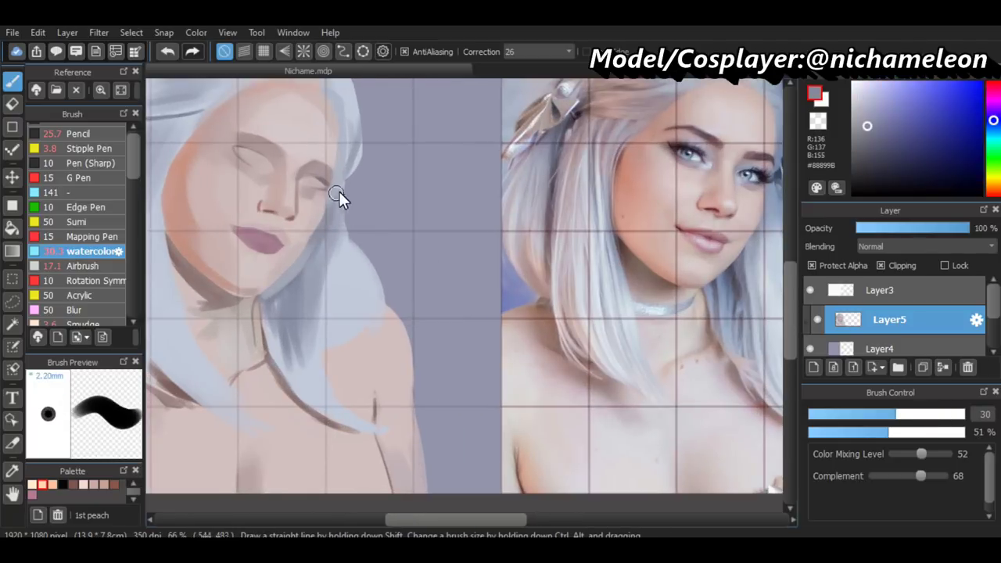
pyautogui.hotkey('ctrl', 'z')
pyautogui.hotkey('ctrl', '-')
pyautogui.scroll(1, 401, 273)
pyautogui.press('h')
# Smooth the skin around the eyes and nose with sampled pale tone #D3C2C1, keeping the watercolor brush at size 30
pyautogui.keyDown('alt'); pyautogui.click(640, 191); pyautogui.keyUp('alt')
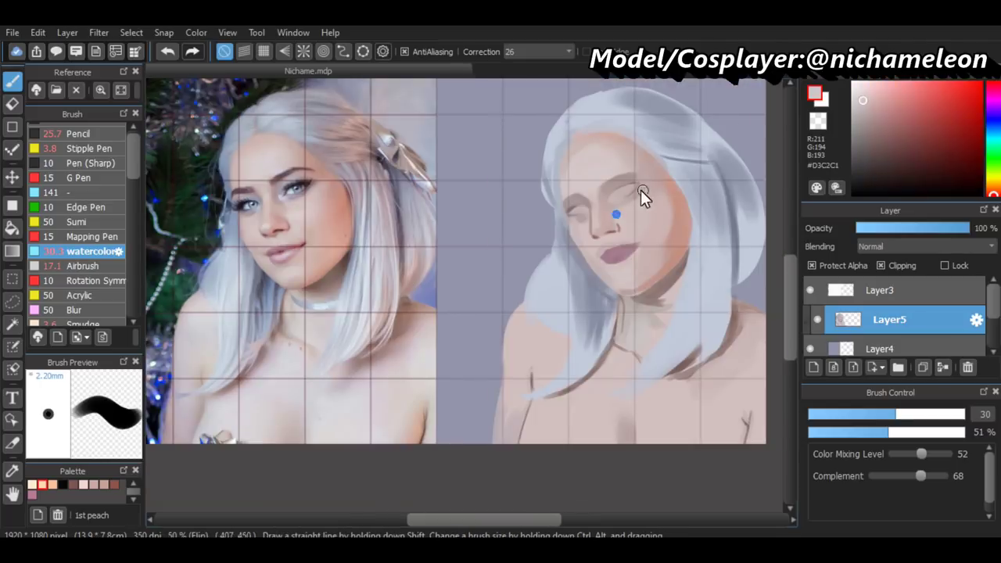
pyautogui.moveTo(630, 204); pyautogui.dragTo(588, 241)
pyautogui.scroll(1, 625, 235)
pyautogui.scroll(-1, 673, 274)
pyautogui.scroll(1, 649, 251)
pyautogui.keyDown('alt'); pyautogui.click(615, 167); pyautogui.keyUp('alt')
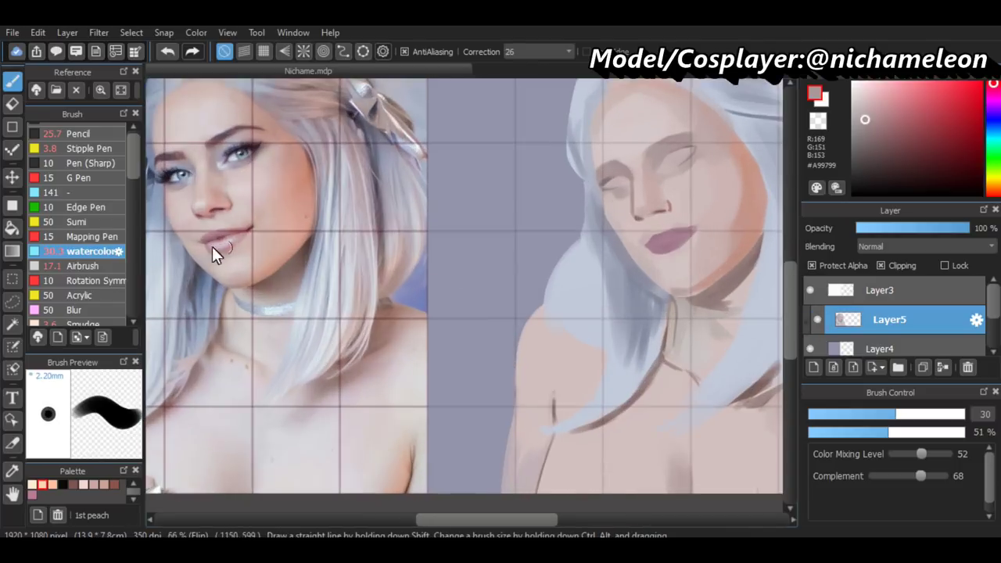
# Reshape the lip edges with sampled skin and lip tones, reducing the watercolor brush to size 8.8 at 18% opacity
pyautogui.moveTo(650, 235); pyautogui.dragTo(673, 243)
pyautogui.moveTo(896, 414); pyautogui.dragTo(859, 414)
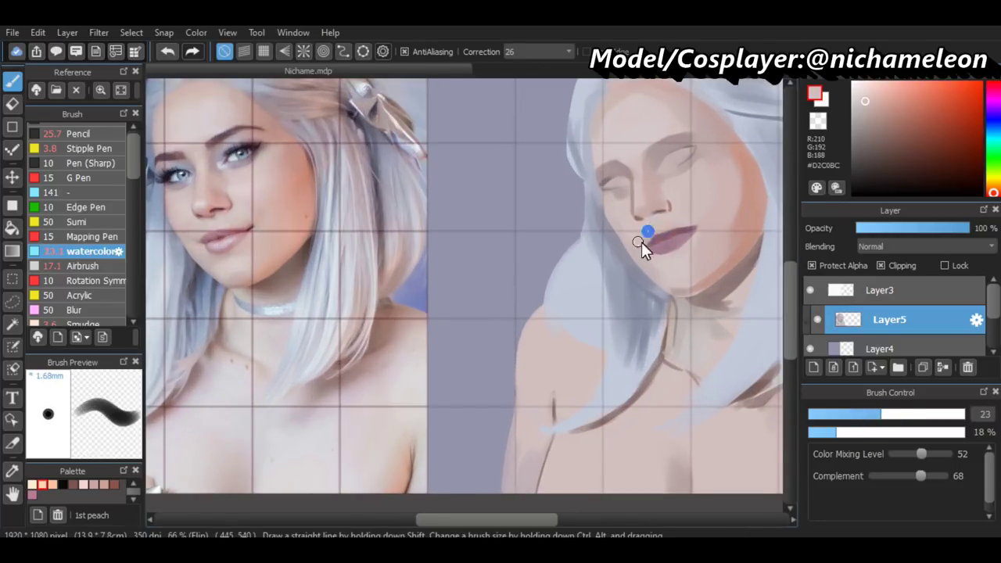
pyautogui.moveTo(881, 414); pyautogui.dragTo(834, 414)
pyautogui.keyDown('alt'); pyautogui.click(650, 244); pyautogui.keyUp('alt')
pyautogui.moveTo(650, 244)
pyautogui.mouseDown()
pyautogui.moveTo(695, 225)
pyautogui.moveTo(646, 241)
pyautogui.moveTo(656, 266)
pyautogui.moveTo(648, 228)
pyautogui.moveTo(667, 250)
pyautogui.mouseUp()
# Rework the lips into a smaller shape inside a selection, deselect, and turn off Protect Alpha on Layer5
pyautogui.press('l')
pyautogui.press('b')
pyautogui.press('h')
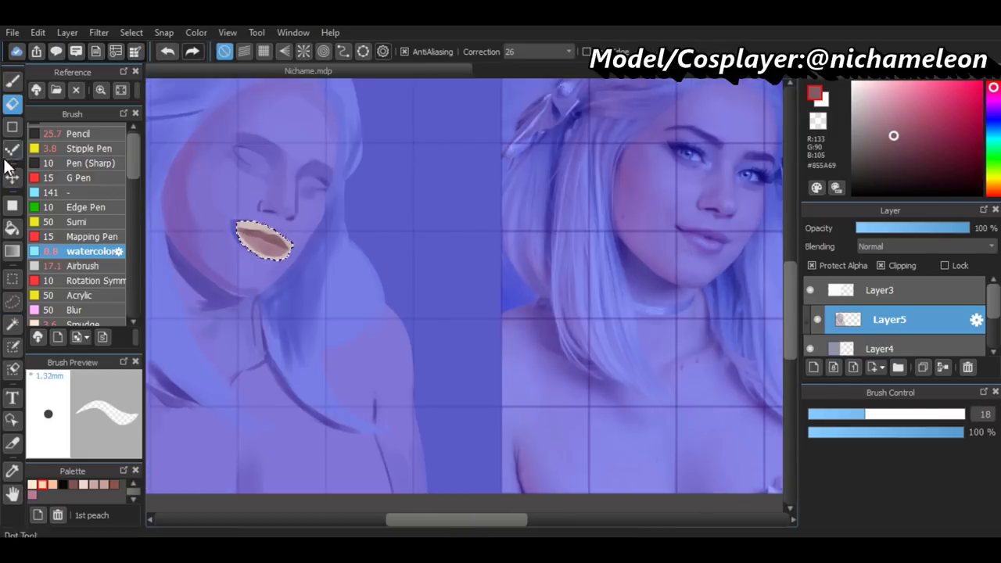
pyautogui.keyDown('alt'); pyautogui.click(261, 244); pyautogui.keyUp('alt')
pyautogui.hotkey('ctrl', 'd')
pyautogui.click(812, 265)
pyautogui.hotkey('ctrl', '-')
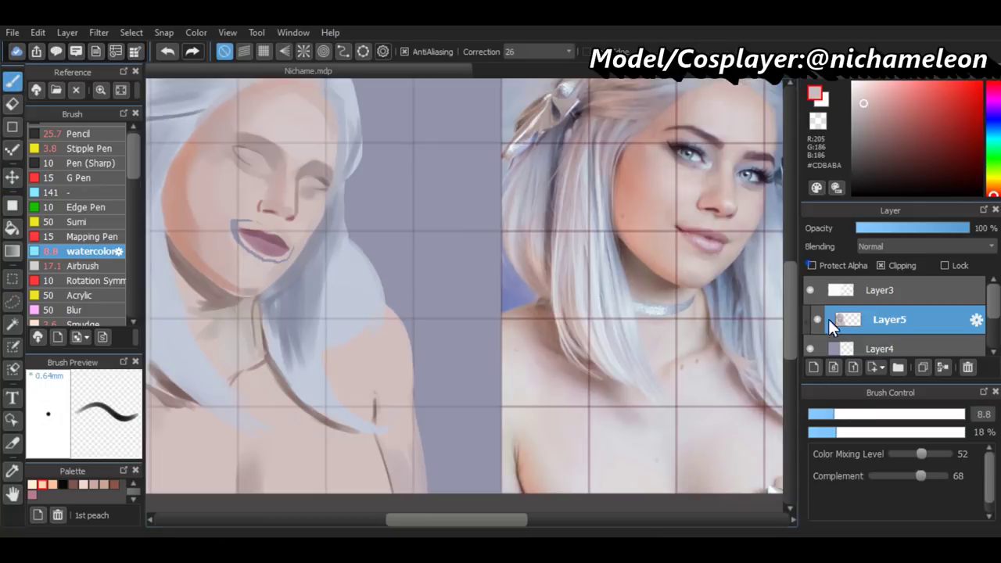
# Cover the leftover outline around the lips with sampled skin tones using a size 16 watercolor brush at 18% opacity, undoing stray strokes
pyautogui.moveTo(219, 225); pyautogui.dragTo(229, 222)
pyautogui.press('h')
pyautogui.hotkey('ctrl', '+')
pyautogui.keyDown('alt'); pyautogui.click(645, 260); pyautogui.keyUp('alt')
pyautogui.keyDown('alt'); pyautogui.click(665, 245); pyautogui.keyUp('alt')
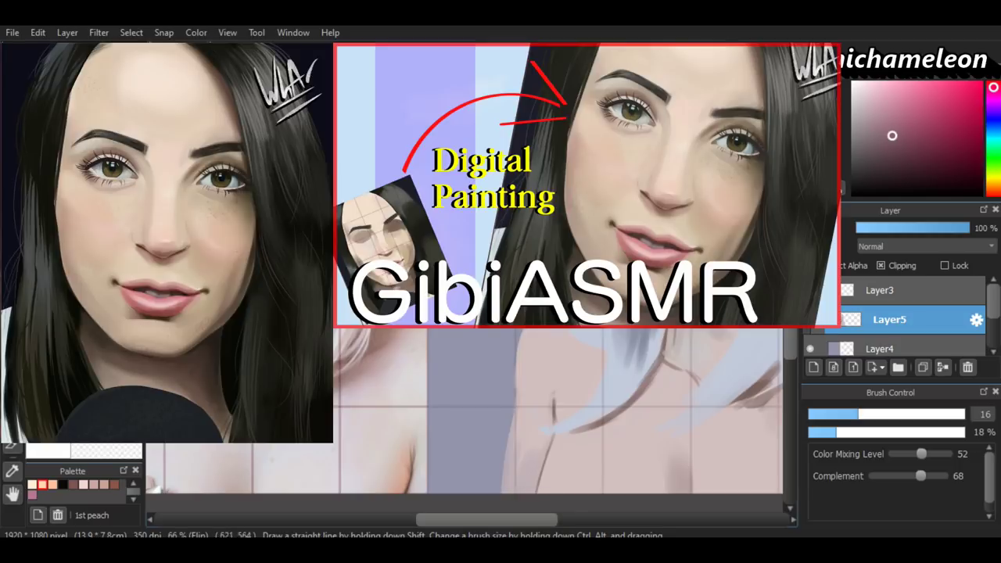
pyautogui.keyDown('alt'); pyautogui.click(655, 236); pyautogui.keyUp('alt')
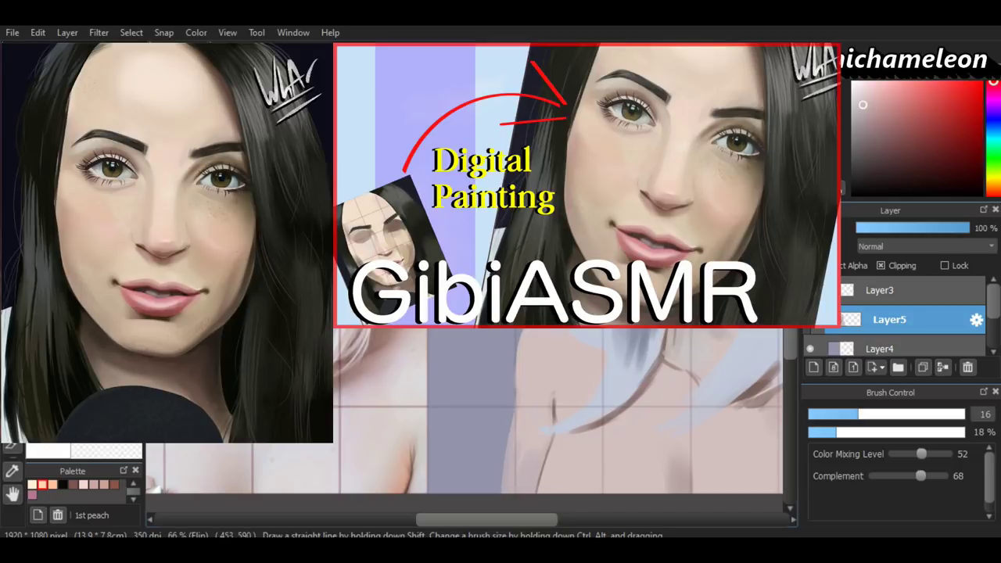
pyautogui.hotkey('ctrl', 'z')
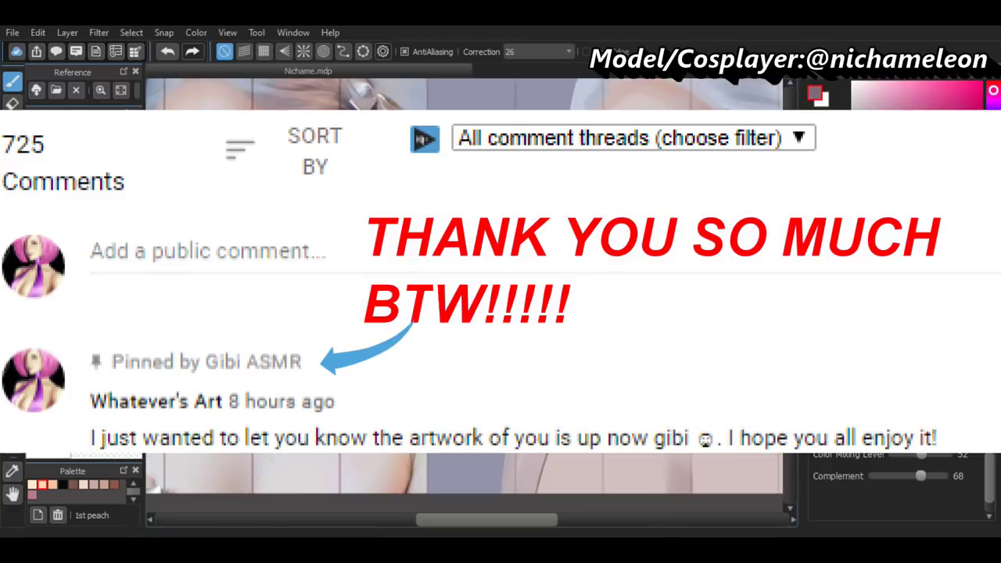
pyautogui.hotkey('ctrl', 'z')
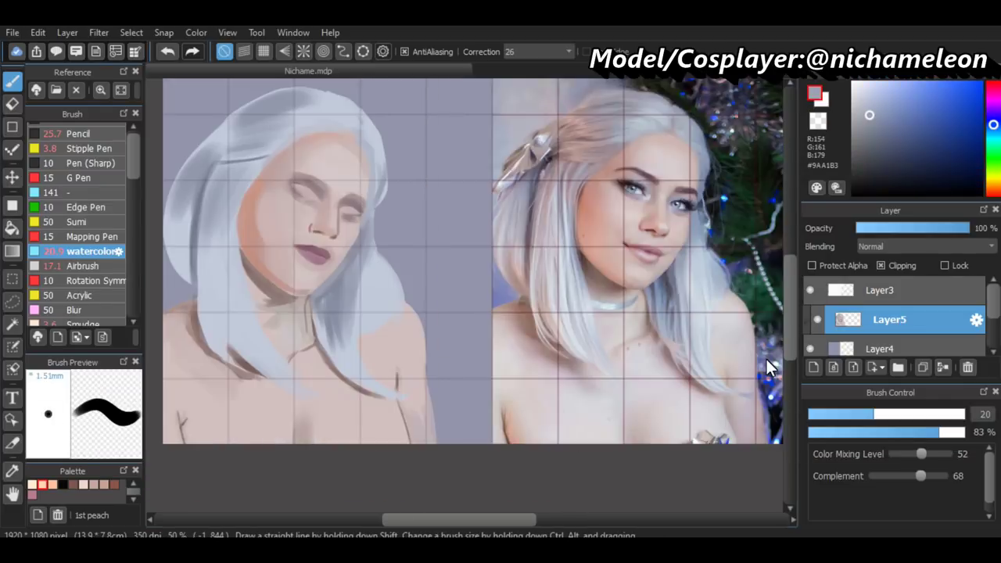
# Lighten the area between the brows with sampled skin #CFC0BD, using a size 68 watercolor brush at 22% opacity
pyautogui.press('h')
pyautogui.click(933, 413)
pyautogui.click(841, 432)
pyautogui.keyDown('alt'); pyautogui.click(603, 199); pyautogui.keyUp('alt')
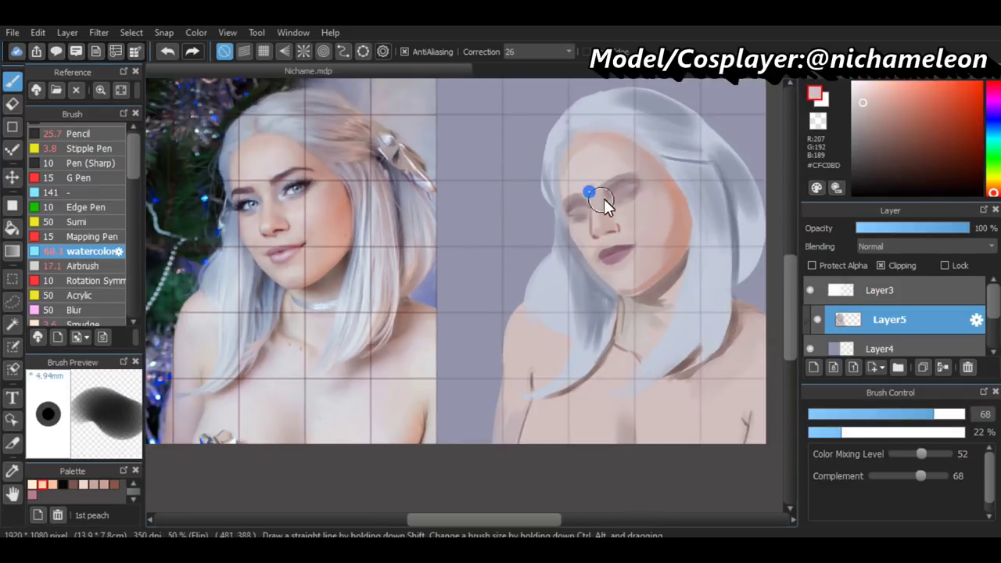
# Blend the cheek and the skin beside the mouth with sampled tones, undoing one stroke and reducing the watercolor brush to size 64
pyautogui.scroll(1, 396, 185)
pyautogui.keyDown('alt'); pyautogui.click(696, 216); pyautogui.keyUp('alt')
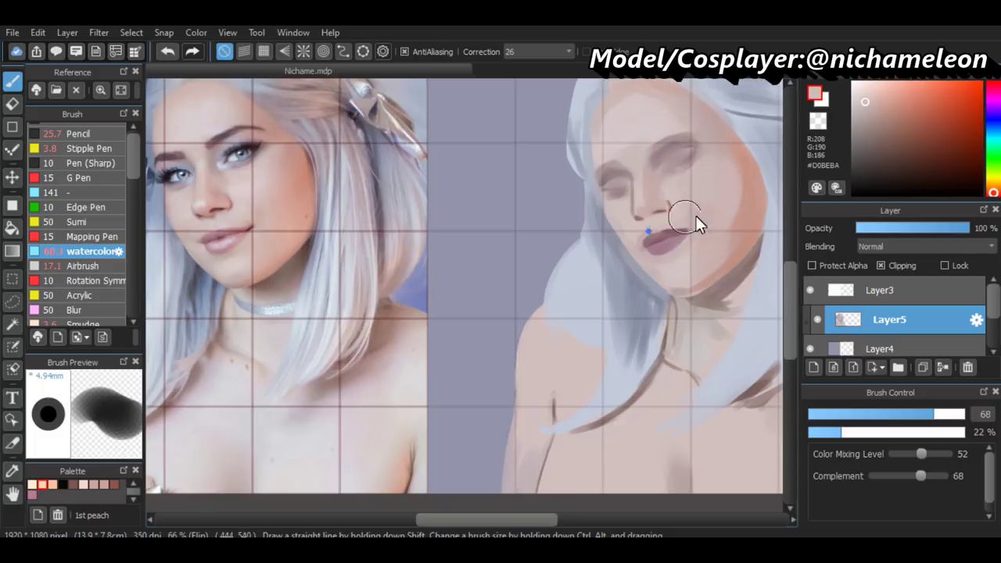
pyautogui.hotkey('ctrl', 'z')
pyautogui.keyDown('alt'); pyautogui.click(717, 200); pyautogui.keyUp('alt')
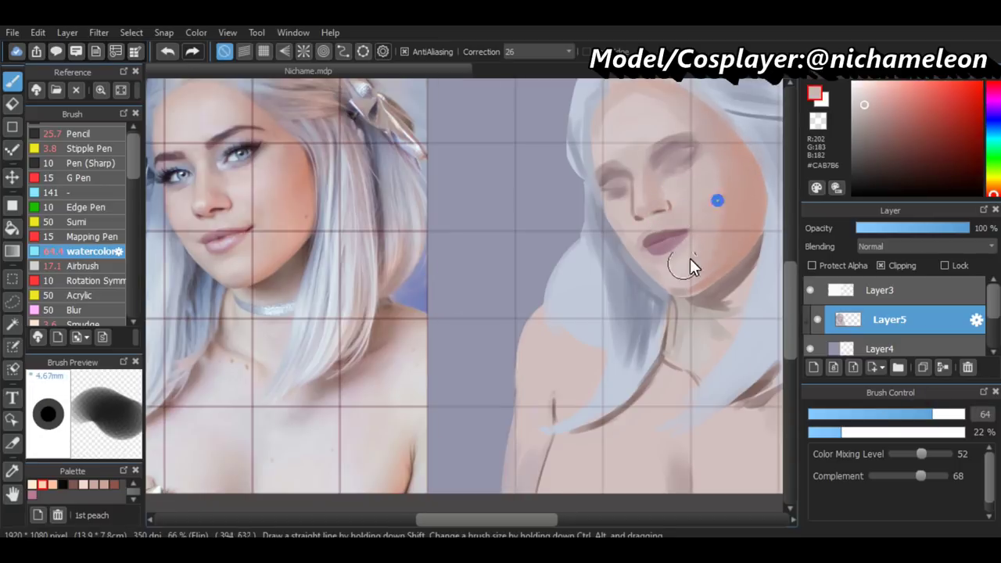
# Lighten the shoulders and chest with sampled #D8D6DB using a size 135 watercolor brush at 22% opacity, undoing a stray stroke
pyautogui.scroll(-1, 711, 236)
pyautogui.press('h')
pyautogui.press('h')
pyautogui.keyDown('alt'); pyautogui.click(526, 332); pyautogui.keyUp('alt')
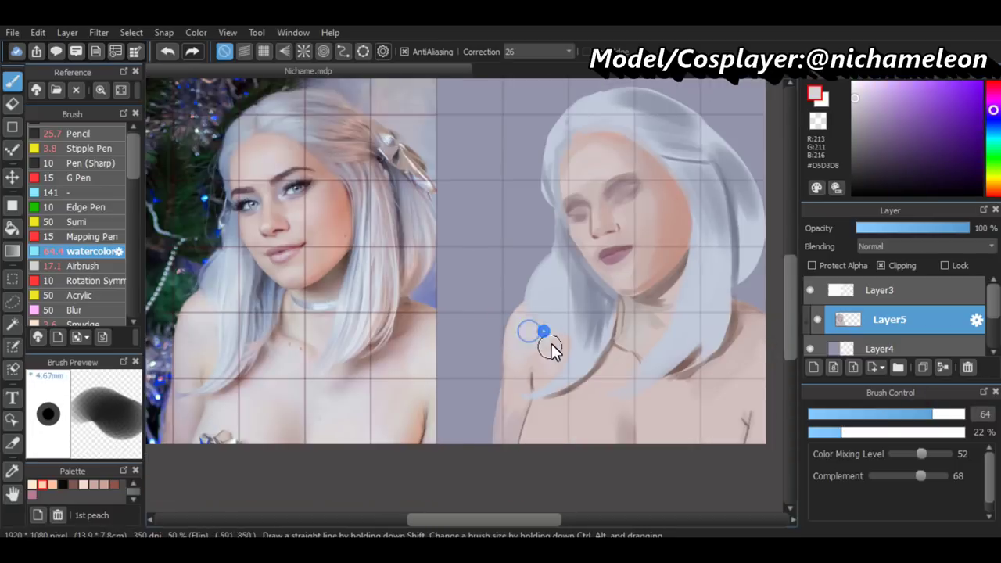
pyautogui.moveTo(549, 355)
pyautogui.mouseDown()
pyautogui.moveTo(574, 447)
pyautogui.moveTo(655, 409)
pyautogui.moveTo(708, 410)
pyautogui.mouseUp()
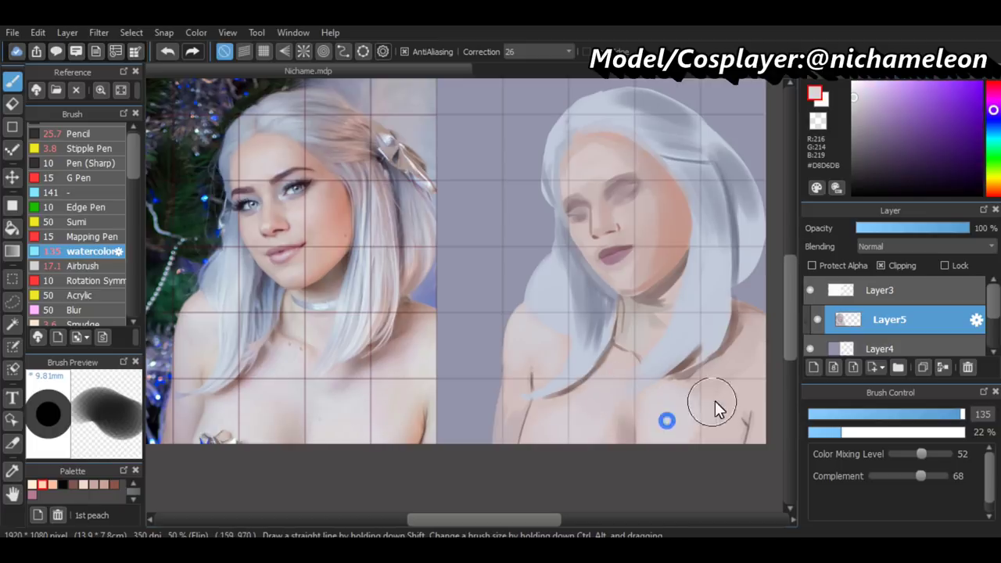
pyautogui.scroll(1, 715, 258)
pyautogui.moveTo(715, 258); pyautogui.dragTo(612, 286)
pyautogui.hotkey('ctrl', 'z')
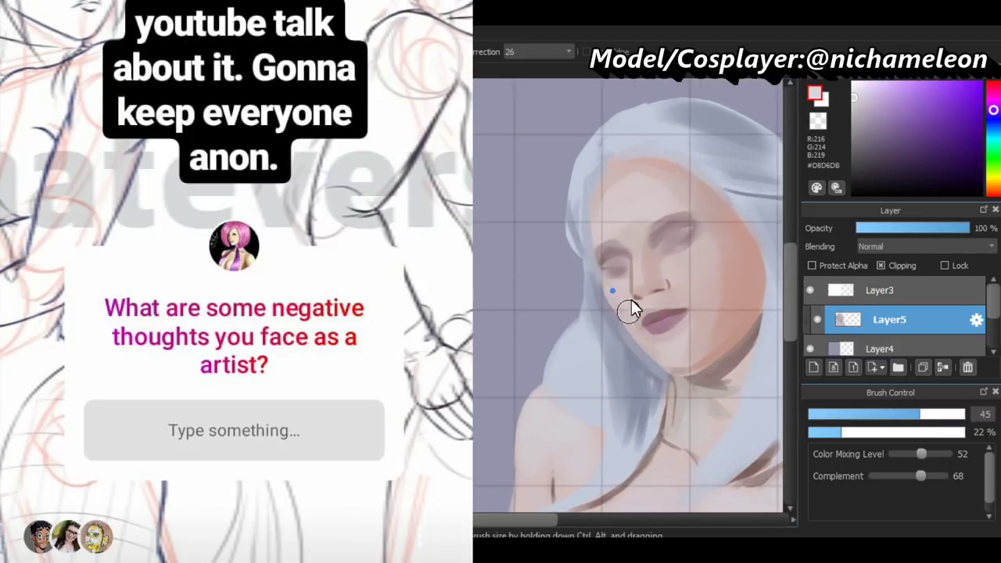
pyautogui.click(939, 414)
pyautogui.hotkey('ctrl', 'Tab')
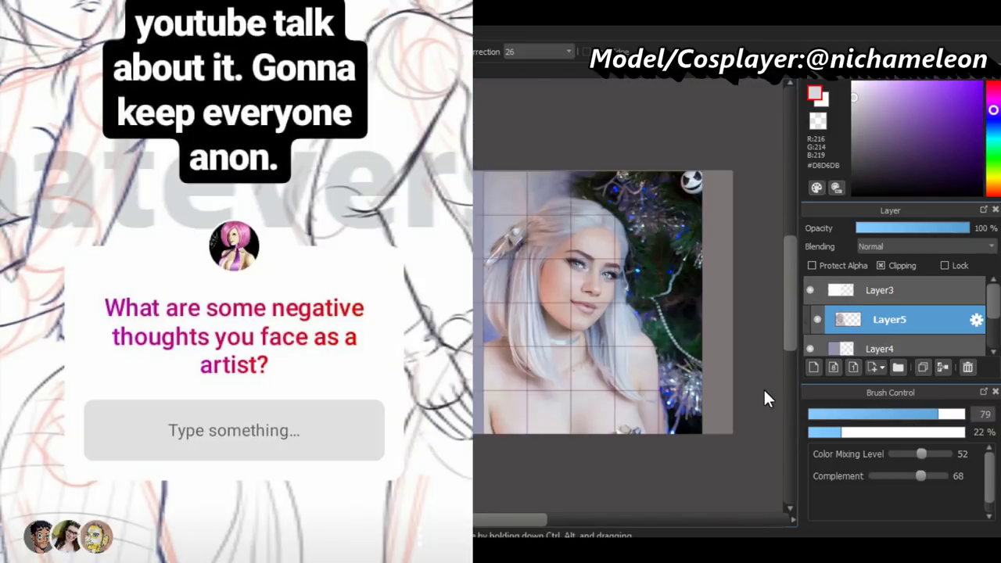
pyautogui.hotkey('ctrl', 'Tab')
pyautogui.scroll(3, 626, 297)
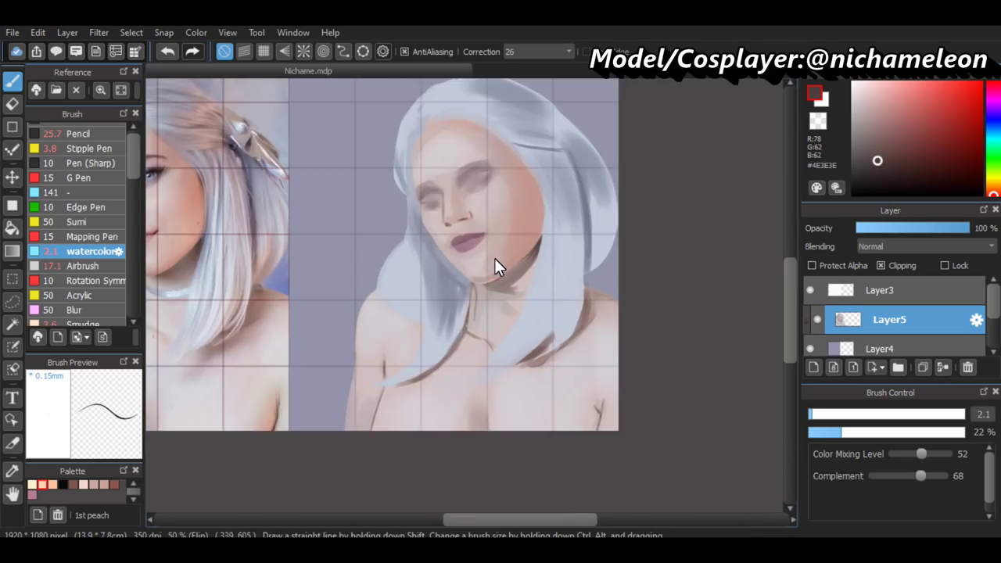
# Darken the edge of the face along the hairline with #4E3E3E, using a size 18 watercolor brush at 8% opacity
pyautogui.hotkey('ctrl', 'z')
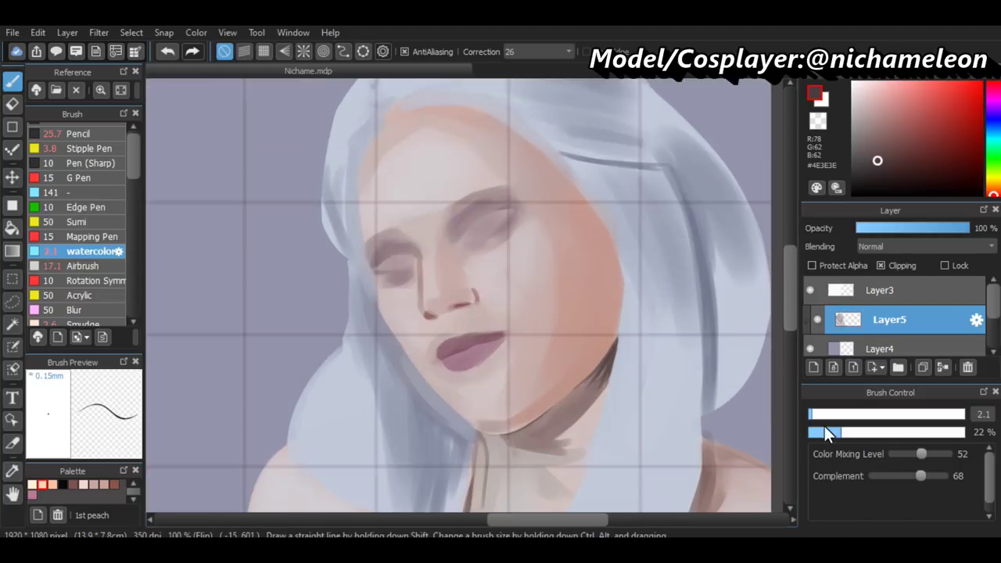
pyautogui.click(822, 432)
pyautogui.click(866, 414)
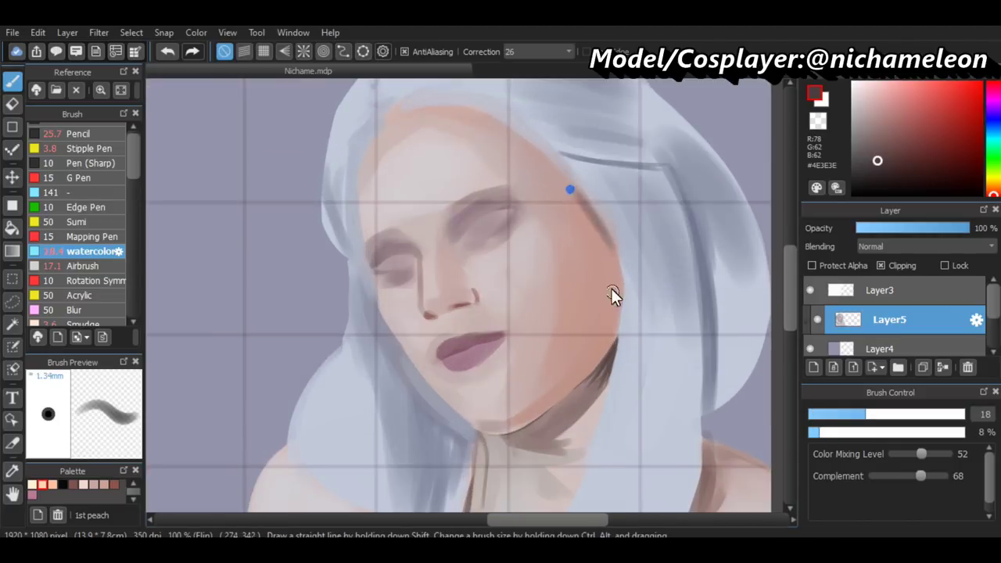
pyautogui.scroll(-3, 656, 335)
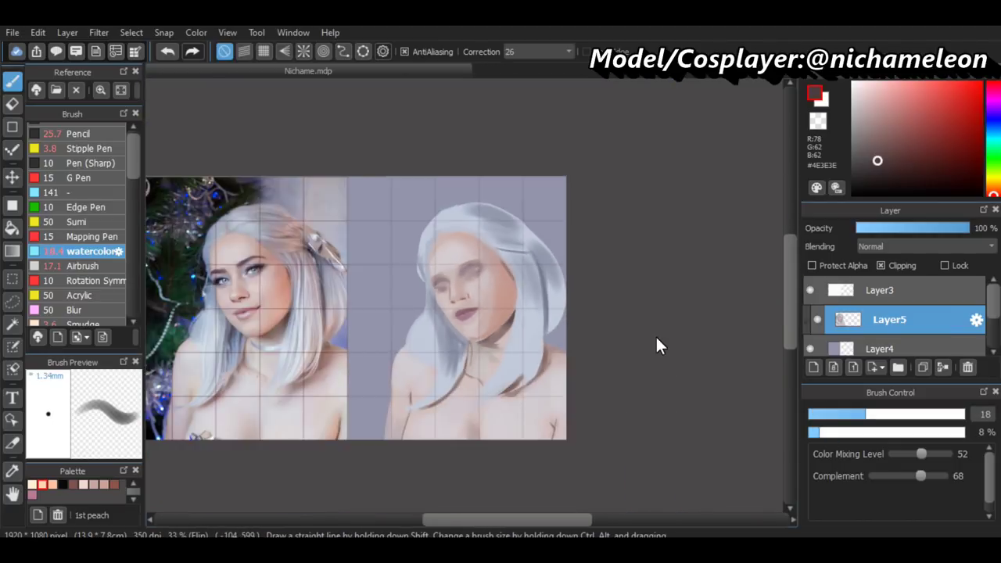
pyautogui.scroll(3, 433, 382)
pyautogui.scroll(-3, 598, 422)
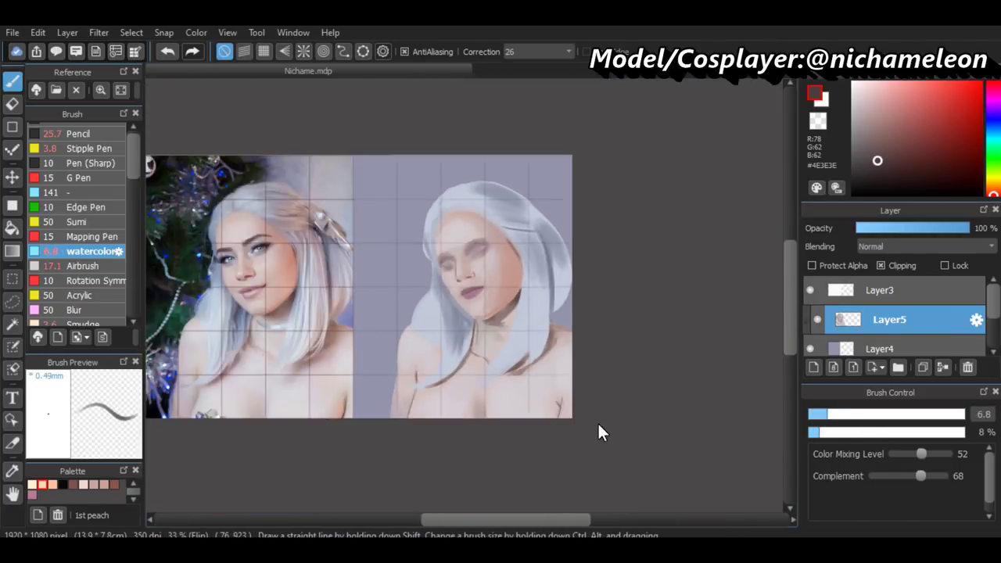
# Undo the last fine stroke and compare the whole portrait with the reference photo
pyautogui.scroll(3, 458, 407)
pyautogui.hotkey('ctrl', 'z')
pyautogui.scroll(-3, 478, 426)
pyautogui.scroll(-1, 478, 431)
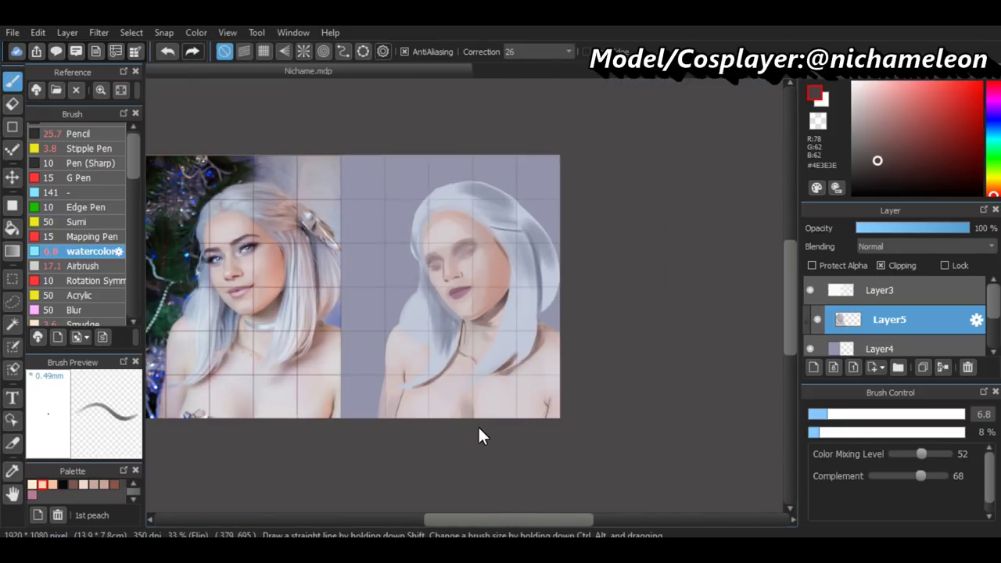
pyautogui.scroll(2, 478, 428)
pyautogui.scroll(-1, 406, 454)
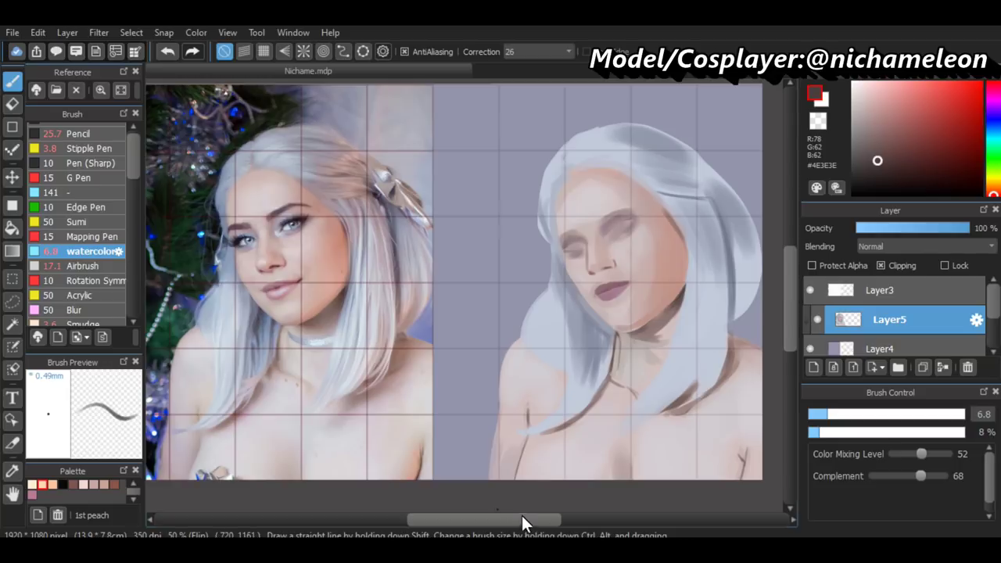
pyautogui.scroll(1, 505, 476)
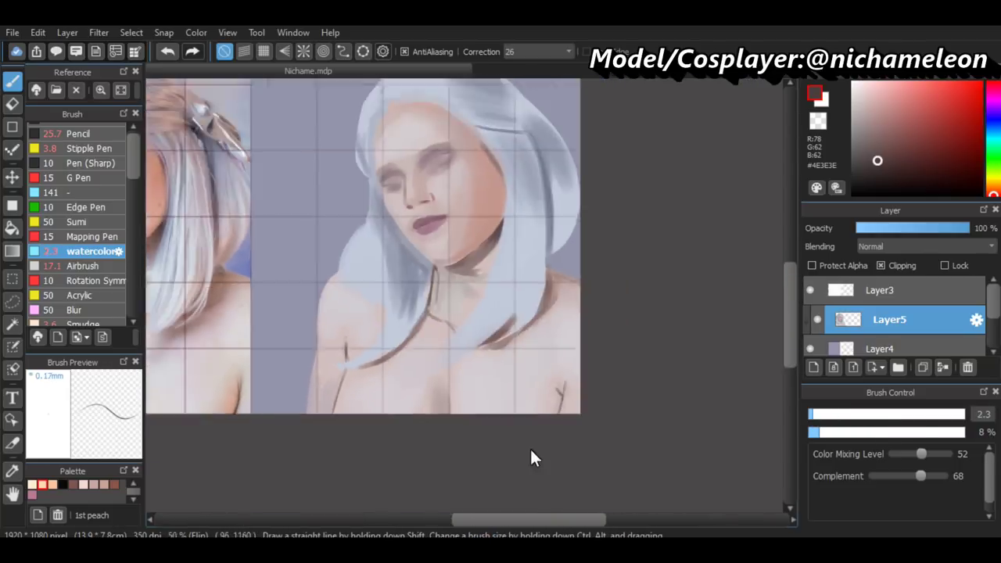
# Refine the thin contour lines of the neck and underarms with a size 2.3 watercolor brush at 49% opacity
pyautogui.moveTo(829, 415); pyautogui.dragTo(813, 417)
pyautogui.scroll(-3, 792, 357)
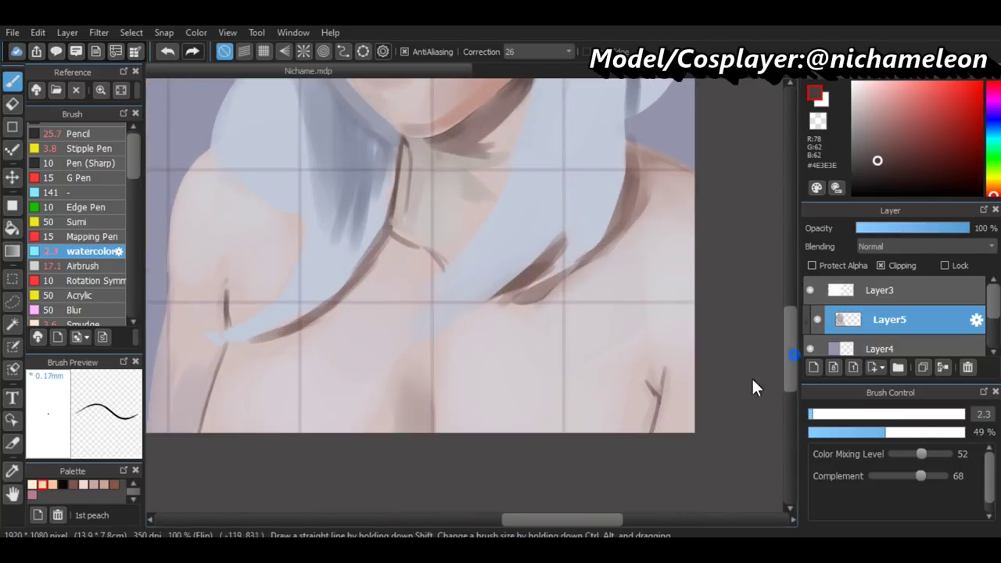
pyautogui.scroll(1, 658, 391)
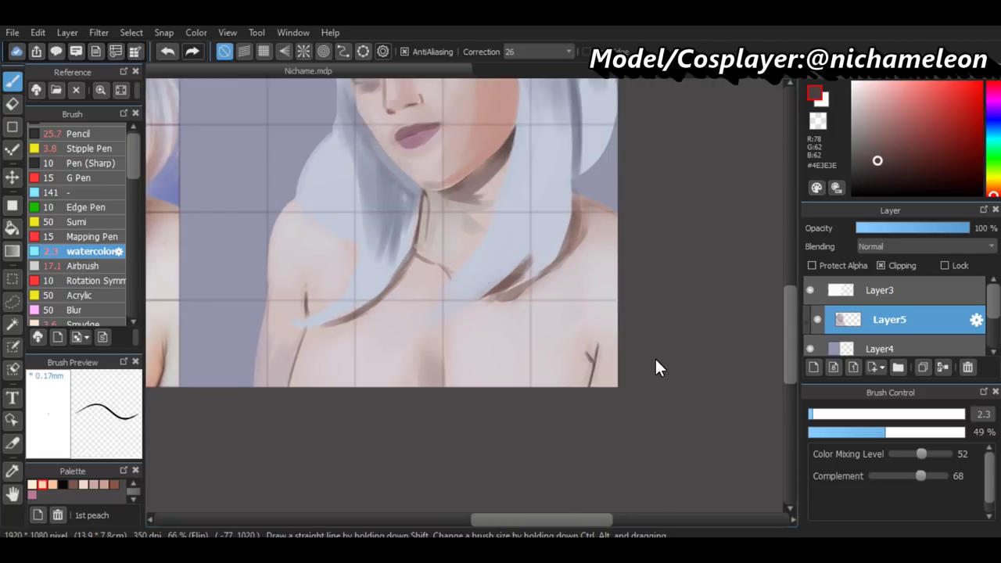
pyautogui.moveTo(508, 520)
pyautogui.mouseDown()
pyautogui.moveTo(452, 521)
pyautogui.moveTo(461, 335)
pyautogui.mouseUp()
pyautogui.scroll(2, 542, 262)
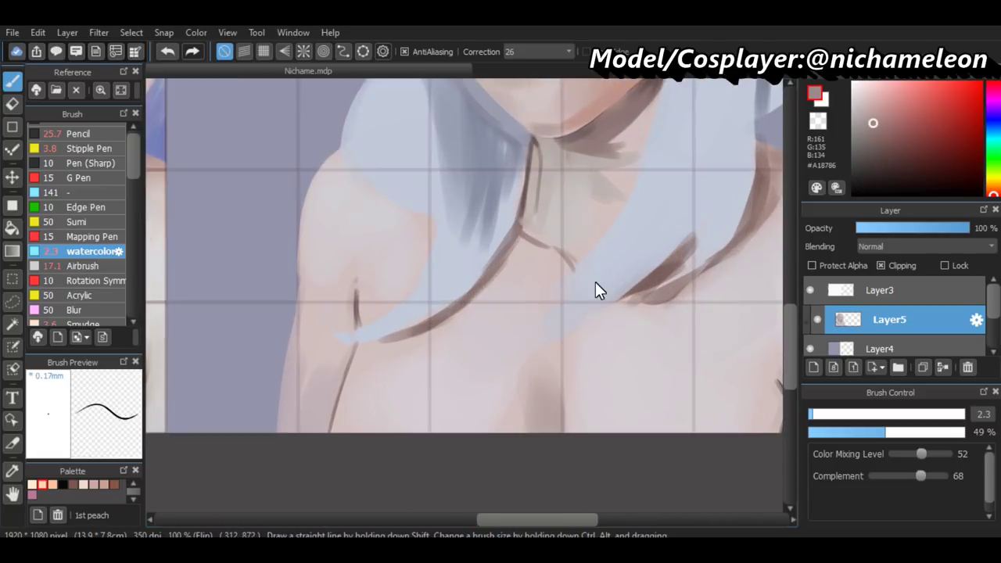
# Soften the neck and chest shading with sampled #A18786 at 11% opacity, using watercolor brush sizes 21 and 53
pyautogui.scroll(-2, 595, 289)
pyautogui.moveTo(811, 413); pyautogui.dragTo(876, 413)
pyautogui.moveTo(886, 432); pyautogui.dragTo(835, 432)
pyautogui.scroll(-2, 528, 258)
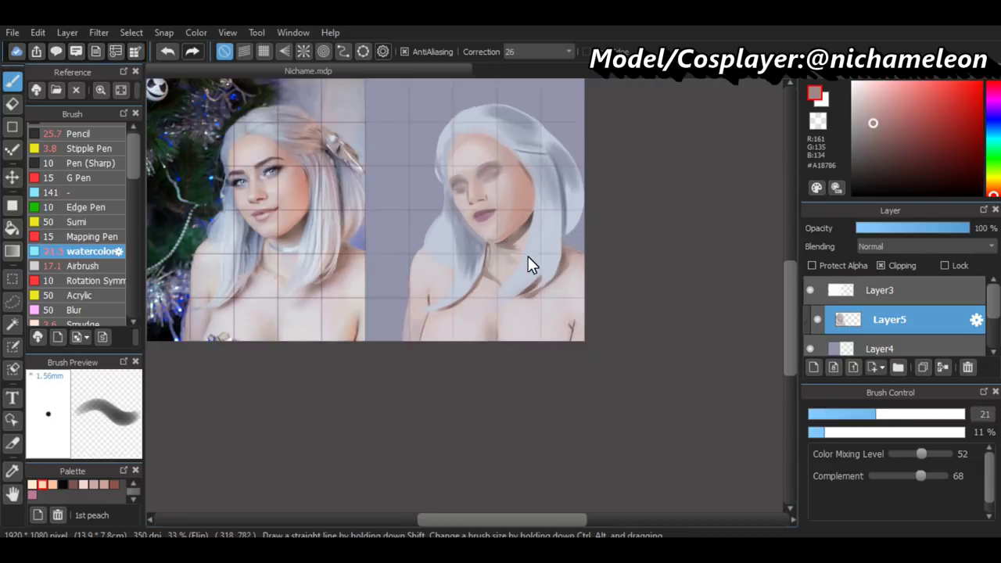
pyautogui.scroll(2, 527, 258)
pyautogui.moveTo(832, 418); pyautogui.dragTo(928, 414)
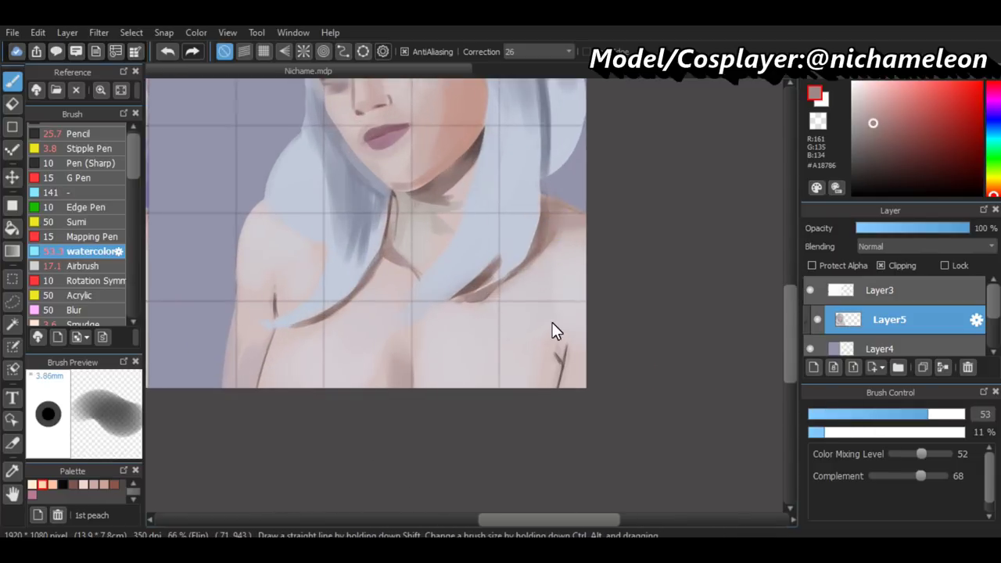
pyautogui.scroll(2, 553, 323)
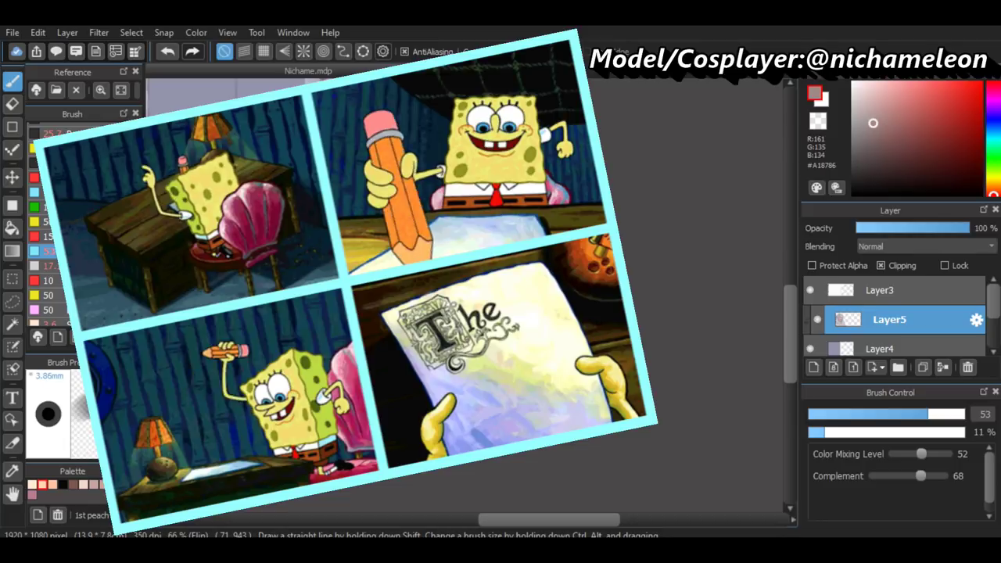
# Darken the contours of the neck and jaw with sampled #62504F, using a size 4.1 watercolor brush and a mirrored view
pyautogui.click(812, 414)
pyautogui.scroll(2, 787, 316)
pyautogui.keyDown('alt'); pyautogui.click(311, 270); pyautogui.keyUp('alt')
pyautogui.scroll(-3, 368, 266)
pyautogui.press('h')
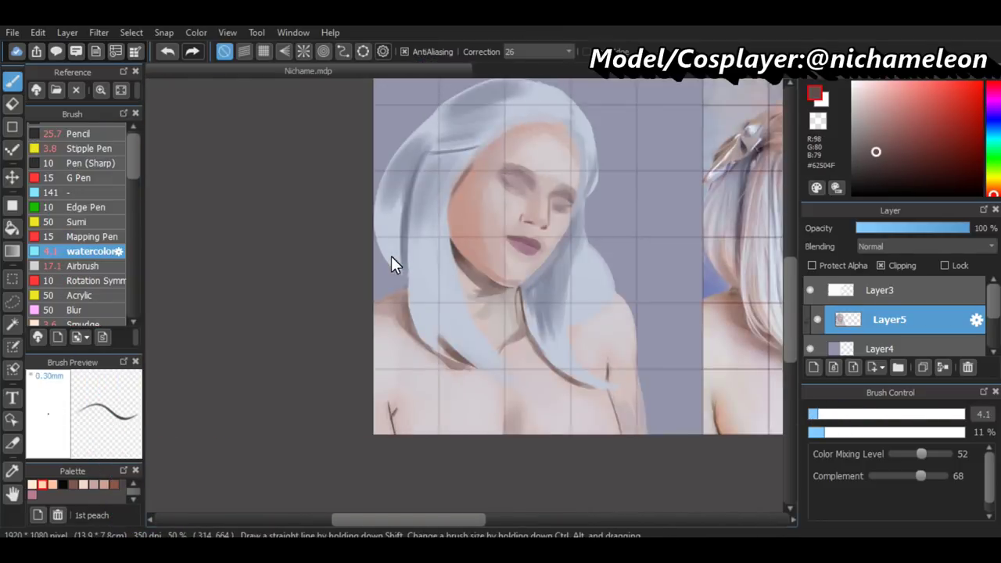
pyautogui.scroll(2, 781, 355)
pyautogui.scroll(-2, 396, 279)
# Blend the outer edge of the face beside the hair with sampled #AF9796, using a size 15 watercolor brush at 11% opacity
pyautogui.keyDown('alt'); pyautogui.click(396, 279); pyautogui.keyUp('alt')
pyautogui.moveTo(396, 279); pyautogui.dragTo(509, 297)
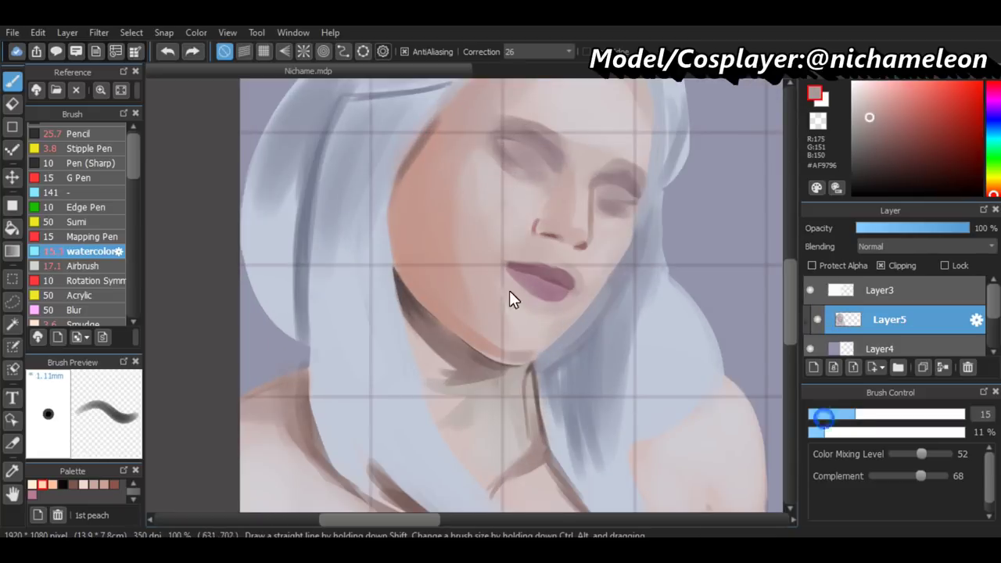
pyautogui.scroll(-2, 466, 311)
pyautogui.press('h')
pyautogui.scroll(2, 466, 310)
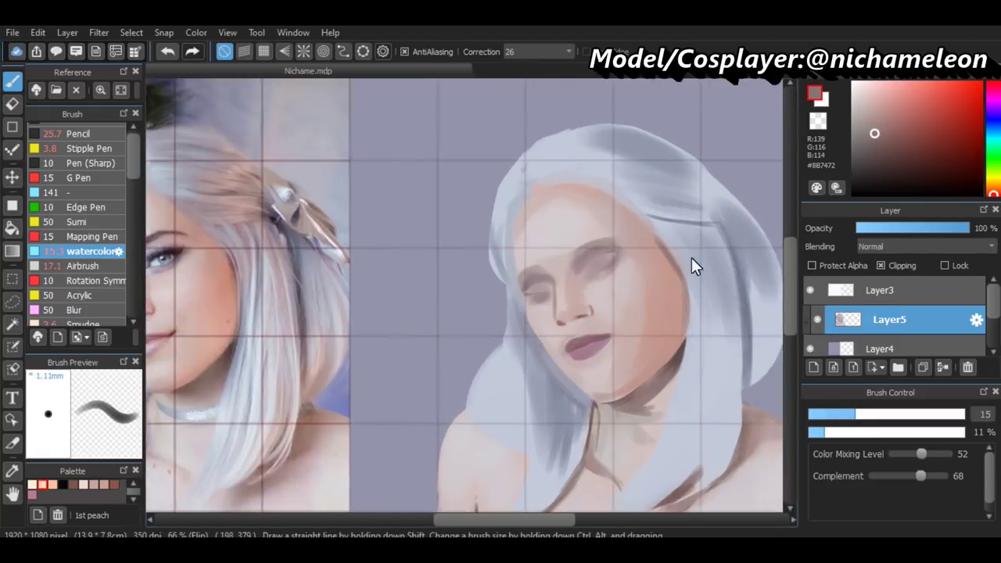
# Smooth the shading along the side of the face with sampled #C0A19C and check it in the mirrored view
pyautogui.scroll(2, 691, 257)
pyautogui.keyDown('alt'); pyautogui.click(619, 233); pyautogui.keyUp('alt')
pyautogui.press('h')
pyautogui.scroll(-2, 704, 272)
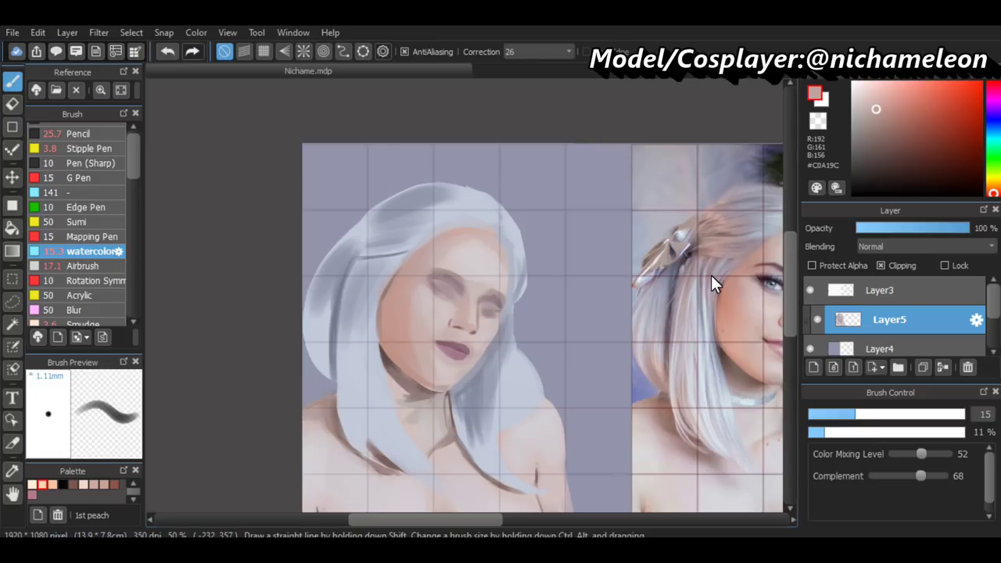
# Lighten the skin between the nose bridge and the inner eye corner with sampled #D1BFBF
pyautogui.scroll(2, 514, 301)
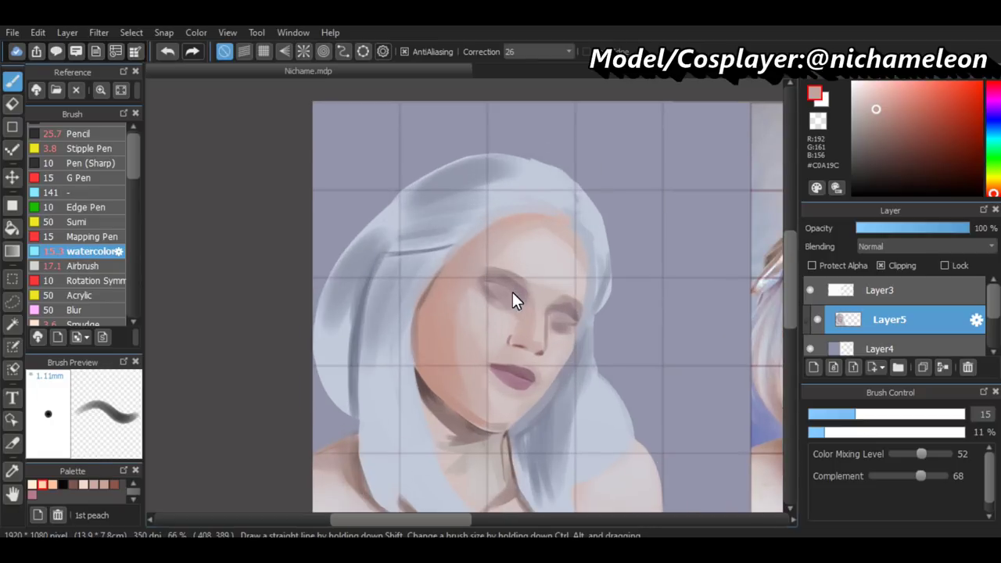
pyautogui.scroll(4, 512, 301)
pyautogui.keyDown('alt'); pyautogui.click(512, 332); pyautogui.keyUp('alt')
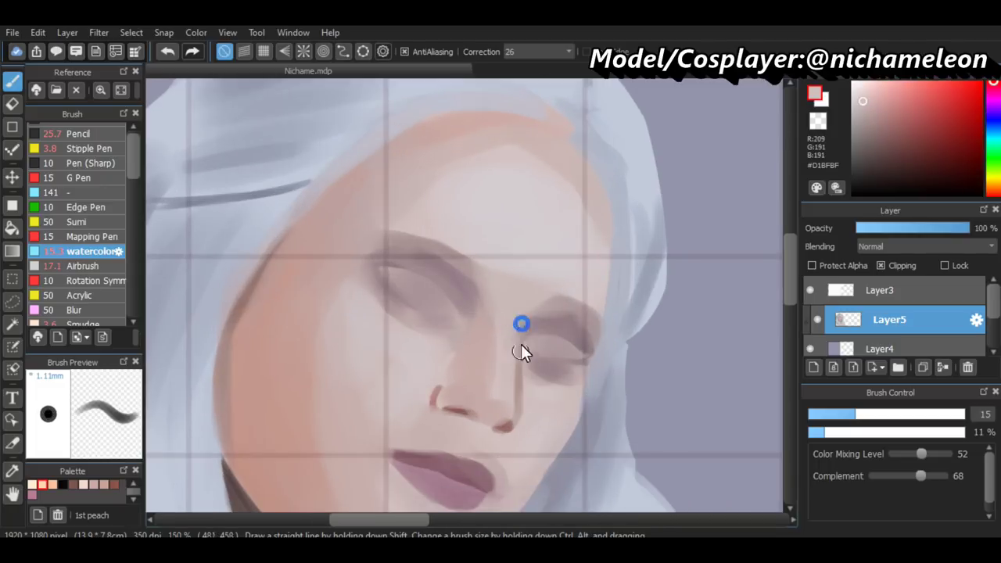
pyautogui.scroll(-4, 511, 343)
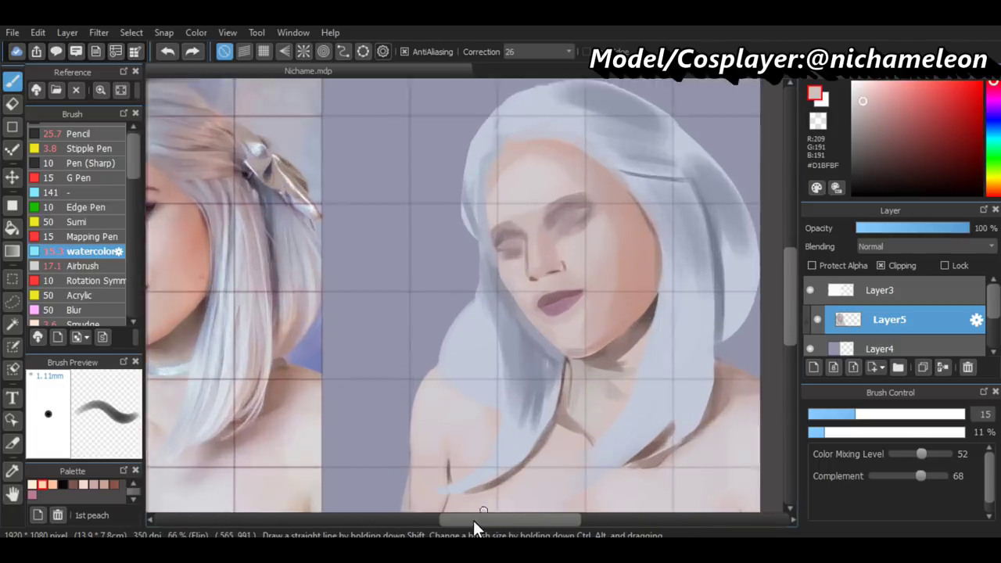
# Shade the narrow side of the face from the eye down to the chin with sampled #B8A1AD
pyautogui.scroll(1, 540, 383)
pyautogui.keyDown('alt'); pyautogui.click(539, 383); pyautogui.keyUp('alt')
pyautogui.press('h')
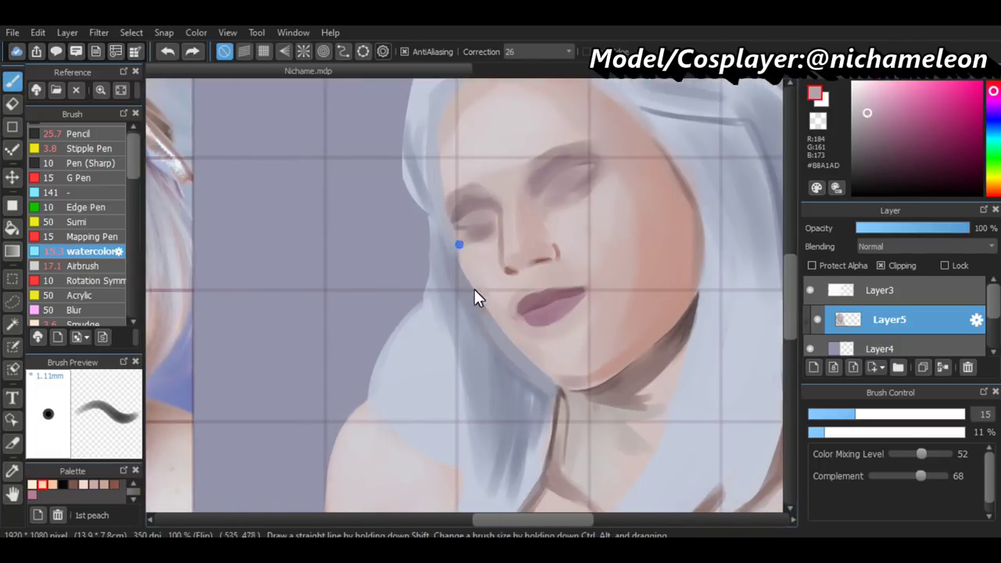
pyautogui.moveTo(457, 247); pyautogui.dragTo(554, 385)
pyautogui.press('h')
pyautogui.scroll(-1, 594, 376)
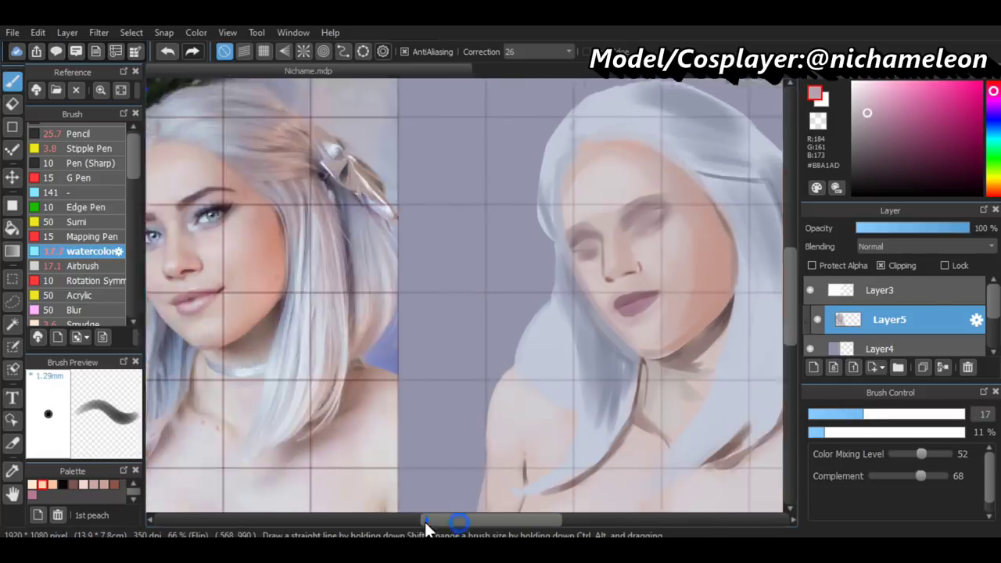
# Shade the shoulder and the neck beneath the jaw with sampled #B8A79F and #8B7472, enlarging the watercolor brush to size 44
pyautogui.scroll(2, 729, 363)
pyautogui.keyDown('alt'); pyautogui.click(730, 362); pyautogui.keyUp('alt')
pyautogui.scroll(-2, 744, 380)
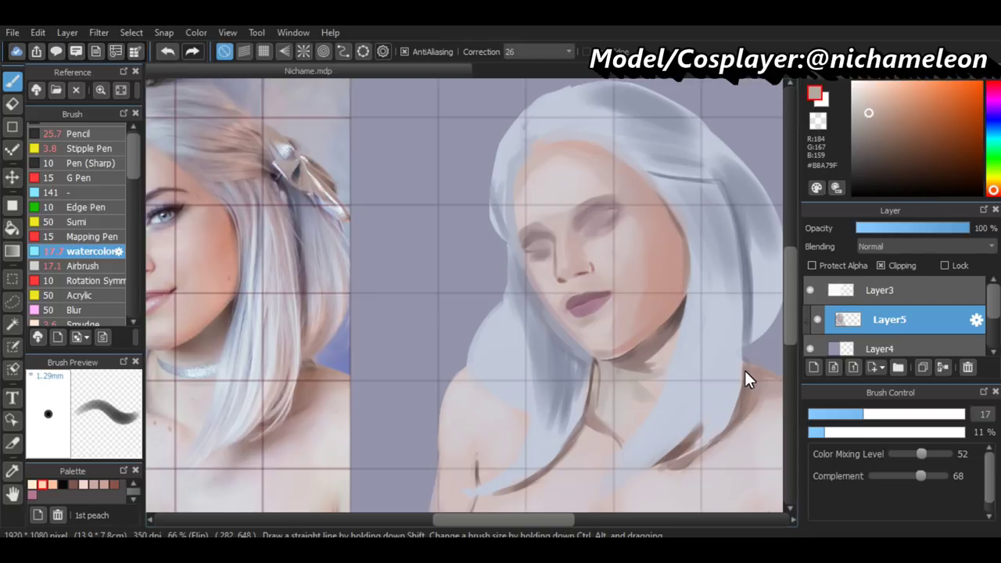
pyautogui.scroll(1, 553, 467)
pyautogui.keyDown('alt'); pyautogui.click(553, 467); pyautogui.keyUp('alt')
pyautogui.moveTo(553, 467); pyautogui.dragTo(594, 438)
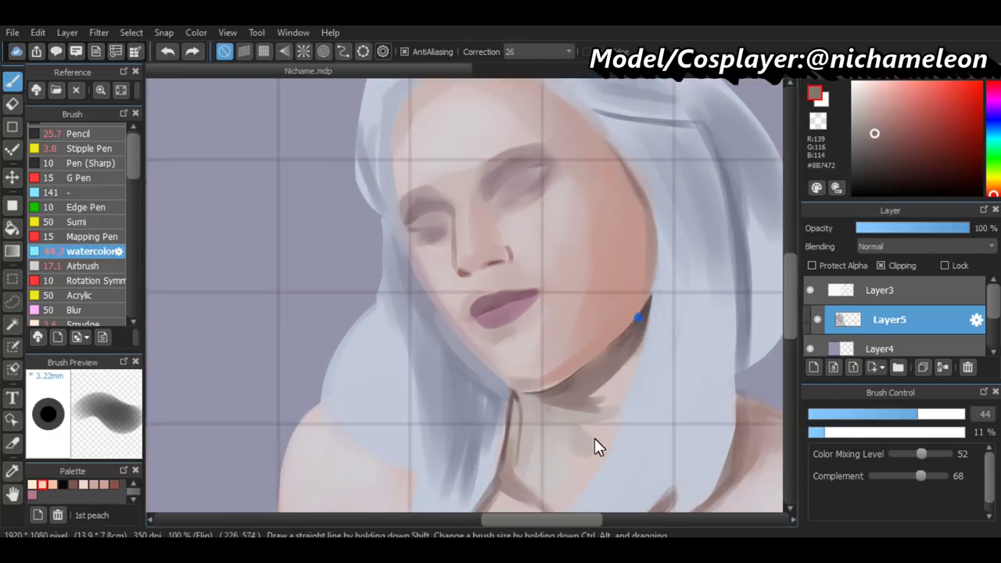
# Sharpen the jawline with sampled #776362 and #B7ADAB using a size 7.9 brush at 88% opacity, undoing stray strokes
pyautogui.scroll(-3, 658, 438)
pyautogui.scroll(1, 348, 378)
pyautogui.scroll(2, 348, 379)
pyautogui.click(826, 433)
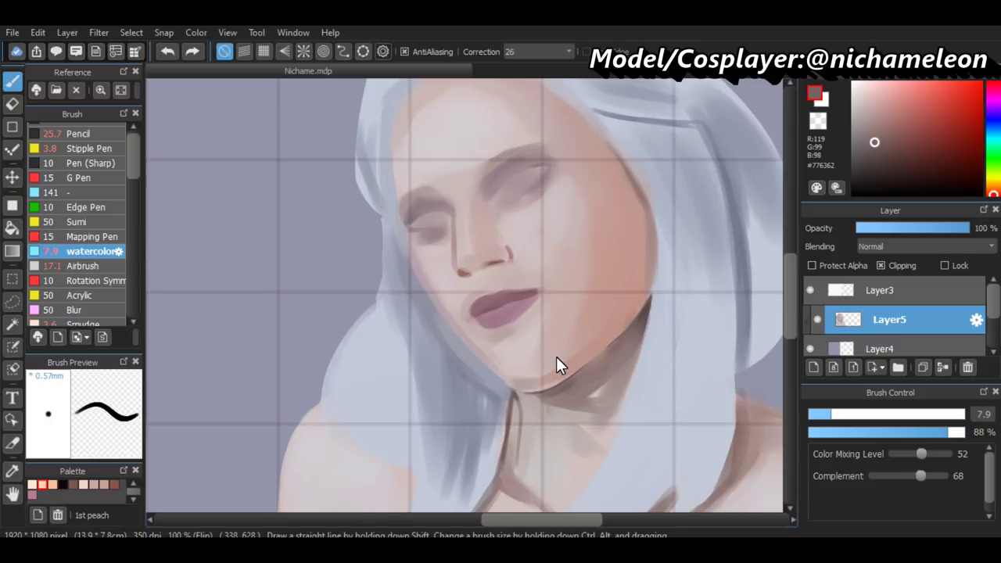
pyautogui.hotkey('ctrl', 'z')
pyautogui.keyDown('alt'); pyautogui.click(531, 402); pyautogui.keyUp('alt')
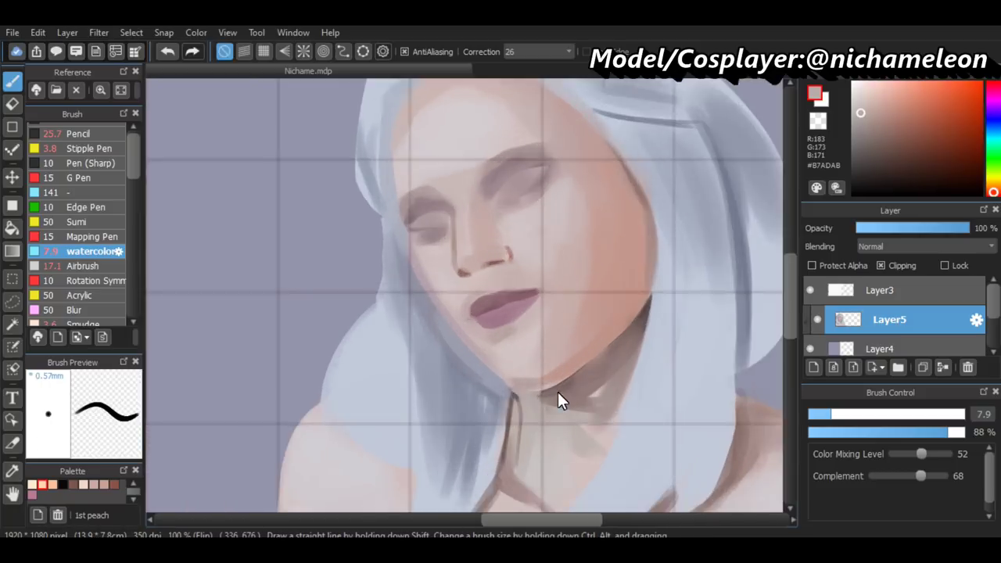
pyautogui.hotkey('ctrl', 'z')
# Clean up the line along the side of the nose with sampled skin tones such as #D0C2C2
pyautogui.keyDown('alt'); pyautogui.click(450, 217); pyautogui.keyUp('alt')
pyautogui.scroll(-2, 201, 313)
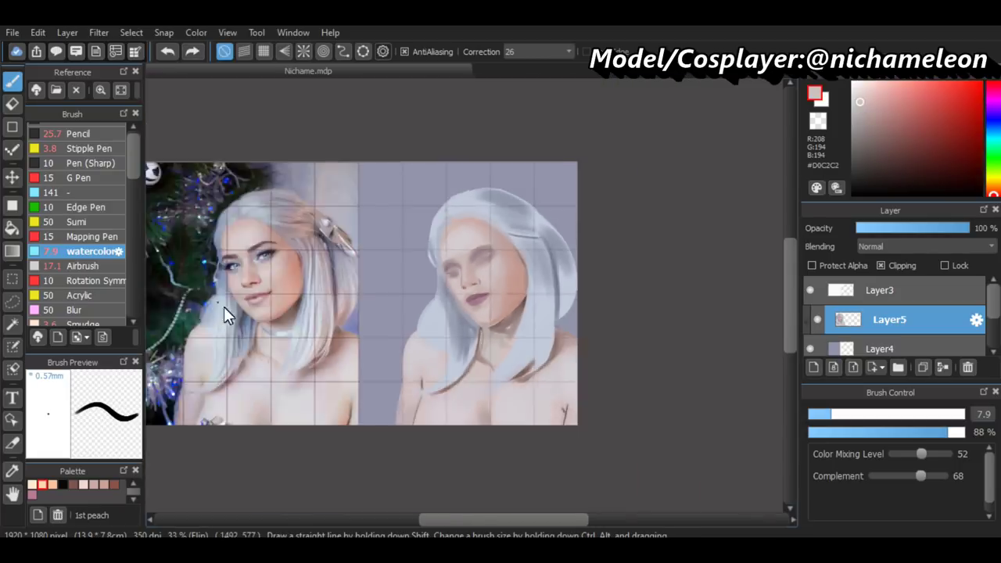
pyautogui.scroll(1, 445, 520)
pyautogui.scroll(2, 637, 297)
pyautogui.moveTo(637, 297); pyautogui.dragTo(458, 255)
pyautogui.keyDown('alt'); pyautogui.click(458, 255); pyautogui.keyUp('alt')
pyautogui.scroll(-2, 505, 328)
# Add warm color #C88A75 to the outer cheek with a size 21 watercolor brush at 88% opacity
pyautogui.keyDown('alt'); pyautogui.click(413, 217); pyautogui.keyUp('alt')
pyautogui.moveTo(813, 414); pyautogui.dragTo(860, 414)
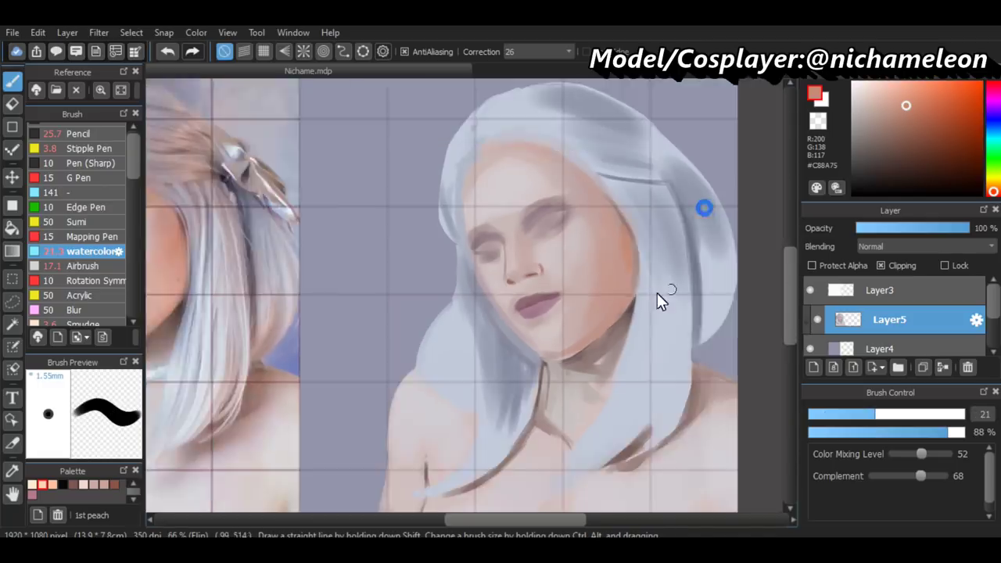
pyautogui.scroll(-2, 734, 391)
pyautogui.scroll(1, 321, 209)
# Blend the outer cheek and temple shading with sampled #B9918B and #C39C93 using a size 23 watercolor brush at 88% opacity
pyautogui.keyDown('alt'); pyautogui.click(321, 208); pyautogui.keyUp('alt')
pyautogui.scroll(1, 548, 313)
pyautogui.moveTo(570, 172); pyautogui.dragTo(578, 211)
pyautogui.scroll(-1, 587, 219)
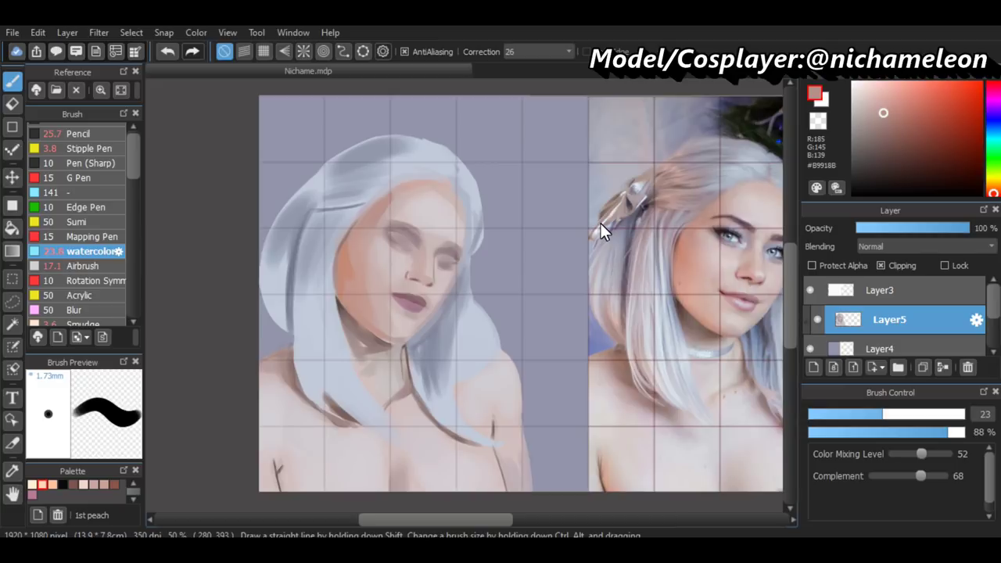
pyautogui.scroll(2, 470, 235)
pyautogui.keyDown('alt'); pyautogui.click(234, 188); pyautogui.keyUp('alt')
pyautogui.scroll(-1, 343, 305)
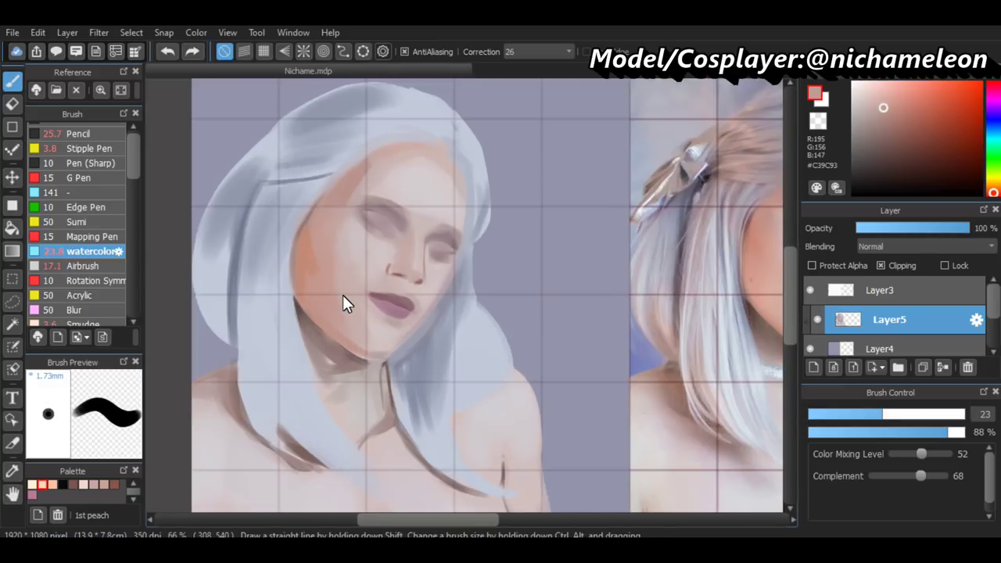
pyautogui.scroll(1, 359, 211)
pyautogui.keyDown('alt'); pyautogui.click(359, 212); pyautogui.keyUp('alt')
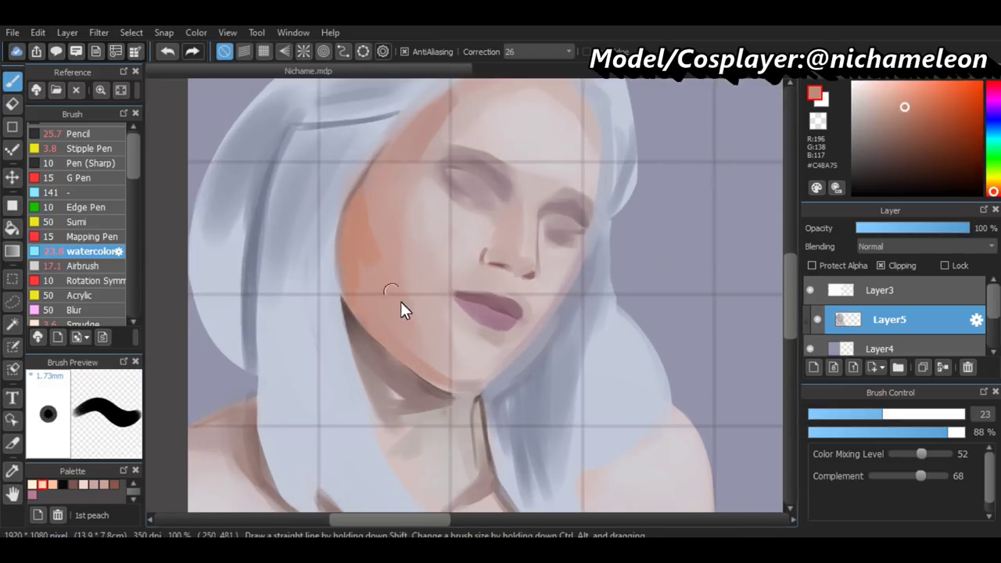
# Soften the cheek shading with sampled #C59D95 using a size 53 watercolor brush at 23% opacity
pyautogui.scroll(-2, 434, 323)
pyautogui.press('h')
pyautogui.scroll(2, 434, 323)
pyautogui.keyDown('alt'); pyautogui.click(502, 285); pyautogui.keyUp('alt')
pyautogui.hscroll(-2, 568, 297)
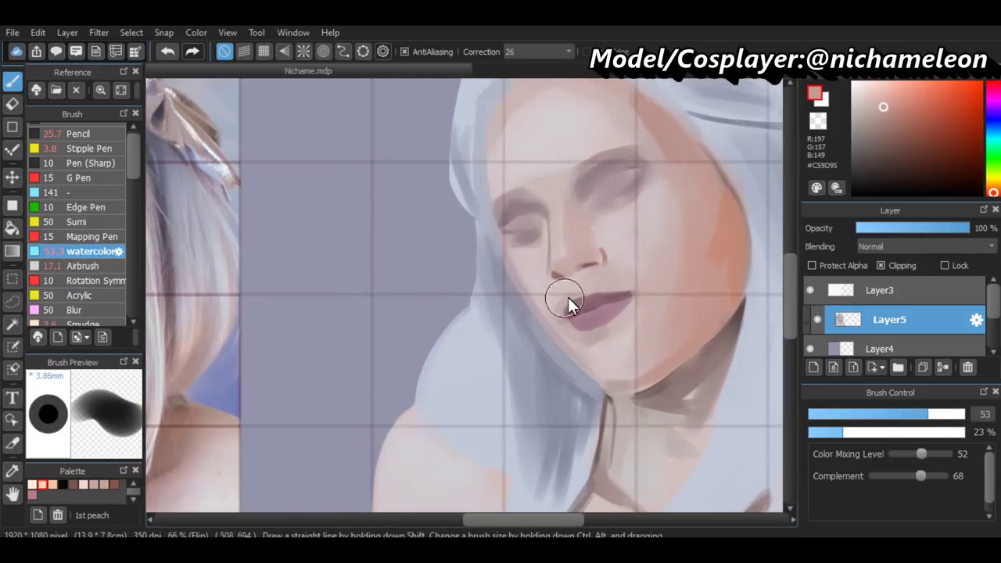
# Shade the hair edge beside the face with sampled #9192A3, reducing the watercolor brush to size 18 at 23% opacity
pyautogui.scroll(-2, 604, 321)
pyautogui.scroll(2, 492, 313)
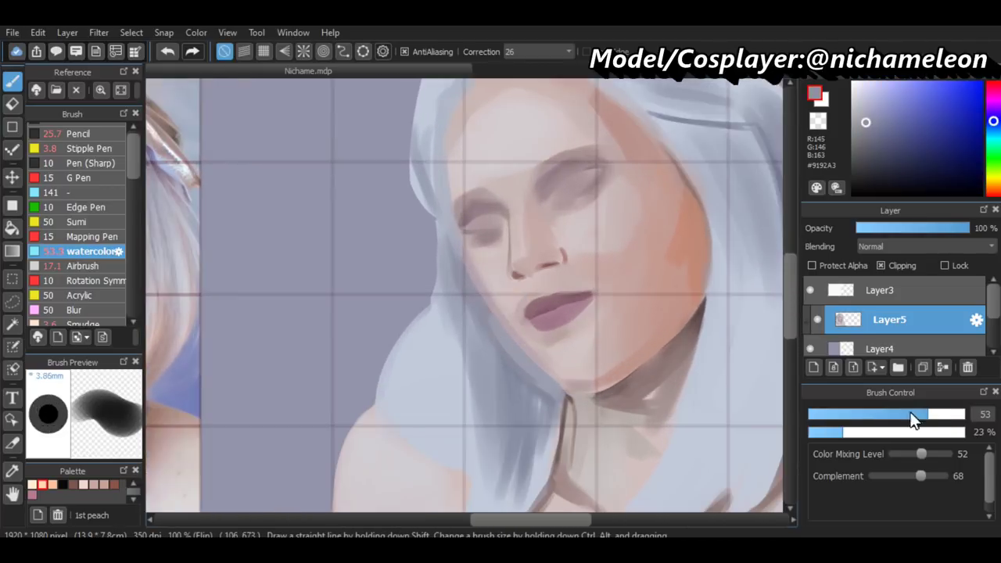
pyautogui.keyDown('alt'); pyautogui.click(462, 267); pyautogui.keyUp('alt')
pyautogui.scroll(-2, 492, 313)
pyautogui.press('h')
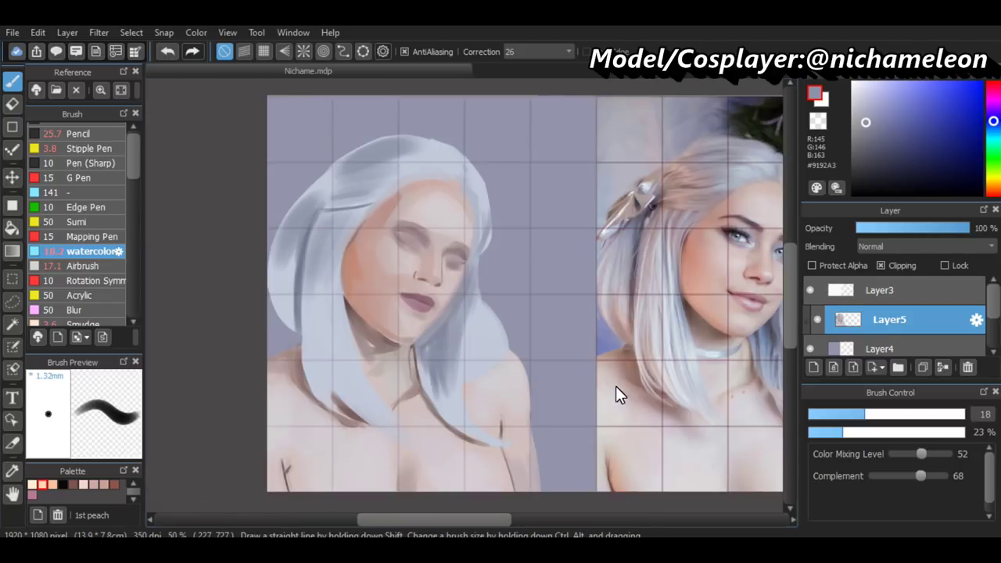
# Blend the outer cheek with sampled #C48C7A at size 75 and #C49B91 at size 15, keeping 23% opacity
pyautogui.press('h')
pyautogui.scroll(2, 625, 264)
pyautogui.keyDown('alt'); pyautogui.click(625, 263); pyautogui.keyUp('alt')
pyautogui.scroll(-2, 675, 392)
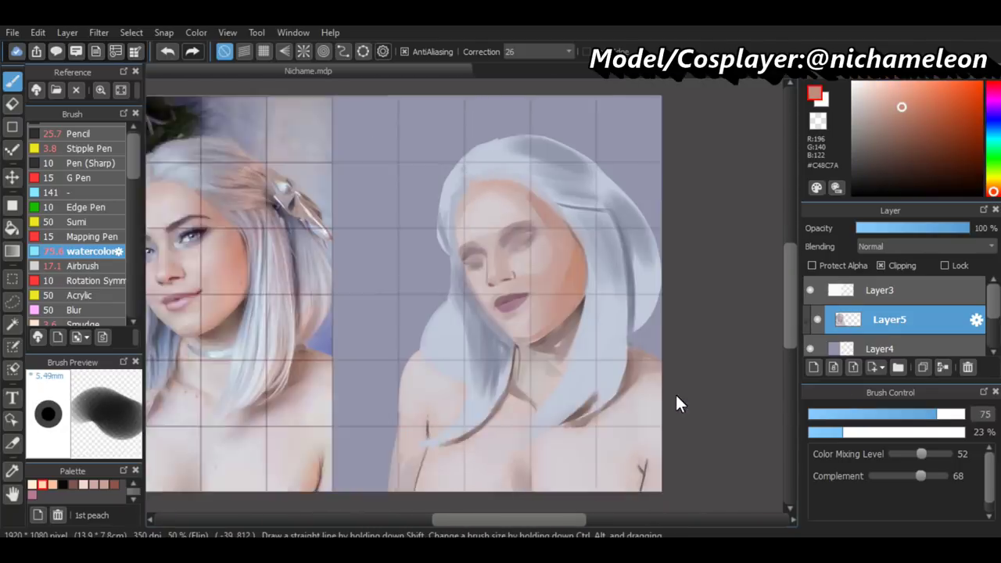
pyautogui.scroll(1, 428, 330)
pyautogui.scroll(2, 467, 188)
pyautogui.keyDown('alt'); pyautogui.click(458, 239); pyautogui.keyUp('alt')
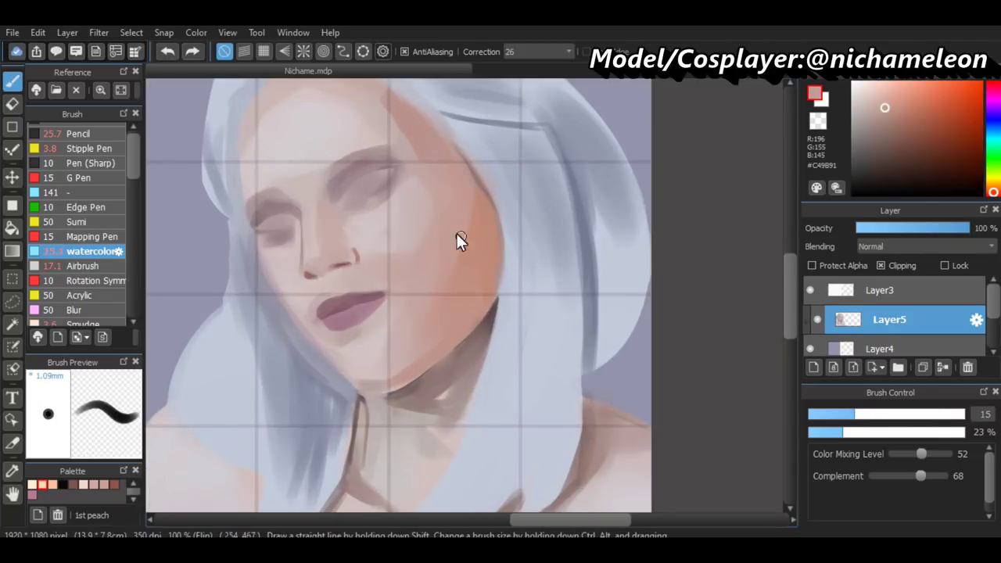
pyautogui.scroll(-1, 464, 407)
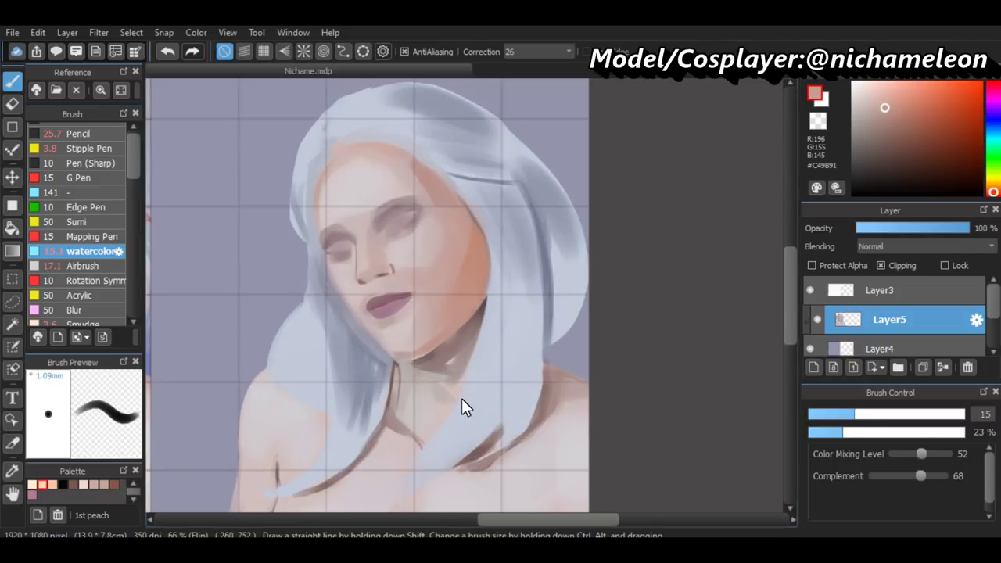
# Shade the inner eye socket and nose bridge with sampled #A3929F using a size 9 watercolor brush at 23% opacity
pyautogui.hscroll(-3, 454, 508)
pyautogui.keyDown('alt'); pyautogui.click(454, 508); pyautogui.keyUp('alt')
pyautogui.scroll(1, 691, 194)
pyautogui.scroll(-1, 468, 463)
pyautogui.keyDown('alt'); pyautogui.click(222, 237); pyautogui.keyUp('alt')
pyautogui.scroll(1, 552, 235)
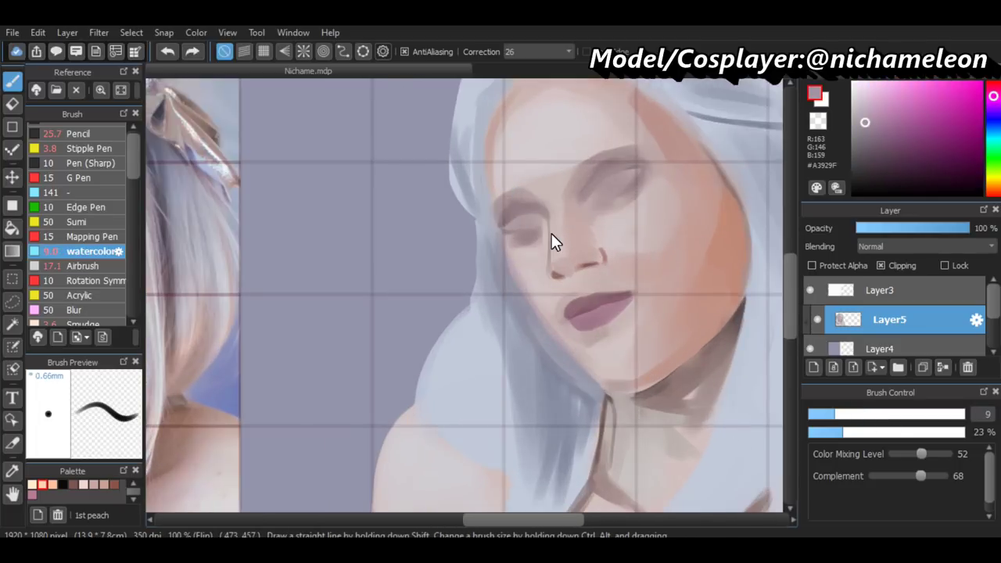
pyautogui.scroll(-1, 551, 241)
pyautogui.scroll(1, 552, 242)
pyautogui.scroll(-1, 541, 226)
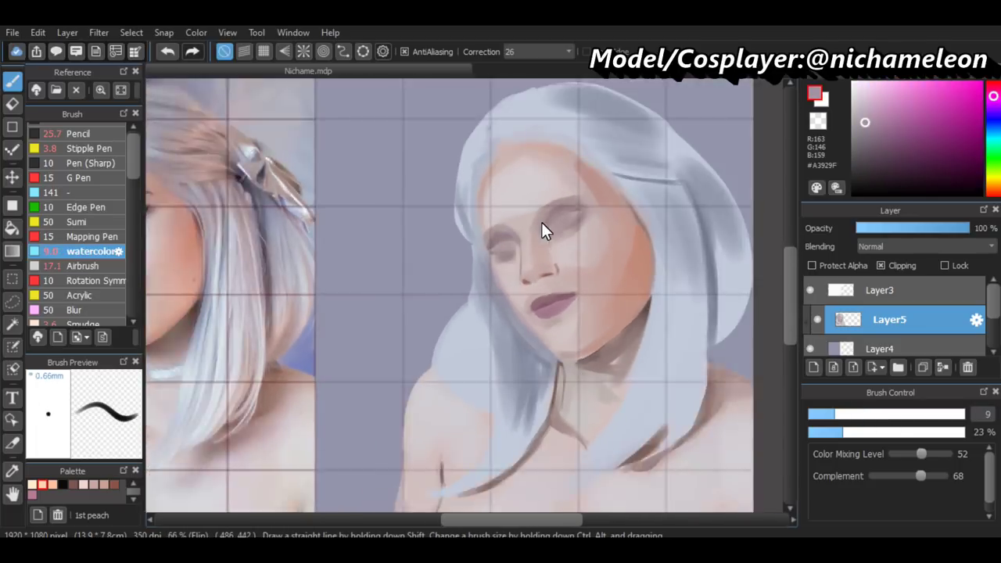
# Lighten the skin around the nose and upper lip with sampled #D0C2C4 using a size 21 brush at 23% opacity
pyautogui.scroll(1, 509, 242)
pyautogui.keyDown('alt'); pyautogui.click(509, 242); pyautogui.keyUp('alt')
pyautogui.scroll(-1, 592, 308)
pyautogui.scroll(1, 592, 309)
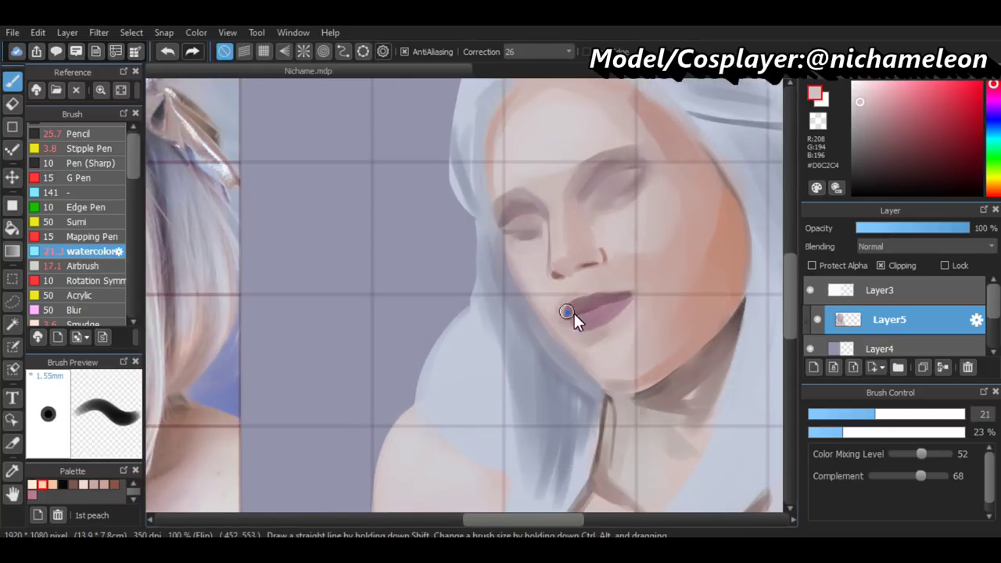
pyautogui.keyDown('alt'); pyautogui.click(592, 291); pyautogui.keyUp('alt')
pyautogui.scroll(-1, 485, 430)
pyautogui.scroll(1, 394, 496)
# Undo the last stroke and soften the facial skin with sampled #BDAAA8 and #D2C0C0 using a size 14.4 brush
pyautogui.keyDown('alt'); pyautogui.click(394, 496); pyautogui.keyUp('alt')
pyautogui.hotkey('ctrl', 'z')
pyautogui.moveTo(755, 328); pyautogui.dragTo(612, 444)
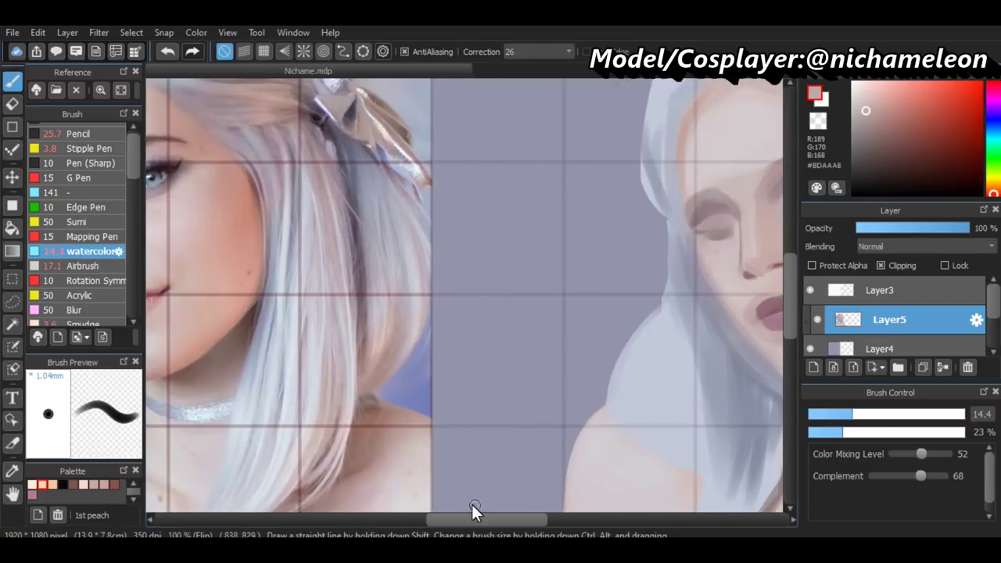
pyautogui.scroll(1, 538, 289)
pyautogui.keyDown('alt'); pyautogui.click(538, 288); pyautogui.keyUp('alt')
pyautogui.scroll(-1, 590, 313)
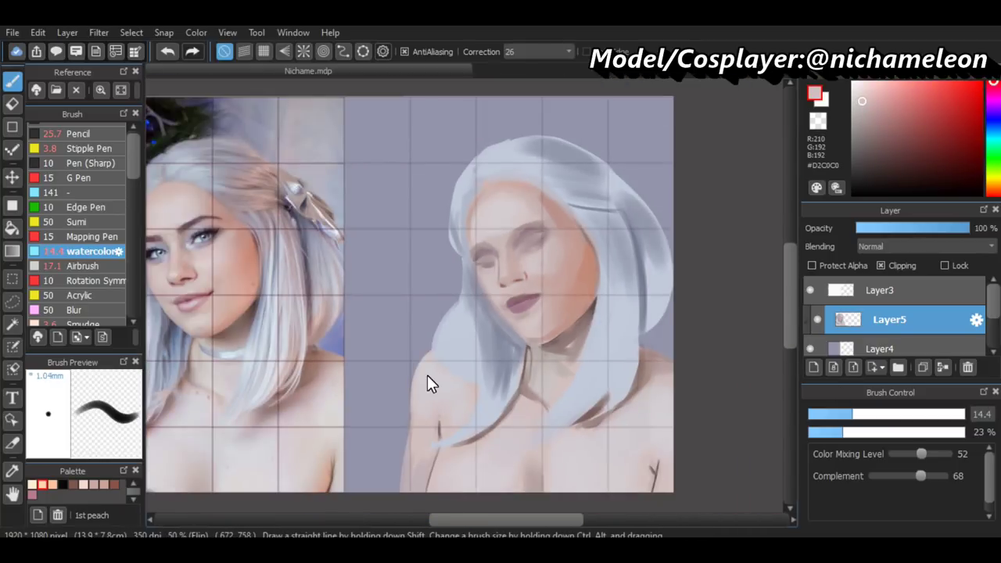
# Darken the shadow beneath the chin with sampled #594747 using the size 14.4 watercolor brush at 23% opacity
pyautogui.scroll(1, 427, 374)
pyautogui.press('h')
pyautogui.keyDown('alt'); pyautogui.click(281, 312); pyautogui.keyUp('alt')
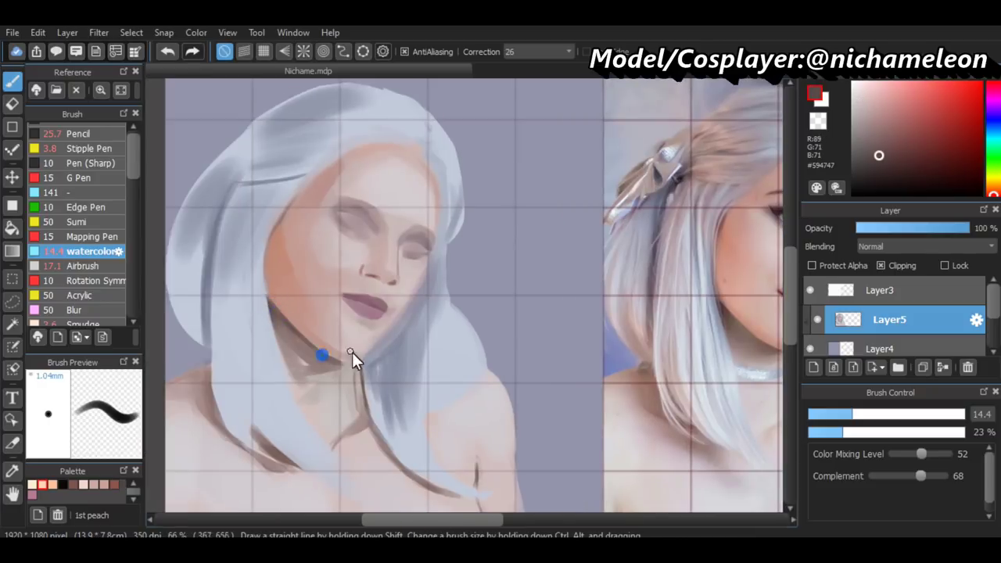
pyautogui.scroll(-1, 399, 359)
pyautogui.press('h')
pyautogui.press('h')
# Refine the chin contour with sampled #B19E9D and #D0C3C2 using a size 8.4 watercolor brush at 23% opacity
pyautogui.scroll(2, 402, 516)
pyautogui.keyDown('alt'); pyautogui.click(450, 462); pyautogui.keyUp('alt')
pyautogui.press('h')
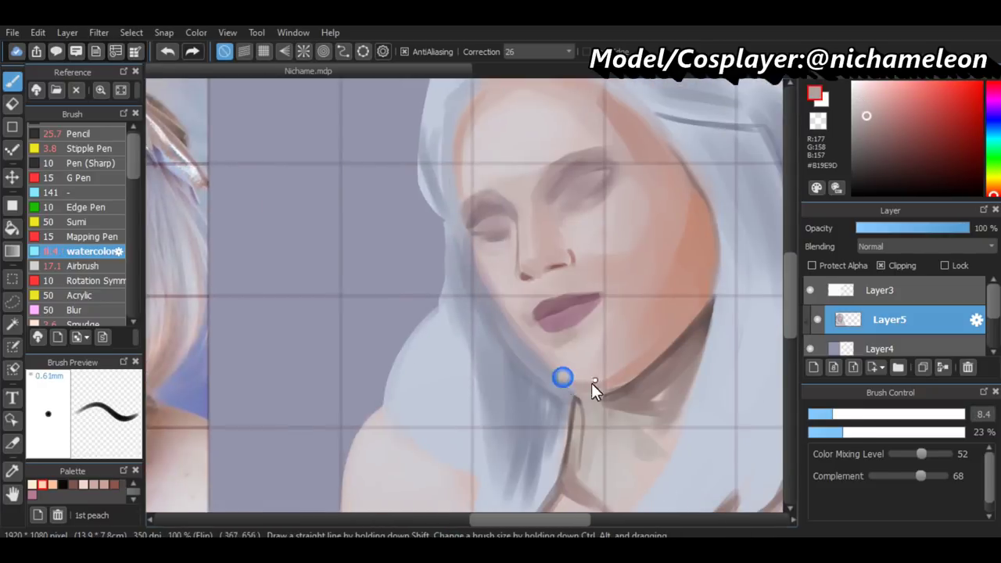
pyautogui.keyDown('alt'); pyautogui.click(574, 393); pyautogui.keyUp('alt')
pyautogui.scroll(-2, 589, 392)
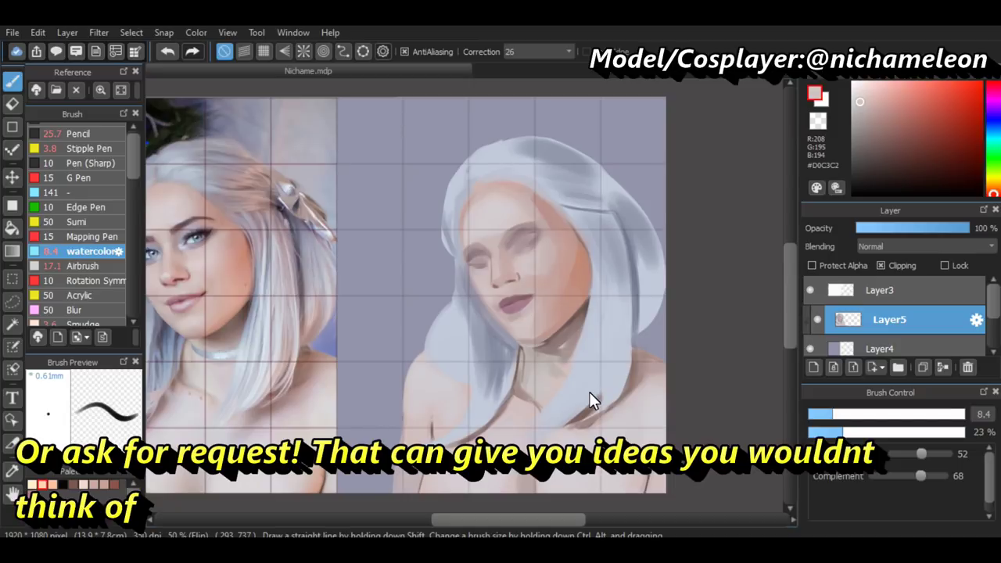
# Deepen the hair shadow along the jaw with sampled #9A99A9, #9B9DAC and #676471 using the size 8.4 brush
pyautogui.scroll(2, 542, 389)
pyautogui.keyDown('alt'); pyautogui.click(545, 370); pyautogui.keyUp('alt')
pyautogui.scroll(-2, 573, 415)
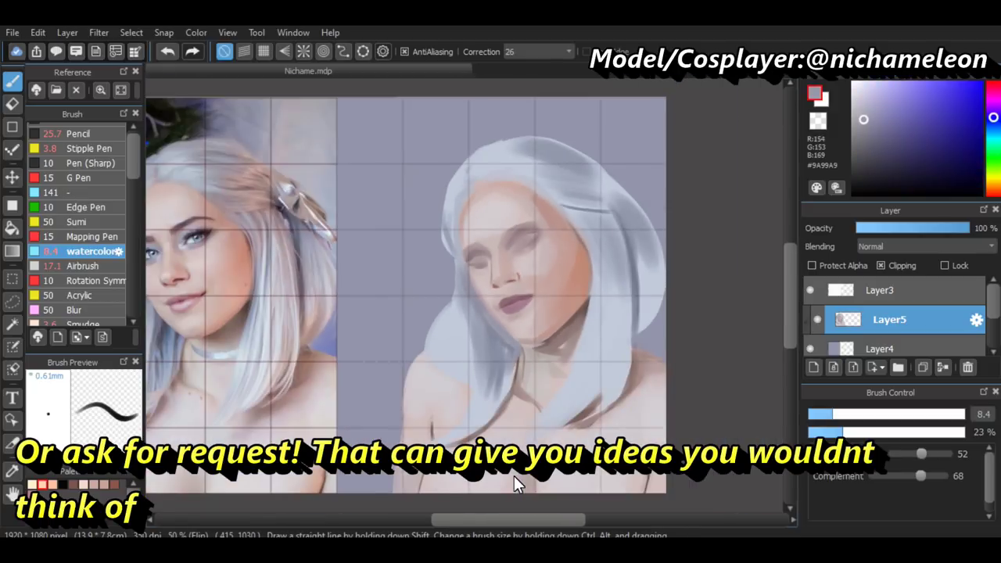
pyautogui.scroll(2, 496, 297)
pyautogui.scroll(-1, 193, 341)
pyautogui.keyDown('alt'); pyautogui.click(194, 341); pyautogui.keyUp('alt')
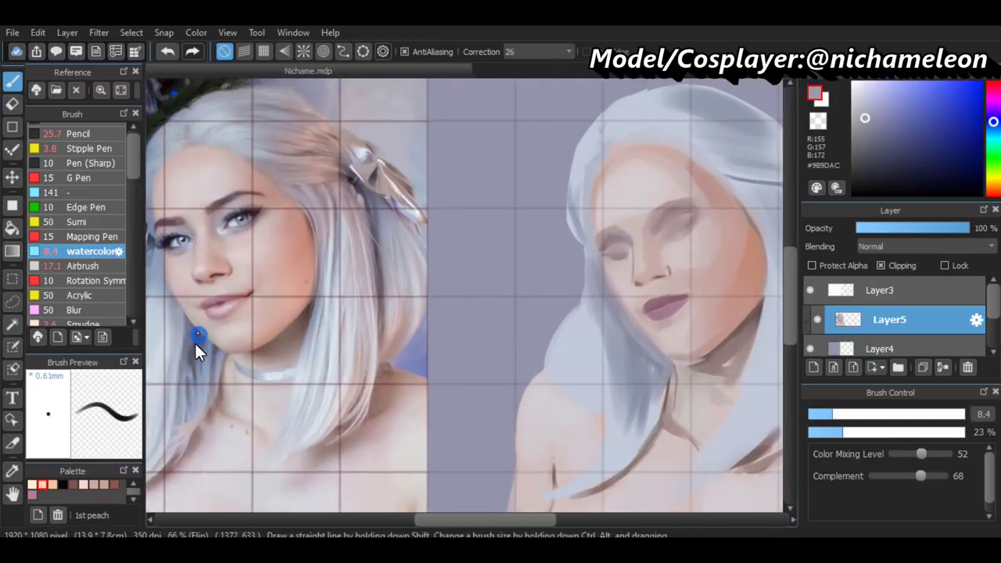
pyautogui.scroll(1, 492, 335)
pyautogui.keyDown('alt'); pyautogui.click(451, 285); pyautogui.keyUp('alt')
pyautogui.scroll(-2, 378, 416)
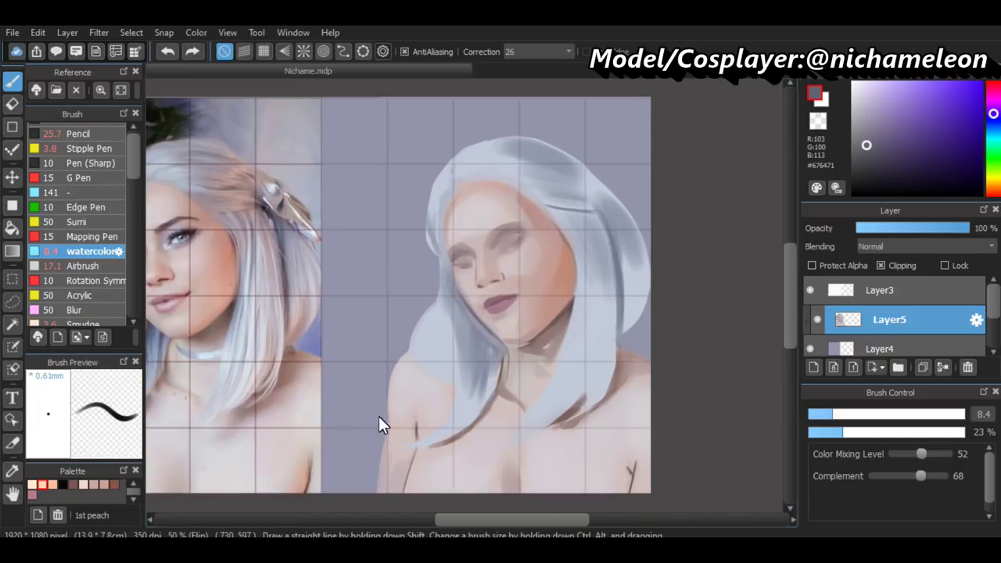
# Define the hair edge beside the face with sampled #90A1BB, and blend #C29183 into the lower face with a size 25 brush
pyautogui.scroll(2, 428, 513)
pyautogui.keyDown('alt'); pyautogui.click(675, 319); pyautogui.keyUp('alt')
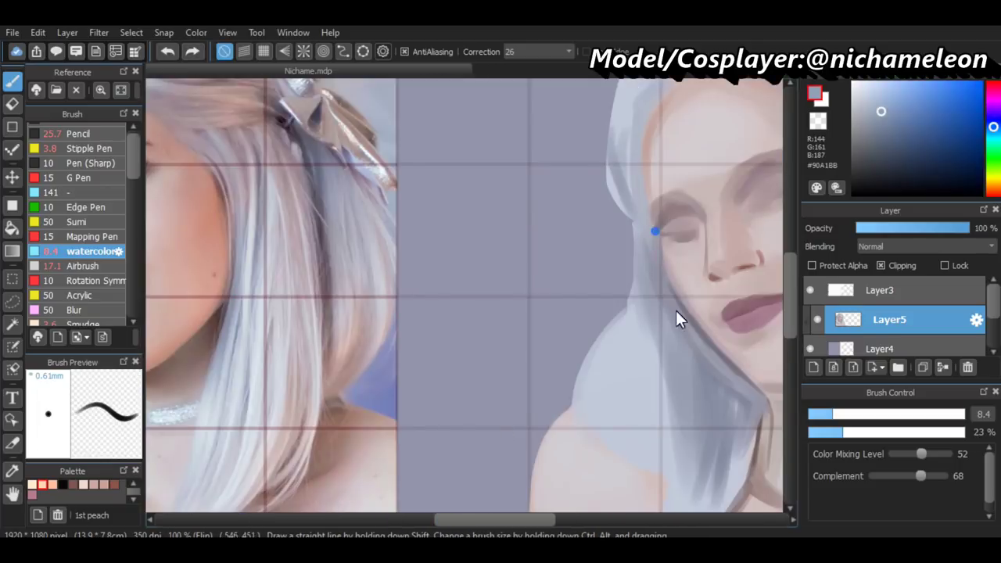
pyautogui.scroll(-2, 685, 322)
pyautogui.scroll(2, 692, 328)
pyautogui.keyDown('alt'); pyautogui.click(693, 328); pyautogui.keyUp('alt')
pyautogui.click(888, 414)
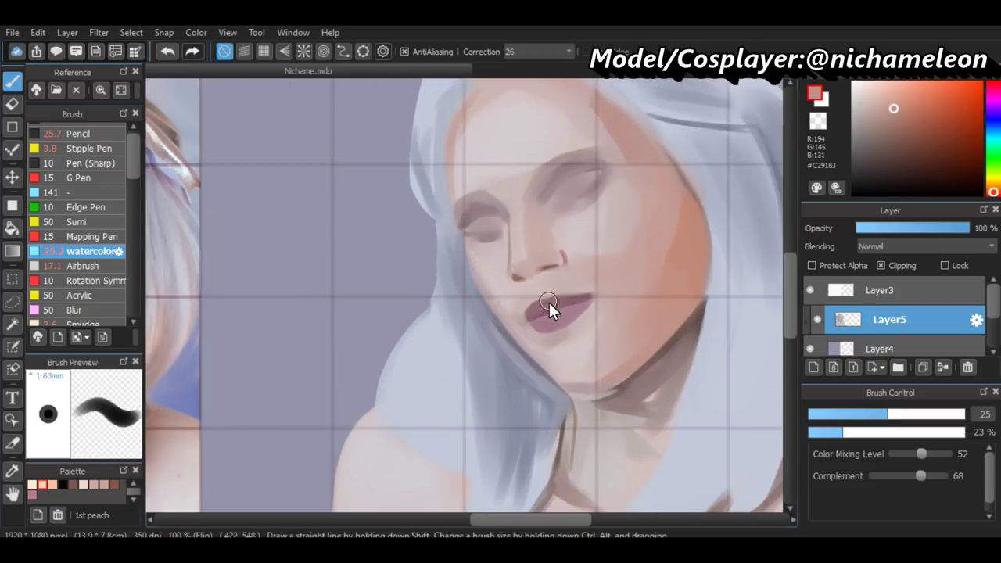
pyautogui.scroll(-2, 548, 302)
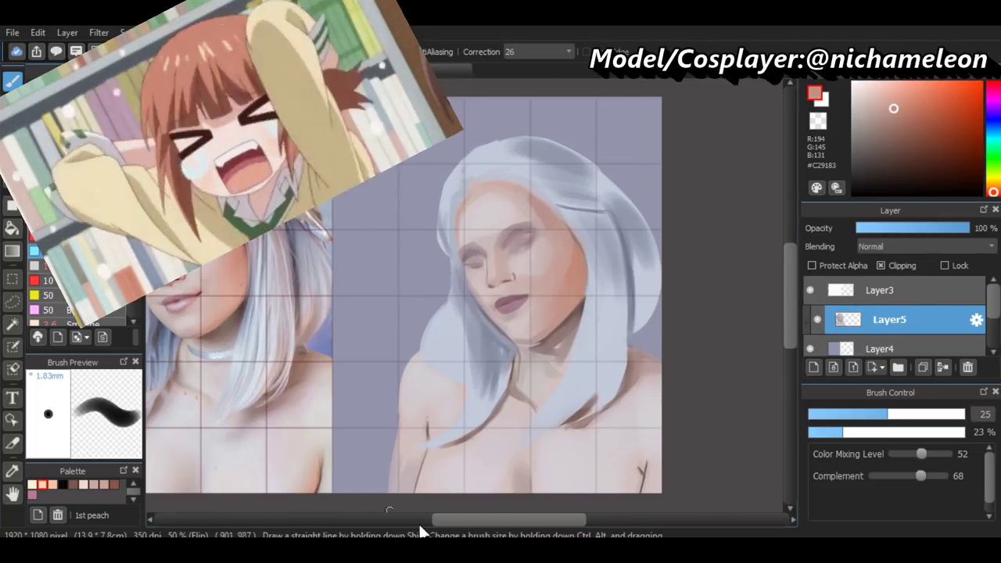
# Paint the dark line between the lips with sampled #714048 using a size 6.8 watercolor brush at 72% opacity, undoing a stray stroke
pyautogui.scroll(2, 479, 401)
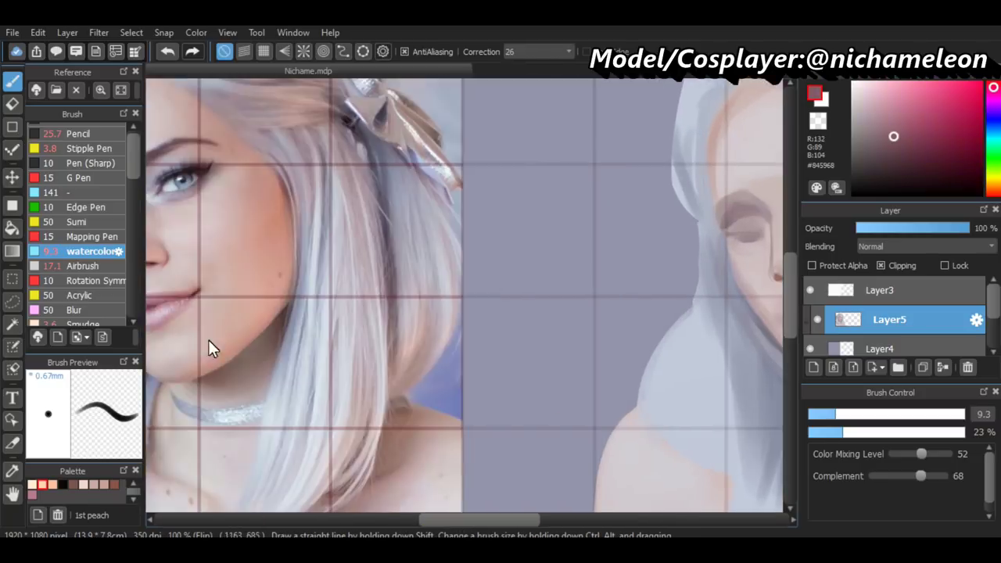
pyautogui.scroll(1, 510, 322)
pyautogui.keyDown('alt'); pyautogui.click(510, 322); pyautogui.keyUp('alt')
pyautogui.hotkey('ctrl', 'z')
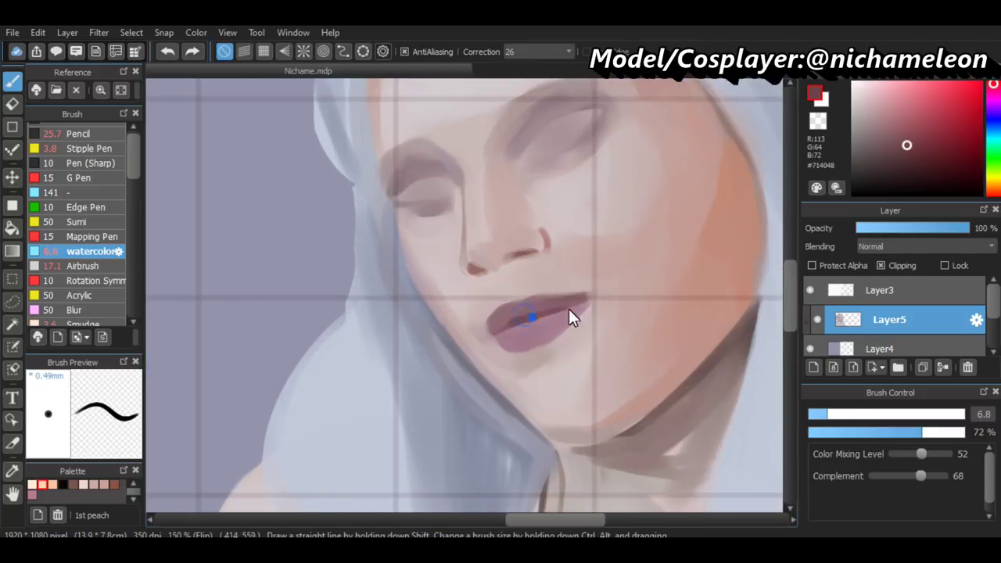
pyautogui.scroll(-2, 456, 518)
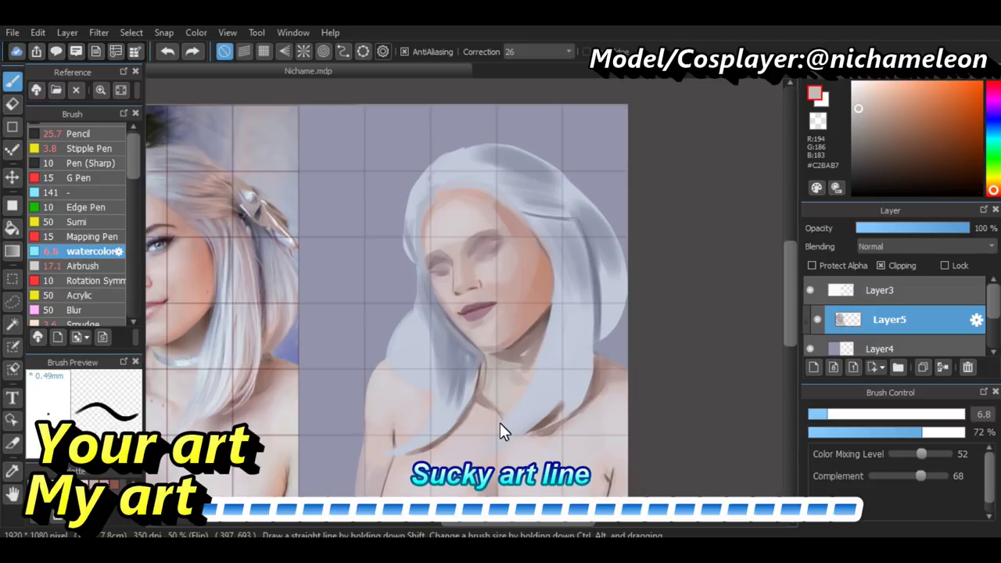
# Refine the mouth and surrounding skin with sampled tones such as #A5928A, #D0C3C2 and #B5A4A3 using the size 6.8 brush
pyautogui.scroll(3, 501, 429)
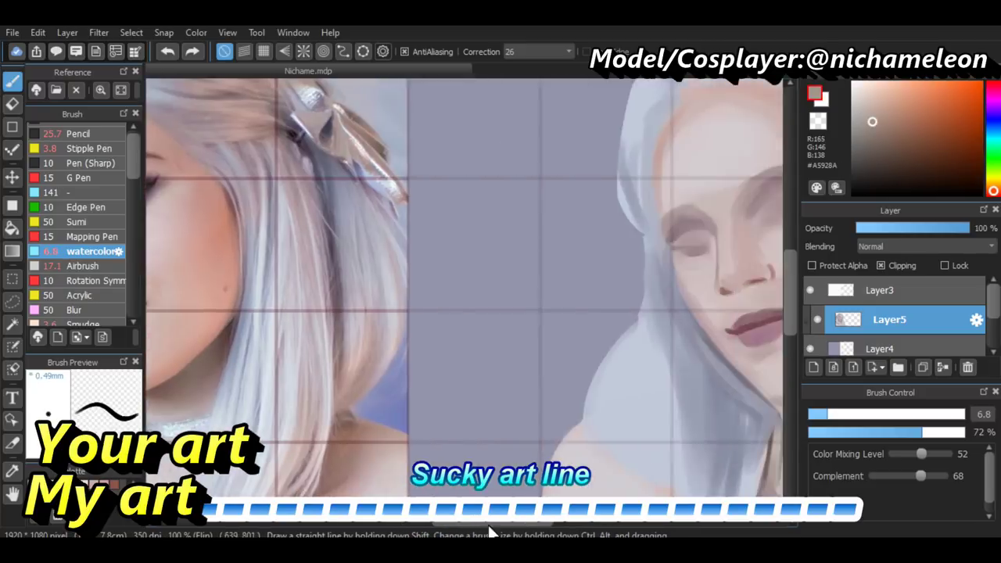
pyautogui.scroll(-3, 560, 445)
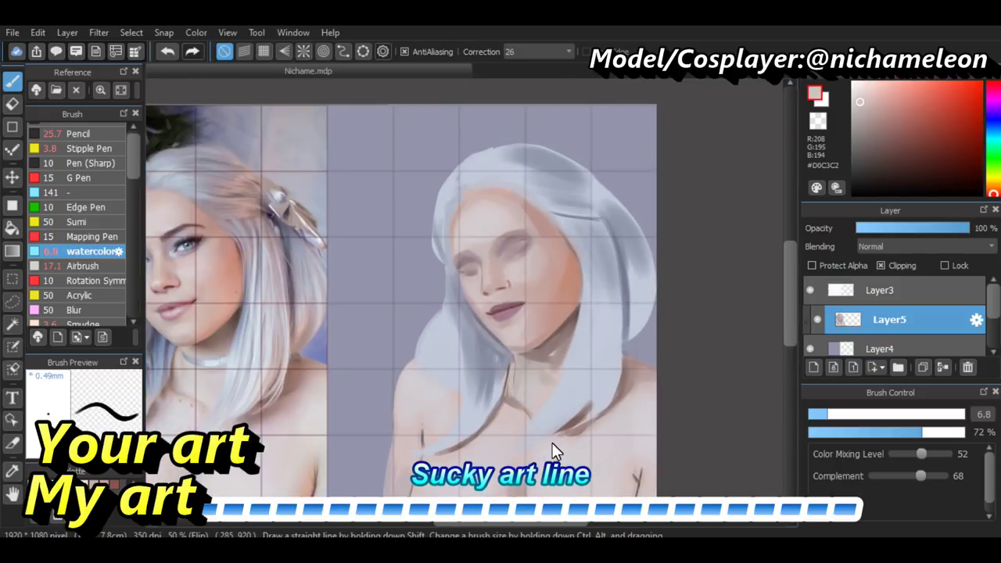
pyautogui.scroll(4, 552, 442)
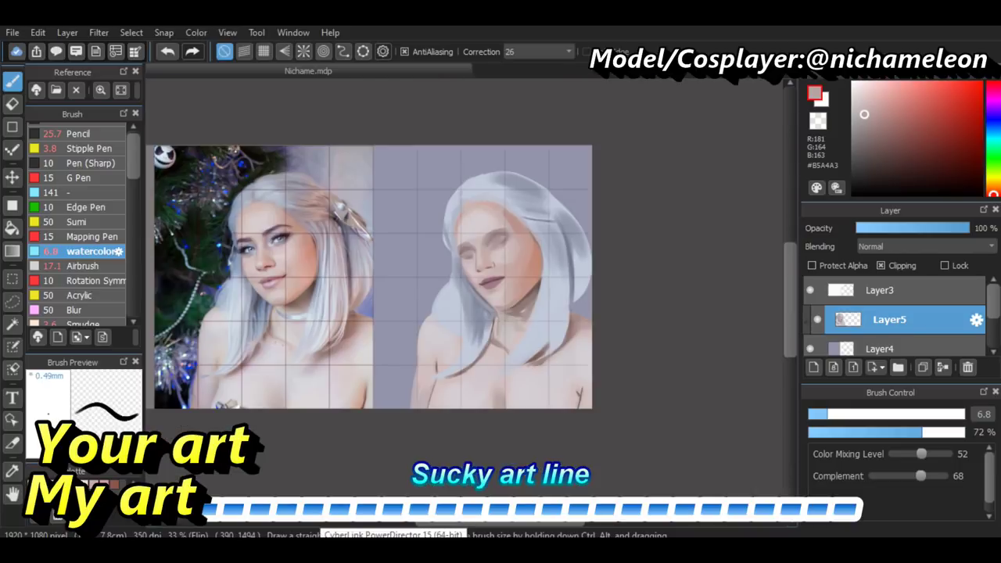
pyautogui.scroll(3, 576, 225)
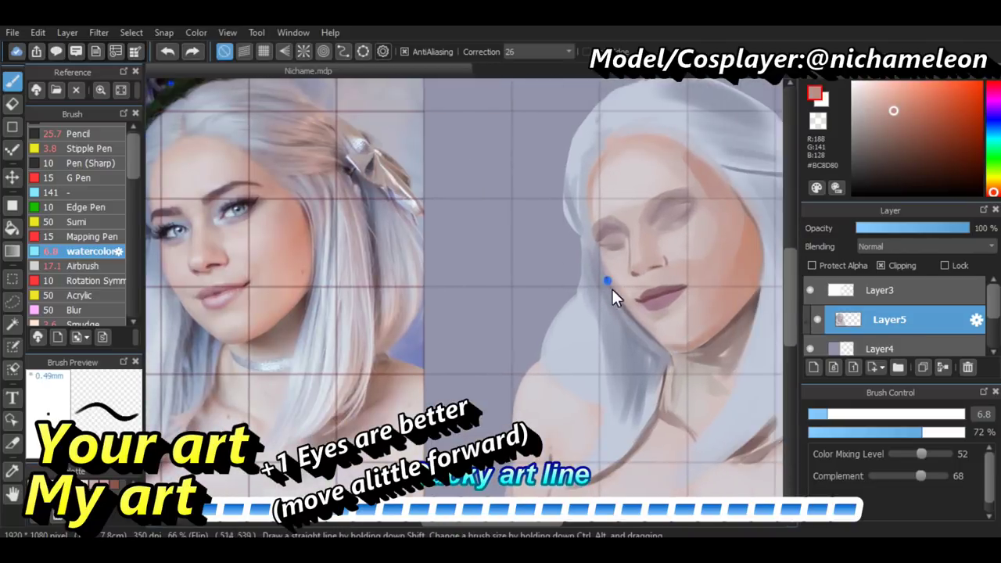
# Shade both eye sockets with sampled #AB989C and #99828A using a size 22 watercolor brush at 72% opacity
pyautogui.keyDown('alt'); pyautogui.click(610, 238); pyautogui.keyUp('alt')
pyautogui.moveTo(611, 237); pyautogui.dragTo(610, 224)
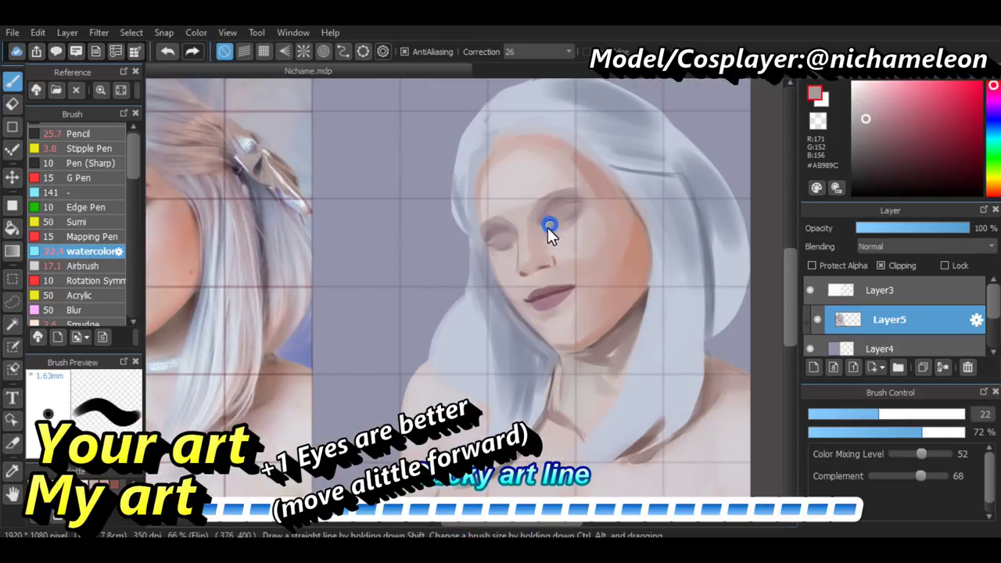
pyautogui.keyDown('alt'); pyautogui.click(500, 251); pyautogui.keyUp('alt')
pyautogui.scroll(-1, 560, 267)
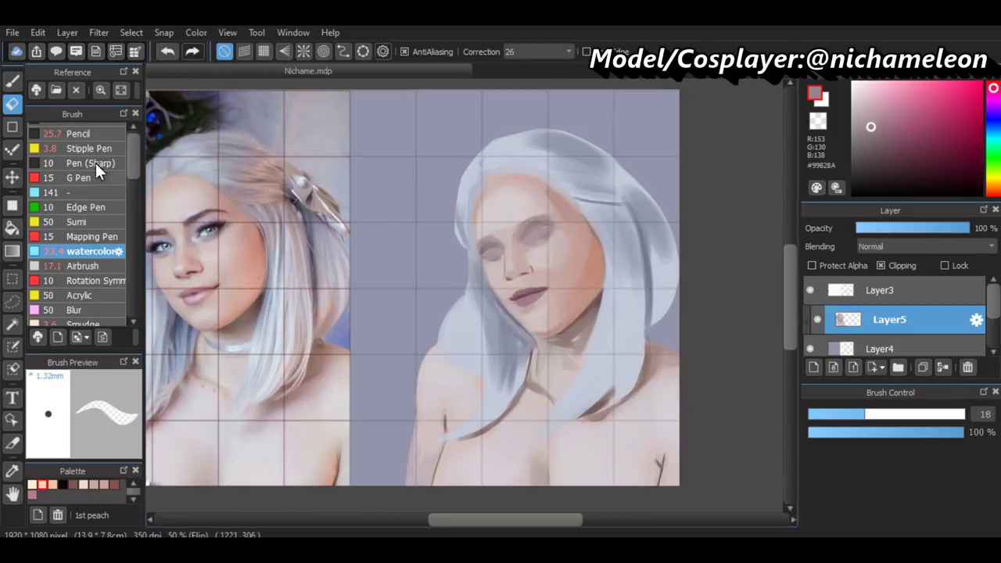
# Detail the nostril and nose tip with sampled #B37C75 and #8B5953 using a size 1.9 watercolor brush at 72% opacity
pyautogui.scroll(1, 549, 327)
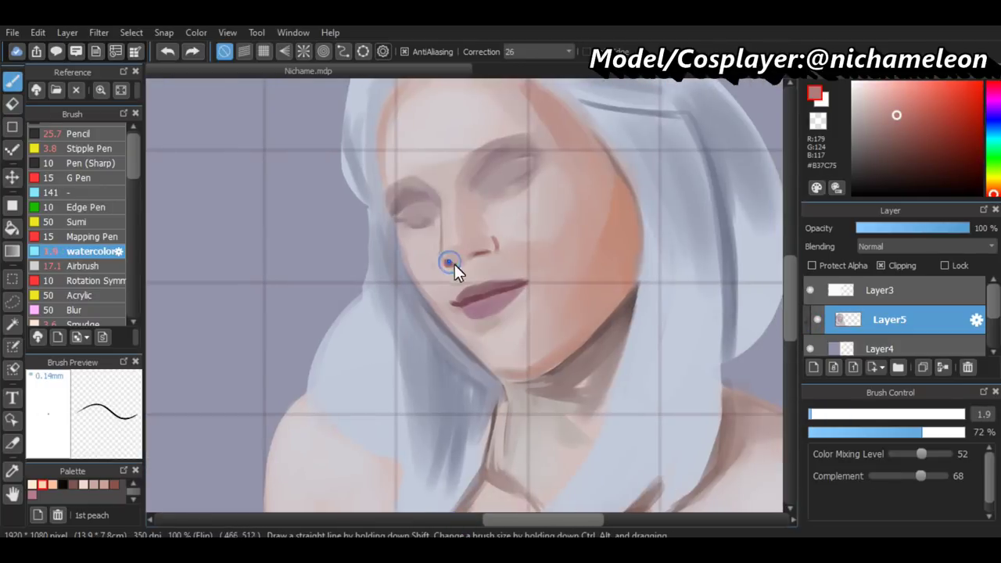
pyautogui.scroll(5, 431, 253)
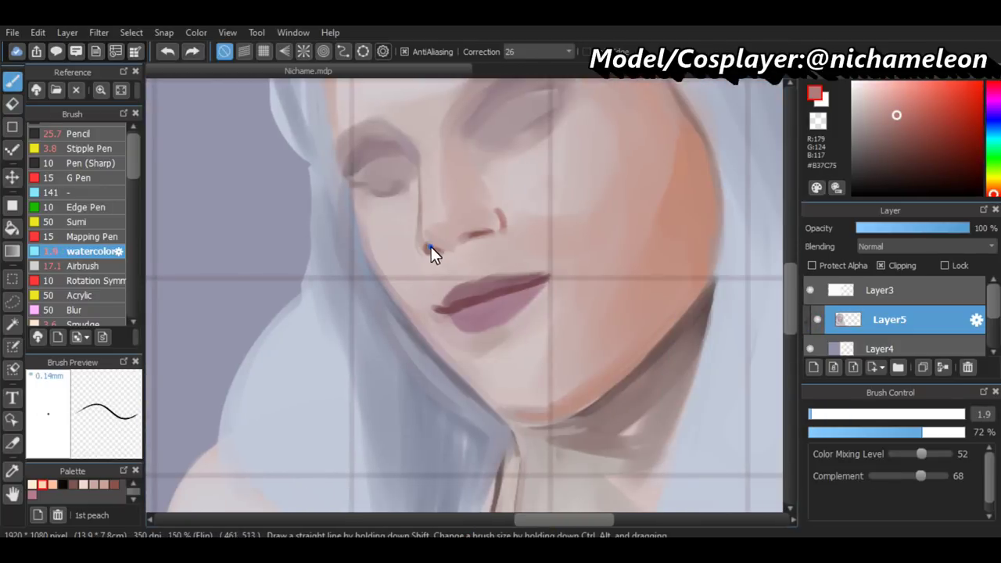
pyautogui.scroll(-6, 470, 230)
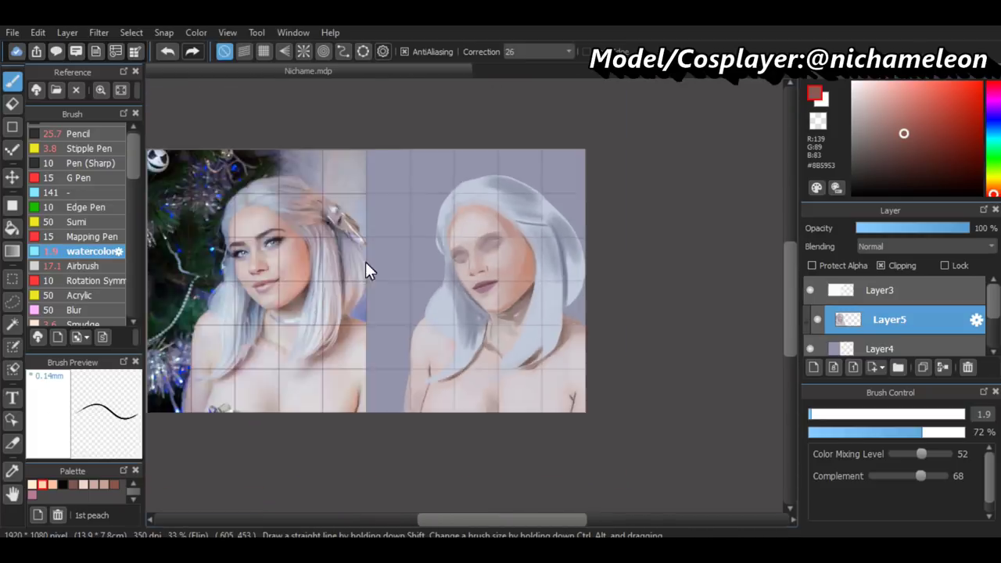
# Shade the tip of the nose with sampled #C18A79 using a size 18 watercolor brush at 17% opacity, undoing a stray stroke
pyautogui.scroll(2, 366, 262)
pyautogui.scroll(3, 501, 312)
pyautogui.keyDown('alt'); pyautogui.click(554, 281); pyautogui.keyUp('alt')
pyautogui.hotkey('ctrl', 'z')
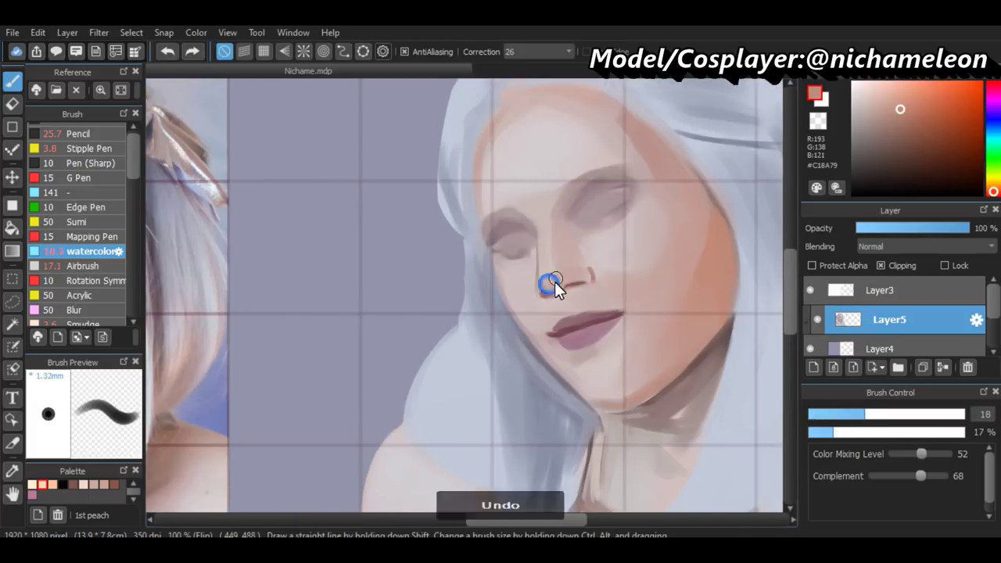
pyautogui.scroll(-1, 479, 252)
pyautogui.scroll(3, 368, 446)
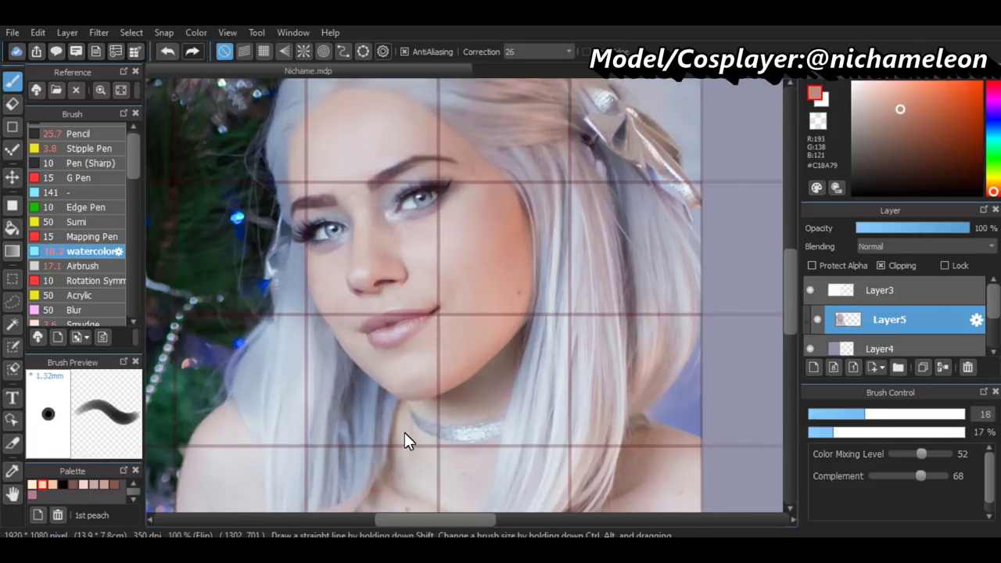
pyautogui.hscroll(10, 404, 432)
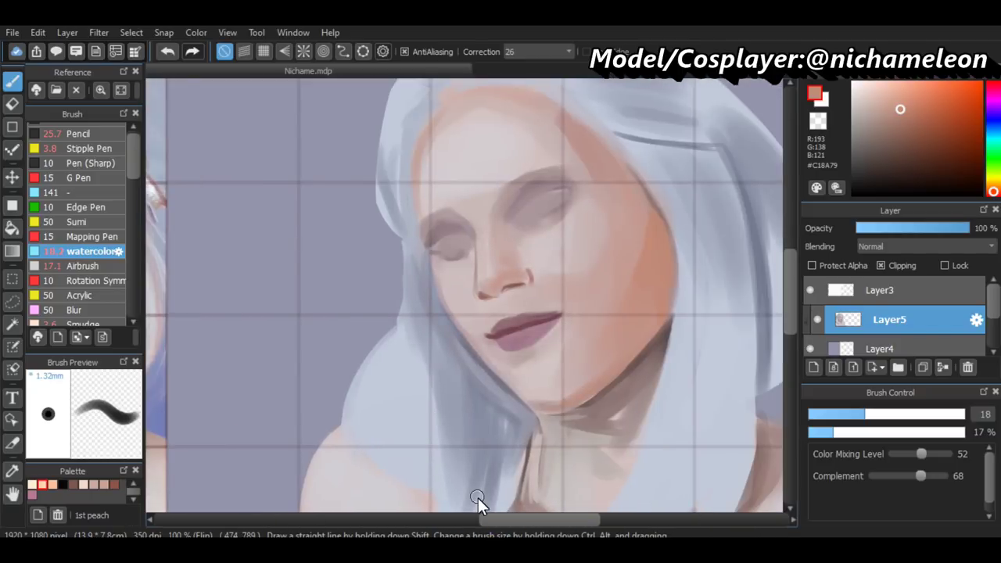
# Deepen the line between the lips with reference tone #612930 using a size 3.7 watercolor brush at 81% opacity
pyautogui.hscroll(-10, 434, 519)
pyautogui.scroll(2, 434, 470)
pyautogui.keyDown('alt'); pyautogui.click(402, 402); pyautogui.keyUp('alt')
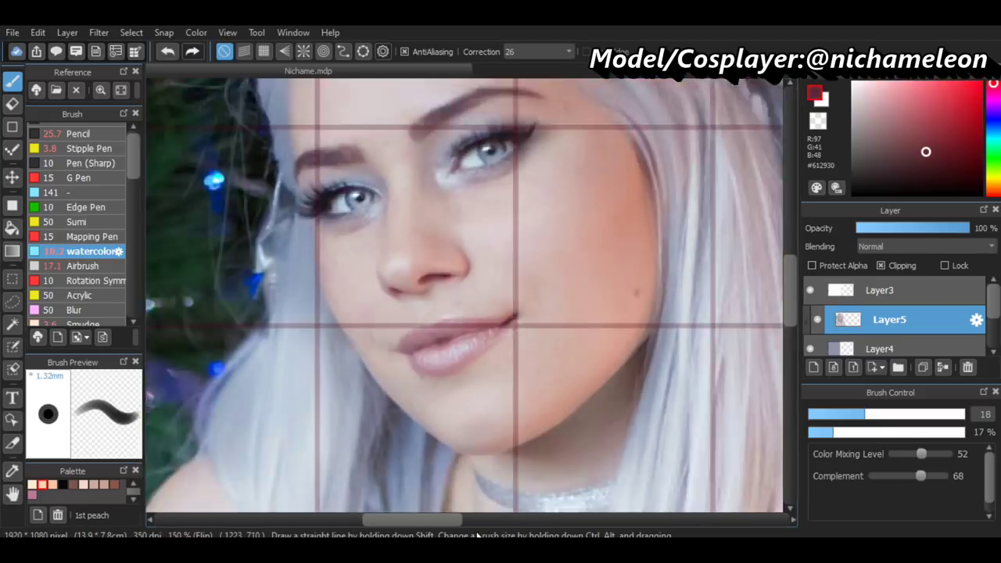
pyautogui.hscroll(10, 470, 391)
pyautogui.click(816, 414)
pyautogui.click(936, 432)
pyautogui.scroll(-2, 457, 360)
pyautogui.scroll(-2, 484, 348)
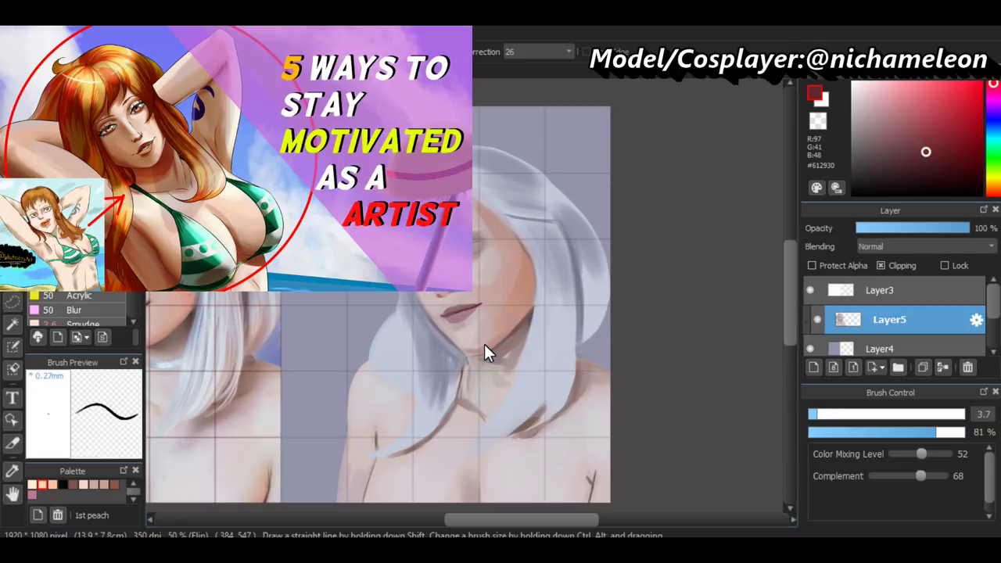
# Lighten the lower lip with reference tone #D0B9C5 using a size 22 watercolor brush at 21% opacity
pyautogui.scroll(2, 484, 344)
pyautogui.hscroll(-10, 286, 386)
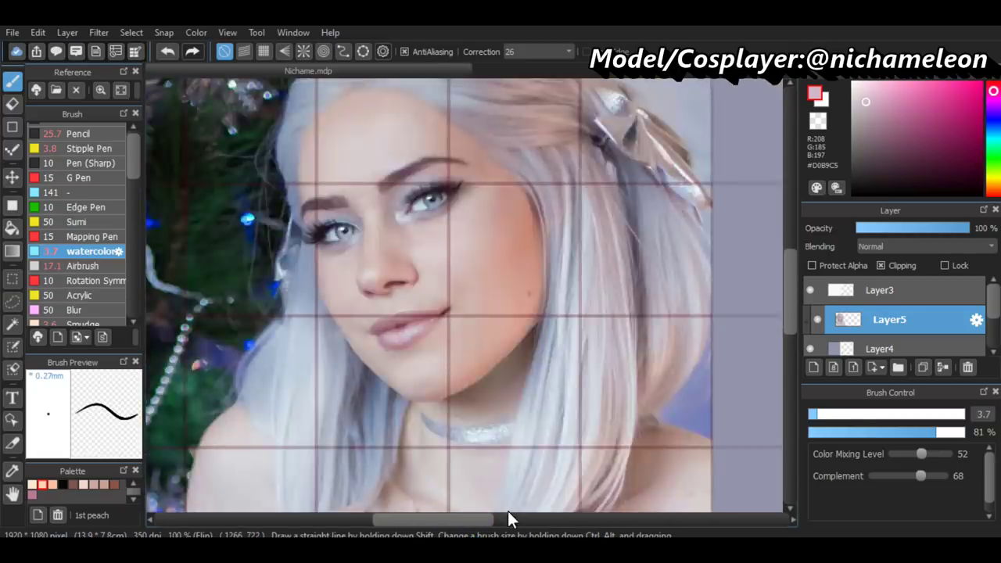
pyautogui.hscroll(10, 469, 383)
pyautogui.scroll(1, 563, 381)
pyautogui.click(877, 414)
pyautogui.click(841, 431)
pyautogui.scroll(-3, 478, 365)
pyautogui.scroll(1, 646, 420)
pyautogui.hscroll(-5, 469, 313)
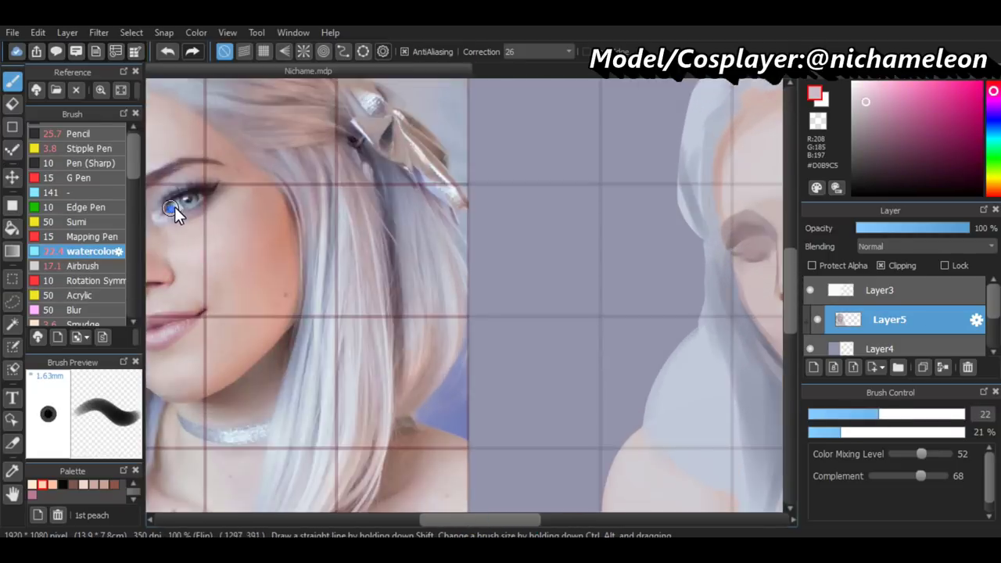
# Blend the skin below the nose and on the brow with sampled #C18C88 and #CEBBBB using a size 13.5 brush at 21% opacity
pyautogui.scroll(-1, 172, 212)
pyautogui.keyDown('alt'); pyautogui.click(329, 409); pyautogui.keyUp('alt')
pyautogui.moveTo(490, 515)
pyautogui.mouseDown()
pyautogui.moveTo(407, 516)
pyautogui.moveTo(497, 516)
pyautogui.moveTo(457, 519)
pyautogui.mouseUp()
pyautogui.hotkey('ctrl', 'z')
pyautogui.keyDown('alt'); pyautogui.click(551, 228); pyautogui.keyUp('alt')
pyautogui.scroll(-1, 673, 341)
pyautogui.scroll(3, 673, 333)
pyautogui.keyDown('alt'); pyautogui.click(685, 301); pyautogui.keyUp('alt')
pyautogui.scroll(-1, 701, 310)
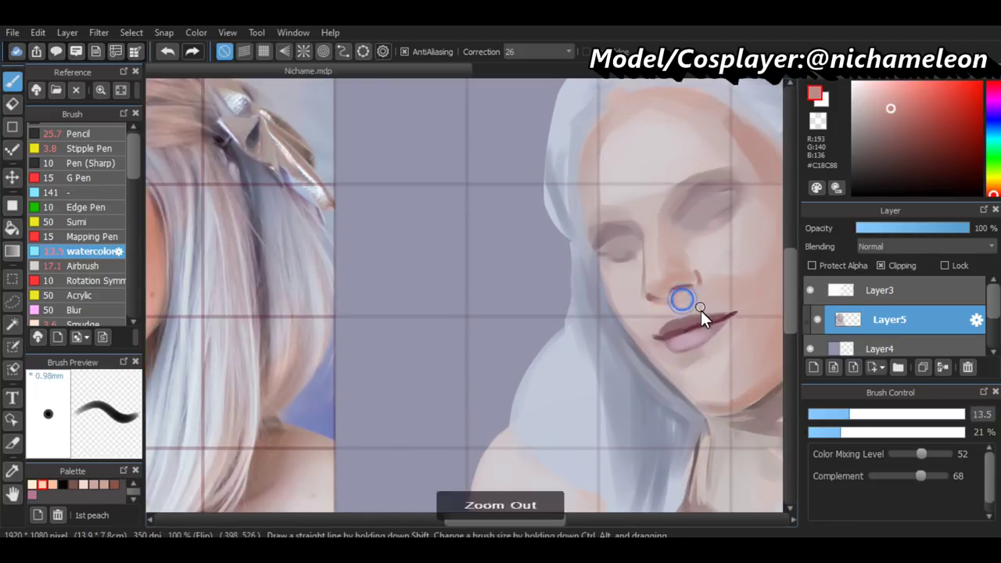
pyautogui.keyDown('alt'); pyautogui.click(642, 210); pyautogui.keyUp('alt')
pyautogui.hscroll(3, 596, 331)
pyautogui.press('h')
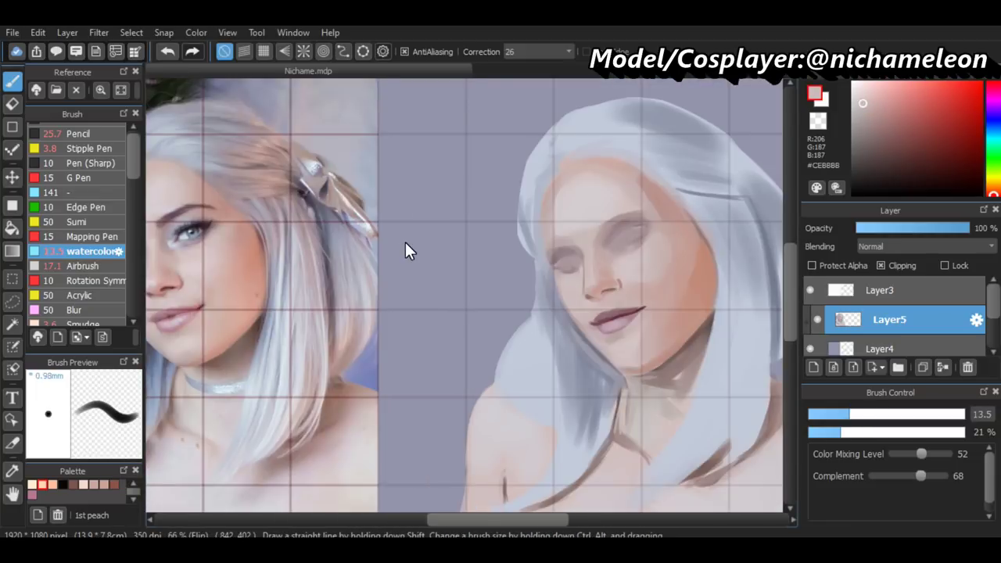
pyautogui.hscroll(-3, 405, 242)
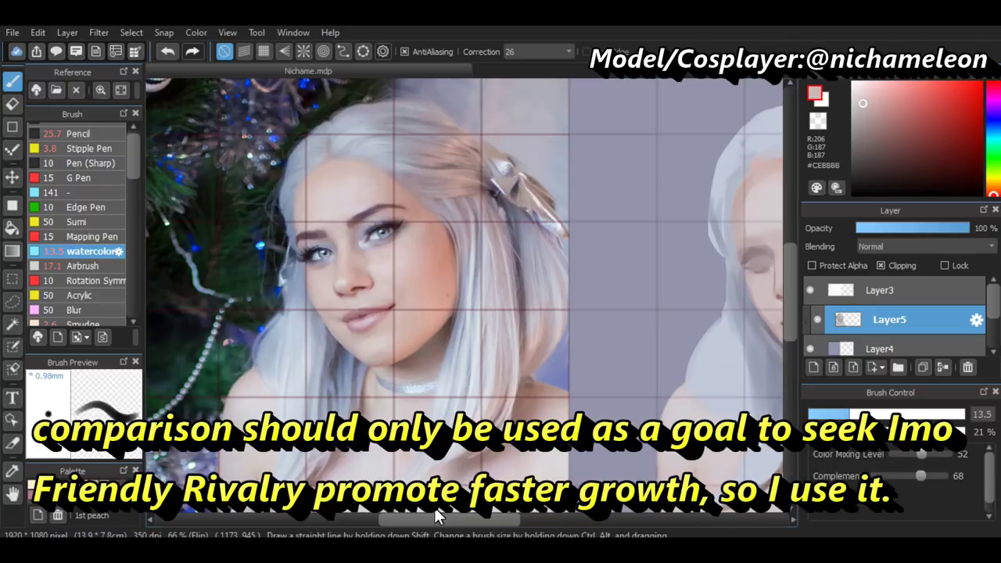
# Define the underside of the chin with sampled #95817F and #706060 using a size 3.2 watercolor brush at 21% opacity
pyautogui.scroll(3, 388, 255)
pyautogui.scroll(-3, 489, 340)
pyautogui.keyDown('alt'); pyautogui.click(500, 336); pyautogui.keyUp('alt')
pyautogui.scroll(-3, 449, 333)
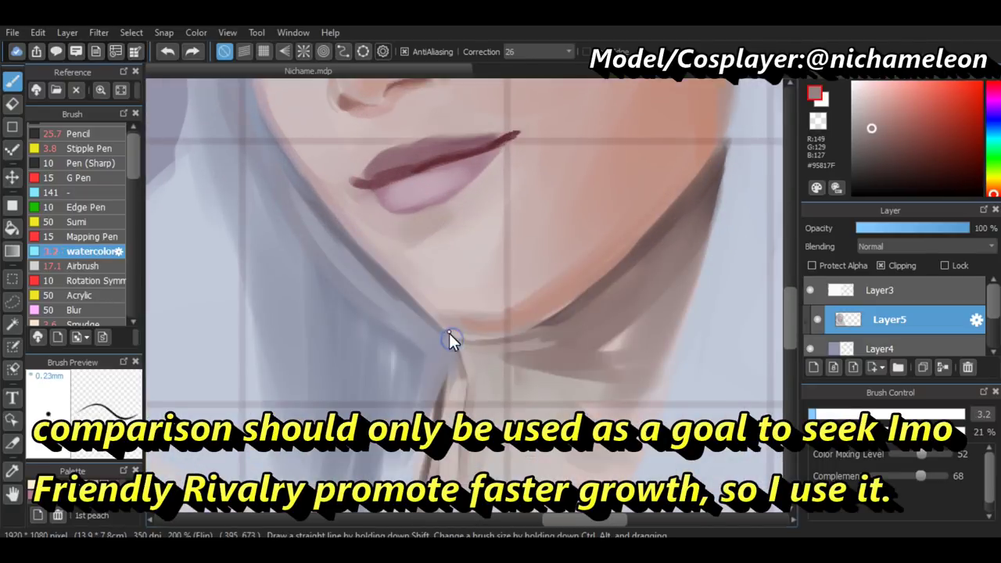
pyautogui.scroll(2, 443, 391)
pyautogui.keyDown('alt'); pyautogui.click(516, 337); pyautogui.keyUp('alt')
pyautogui.scroll(-3, 516, 341)
pyautogui.scroll(3, 513, 348)
pyautogui.keyDown('alt'); pyautogui.click(509, 353); pyautogui.keyUp('alt')
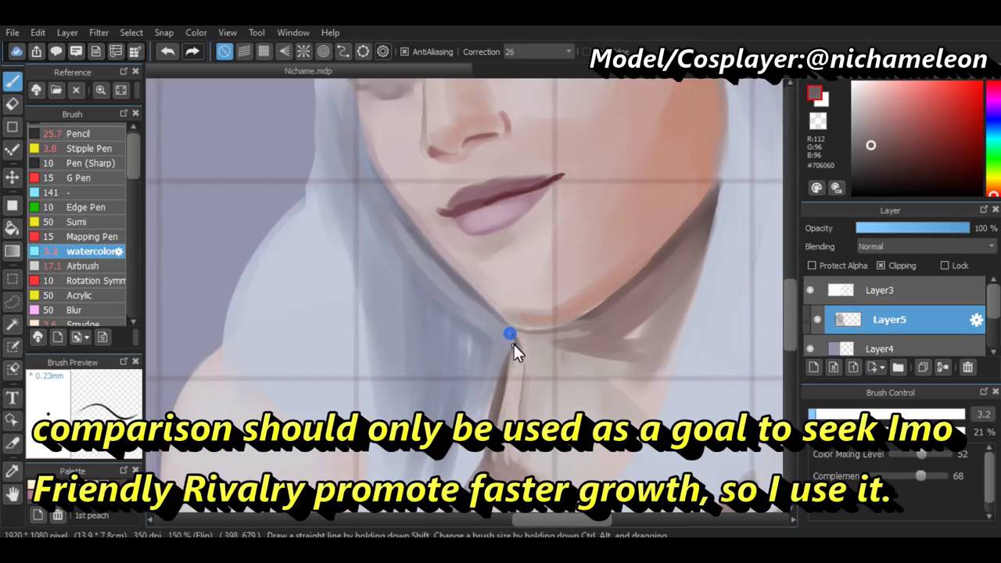
# Darken the jawline against the neck shadow from the mirrored view, using sampled #735F5E and the size 3.2 brush
pyautogui.scroll(-3, 514, 344)
pyautogui.press('h')
pyautogui.scroll(3, 376, 331)
pyautogui.keyDown('alt'); pyautogui.click(376, 331); pyautogui.keyUp('alt')
pyautogui.scroll(-1, 375, 332)
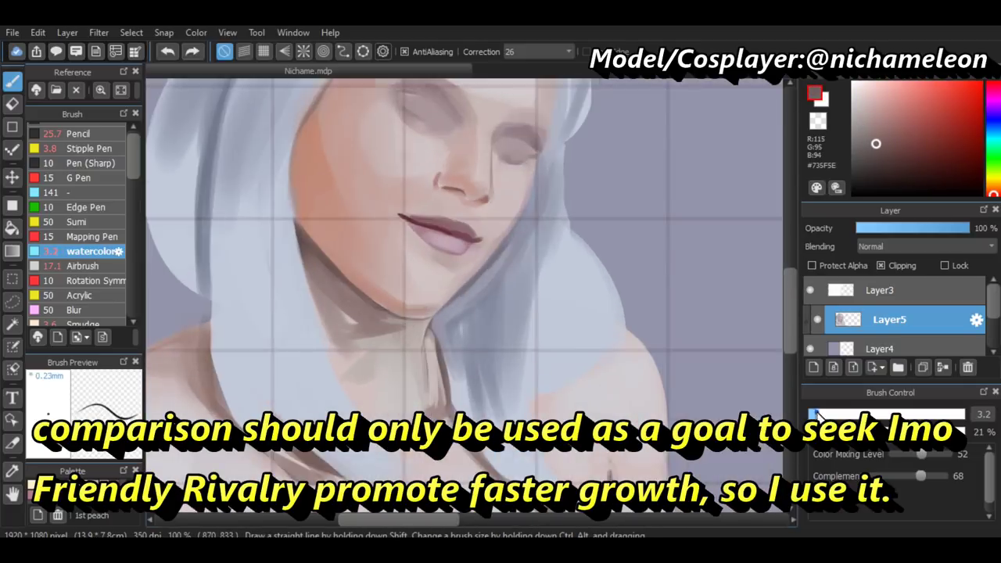
# Soften the neck shadow and cheek edge with sampled #A69393 and #C18B79 using size 24 to 28 watercolor brushes at 10% opacity
pyautogui.keyDown('alt'); pyautogui.click(302, 249); pyautogui.keyUp('alt')
pyautogui.scroll(-3, 302, 249)
pyautogui.press('h')
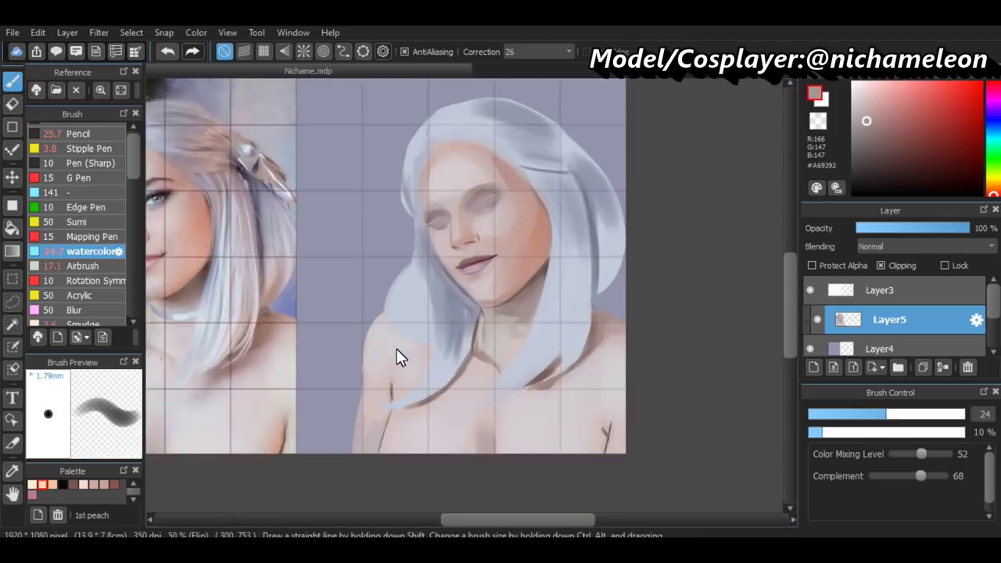
pyautogui.scroll(2, 396, 349)
pyautogui.keyDown('alt'); pyautogui.click(539, 162); pyautogui.keyUp('alt')
pyautogui.scroll(-2, 643, 381)
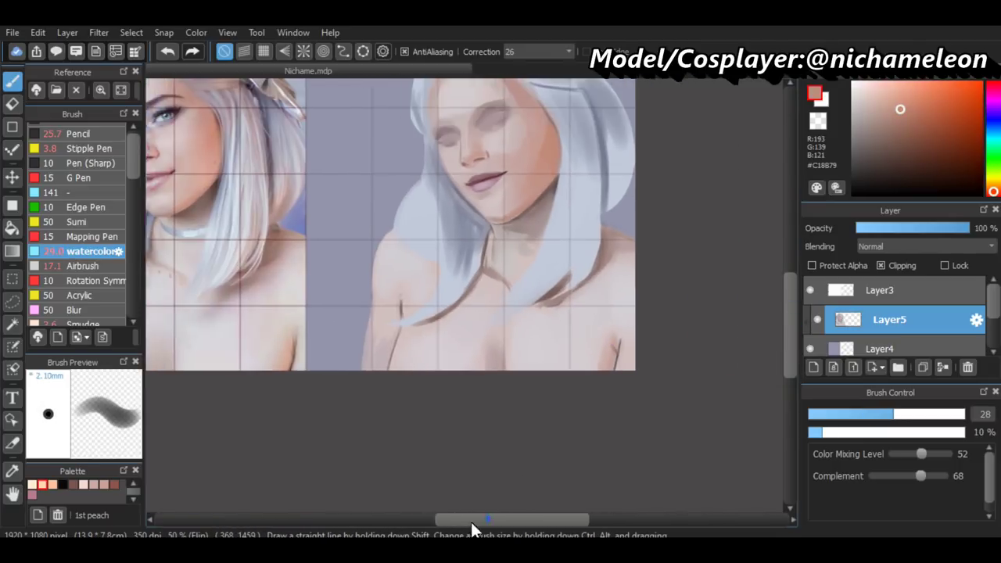
# Turn on alpha protection for Layer5 and blend the chin with sampled #AFA19A using a size 28 brush at 10% opacity
pyautogui.scroll(2, 498, 314)
pyautogui.click(814, 267)
pyautogui.keyDown('alt'); pyautogui.click(516, 239); pyautogui.keyUp('alt')
pyautogui.moveTo(479, 516)
pyautogui.mouseDown()
pyautogui.moveTo(454, 502)
pyautogui.moveTo(543, 518)
pyautogui.mouseUp()
pyautogui.scroll(-2, 528, 390)
pyautogui.scroll(3, 656, 208)
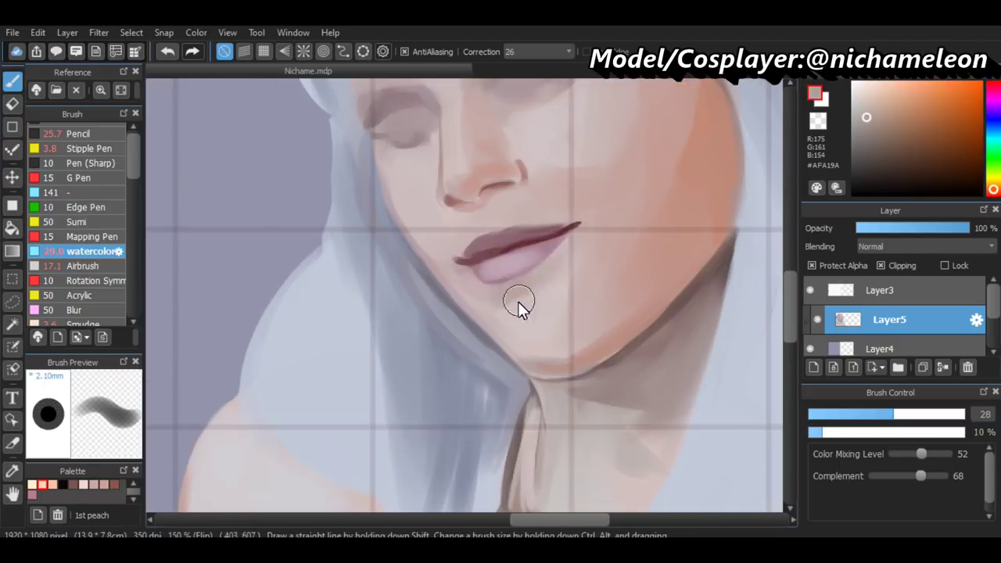
# Smooth the lower face and cheek with sampled tones such as #C39589 using a size 22 watercolor brush at 10% opacity
pyautogui.scroll(-2, 503, 320)
pyautogui.keyDown('alt'); pyautogui.click(519, 410); pyautogui.keyUp('alt')
pyautogui.scroll(2, 519, 410)
pyautogui.scroll(-2, 547, 305)
pyautogui.scroll(2, 447, 287)
pyautogui.keyDown('alt'); pyautogui.click(447, 286); pyautogui.keyUp('alt')
pyautogui.moveTo(508, 518)
pyautogui.mouseDown()
pyautogui.moveTo(437, 524)
pyautogui.moveTo(507, 521)
pyautogui.mouseUp()
pyautogui.keyDown('alt'); pyautogui.click(527, 213); pyautogui.keyUp('alt')
pyautogui.moveTo(526, 213)
pyautogui.mouseDown()
pyautogui.moveTo(538, 251)
pyautogui.moveTo(524, 194)
pyautogui.moveTo(583, 262)
pyautogui.mouseUp()
pyautogui.scroll(-2, 608, 329)
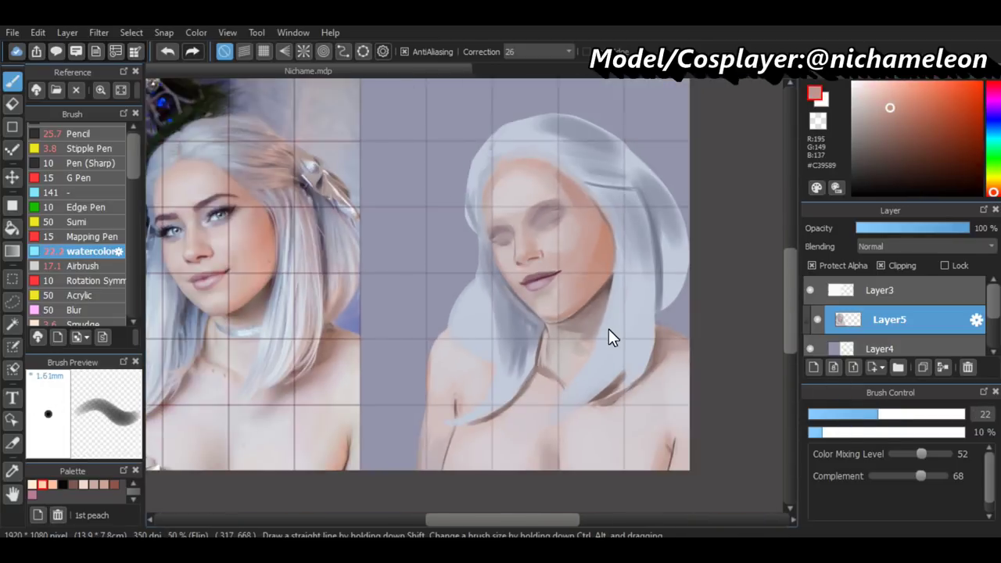
# Darken both eye sockets with sampled #6C5754 using a size 39 watercolor brush at 10% opacity
pyautogui.scroll(1, 609, 328)
pyautogui.press('h')
pyautogui.keyDown('alt'); pyautogui.click(269, 208); pyautogui.keyUp('alt')
pyautogui.keyDown('alt'); pyautogui.click(310, 154); pyautogui.keyUp('alt')
pyautogui.scroll(-1, 325, 211)
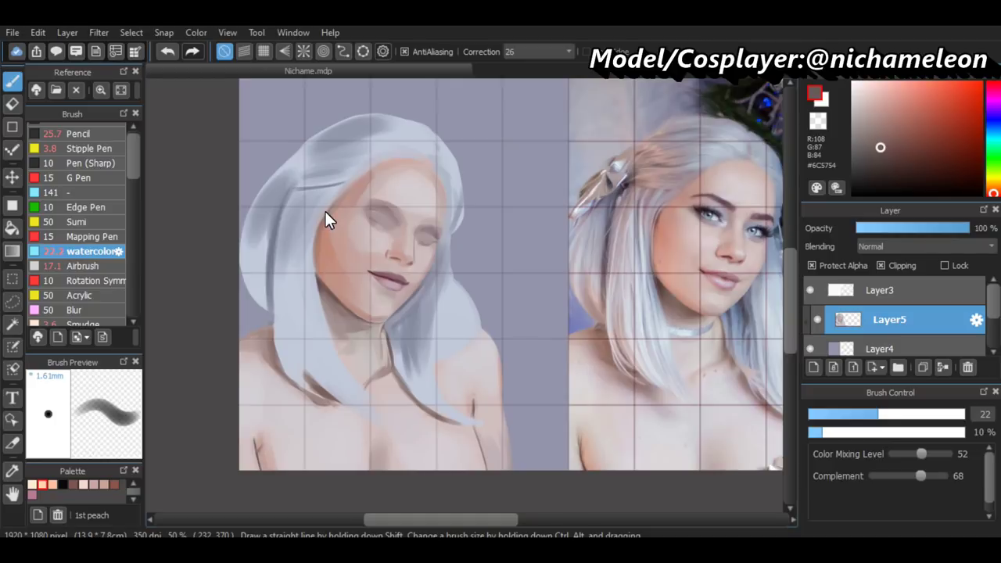
pyautogui.press('h')
pyautogui.moveTo(671, 288); pyautogui.dragTo(546, 273)
pyautogui.scroll(-1, 740, 356)
pyautogui.scroll(3, 476, 512)
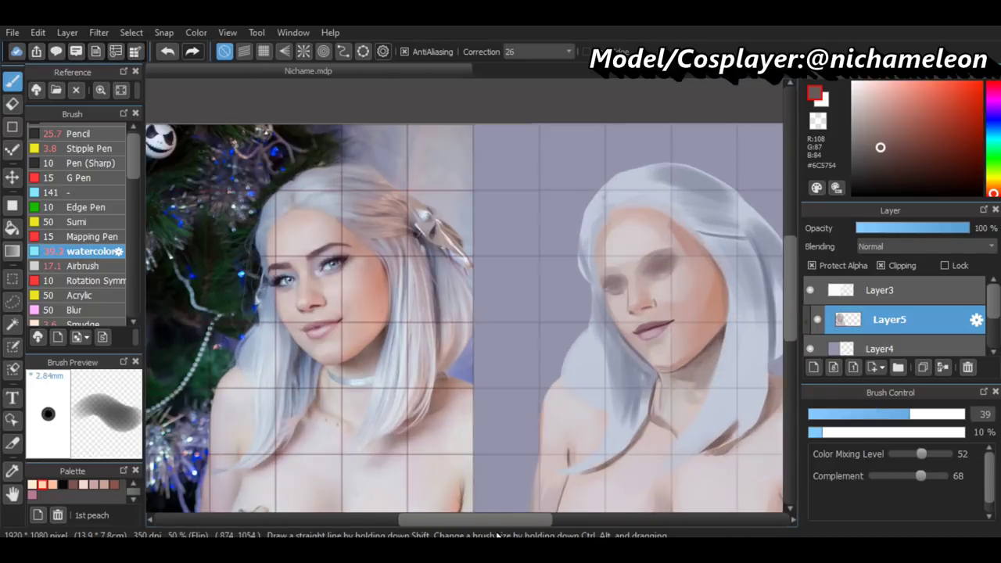
# Lighten the skin beside the nose with sampled #D1C5C7 using the size 39 watercolor brush at 10% opacity
pyautogui.keyDown('alt'); pyautogui.click(382, 210); pyautogui.keyUp('alt')
pyautogui.scroll(-1, 596, 268)
pyautogui.keyDown('alt'); pyautogui.click(543, 293); pyautogui.keyUp('alt')
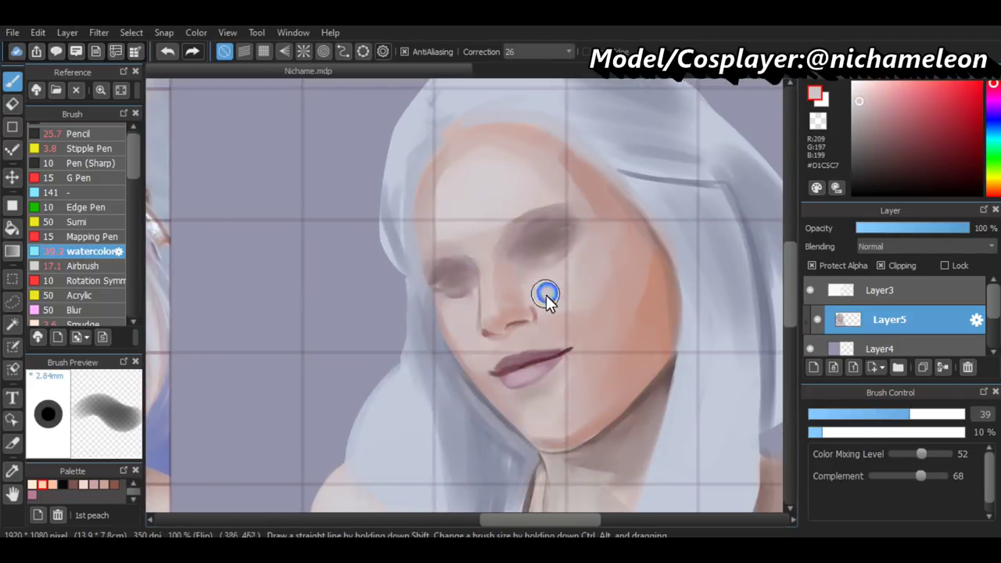
pyautogui.scroll(-1, 536, 230)
pyautogui.scroll(2, 763, 307)
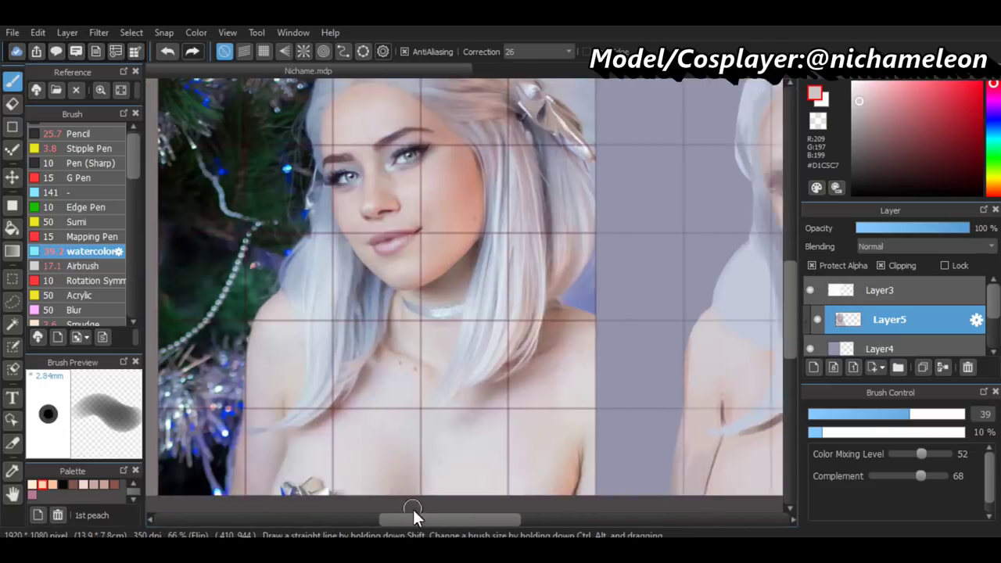
# Refine the skin around the mouth with sampled #BAA4A4 and #D4C6C5 using a size 8.1 brush at 88% opacity, undoing a stray stroke
pyautogui.click(831, 414)
pyautogui.click(947, 431)
pyautogui.hotkey('ctrl', 'z')
pyautogui.scroll(-3, 551, 235)
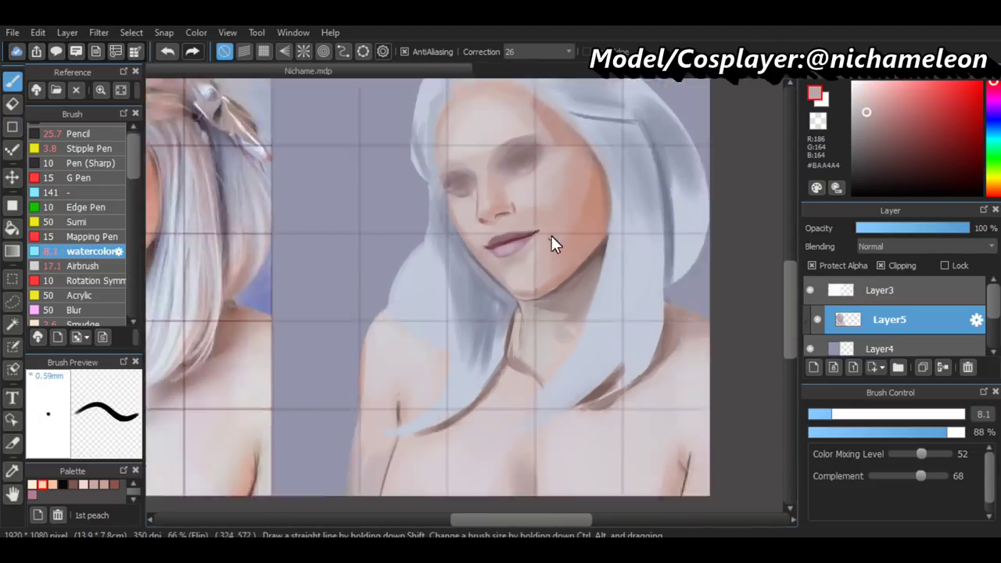
pyautogui.scroll(2, 700, 281)
pyautogui.moveTo(448, 522); pyautogui.dragTo(540, 521)
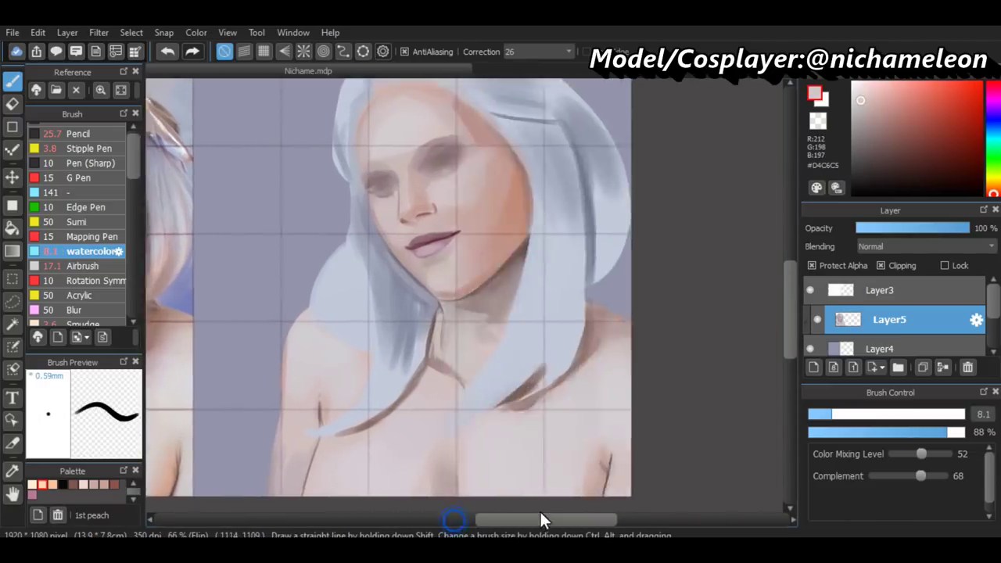
# Blend the shaded cheek with sampled #C18E7E using a size 84 watercolor brush at 17% opacity
pyautogui.scroll(1, 357, 268)
pyautogui.scroll(-1, 775, 340)
pyautogui.scroll(1, 441, 253)
pyautogui.moveTo(427, 207); pyautogui.dragTo(441, 253)
pyautogui.keyDown('alt'); pyautogui.click(461, 258); pyautogui.keyUp('alt')
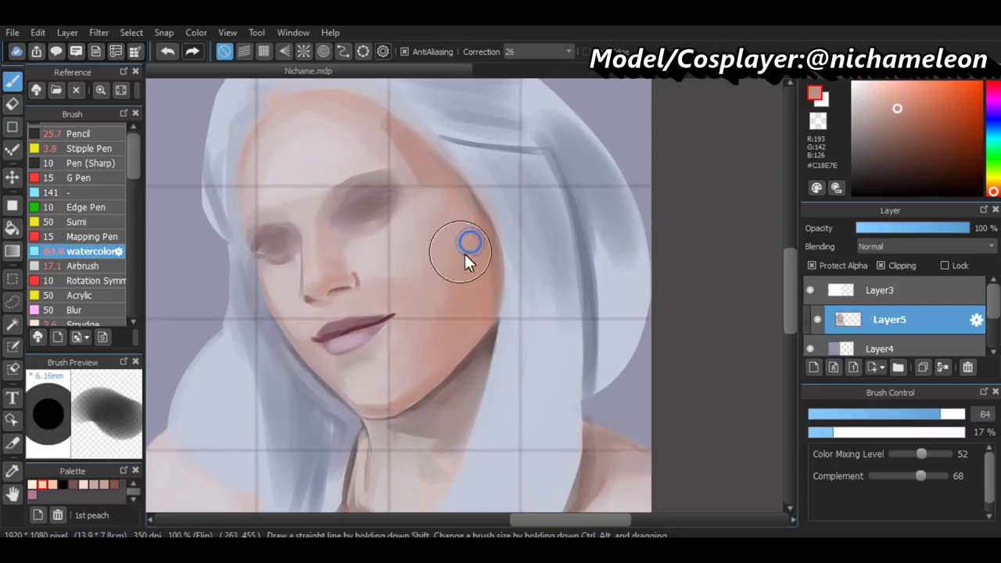
pyautogui.scroll(1, 543, 262)
# Lighten the skin around the eye sockets with sampled #D1D7D7 using a size 14.2 watercolor brush at 17% opacity
pyautogui.keyDown('alt'); pyautogui.click(563, 266); pyautogui.keyUp('alt')
pyautogui.scroll(-2, 591, 274)
pyautogui.scroll(2, 458, 530)
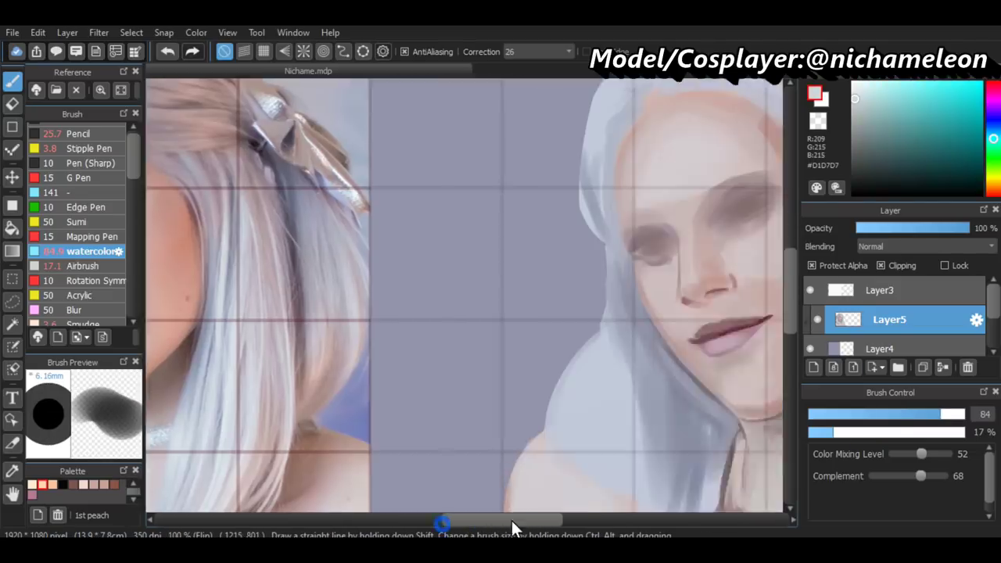
pyautogui.moveTo(514, 523); pyautogui.dragTo(587, 523)
pyautogui.keyDown('alt'); pyautogui.click(479, 227); pyautogui.keyUp('alt')
pyautogui.scroll(-2, 447, 522)
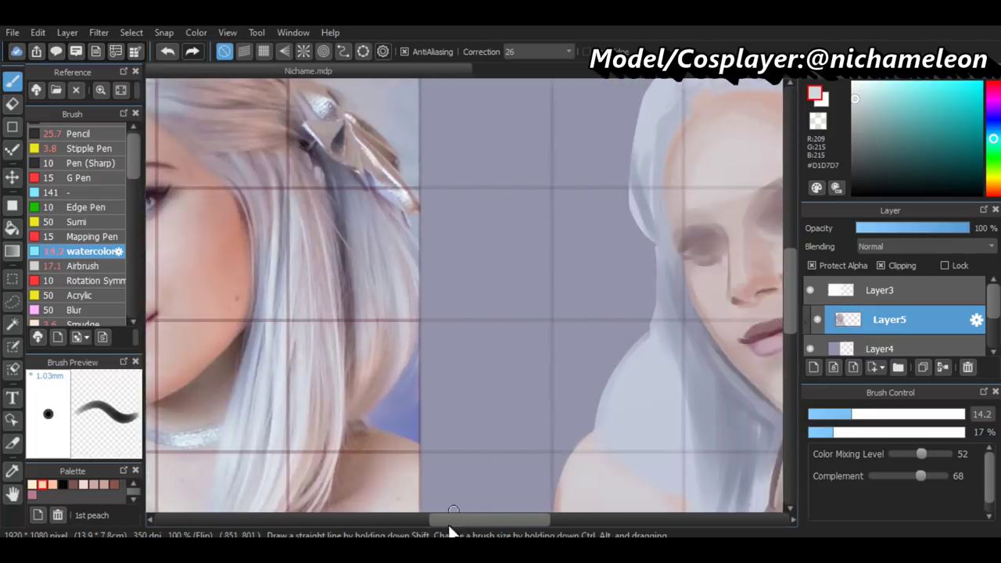
pyautogui.scroll(3, 630, 273)
pyautogui.scroll(-3, 419, 522)
pyautogui.scroll(2, 419, 520)
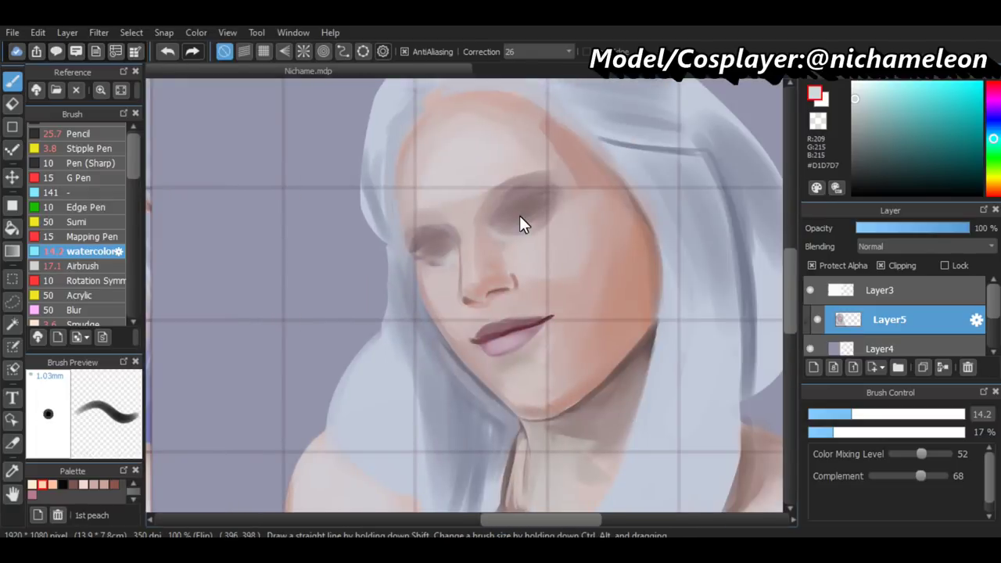
# Blend the face and neck skin with sampled tones such as #A58F93, #C8B9BA and #CDC3C2 using the size 14.2 brush at 17% opacity
pyautogui.scroll(-2, 554, 277)
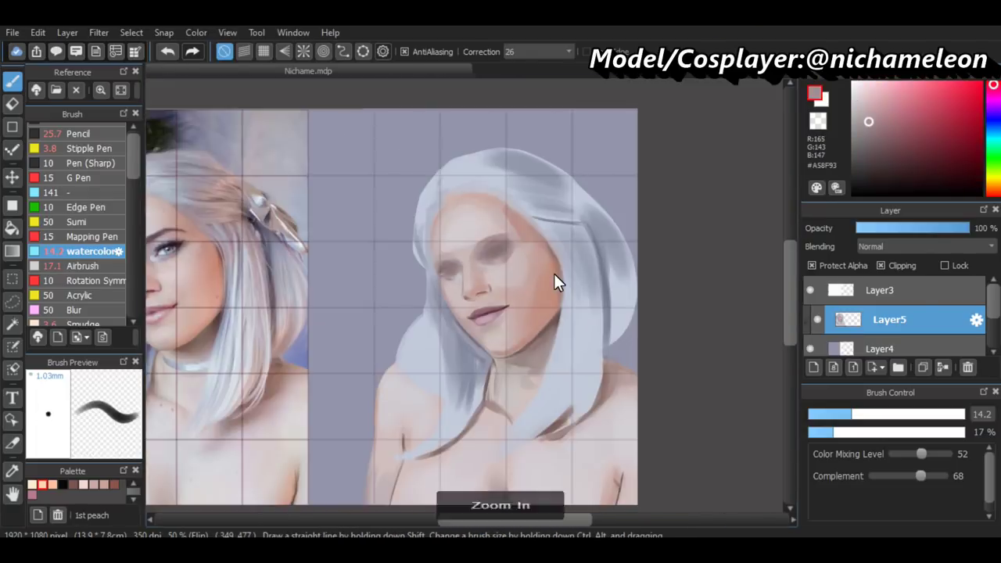
pyautogui.scroll(2, 554, 277)
pyautogui.scroll(-2, 554, 249)
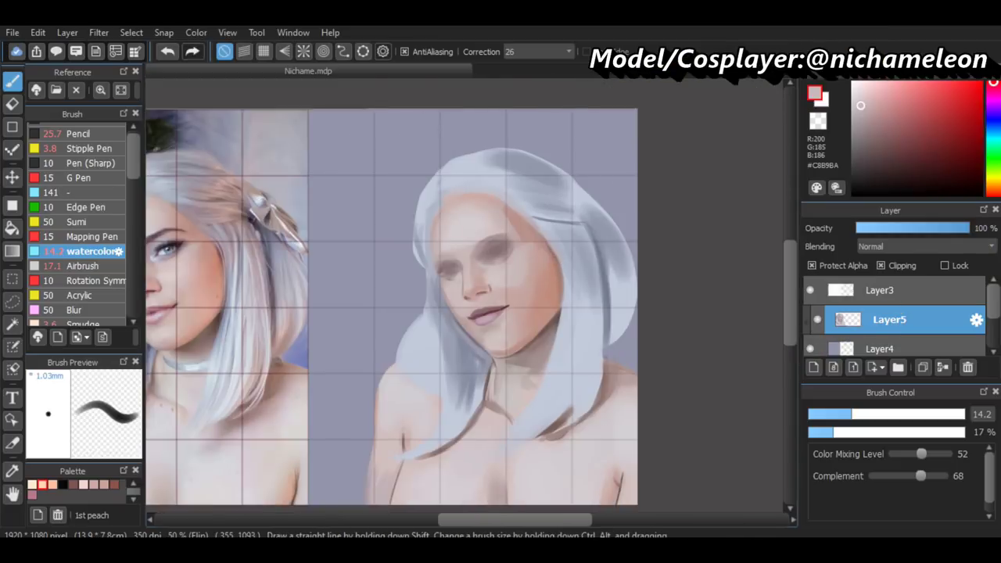
pyautogui.moveTo(501, 520); pyautogui.dragTo(458, 523)
pyautogui.scroll(1, 598, 383)
pyautogui.keyDown('alt'); pyautogui.click(630, 350); pyautogui.keyUp('alt')
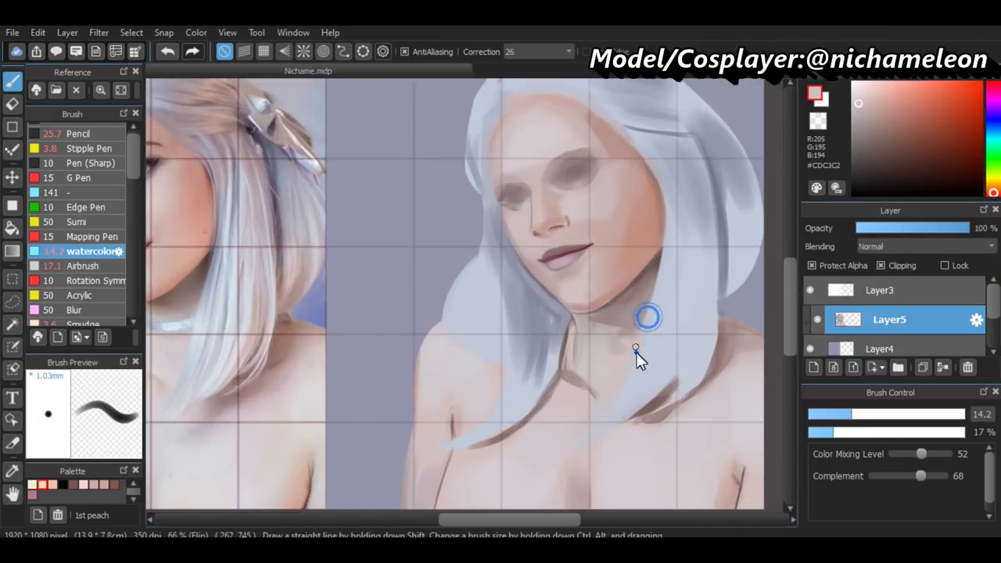
pyautogui.scroll(-2, 619, 386)
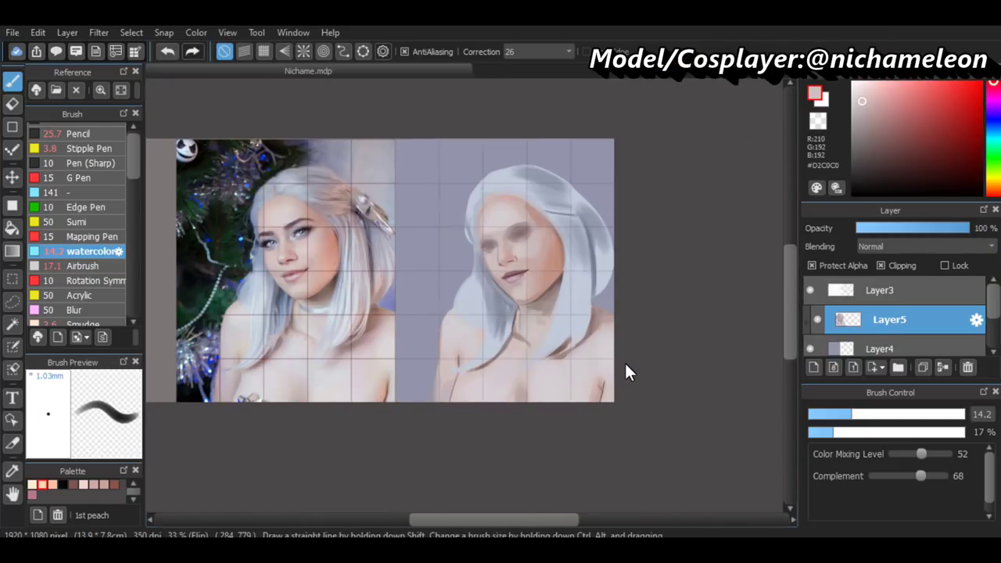
# Add strand shading to the hair over the shoulder with sampled #9EA4B6 using size 14.2 and 29 brushes at 17% opacity
pyautogui.press('h')
pyautogui.press('h')
pyautogui.scroll(2, 434, 324)
pyautogui.keyDown('alt'); pyautogui.click(569, 313); pyautogui.keyUp('alt')
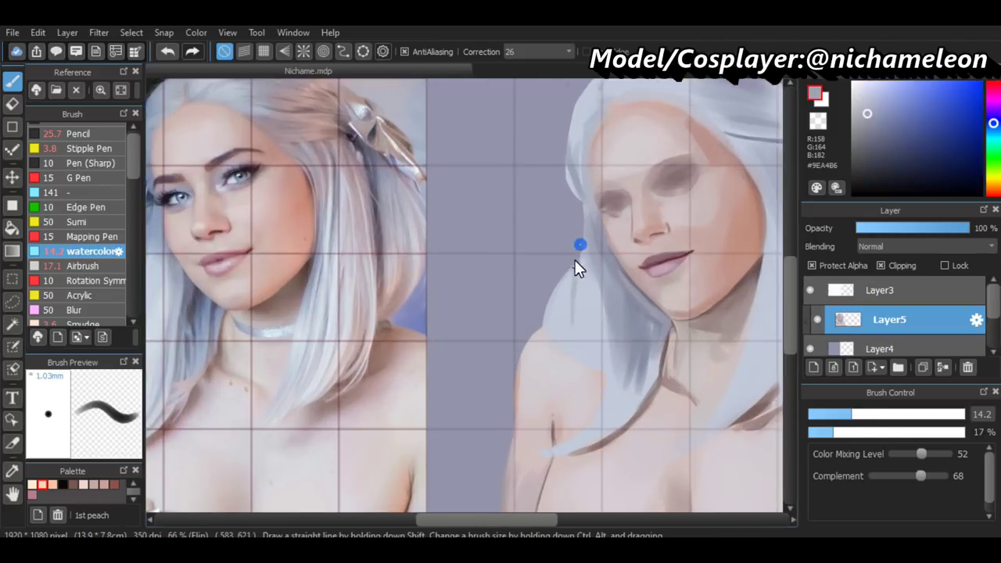
pyautogui.moveTo(569, 313); pyautogui.dragTo(558, 308)
pyautogui.scroll(-1, 559, 310)
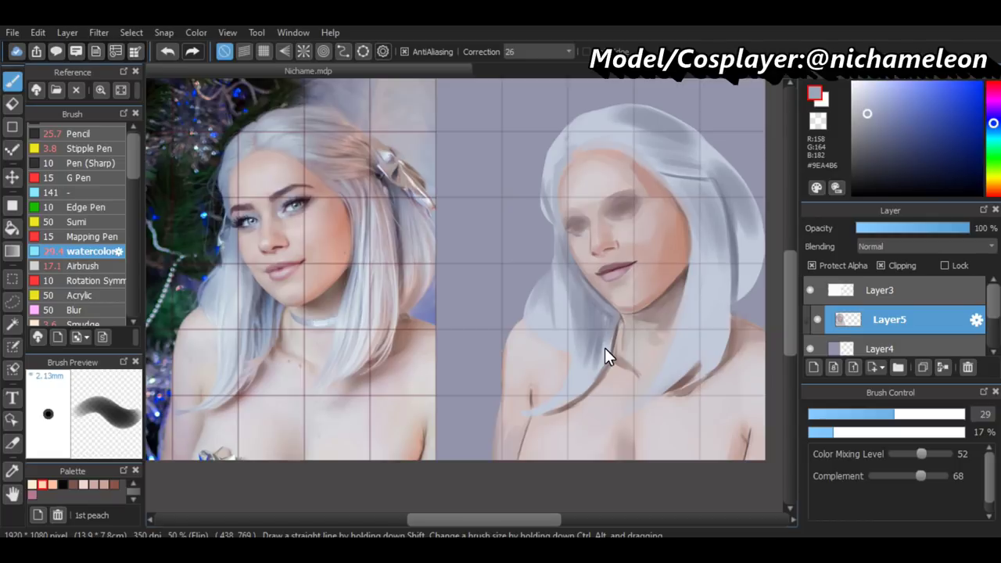
# Paint light hair strands over the shoulder with #B1B9CA using size 19 and 26 watercolor brushes at 100% opacity
pyautogui.scroll(2, 604, 348)
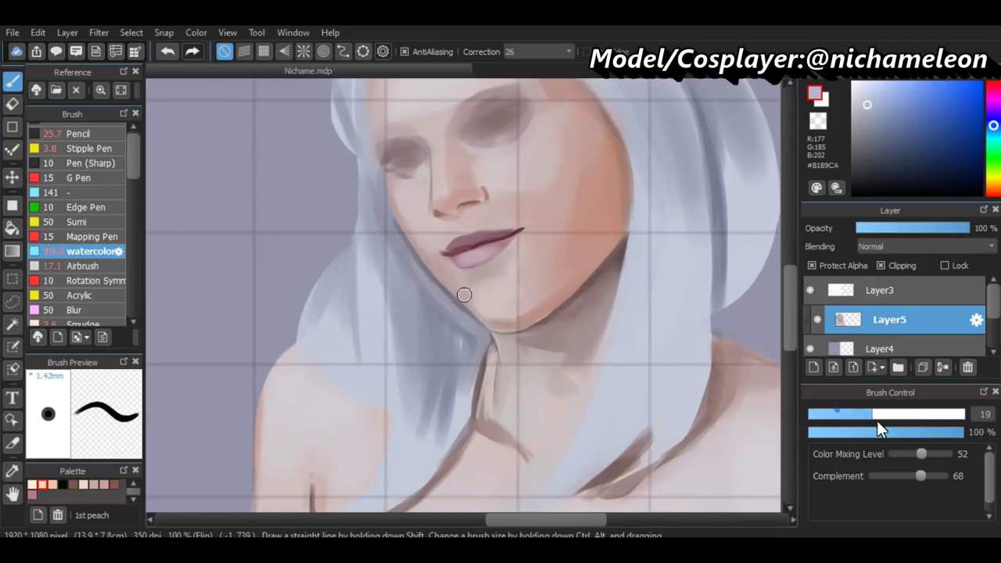
pyautogui.click(880, 415)
pyautogui.scroll(-2, 591, 317)
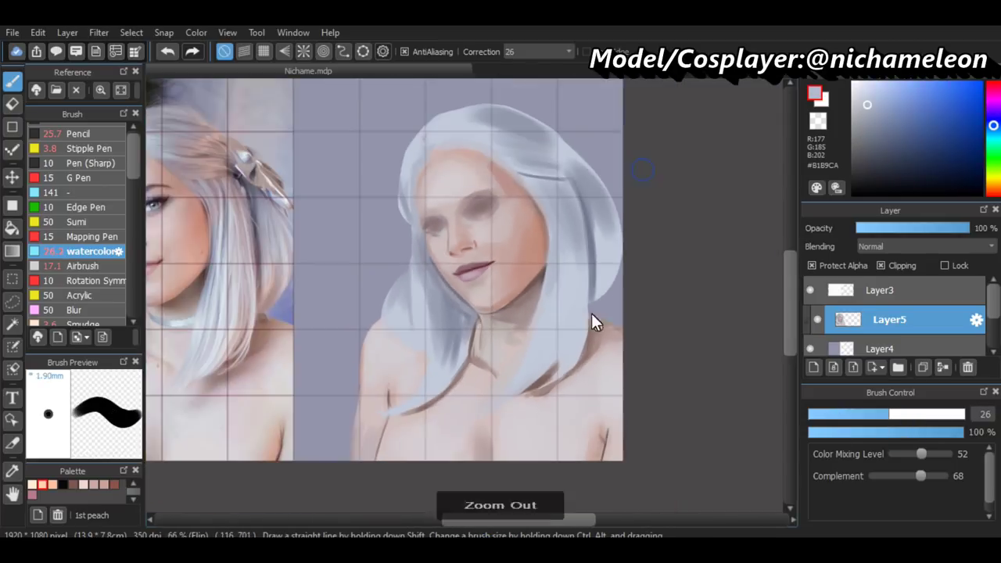
pyautogui.scroll(2, 645, 281)
pyautogui.scroll(-2, 501, 457)
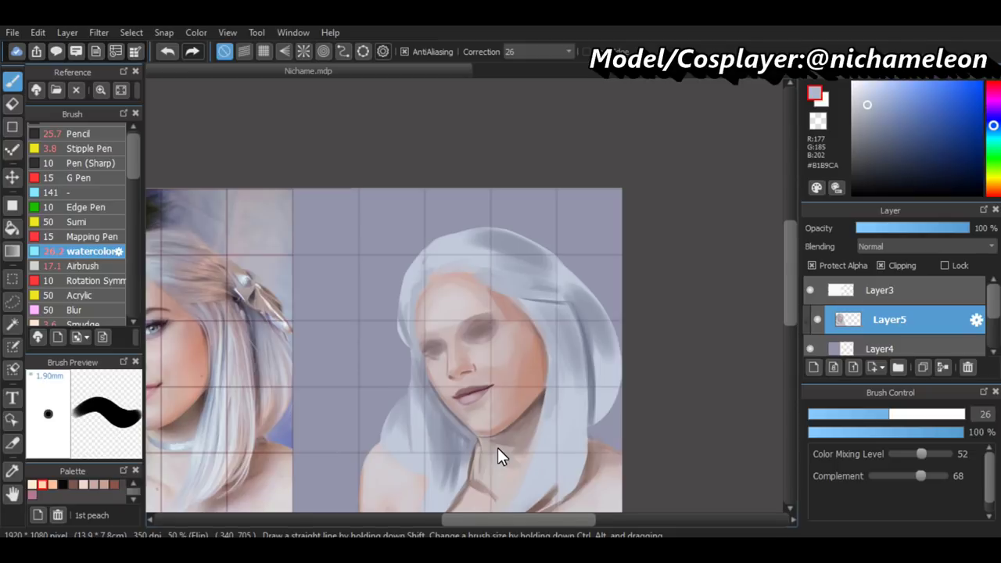
pyautogui.scroll(1, 523, 310)
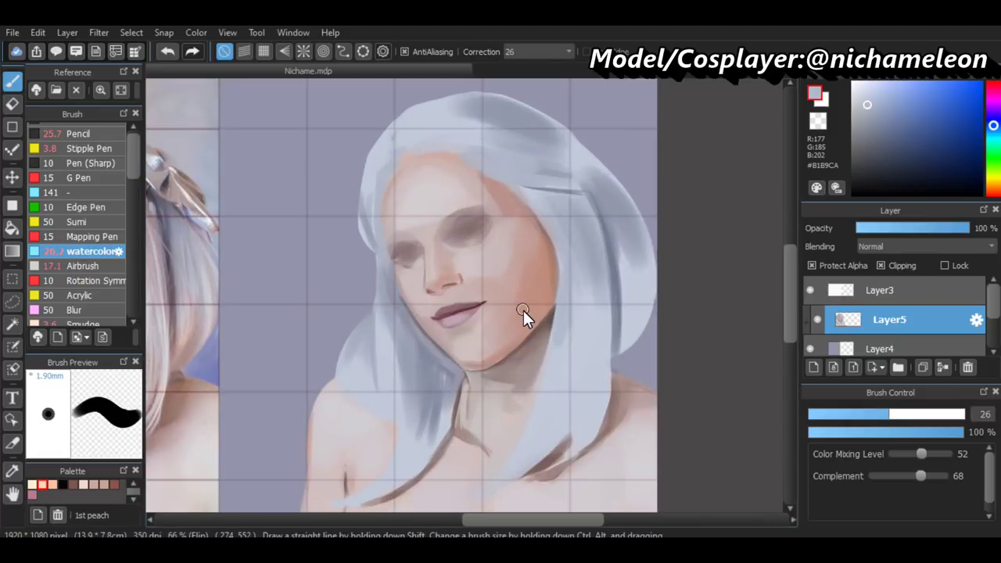
# Darken the gap in the hair behind the face with sampled #6E5B6A and #84879A at size 26, undoing one stroke
pyautogui.scroll(1, 607, 249)
pyautogui.keyDown('alt'); pyautogui.click(613, 226); pyautogui.keyUp('alt')
pyautogui.scroll(-1, 556, 273)
pyautogui.hotkey('ctrl', 'z')
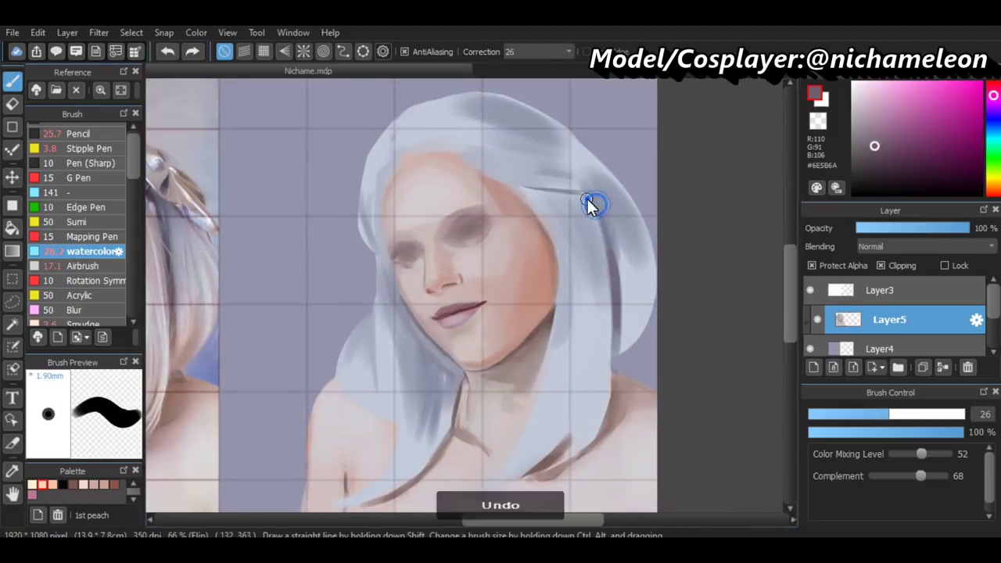
pyautogui.keyDown('alt'); pyautogui.click(594, 202); pyautogui.keyUp('alt')
pyautogui.scroll(-2, 285, 265)
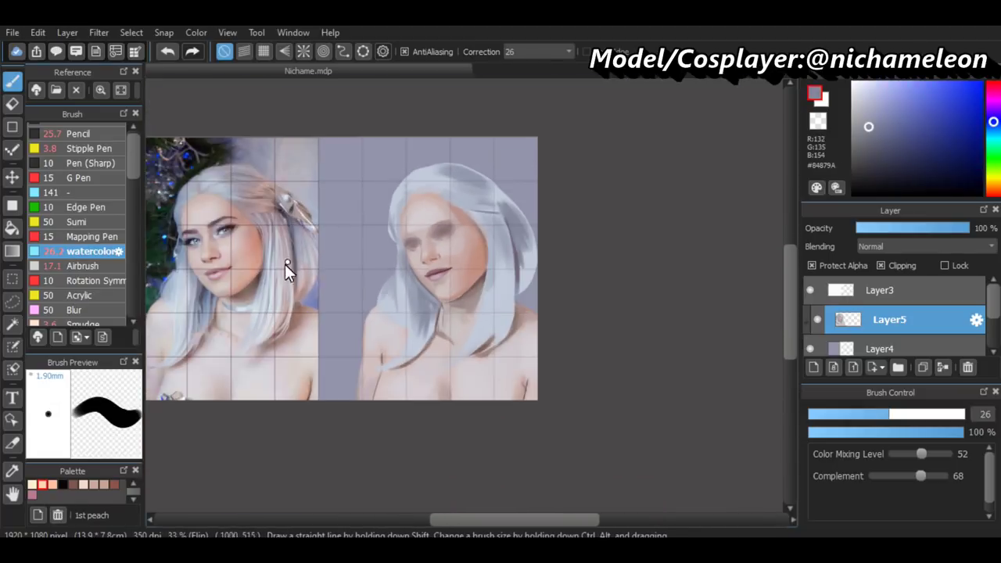
# Shade the hair beside the forehead with sampled #A1A8B9 using the size 26 watercolor brush at 100% opacity
pyautogui.scroll(3, 485, 266)
pyautogui.scroll(-2, 495, 364)
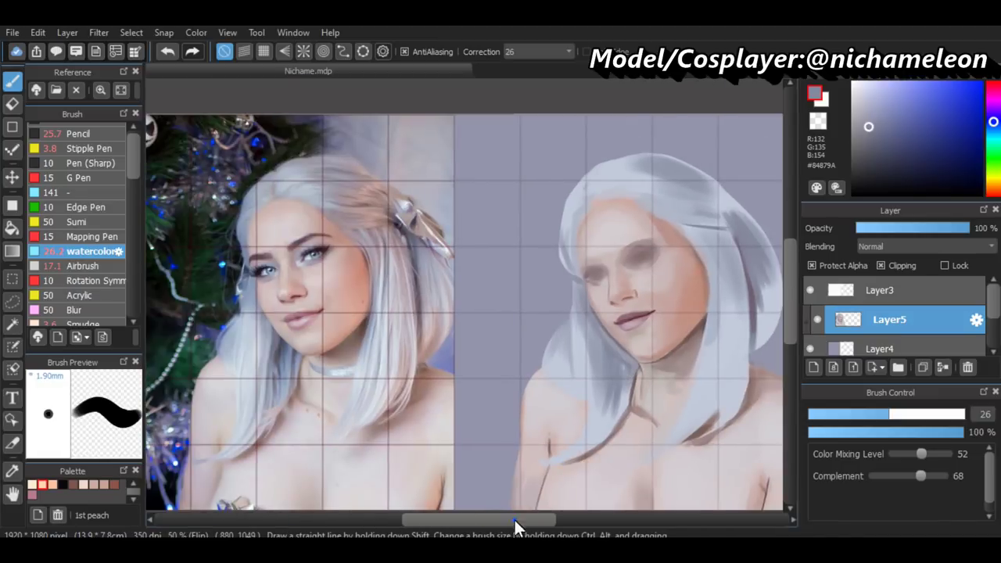
pyautogui.scroll(1, 516, 345)
pyautogui.keyDown('alt'); pyautogui.click(516, 312); pyautogui.keyUp('alt')
pyautogui.scroll(1, 502, 192)
pyautogui.scroll(-1, 598, 189)
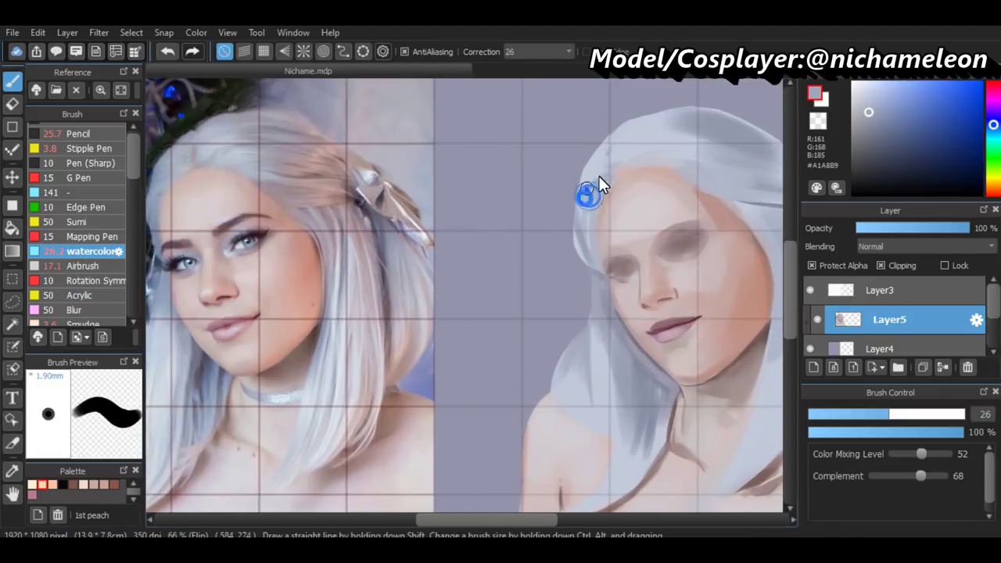
# Paint dark strands at the back of the crown with sampled #6F5E60, checking the proportions in a mirrored view
pyautogui.scroll(-1, 708, 193)
pyautogui.press('h')
pyautogui.press('h')
pyautogui.keyDown('alt'); pyautogui.click(318, 188); pyautogui.keyUp('alt')
pyautogui.moveTo(672, 191)
pyautogui.mouseDown()
pyautogui.moveTo(700, 149)
pyautogui.moveTo(735, 180)
pyautogui.mouseUp()
pyautogui.press('h')
pyautogui.press('h')
pyautogui.press('h')
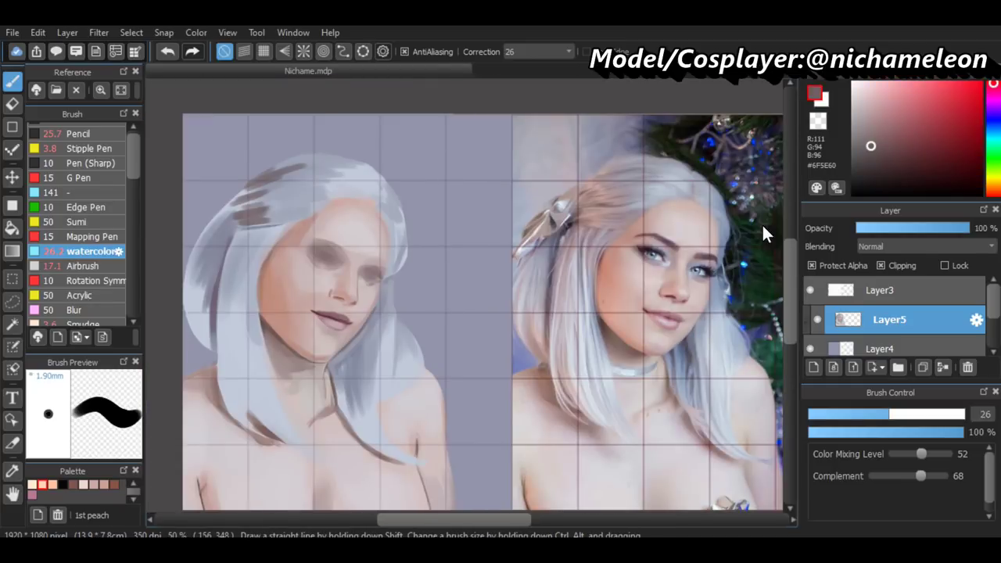
# Blend the dark strands at the crown and back of the head with sampled tones such as #7A7081 at size 26
pyautogui.scroll(1, 212, 190)
pyautogui.keyDown('alt'); pyautogui.click(212, 190); pyautogui.keyUp('alt')
pyautogui.moveTo(212, 190)
pyautogui.mouseDown()
pyautogui.moveTo(161, 161)
pyautogui.moveTo(235, 129)
pyautogui.mouseUp()
pyautogui.scroll(-1, 312, 219)
pyautogui.scroll(1, 312, 219)
pyautogui.press('h')
pyautogui.keyDown('alt'); pyautogui.click(634, 205); pyautogui.keyUp('alt')
pyautogui.scroll(-1, 337, 277)
pyautogui.scroll(1, 607, 217)
pyautogui.scroll(-1, 606, 216)
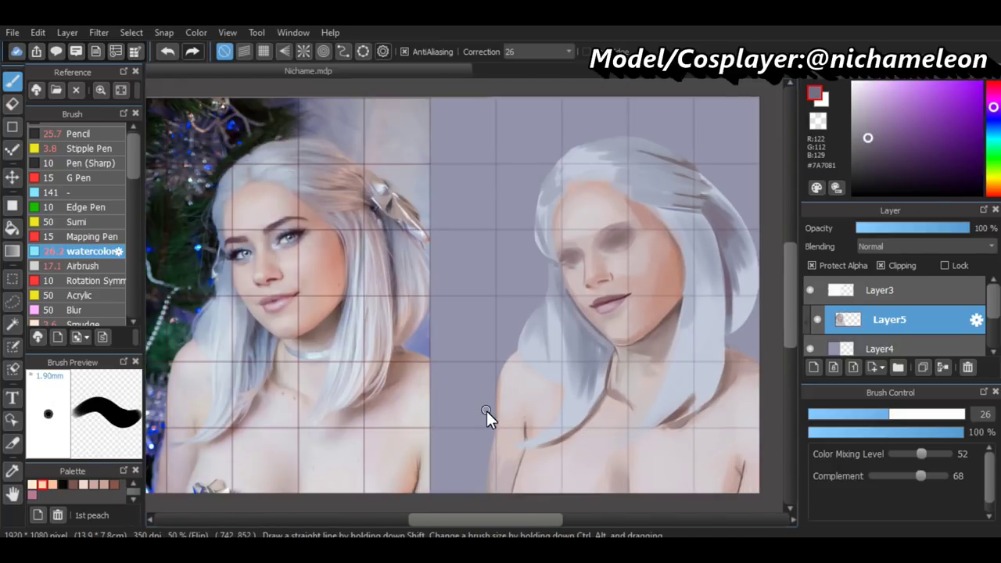
pyautogui.scroll(1, 487, 413)
pyautogui.scroll(-1, 590, 307)
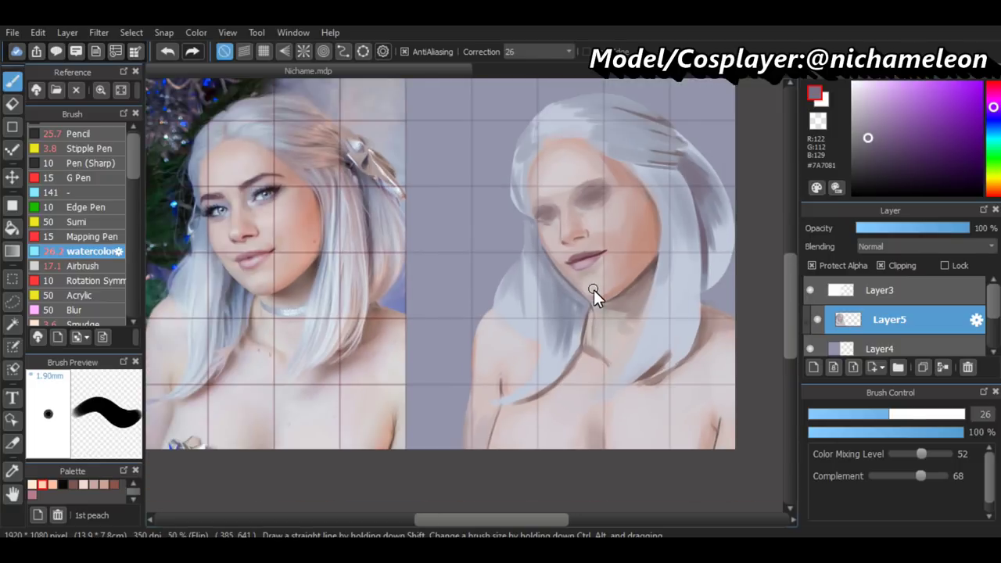
# Add warm brown strands to the pulled-back hair with sampled #B19593 at size 26, undoing the last stroke
pyautogui.scroll(-1, 594, 289)
pyautogui.scroll(1, 643, 190)
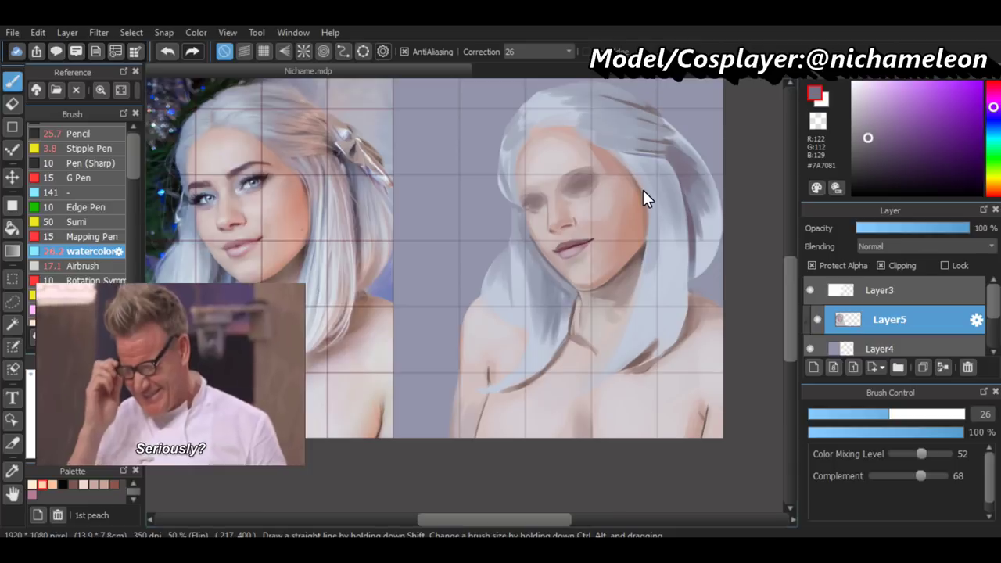
pyautogui.keyDown('alt'); pyautogui.click(306, 133); pyautogui.keyUp('alt')
pyautogui.moveTo(615, 102); pyautogui.dragTo(641, 134)
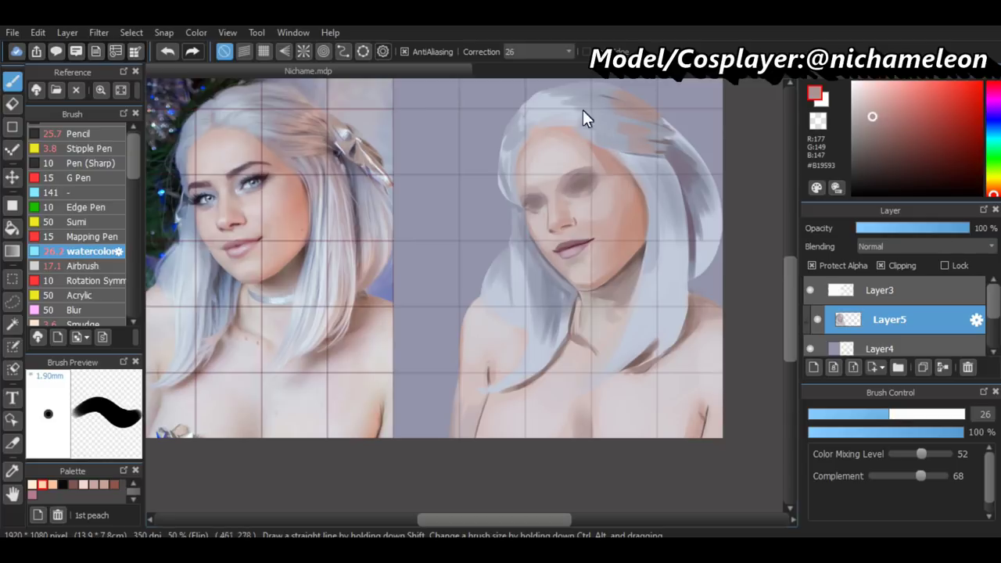
pyautogui.keyDown('alt'); pyautogui.click(548, 118); pyautogui.keyUp('alt')
pyautogui.hotkey('ctrl', 'z')
pyautogui.scroll(-1, 597, 160)
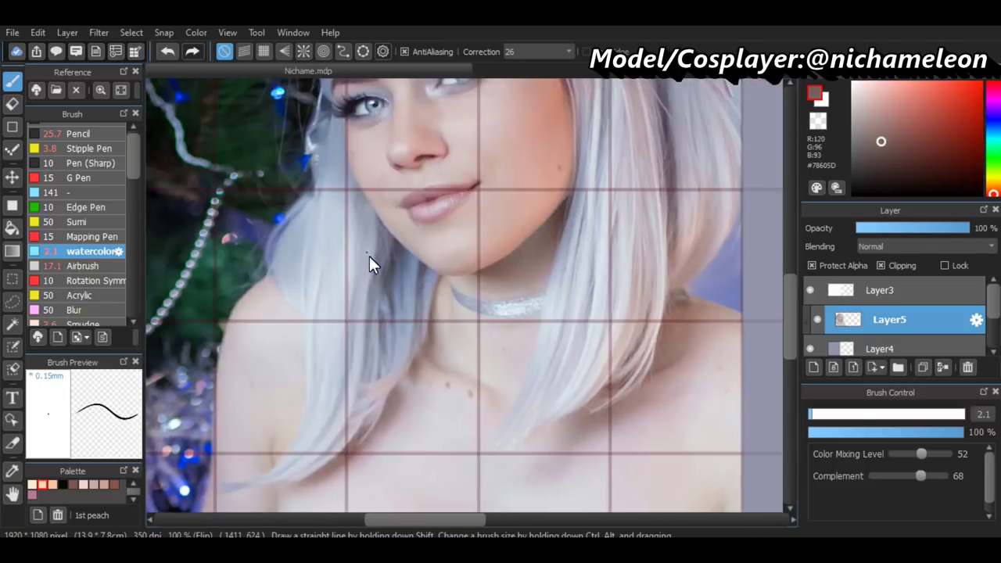
# Refine the jawline with fine #555664 strokes and the lip line with #61222D, undoing the misplaced strokes
pyautogui.hotkey('ctrl', 'z')
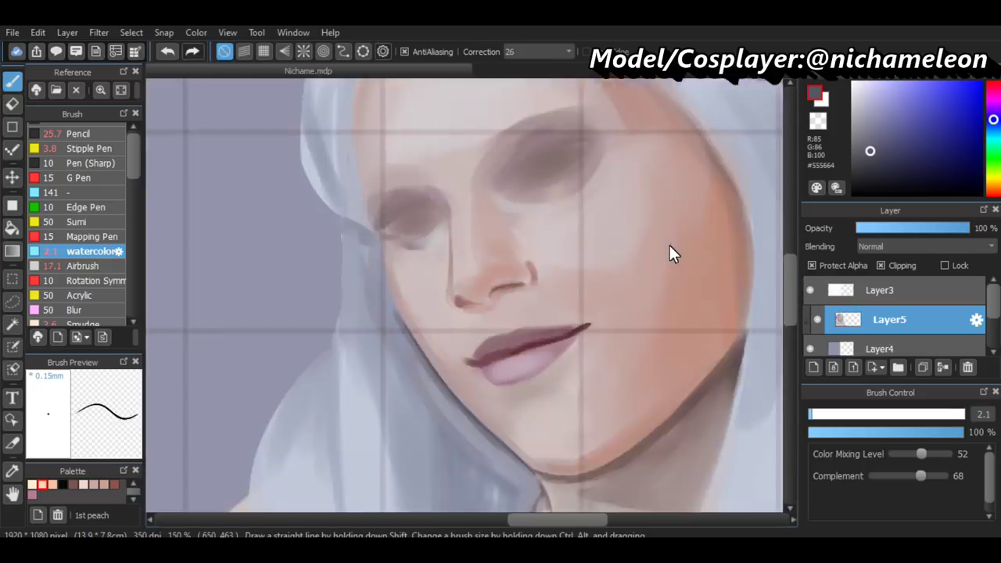
pyautogui.hotkey('ctrl', 'z')
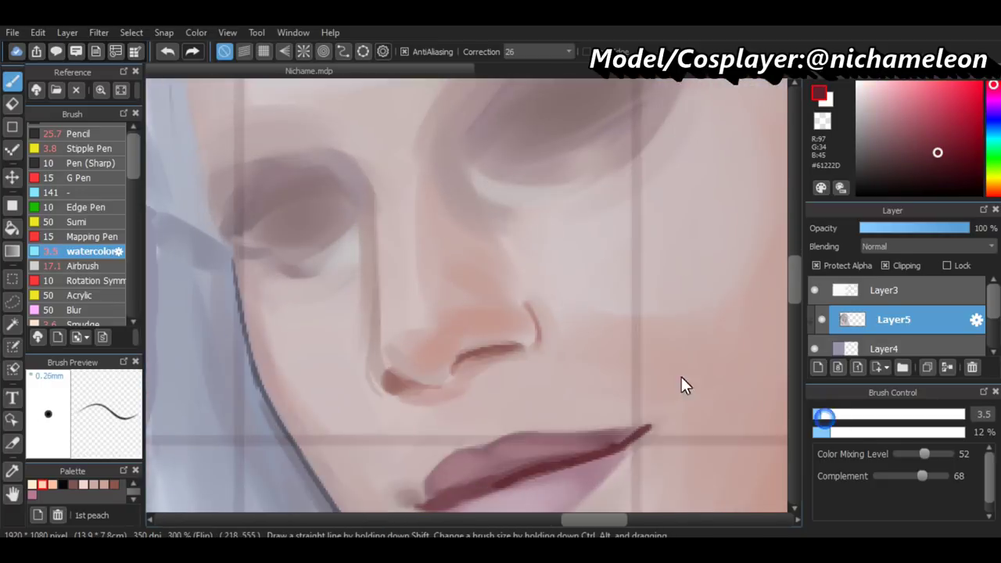
pyautogui.hotkey('ctrl', 'z')
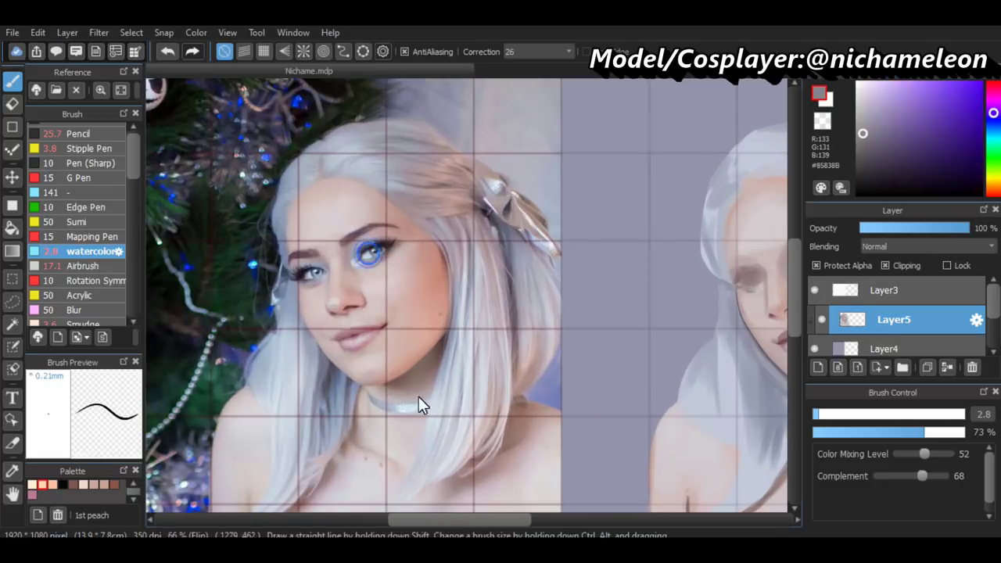
# Fill both eye whites with pale blue #C6DBE6 using a size 18 watercolor brush at 100% opacity
pyautogui.moveTo(922, 432); pyautogui.dragTo(852, 438)
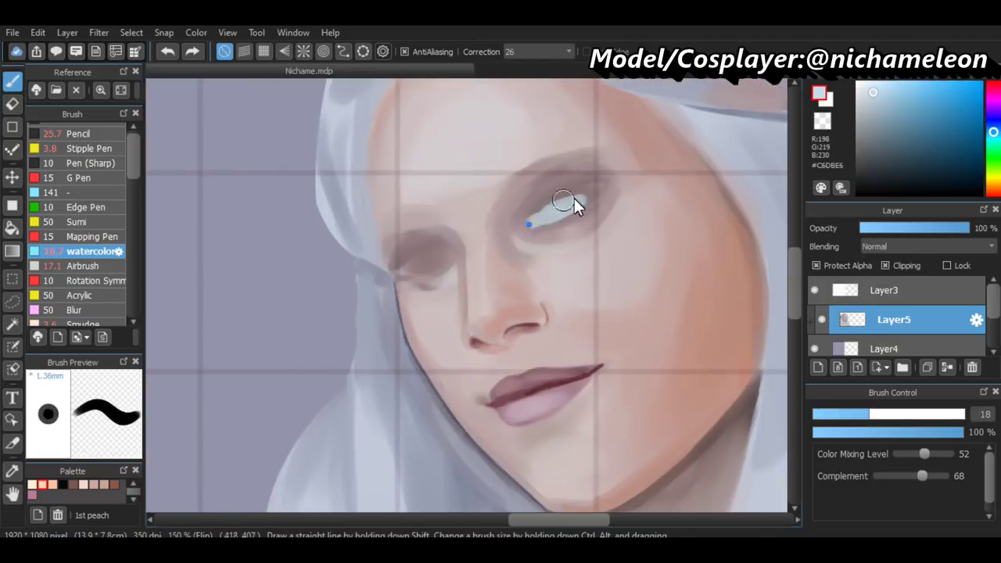
pyautogui.hotkey('ctrl', '-')
pyautogui.hotkey('ctrl', 'z')
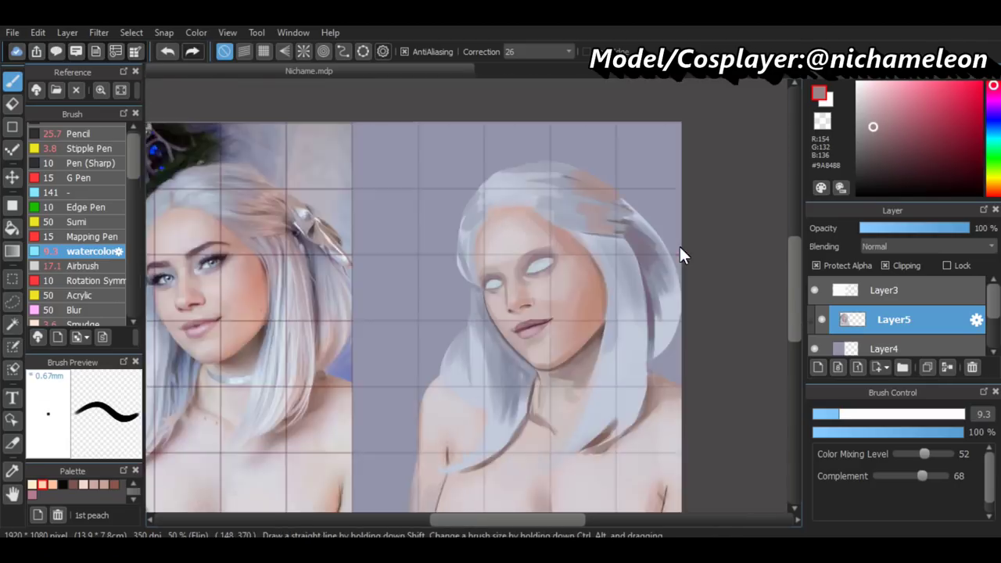
# Shade the edges and corners of both eye whites with #8E9FA5 using size 9.3 and 6.5 brushes, undoing stray strokes
pyautogui.scroll(5, 680, 246)
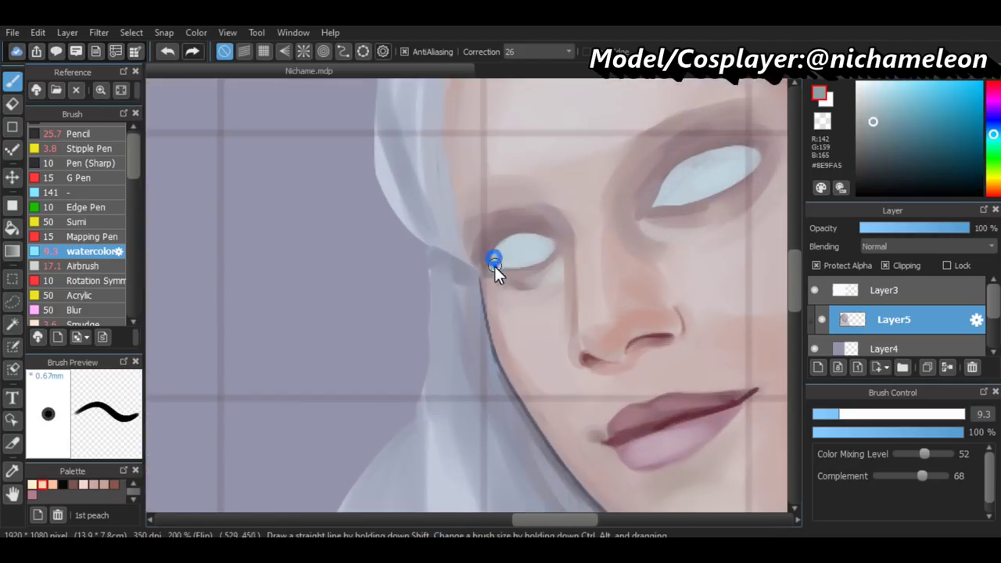
pyautogui.scroll(-2, 676, 366)
pyautogui.scroll(-3, 380, 242)
pyautogui.scroll(3, 304, 199)
pyautogui.hotkey('ctrl', 'z')
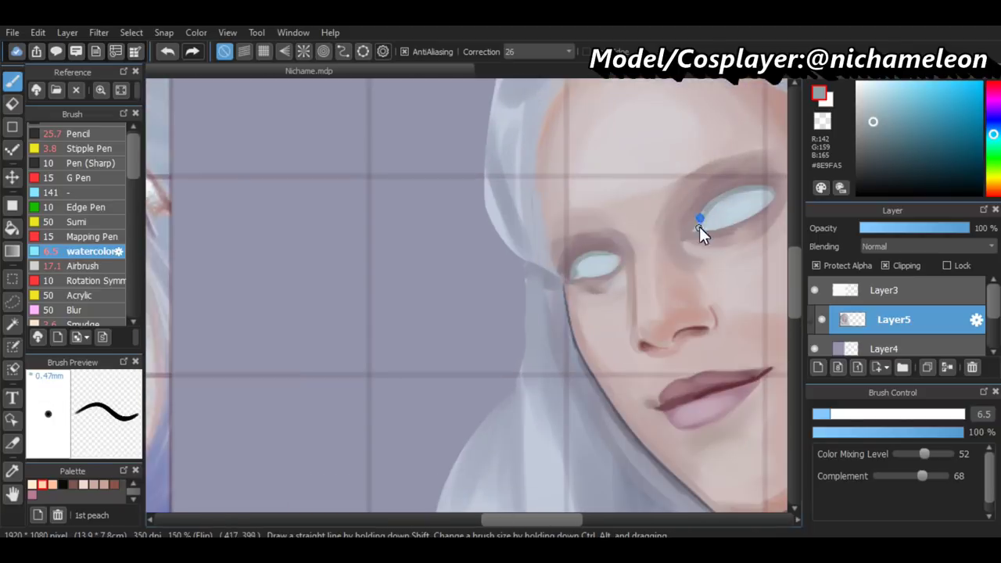
# Paint both eyebrows on a new clipping layer with sampled #604955 at size 14.8, trimming their edges with a size 18 eraser
pyautogui.scroll(-3, 700, 217)
pyautogui.scroll(3, 376, 238)
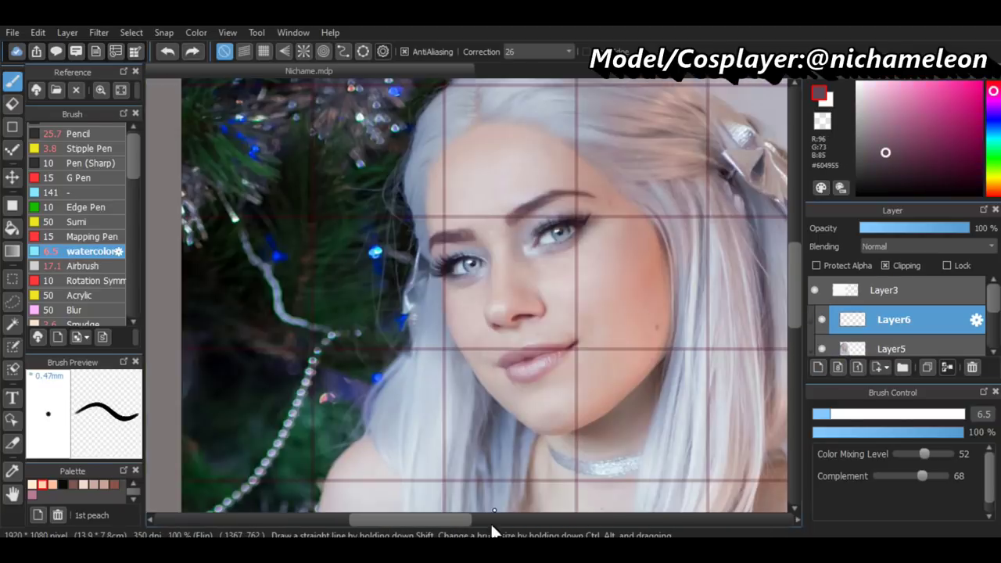
pyautogui.scroll(-2, 706, 251)
pyautogui.moveTo(707, 251); pyautogui.dragTo(623, 235)
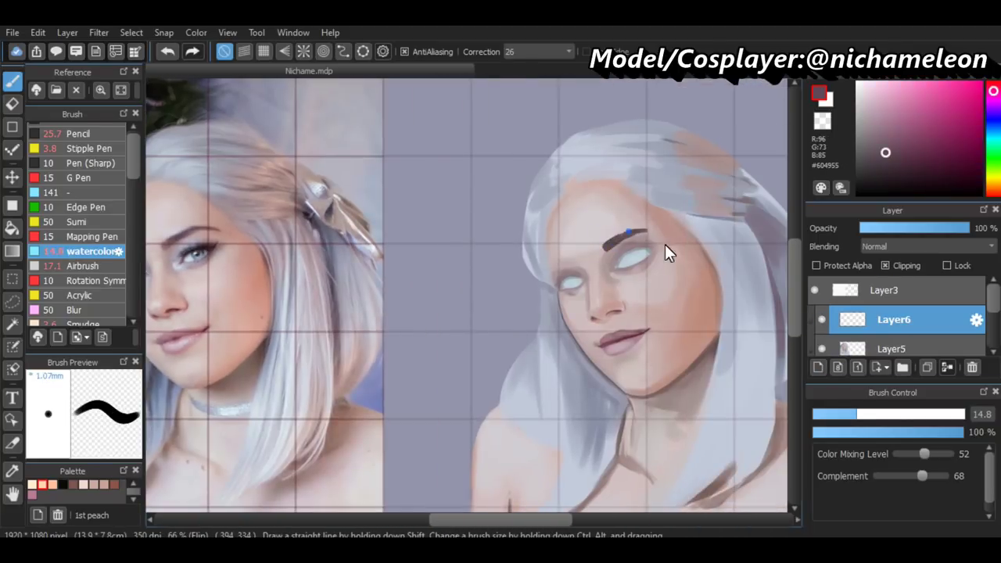
pyautogui.moveTo(532, 518); pyautogui.dragTo(513, 517)
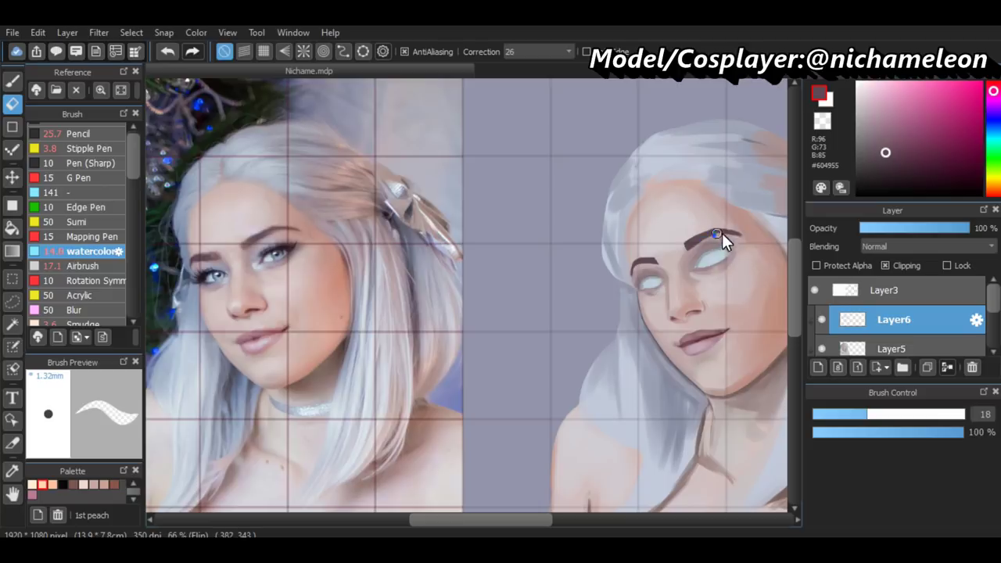
pyautogui.moveTo(687, 239); pyautogui.dragTo(732, 227)
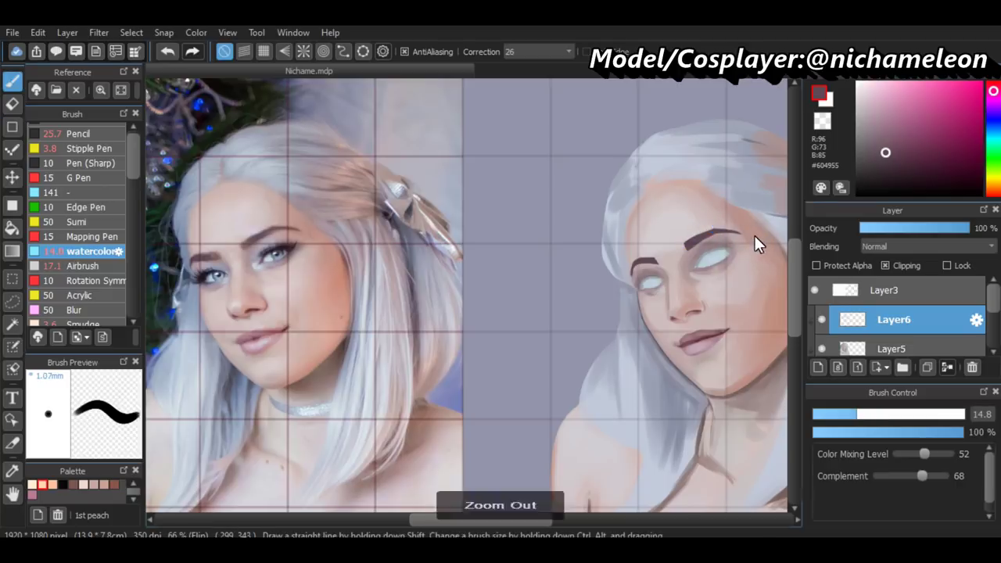
pyautogui.hotkey('ctrl', '-')
pyautogui.hotkey('ctrl', '+')
# Highlight the nose and lower face on Layer5 with sampled #E0D6D3 using a size 17 watercolor brush at 19% opacity
pyautogui.moveTo(503, 520); pyautogui.dragTo(516, 520)
pyautogui.hotkey('ctrl', '-')
pyautogui.hotkey('ctrl', '+')
pyautogui.hotkey('ctrl', '-')
pyautogui.hotkey('ctrl', '+')
pyautogui.keyDown('alt'); pyautogui.click(382, 332); pyautogui.keyUp('alt')
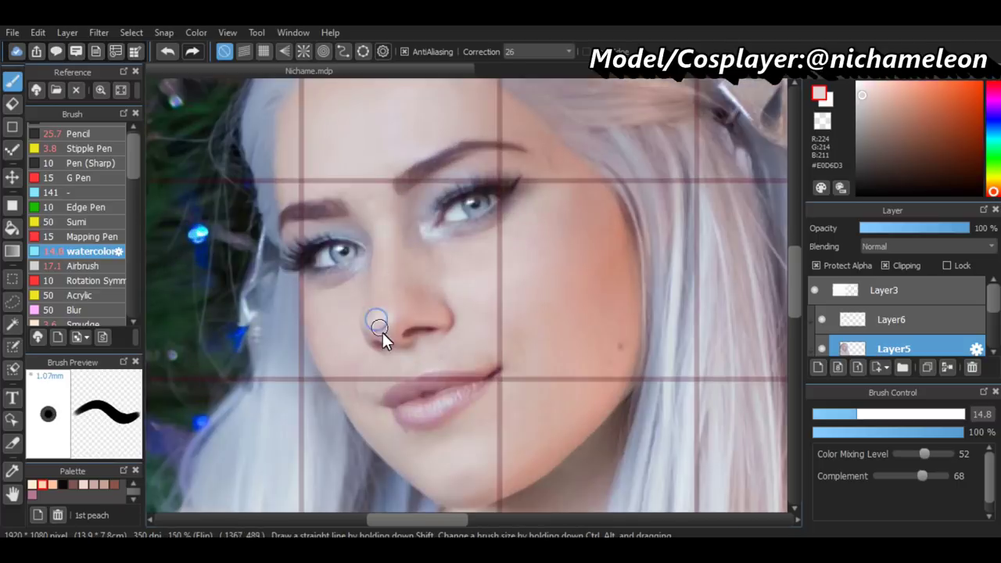
pyautogui.hotkey('ctrl', '-')
pyautogui.hotkey('ctrl', '-')
pyautogui.click(839, 431)
pyautogui.hotkey('ctrl', '+')
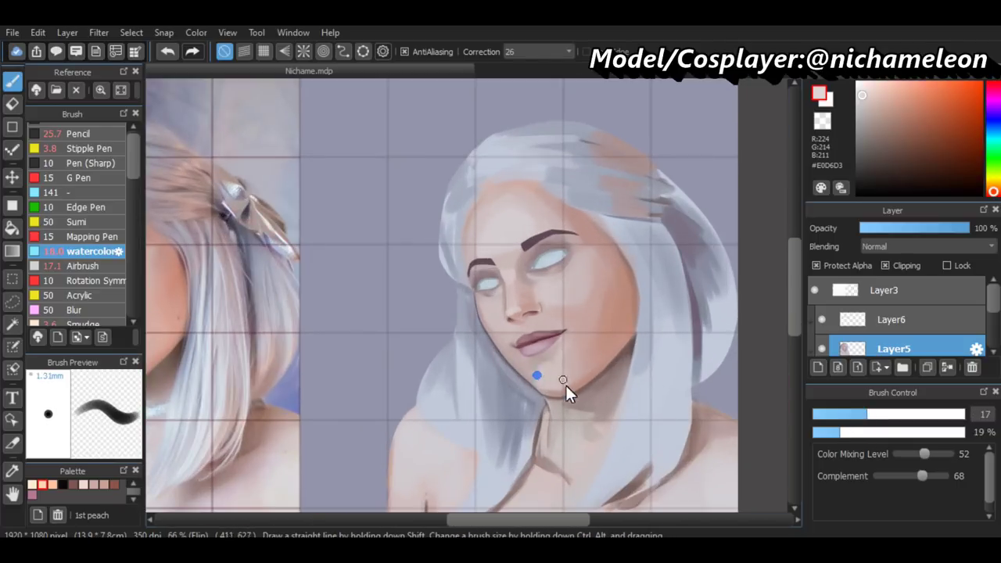
# Paint the irises of both eyes with grey-blue #7B899A and #7F8295 using size 23 and 18 brushes at 19% opacity
pyautogui.moveTo(385, 278); pyautogui.dragTo(328, 278)
pyautogui.moveTo(516, 520); pyautogui.dragTo(556, 522)
pyautogui.scroll(1, 673, 305)
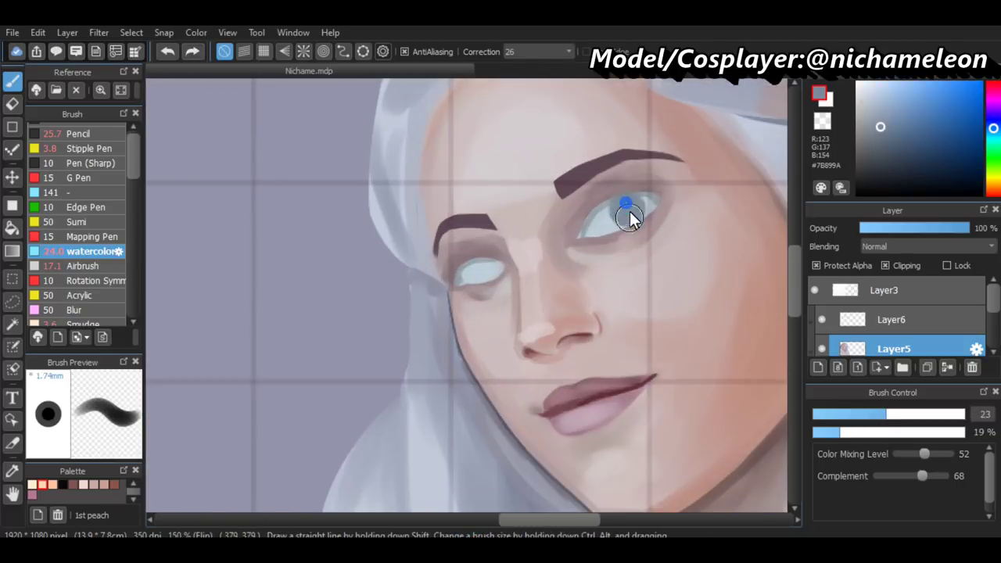
pyautogui.scroll(-1, 631, 217)
pyautogui.scroll(1, 545, 209)
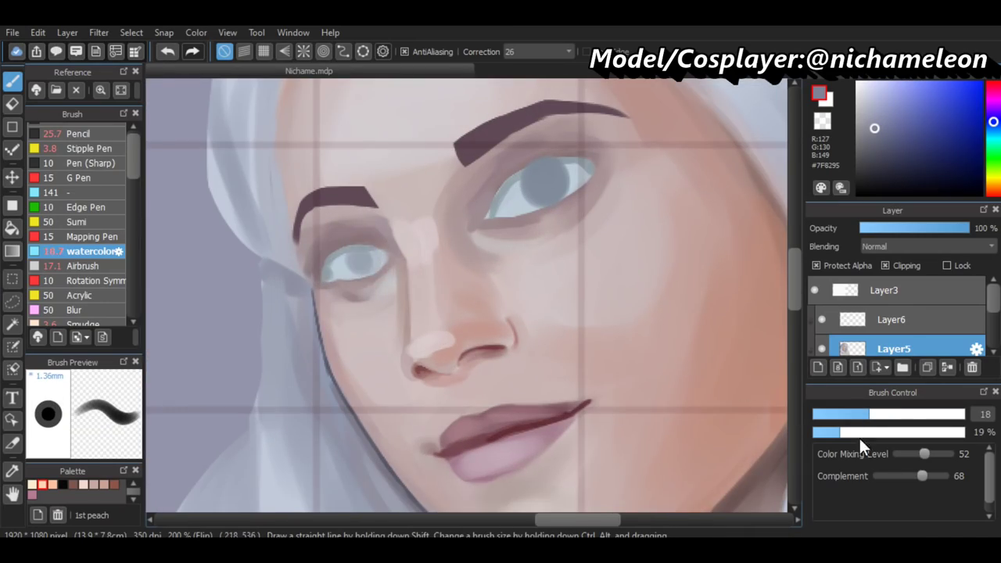
# Clean up the mouth corner at 91% opacity with #C7B5B5 at size 18, plus sampled #7A535E and #AB8795 at size 2.8
pyautogui.scroll(-2, 532, 389)
pyautogui.scroll(4, 551, 398)
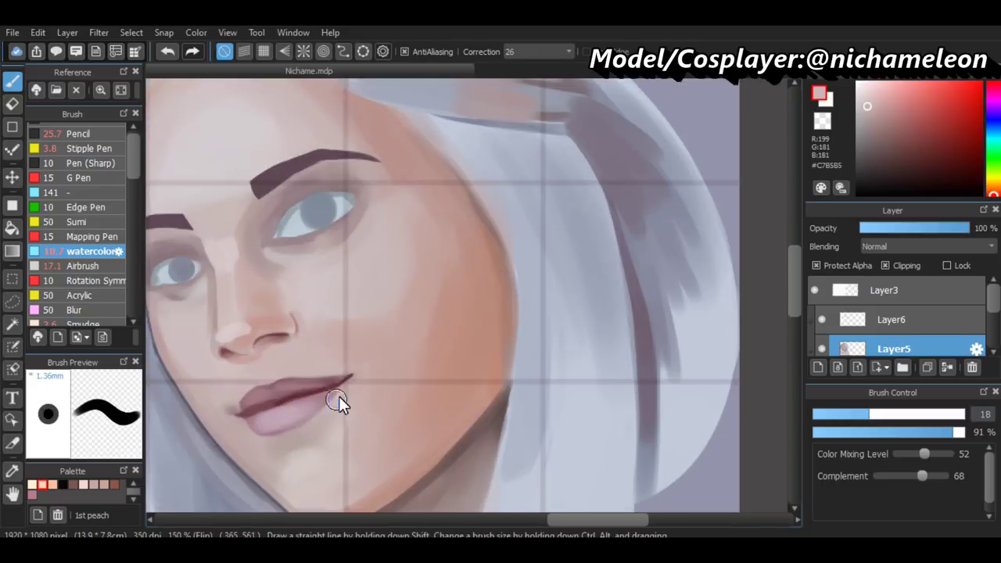
pyautogui.scroll(-2, 339, 401)
pyautogui.scroll(3, 512, 422)
pyautogui.keyDown('alt'); pyautogui.click(513, 422); pyautogui.keyUp('alt')
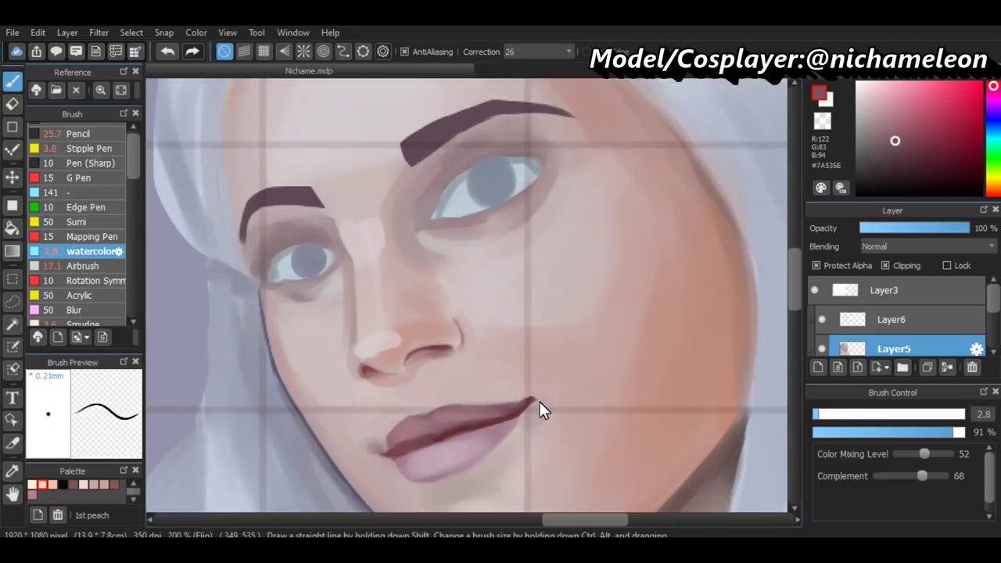
pyautogui.scroll(-2, 542, 411)
pyautogui.scroll(2, 526, 516)
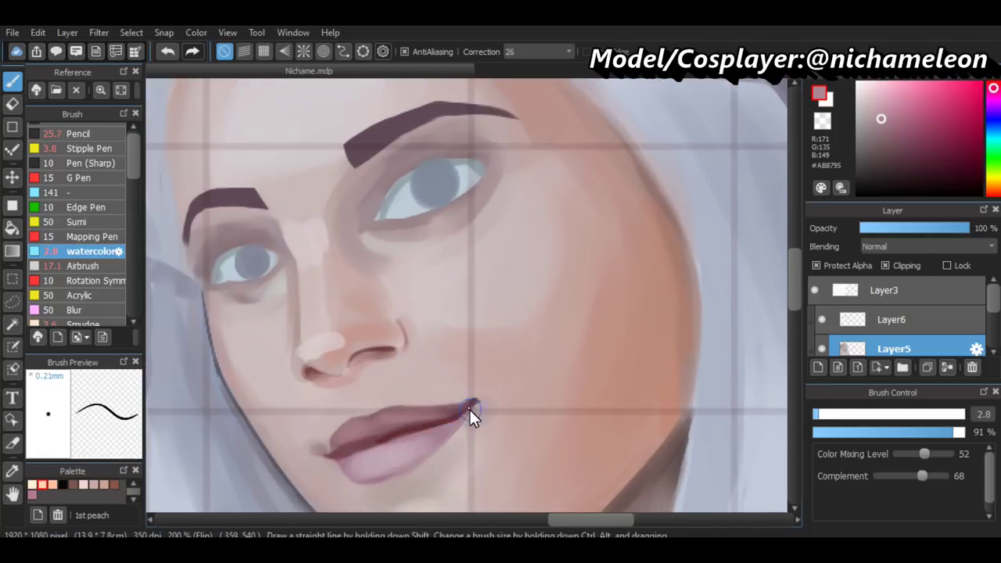
pyautogui.keyDown('alt'); pyautogui.click(468, 410); pyautogui.keyUp('alt')
# Outline both upper eyelids with #271D20 using a size 2.8 watercolor brush at 59% opacity, and sample #9C868C for the lower lids
pyautogui.scroll(-3, 500, 528)
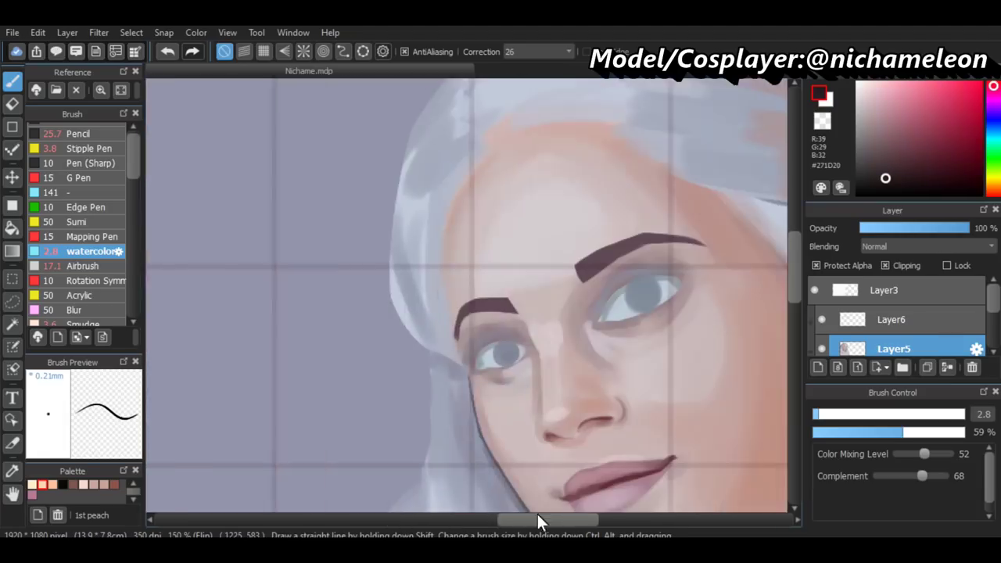
pyautogui.moveTo(537, 520); pyautogui.dragTo(553, 521)
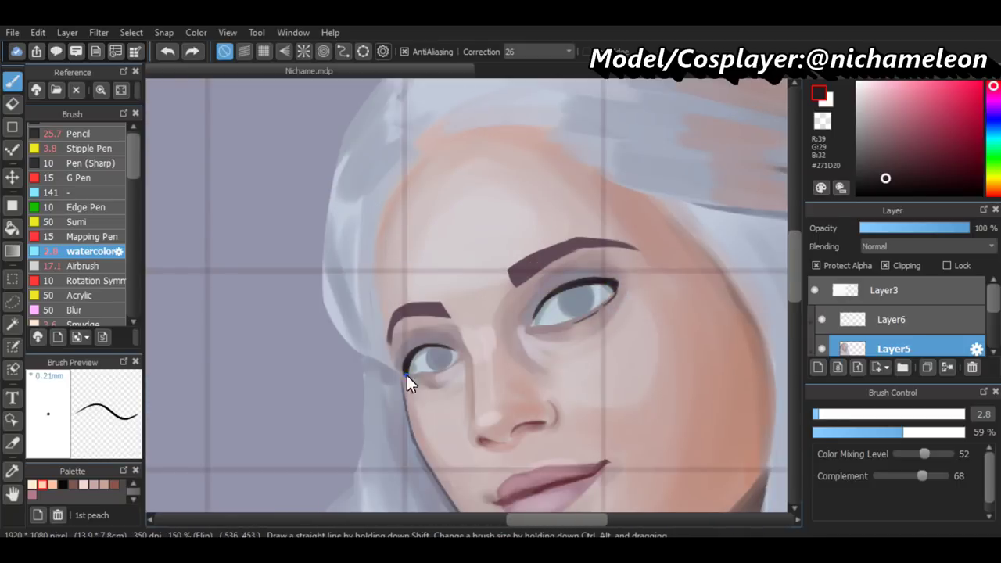
pyautogui.scroll(-3, 676, 467)
pyautogui.scroll(4, 676, 467)
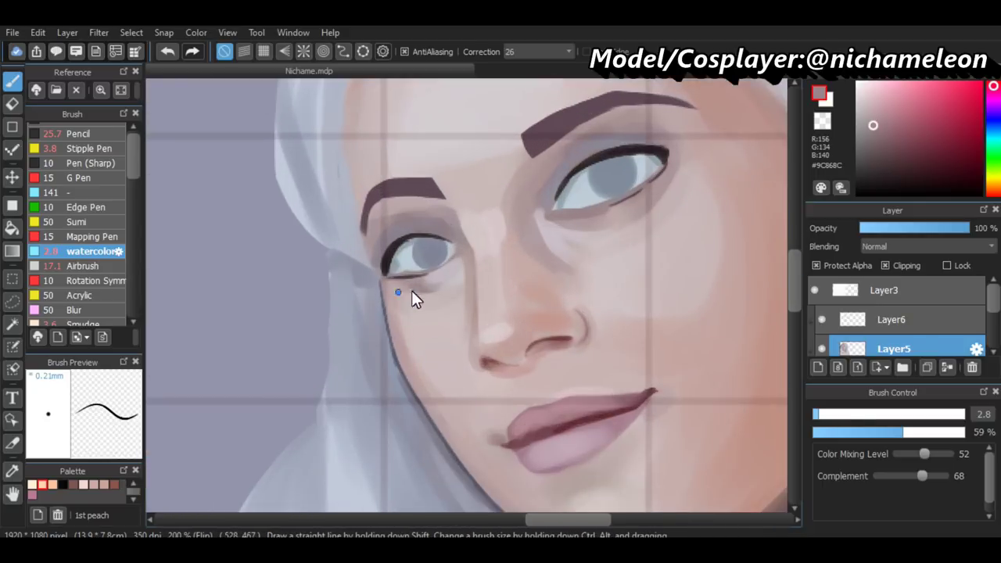
# Shade the neck beneath the chin on Layer6 with #795F5C using a size 21 watercolor brush at 59% opacity
pyautogui.scroll(-4, 433, 286)
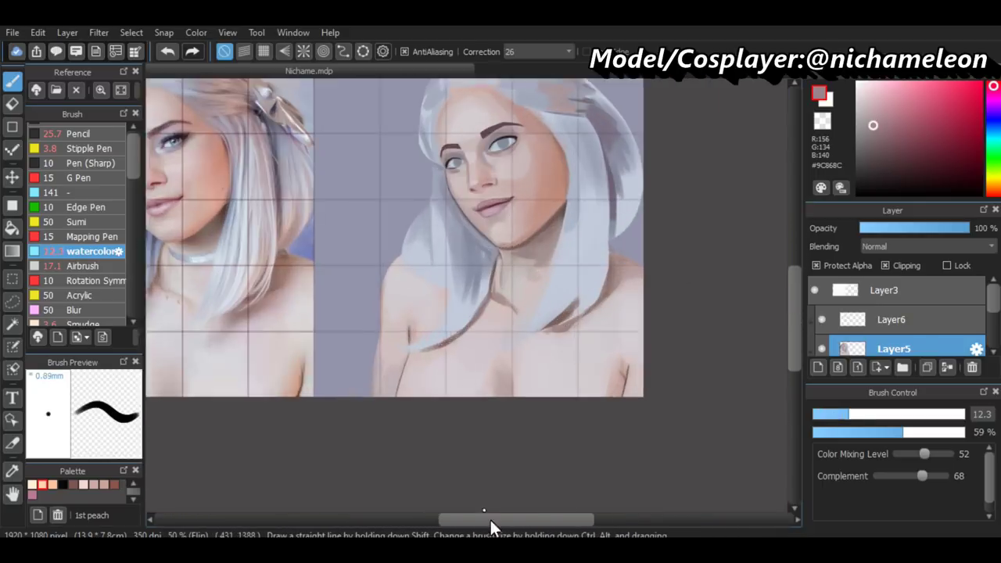
pyautogui.moveTo(560, 392); pyautogui.dragTo(581, 387)
pyautogui.click(845, 431)
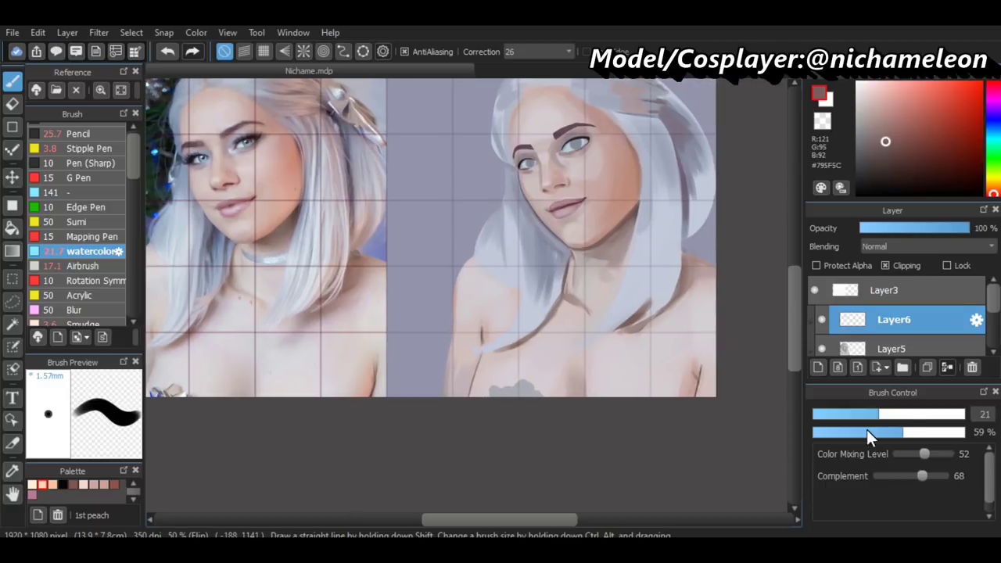
pyautogui.click(914, 415)
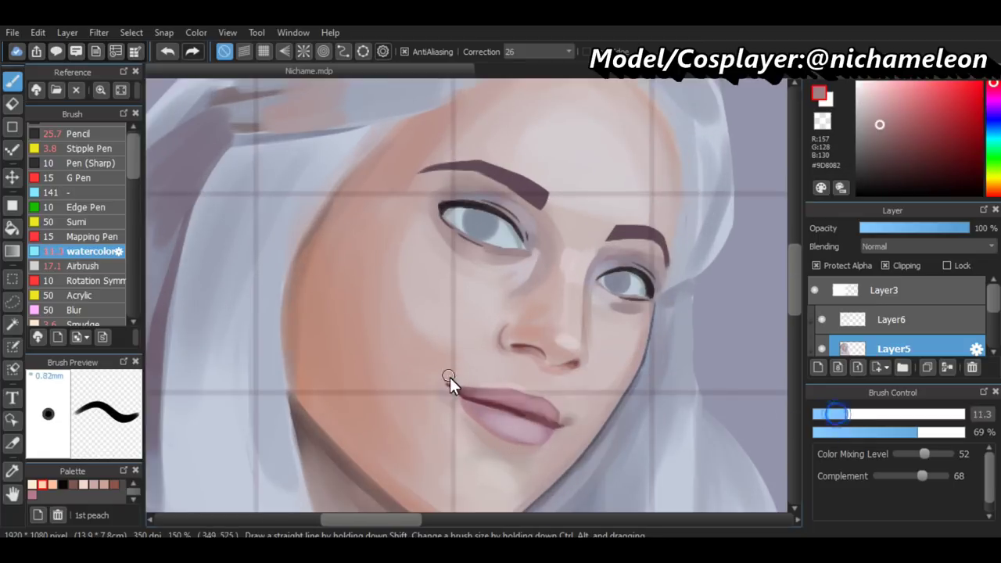
# Soften the mouth corner on Layer5 with sampled #B9A1A1 using a size 11.3 watercolor brush at 69% opacity
pyautogui.keyDown('alt'); pyautogui.click(437, 383); pyautogui.keyUp('alt')
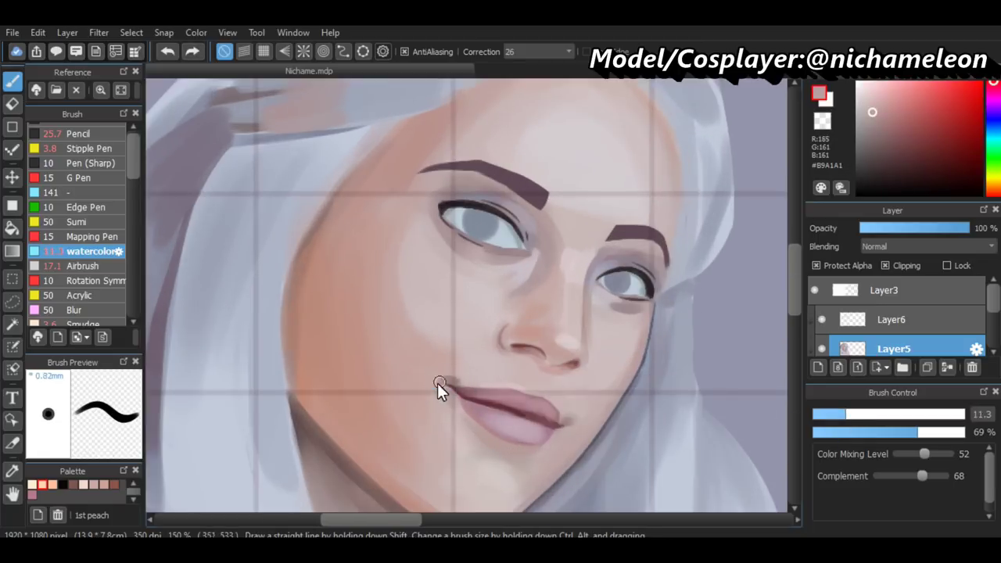
pyautogui.scroll(-5, 701, 456)
pyautogui.scroll(5, 454, 281)
# Refine the shadow edge where the chin meets the neck on Layer6 with sampled #7A625F at size 3.5 and 69% opacity
pyautogui.click(892, 319)
pyautogui.scroll(-5, 546, 361)
pyautogui.scroll(1, 385, 386)
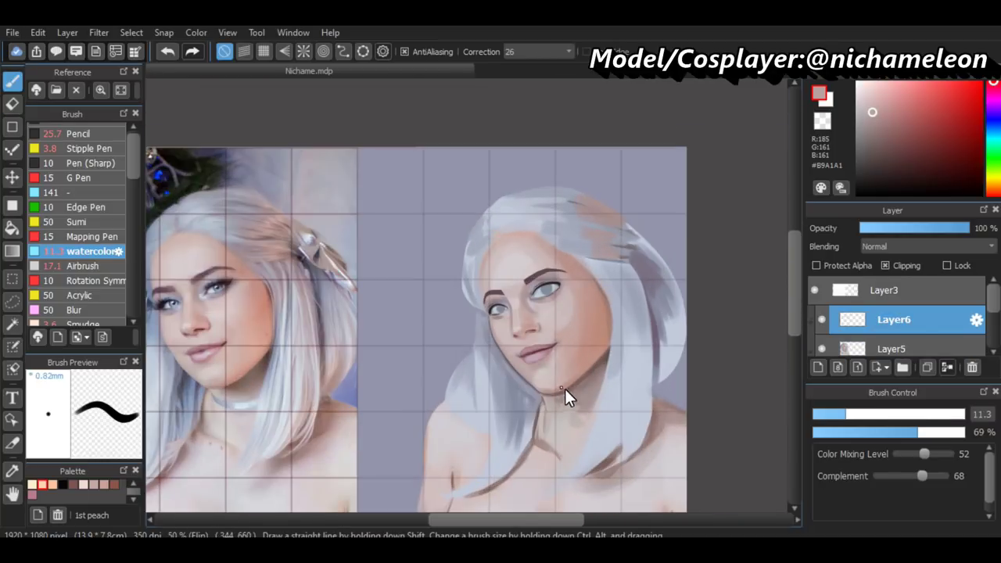
pyautogui.scroll(2, 570, 401)
pyautogui.press('e')
pyautogui.moveTo(470, 519)
pyautogui.mouseDown()
pyautogui.moveTo(407, 524)
pyautogui.moveTo(545, 520)
pyautogui.mouseUp()
pyautogui.press('b')
pyautogui.scroll(-2, 554, 430)
pyautogui.scroll(2, 572, 411)
pyautogui.keyDown('alt'); pyautogui.click(573, 411); pyautogui.keyUp('alt')
pyautogui.keyDown('alt'); pyautogui.click(571, 415); pyautogui.keyUp('alt')
pyautogui.scroll(1, 592, 405)
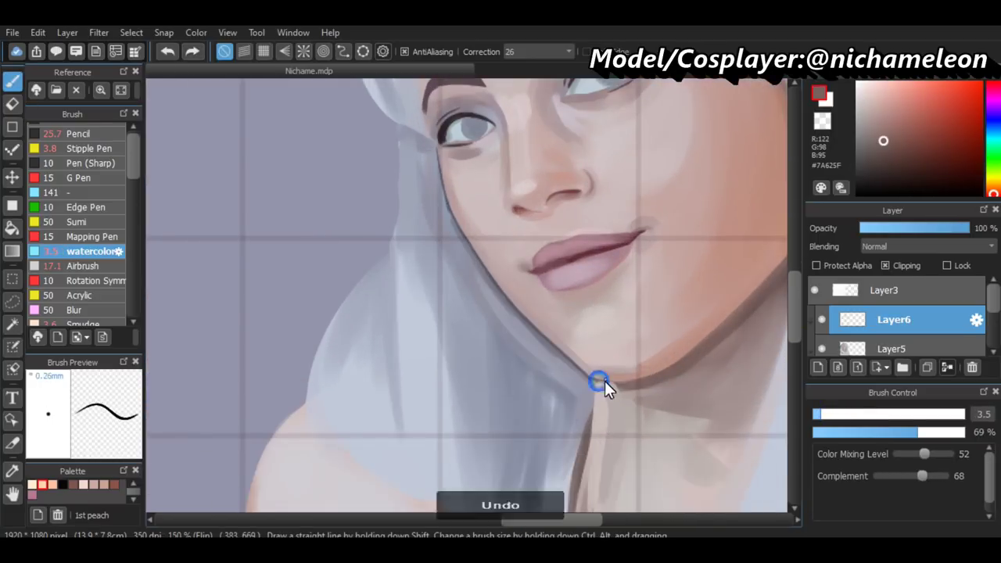
# Blend soft shading down the neck on Layer6 at 15% opacity, using brush sizes 10.9 and 23 with sampled #A38B88
pyautogui.scroll(-3, 606, 431)
pyautogui.scroll(2, 597, 481)
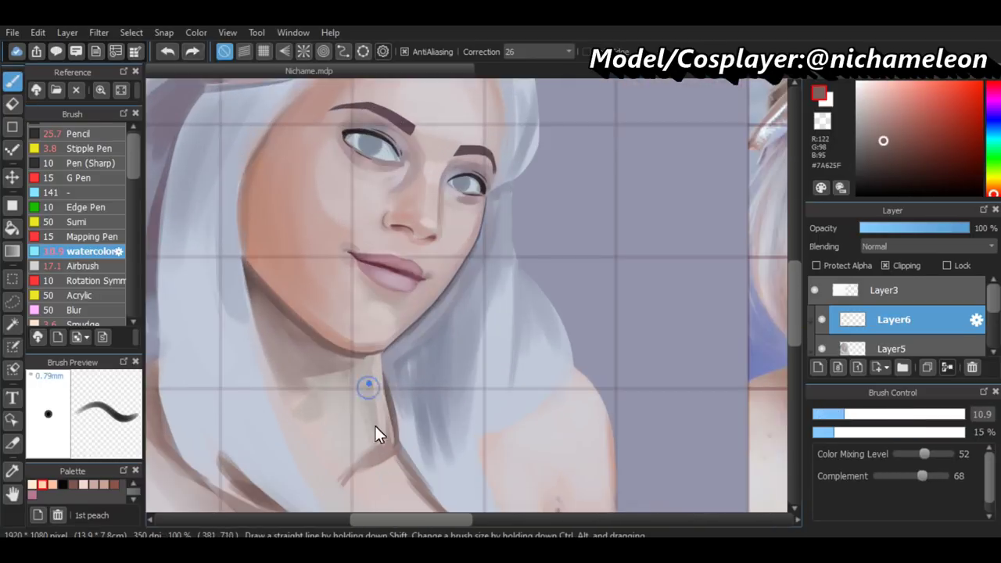
pyautogui.scroll(-2, 368, 384)
pyautogui.press('h')
pyautogui.scroll(2, 571, 396)
pyautogui.keyDown('alt'); pyautogui.click(572, 395); pyautogui.keyUp('alt')
pyautogui.scroll(-2, 426, 479)
pyautogui.scroll(2, 530, 383)
pyautogui.keyDown('alt'); pyautogui.click(529, 383); pyautogui.keyUp('alt')
pyautogui.scroll(-2, 530, 392)
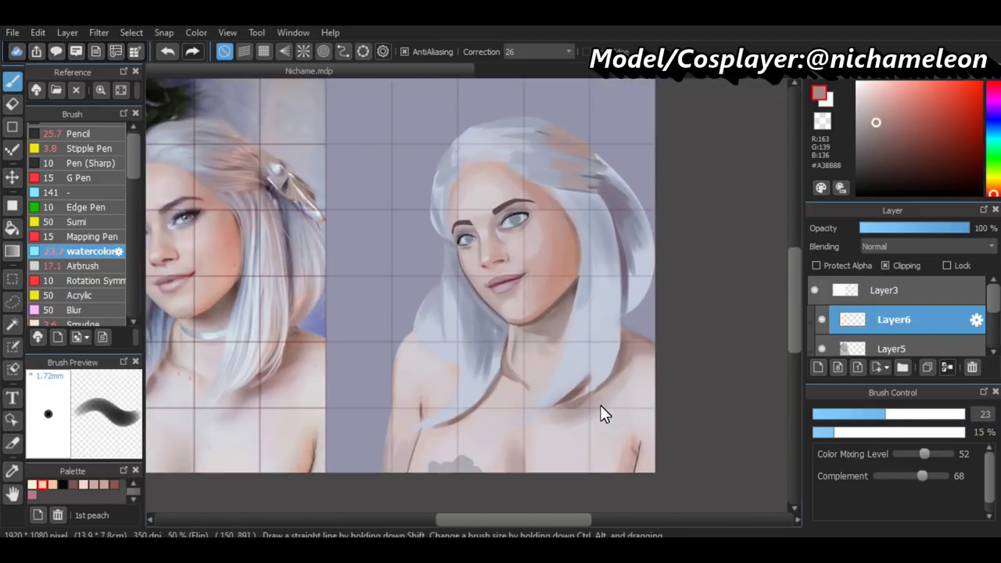
# Define the front contours of the neck with sampled #9B9399 and #967F7D using a size 6.3 watercolor brush at 15% opacity
pyautogui.press('h')
pyautogui.scroll(1, 413, 376)
pyautogui.scroll(2, 413, 377)
pyautogui.scroll(-2, 496, 407)
pyautogui.keyDown('alt'); pyautogui.click(496, 407); pyautogui.keyUp('alt')
pyautogui.scroll(2, 404, 459)
pyautogui.scroll(-2, 404, 460)
pyautogui.scroll(2, 320, 392)
pyautogui.keyDown('alt'); pyautogui.click(320, 392); pyautogui.keyUp('alt')
pyautogui.scroll(-1, 374, 404)
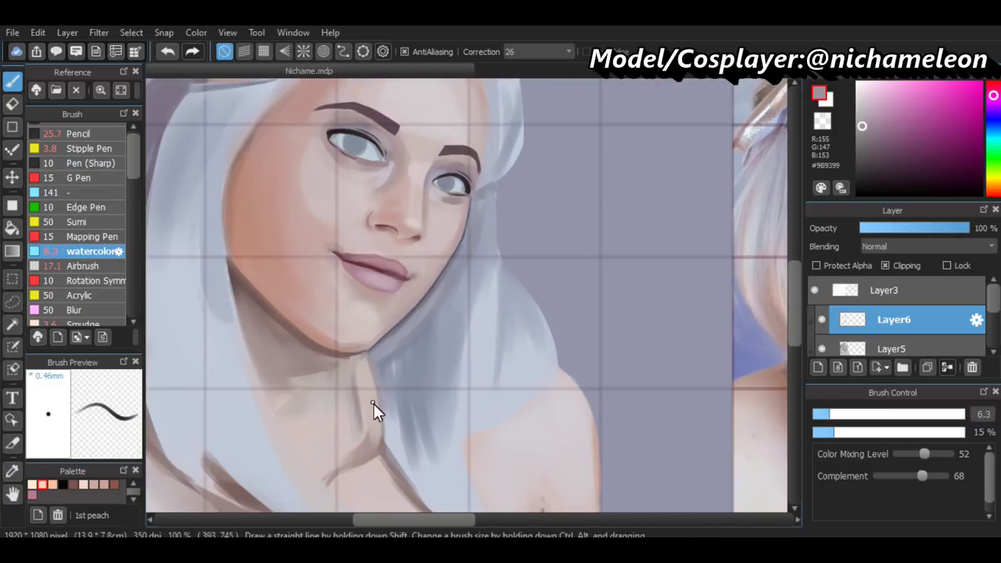
pyautogui.scroll(-1, 385, 464)
pyautogui.scroll(-1, 375, 399)
pyautogui.press('h')
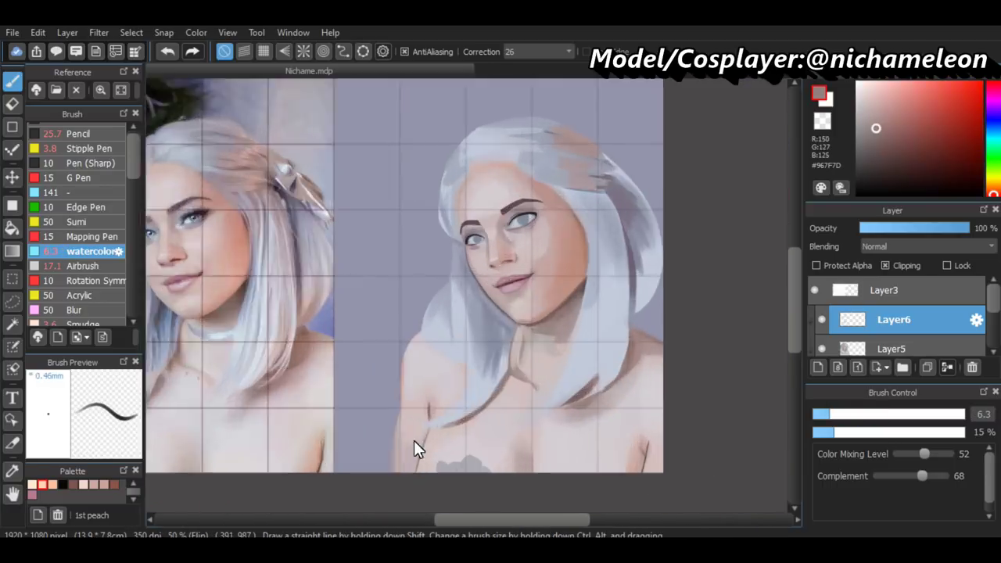
# Deepen the neck shadow under the jaw with sampled #79605E at size 15, and blend it with #9F8D8D at size 24
pyautogui.scroll(2, 413, 442)
pyautogui.keyDown('alt'); pyautogui.click(576, 355); pyautogui.keyUp('alt')
pyautogui.moveTo(576, 355); pyautogui.dragTo(690, 380)
pyautogui.keyDown('alt'); pyautogui.click(691, 380); pyautogui.keyUp('alt')
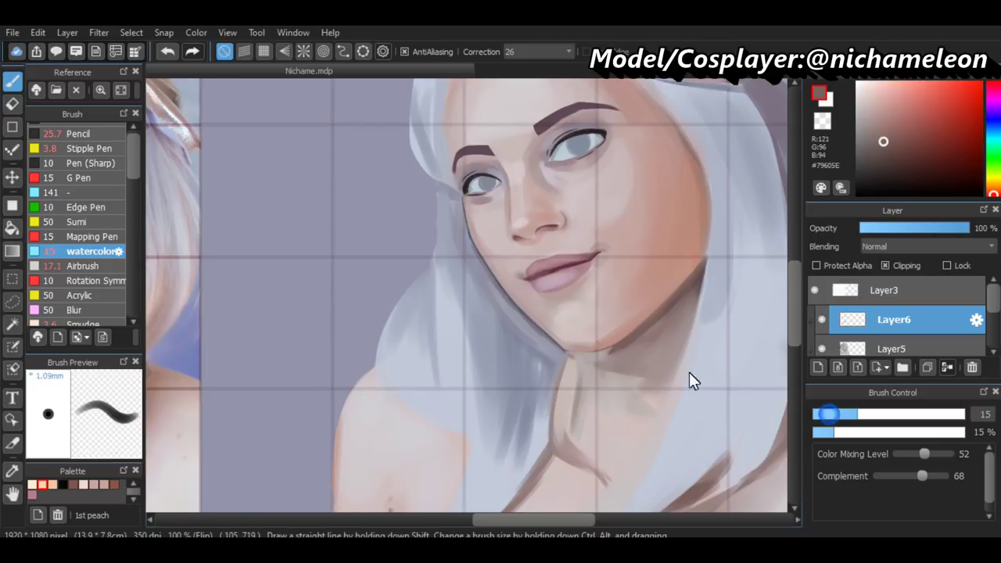
pyautogui.moveTo(626, 353); pyautogui.dragTo(650, 351)
pyautogui.keyDown('alt'); pyautogui.click(651, 352); pyautogui.keyUp('alt')
pyautogui.press('h')
pyautogui.scroll(-1, 715, 360)
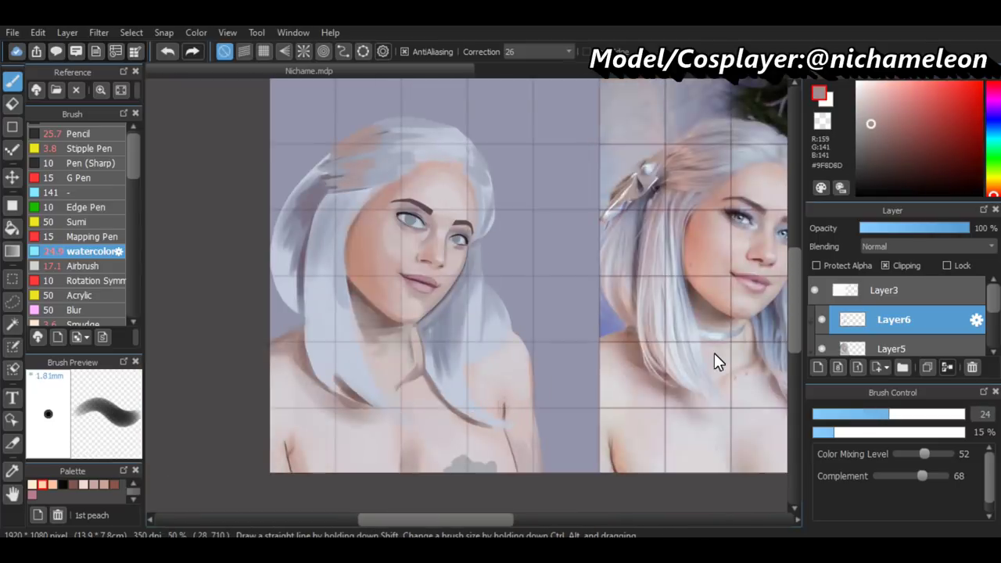
# Soften the chin's underside on Layer6 with sampled #7A6160 at size 12 and #BB8F83 at size 5.8, both at 15% opacity
pyautogui.scroll(2, 714, 360)
pyautogui.press('h')
pyautogui.click(827, 414)
pyautogui.keyDown('alt'); pyautogui.click(594, 346); pyautogui.keyUp('alt')
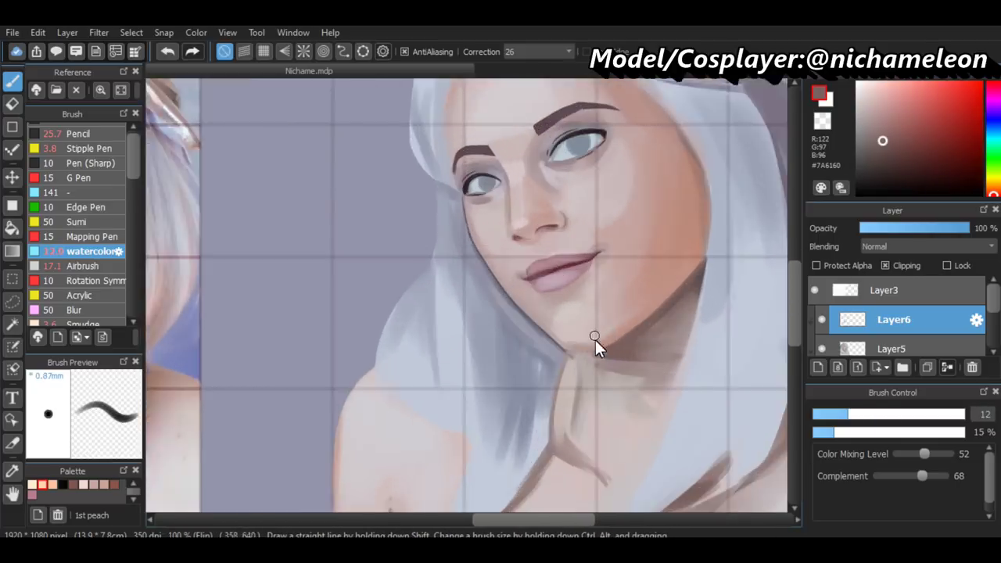
pyautogui.scroll(1, 651, 374)
pyautogui.scroll(-3, 651, 374)
pyautogui.keyDown('alt'); pyautogui.click(340, 304); pyautogui.keyUp('alt')
pyautogui.scroll(3, 664, 366)
pyautogui.scroll(-4, 679, 394)
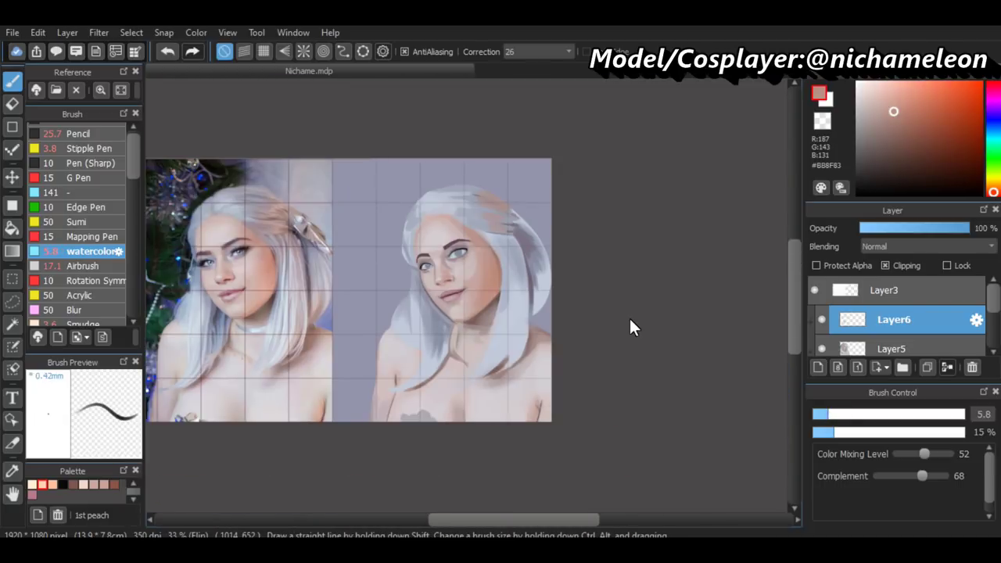
# Add a clipped layer above Layer4 and cover the background beside the figure with dark green #14261A using a size 186 watercolor brush
pyautogui.scroll(-2, 899, 321)
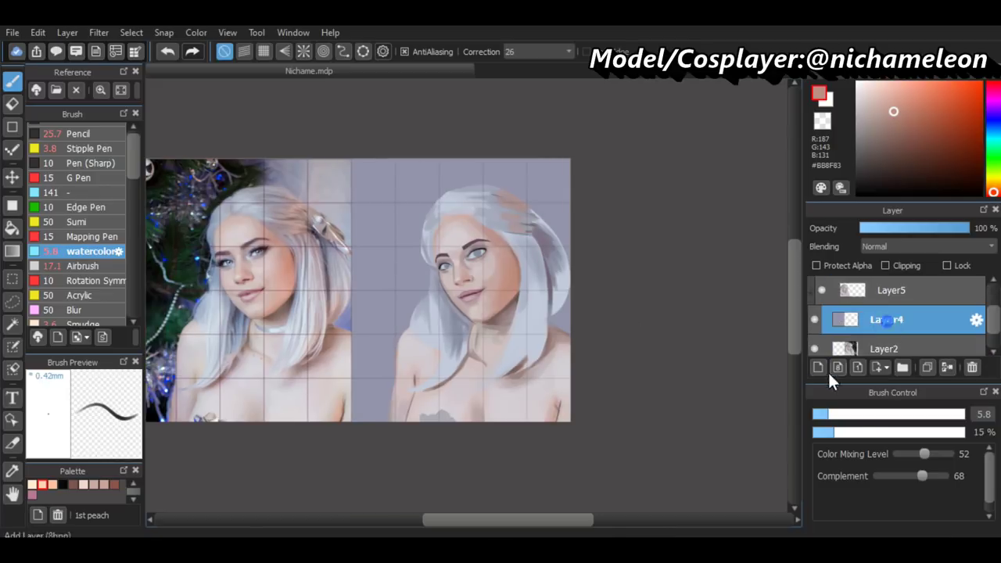
pyautogui.click(881, 322)
pyautogui.click(831, 415)
pyautogui.moveTo(391, 328); pyautogui.dragTo(417, 159)
pyautogui.hscroll(-2, 351, 208)
pyautogui.moveTo(351, 209)
pyautogui.mouseDown()
pyautogui.moveTo(472, 195)
pyautogui.moveTo(395, 315)
pyautogui.moveTo(422, 227)
pyautogui.moveTo(490, 375)
pyautogui.moveTo(477, 205)
pyautogui.moveTo(514, 181)
pyautogui.mouseUp()
# Paint near-black #030409 patches into the green background on Layer7 with a size 186 watercolor brush at 15% opacity
pyautogui.press('e')
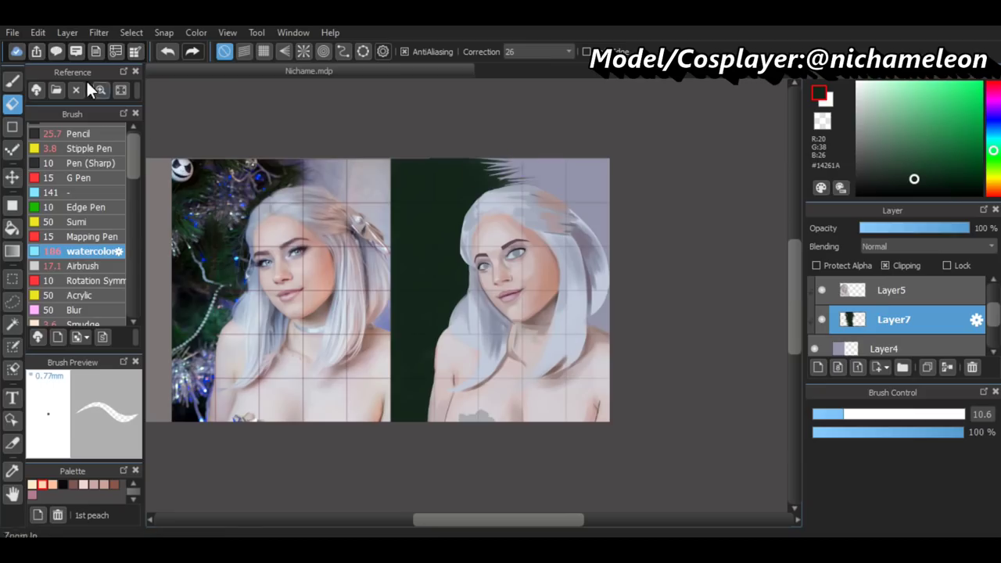
pyautogui.press('b')
pyautogui.moveTo(438, 258)
pyautogui.mouseDown()
pyautogui.moveTo(404, 274)
pyautogui.moveTo(403, 233)
pyautogui.mouseUp()
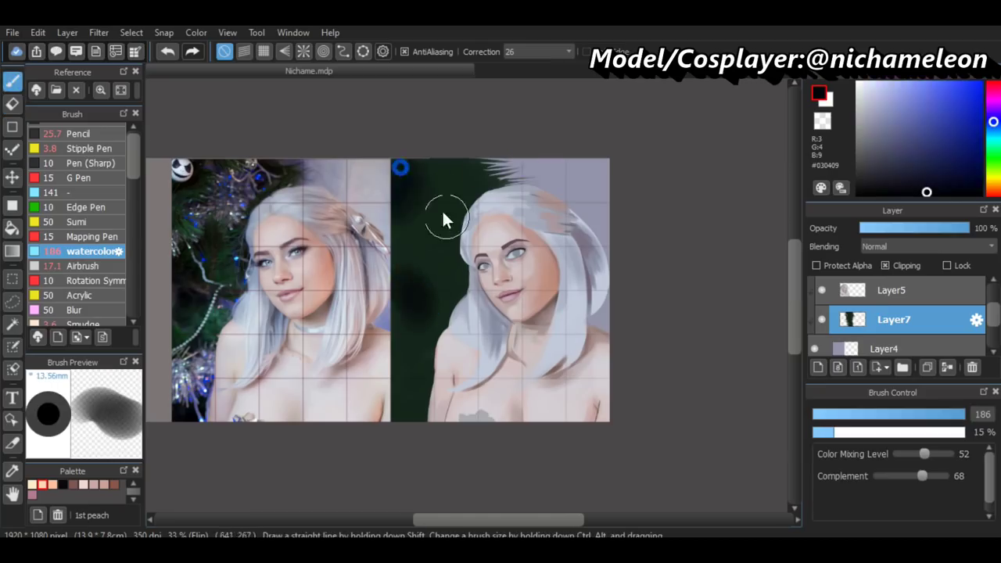
pyautogui.keyDown('alt'); pyautogui.click(410, 402); pyautogui.keyUp('alt')
# Texture the dark background on Layer7 with the Hatching brush at size 75 and 100% opacity, using sampled #14261A
pyautogui.scroll(-10, 94, 282)
pyautogui.click(86, 152)
pyautogui.keyDown('alt'); pyautogui.click(361, 245); pyautogui.keyUp('alt')
pyautogui.scroll(1, 438, 281)
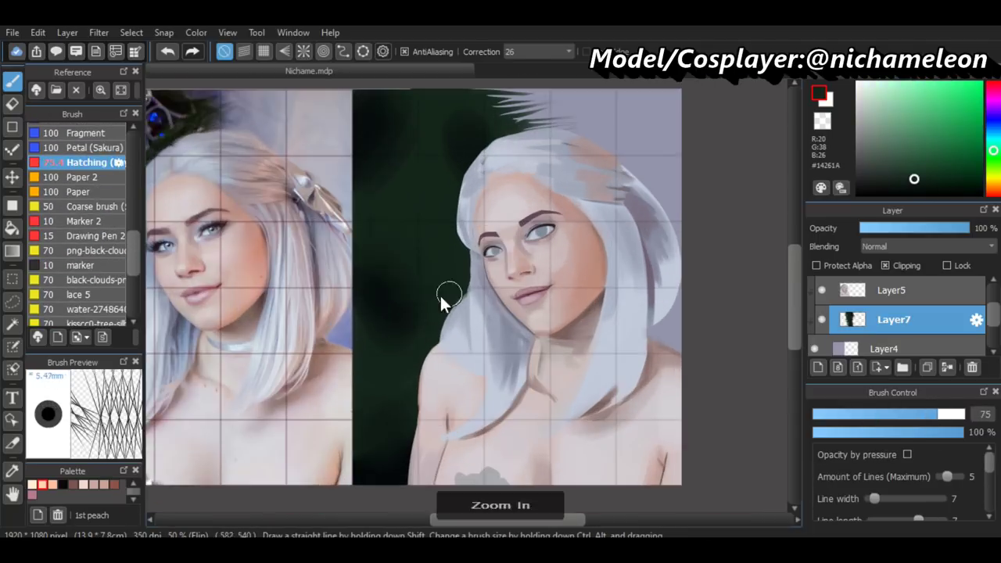
pyautogui.scroll(-1, 367, 295)
pyautogui.scroll(1, 549, 344)
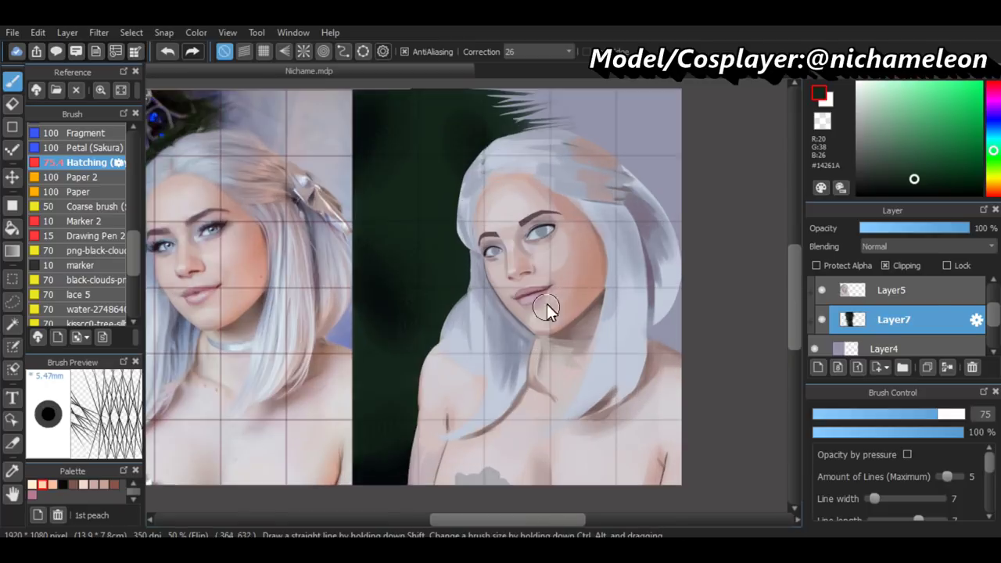
pyautogui.scroll(-1, 549, 344)
pyautogui.scroll(4, 784, 302)
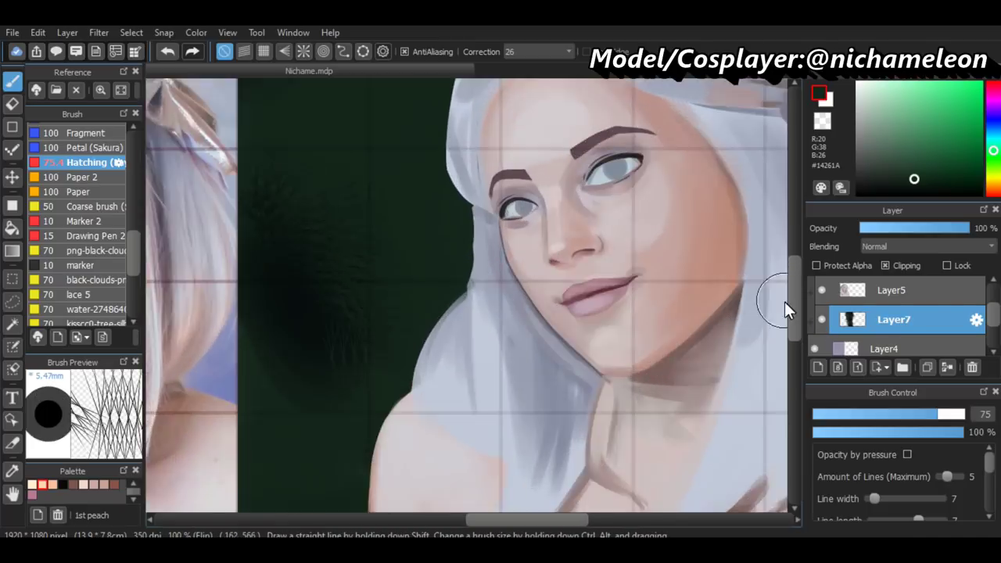
# Darken the far eye's lash line on Layer5 with #291F22 using a size 6.5 watercolor brush at 73% opacity
pyautogui.click(876, 290)
pyautogui.moveTo(869, 414); pyautogui.dragTo(826, 413)
pyautogui.scroll(5, 126, 189)
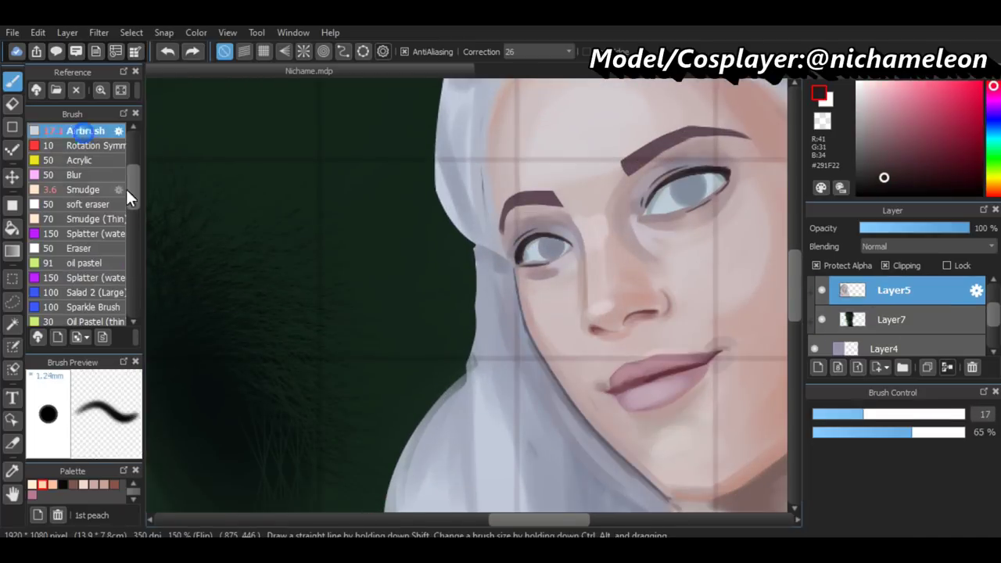
pyautogui.click(90, 255)
pyautogui.click(828, 432)
pyautogui.moveTo(829, 432); pyautogui.dragTo(926, 432)
pyautogui.moveTo(544, 242); pyautogui.dragTo(532, 262)
pyautogui.scroll(-3, 480, 418)
pyautogui.scroll(3, 798, 340)
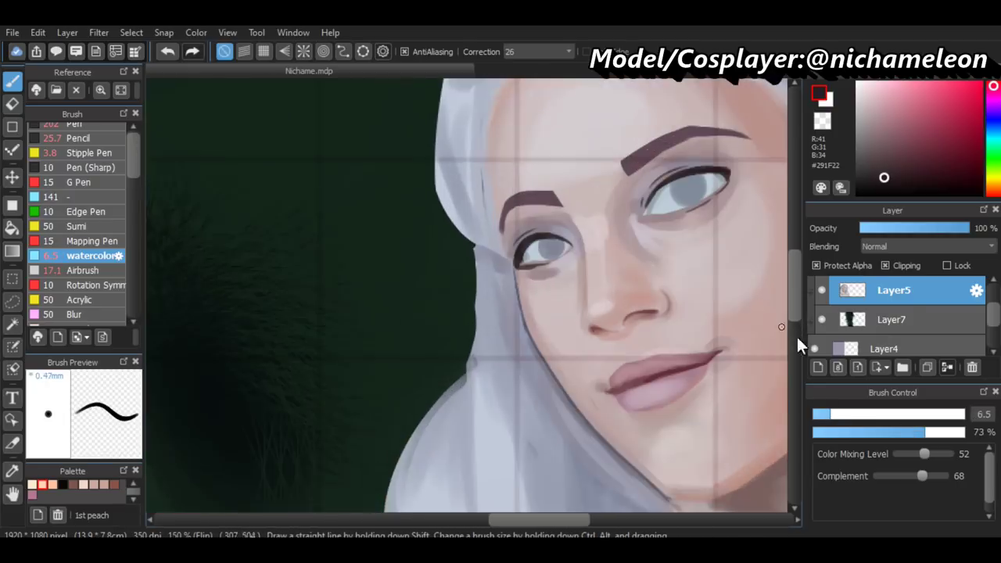
# Undo the last stroke and touch up around the eyes with sampled #97909B using a size 2.1 watercolor brush
pyautogui.moveTo(797, 339); pyautogui.dragTo(681, 351)
pyautogui.click(818, 414)
pyautogui.hotkey('ctrl', 'z')
pyautogui.keyDown('alt'); pyautogui.click(484, 224); pyautogui.keyUp('alt')
pyautogui.hotkey('ctrl', '-')
pyautogui.hotkey('ctrl', '-')
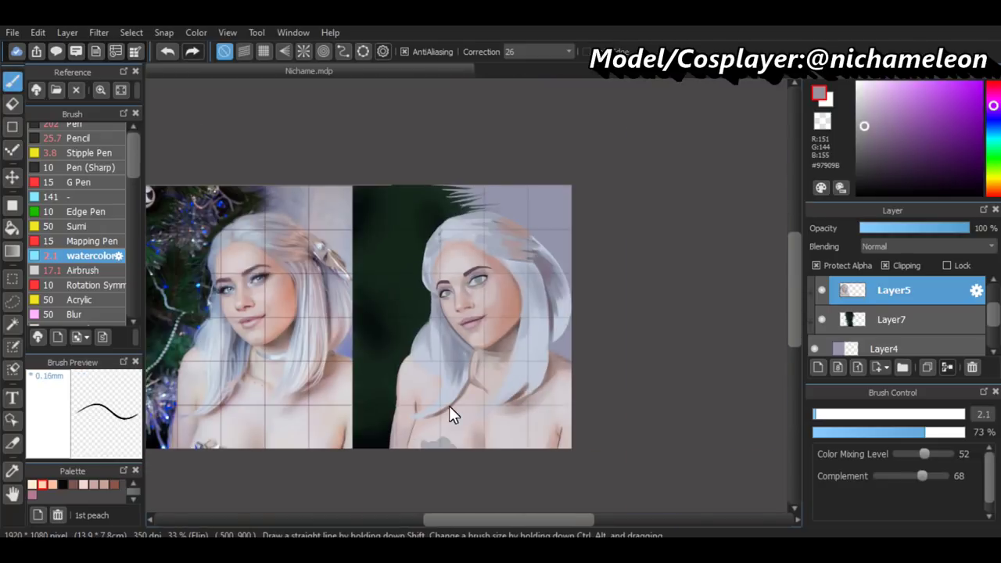
pyautogui.hotkey('ctrl', '-')
# Paint hair strands beside the cheek and temple on Layer5 with #CCCBD6, #AEB0BE and #A4A9B9 at size 17, plus #B9918B along the hairline
pyautogui.scroll(3, 431, 440)
pyautogui.keyDown('alt'); pyautogui.click(647, 358); pyautogui.keyUp('alt')
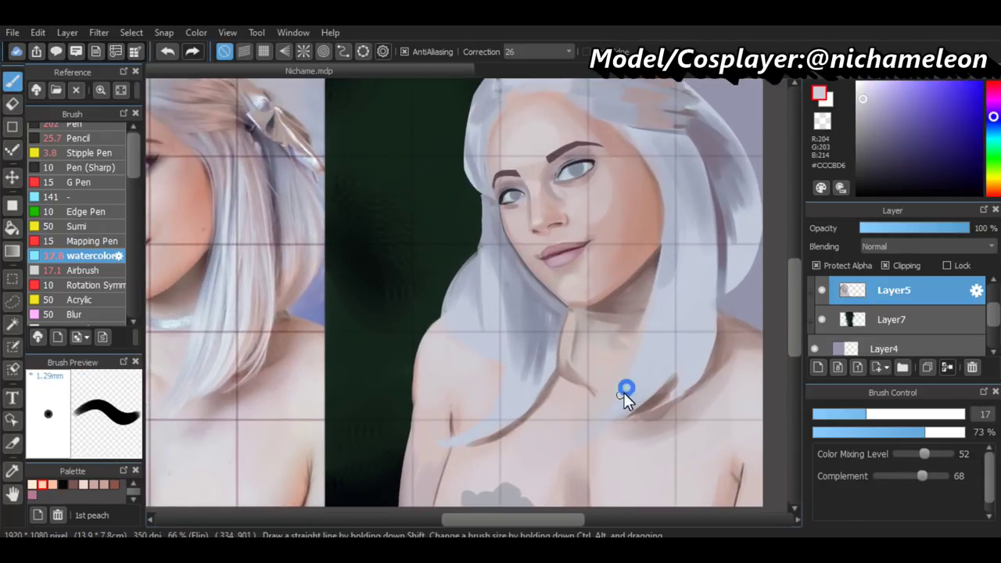
pyautogui.moveTo(655, 383); pyautogui.dragTo(667, 237)
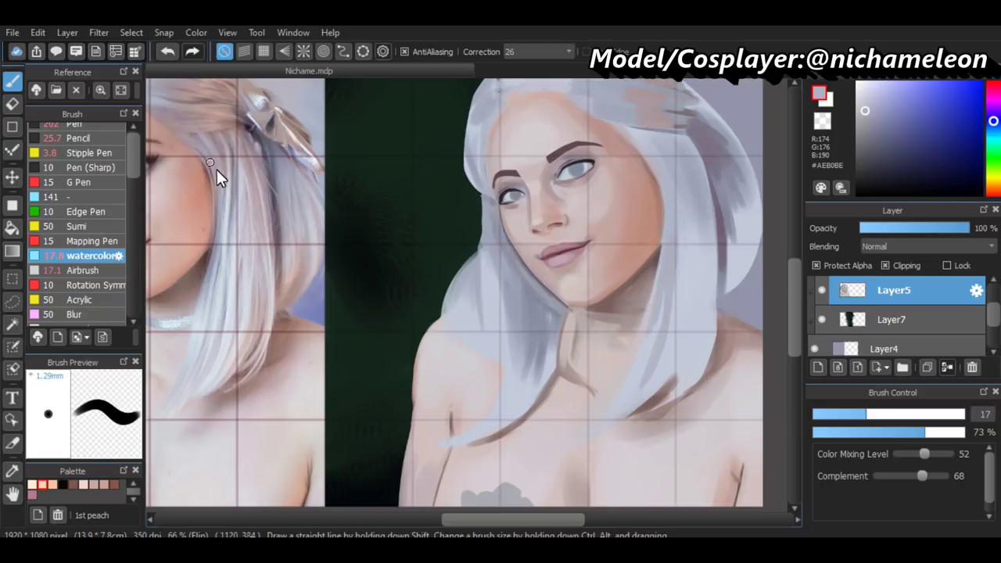
pyautogui.keyDown('alt'); pyautogui.click(209, 167); pyautogui.keyUp('alt')
pyautogui.keyDown('alt'); pyautogui.click(635, 137); pyautogui.keyUp('alt')
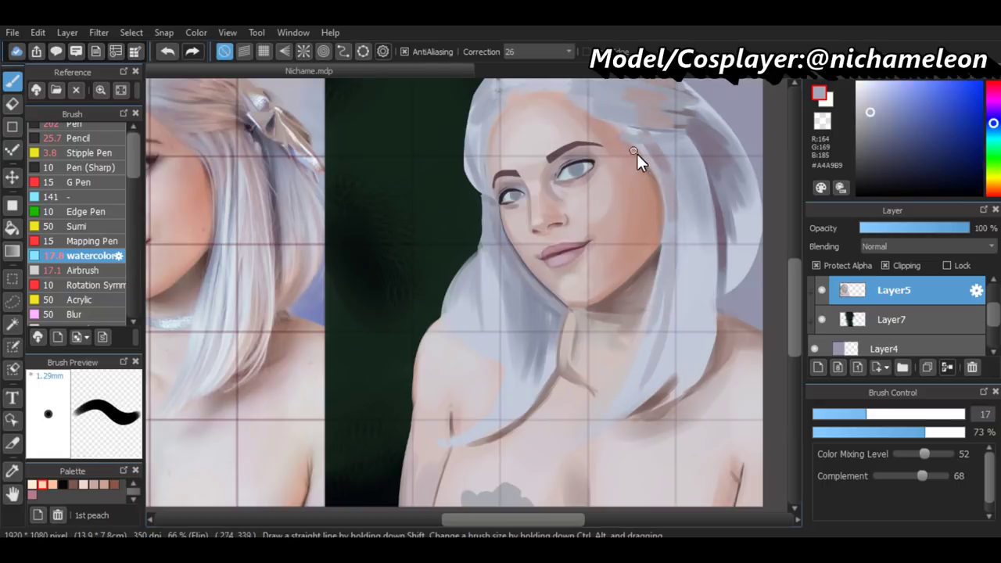
pyautogui.keyDown('alt'); pyautogui.click(607, 123); pyautogui.keyUp('alt')
pyautogui.scroll(-3, 684, 203)
pyautogui.scroll(5, 685, 204)
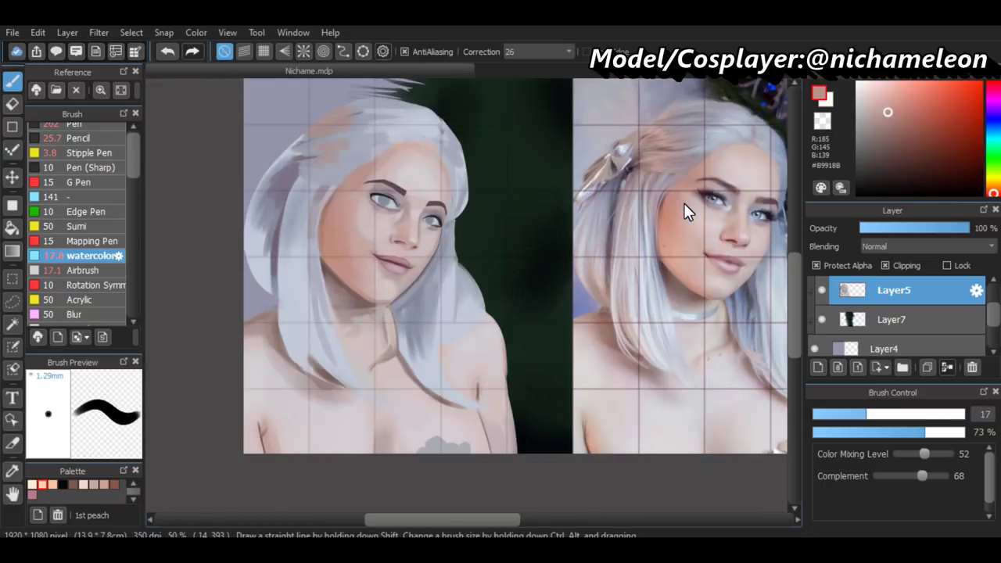
# Trim the edges of the eyebrows on Layer6 with a size 2.8 eraser at 100% opacity
pyautogui.click(818, 367)
pyautogui.press('e')
pyautogui.scroll(-2, 426, 302)
pyautogui.scroll(2, 589, 200)
pyautogui.scroll(-4, 534, 211)
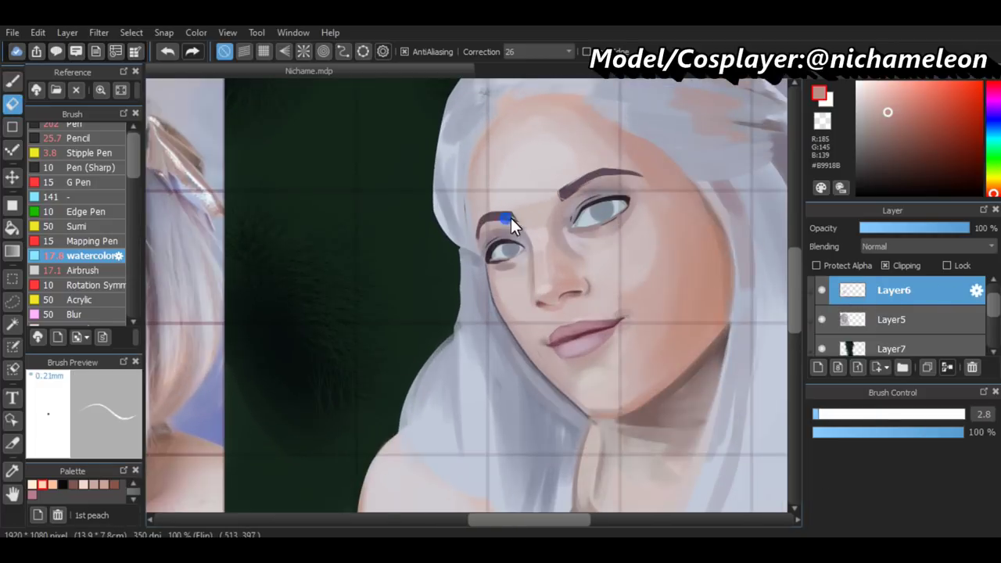
pyautogui.press('b')
pyautogui.scroll(2, 534, 359)
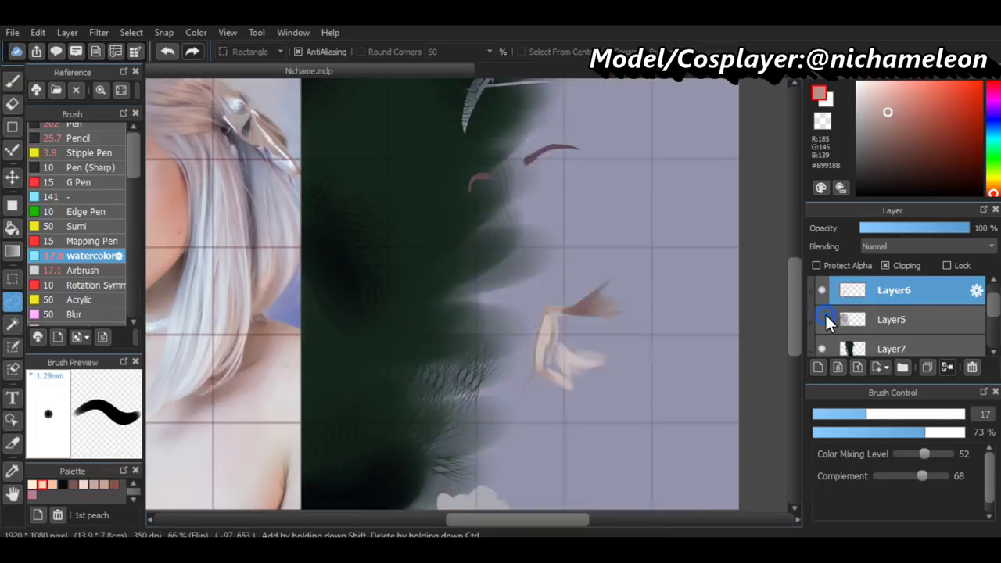
# Lasso the neck shading on Layer6 and copy it onto a layer of its own
pyautogui.scroll(-3, 825, 312)
pyautogui.press('m')
pyautogui.keyDown('ctrl'); pyautogui.click(817, 295); pyautogui.keyUp('ctrl')
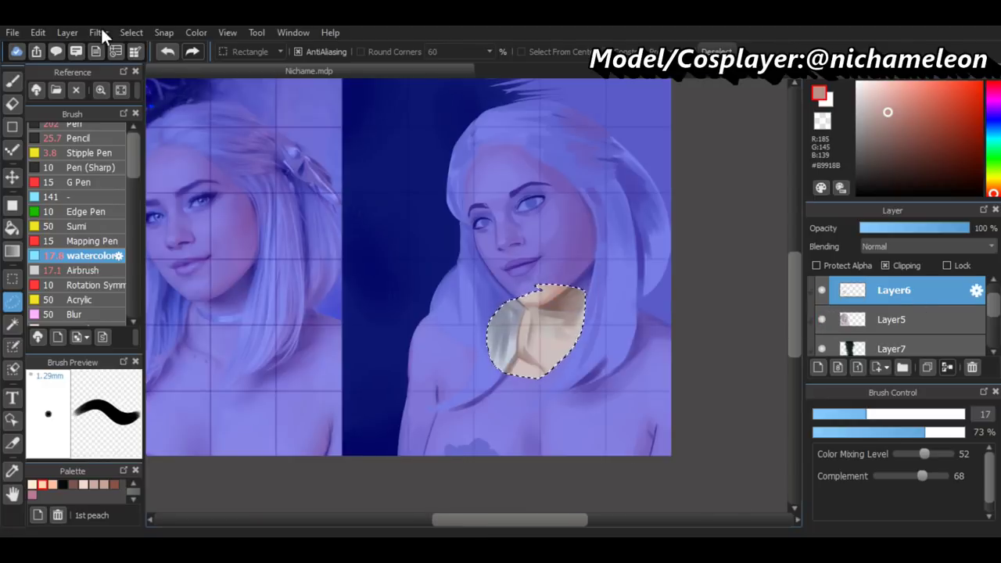
pyautogui.click(37, 32)
pyautogui.click(148, 150)
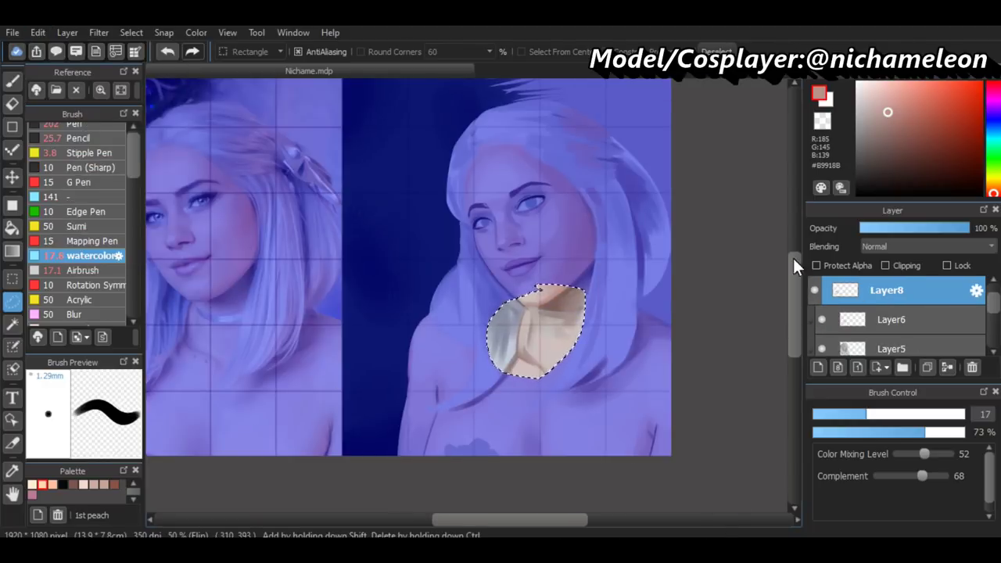
# Erase the original neck shading from Layer6 at size 49, merge Layer8 into Layer5 and clear the selection
pyautogui.scroll(1, 599, 356)
pyautogui.press('e')
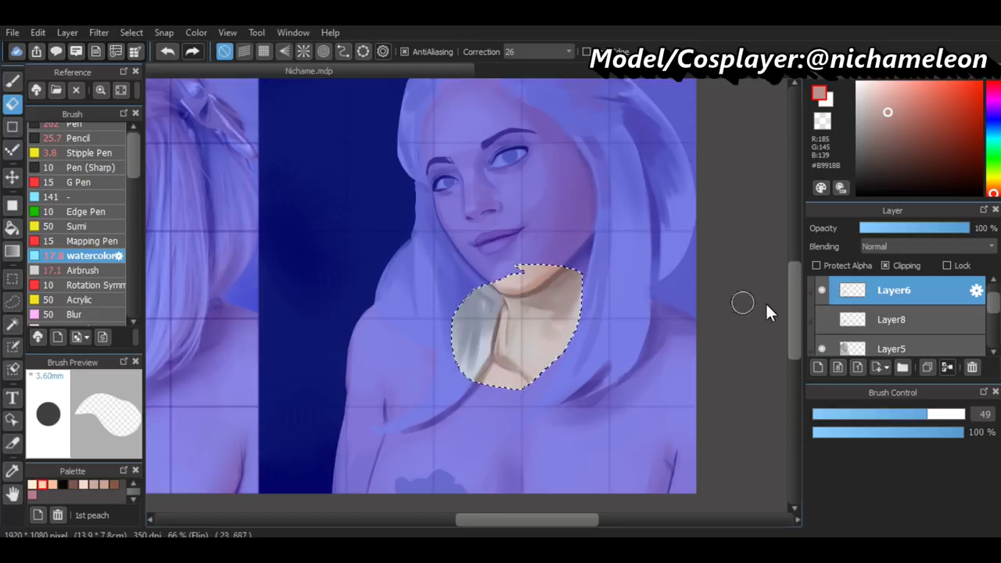
pyautogui.click(860, 319)
pyautogui.click(947, 367)
pyautogui.click(815, 265)
pyautogui.click(12, 278)
# Thin the inner eyebrow ends with a size 4.4 eraser and refine the near eye's lash line with sampled #2C2326 at size 2.8
pyautogui.scroll(-1, 550, 251)
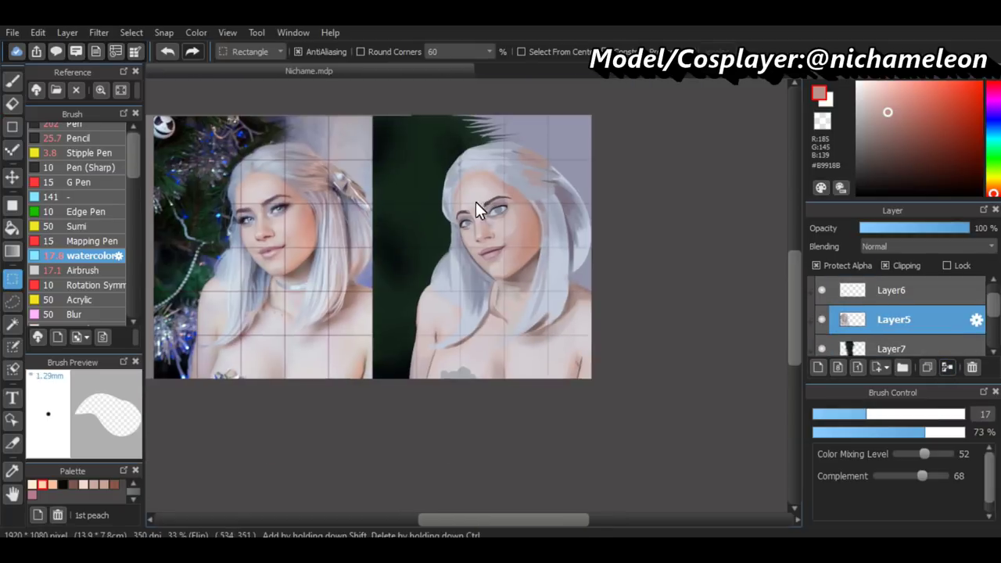
pyautogui.scroll(2, 476, 202)
pyautogui.scroll(3, 566, 227)
pyautogui.press('b')
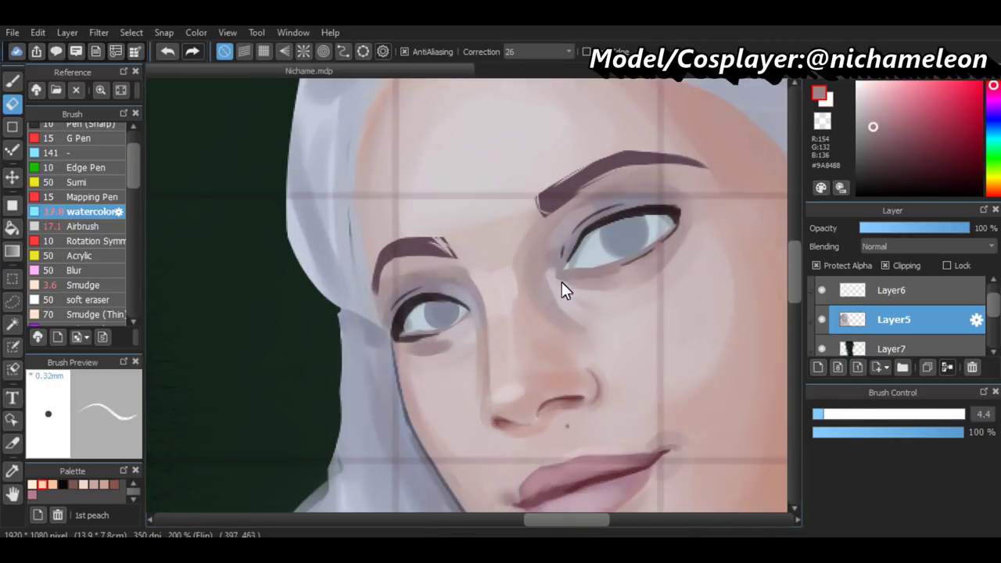
pyautogui.click(821, 414)
pyautogui.scroll(-3, 579, 274)
pyautogui.scroll(3, 562, 279)
pyautogui.keyDown('alt'); pyautogui.click(571, 250); pyautogui.keyUp('alt')
pyautogui.keyDown('alt'); pyautogui.click(574, 247); pyautogui.keyUp('alt')
pyautogui.scroll(-3, 616, 281)
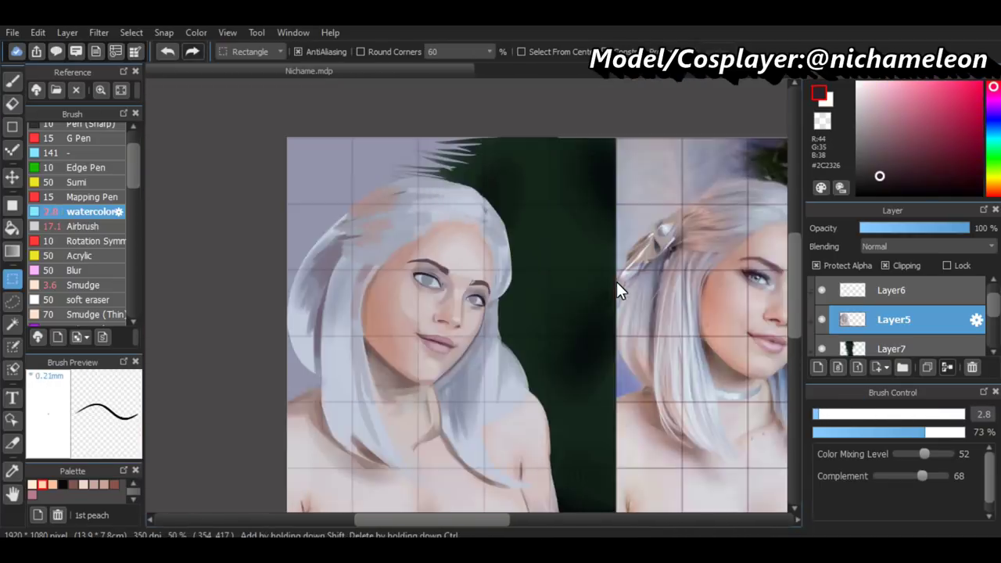
# Soften the skin at the near eye's inner corner on Layer5 with sampled #A29195 at size 7.4 and 15% opacity
pyautogui.scroll(2, 616, 281)
pyautogui.press('e')
pyautogui.scroll(2, 210, 262)
pyautogui.scroll(-2, 490, 460)
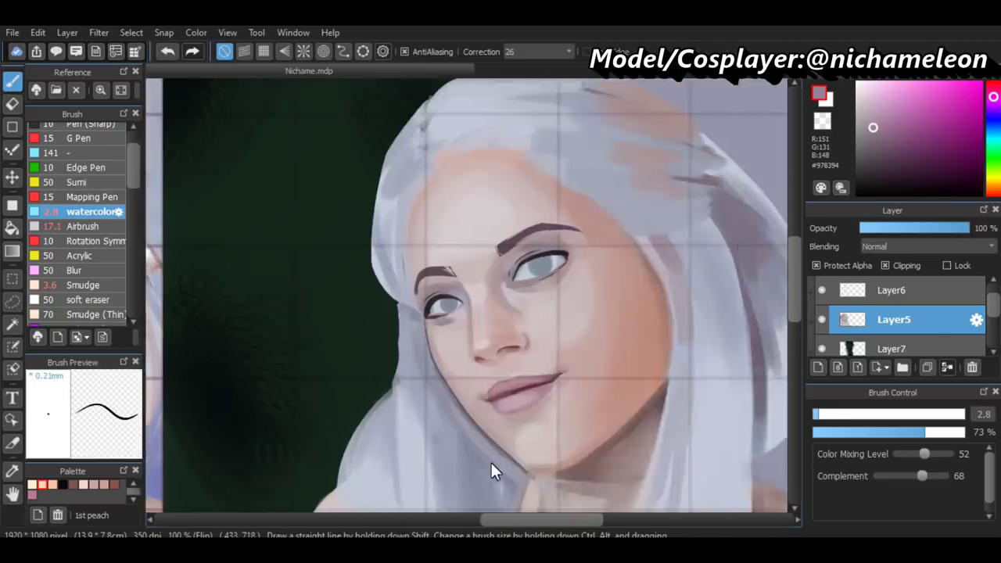
pyautogui.scroll(2, 565, 260)
pyautogui.hotkey('ctrl', 'z')
pyautogui.press('b')
pyautogui.scroll(-3, 468, 519)
pyautogui.scroll(2, 468, 519)
pyautogui.moveTo(454, 518)
pyautogui.mouseDown()
pyautogui.moveTo(510, 523)
pyautogui.moveTo(441, 520)
pyautogui.moveTo(557, 518)
pyautogui.mouseUp()
pyautogui.scroll(2, 500, 313)
pyautogui.click(833, 431)
pyautogui.keyDown('alt'); pyautogui.click(498, 302); pyautogui.keyUp('alt')
pyautogui.keyDown('ctrl'); pyautogui.keyDown('alt'); pyautogui.moveTo(402, 257); pyautogui.dragTo(397, 280); pyautogui.keyUp('alt'); pyautogui.keyUp('ctrl')
pyautogui.scroll(1, 410, 275)
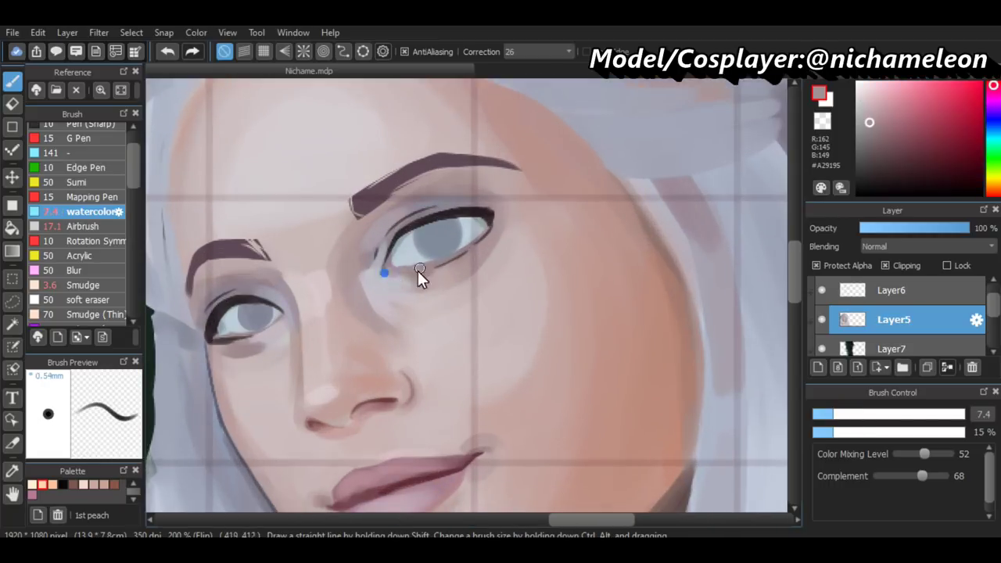
pyautogui.keyDown('alt'); pyautogui.click(385, 265); pyautogui.keyUp('alt')
pyautogui.hotkey('ctrl', 'z')
# Blend the skin tones around the eyes with sampled #B19D9F, using brush sizes 4 and 10.4 at 15% opacity
pyautogui.scroll(-3, 445, 477)
pyautogui.press('h')
pyautogui.press('h')
pyautogui.scroll(1, 443, 462)
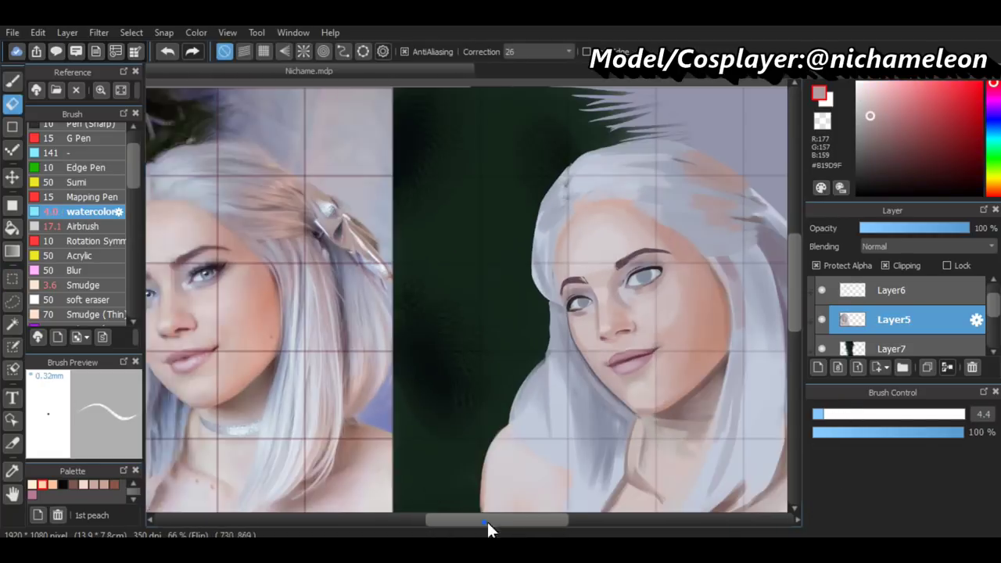
pyautogui.moveTo(424, 519); pyautogui.dragTo(446, 519)
pyautogui.press('m')
pyautogui.click(11, 82)
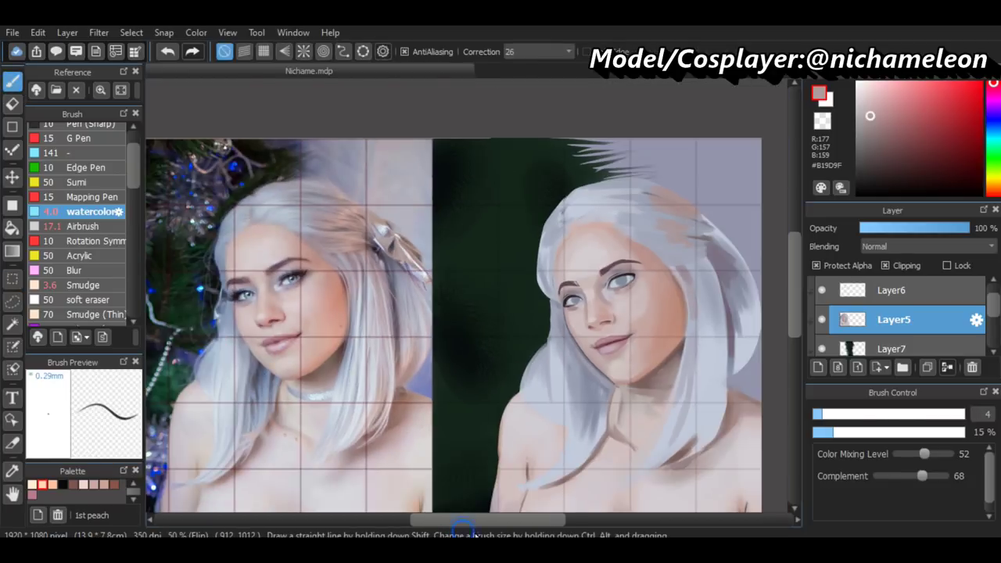
pyautogui.scroll(1, 593, 290)
pyautogui.keyDown('ctrl'); pyautogui.keyDown('alt'); pyautogui.moveTo(593, 290); pyautogui.dragTo(600, 299); pyautogui.keyUp('alt'); pyautogui.keyUp('ctrl')
pyautogui.scroll(-3, 675, 359)
pyautogui.scroll(3, 675, 359)
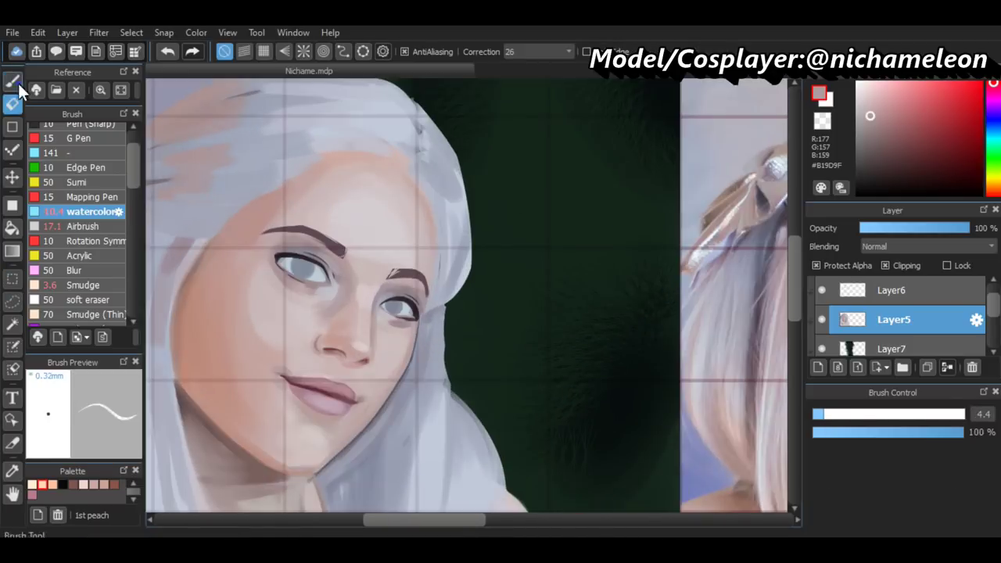
# Soften the shadow edge along the jaw with sampled #BB9084 at size 10.4 and 15% opacity
pyautogui.scroll(-3, 338, 291)
pyautogui.press('m')
pyautogui.scroll(1, 700, 355)
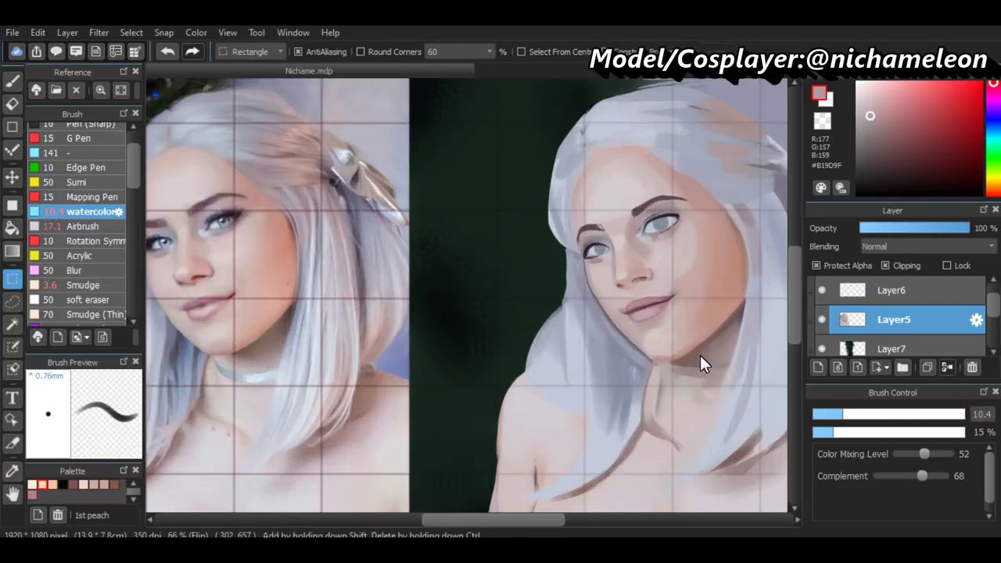
pyautogui.press('b')
pyautogui.scroll(1, 589, 392)
pyautogui.hotkey('ctrl', 'z')
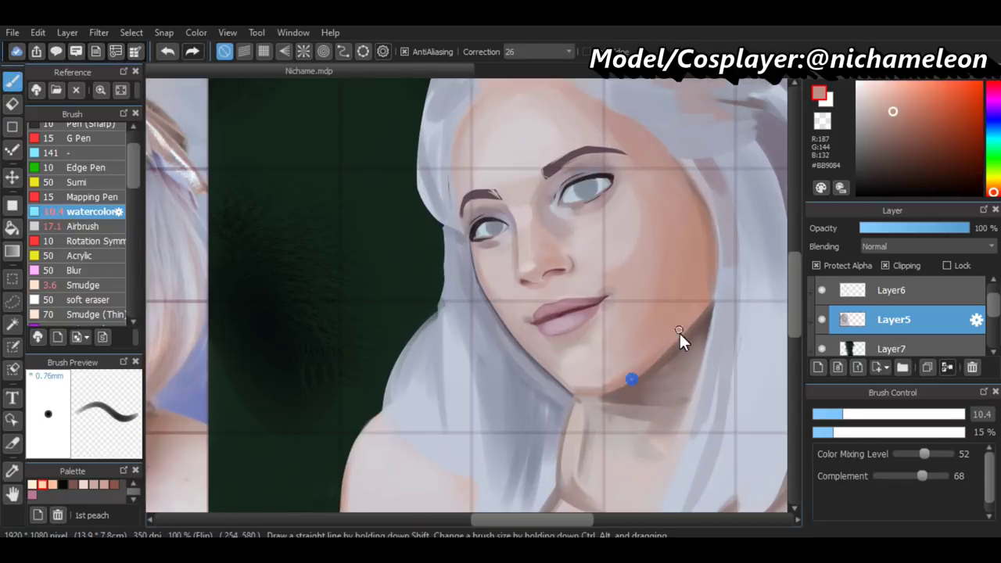
pyautogui.scroll(-1, 662, 356)
pyautogui.press('e')
pyautogui.press('e')
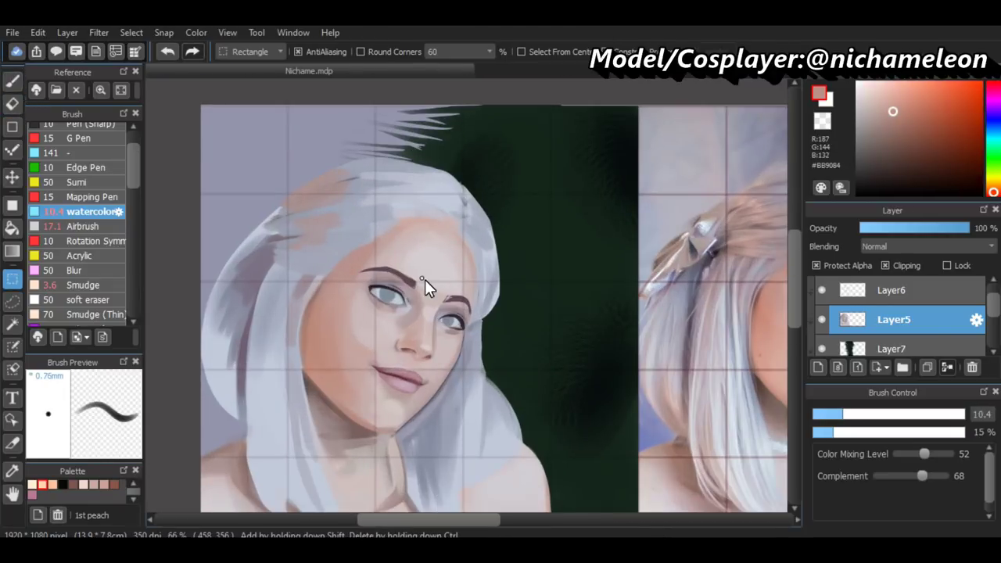
# Paint hair strands at the near temple and behind the cheek with sampled #7A7182 and #B0B8C9 at size 10.4
pyautogui.keyDown('alt'); pyautogui.click(381, 493); pyautogui.keyUp('alt')
pyautogui.press('h')
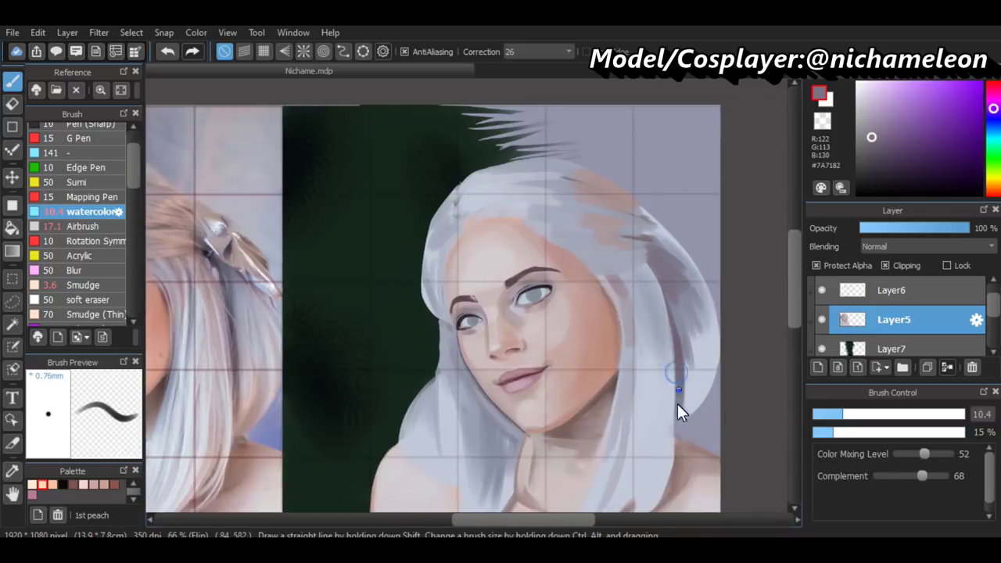
pyautogui.keyDown('alt'); pyautogui.click(603, 279); pyautogui.keyUp('alt')
pyautogui.keyDown('alt'); pyautogui.click(617, 275); pyautogui.keyUp('alt')
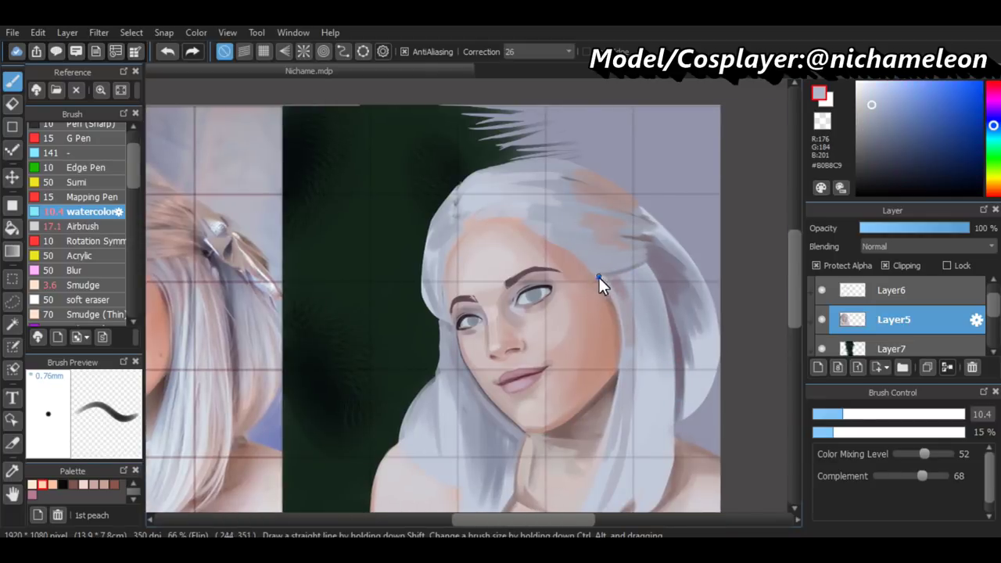
pyautogui.keyDown('alt'); pyautogui.click(659, 275); pyautogui.keyUp('alt')
# Paint the dark gap where the hair is gathered with sampled #231720 at size 6.5 and 80% opacity
pyautogui.keyDown('alt'); pyautogui.click(275, 273); pyautogui.keyUp('alt')
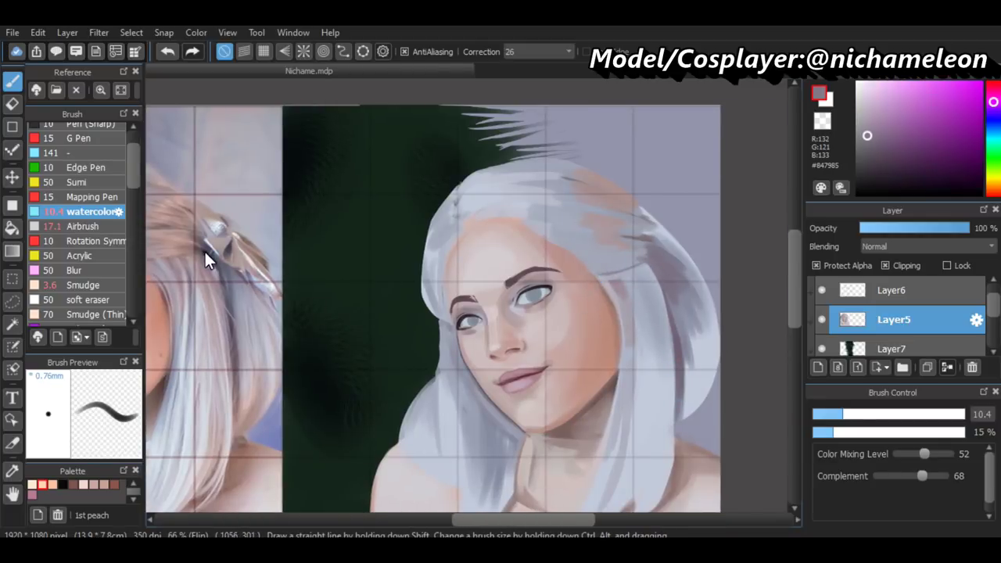
pyautogui.click(935, 432)
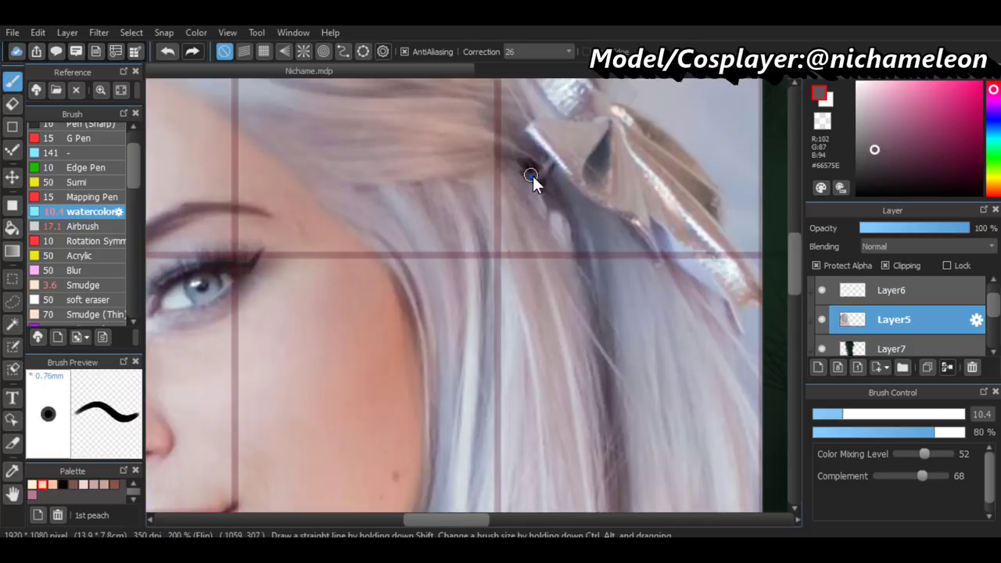
pyautogui.click(820, 414)
pyautogui.keyDown('alt'); pyautogui.click(657, 268); pyautogui.keyUp('alt')
pyautogui.scroll(2, 657, 268)
pyautogui.click(831, 413)
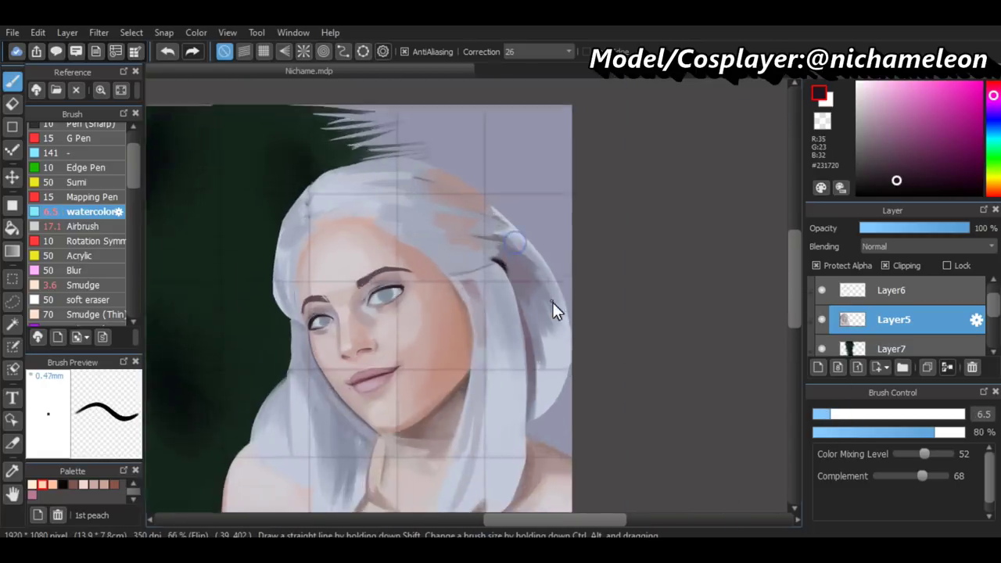
pyautogui.scroll(-3, 553, 303)
pyautogui.scroll(1, 553, 303)
pyautogui.scroll(3, 552, 311)
# Build up the hair along the hairline and crown with sampled #B6BDCC at size 19 and 80% opacity
pyautogui.keyDown('alt'); pyautogui.click(237, 236); pyautogui.keyUp('alt')
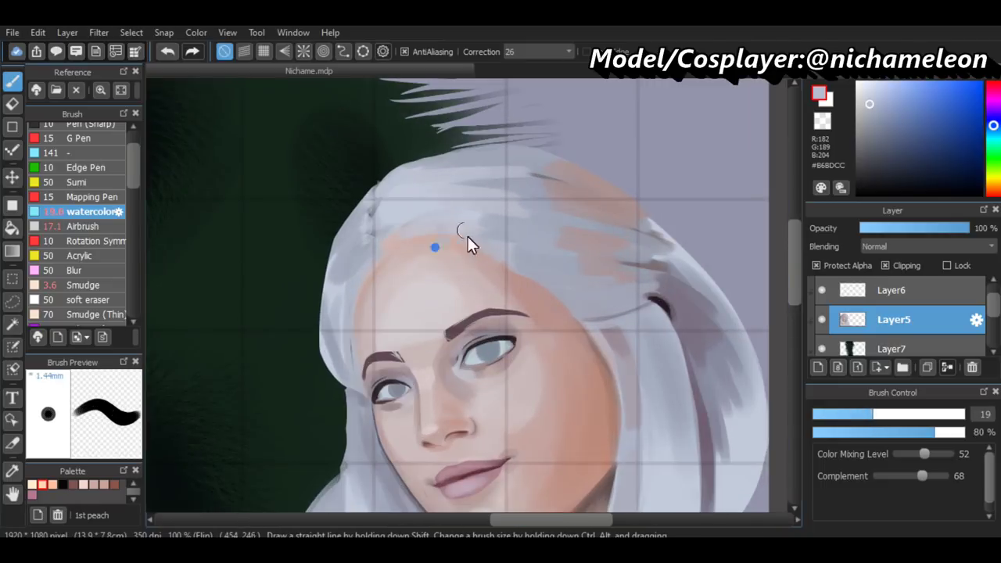
pyautogui.keyDown('alt'); pyautogui.click(447, 247); pyautogui.keyUp('alt')
pyautogui.scroll(-1, 493, 261)
pyautogui.scroll(1, 518, 240)
pyautogui.scroll(-3, 518, 240)
pyautogui.scroll(3, 613, 300)
pyautogui.keyDown('alt'); pyautogui.click(588, 230); pyautogui.keyUp('alt')
pyautogui.scroll(-3, 603, 290)
pyautogui.scroll(3, 603, 290)
pyautogui.scroll(2, 577, 445)
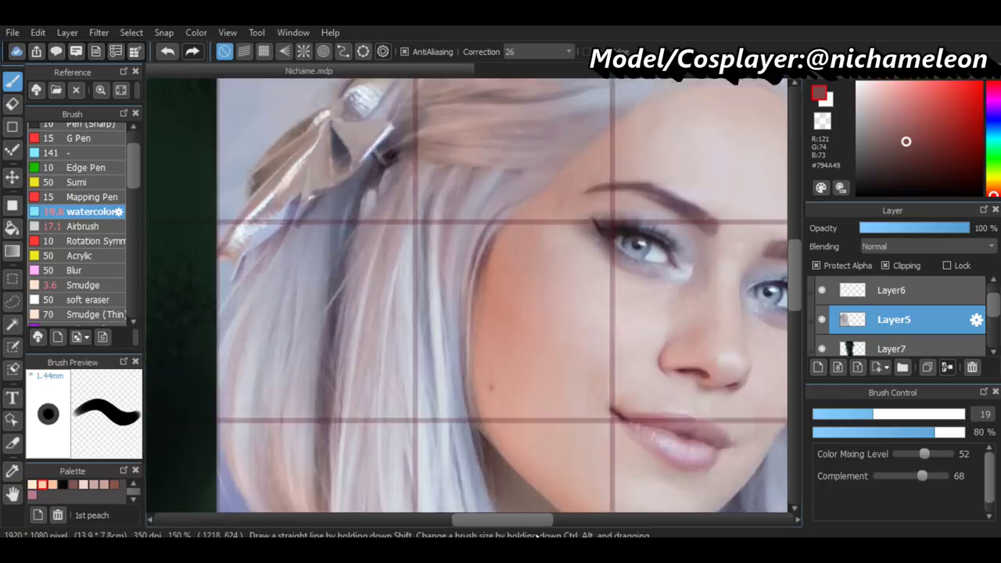
# Define the nostrils and underside of the nose with sampled #80463D and #C1ABA9 at size 5.4
pyautogui.keyDown('alt'); pyautogui.click(418, 422); pyautogui.keyUp('alt')
pyautogui.scroll(-4, 409, 405)
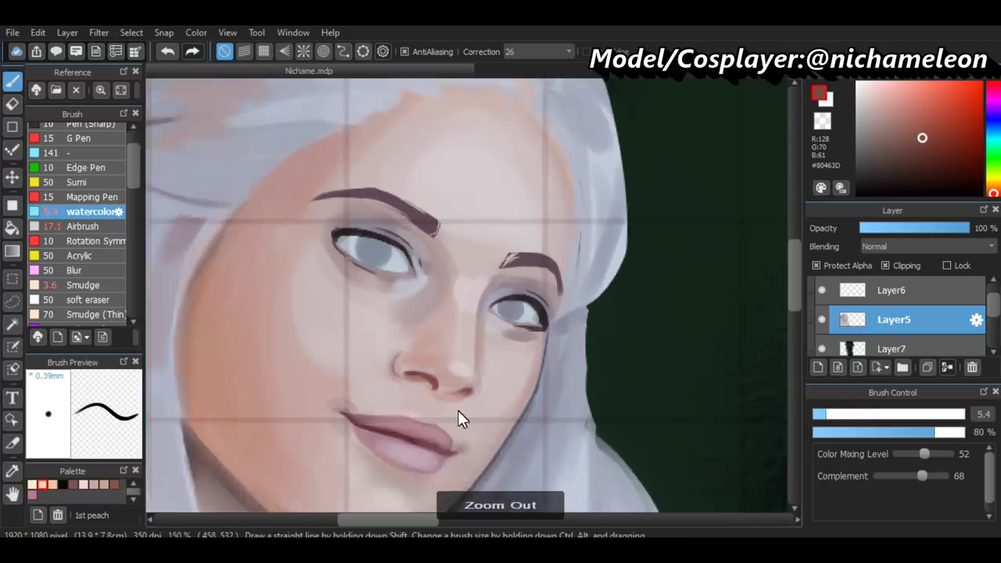
pyautogui.press('h')
pyautogui.scroll(3, 640, 379)
pyautogui.keyDown('alt'); pyautogui.click(628, 389); pyautogui.keyUp('alt')
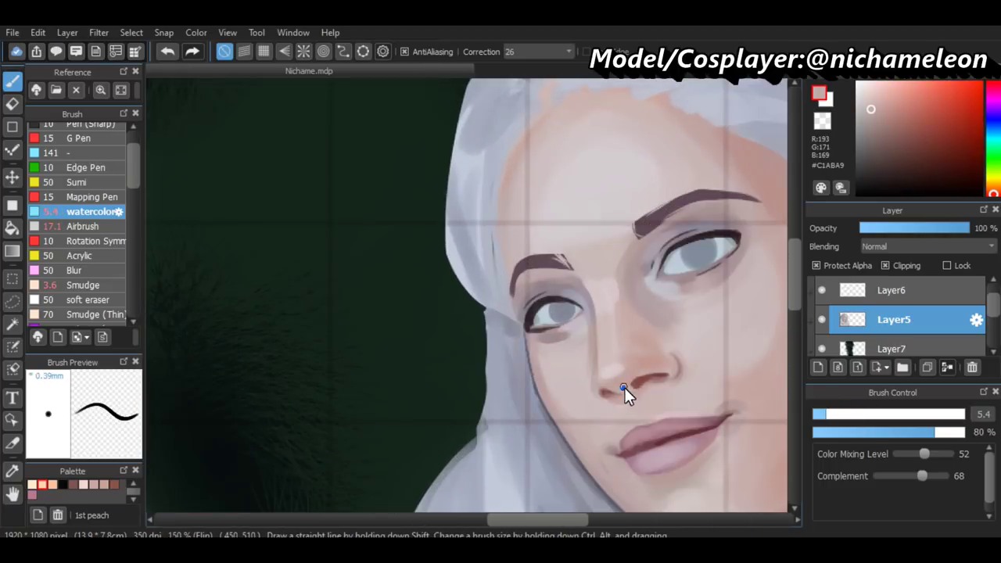
pyautogui.scroll(-2, 497, 521)
pyautogui.scroll(2, 485, 427)
pyautogui.scroll(-2, 485, 427)
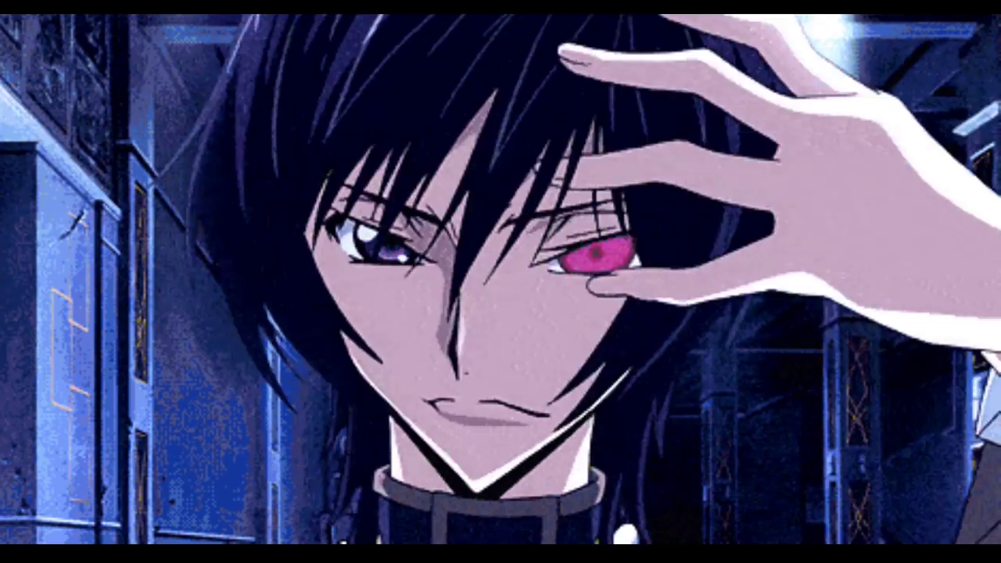
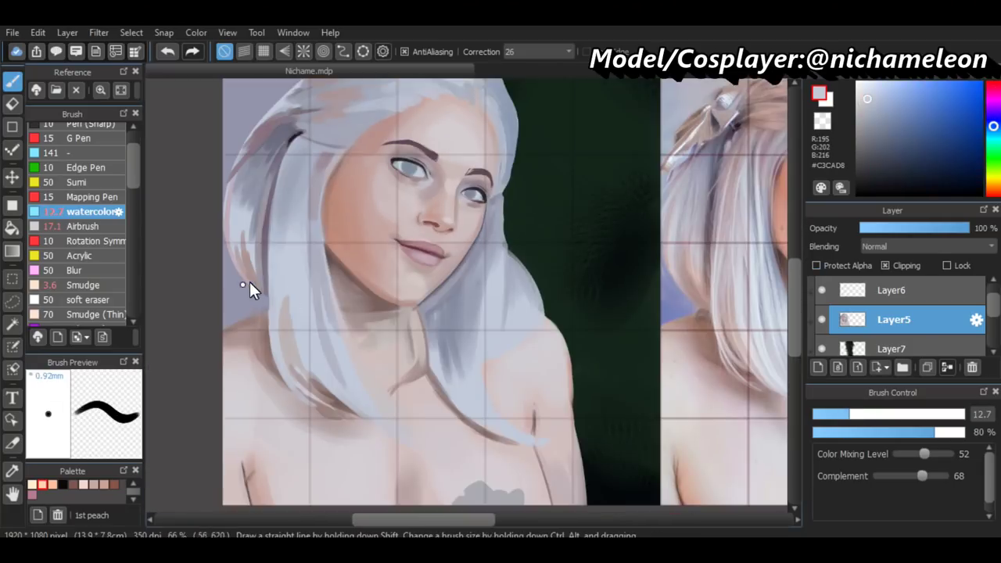
# Paint the outer hair ends with sampled #A98F8C and #BAC1CF at size 12.7 and turn on Protect Alpha for Layer5
pyautogui.keyDown('alt'); pyautogui.click(249, 282); pyautogui.keyUp('alt')
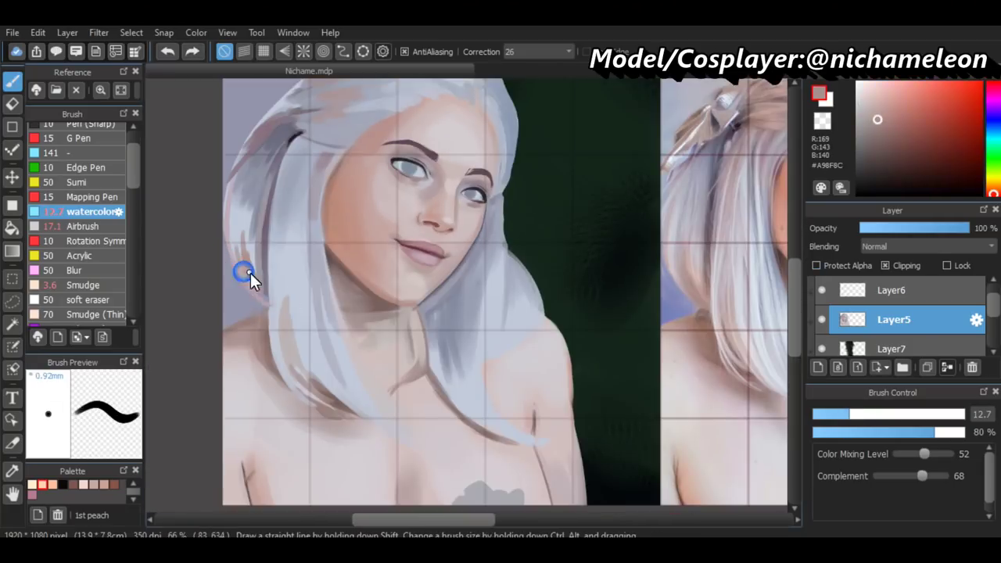
pyautogui.keyDown('alt'); pyautogui.click(269, 274); pyautogui.keyUp('alt')
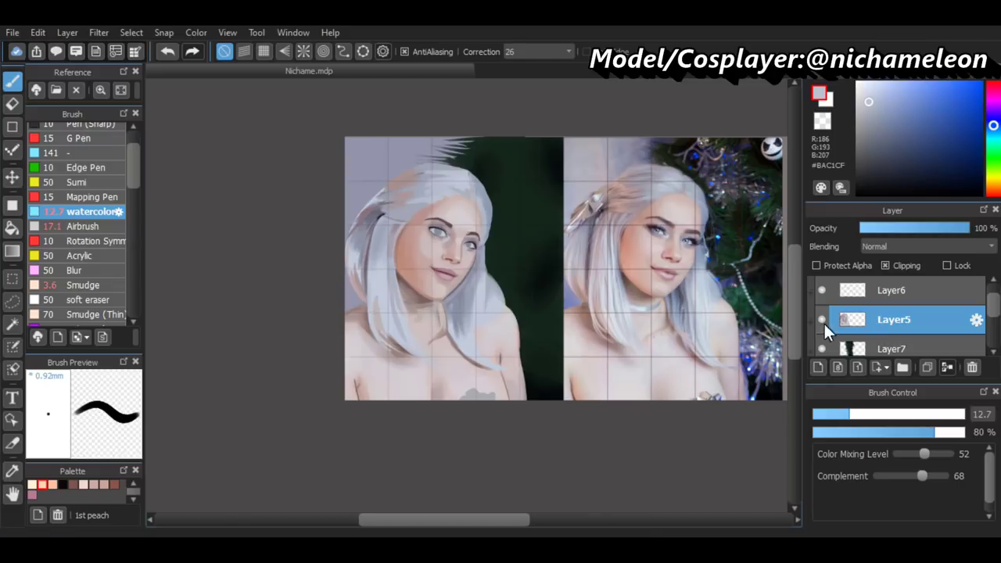
pyautogui.click(817, 265)
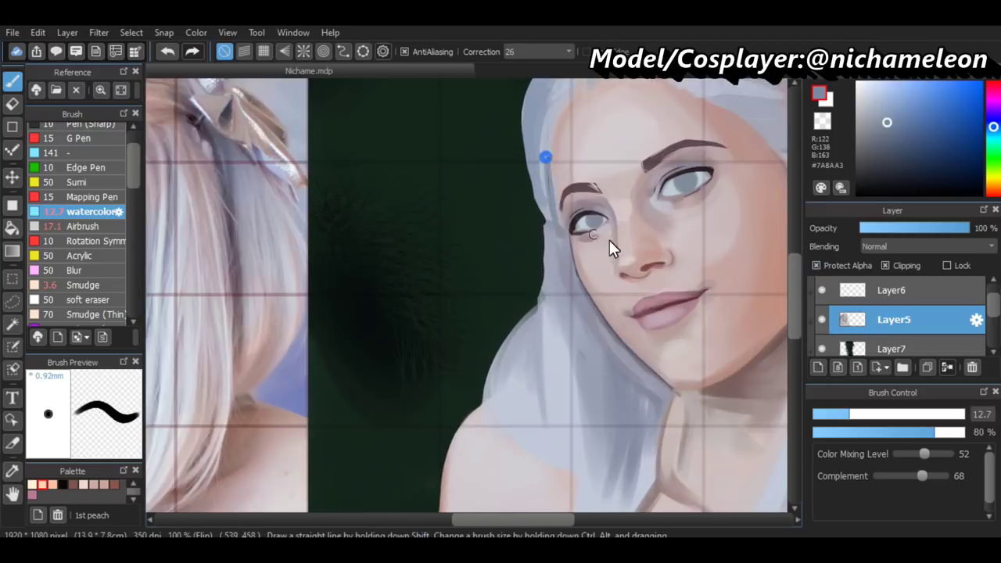
# Shade the hair beside the far temple with #9EA5B6 at size 12.7 and trim its edge with a size 6.1 eraser
pyautogui.hotkey('ctrl', 'z')
pyautogui.hotkey('ctrl', '-')
pyautogui.hotkey('ctrl', '-')
pyautogui.hotkey('ctrl', '+')
pyautogui.hotkey('ctrl', '+')
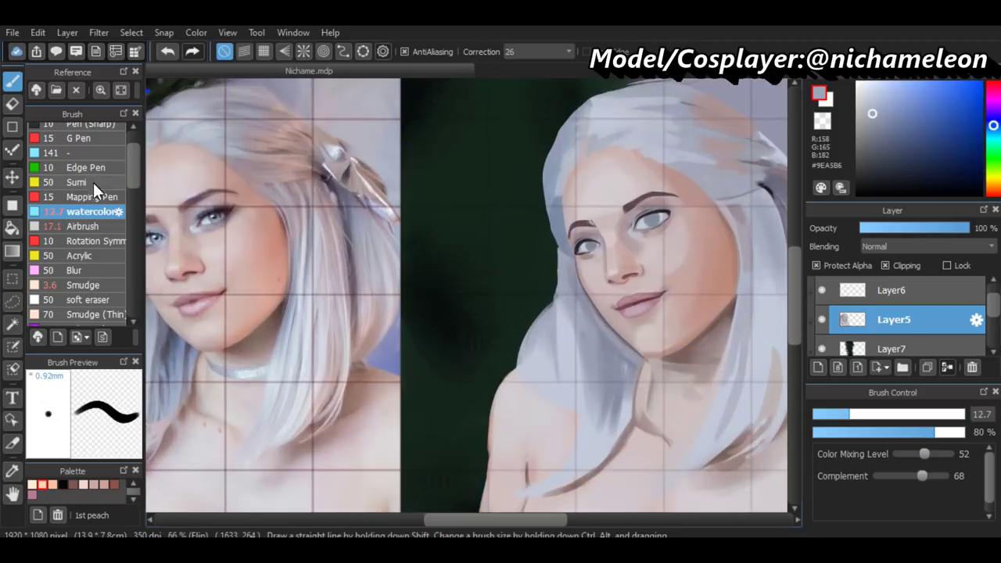
pyautogui.press('e')
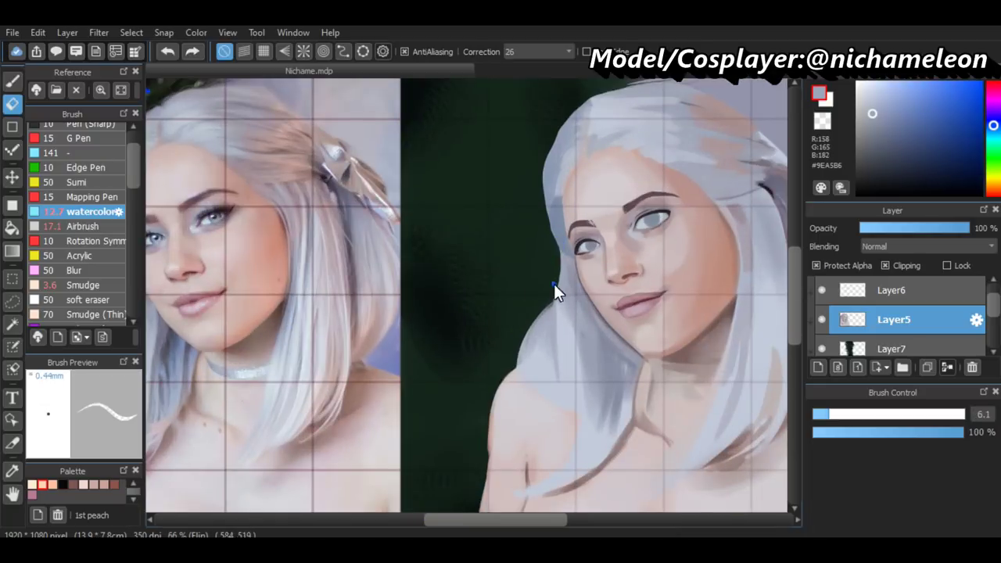
pyautogui.hotkey('ctrl', '-')
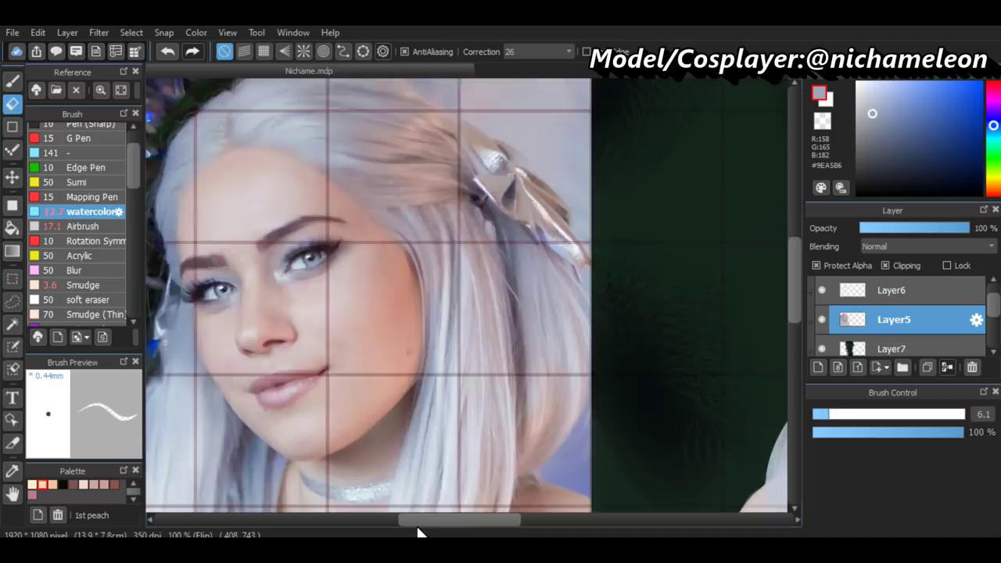
# Undo the last stroke and darken the near eye's outer corner with sampled #2B2326 at size 3.8
pyautogui.moveTo(417, 520); pyautogui.dragTo(525, 520)
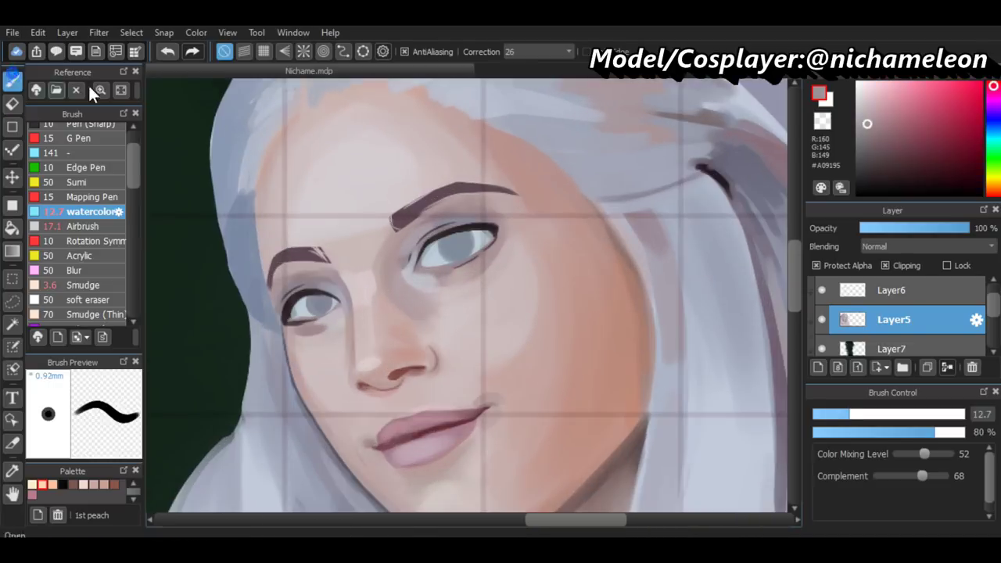
pyautogui.hotkey('ctrl', 'z')
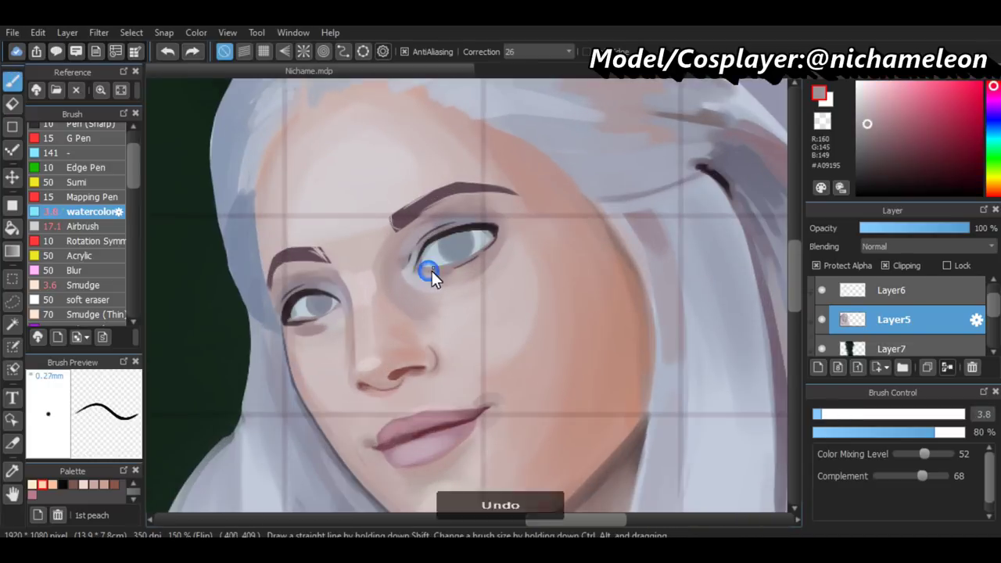
pyautogui.keyDown('alt'); pyautogui.click(485, 233); pyautogui.keyUp('alt')
pyautogui.hotkey('ctrl', '-')
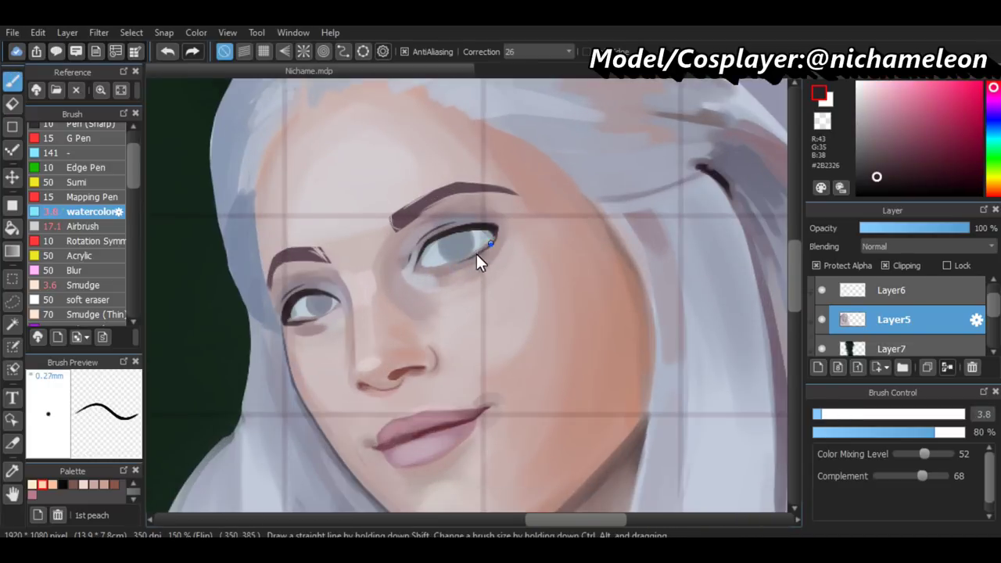
pyautogui.hotkey('ctrl', '-')
# Shade the near eye's iris with #808C9B at size 3.8, undoing the last dab
pyautogui.hotkey('ctrl', '+')
pyautogui.hotkey('ctrl', '+')
pyautogui.hotkey('ctrl', '+')
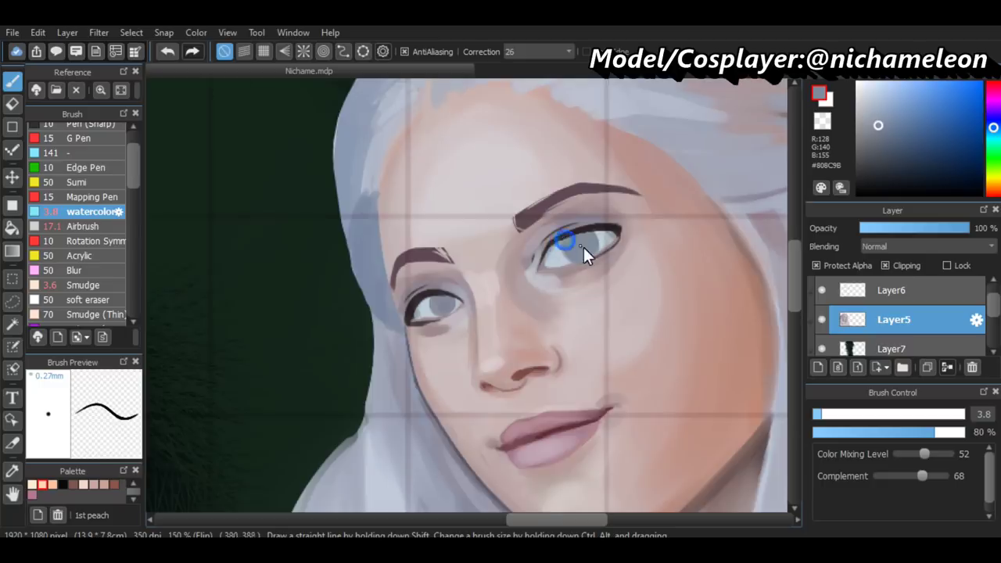
pyautogui.hotkey('ctrl', '+')
pyautogui.hotkey('ctrl', '+')
pyautogui.keyDown('alt'); pyautogui.click(440, 223); pyautogui.keyUp('alt')
pyautogui.click(449, 255)
pyautogui.hotkey('ctrl', 'z')
# Refine the whites and corners of both eyes with sampled tones including #BEBECA at size 3.8
pyautogui.hotkey('ctrl', '-')
pyautogui.hotkey('ctrl', '+')
pyautogui.hotkey('ctrl', '+')
pyautogui.hotkey('ctrl', '+')
pyautogui.keyDown('alt'); pyautogui.click(517, 313); pyautogui.keyUp('alt')
pyautogui.hotkey('ctrl', '-')
pyautogui.keyDown('alt'); pyautogui.click(420, 302); pyautogui.keyUp('alt')
pyautogui.hotkey('ctrl', '+')
pyautogui.hotkey('ctrl', '-')
pyautogui.hotkey('ctrl', '+')
pyautogui.hotkey('ctrl', '-')
pyautogui.hotkey('ctrl', '+')
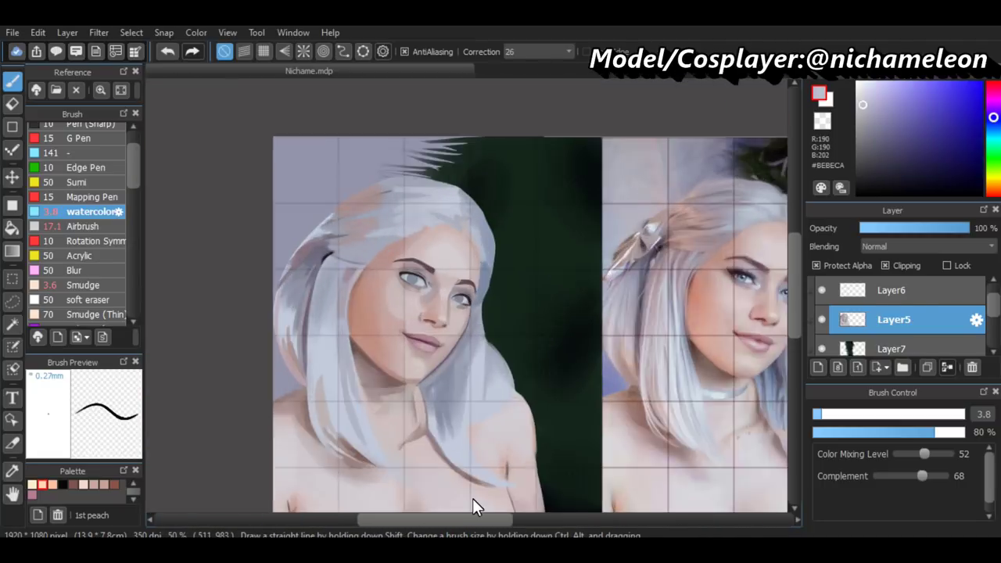
# Refine the far eye's inner corner with fine #6F7884 strokes at size 1 and 80% opacity
pyautogui.hotkey('ctrl', '+')
pyautogui.hotkey('ctrl', '+')
pyautogui.hscroll(-5, 589, 299)
pyautogui.moveTo(590, 299); pyautogui.dragTo(545, 295)
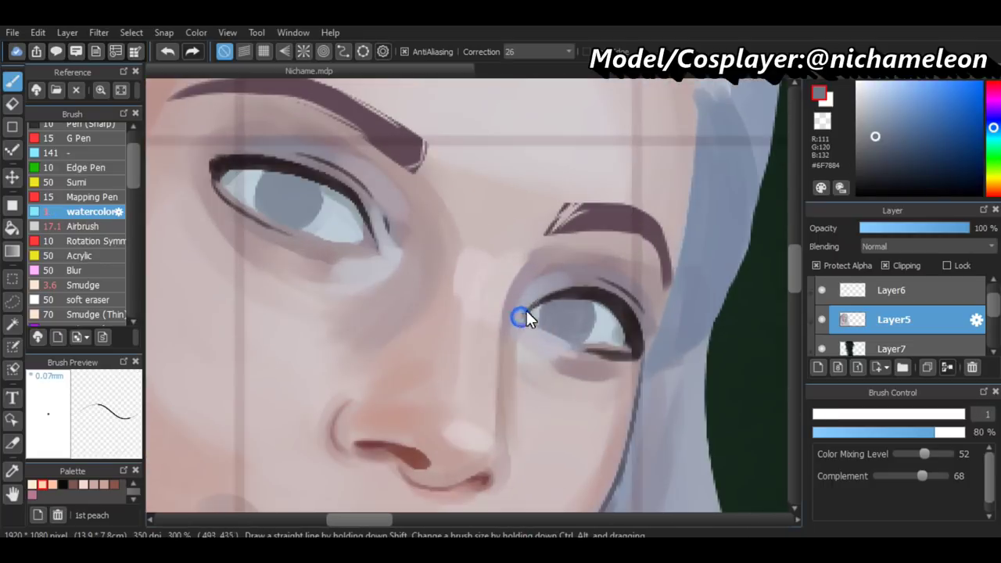
pyautogui.hotkey('ctrl', '-')
pyautogui.hotkey('ctrl', '+')
pyautogui.hotkey('ctrl', '-')
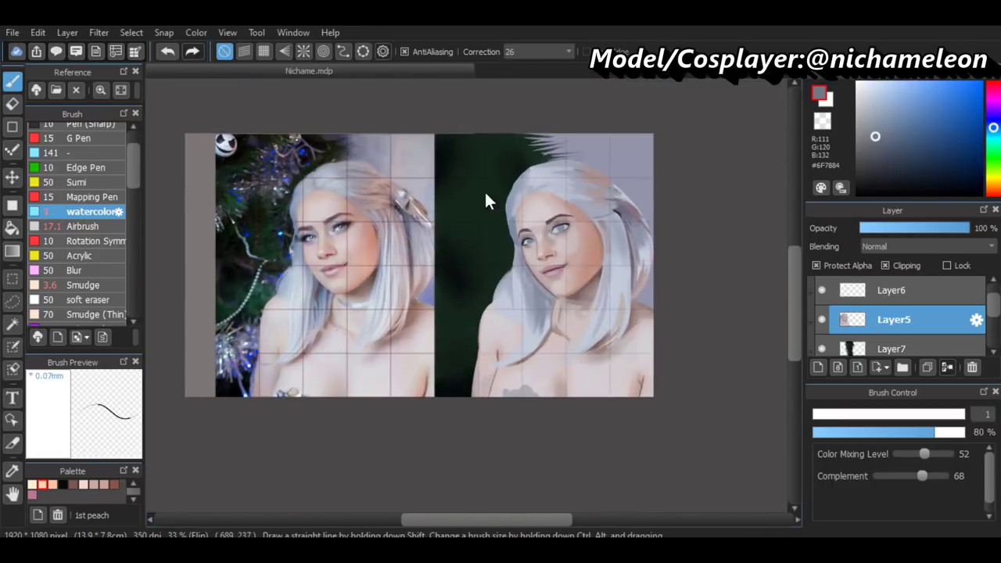
# Thicken the near eye's upper lash line with sampled #2B2223 at size 7.9
pyautogui.hotkey('ctrl', '+')
pyautogui.hotkey('ctrl', '+')
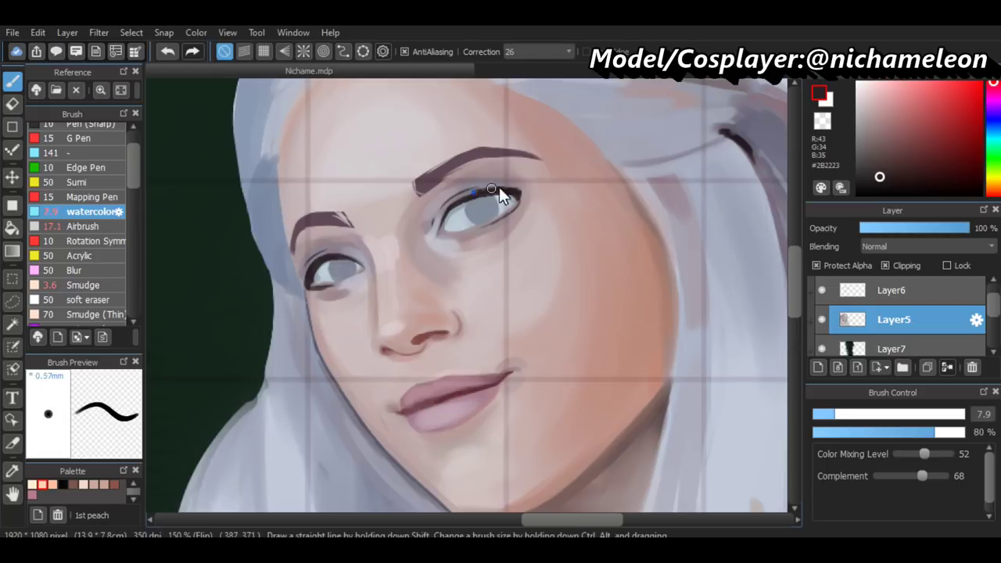
pyautogui.hotkey('ctrl', '-')
pyautogui.hotkey('ctrl', '+')
# Refine the far eye's lower lash line and lower white with #3B3642 and #9097A6 at size 2.8
pyautogui.hscroll(-5, 461, 313)
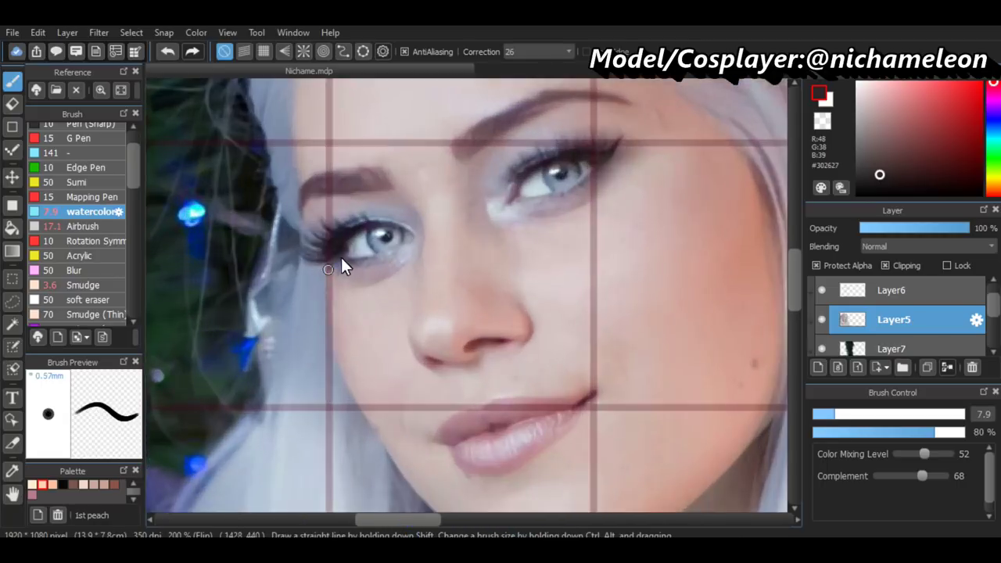
pyautogui.hscroll(5, 342, 264)
pyautogui.click(827, 413)
pyautogui.hotkey('ctrl', '+')
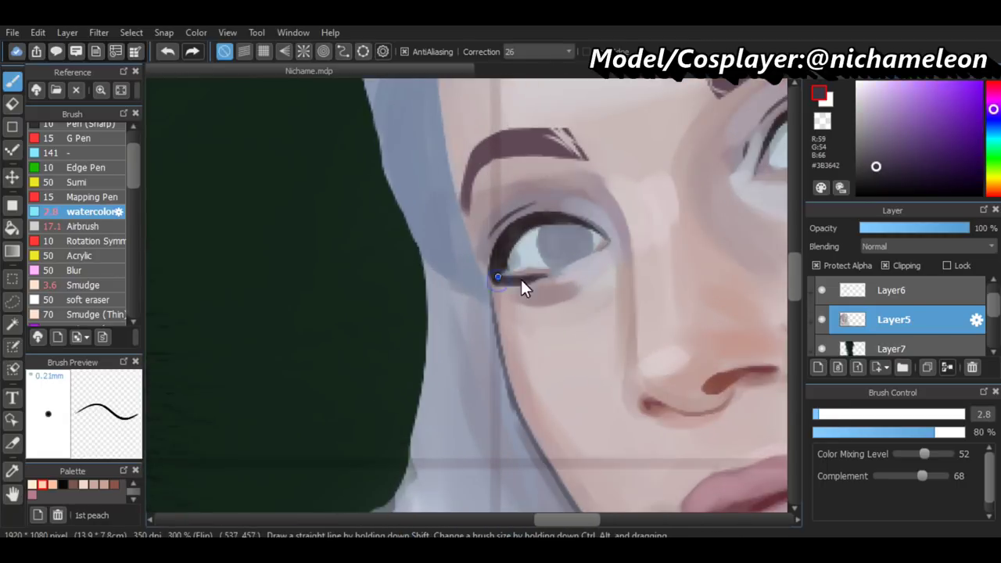
pyautogui.hscroll(-5, 521, 279)
pyautogui.hotkey('ctrl', '-')
pyautogui.hscroll(5, 393, 312)
pyautogui.hotkey('ctrl', '+')
pyautogui.hotkey('ctrl', '+')
pyautogui.keyDown('alt'); pyautogui.click(393, 266); pyautogui.keyUp('alt')
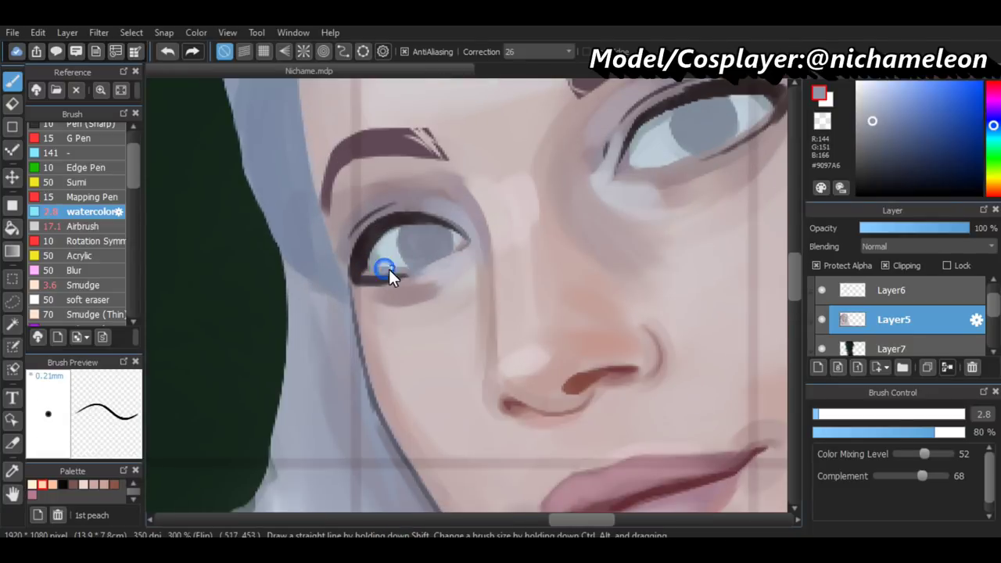
# Darken the eyes' lash lines with sampled dark tones #312531 and #3C3134 at size 2.8
pyautogui.hotkey('ctrl', '-')
pyautogui.hotkey('ctrl', '-')
pyautogui.hscroll(5, 506, 203)
pyautogui.hotkey('ctrl', '+')
pyautogui.keyDown('alt'); pyautogui.click(714, 260); pyautogui.keyUp('alt')
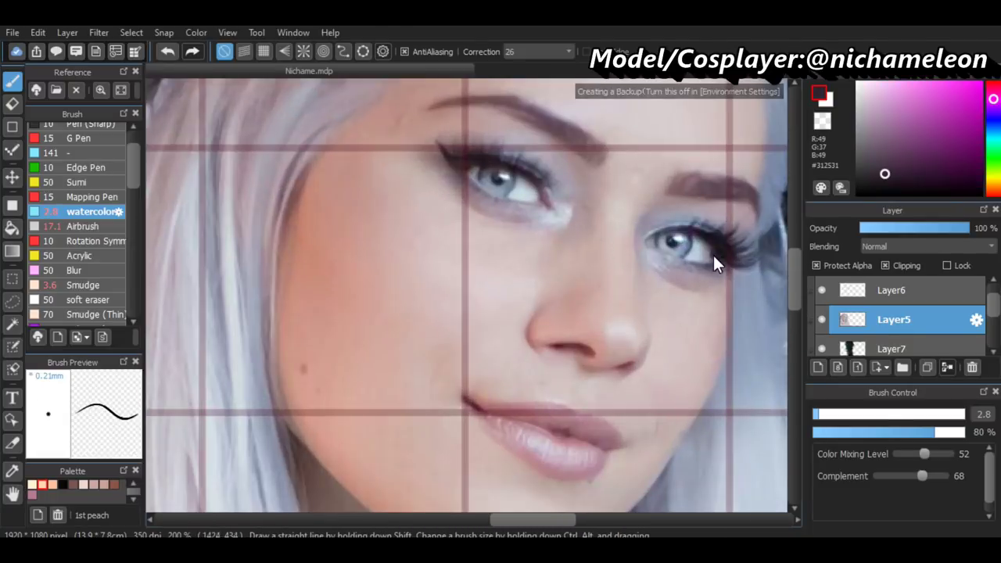
pyautogui.hscroll(-5, 508, 277)
pyautogui.hotkey('ctrl', '-')
pyautogui.hotkey('ctrl', '-')
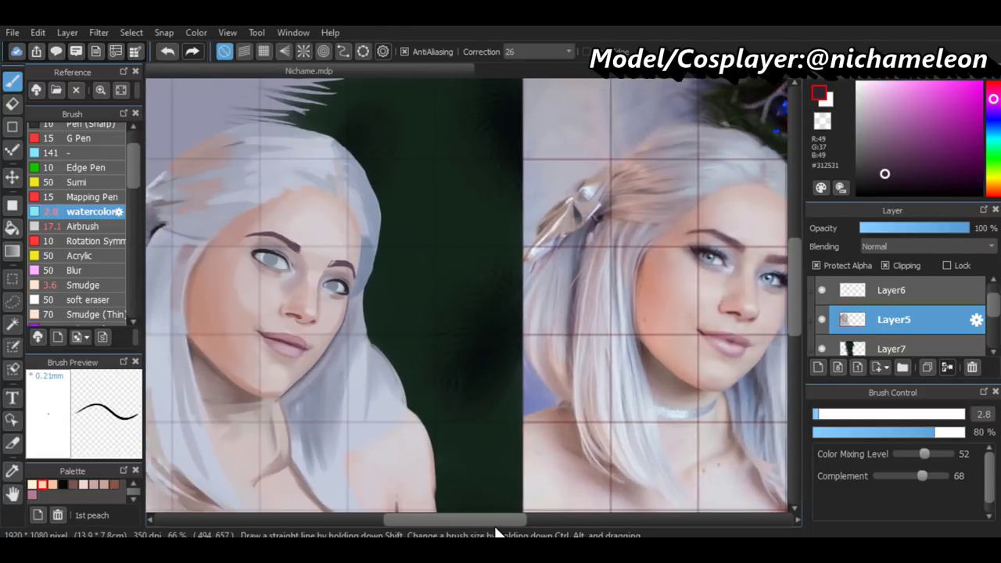
pyautogui.hotkey('ctrl', '+')
pyautogui.hotkey('ctrl', '+')
pyautogui.keyDown('alt'); pyautogui.click(226, 205); pyautogui.keyUp('alt')
pyautogui.hotkey('ctrl', '-')
pyautogui.hotkey('ctrl', '-')
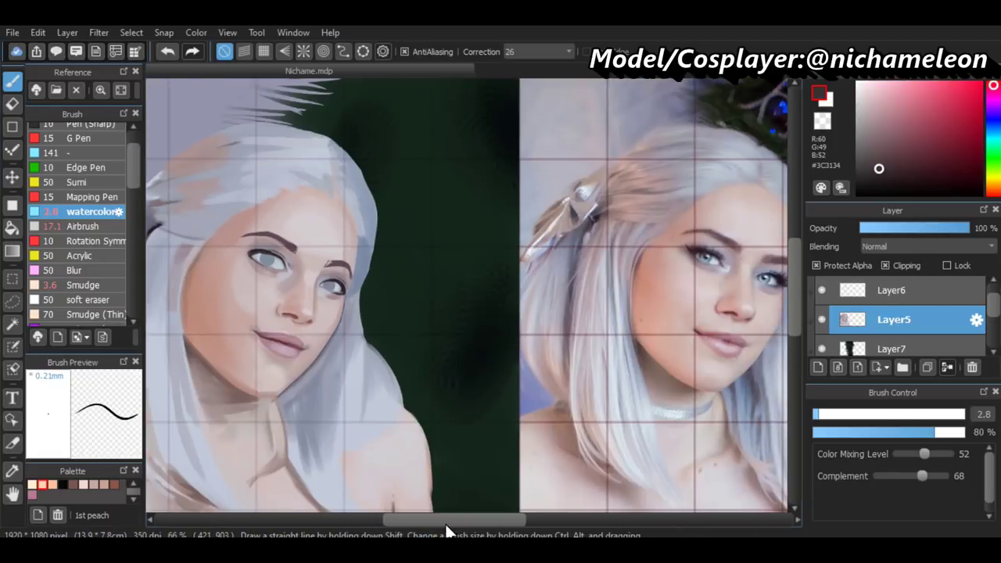
# Soften the line between the lips with #B08691 at size 6.1 and 10% opacity
pyautogui.hotkey('ctrl', '+')
pyautogui.hscroll(5, 462, 365)
pyautogui.hotkey('ctrl', '+')
pyautogui.keyDown('alt'); pyautogui.click(473, 484); pyautogui.keyUp('alt')
pyautogui.hscroll(-5, 477, 509)
pyautogui.hotkey('ctrl', '-')
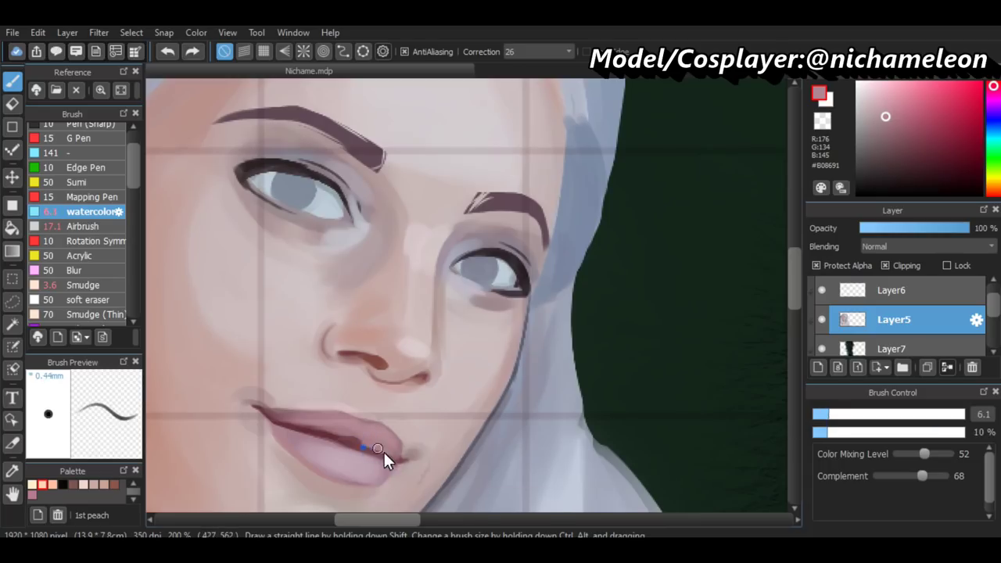
# Blend the lower lip and mouth line with sampled #AD8B97, #C18E9A and #84565F at size 6.1 and 10% opacity
pyautogui.scroll(-3, 384, 452)
pyautogui.press('h')
pyautogui.scroll(2, 520, 519)
pyautogui.moveTo(520, 520); pyautogui.dragTo(438, 534)
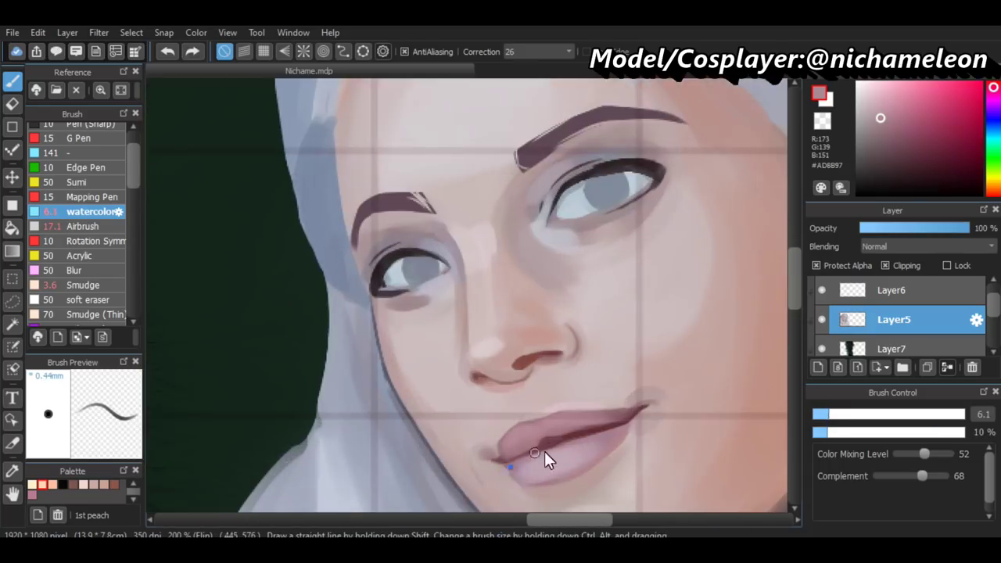
pyautogui.keyDown('alt'); pyautogui.click(404, 401); pyautogui.keyUp('alt')
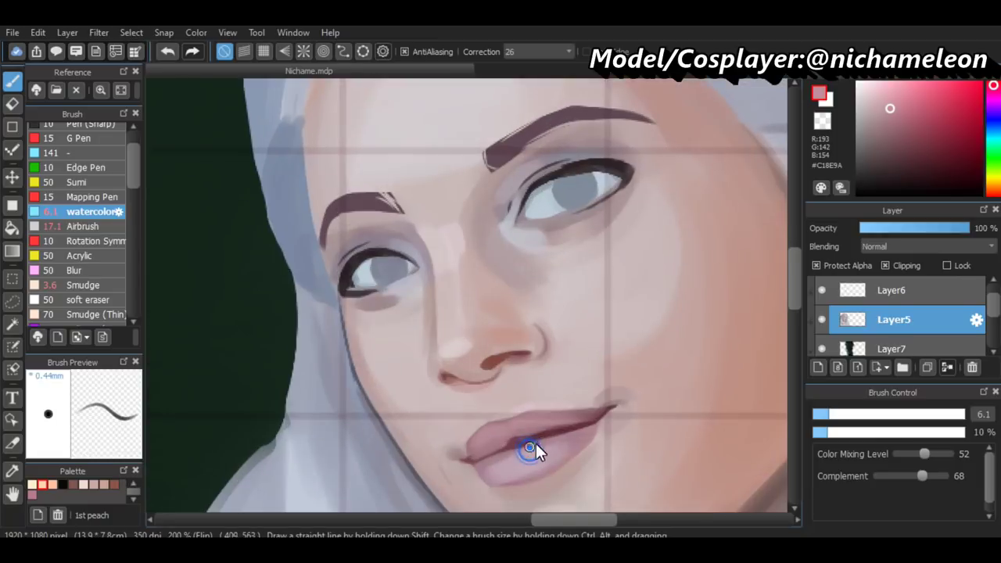
pyautogui.keyDown('alt'); pyautogui.click(535, 436); pyautogui.keyUp('alt')
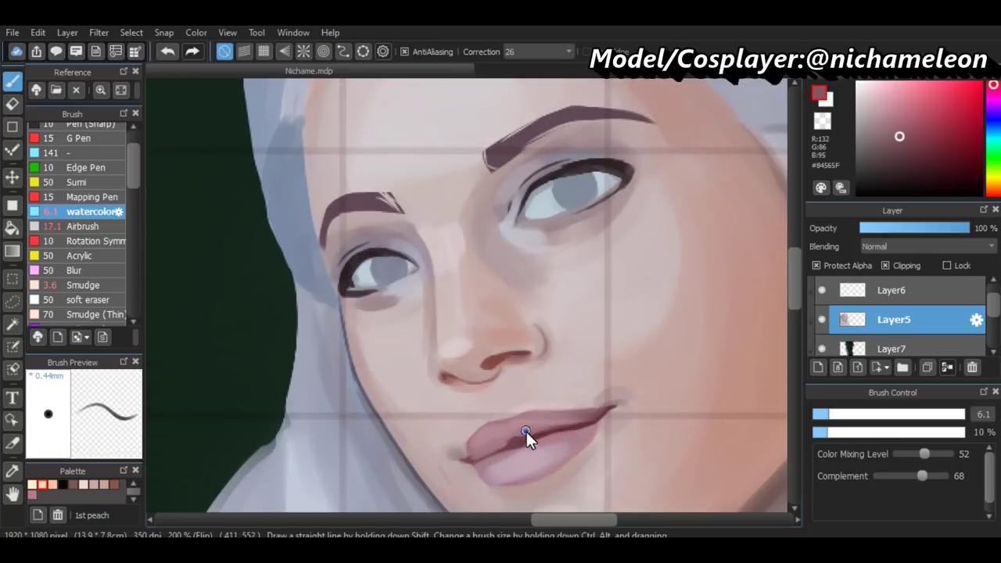
pyautogui.press('h')
# Blend the skin beside the lower lip with sampled #C7B2A9 at size 6.1 and 10% opacity
pyautogui.scroll(-4, 594, 407)
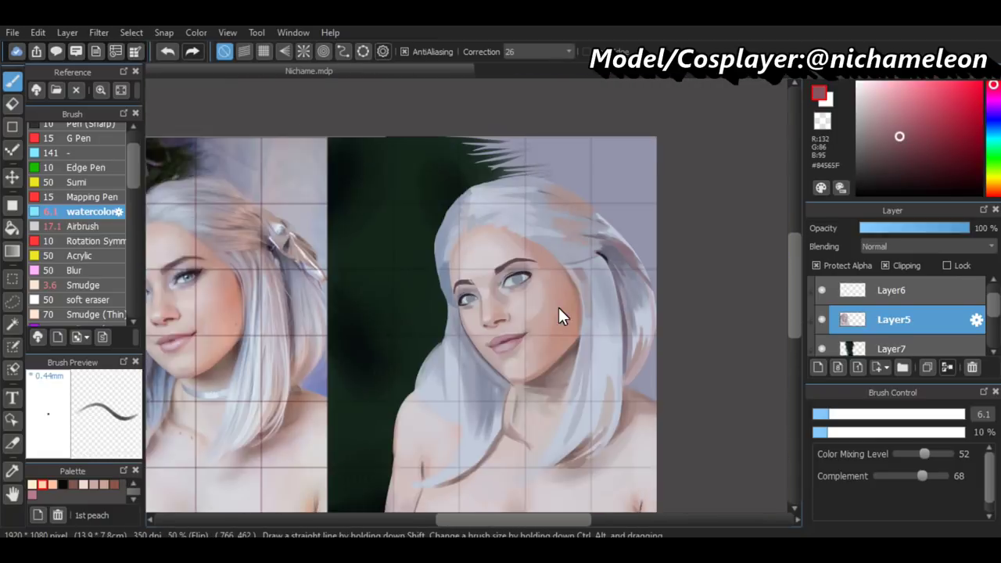
pyautogui.keyDown('alt'); pyautogui.click(231, 352); pyautogui.keyUp('alt')
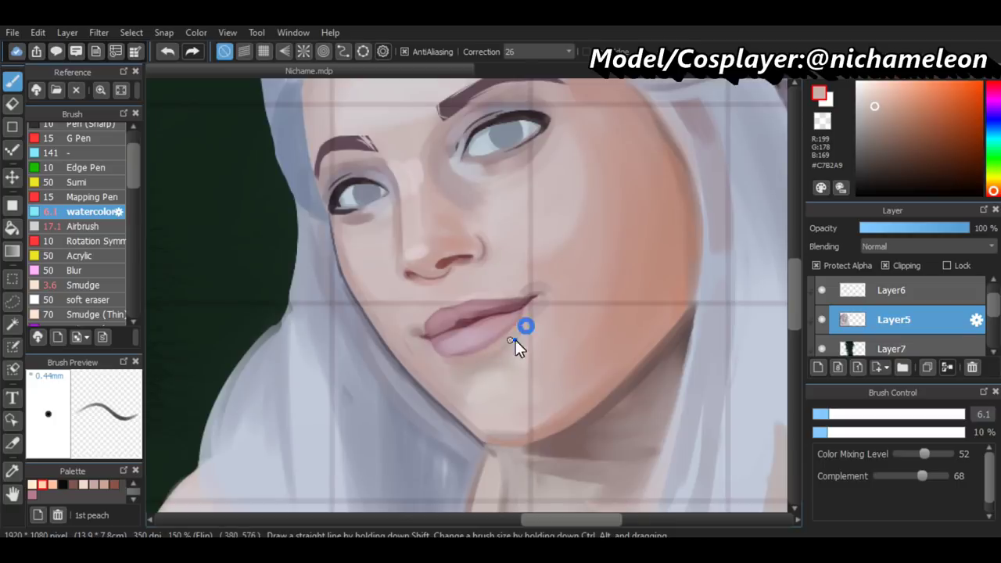
pyautogui.press('h')
pyautogui.scroll(-5, 560, 389)
pyautogui.scroll(3, 560, 390)
# Block in the hair clip and its dark fold on Layer6 with sampled tones including #A29697 at size 23 and 100% opacity
pyautogui.click(854, 290)
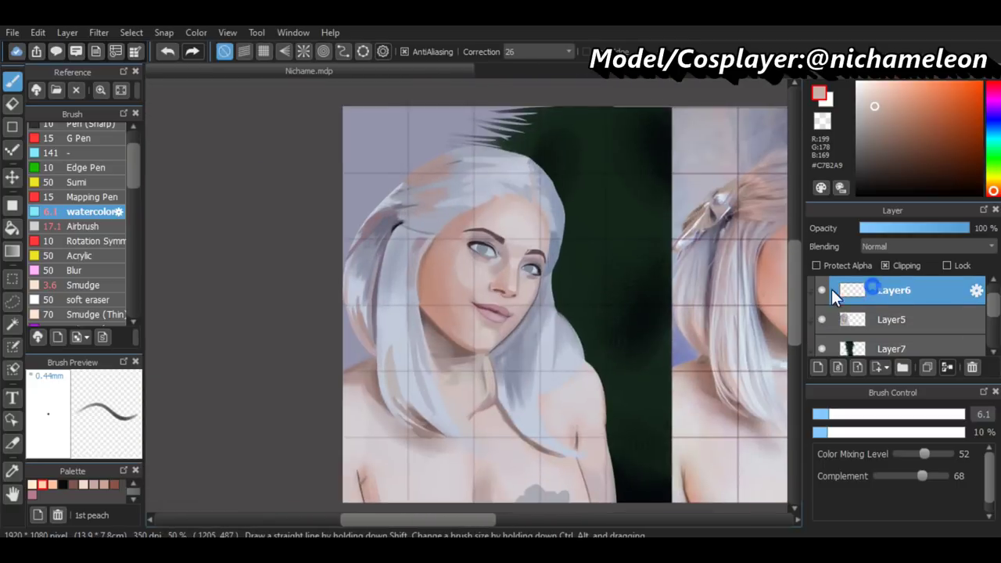
pyautogui.keyDown('alt'); pyautogui.click(719, 216); pyautogui.keyUp('alt')
pyautogui.moveTo(833, 412); pyautogui.dragTo(867, 415)
pyautogui.moveTo(835, 431); pyautogui.dragTo(960, 430)
pyautogui.click(885, 413)
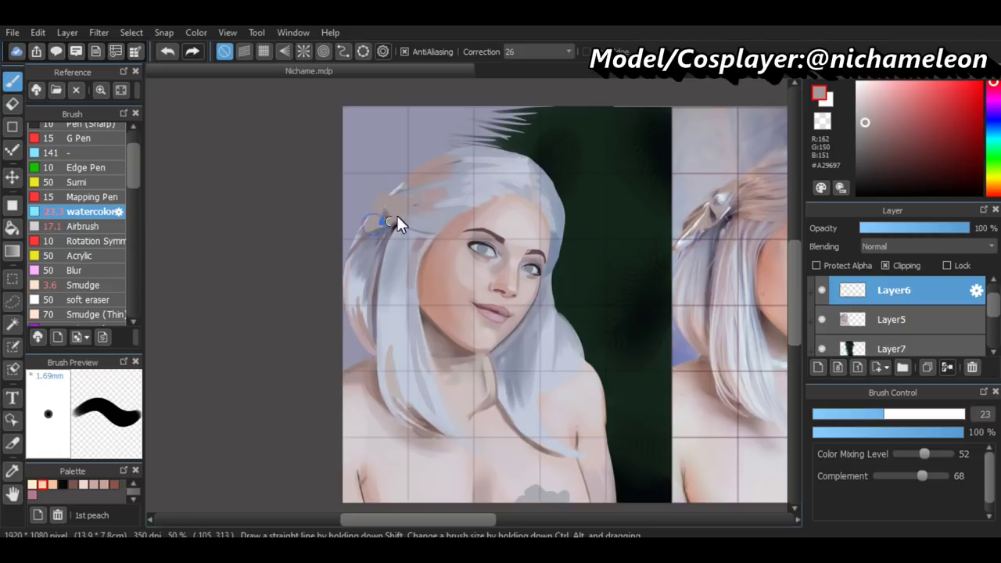
pyautogui.keyDown('alt'); pyautogui.click(393, 224); pyautogui.keyUp('alt')
pyautogui.moveTo(383, 208); pyautogui.dragTo(387, 223)
# Add light and mid tones to the hair clip with colours sampled from the reference, including #ECEAE6, at size 23
pyautogui.keyDown('alt'); pyautogui.click(682, 227); pyautogui.keyUp('alt')
pyautogui.keyDown('alt'); pyautogui.click(691, 229); pyautogui.keyUp('alt')
pyautogui.keyDown('alt'); pyautogui.click(696, 224); pyautogui.keyUp('alt')
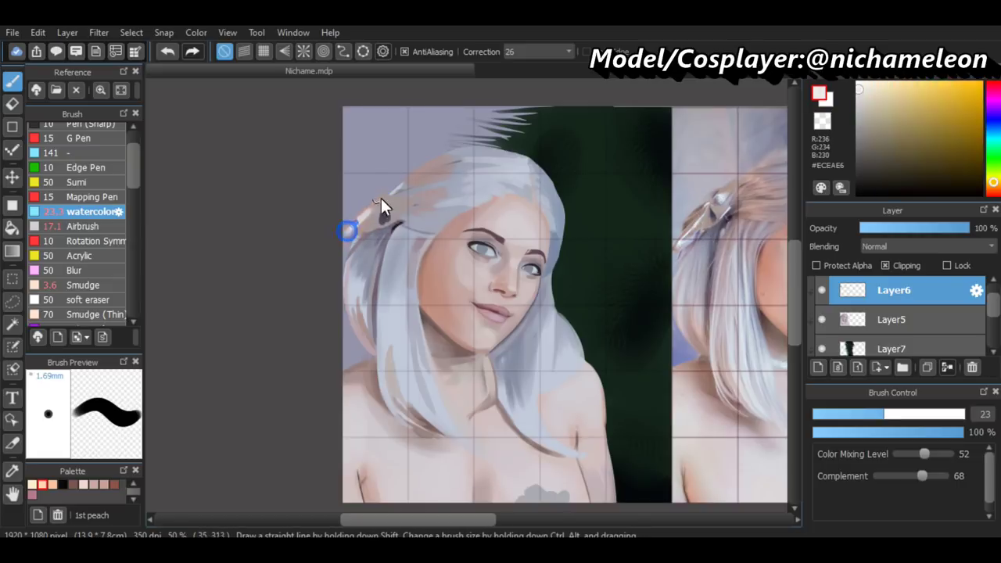
pyautogui.keyDown('alt'); pyautogui.click(343, 220); pyautogui.keyUp('alt')
pyautogui.keyDown('alt'); pyautogui.click(386, 196); pyautogui.keyUp('alt')
pyautogui.keyDown('alt'); pyautogui.click(732, 220); pyautogui.keyUp('alt')
pyautogui.keyDown('alt'); pyautogui.click(384, 188); pyautogui.keyUp('alt')
# Paint a pale highlight on the lower lip with sampled lip tones including #B08F9B and #D1BBCE
pyautogui.hotkey('ctrl', '-')
pyautogui.press('h')
pyautogui.scroll(5, 708, 279)
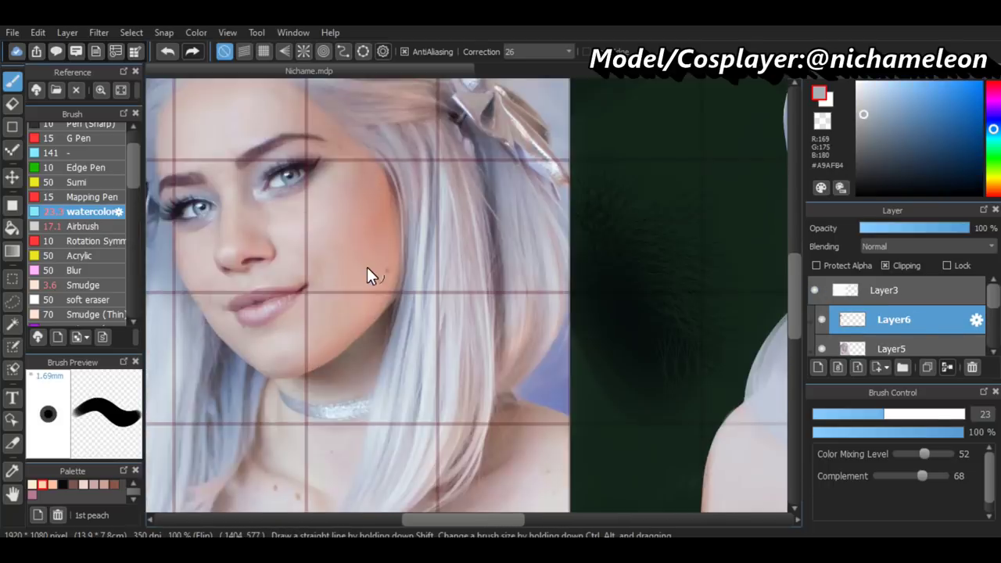
pyautogui.hscroll(5, 414, 289)
pyautogui.keyDown('alt'); pyautogui.click(469, 311); pyautogui.keyUp('alt')
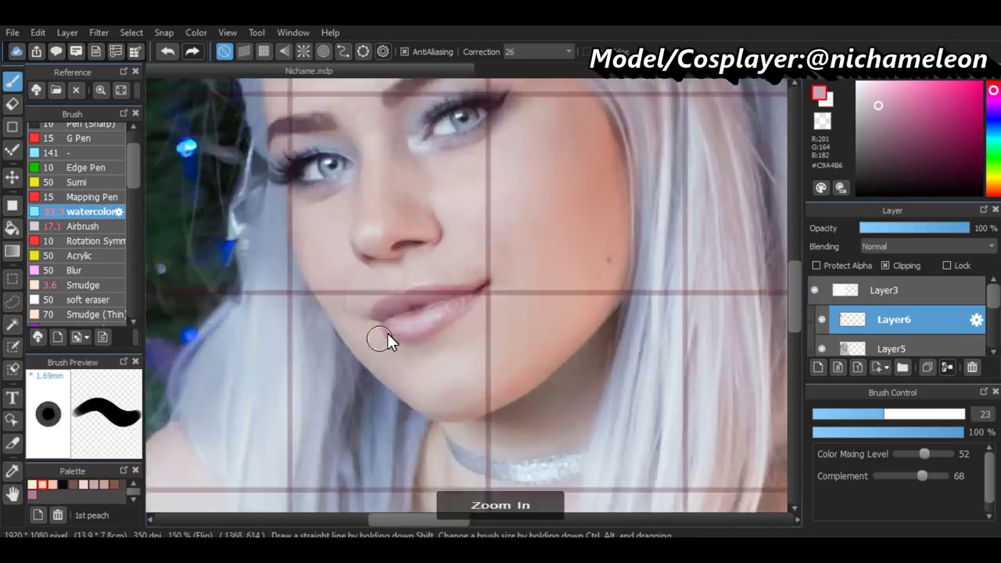
pyautogui.keyDown('alt'); pyautogui.click(387, 333); pyautogui.keyUp('alt')
pyautogui.moveTo(557, 521); pyautogui.dragTo(540, 521)
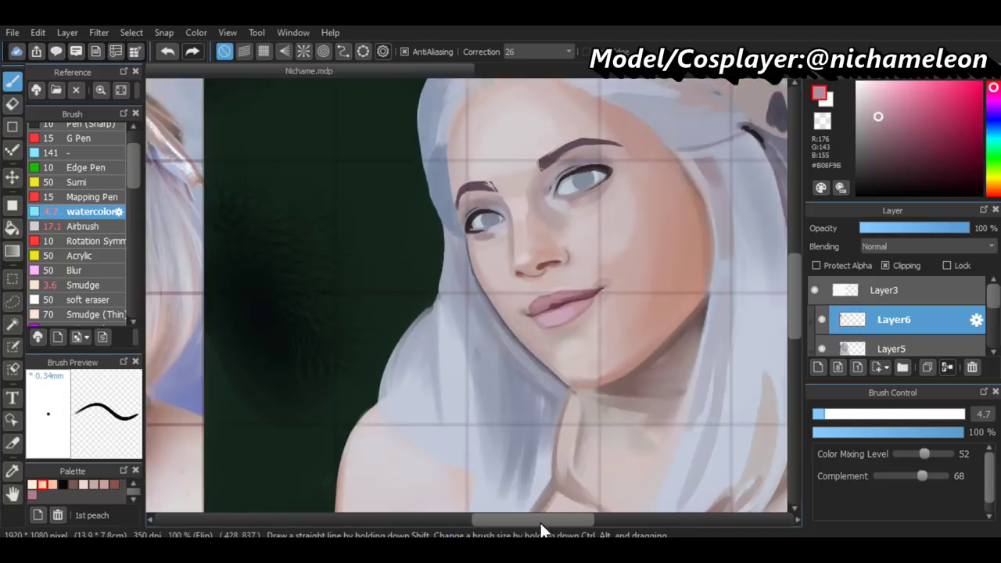
pyautogui.press('h')
pyautogui.keyDown('alt'); pyautogui.click(454, 321); pyautogui.keyUp('alt')
pyautogui.press('h')
pyautogui.moveTo(445, 320); pyautogui.dragTo(409, 339)
pyautogui.scroll(-5, 409, 339)
pyautogui.moveTo(476, 517); pyautogui.dragTo(460, 521)
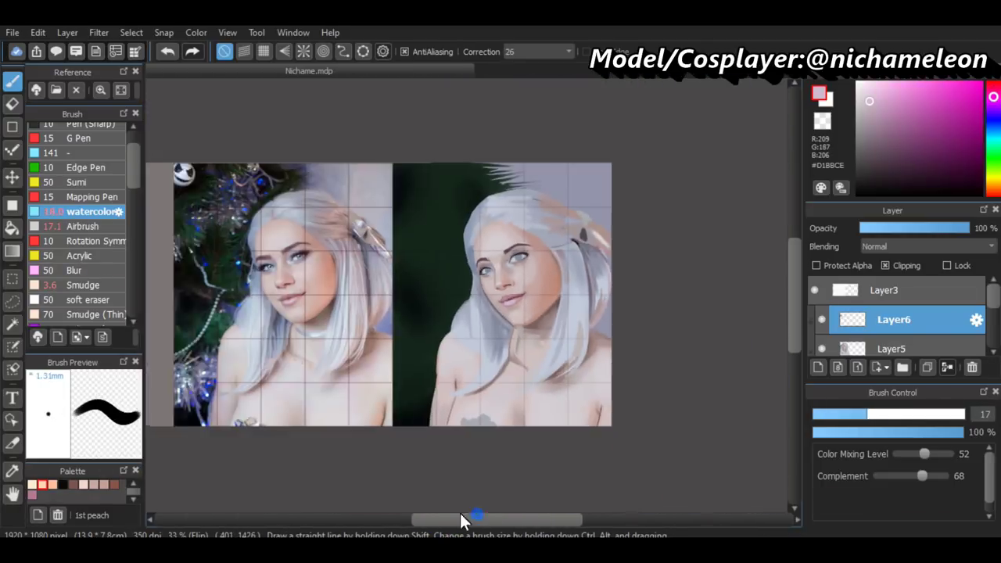
# Smooth the skin below the near eye with sampled #CFC3C5 and #CEC0C2, undoing unwanted strokes
pyautogui.scroll(3, 469, 341)
pyautogui.scroll(2, 291, 250)
pyautogui.hscroll(5, 526, 267)
pyautogui.keyDown('alt'); pyautogui.click(510, 267); pyautogui.keyUp('alt')
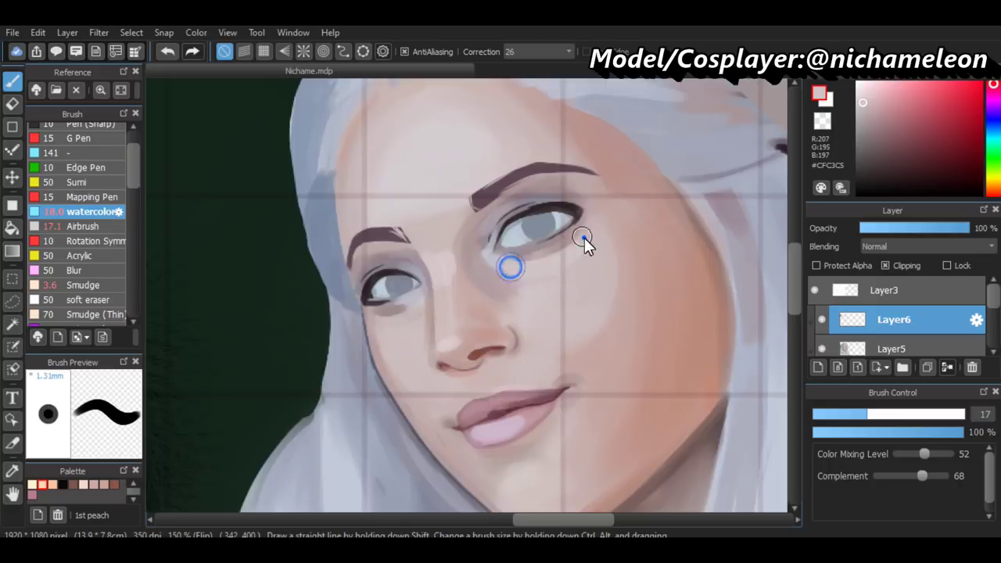
pyautogui.press('h')
pyautogui.press('h')
pyautogui.keyDown('alt'); pyautogui.click(528, 256); pyautogui.keyUp('alt')
pyautogui.hotkey('ctrl', 'z')
pyautogui.scroll(-1, 447, 275)
pyautogui.press('h')
pyautogui.press('h')
pyautogui.keyDown('alt'); pyautogui.click(454, 269); pyautogui.keyUp('alt')
pyautogui.hotkey('ctrl', 'z')
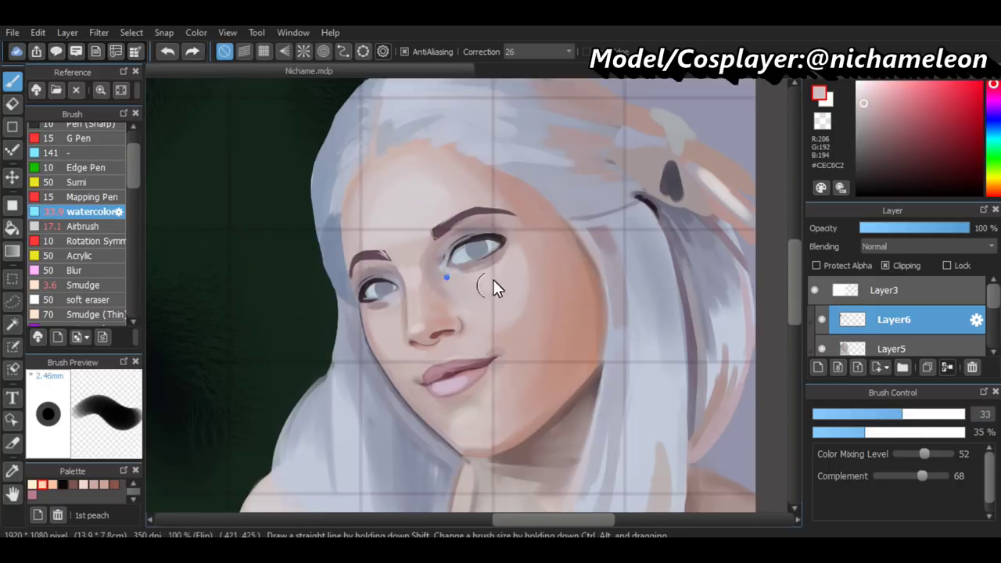
# Soften the shadow below the far eye with sampled skin tone #C7B9B9 at size 5.4 and 35% opacity
pyautogui.scroll(-3, 603, 317)
pyautogui.scroll(4, 354, 283)
pyautogui.keyDown('alt'); pyautogui.click(353, 282); pyautogui.keyUp('alt')
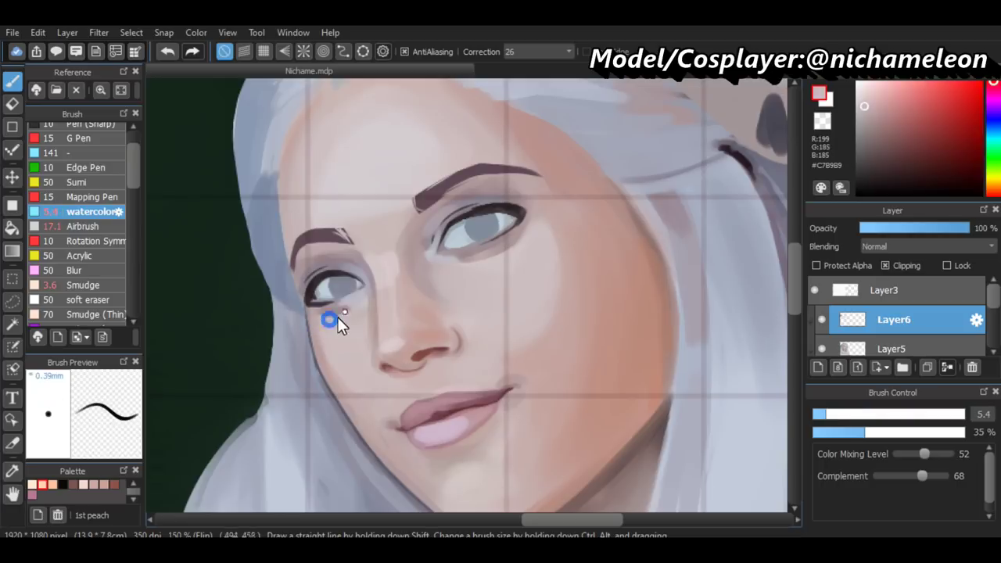
pyautogui.moveTo(365, 305); pyautogui.dragTo(368, 324)
pyautogui.keyDown('alt'); pyautogui.click(368, 324); pyautogui.keyUp('alt')
pyautogui.scroll(-2, 438, 422)
pyautogui.press('h')
pyautogui.press('h')
pyautogui.press('h')
# Shade the jaw edge beside the chin with sampled #A89093 at size 10.9 and 18% opacity
pyautogui.scroll(2, 368, 406)
pyautogui.press('h')
pyautogui.moveTo(453, 407); pyautogui.dragTo(469, 413)
pyautogui.keyDown('alt'); pyautogui.click(469, 413); pyautogui.keyUp('alt')
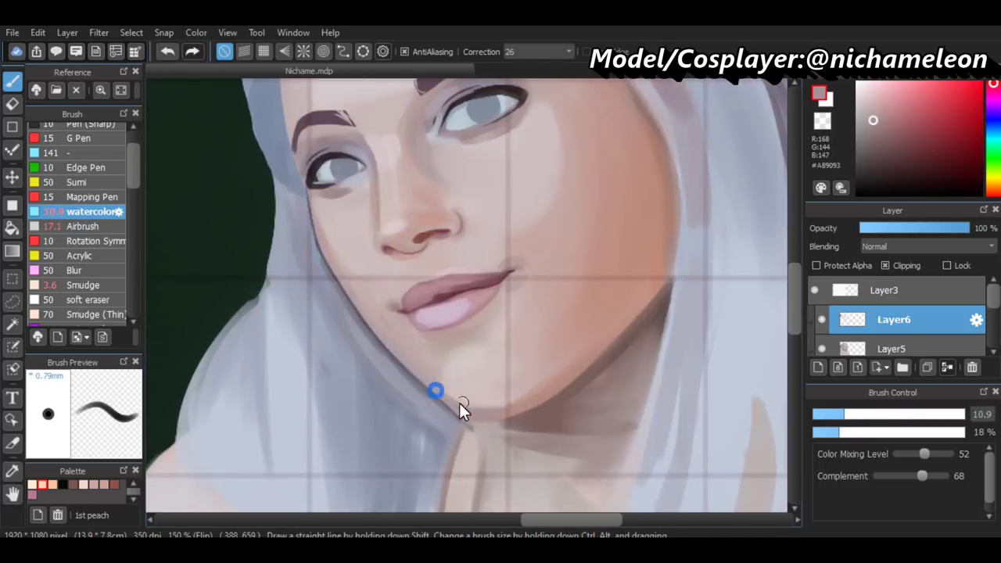
pyautogui.scroll(-2, 470, 414)
pyautogui.press('h')
pyautogui.press('h')
pyautogui.scroll(2, 683, 424)
# Shade the neck just under the chin with sampled #BFBDB8 at size 22 and 18% opacity
pyautogui.keyDown('alt'); pyautogui.click(683, 424); pyautogui.keyUp('alt')
pyautogui.scroll(-4, 461, 514)
pyautogui.scroll(2, 467, 385)
pyautogui.moveTo(470, 381); pyautogui.dragTo(503, 390)
pyautogui.scroll(-1, 283, 358)
pyautogui.scroll(1, 426, 387)
pyautogui.keyDown('alt'); pyautogui.click(425, 387); pyautogui.keyUp('alt')
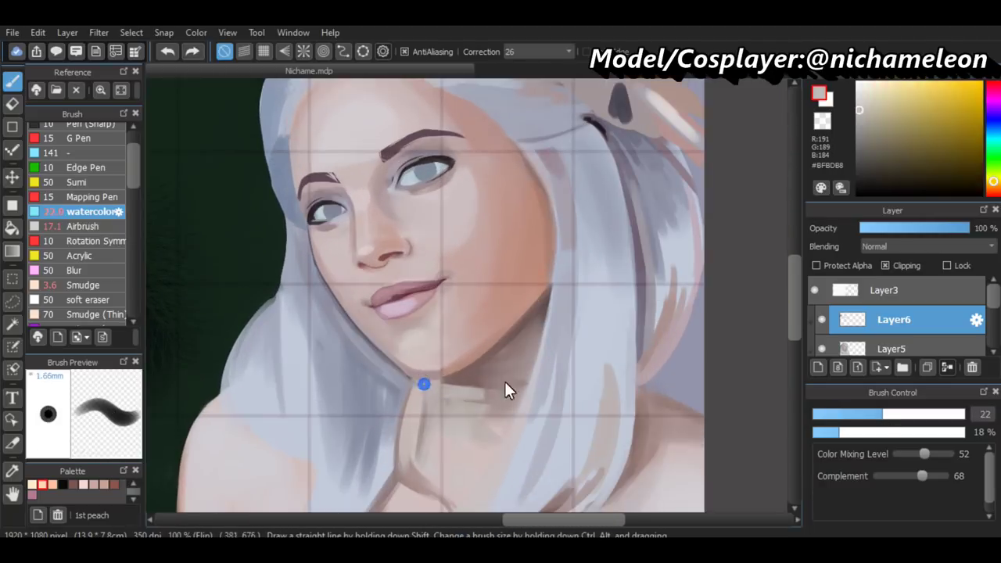
# Blend the broad neck area with sampled #B9B6B1 at size 41 and 16% opacity
pyautogui.scroll(-2, 598, 394)
pyautogui.press('h')
pyautogui.scroll(2, 449, 394)
pyautogui.moveTo(449, 394); pyautogui.dragTo(430, 376)
pyautogui.keyDown('alt'); pyautogui.click(430, 375); pyautogui.keyUp('alt')
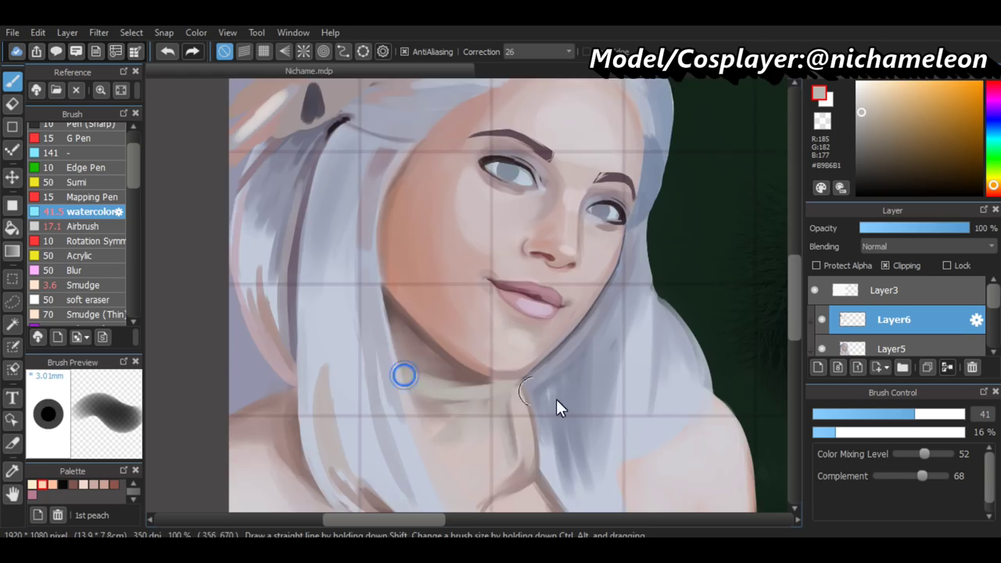
# Deepen the neck shading and blend the skin with #8D7775 and #CFBEBE at 16% opacity
pyautogui.press('h')
pyautogui.scroll(-1, 452, 280)
pyautogui.scroll(-2, 391, 506)
pyautogui.scroll(2, 728, 375)
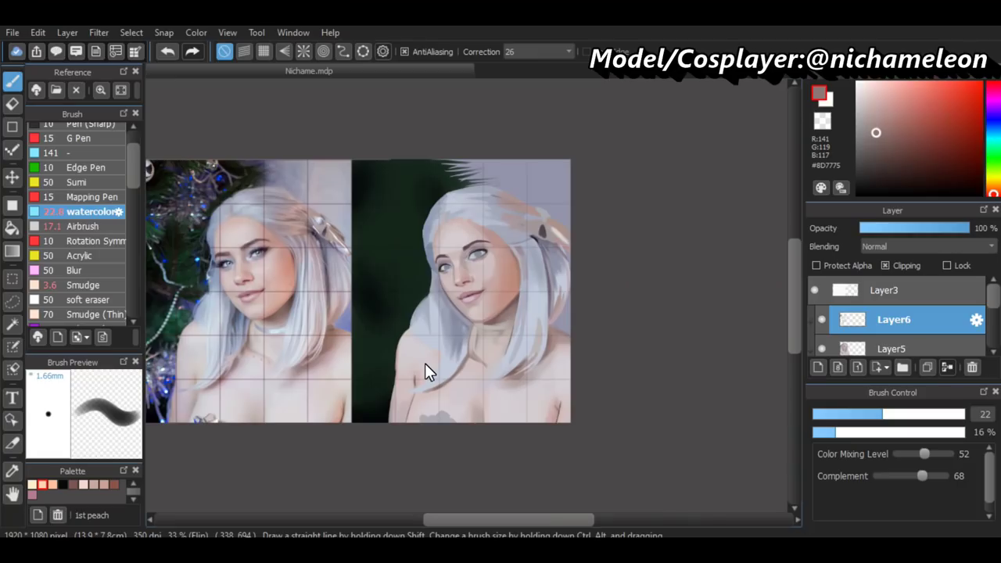
pyautogui.scroll(2, 425, 363)
pyautogui.scroll(-1, 584, 410)
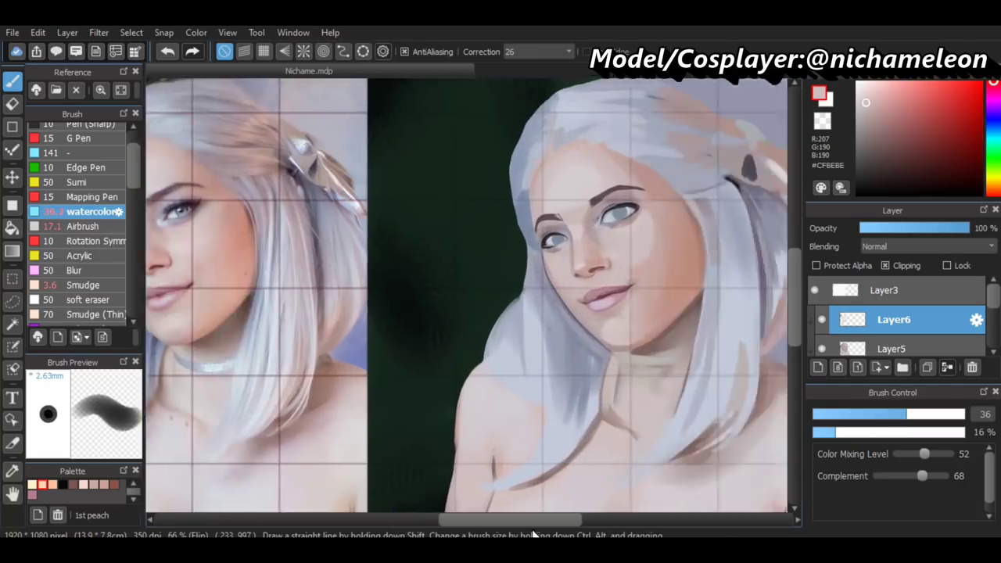
pyautogui.scroll(1, 641, 388)
pyautogui.scroll(-2, 692, 405)
pyautogui.press('h')
pyautogui.scroll(3, 238, 401)
# Refine the chin and jaw contour against the neck and hair with #847268 and #ADA0A6 at size 7.7 and 16% opacity
pyautogui.click(834, 414)
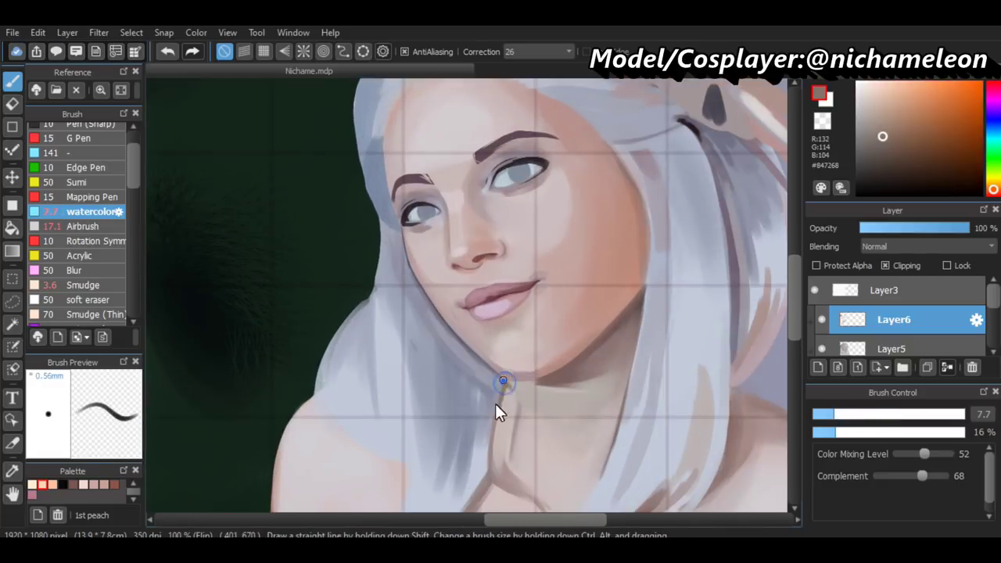
pyautogui.scroll(-3, 470, 438)
pyautogui.press('h')
pyautogui.scroll(4, 444, 434)
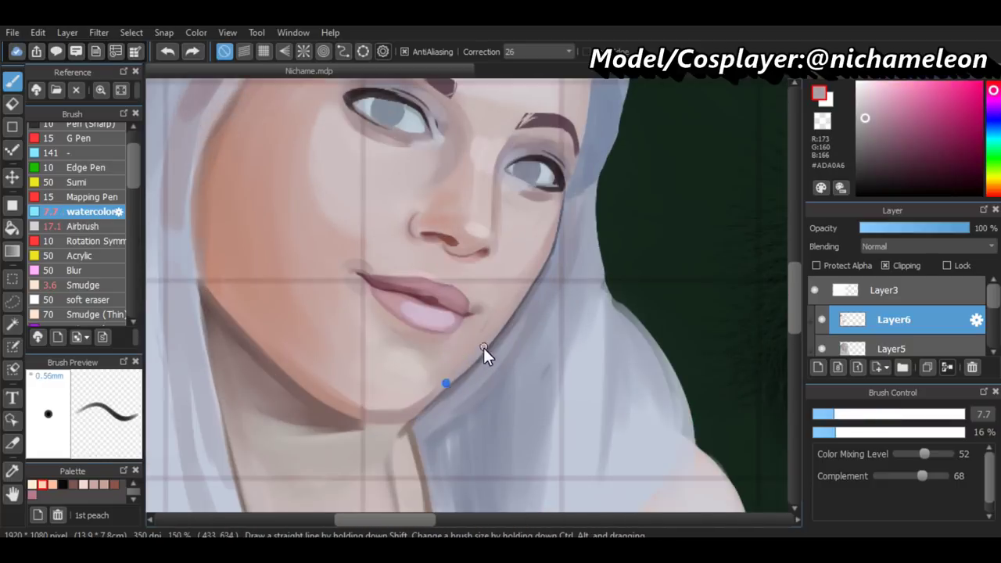
pyautogui.scroll(-4, 484, 348)
pyautogui.click(13, 32)
pyautogui.click(12, 32)
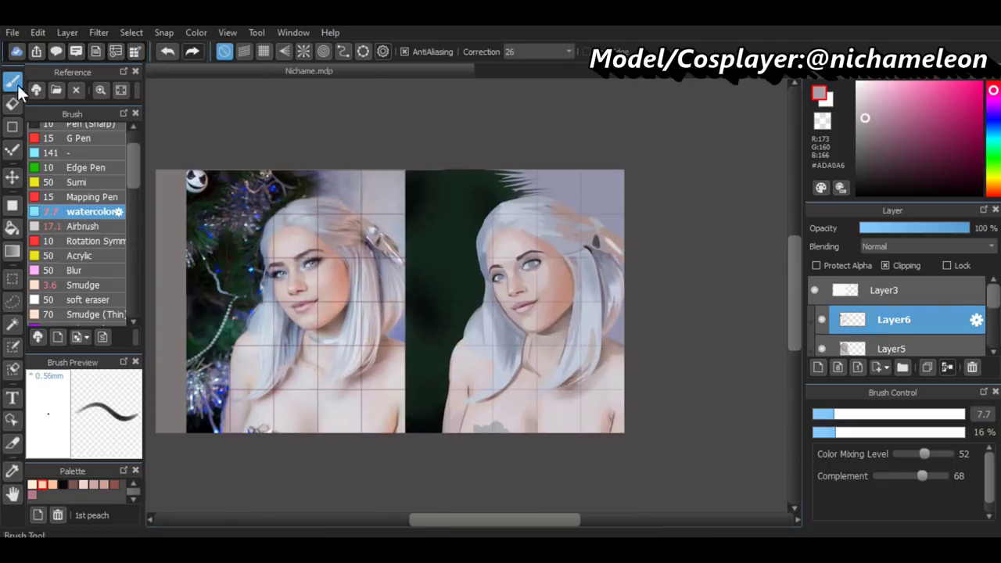
# Shade the hair strands with sampled tones #6A6E81 and #90838F at size 7.7 and 16% opacity
pyautogui.scroll(4, 460, 467)
pyautogui.keyDown('alt'); pyautogui.click(459, 467); pyautogui.keyUp('alt')
pyautogui.scroll(-2, 405, 513)
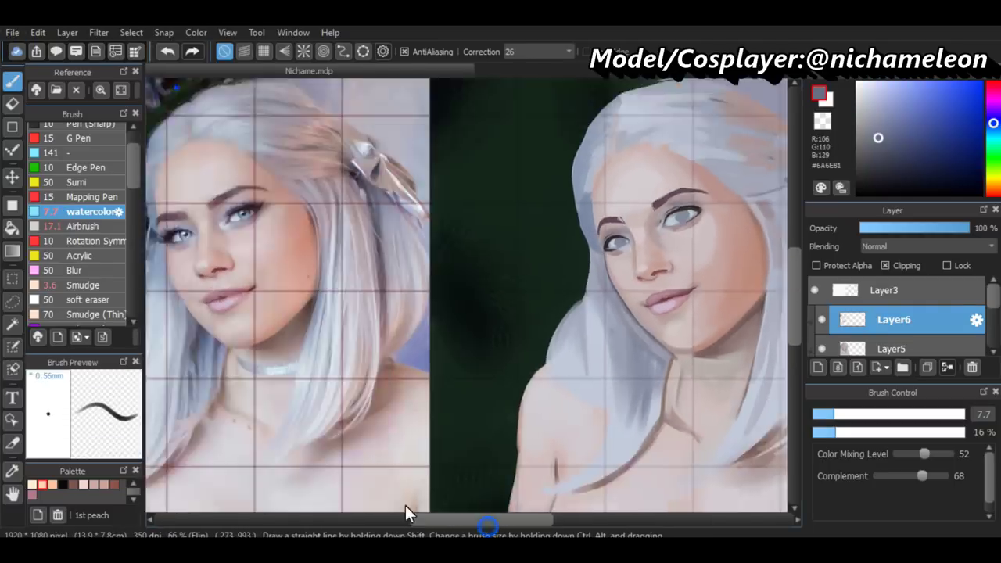
pyautogui.hscroll(5, 429, 152)
pyautogui.keyDown('alt'); pyautogui.click(429, 152); pyautogui.keyUp('alt')
pyautogui.hscroll(-5, 403, 510)
pyautogui.hscroll(6, 601, 300)
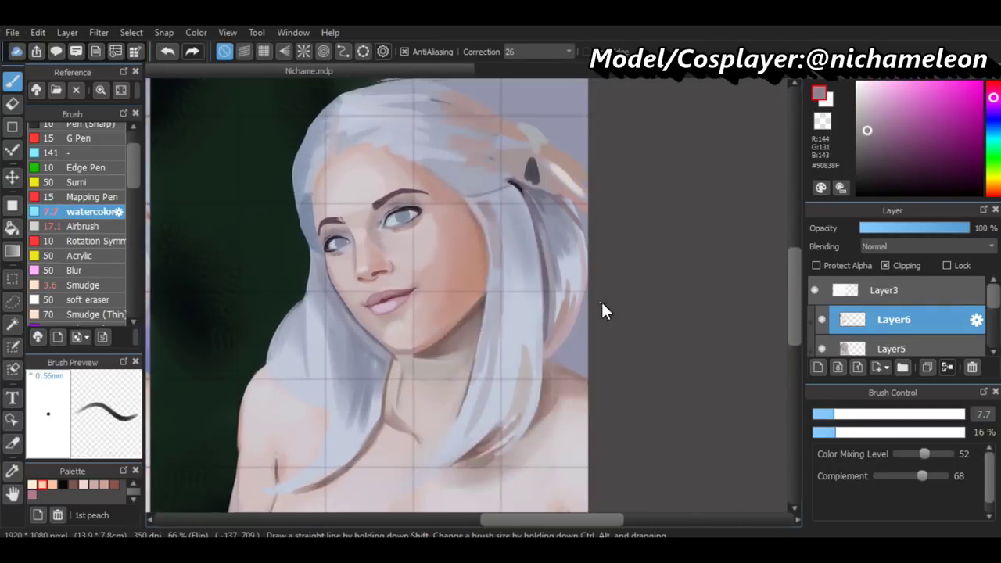
pyautogui.moveTo(600, 312); pyautogui.dragTo(469, 179)
# Darken the hair shadow beside the clip with #453755 at size 12.9 and 16% opacity
pyautogui.hscroll(-5, 499, 516)
pyautogui.hscroll(-4, 531, 522)
pyautogui.hscroll(3, 554, 518)
pyautogui.keyDown('alt'); pyautogui.click(683, 188); pyautogui.keyUp('alt')
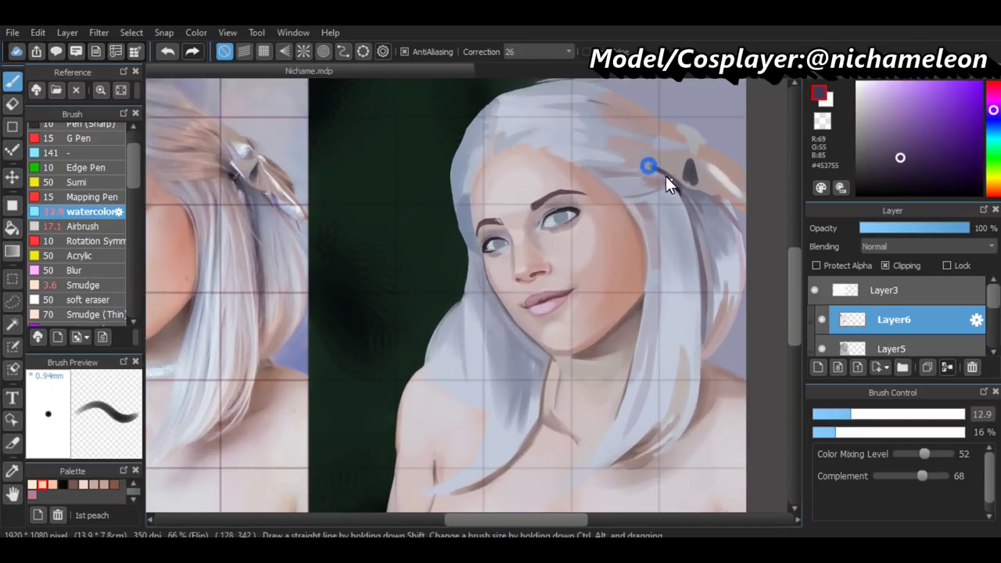
# Toggle Layer6's visibility repeatedly to compare the portrait with and without its strokes
pyautogui.click(821, 321)
pyautogui.click(821, 321)
pyautogui.click(821, 321)
pyautogui.click(821, 320)
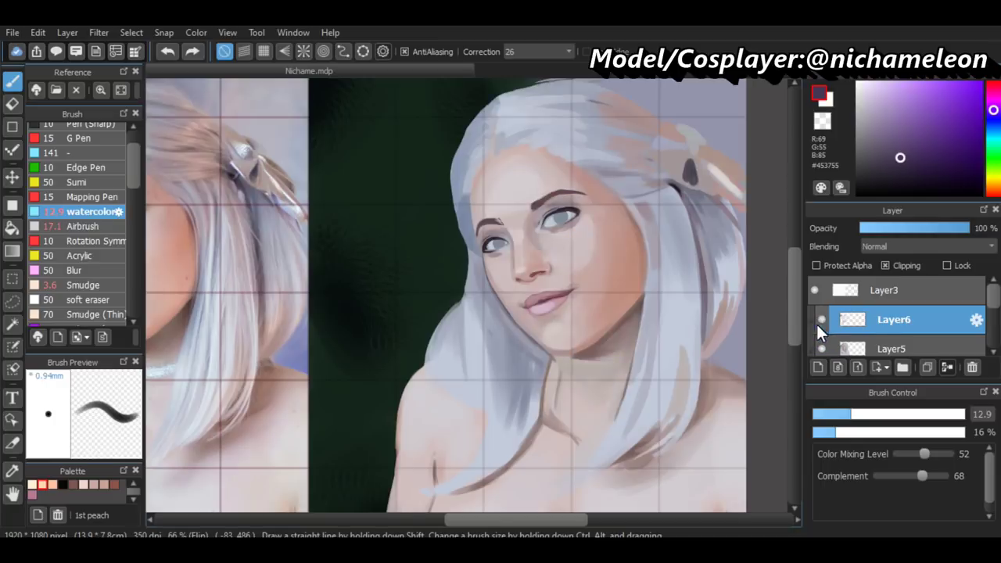
# Clear leftover strokes from Layer6 with an enlarged eraser and make Layer5 the active layer
pyautogui.click(822, 349)
pyautogui.press('l')
pyautogui.moveTo(473, 247)
pyautogui.mouseDown()
pyautogui.moveTo(679, 383)
pyautogui.moveTo(610, 157)
pyautogui.moveTo(472, 205)
pyautogui.mouseUp()
pyautogui.click(37, 32)
pyautogui.click(74, 152)
pyautogui.press('e')
pyautogui.click(876, 419)
pyautogui.moveTo(876, 420); pyautogui.dragTo(965, 415)
pyautogui.click(822, 341)
pyautogui.click(891, 341)
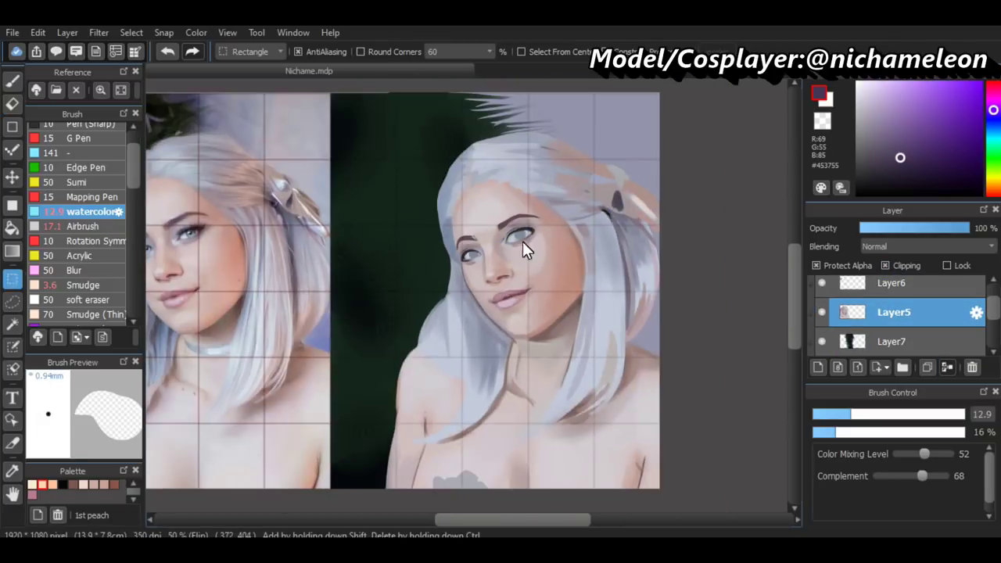
# Refine the jaw, cheek and hairline edges with #584747, #92605A and #B58172 at 10% to 16% opacity
pyautogui.scroll(5, 523, 241)
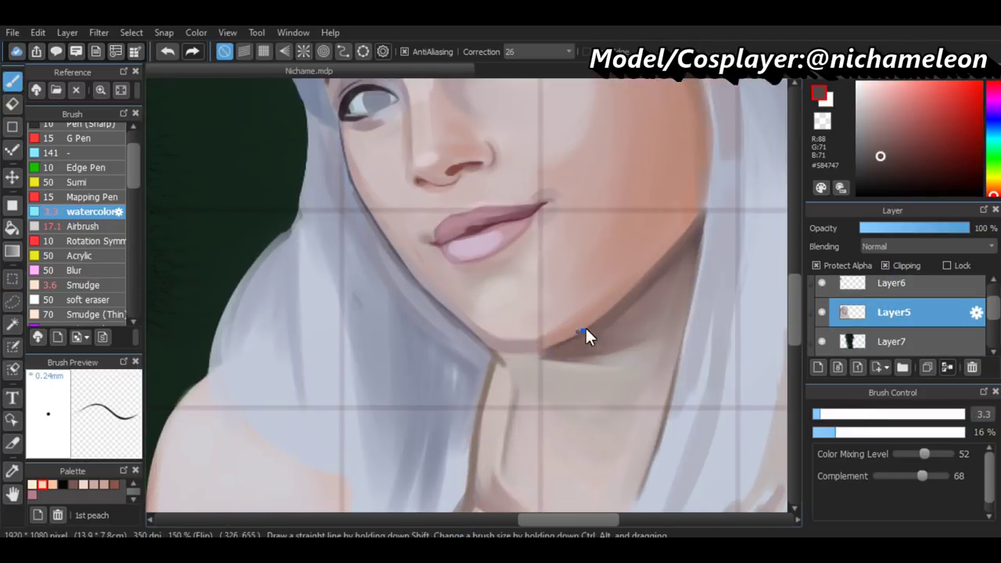
pyautogui.hotkey('ctrl', 'z')
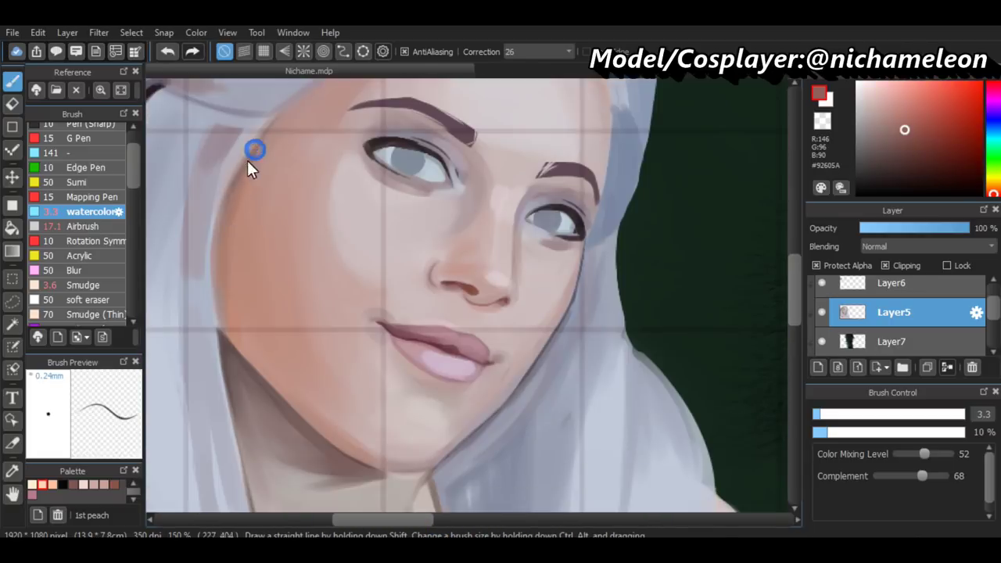
pyautogui.hotkey('ctrl', 'z')
pyautogui.moveTo(818, 413); pyautogui.dragTo(839, 414)
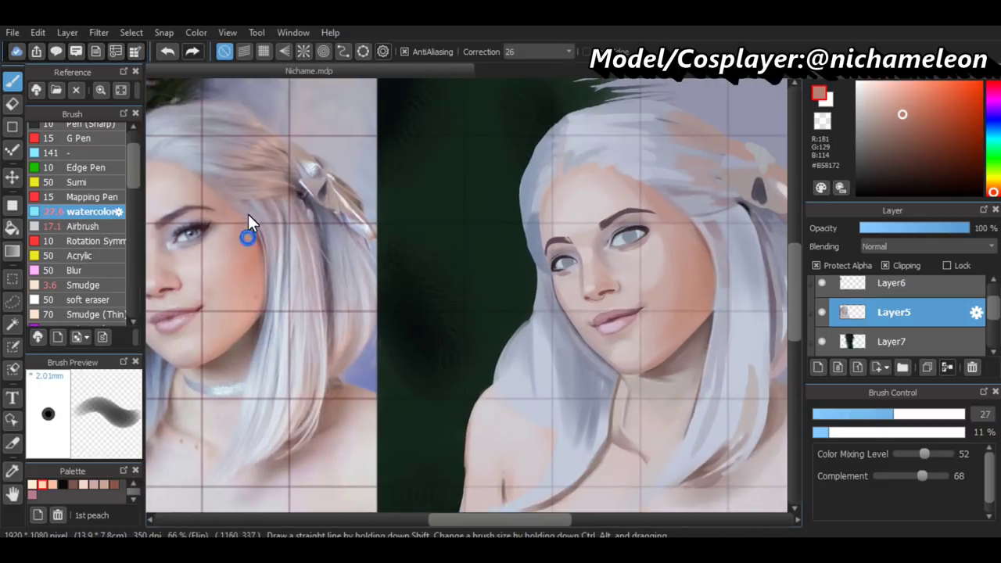
pyautogui.moveTo(892, 392)
pyautogui.mouseDown()
pyautogui.moveTo(872, 278)
pyautogui.moveTo(892, 392)
pyautogui.mouseUp()
# Paint thin hair strands along the cheek's outer edge with #C2CBDB and #A79DA7 at size 5.6 to 6.3 and 99% opacity
pyautogui.click(829, 414)
pyautogui.moveTo(900, 431); pyautogui.dragTo(963, 432)
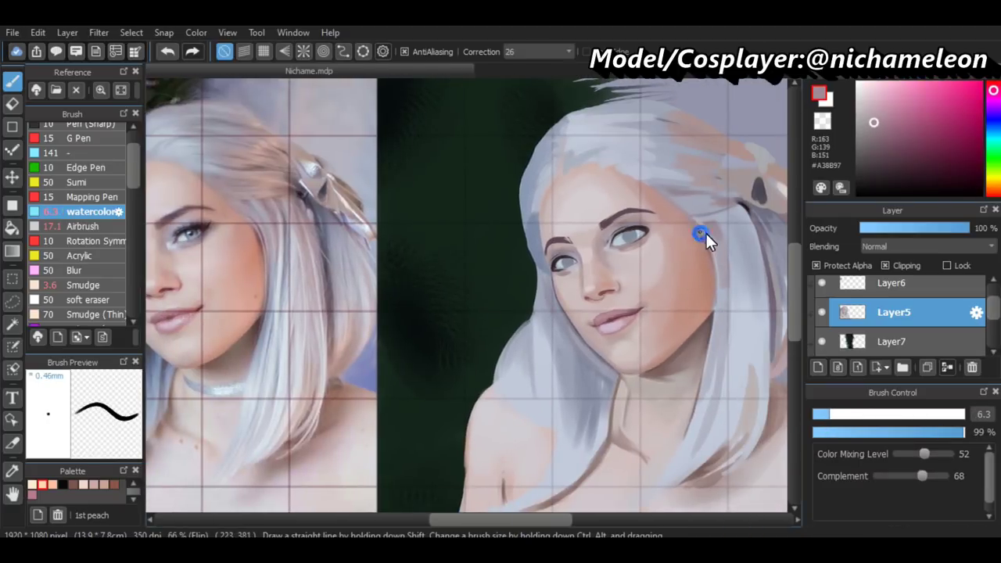
pyautogui.keyDown('alt'); pyautogui.click(712, 258); pyautogui.keyUp('alt')
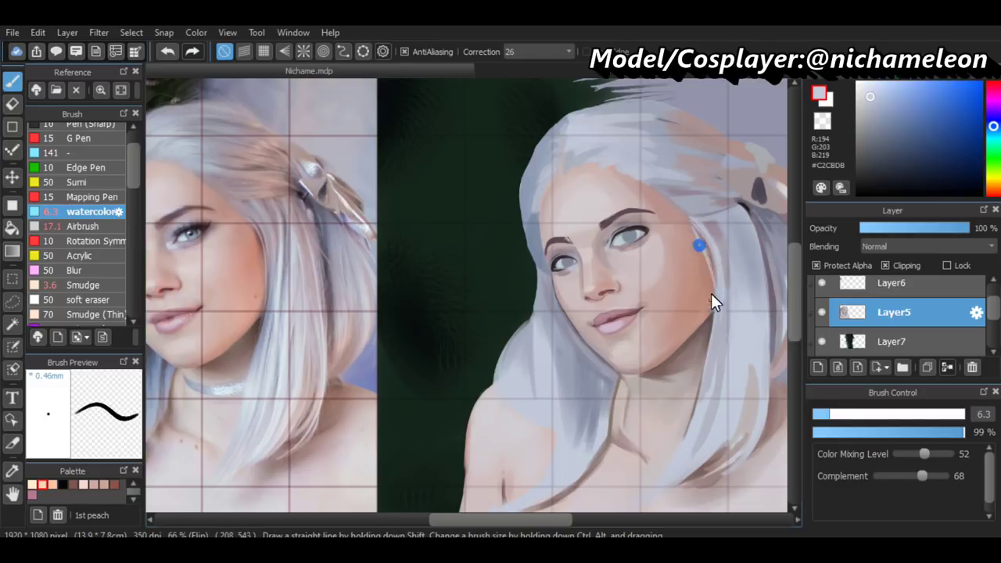
pyautogui.hotkey('ctrl', 'z')
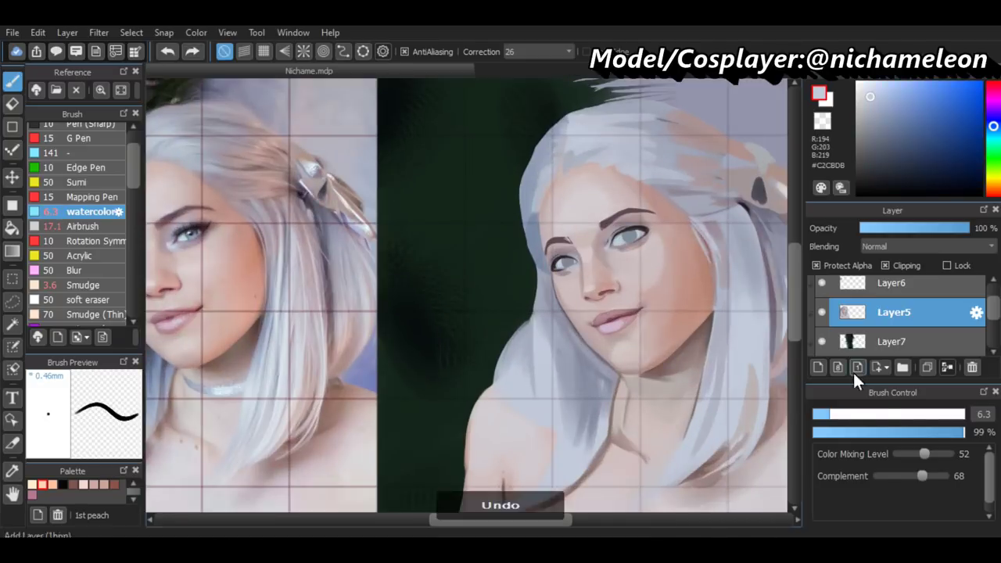
pyautogui.click(830, 414)
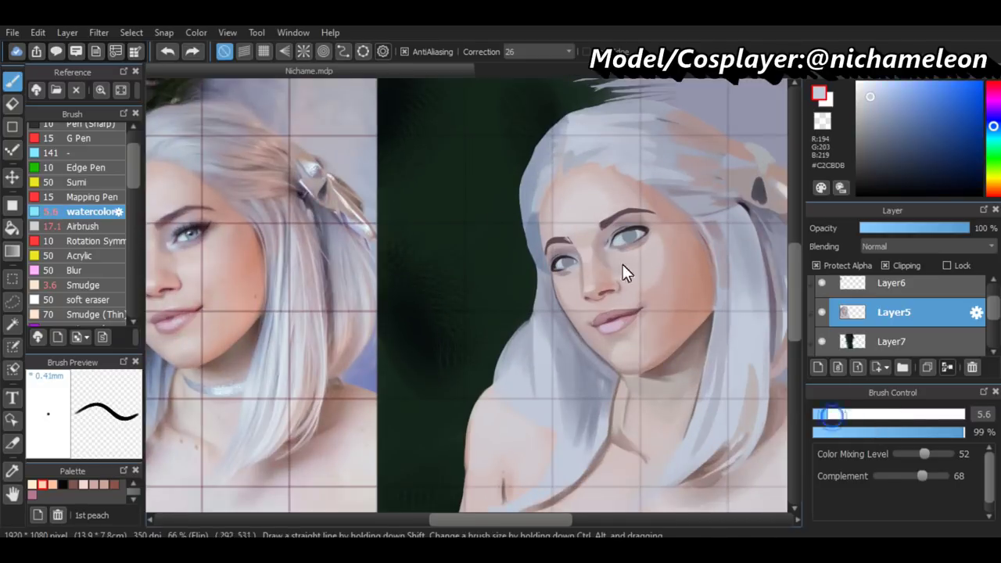
pyautogui.keyDown('alt'); pyautogui.click(693, 244); pyautogui.keyUp('alt')
pyautogui.moveTo(694, 227); pyautogui.dragTo(722, 291)
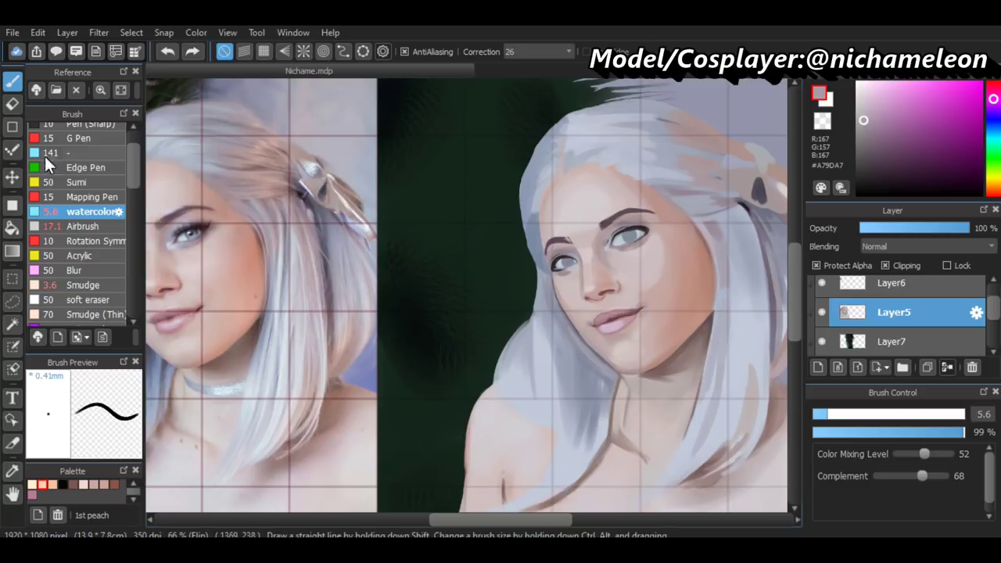
pyautogui.keyDown('alt'); pyautogui.click(714, 257); pyautogui.keyUp('alt')
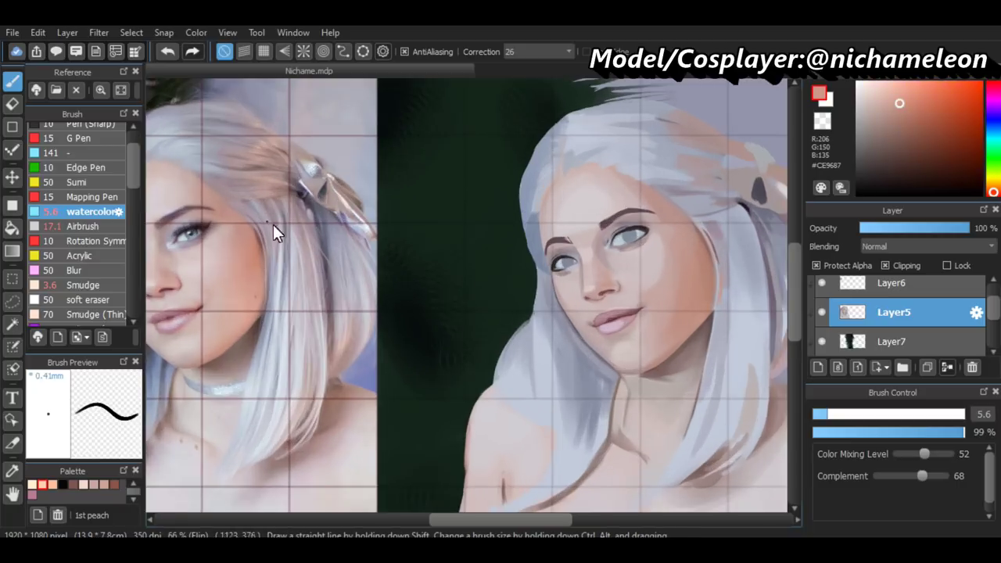
# Block in mid-tones on the hair beside the face with #8C98A8 and #BBC2D1 at size 18 and 99% opacity
pyautogui.keyDown('alt'); pyautogui.click(742, 249); pyautogui.keyUp('alt')
pyautogui.hotkey('ctrl', 'z')
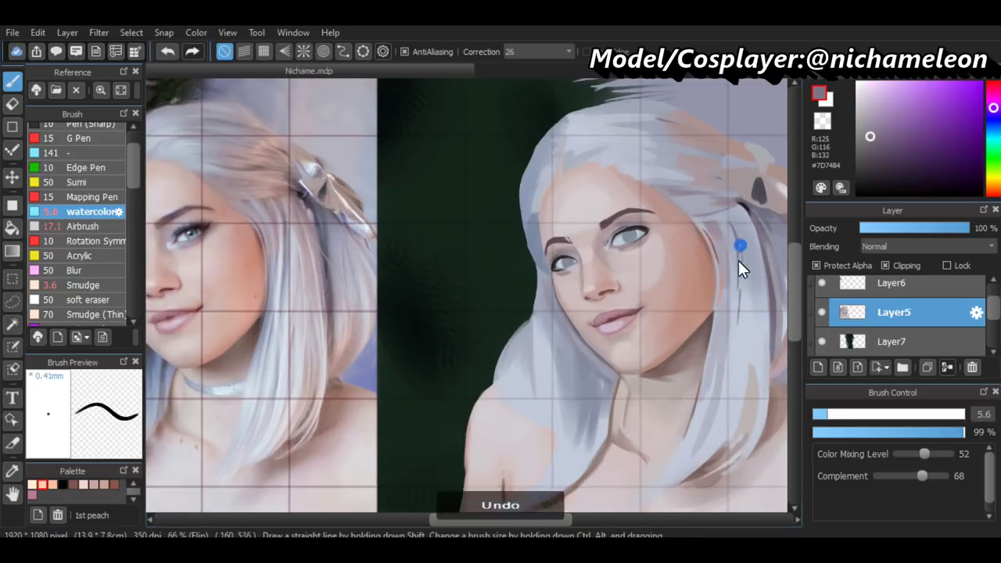
pyautogui.keyDown('alt'); pyautogui.click(755, 293); pyautogui.keyUp('alt')
pyautogui.click(864, 414)
pyautogui.moveTo(718, 348); pyautogui.dragTo(707, 282)
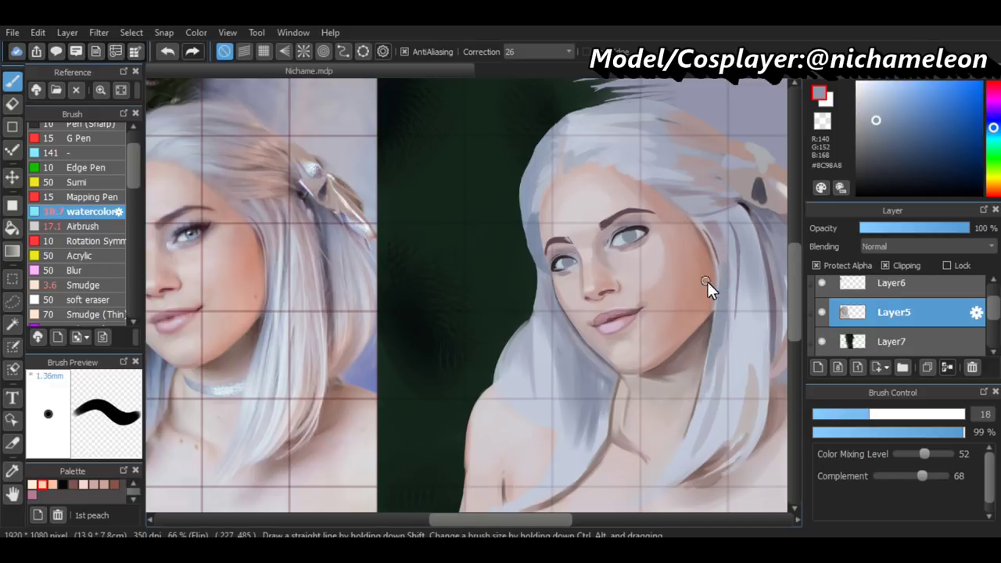
pyautogui.scroll(-1, 672, 322)
pyautogui.keyDown('alt'); pyautogui.click(703, 308); pyautogui.keyUp('alt')
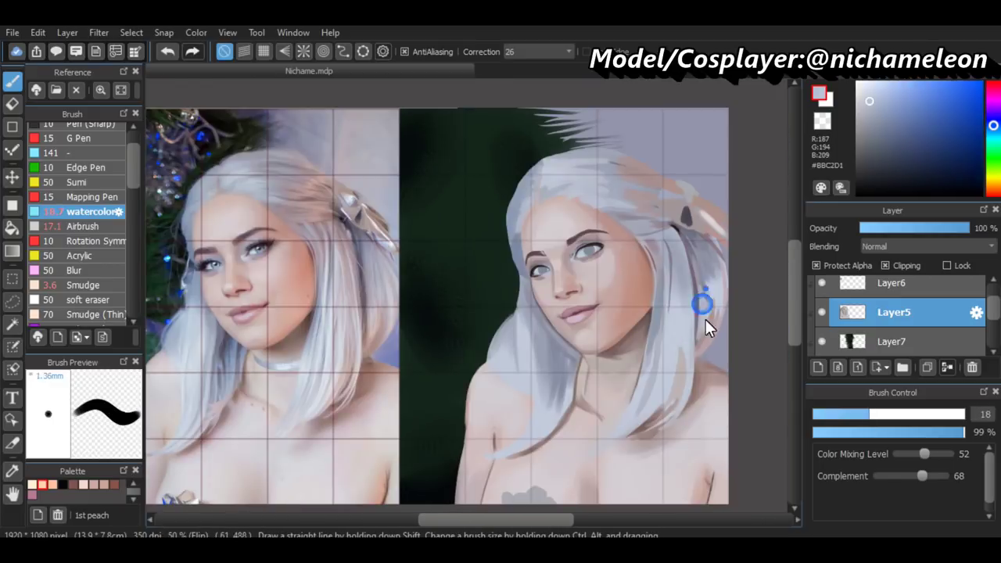
# Deepen the hair shadow below the clip with sampled tones #656275 and #8F92A5 at size 18 and 99% opacity
pyautogui.keyDown('alt'); pyautogui.click(673, 229); pyautogui.keyUp('alt')
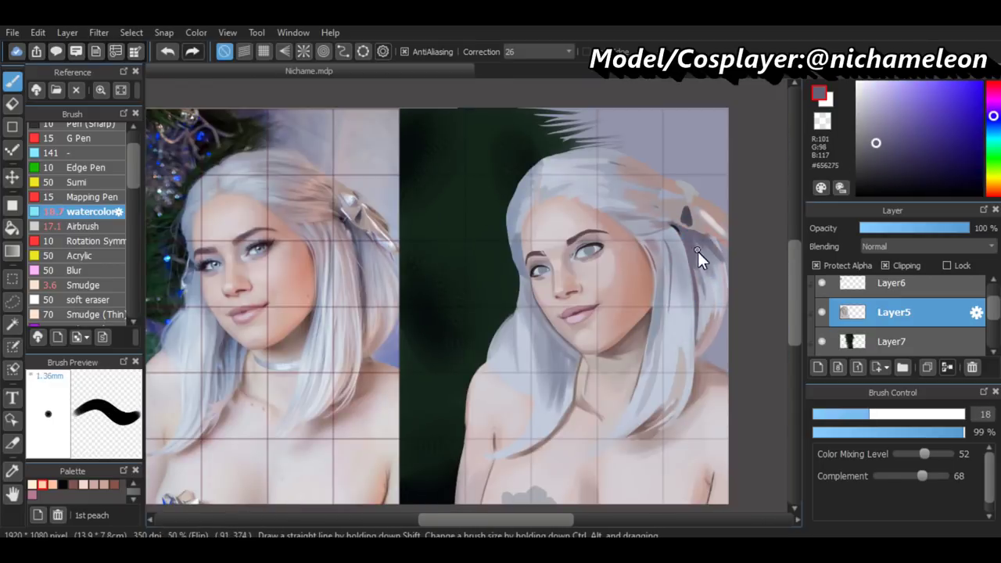
pyautogui.keyDown('alt'); pyautogui.click(702, 282); pyautogui.keyUp('alt')
pyautogui.press('h')
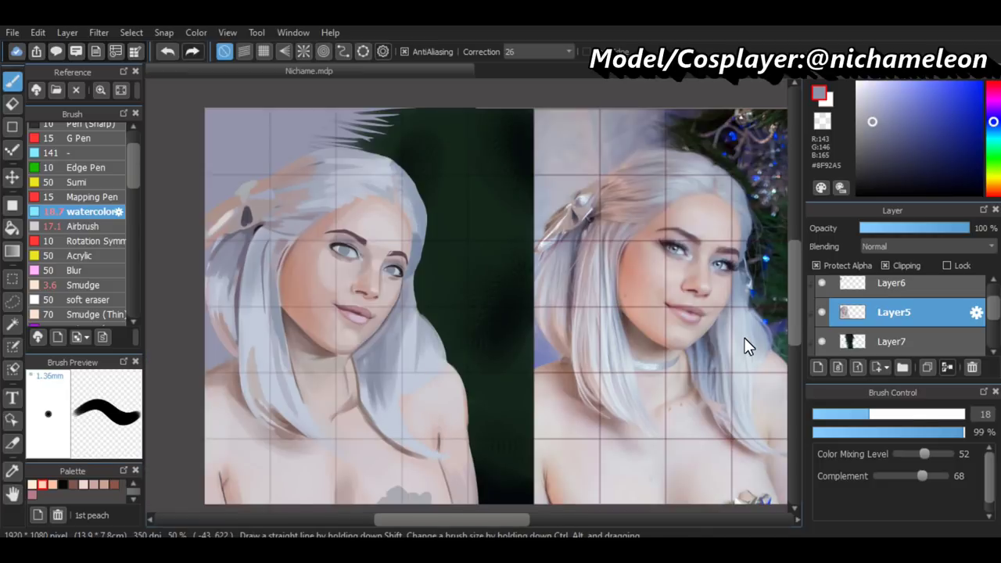
pyautogui.keyDown('alt'); pyautogui.click(592, 245); pyautogui.keyUp('alt')
pyautogui.hotkey('ctrl', 'z')
pyautogui.scroll(1, 210, 241)
pyautogui.scroll(-1, 310, 279)
pyautogui.press('h')
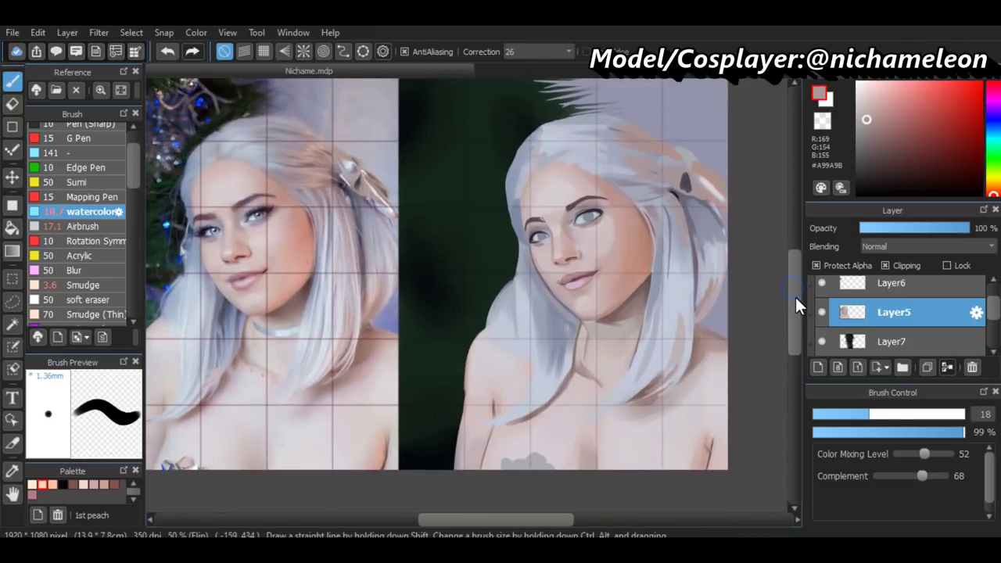
# Reshape the irises of both eyes with sampled tones #4A4249, #2B3246 and #878E9E at size 6.5 and 99% opacity
pyautogui.scroll(1, 451, 514)
pyautogui.moveTo(451, 514); pyautogui.dragTo(407, 514)
pyautogui.keyDown('alt'); pyautogui.click(469, 152); pyautogui.keyUp('alt')
pyautogui.scroll(2, 469, 152)
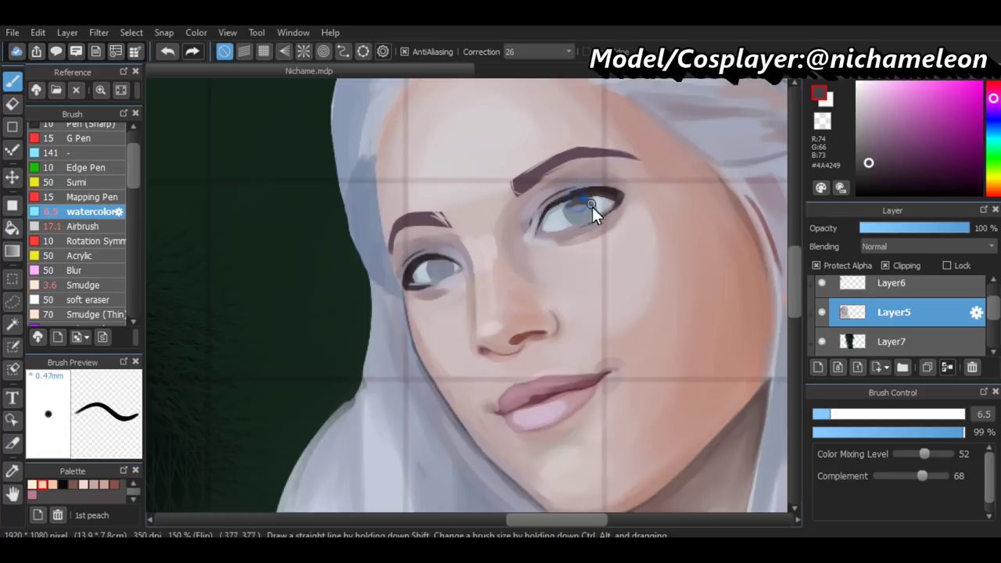
pyautogui.scroll(-3, 592, 206)
pyautogui.scroll(3, 301, 233)
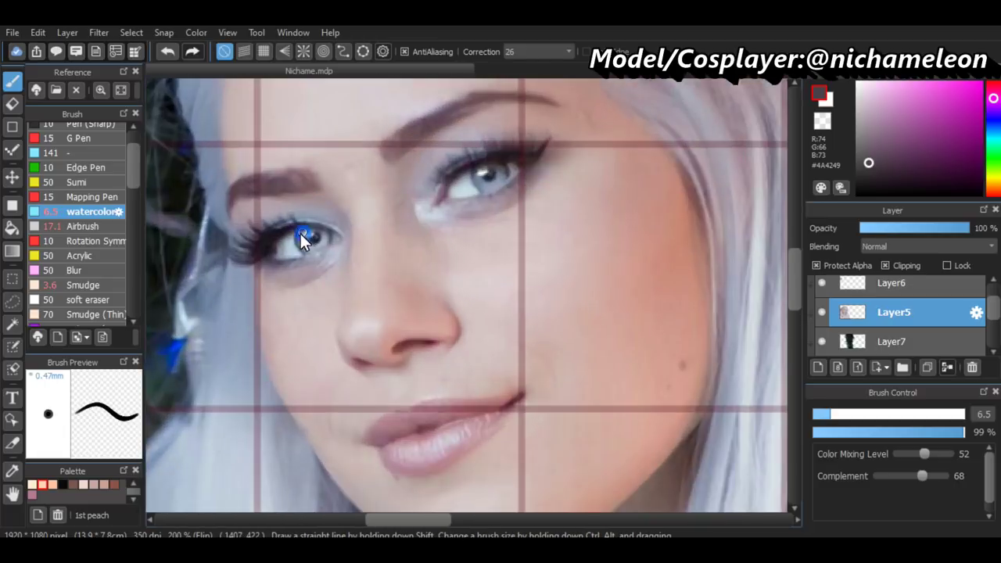
pyautogui.keyDown('alt'); pyautogui.click(300, 233); pyautogui.keyUp('alt')
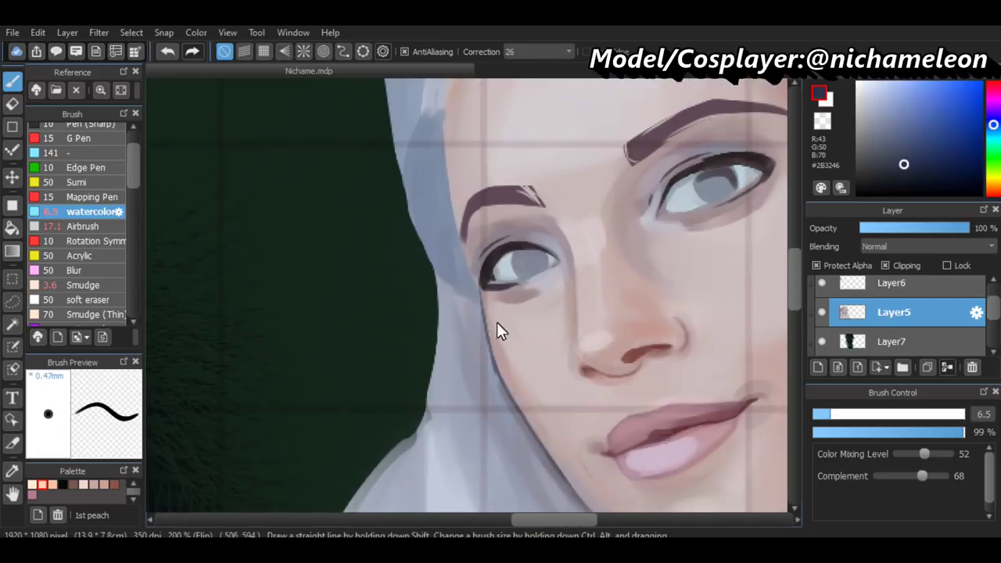
pyautogui.scroll(-1, 497, 322)
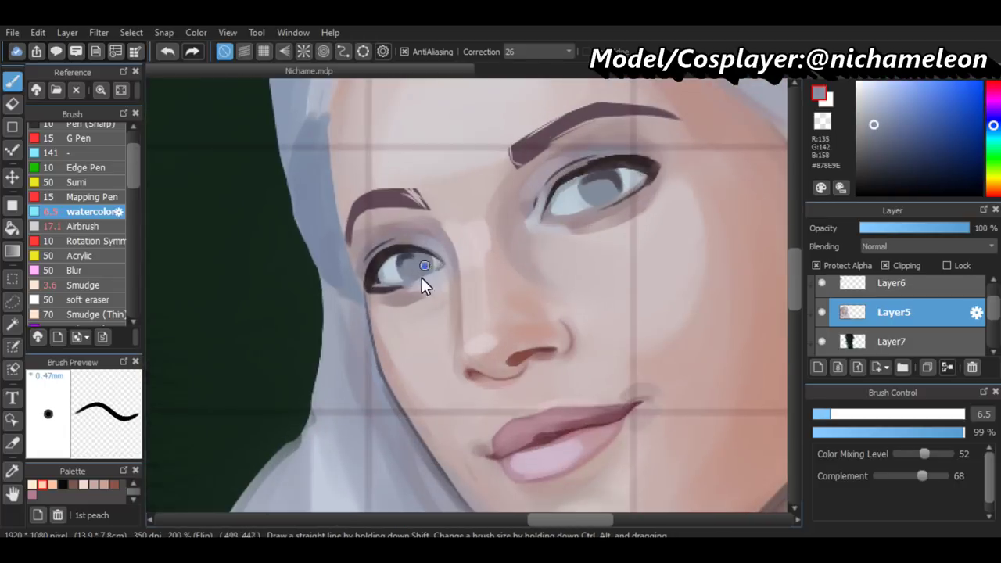
pyautogui.scroll(-2, 420, 264)
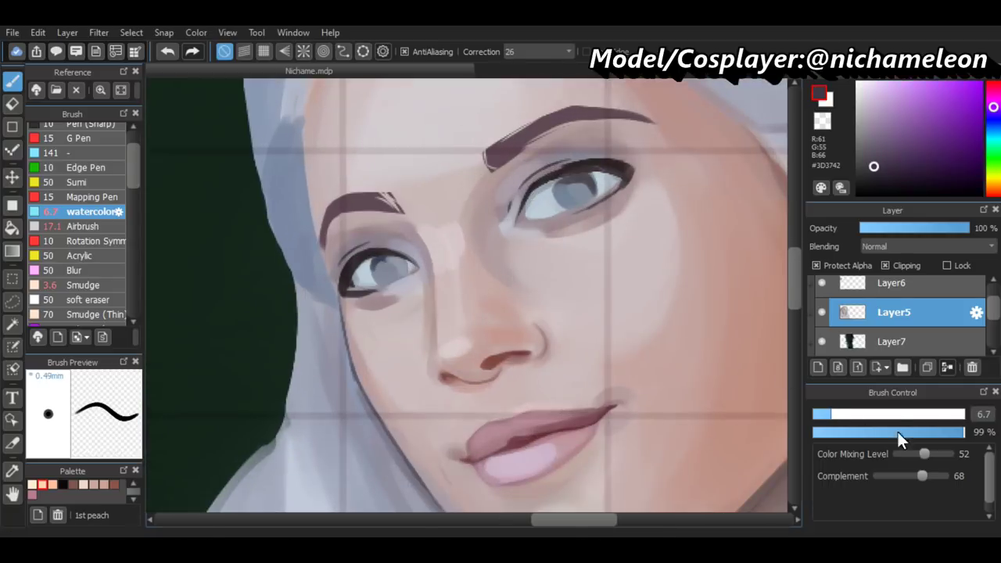
# Detail the pupils and iris rims of both eyes with dark tones using a smaller, less opaque brush
pyautogui.click(932, 432)
pyautogui.click(828, 414)
pyautogui.moveTo(827, 417); pyautogui.dragTo(823, 416)
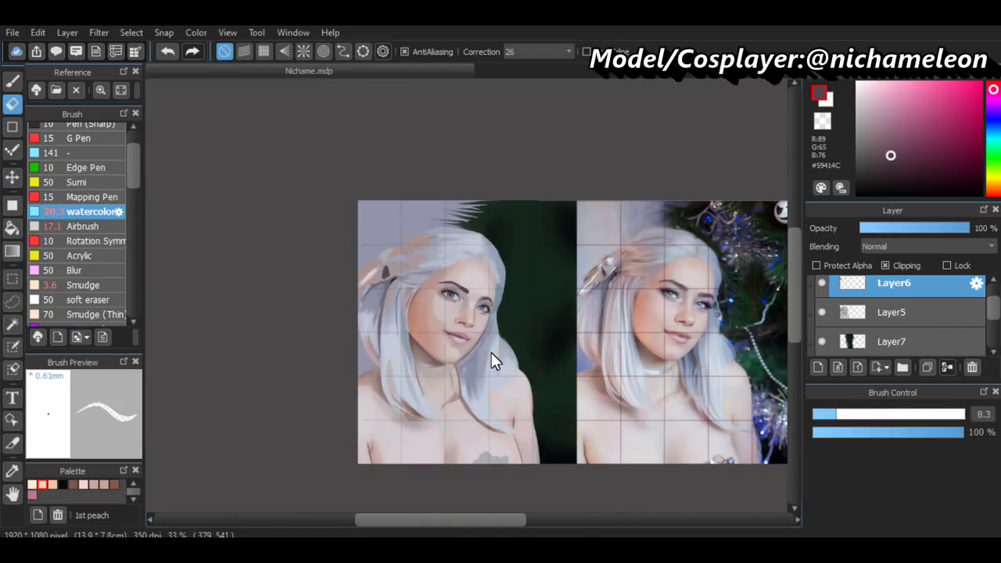
# Return to the brush on Layer5 and refine the lips and surrounding skin with #A46D74 at size 7.4 and 19% opacity
pyautogui.scroll(3, 491, 352)
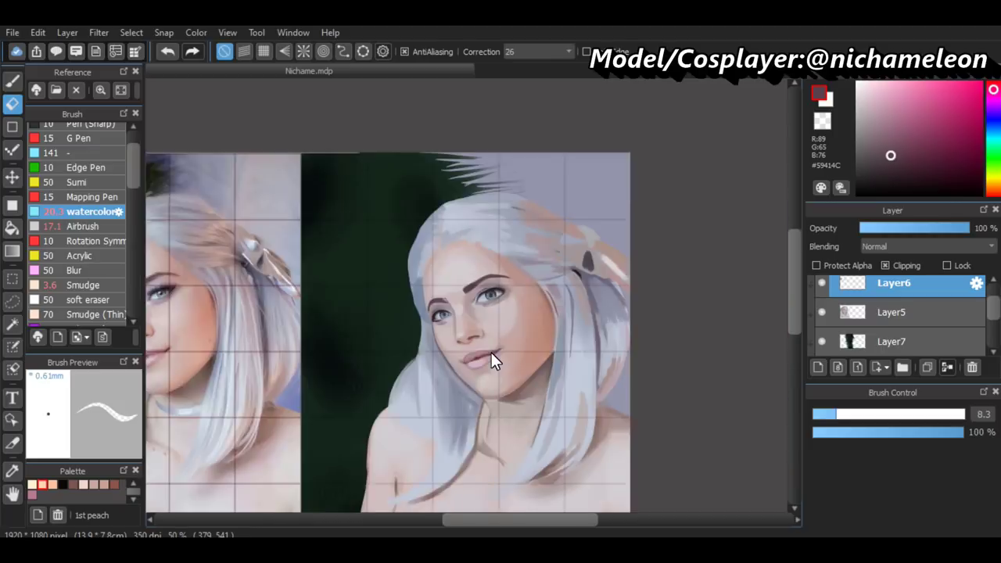
pyautogui.press('h')
pyautogui.click(817, 305)
pyautogui.moveTo(469, 520); pyautogui.dragTo(580, 520)
pyautogui.scroll(3, 537, 263)
pyautogui.press('b')
pyautogui.scroll(-2, 552, 251)
pyautogui.moveTo(510, 519); pyautogui.dragTo(438, 519)
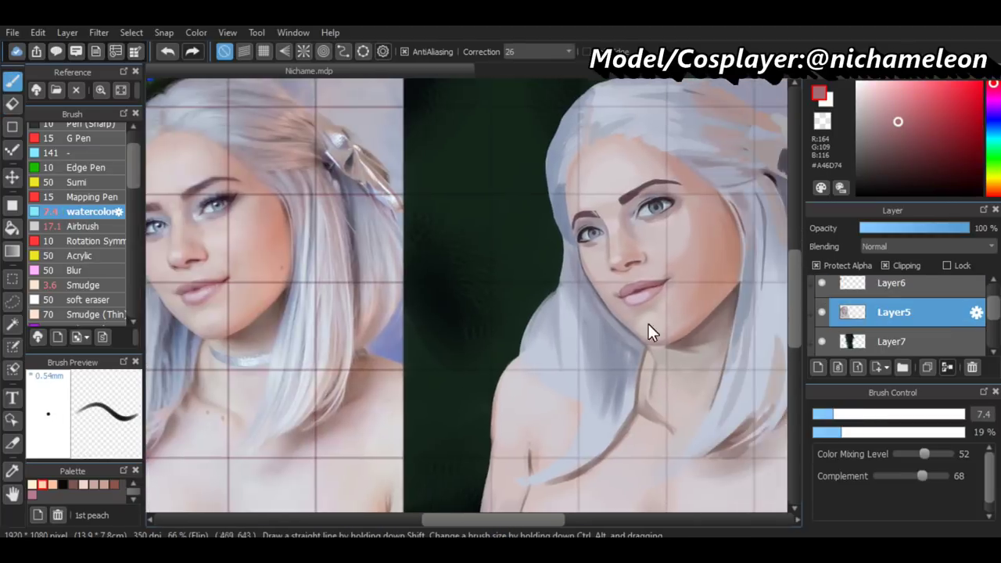
pyautogui.scroll(2, 459, 398)
pyautogui.moveTo(521, 519); pyautogui.dragTo(548, 519)
pyautogui.scroll(1, 493, 340)
pyautogui.keyDown('alt'); pyautogui.click(483, 338); pyautogui.keyUp('alt')
pyautogui.keyDown('alt'); pyautogui.click(511, 359); pyautogui.keyUp('alt')
# Blend the cheek below the near eye with #C29F97 at size 44 and 12% opacity
pyautogui.scroll(1, 517, 297)
pyautogui.press('h')
pyautogui.keyDown('alt'); pyautogui.click(334, 181); pyautogui.keyUp('alt')
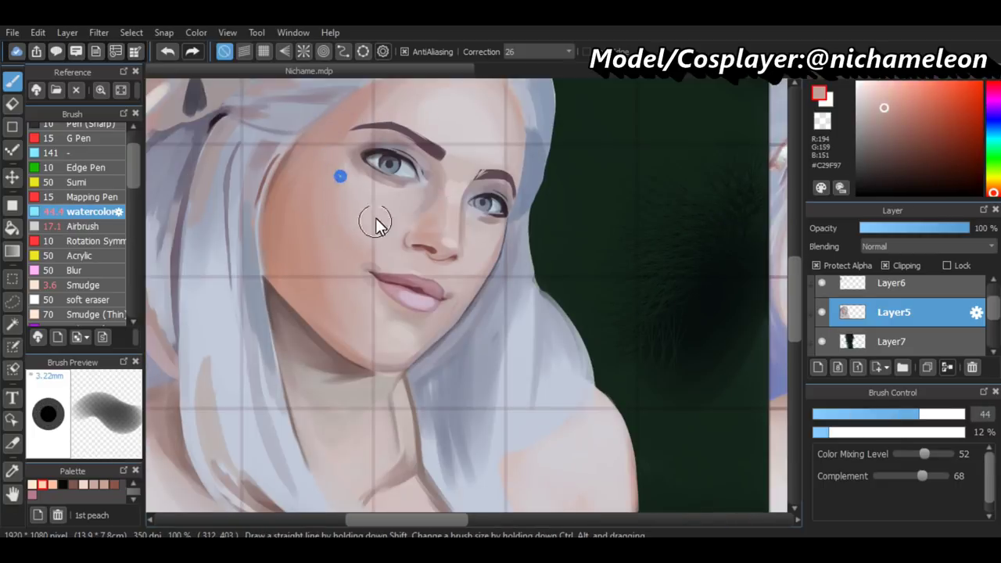
pyautogui.scroll(-2, 494, 301)
# Soften the nose tip and bridge with sampled skin tones #C2A19B and #C7B6B1 at size 11.3 and 12% opacity
pyautogui.press('h')
pyautogui.scroll(3, 494, 301)
pyautogui.keyDown('alt'); pyautogui.click(553, 205); pyautogui.keyUp('alt')
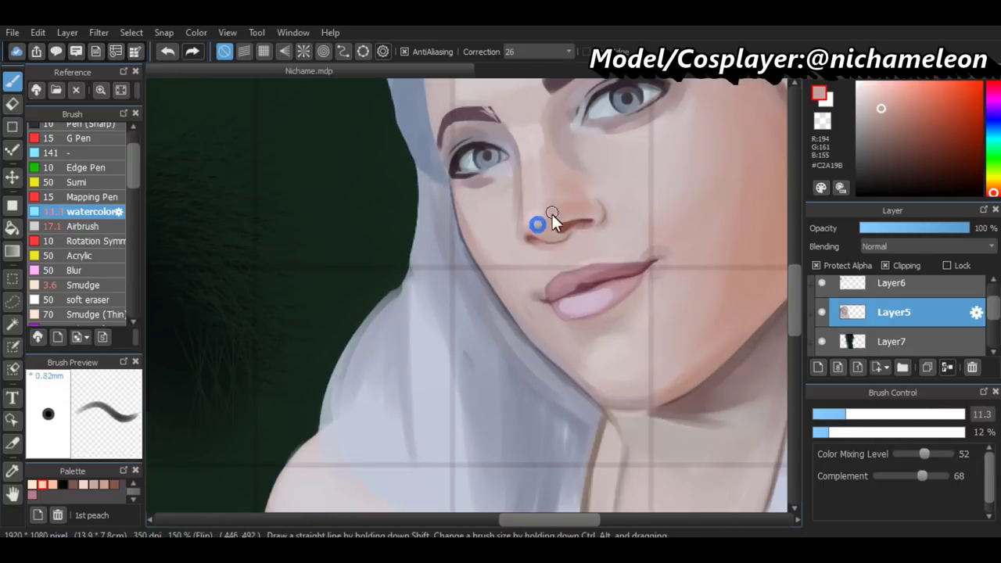
pyautogui.scroll(-3, 190, 242)
pyautogui.scroll(3, 540, 125)
pyautogui.scroll(-3, 386, 505)
pyautogui.keyDown('alt'); pyautogui.click(555, 200); pyautogui.keyUp('alt')
pyautogui.scroll(3, 555, 200)
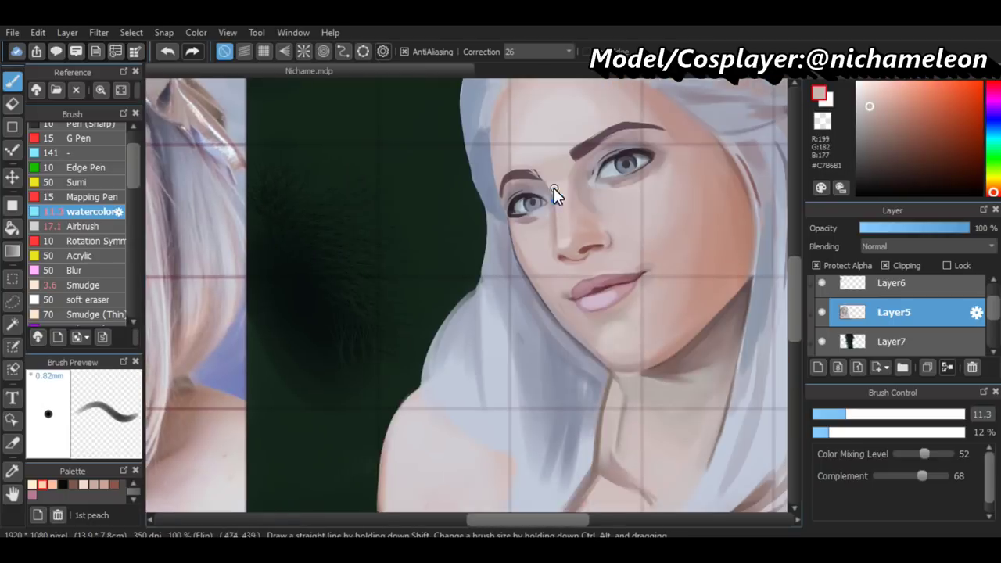
# Paint catchlights in the eyes on Layer6 with #F5FFFF at size 7.9 and 12% opacity
pyautogui.press('h')
pyautogui.scroll(-3, 600, 218)
pyautogui.scroll(1, 538, 405)
pyautogui.scroll(3, 596, 150)
pyautogui.keyDown('alt'); pyautogui.click(620, 181); pyautogui.keyUp('alt')
pyautogui.keyDown('alt'); pyautogui.click(620, 182); pyautogui.keyUp('alt')
pyautogui.moveTo(556, 520); pyautogui.dragTo(408, 520)
pyautogui.click(837, 415)
pyautogui.moveTo(837, 420); pyautogui.dragTo(827, 420)
pyautogui.scroll(2, 418, 272)
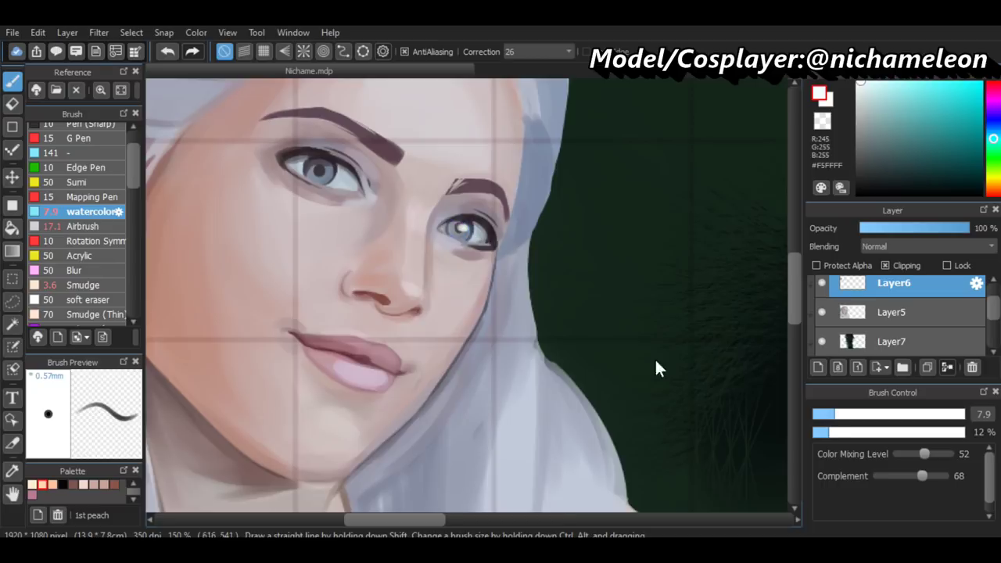
pyautogui.scroll(-3, 361, 351)
pyautogui.scroll(3, 460, 225)
pyautogui.scroll(-3, 460, 224)
pyautogui.scroll(2, 337, 176)
# Shade the near eye's inner corner and upper lid on Layer5 with #71777F at size 15 and 12% opacity
pyautogui.press('h')
pyautogui.scroll(-2, 496, 291)
pyautogui.scroll(3, 496, 291)
pyautogui.keyDown('alt'); pyautogui.click(582, 176); pyautogui.keyUp('alt')
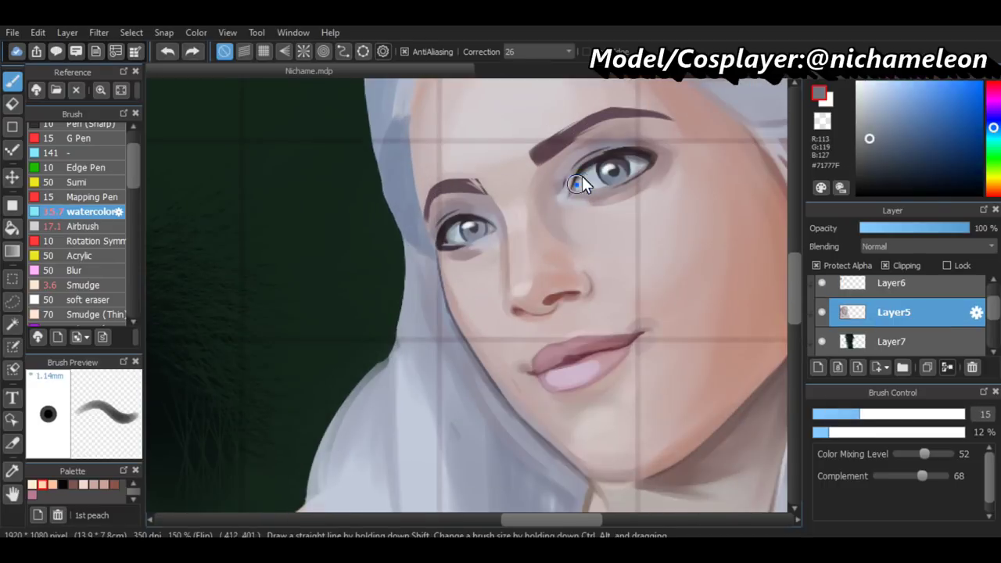
pyautogui.moveTo(588, 167); pyautogui.dragTo(599, 165)
pyautogui.scroll(-3, 489, 439)
pyautogui.scroll(2, 489, 439)
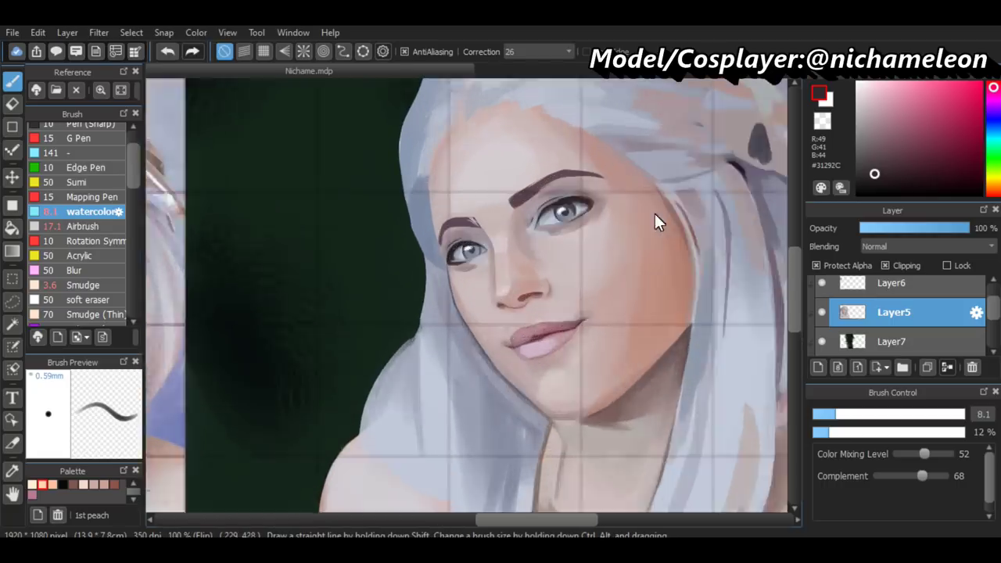
# Extend the near eye's upper lash line into a pointed wing with #31292C
pyautogui.scroll(1, 655, 213)
pyautogui.moveTo(691, 182); pyautogui.dragTo(663, 136)
pyautogui.scroll(-3, 659, 147)
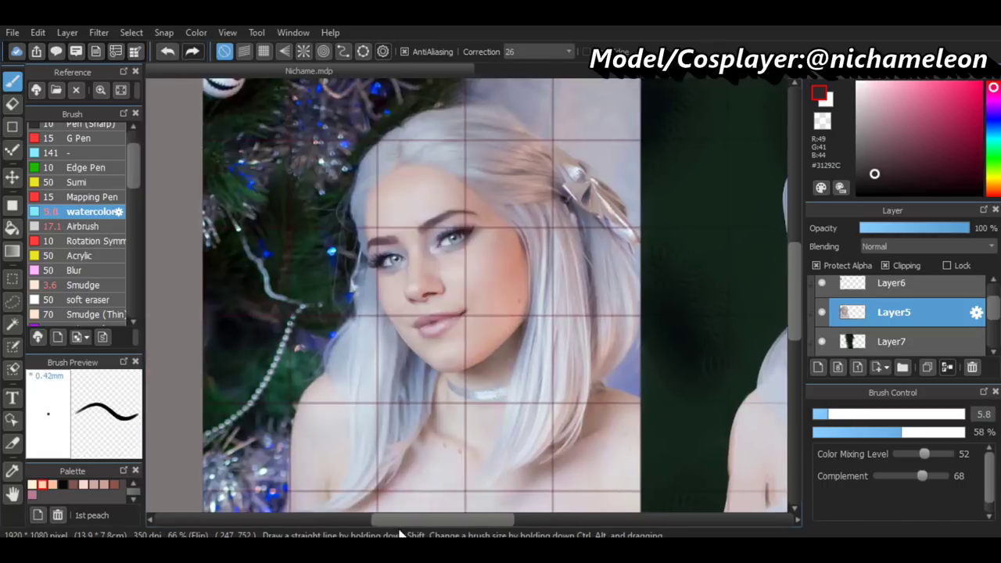
# Try fine eyelashes at the far eye's outer corner on Layer5 with #31292C at size 2.4 and 58% opacity
pyautogui.scroll(4, 549, 222)
pyautogui.moveTo(554, 231); pyautogui.dragTo(529, 205)
pyautogui.scroll(-3, 503, 407)
pyautogui.scroll(3, 529, 205)
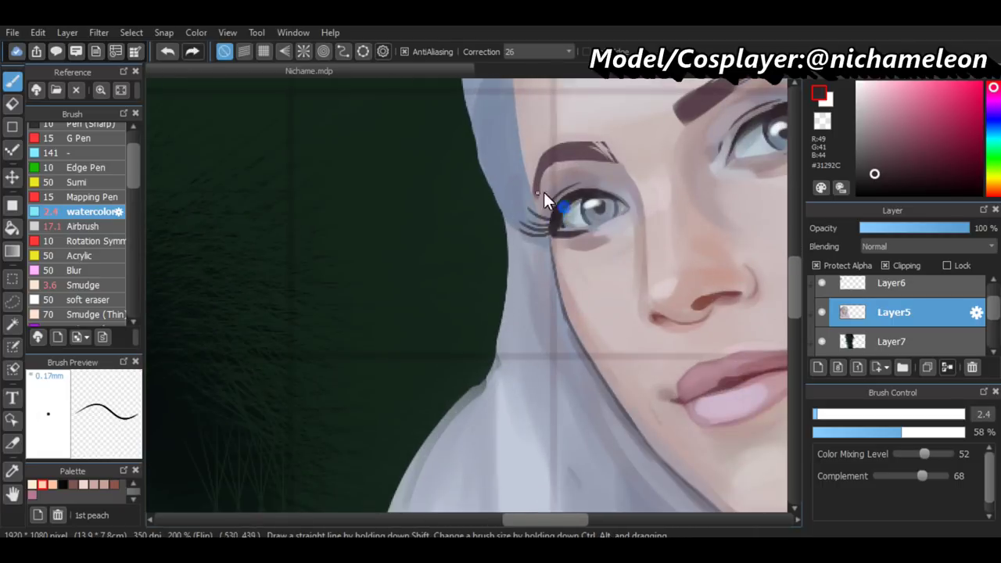
pyautogui.scroll(-3, 545, 202)
pyautogui.scroll(2, 544, 230)
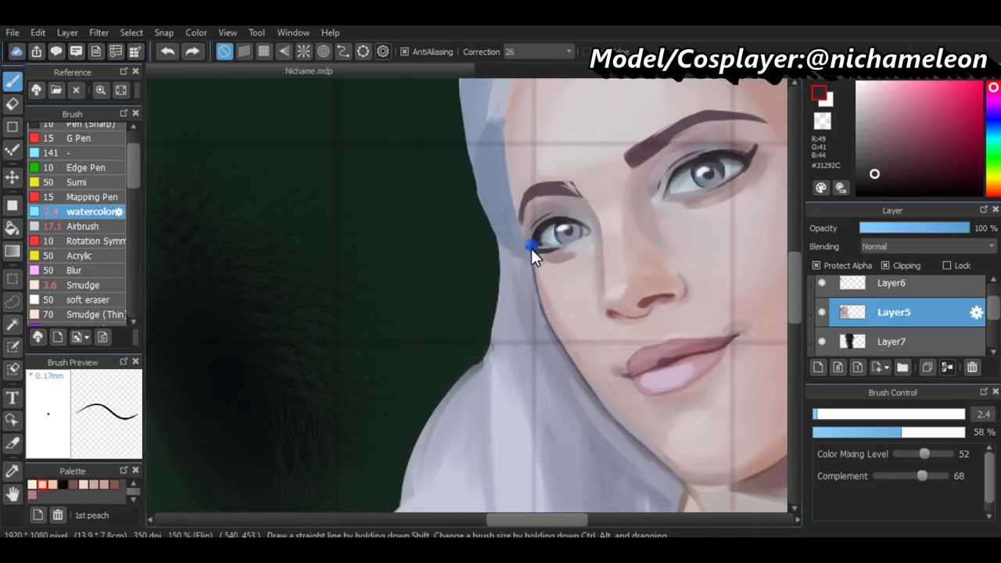
# Paint fine eyelashes at the far eye's outer corner on Layer6 with #31292C at size 2.4 and 58% opacity
pyautogui.scroll(-2, 747, 315)
pyautogui.click(856, 287)
pyautogui.scroll(2, 528, 227)
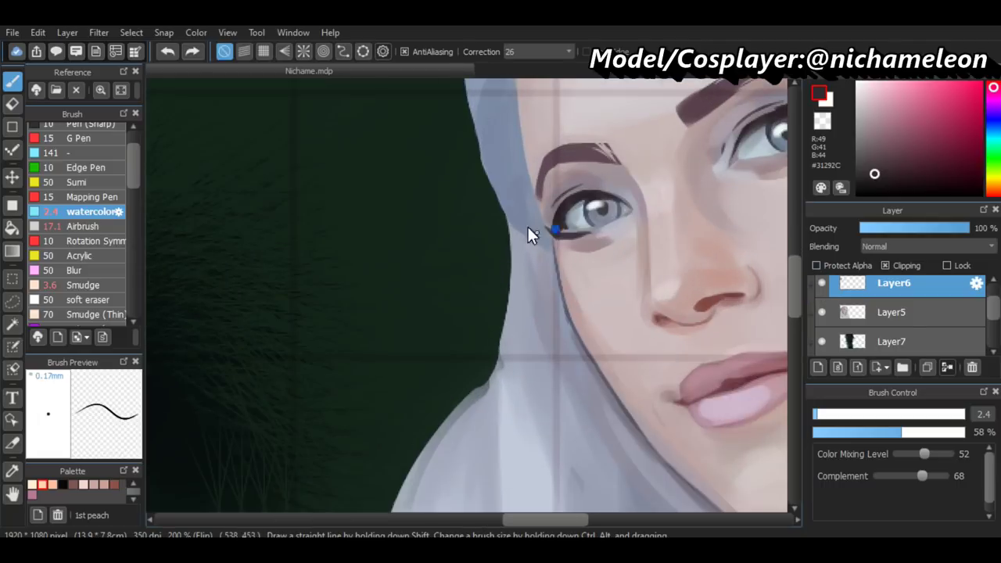
pyautogui.scroll(-2, 566, 214)
pyautogui.scroll(2, 545, 193)
pyautogui.scroll(-2, 589, 201)
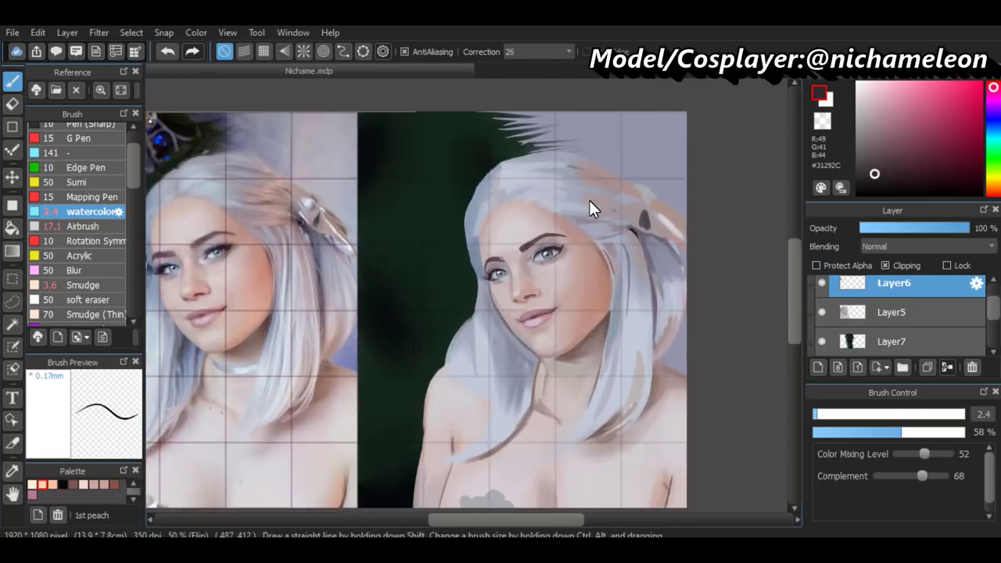
# Add fine upper lashes at the far eye on Layer6 with #31292C, reducing the brush to size 1.7 at 58% opacity
pyautogui.scroll(3, 562, 249)
pyautogui.scroll(-1, 297, 172)
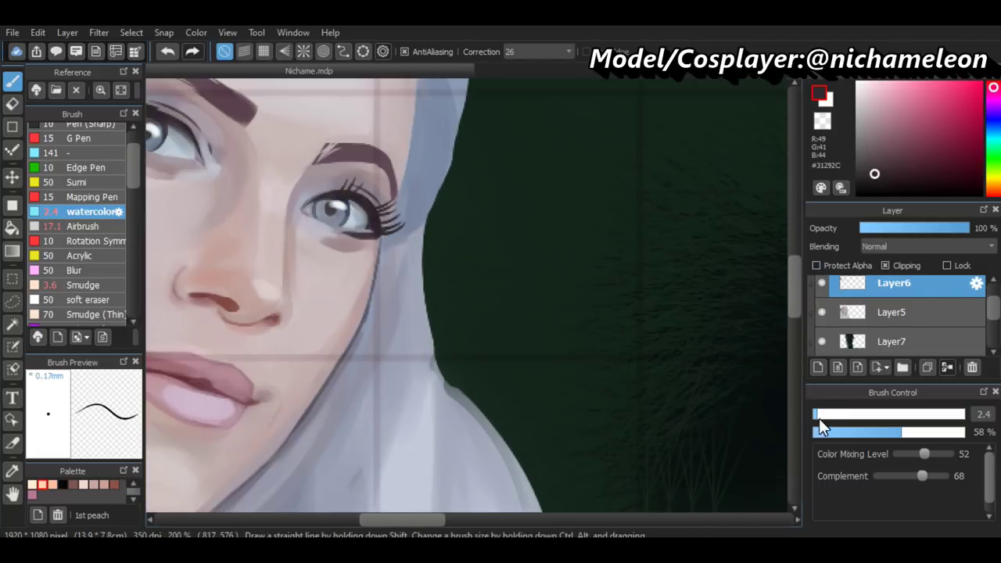
pyautogui.scroll(-2, 379, 195)
pyautogui.press('h')
pyautogui.scroll(2, 580, 180)
pyautogui.moveTo(581, 180); pyautogui.dragTo(547, 193)
pyautogui.scroll(-2, 556, 214)
pyautogui.scroll(2, 562, 223)
pyautogui.scroll(-2, 591, 227)
pyautogui.scroll(2, 677, 171)
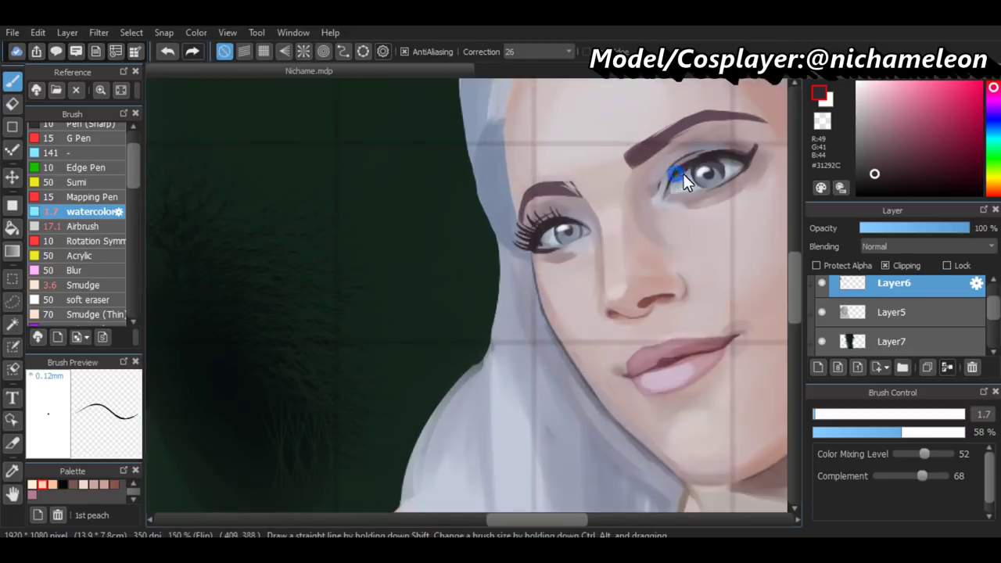
# Paint fine lashes along the near eye's upper lid on Layer6 with #31292C, undoing one stray stroke
pyautogui.scroll(-2, 712, 168)
pyautogui.scroll(2, 693, 181)
pyautogui.scroll(-1, 619, 230)
pyautogui.scroll(1, 682, 161)
pyautogui.scroll(-2, 720, 168)
pyautogui.scroll(3, 418, 165)
pyautogui.hotkey('ctrl', 'z')
pyautogui.scroll(-2, 432, 130)
pyautogui.scroll(2, 610, 243)
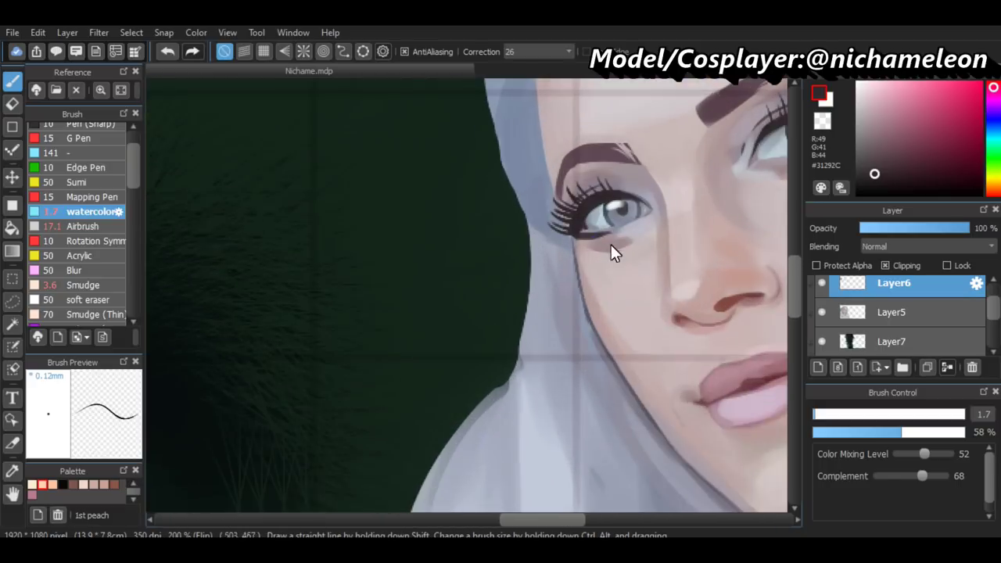
# Complete the near eye's outer and lower lashes on Layer6 with #31292C at size 1.7
pyautogui.scroll(-2, 602, 235)
pyautogui.scroll(2, 318, 133)
pyautogui.scroll(-2, 318, 134)
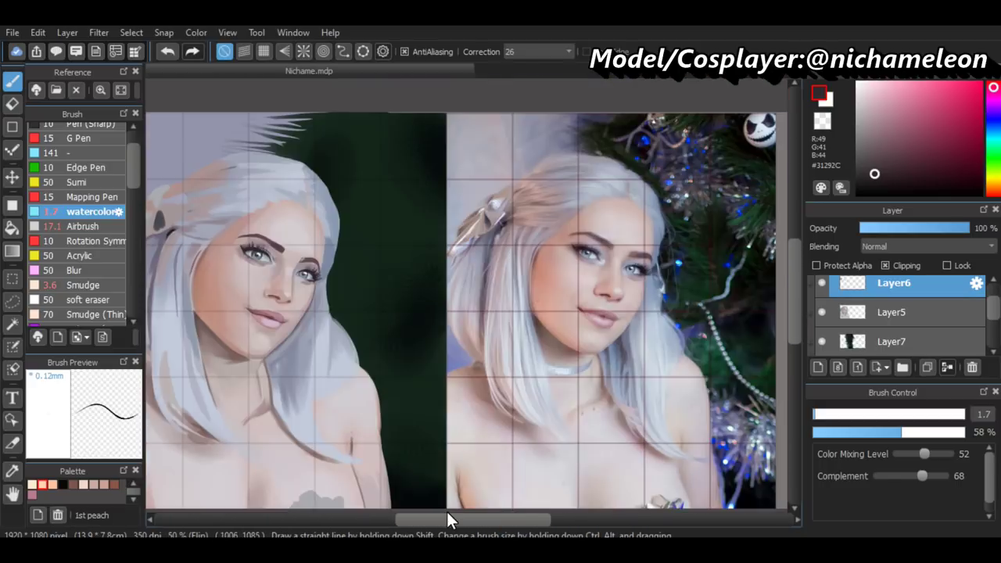
pyautogui.scroll(3, 235, 282)
pyautogui.press('e')
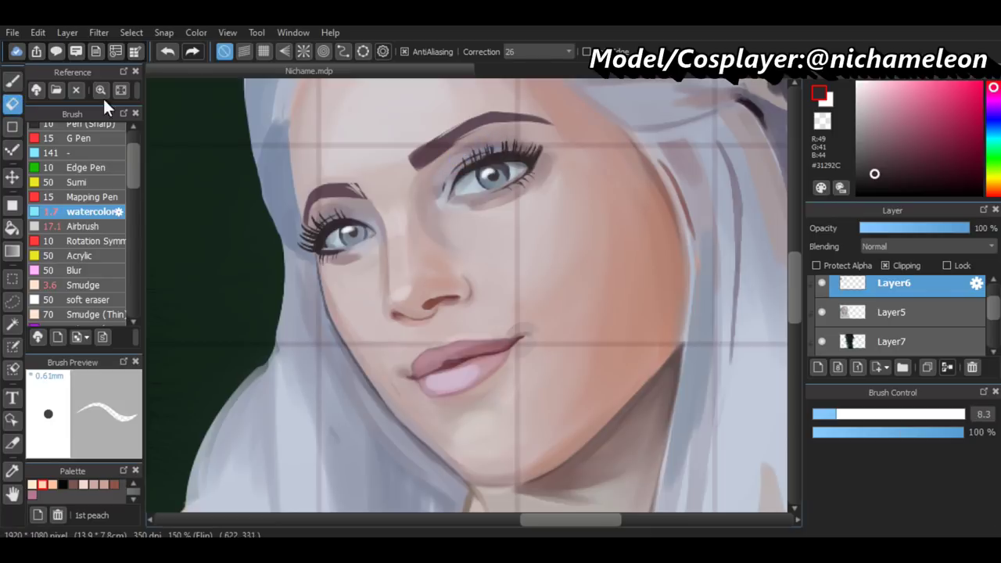
pyautogui.scroll(-3, 316, 220)
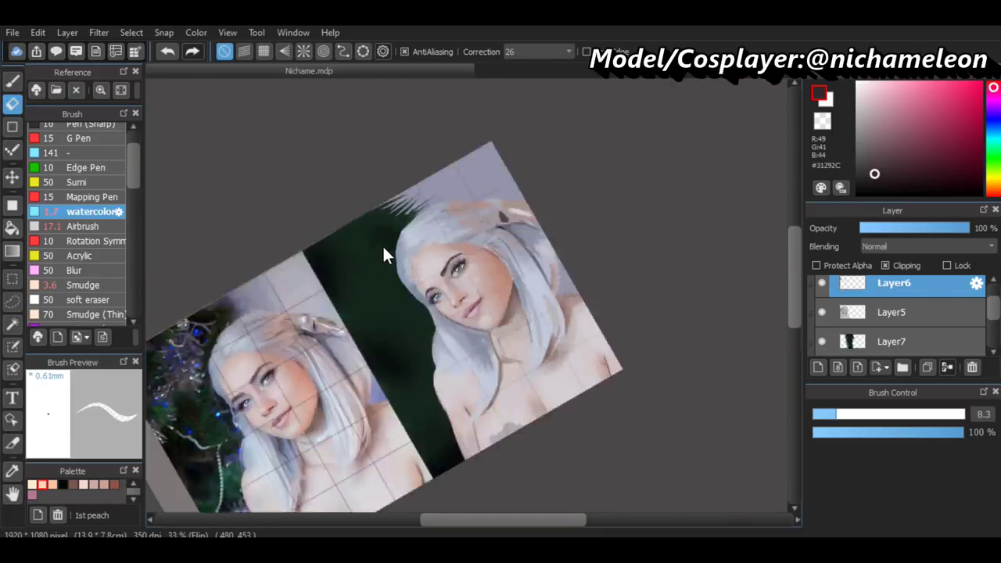
# Shade the far-side hair below the jaw on Layer5 with #9699A9 at size 5.1 and #5E5C67 at size 16, using 45% opacity
pyautogui.press('b')
pyautogui.scroll(3, 632, 342)
pyautogui.keyDown('alt'); pyautogui.click(587, 304); pyautogui.keyUp('alt')
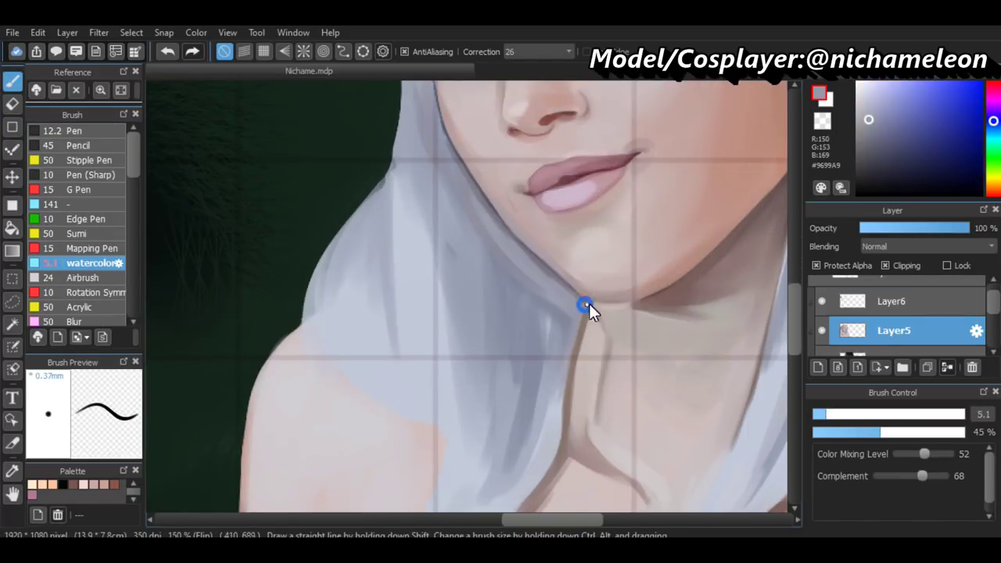
pyautogui.scroll(-5, 589, 289)
pyautogui.scroll(2, 578, 286)
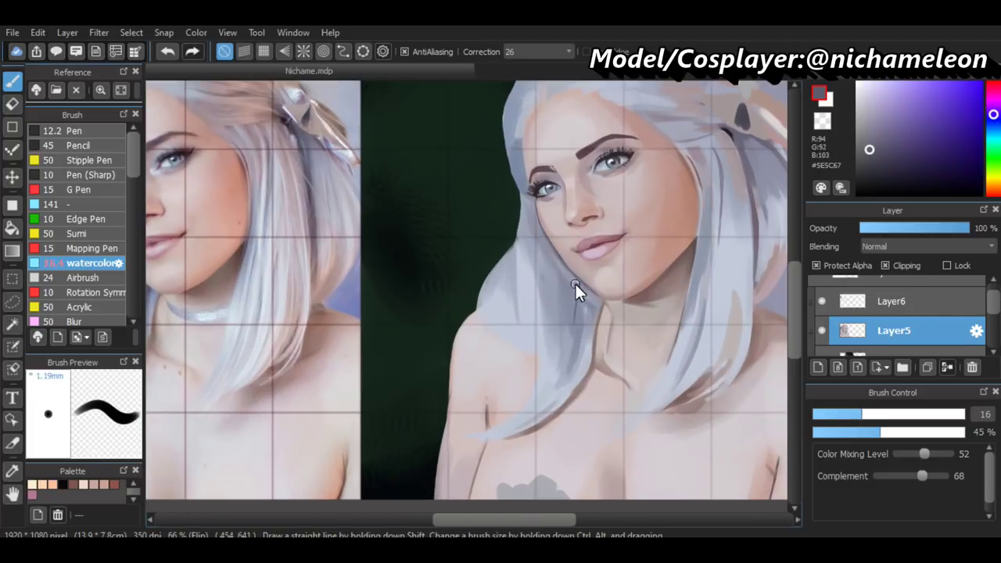
pyautogui.scroll(-2, 576, 284)
pyautogui.scroll(1, 670, 391)
# Paint lighter strands in the far-side hair over the shoulder on Layer5 with #C0C8D5 at size 15 and sampled #ADBFCD
pyautogui.keyDown('alt'); pyautogui.click(236, 335); pyautogui.keyUp('alt')
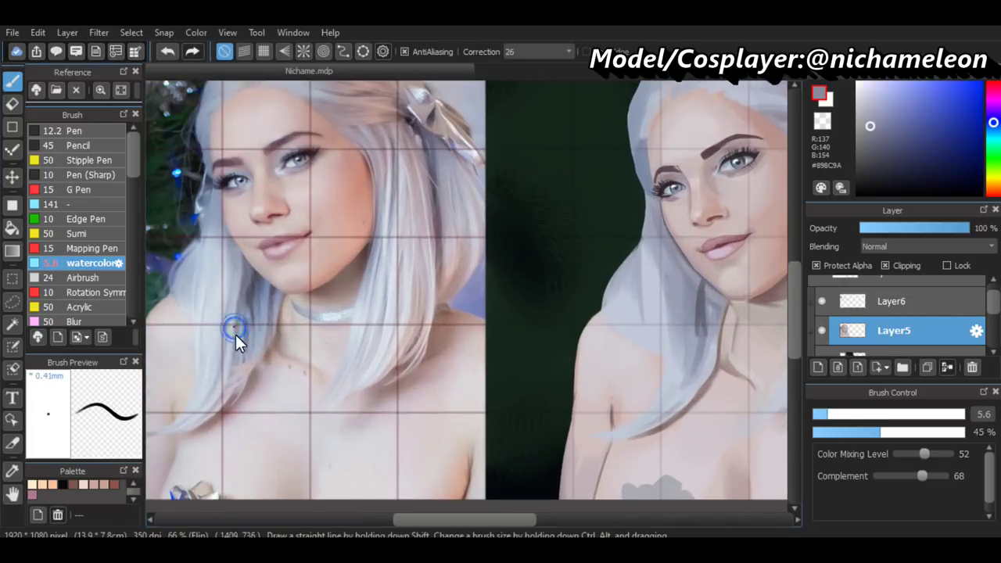
pyautogui.keyDown('alt'); pyautogui.click(232, 331); pyautogui.keyUp('alt')
pyautogui.moveTo(665, 366); pyautogui.dragTo(680, 368)
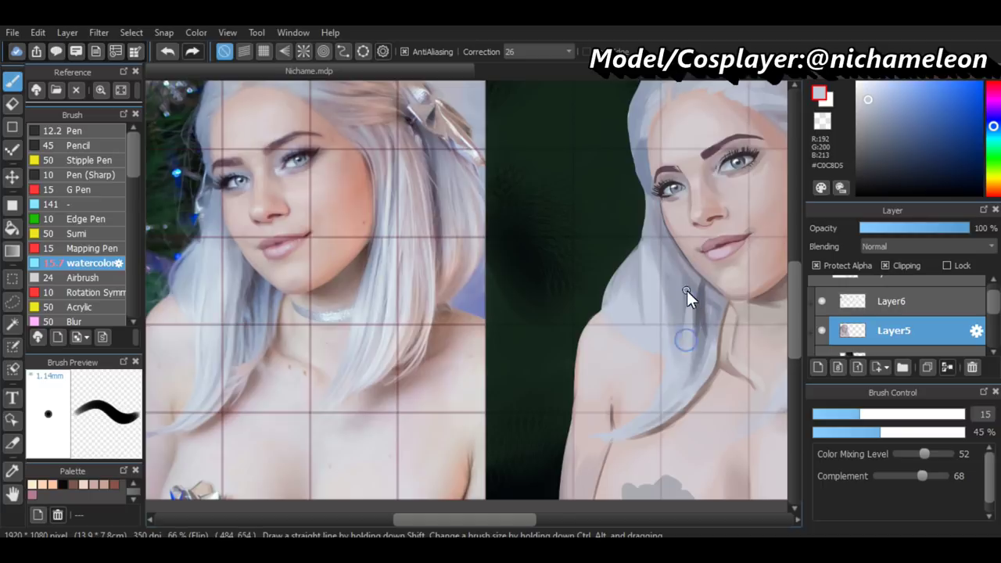
pyautogui.keyDown('alt'); pyautogui.click(685, 258); pyautogui.keyUp('alt')
pyautogui.moveTo(675, 259)
pyautogui.mouseDown()
pyautogui.moveTo(670, 339)
pyautogui.moveTo(635, 311)
pyautogui.mouseUp()
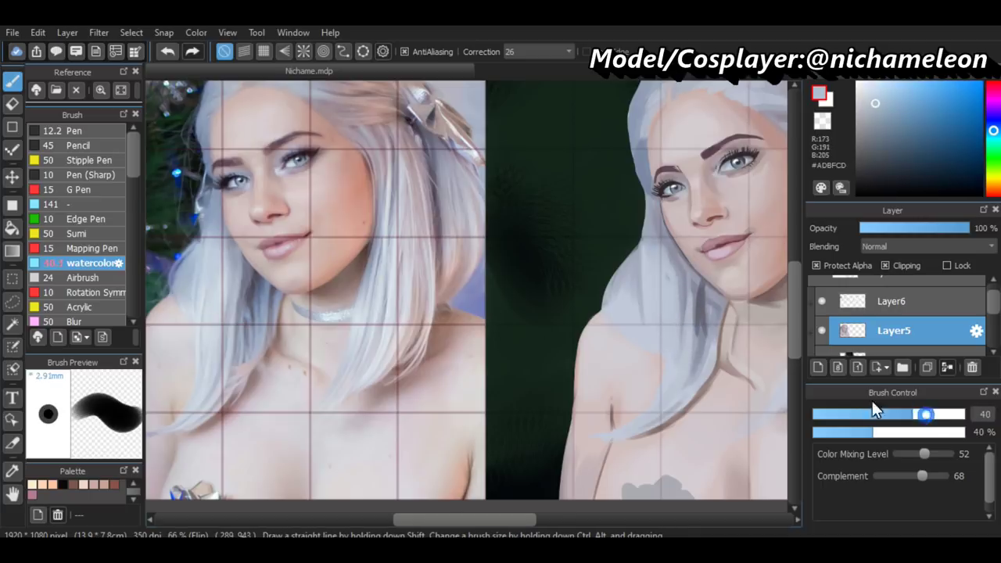
pyautogui.scroll(-2, 673, 326)
pyautogui.scroll(3, 672, 305)
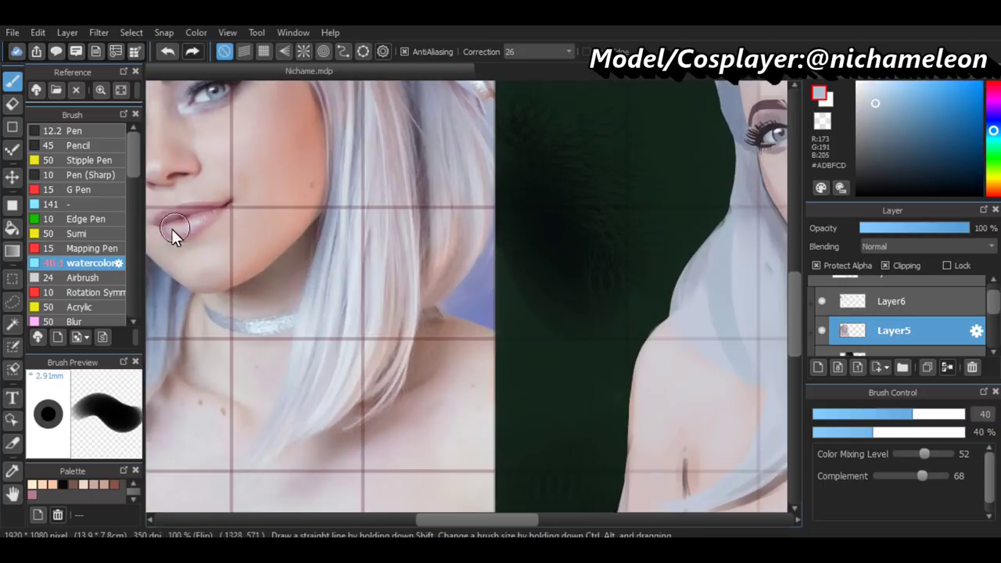
# Refine the lips and their corners on Layer5 with tones sampled from the reference, using #976779 at size 4.9 and 40% opacity
pyautogui.keyDown('alt'); pyautogui.click(189, 233); pyautogui.keyUp('alt')
pyautogui.scroll(2, 560, 405)
pyautogui.moveTo(559, 405); pyautogui.dragTo(537, 242)
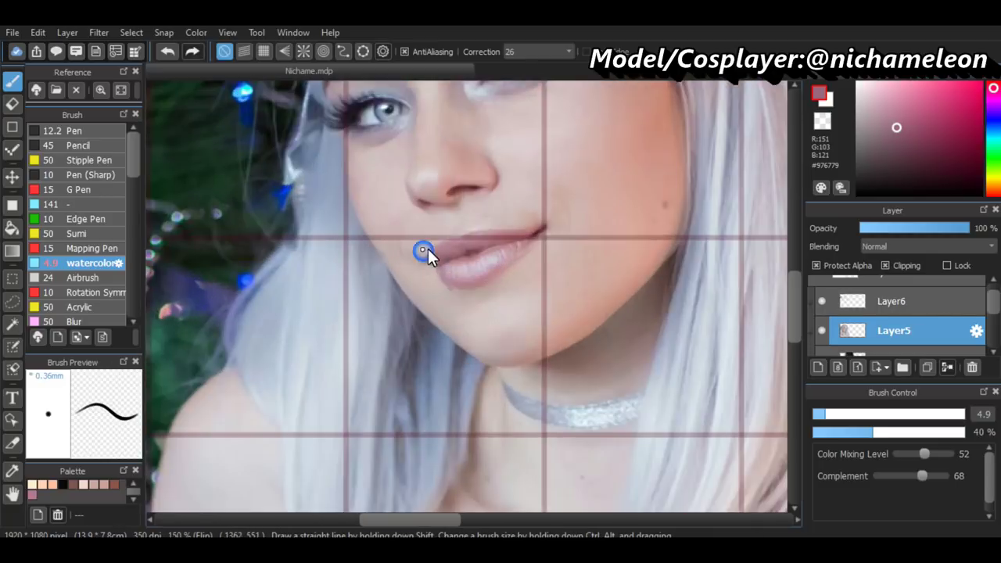
pyautogui.keyDown('alt'); pyautogui.click(568, 314); pyautogui.keyUp('alt')
pyautogui.scroll(1, 539, 274)
pyautogui.scroll(-3, 501, 391)
pyautogui.scroll(2, 292, 252)
pyautogui.keyDown('alt'); pyautogui.click(291, 252); pyautogui.keyUp('alt')
pyautogui.scroll(2, 531, 445)
pyautogui.scroll(1, 470, 226)
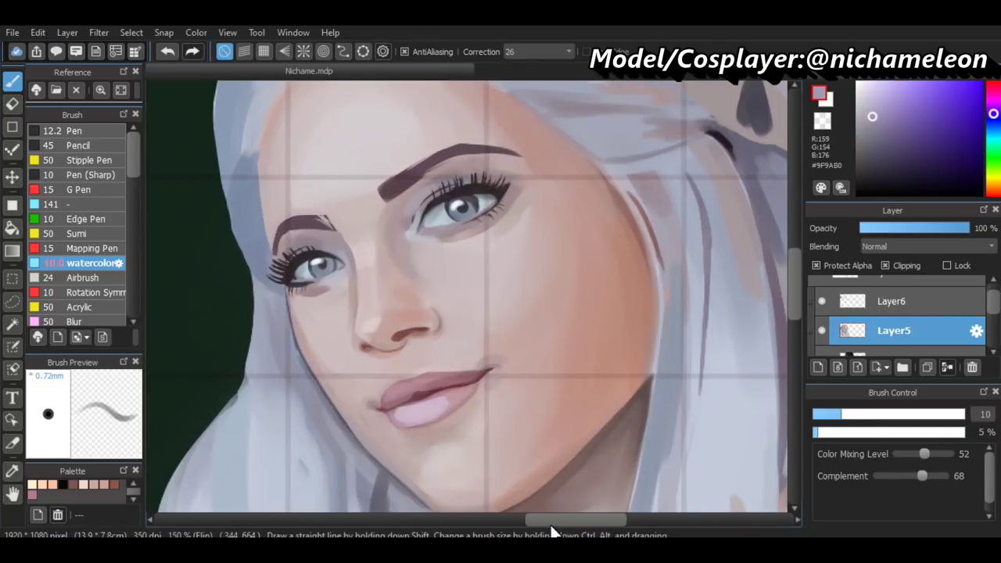
# Soften the skin around the eyes on Layer5 with reference tones such as #BEADB7 at size 10 and 44% opacity
pyautogui.moveTo(537, 521); pyautogui.dragTo(400, 520)
pyautogui.keyDown('alt'); pyautogui.click(396, 228); pyautogui.keyUp('alt')
pyautogui.scroll(-2, 393, 309)
pyautogui.scroll(2, 680, 242)
pyautogui.scroll(-2, 535, 211)
pyautogui.scroll(2, 292, 277)
pyautogui.keyDown('alt'); pyautogui.click(289, 266); pyautogui.keyUp('alt')
pyautogui.scroll(-3, 509, 242)
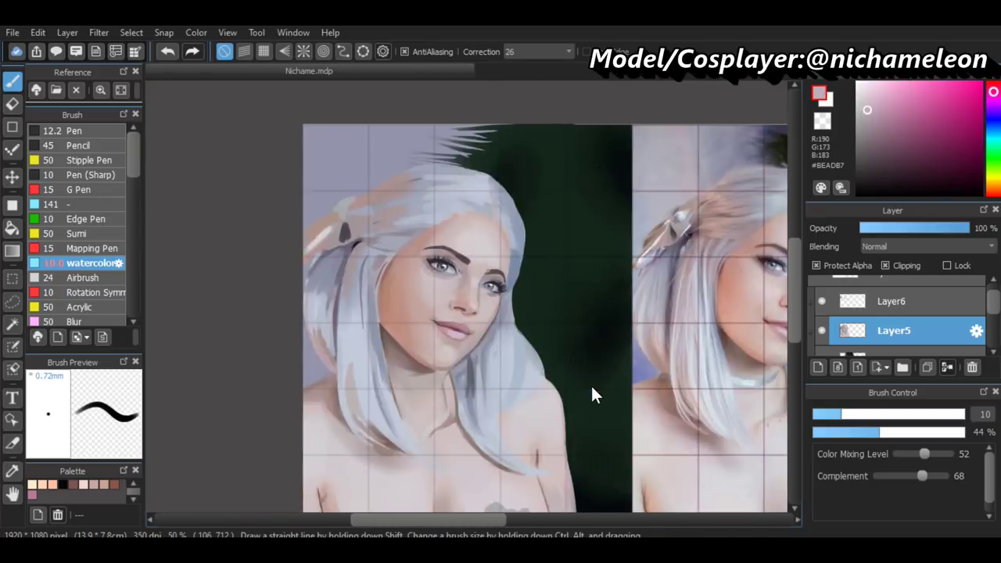
# Shade the near eye's outer corner with #8F7B82 and the nose with #C59D93 on Layer5 at size 10 and 44% opacity
pyautogui.scroll(2, 592, 395)
pyautogui.scroll(1, 423, 512)
pyautogui.moveTo(423, 518); pyautogui.dragTo(548, 519)
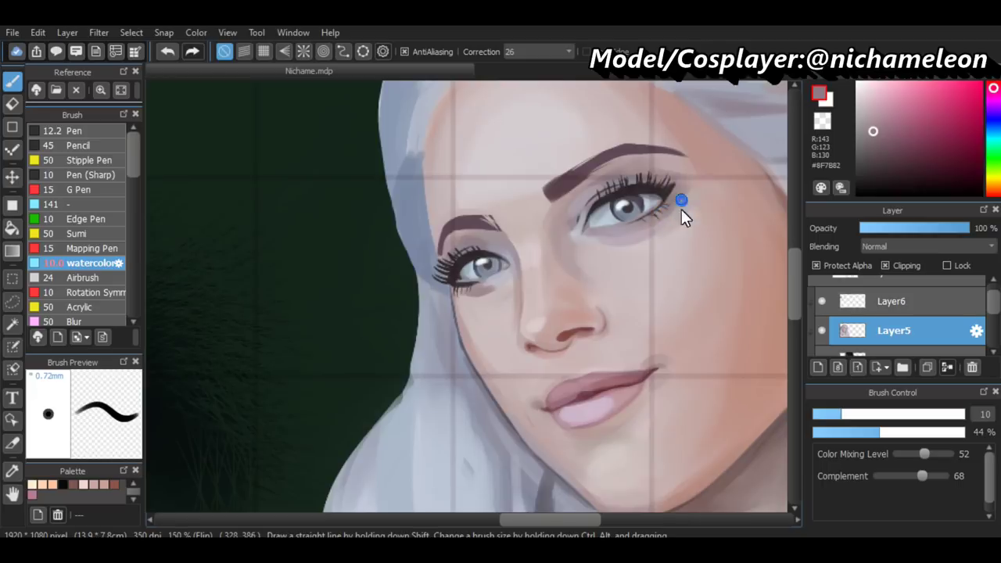
pyautogui.keyDown('alt'); pyautogui.click(675, 205); pyautogui.keyUp('alt')
pyautogui.scroll(-2, 679, 201)
pyautogui.scroll(2, 416, 368)
pyautogui.keyDown('alt'); pyautogui.click(416, 367); pyautogui.keyUp('alt')
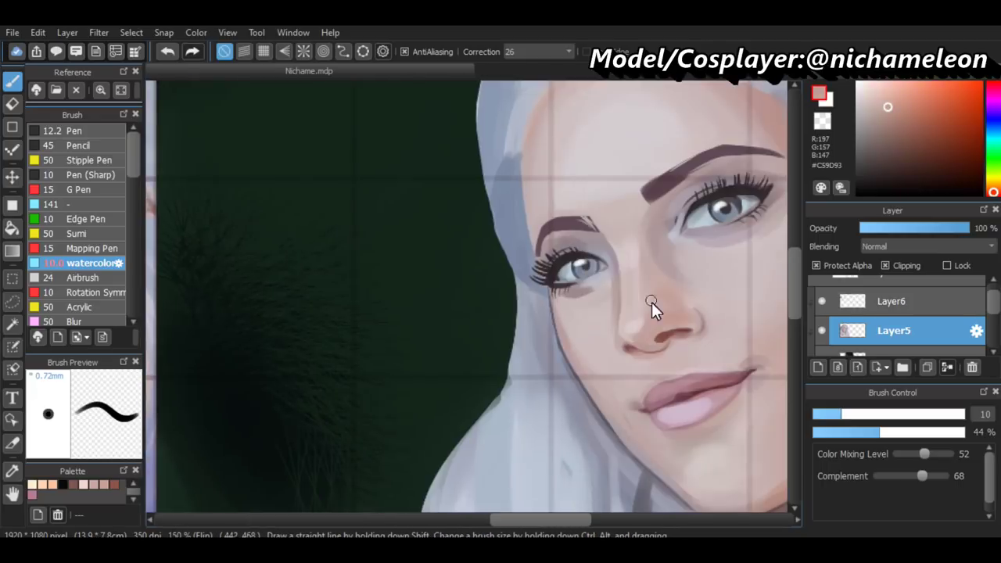
pyautogui.scroll(-2, 672, 308)
pyautogui.scroll(2, 339, 313)
# Paint muted strands into the hair at the crown on Layer5 with #AC9EA5 at size 10 and 44% opacity
pyautogui.keyDown('alt'); pyautogui.click(387, 125); pyautogui.keyUp('alt')
pyautogui.scroll(-2, 387, 125)
pyautogui.scroll(3, 315, 164)
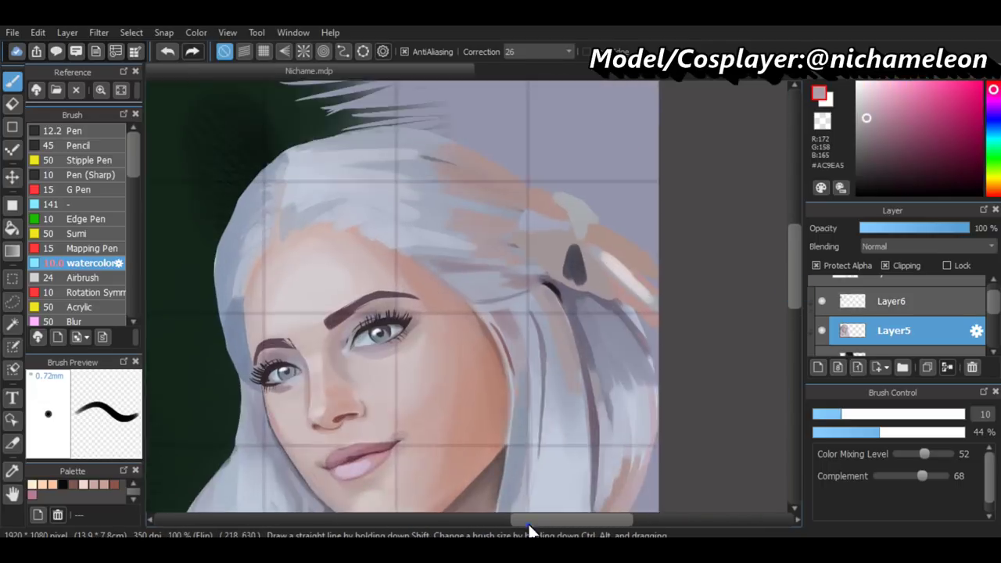
pyautogui.scroll(-2, 495, 346)
pyautogui.scroll(3, 379, 169)
pyautogui.keyDown('alt'); pyautogui.click(378, 169); pyautogui.keyUp('alt')
pyautogui.scroll(-2, 379, 169)
pyautogui.moveTo(429, 519); pyautogui.dragTo(610, 519)
# Blend mauve tones into the swept-back hair leading to the clip on Layer5 with #AA97A2 at size 27 and 9% opacity
pyautogui.scroll(2, 493, 119)
pyautogui.scroll(-2, 439, 470)
pyautogui.scroll(2, 501, 312)
pyautogui.scroll(-2, 422, 148)
pyautogui.scroll(4, 478, 231)
pyautogui.keyDown('alt'); pyautogui.click(478, 231); pyautogui.keyUp('alt')
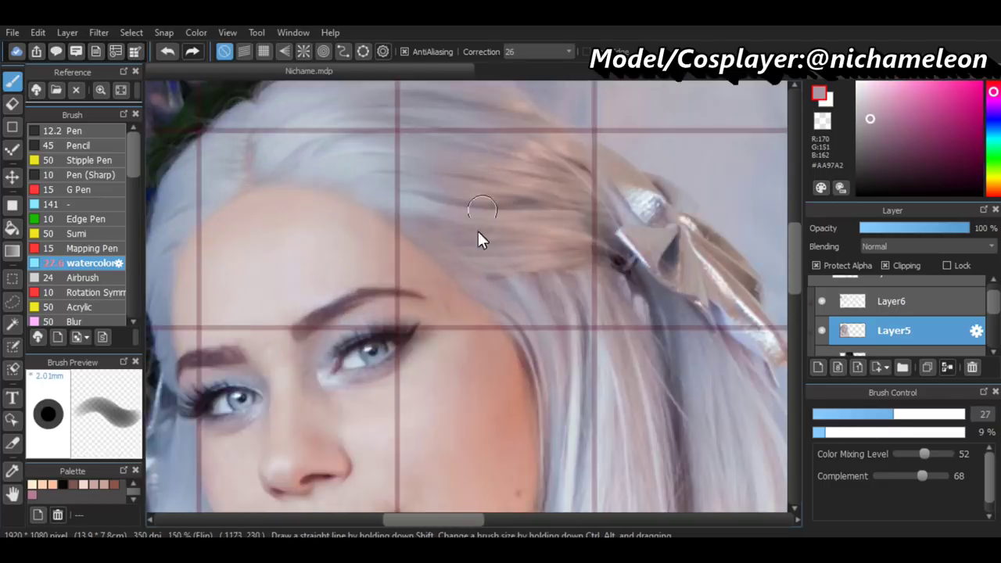
pyautogui.scroll(-2, 661, 205)
pyautogui.scroll(-2, 661, 204)
pyautogui.scroll(4, 412, 171)
pyautogui.keyDown('alt'); pyautogui.click(412, 171); pyautogui.keyUp('alt')
pyautogui.scroll(-2, 411, 172)
# Enable Protect Alpha on Layer6 and paint the hair clip's pale front edge with #F3E5F3 at size 8.1 and 9% opacity
pyautogui.click(891, 301)
pyautogui.moveTo(891, 415); pyautogui.dragTo(836, 430)
pyautogui.click(816, 265)
pyautogui.scroll(-2, 468, 191)
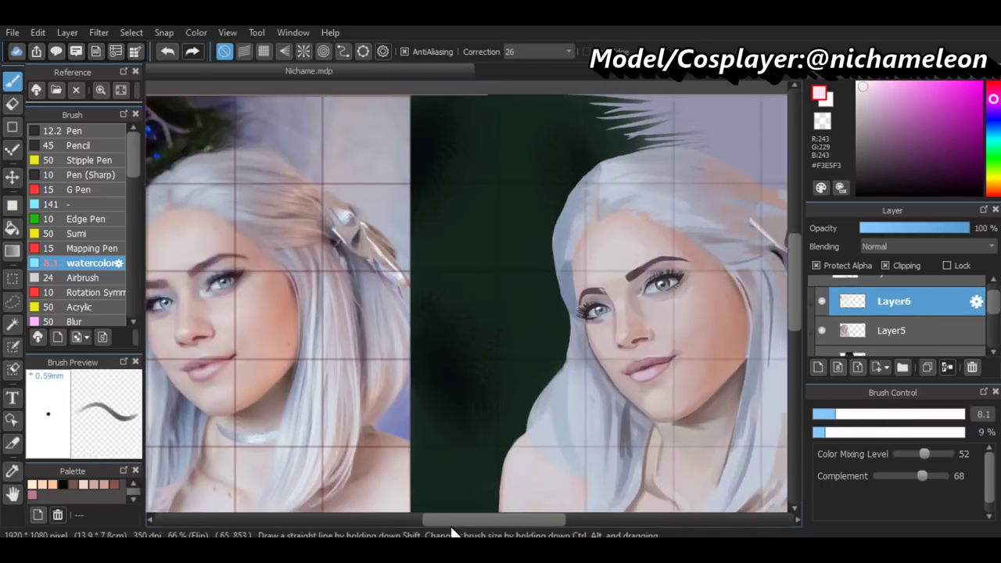
pyautogui.hscroll(1, 467, 505)
pyautogui.hscroll(1, 466, 504)
pyautogui.scroll(3, 571, 214)
pyautogui.keyDown('alt'); pyautogui.click(571, 214); pyautogui.keyUp('alt')
pyautogui.scroll(-2, 571, 214)
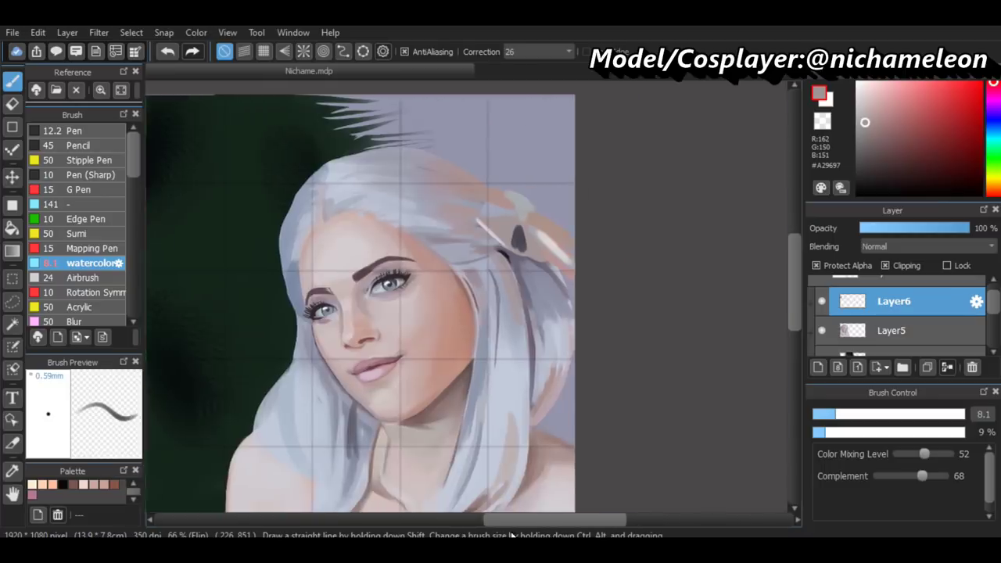
# Lay pale highlights on the hair clip's upper fold on Layer6 with #DBCDD8 and #D8CBD5, undoing the last stroke
pyautogui.scroll(2, 595, 139)
pyautogui.keyDown('alt'); pyautogui.click(647, 194); pyautogui.keyUp('alt')
pyautogui.scroll(-2, 615, 269)
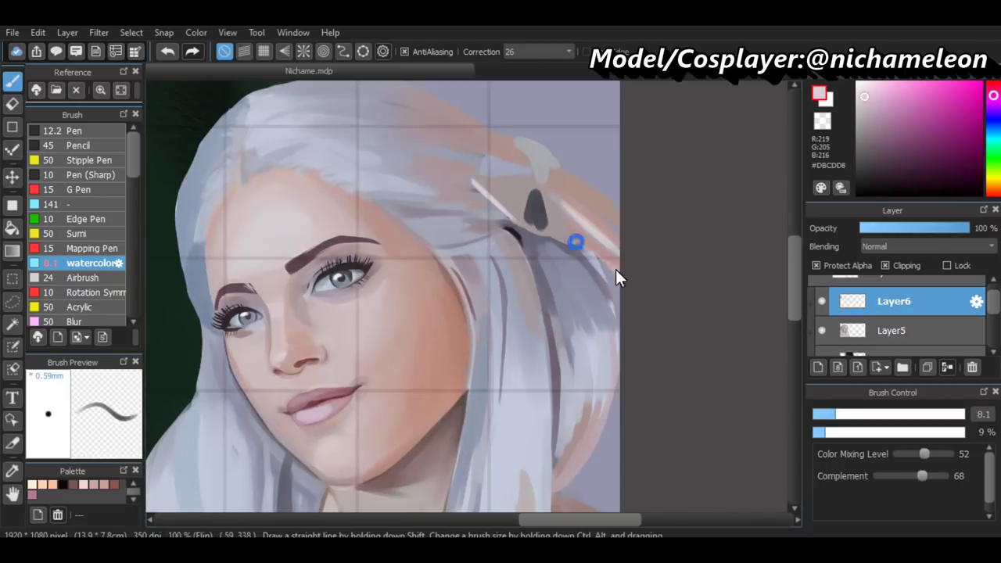
pyautogui.hscroll(-2, 501, 522)
pyautogui.scroll(2, 704, 235)
pyautogui.keyDown('alt'); pyautogui.click(740, 240); pyautogui.keyUp('alt')
pyautogui.hotkey('ctrl', 'z')
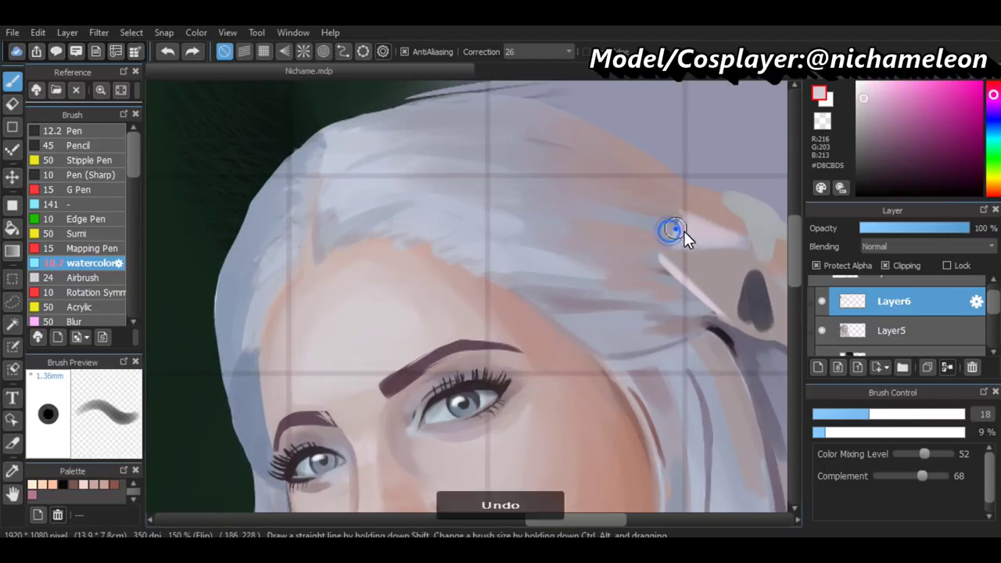
# Strengthen the hair clip's white upper fold and beige centre knot on Layer6 at size 18, raising the opacity to 73%
pyautogui.scroll(2, 675, 264)
pyautogui.keyDown('alt'); pyautogui.click(591, 238); pyautogui.keyUp('alt')
pyautogui.scroll(-3, 641, 313)
pyautogui.hscroll(2, 695, 385)
pyautogui.scroll(2, 312, 273)
pyautogui.keyDown('alt'); pyautogui.click(574, 258); pyautogui.keyUp('alt')
pyautogui.scroll(-2, 476, 480)
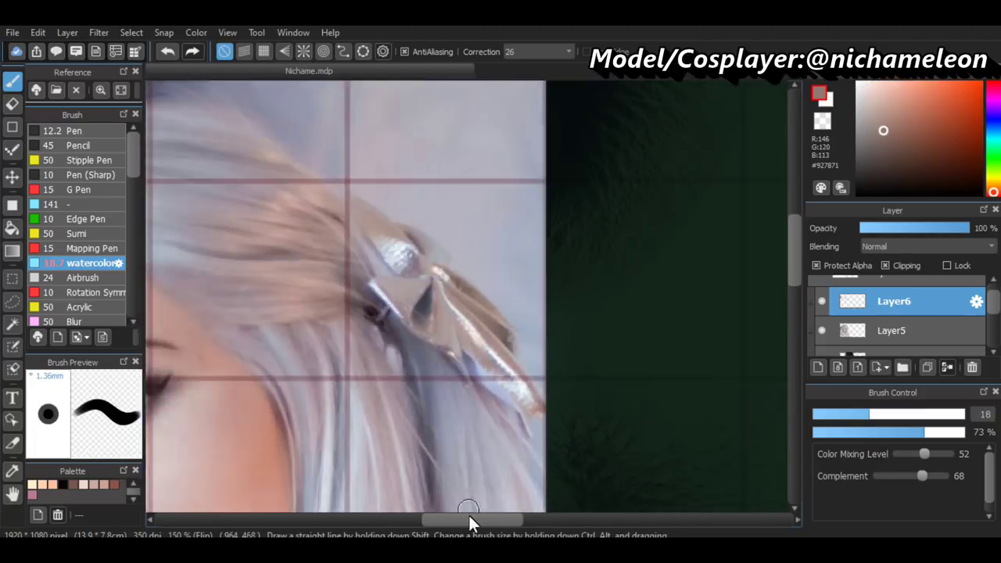
# Paint brown shading on the hair clip's tail on Layer6 with #927871 and #AB918A at size 18 and 73% opacity
pyautogui.scroll(2, 659, 277)
pyautogui.scroll(-2, 660, 278)
pyautogui.scroll(2, 701, 303)
pyautogui.keyDown('alt'); pyautogui.click(700, 304); pyautogui.keyUp('alt')
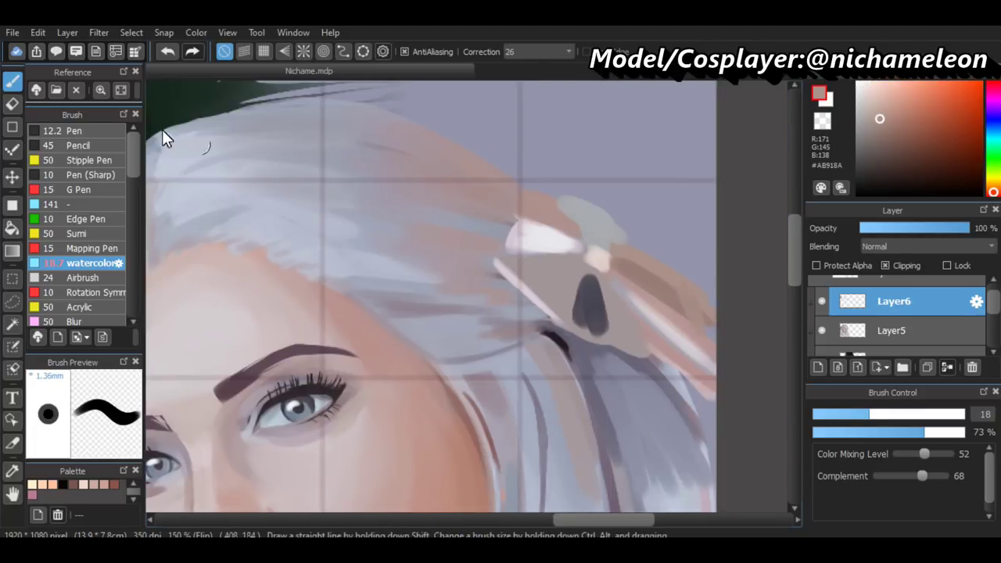
# Try to clean up the hair clip on Layer6 with the eraser, toggling Protect Alpha, and undo the last change
pyautogui.press('e')
pyautogui.scroll(-2, 701, 288)
pyautogui.click(816, 265)
pyautogui.scroll(3, 425, 287)
pyautogui.keyDown('alt'); pyautogui.click(425, 286); pyautogui.keyUp('alt')
pyautogui.press('b')
pyautogui.hotkey('ctrl', 'z')
# Repaint the hair clip's dark opening on Layer6 with #474551 at size 18 and 73% opacity
pyautogui.scroll(-3, 472, 486)
pyautogui.scroll(2, 637, 225)
pyautogui.keyDown('alt'); pyautogui.click(637, 225); pyautogui.keyUp('alt')
pyautogui.scroll(-3, 771, 295)
pyautogui.scroll(2, 771, 295)
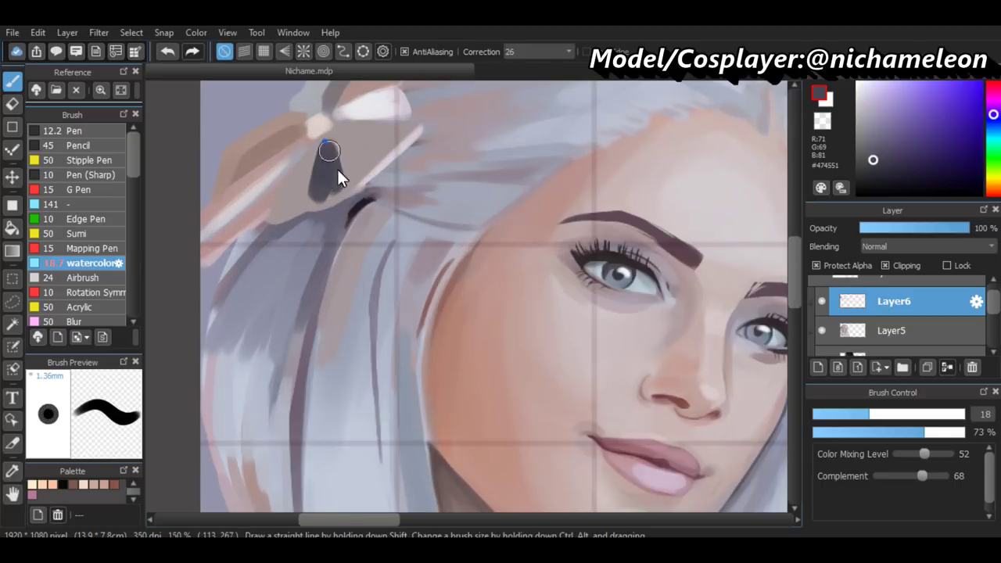
# Sample the dusty grey #A29697 from the reference photo and shade the hair bow on Layer6
pyautogui.keyDown('alt'); pyautogui.click(349, 187); pyautogui.keyUp('alt')
pyautogui.scroll(-4, 448, 319)
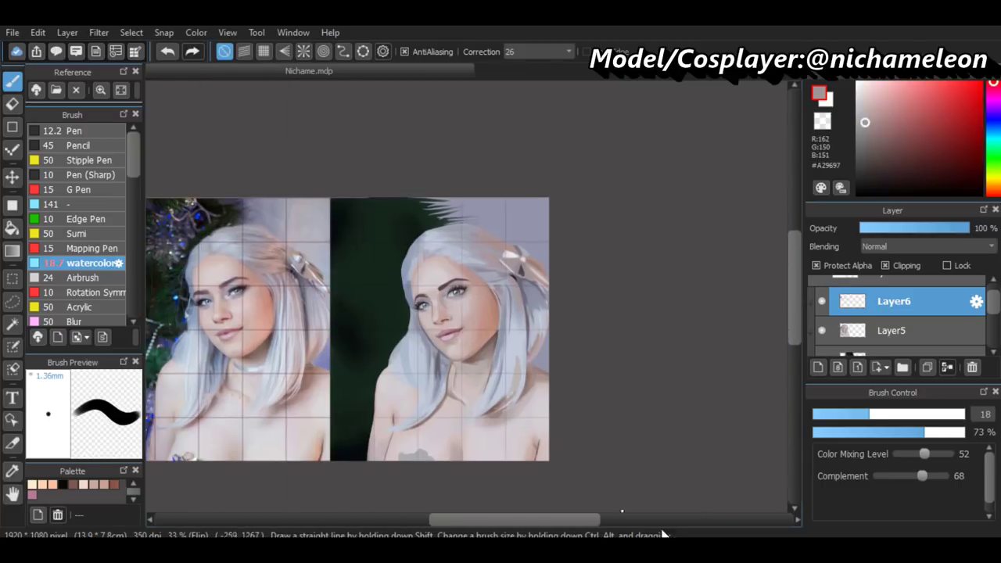
pyautogui.scroll(1, 432, 296)
pyautogui.scroll(3, 577, 304)
pyautogui.moveTo(577, 304); pyautogui.dragTo(634, 249)
# Switch to Layer5 and paint shadow around the chin and neck with brown #7D6361, using the watercolor brush at size 8.1
pyautogui.click(892, 330)
pyautogui.keyDown('alt'); pyautogui.click(526, 266); pyautogui.keyUp('alt')
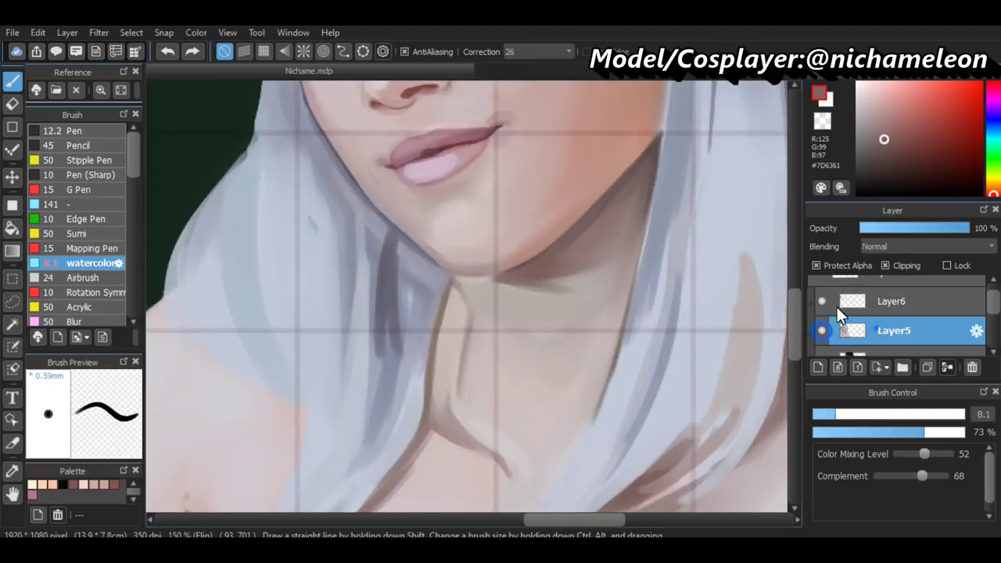
pyautogui.scroll(-3, 526, 267)
pyautogui.scroll(3, 480, 324)
# Sample the reddish skin tone #C99184 and paint it along the underside of the jawline
pyautogui.keyDown('alt'); pyautogui.click(300, 258); pyautogui.keyUp('alt')
pyautogui.scroll(-3, 300, 257)
pyautogui.scroll(3, 495, 249)
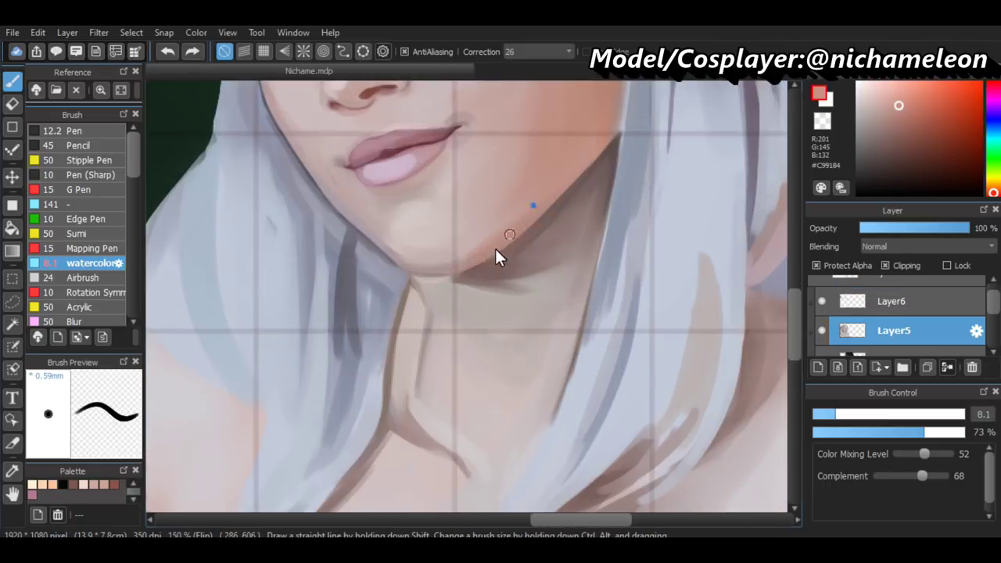
pyautogui.scroll(-1, 554, 471)
pyautogui.scroll(2, 314, 215)
# Enlarge the brush to 16 and blend the greyish skin tone #B3A8A6 along the far jaw edge and chin
pyautogui.click(863, 414)
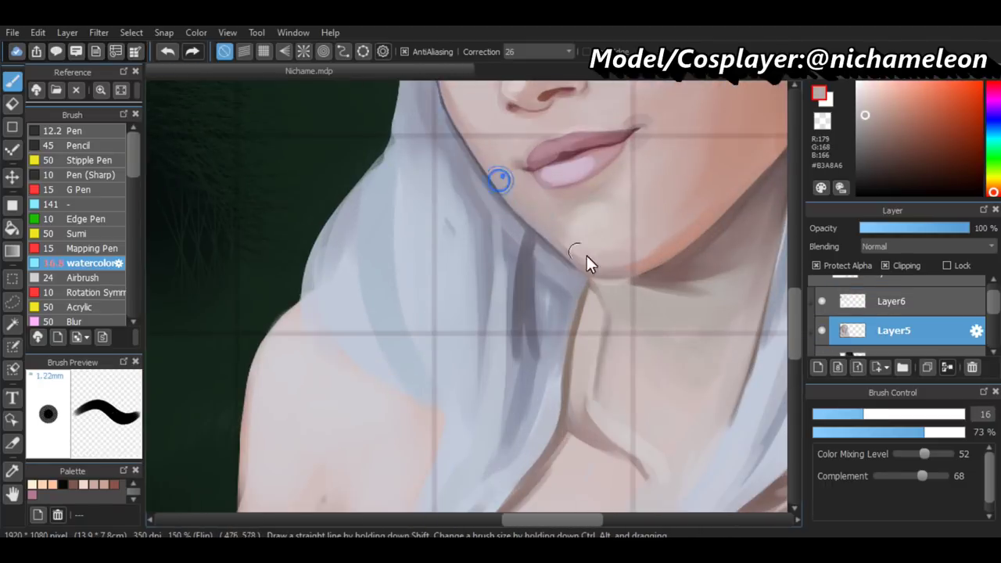
pyautogui.scroll(-2, 415, 203)
pyautogui.keyDown('alt'); pyautogui.click(415, 203); pyautogui.keyUp('alt')
pyautogui.scroll(-2, 414, 203)
pyautogui.scroll(3, 470, 157)
pyautogui.scroll(-3, 472, 160)
pyautogui.scroll(2, 425, 488)
# Sample the beige skin tone #C9AFA2 from the reference photo and blend it into the portrait's skin
pyautogui.keyDown('alt'); pyautogui.click(425, 487); pyautogui.keyUp('alt')
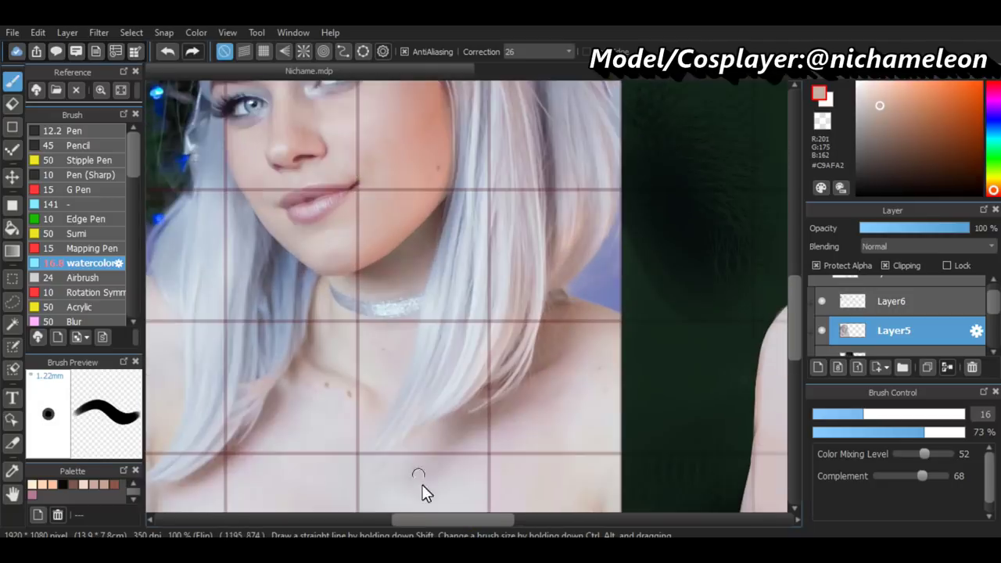
pyautogui.scroll(-2, 425, 487)
pyautogui.scroll(2, 440, 173)
pyautogui.scroll(-2, 441, 172)
pyautogui.scroll(3, 498, 309)
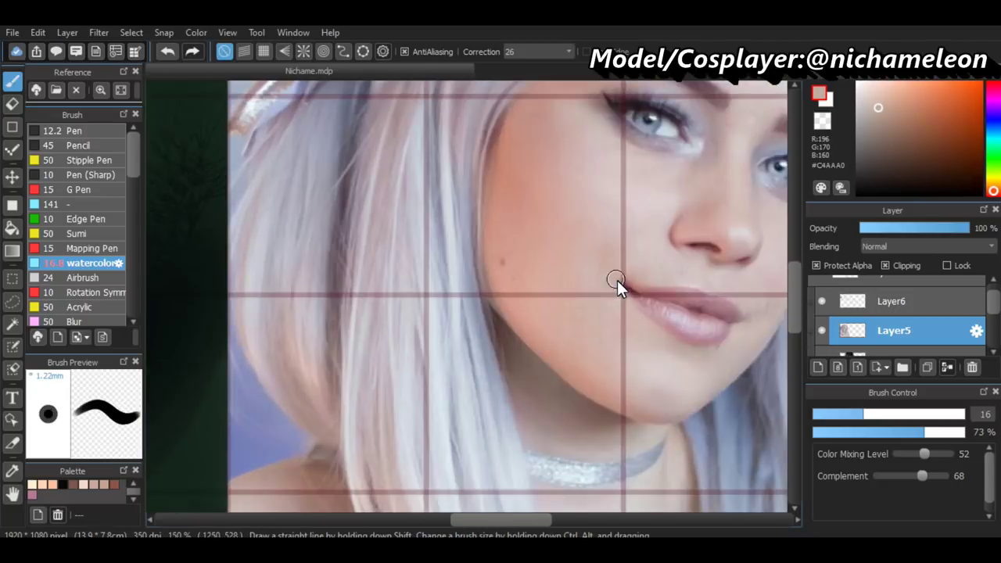
# Soften the cheek beside the near mouth corner with skin tones sampled from the reference, including pink #D1B2B1
pyautogui.keyDown('alt'); pyautogui.click(617, 280); pyautogui.keyUp('alt')
pyautogui.scroll(-2, 617, 280)
pyautogui.scroll(2, 391, 289)
pyautogui.scroll(-2, 460, 518)
pyautogui.scroll(2, 445, 351)
pyautogui.keyDown('alt'); pyautogui.click(445, 352); pyautogui.keyUp('alt')
pyautogui.scroll(-2, 445, 351)
pyautogui.scroll(2, 384, 306)
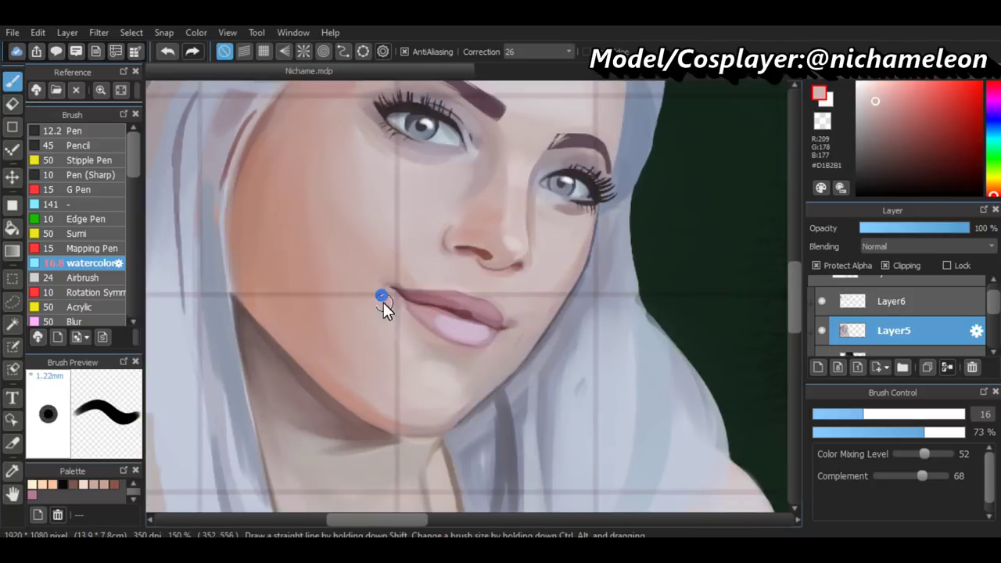
# Blend another sampled skin tone into the lower face and undo the last stroke
pyautogui.scroll(-3, 547, 529)
pyautogui.scroll(3, 637, 260)
pyautogui.keyDown('alt'); pyautogui.click(636, 259); pyautogui.keyUp('alt')
pyautogui.scroll(-2, 637, 260)
pyautogui.scroll(2, 770, 398)
pyautogui.moveTo(770, 398); pyautogui.dragTo(460, 246)
pyautogui.hotkey('ctrl', 'z')
pyautogui.scroll(1, 460, 247)
pyautogui.scroll(-2, 482, 262)
pyautogui.scroll(2, 560, 520)
# Reduce the brush to 5.6 and shade the outer edge of the nose tip with mauve pink #B5999E
pyautogui.keyDown('alt'); pyautogui.click(522, 503); pyautogui.keyUp('alt')
pyautogui.scroll(-2, 522, 503)
pyautogui.scroll(3, 468, 216)
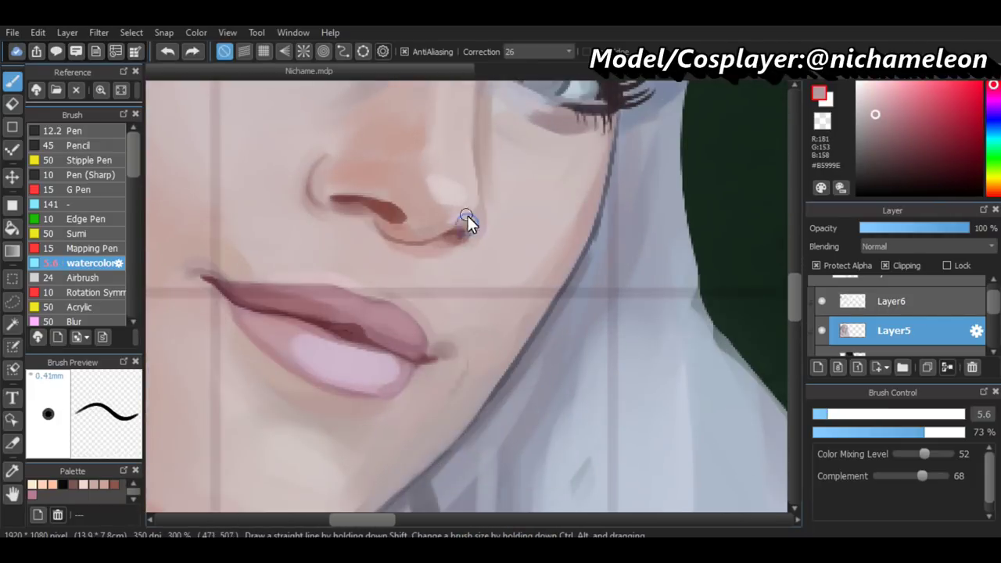
pyautogui.scroll(-2, 475, 214)
pyautogui.scroll(2, 786, 401)
# Refine the fine dark lines of the nose and mouth with dark red #774147 at brush size 1.9
pyautogui.keyDown('alt'); pyautogui.click(438, 313); pyautogui.keyUp('alt')
pyautogui.scroll(-2, 438, 313)
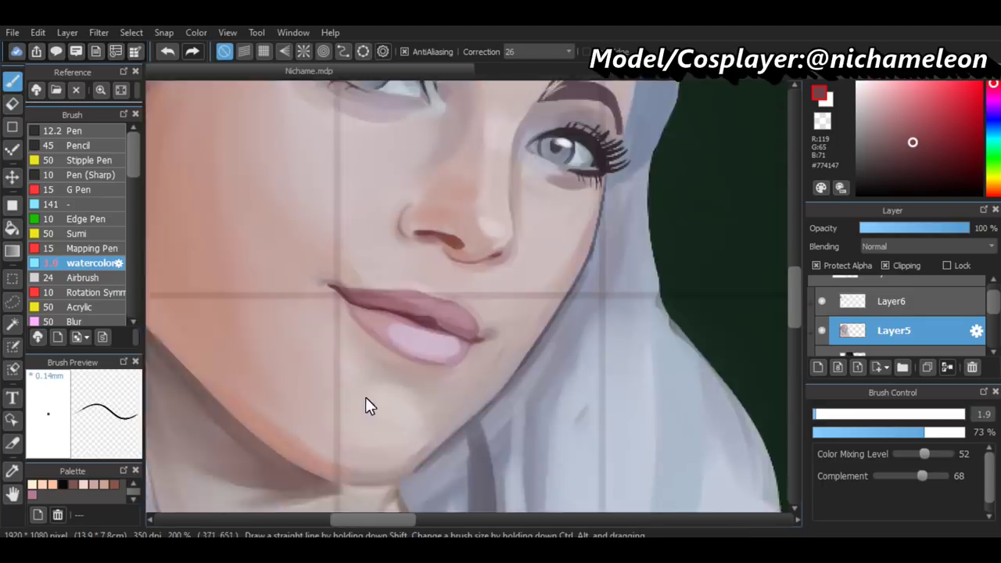
pyautogui.scroll(3, 495, 239)
pyautogui.scroll(-2, 495, 239)
pyautogui.scroll(-2, 511, 241)
pyautogui.scroll(2, 548, 313)
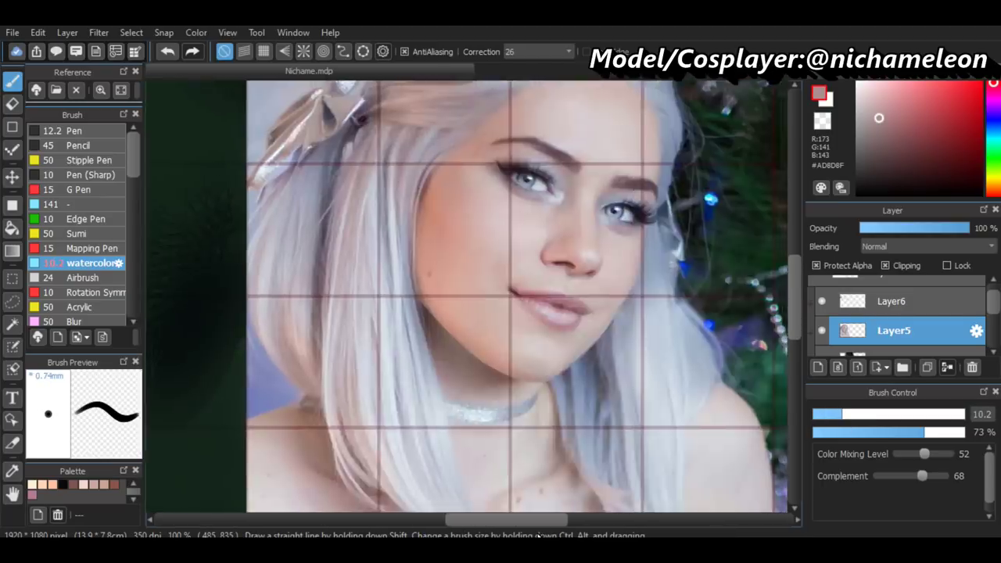
# Define the lower edge of the nose with rose brown #96686E sampled from the reference, at brush size 2.6
pyautogui.scroll(2, 421, 286)
pyautogui.keyDown('alt'); pyautogui.click(422, 286); pyautogui.keyUp('alt')
pyautogui.keyDown('alt'); pyautogui.click(422, 289); pyautogui.keyUp('alt')
pyautogui.scroll(-2, 422, 290)
pyautogui.scroll(3, 458, 245)
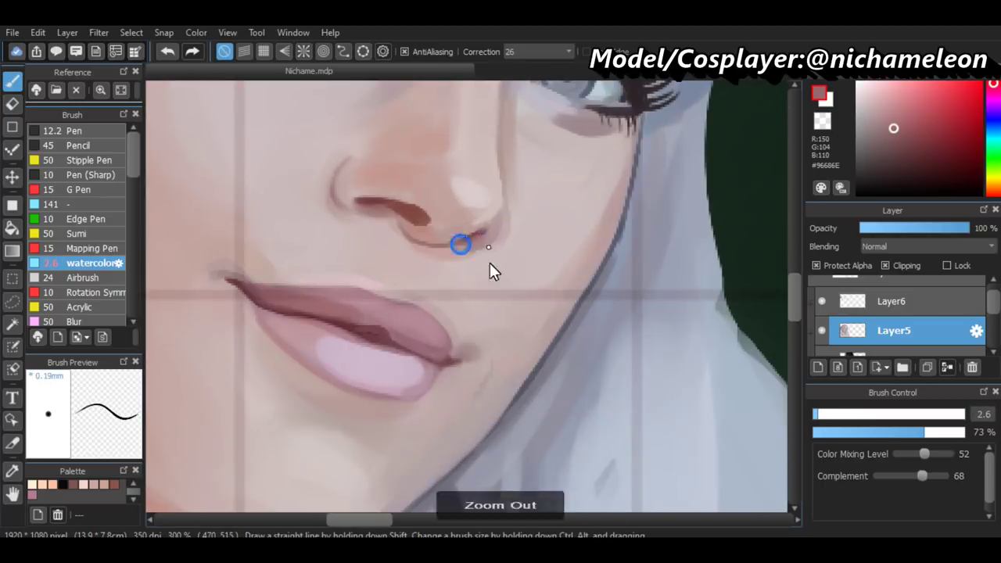
pyautogui.scroll(-2, 482, 242)
pyautogui.scroll(1, 514, 474)
pyautogui.scroll(2, 513, 474)
# Clean up the skin beside the nose tip with the light pink #CFBAC2 sampled from the reference
pyautogui.keyDown('alt'); pyautogui.click(492, 516); pyautogui.keyUp('alt')
pyautogui.scroll(-2, 492, 516)
pyautogui.scroll(3, 413, 270)
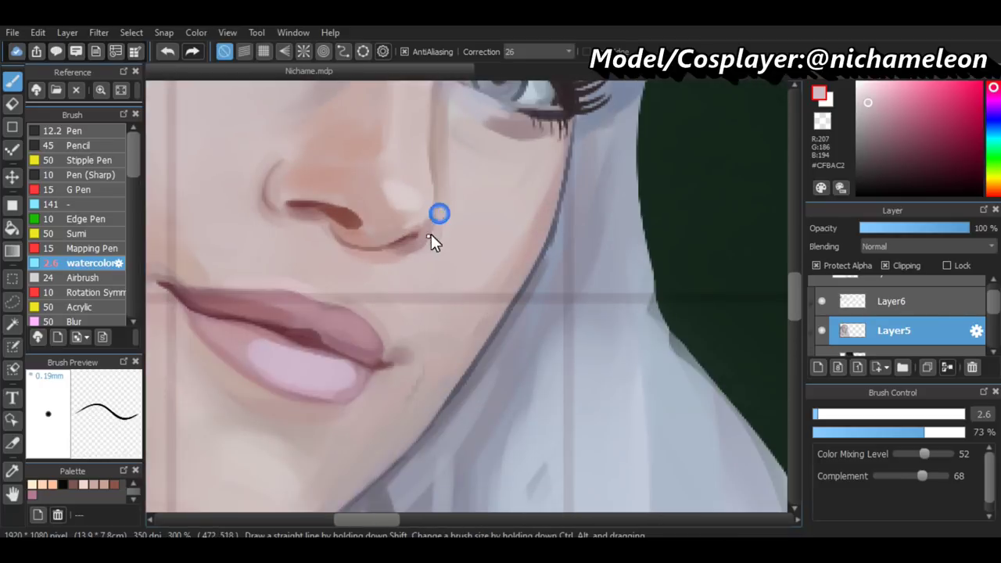
pyautogui.scroll(-2, 449, 250)
# Flip the canvas view horizontally, sample a skin tone and set the brush size to 4.9 for the nose area
pyautogui.press('h')
pyautogui.moveTo(345, 520)
pyautogui.mouseDown()
pyautogui.moveTo(544, 528)
pyautogui.moveTo(383, 520)
pyautogui.mouseUp()
pyautogui.keyDown('alt'); pyautogui.click(504, 255); pyautogui.keyUp('alt')
pyautogui.click(821, 414)
pyautogui.scroll(2, 419, 518)
pyautogui.scroll(2, 452, 227)
pyautogui.scroll(-3, 452, 227)
# Lower the brush opacity to 12% at size 16 and softly blend mauve #B7A8B0 into the inner eye corner
pyautogui.keyDown('alt'); pyautogui.click(373, 211); pyautogui.keyUp('alt')
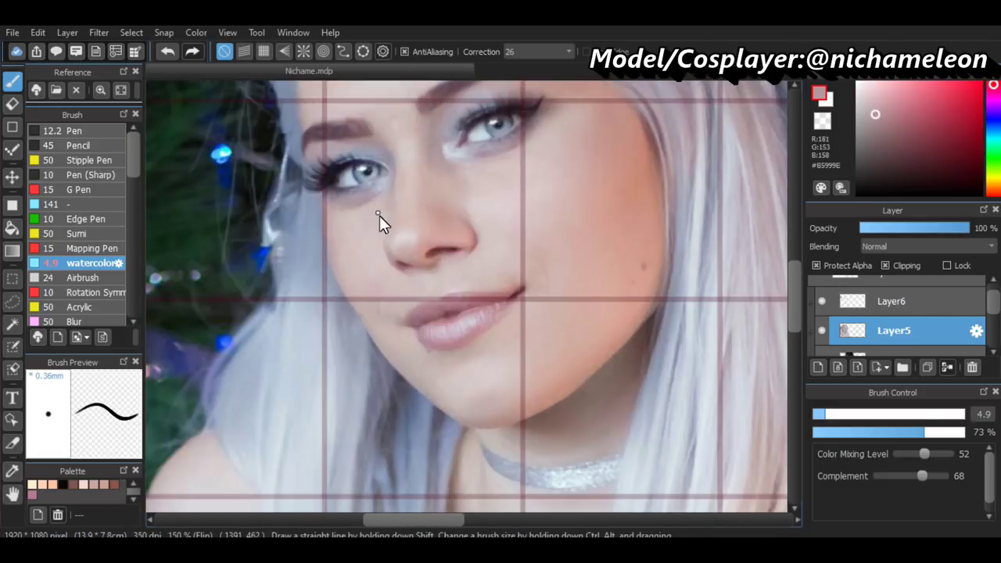
pyautogui.keyDown('alt'); pyautogui.click(374, 211); pyautogui.keyUp('alt')
pyautogui.scroll(1, 551, 298)
pyautogui.moveTo(445, 520); pyautogui.dragTo(581, 513)
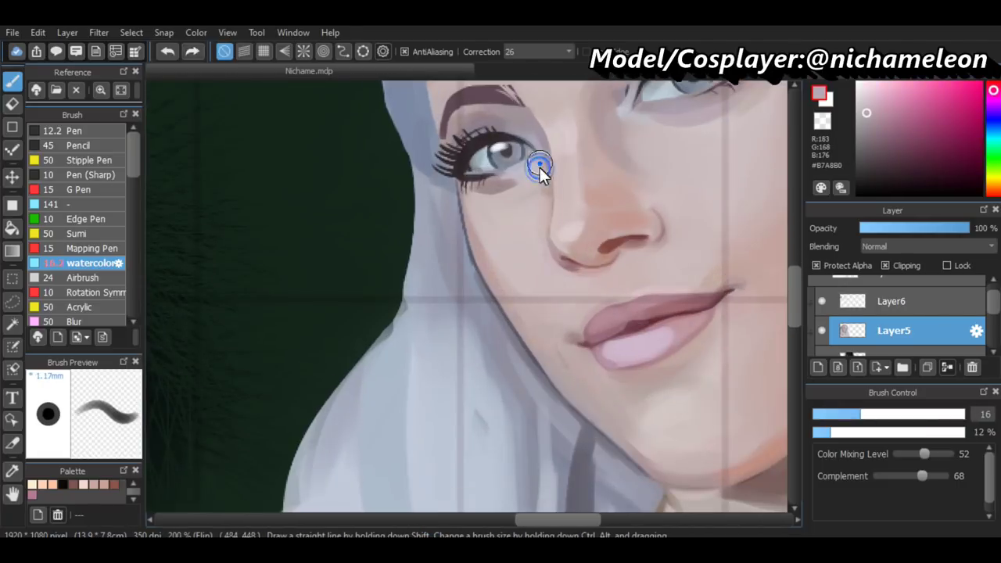
pyautogui.scroll(-4, 536, 167)
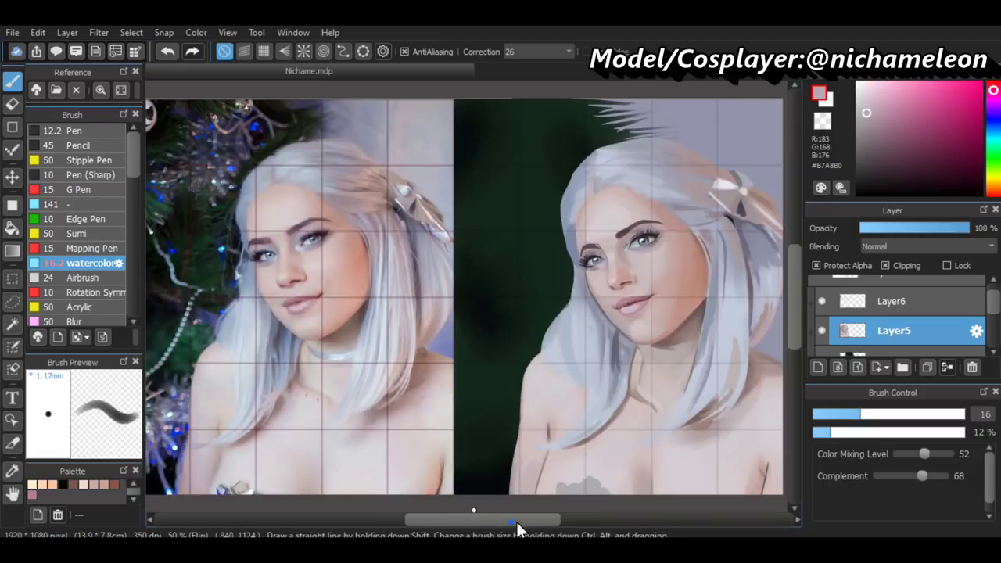
pyautogui.scroll(4, 526, 188)
# Shade the area around the inner eye corner with muted mauve #9D878D at brush size 6.1
pyautogui.moveTo(525, 188); pyautogui.dragTo(528, 182)
pyautogui.keyDown('alt'); pyautogui.click(528, 184); pyautogui.keyUp('alt')
pyautogui.scroll(-4, 501, 194)
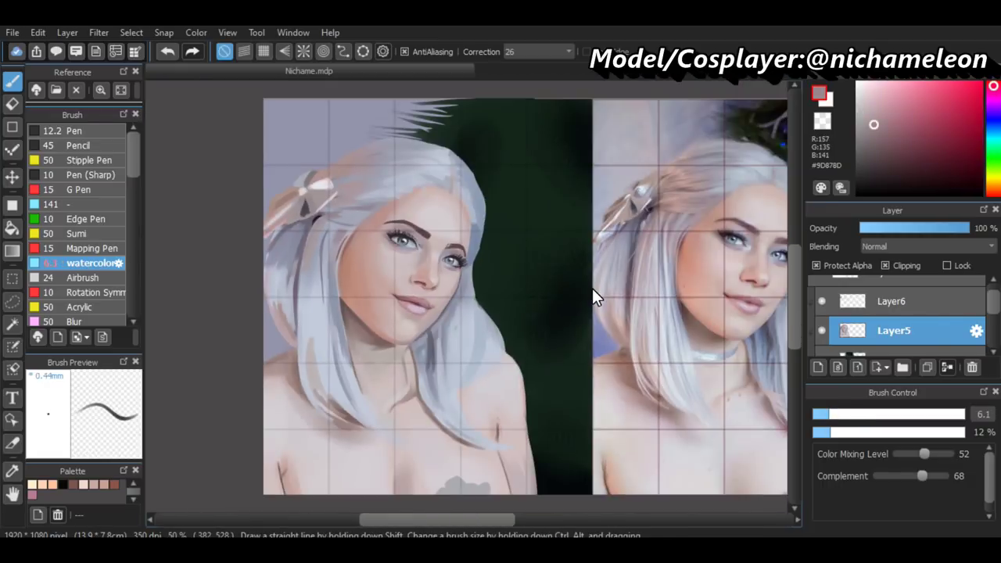
pyautogui.scroll(4, 592, 289)
# Enlarge the brush to 22 and softly blend the sampled tones #CDBFC1 and #A39291 over the upper face and hairline
pyautogui.keyDown('alt'); pyautogui.click(720, 128); pyautogui.keyUp('alt')
pyautogui.scroll(-3, 559, 245)
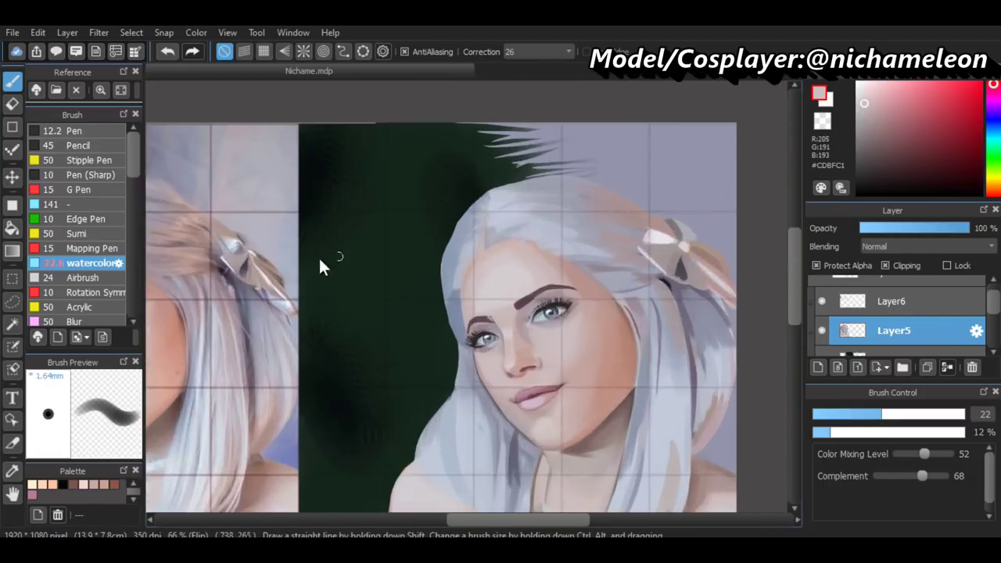
pyautogui.scroll(4, 581, 264)
pyautogui.keyDown('alt'); pyautogui.click(581, 264); pyautogui.keyUp('alt')
pyautogui.scroll(-4, 581, 263)
pyautogui.scroll(4, 431, 248)
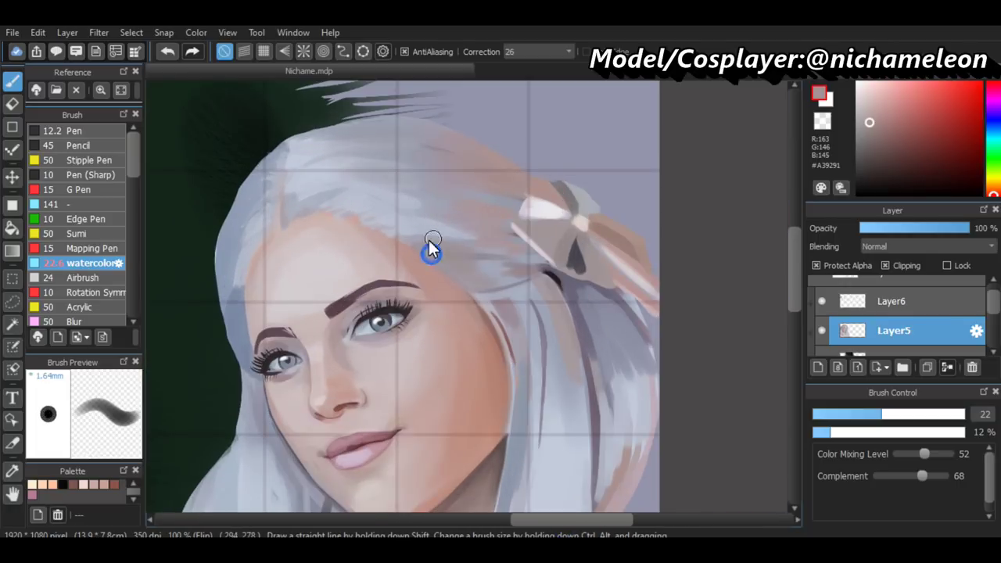
pyautogui.scroll(-4, 431, 249)
pyautogui.scroll(4, 532, 224)
# Paint darker strands in the hair above the temple with brown #7A6665 at brush size 13.6
pyautogui.keyDown('alt'); pyautogui.click(529, 225); pyautogui.keyUp('alt')
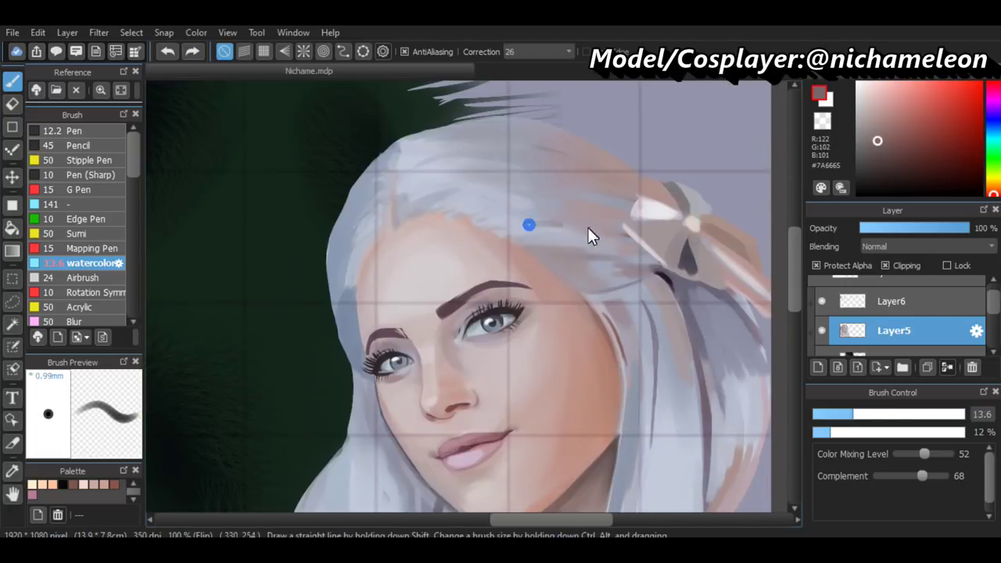
pyautogui.scroll(-4, 600, 232)
pyautogui.scroll(4, 597, 207)
# Blend cool blue-grey tones #A0A6B6 and #A9AFBF into the hair between the forehead and the bow
pyautogui.keyDown('alt'); pyautogui.click(594, 210); pyautogui.keyUp('alt')
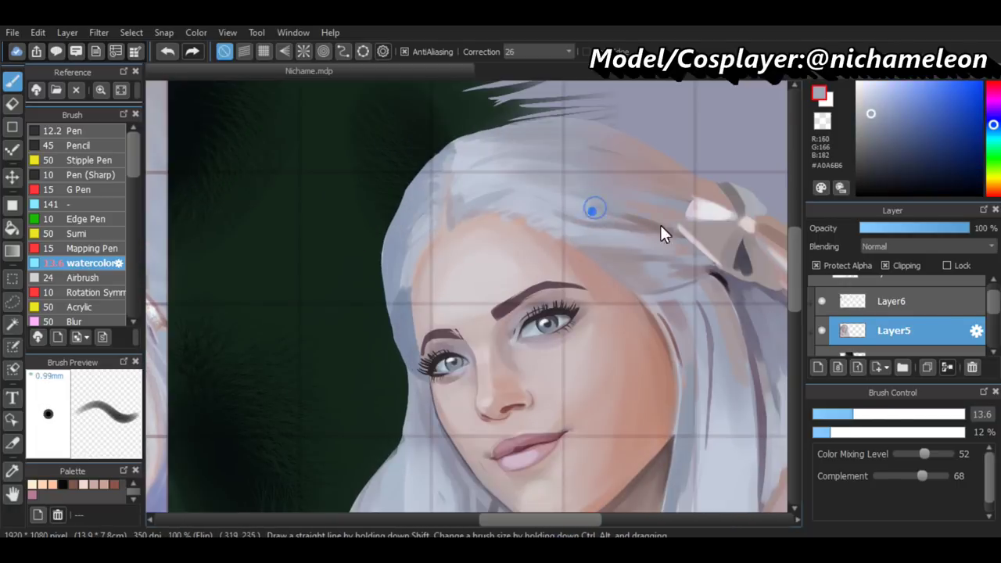
pyautogui.keyDown('alt'); pyautogui.click(557, 212); pyautogui.keyUp('alt')
pyautogui.scroll(2, 661, 219)
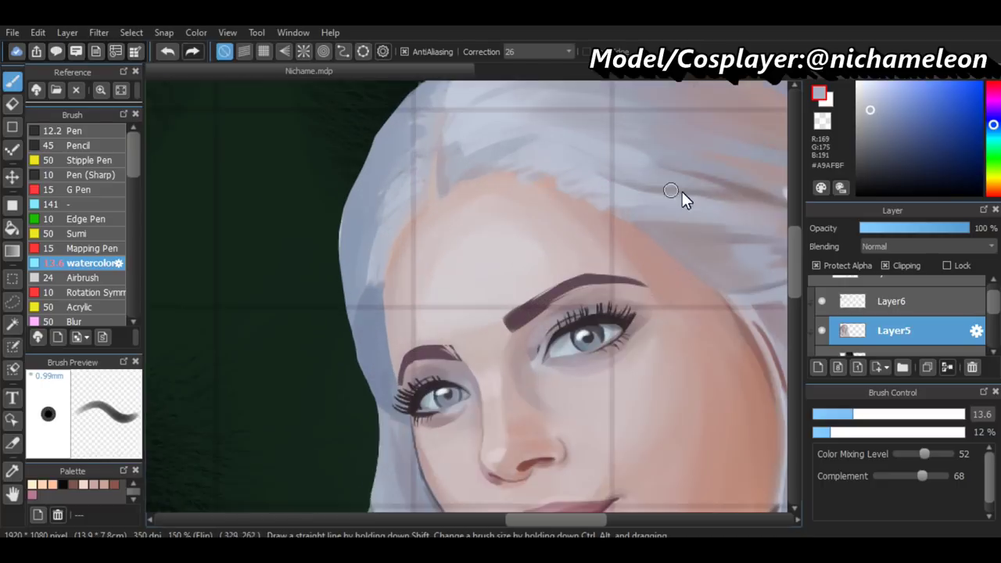
pyautogui.keyDown('alt'); pyautogui.click(671, 196); pyautogui.keyUp('alt')
pyautogui.scroll(-4, 704, 284)
pyautogui.scroll(4, 606, 140)
# Reduce the brush to 4.2 and paint thin dark strands towards the bow with brown #796364
pyautogui.keyDown('alt'); pyautogui.click(605, 141); pyautogui.keyUp('alt')
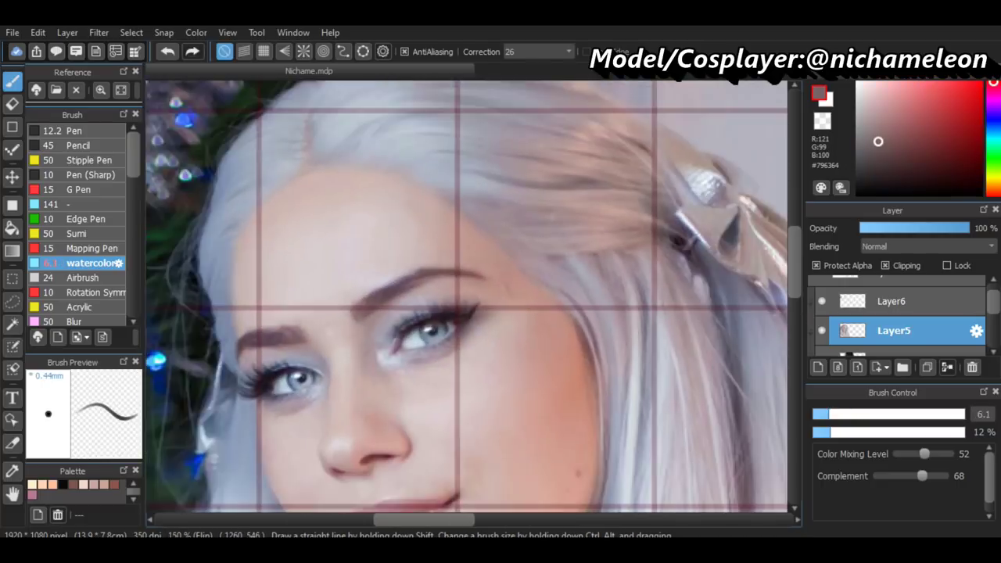
pyautogui.scroll(-4, 593, 194)
pyautogui.scroll(4, 593, 194)
pyautogui.scroll(-2, 566, 204)
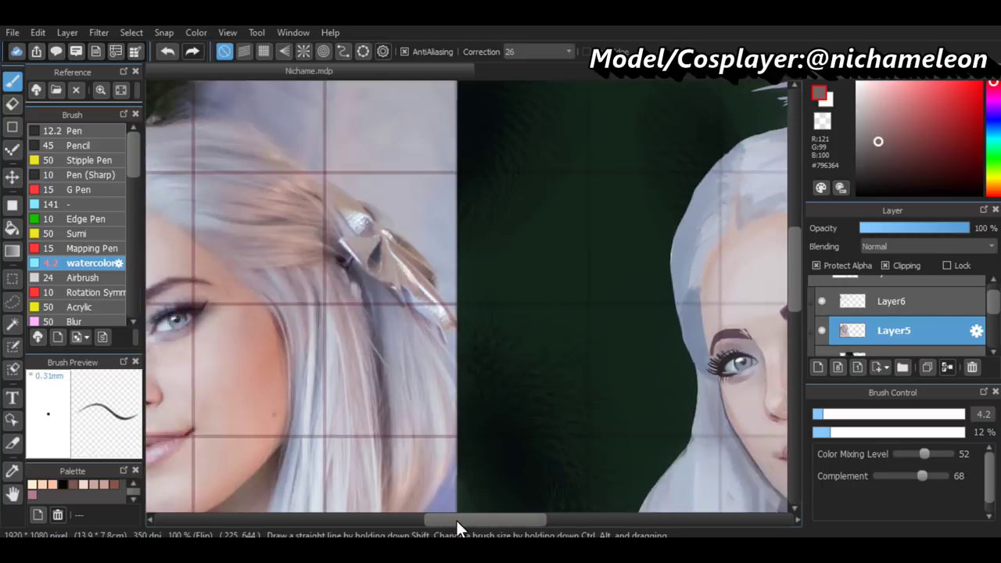
pyautogui.scroll(2, 479, 168)
# Add fine strands in the swept-back hair with the pinkish tone #B49A98 sampled from the reference
pyautogui.keyDown('alt'); pyautogui.click(479, 167); pyautogui.keyUp('alt')
pyautogui.scroll(-2, 479, 167)
pyautogui.scroll(2, 271, 178)
pyautogui.keyDown('alt'); pyautogui.click(270, 178); pyautogui.keyUp('alt')
pyautogui.scroll(-2, 270, 178)
pyautogui.scroll(2, 644, 185)
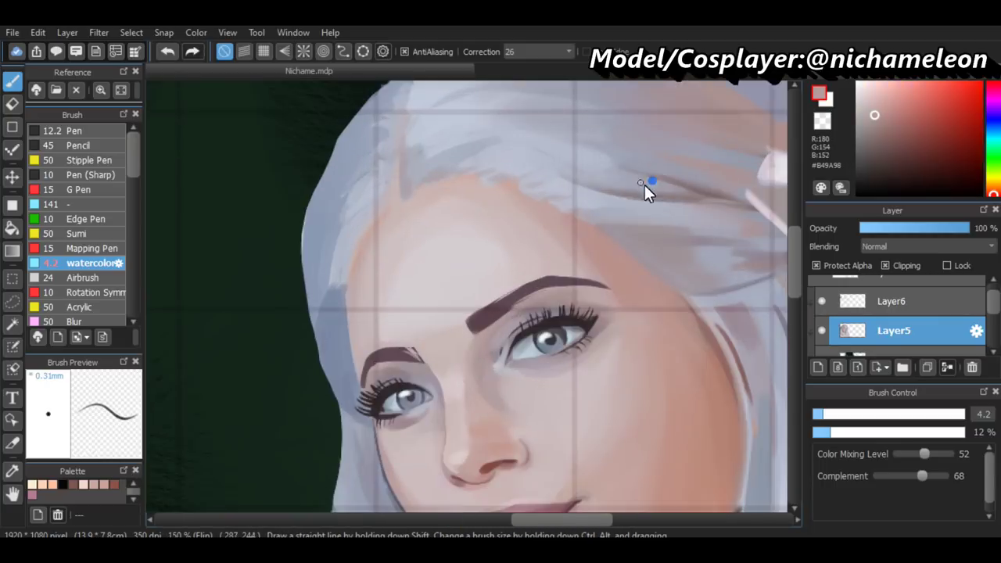
pyautogui.scroll(-2, 644, 184)
pyautogui.scroll(2, 352, 153)
# Paint thin cool grey strands #82848F across the top of the head
pyautogui.keyDown('alt'); pyautogui.click(351, 152); pyautogui.keyUp('alt')
pyautogui.scroll(-2, 351, 152)
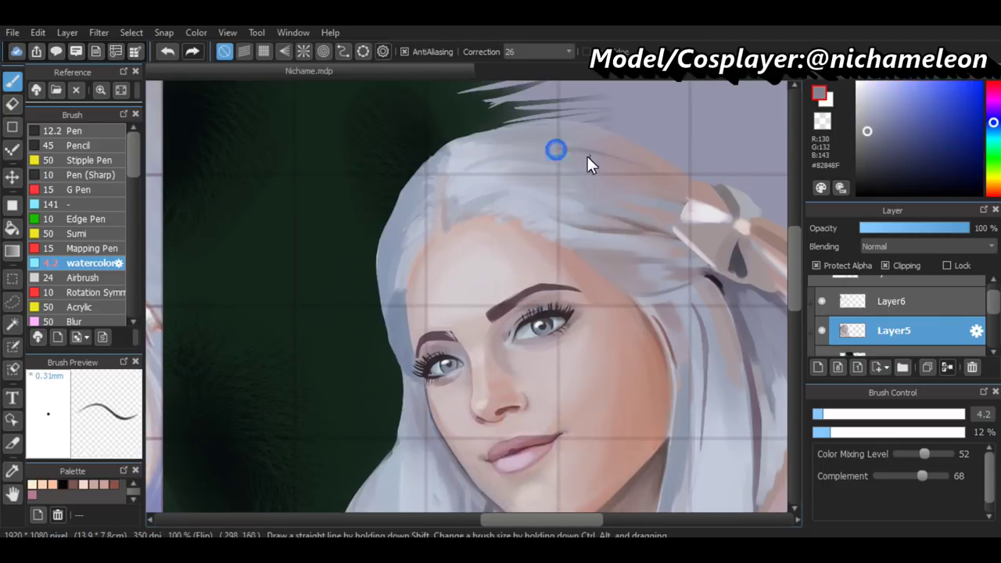
pyautogui.scroll(-2, 611, 167)
pyautogui.scroll(2, 408, 391)
# Enlarge the brush to 12.9, sample the warm brown #B2877A for the hair and undo the last stroke
pyautogui.moveTo(427, 519); pyautogui.dragTo(421, 521)
pyautogui.scroll(1, 354, 244)
pyautogui.scroll(2, 429, 230)
pyautogui.keyDown('alt'); pyautogui.click(430, 230); pyautogui.keyUp('alt')
pyautogui.scroll(-2, 221, 205)
pyautogui.hotkey('ctrl', 'z')
pyautogui.scroll(-3, 472, 413)
pyautogui.scroll(1, 472, 412)
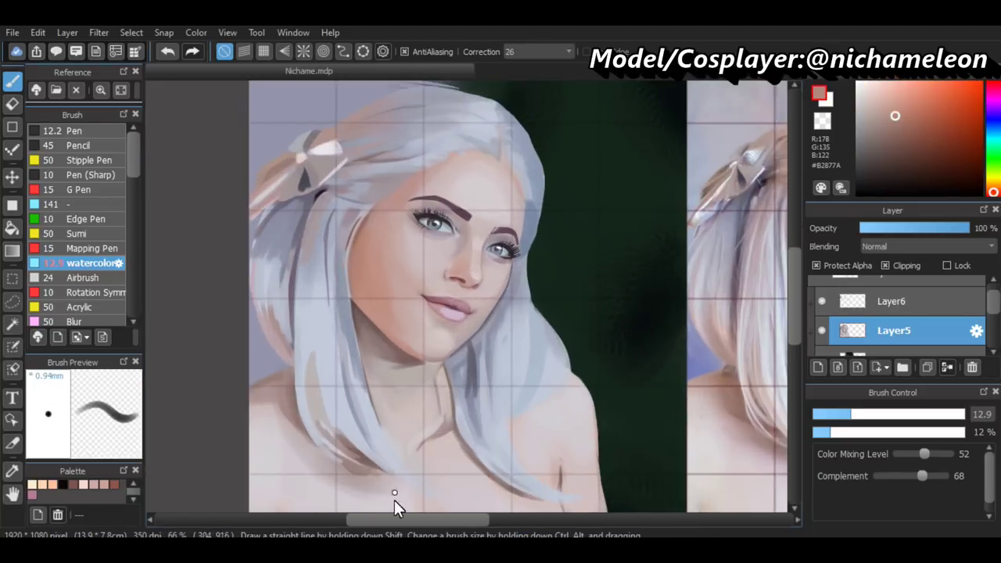
# Sample the brown tone #A78B84 from the reference and shade the long hair beside the face
pyautogui.scroll(2, 346, 351)
pyautogui.keyDown('alt'); pyautogui.click(329, 345); pyautogui.keyUp('alt')
pyautogui.scroll(-2, 331, 362)
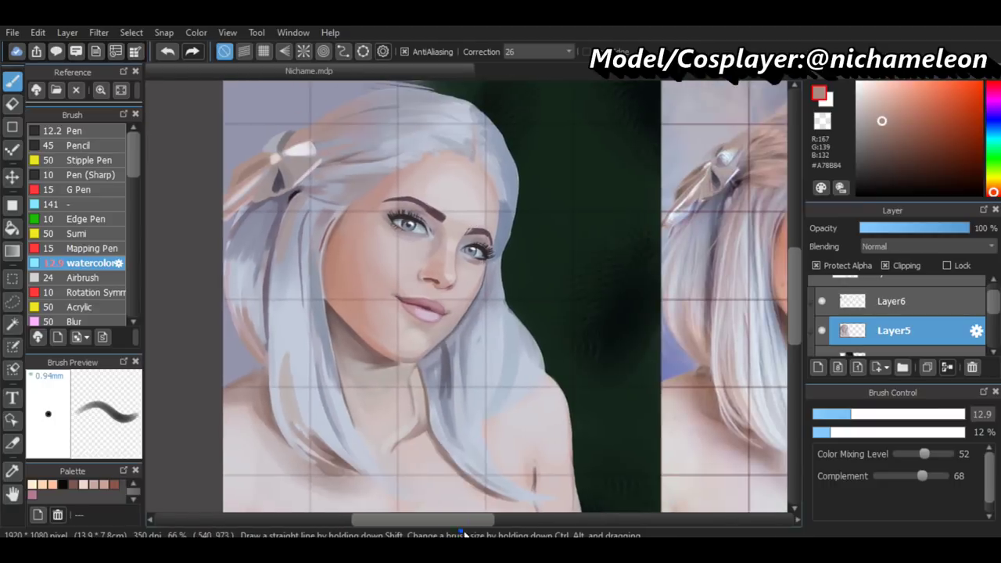
pyautogui.scroll(2, 558, 325)
pyautogui.scroll(-2, 280, 302)
pyautogui.scroll(2, 279, 302)
# Blend the pale pinkish grey #CCC2BF sampled from the reference into the outer hair strands
pyautogui.keyDown('alt'); pyautogui.click(280, 303); pyautogui.keyUp('alt')
pyautogui.scroll(-2, 437, 516)
pyautogui.scroll(2, 588, 271)
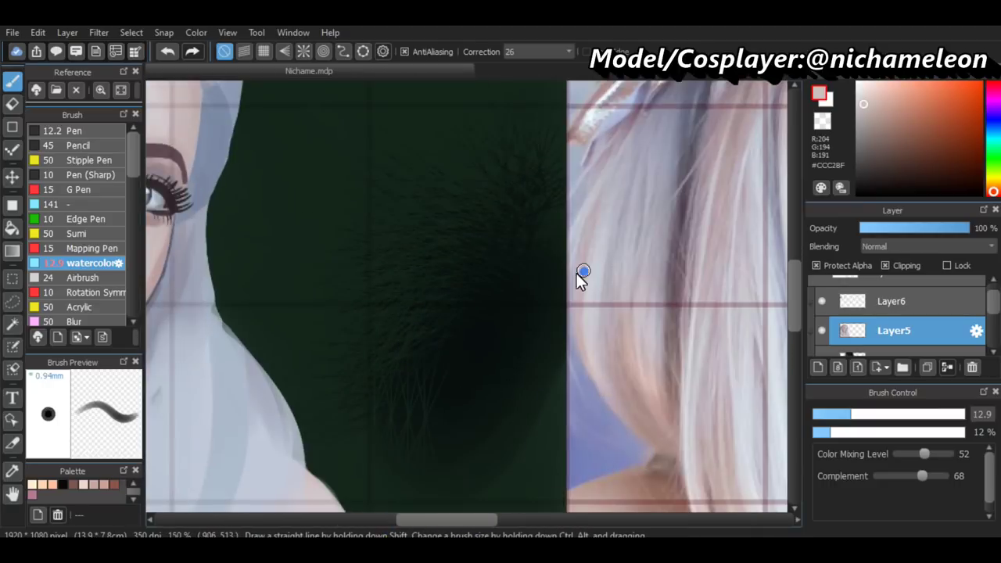
# Paint the outer hair below the bow with lilac grey #B8AAB7 sampled from the reference
pyautogui.keyDown('alt'); pyautogui.click(588, 271); pyautogui.keyUp('alt')
pyautogui.scroll(-2, 588, 271)
pyautogui.scroll(2, 397, 333)
pyautogui.scroll(1, 335, 280)
pyautogui.scroll(-1, 254, 231)
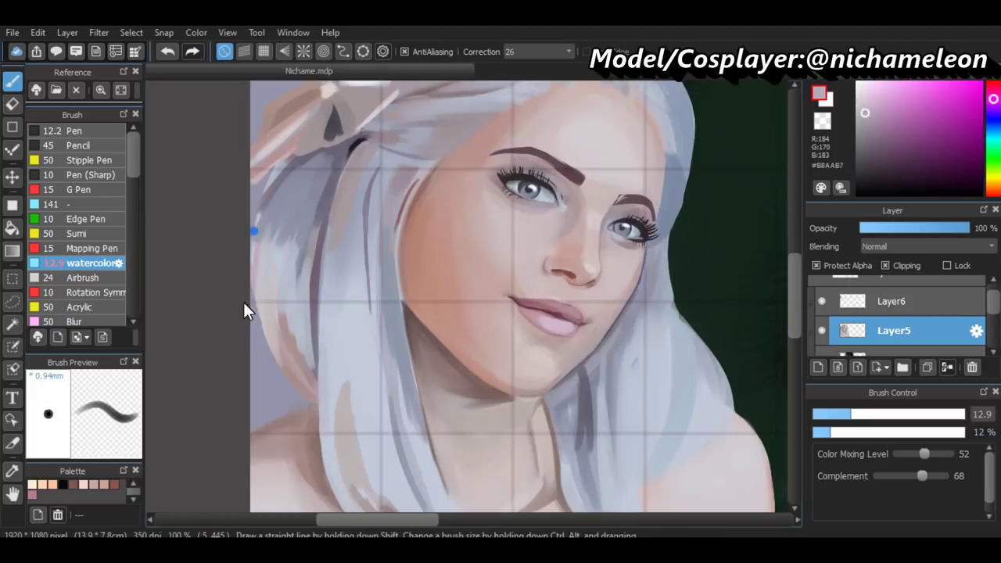
pyautogui.scroll(-2, 380, 412)
pyautogui.scroll(-2, 429, 347)
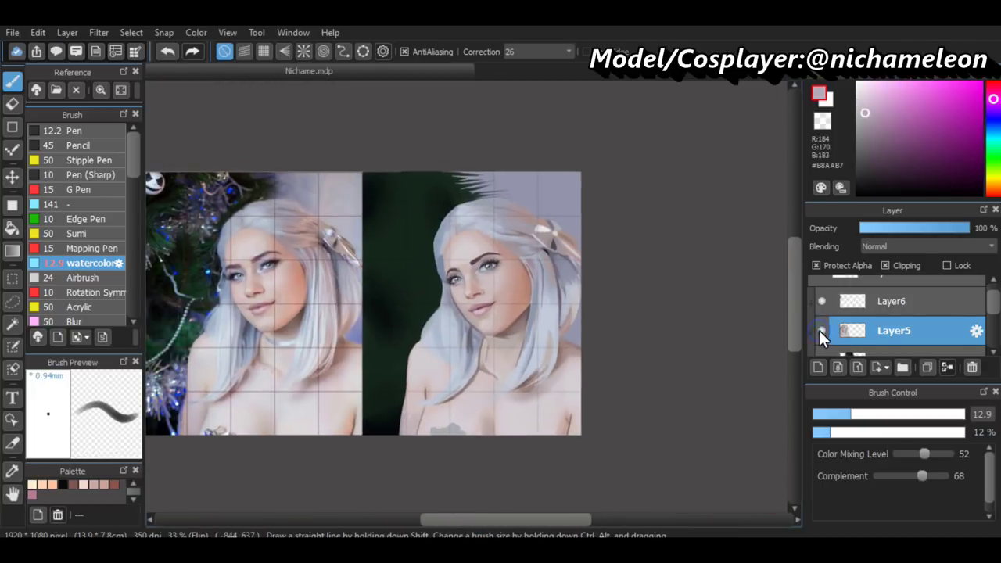
# Switch to Layer6 and paint the outer edge of the grey chest ornament with blue #648EBE
pyautogui.click(860, 301)
pyautogui.scroll(3, 715, 330)
pyautogui.keyDown('alt'); pyautogui.click(338, 414); pyautogui.keyUp('alt')
pyautogui.scroll(-2, 438, 415)
pyautogui.scroll(2, 548, 419)
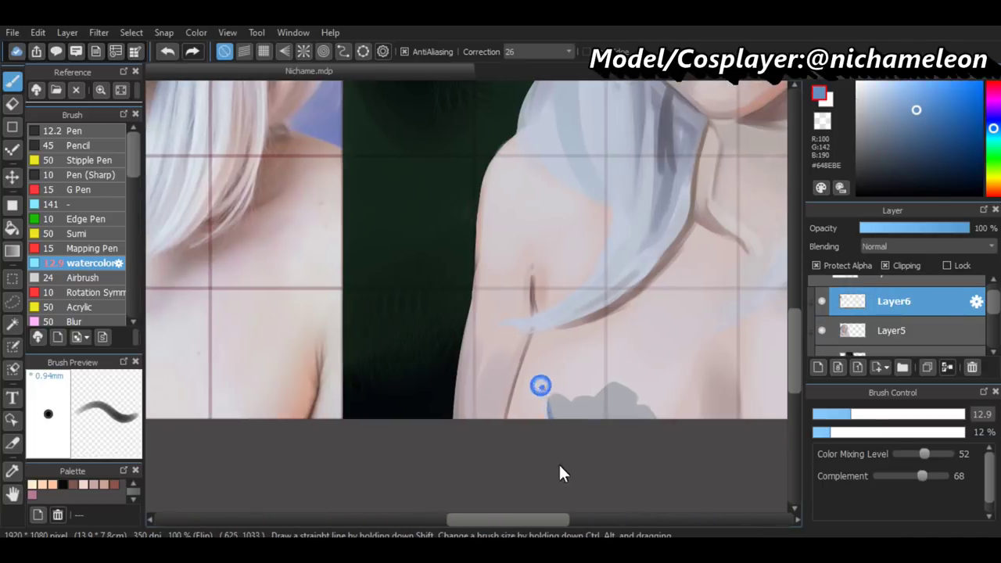
pyautogui.hscroll(-5, 607, 407)
# Reduce the brush to 8.3 and add vivid blue #013FE2 accents to the chest ornament
pyautogui.keyDown('alt'); pyautogui.click(426, 408); pyautogui.keyUp('alt')
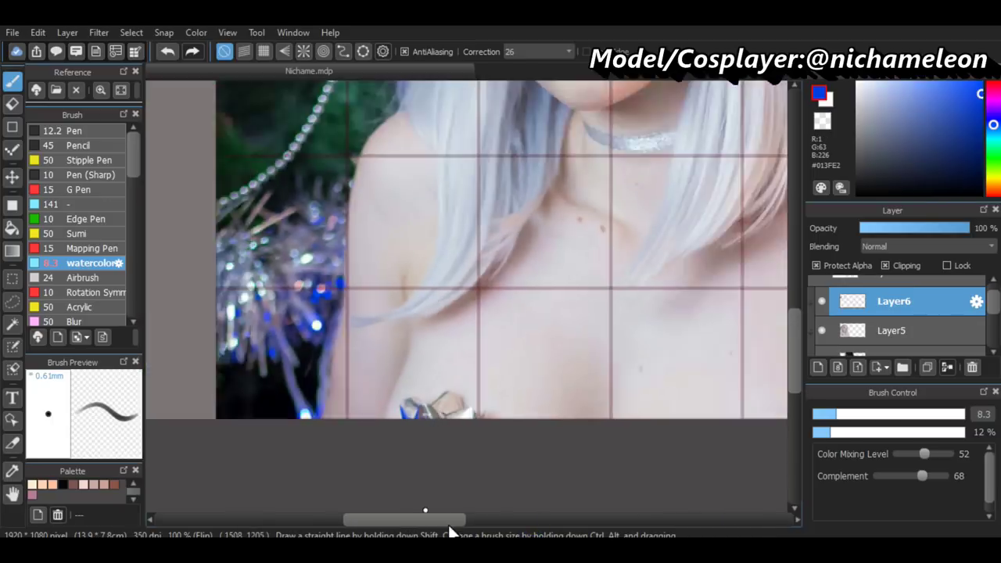
pyautogui.hscroll(5, 549, 417)
pyautogui.hscroll(-5, 468, 507)
pyautogui.hscroll(5, 743, 429)
pyautogui.hscroll(-5, 440, 472)
pyautogui.scroll(1, 439, 472)
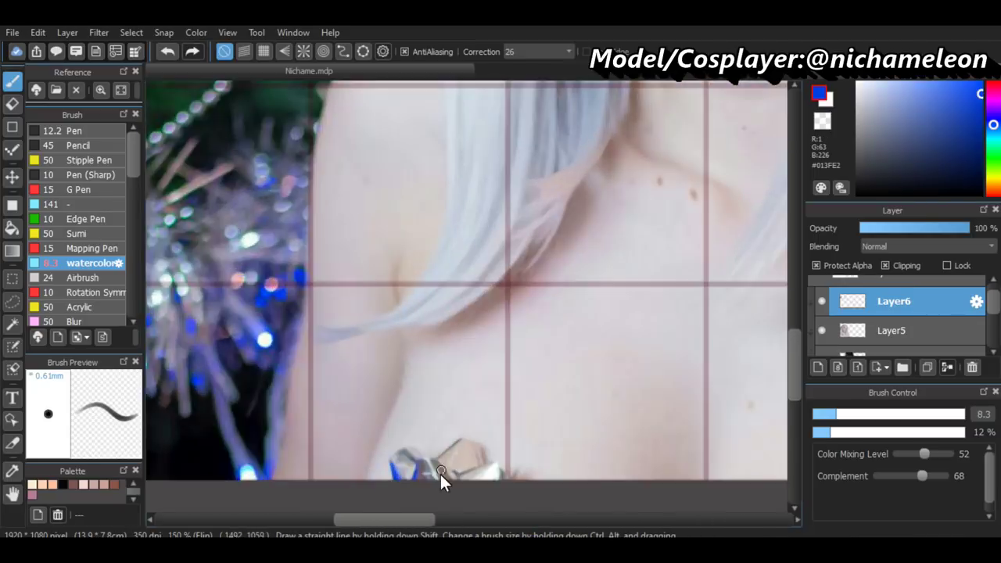
# Sample the near-white #FDFEFD from the reference ornament and paint highlights on the chest ornament
pyautogui.keyDown('alt'); pyautogui.click(440, 472); pyautogui.keyUp('alt')
pyautogui.scroll(-2, 683, 429)
pyautogui.scroll(2, 551, 506)
pyautogui.hscroll(5, 563, 510)
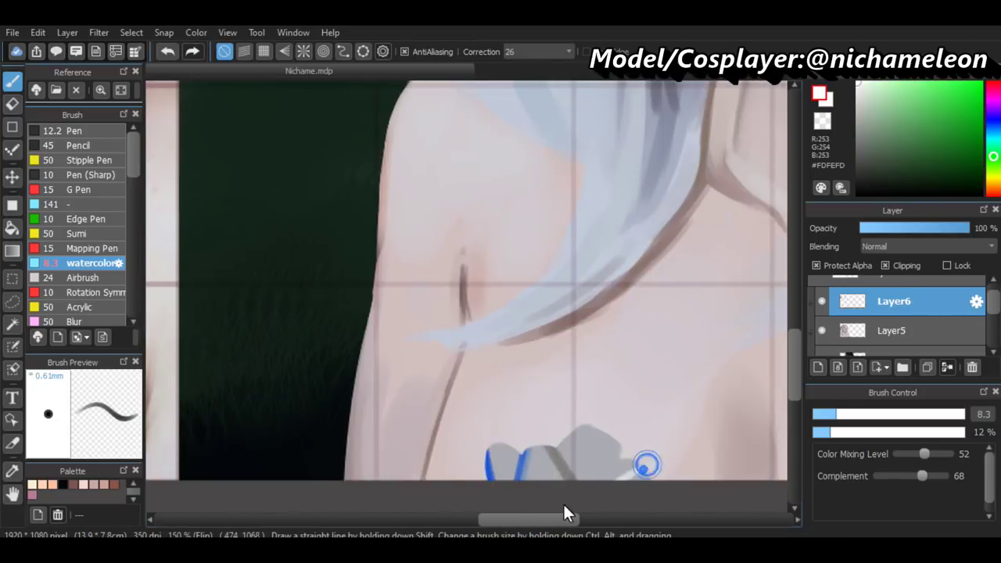
# Undo the last ornament stroke and shade the chest ornament's folds with grey #B0AAAC at brush size 3.3
pyautogui.hscroll(-5, 568, 512)
pyautogui.hscroll(5, 494, 439)
pyautogui.hotkey('ctrl', 'z')
pyautogui.scroll(1, 432, 459)
pyautogui.keyDown('alt'); pyautogui.click(432, 458); pyautogui.keyUp('alt')
pyautogui.hscroll(3, 417, 518)
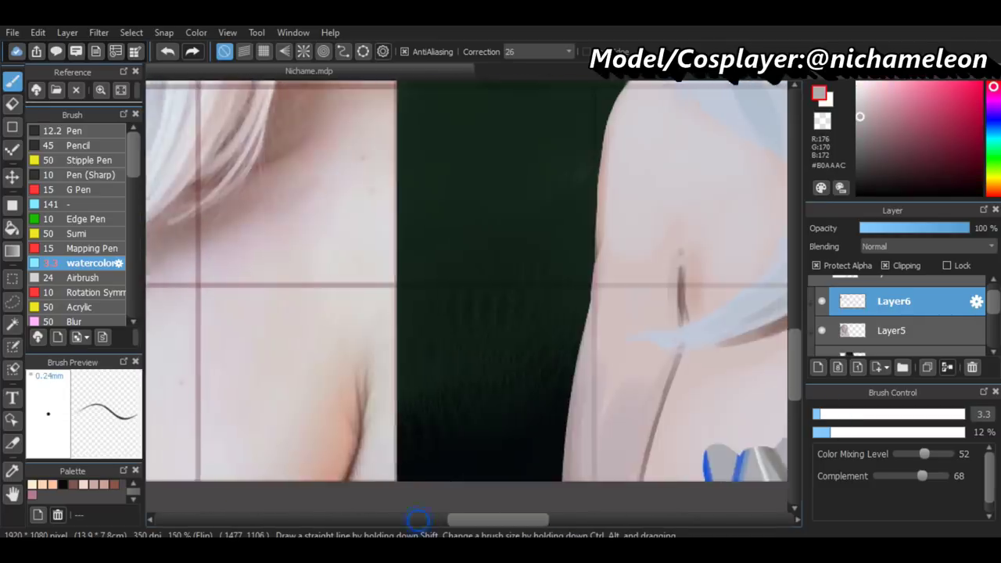
# Sample grey #9A9E98 from the reference and add thin shading strokes between the chest ornament's petals
pyautogui.hscroll(5, 417, 518)
pyautogui.hscroll(-5, 510, 522)
pyautogui.keyDown('alt'); pyautogui.click(420, 498); pyautogui.keyUp('alt')
pyautogui.hscroll(5, 420, 498)
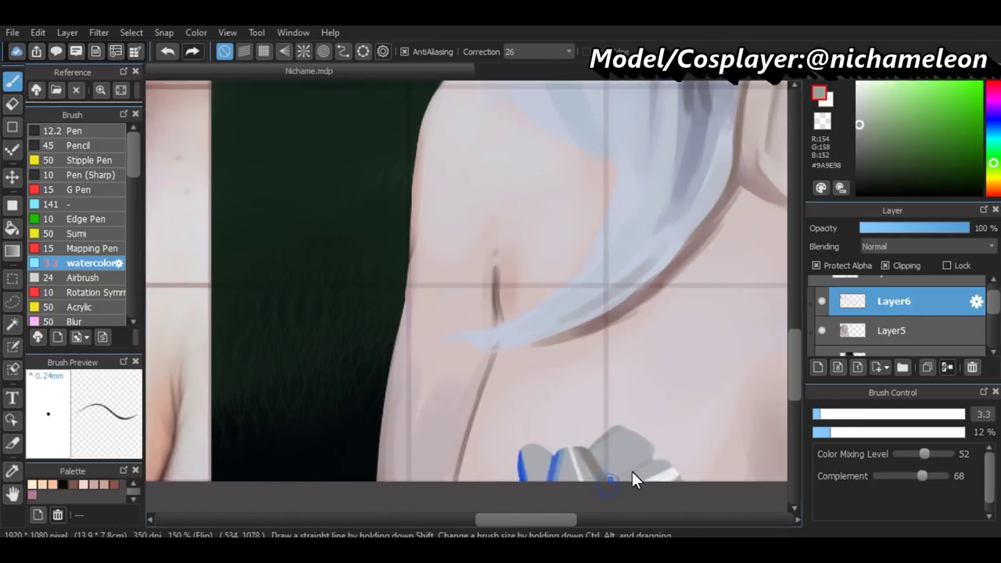
pyautogui.hscroll(-5, 632, 481)
pyautogui.hscroll(5, 668, 489)
pyautogui.moveTo(668, 489); pyautogui.dragTo(561, 513)
# Enlarge the brush to 12.3 and paint the chest ornament's large petal with beige #D2C4B6
pyautogui.hscroll(-5, 561, 513)
pyautogui.keyDown('alt'); pyautogui.click(610, 442); pyautogui.keyUp('alt')
pyautogui.hscroll(5, 610, 442)
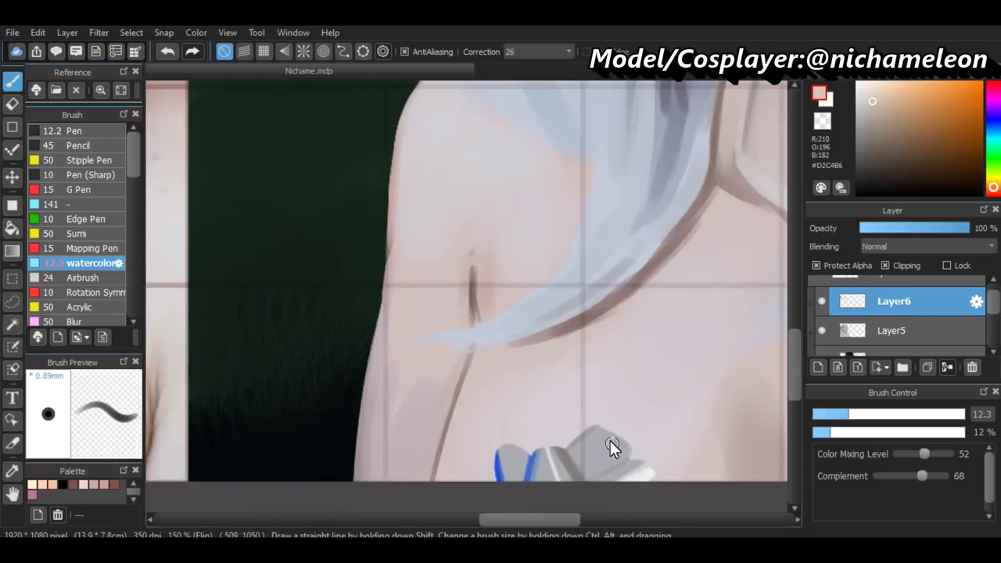
# Shade the chest ornament's petals and folds with sampled greys #8B8984, #7C7471 and #BBB3AF
pyautogui.hscroll(-5, 473, 518)
pyautogui.keyDown('alt'); pyautogui.click(786, 275); pyautogui.keyUp('alt')
pyautogui.hscroll(3, 785, 275)
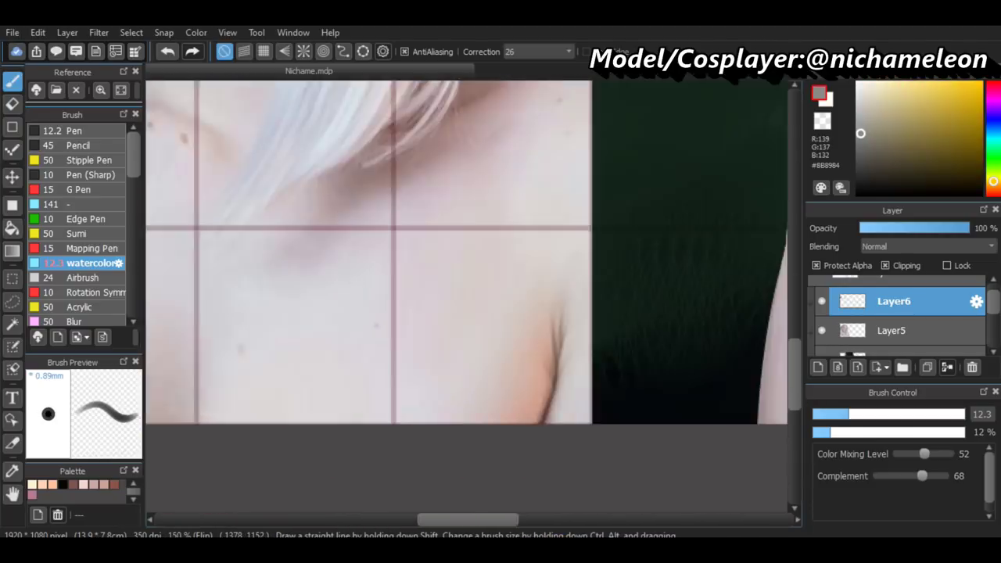
pyautogui.hscroll(3, 427, 357)
pyautogui.scroll(-5, 428, 357)
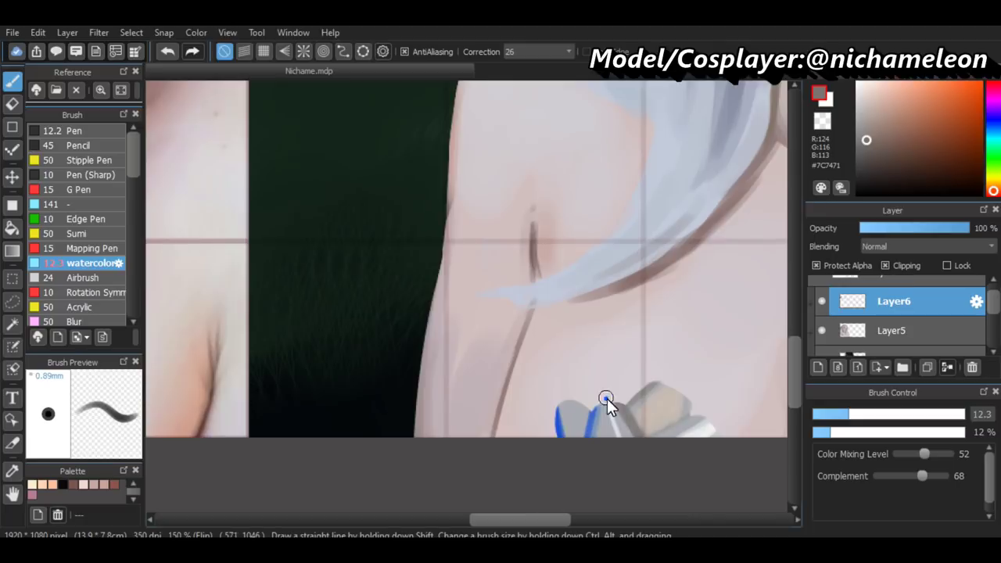
pyautogui.moveTo(356, 520); pyautogui.dragTo(377, 524)
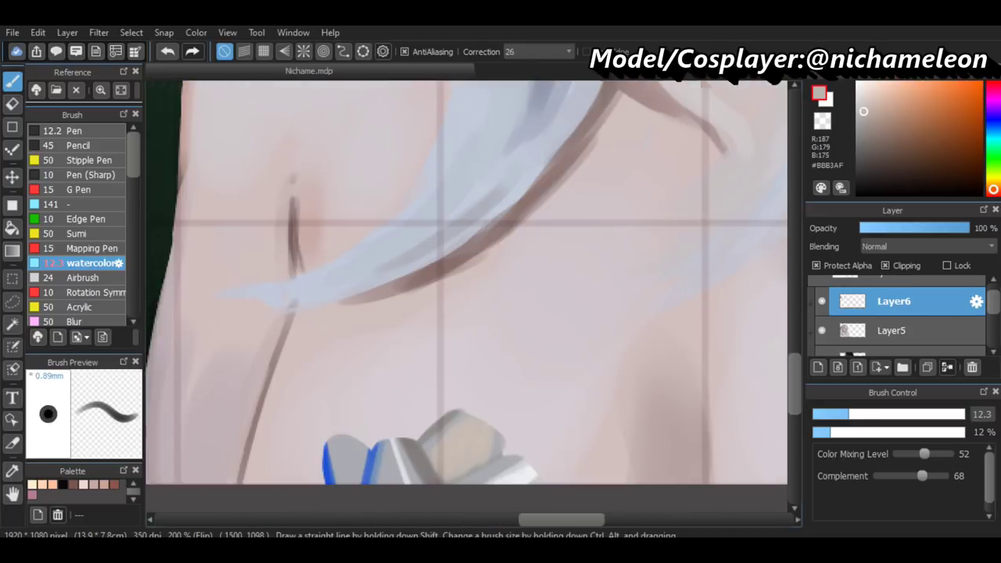
pyautogui.scroll(-5, 791, 321)
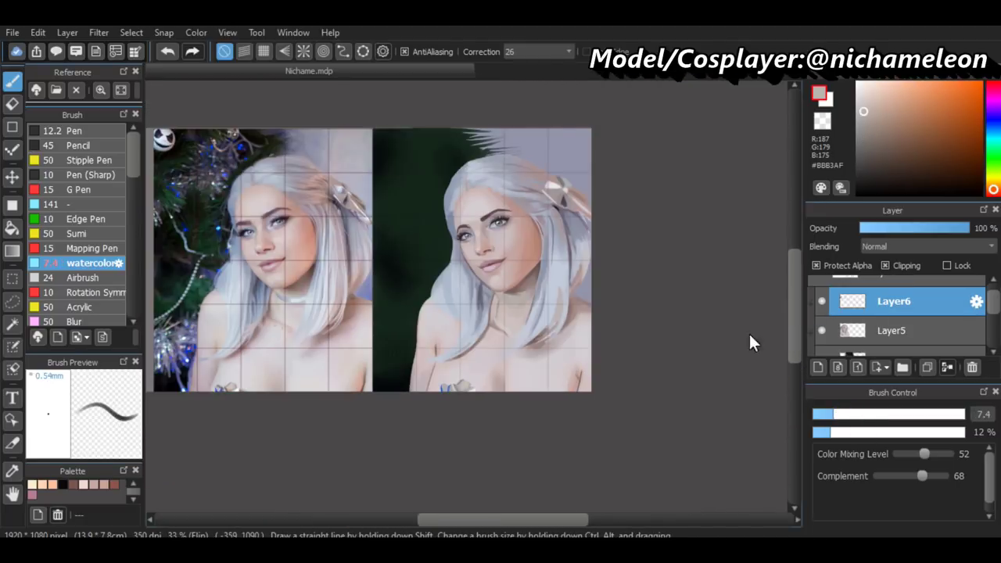
# Switch to Layer5, shade the armpit near the picture's outer edge with reddish brown #A27974 and raise the brush opacity to 64%
pyautogui.scroll(3, 446, 360)
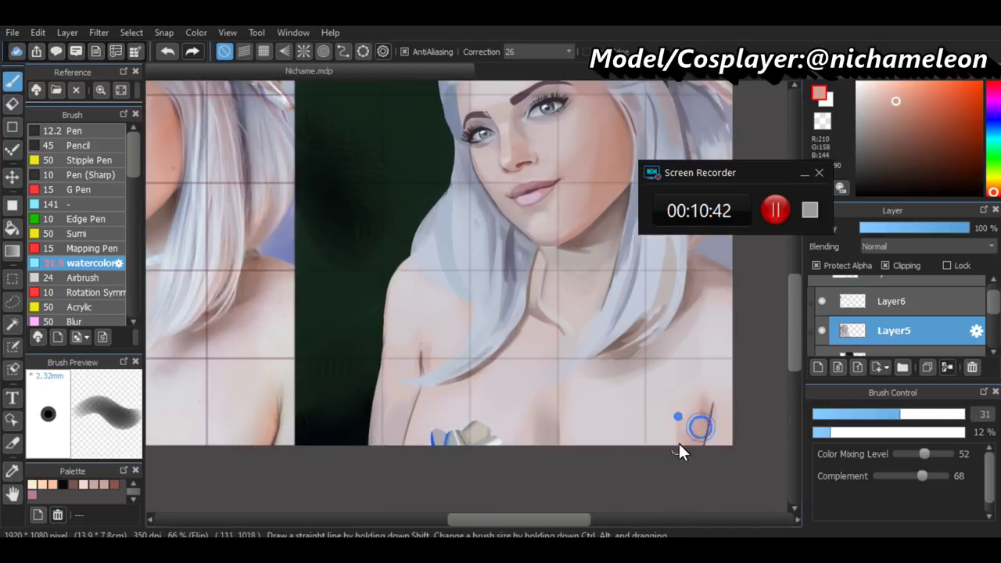
pyautogui.scroll(3, 703, 414)
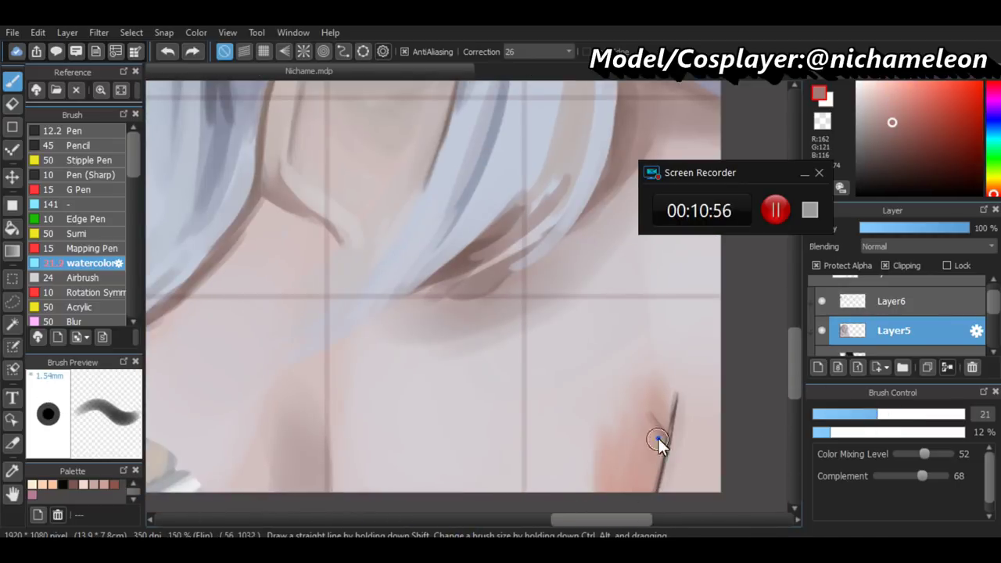
pyautogui.moveTo(595, 514)
pyautogui.mouseDown()
pyautogui.moveTo(363, 486)
pyautogui.moveTo(710, 436)
pyautogui.mouseUp()
pyautogui.click(818, 415)
pyautogui.moveTo(572, 445); pyautogui.dragTo(561, 457)
pyautogui.scroll(-3, 562, 449)
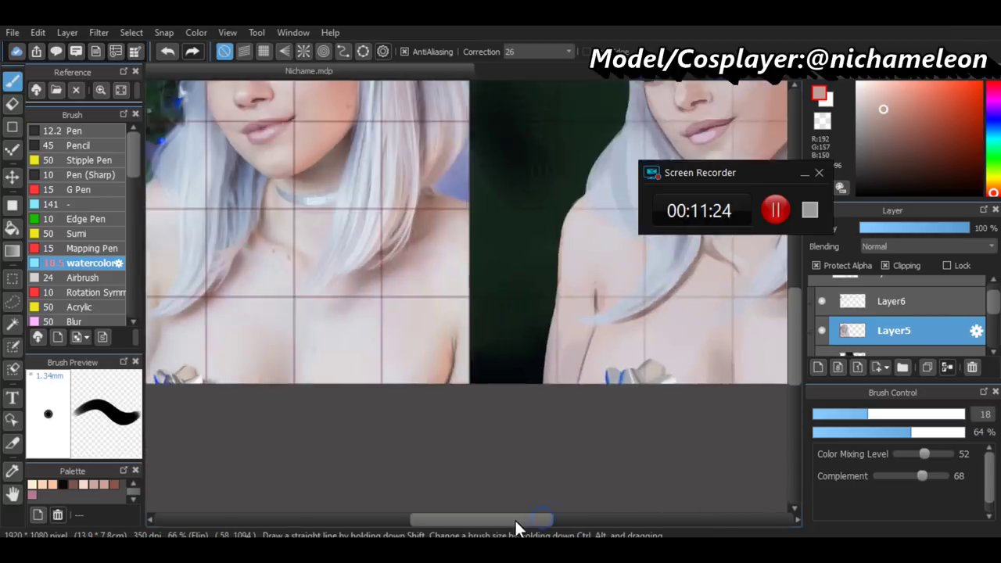
# Enlarge the brush to 31 and paint the skin outside the armpit crease with muted pink #C7B5B5
pyautogui.moveTo(511, 520); pyautogui.dragTo(584, 518)
pyautogui.moveTo(590, 426); pyautogui.dragTo(594, 458)
pyautogui.moveTo(615, 520); pyautogui.dragTo(542, 479)
pyautogui.keyDown('alt'); pyautogui.click(560, 416); pyautogui.keyUp('alt')
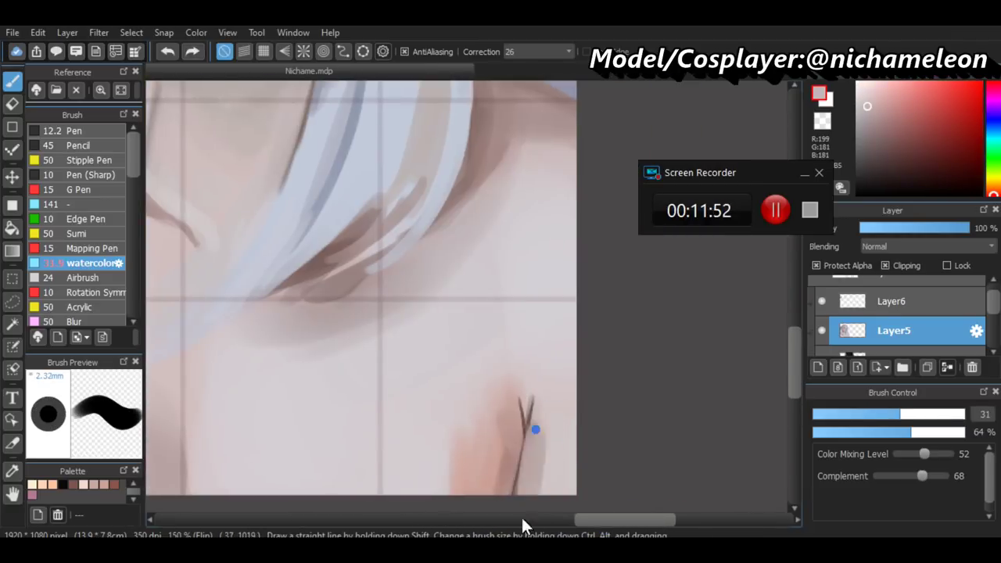
# Blend the skin around the armpit with light pinkish grey #D3C9CB at brush size 50
pyautogui.scroll(-5, 555, 456)
pyautogui.scroll(5, 393, 482)
pyautogui.scroll(-4, 444, 344)
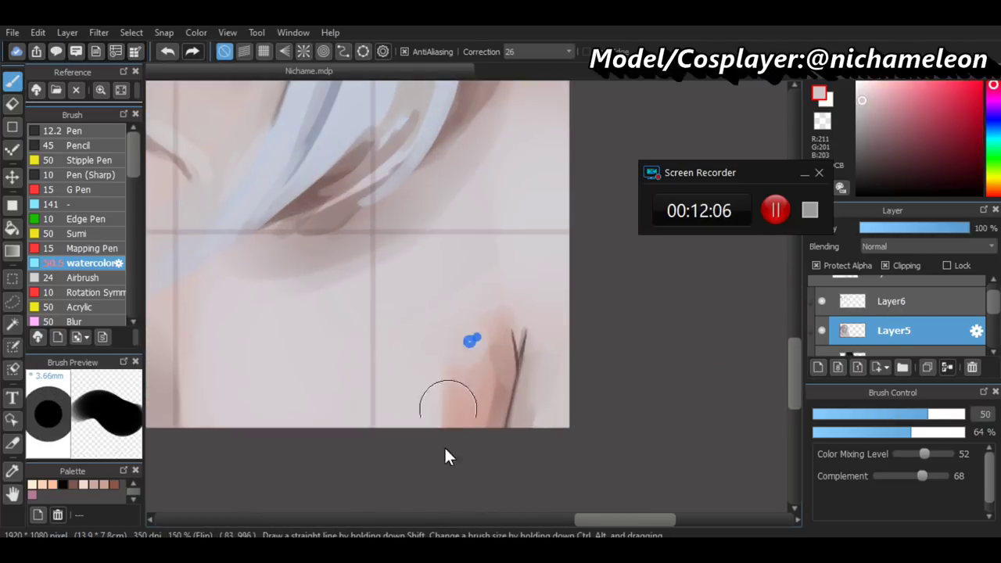
pyautogui.scroll(-4, 445, 456)
pyautogui.scroll(4, 787, 313)
pyautogui.moveTo(547, 520); pyautogui.dragTo(516, 528)
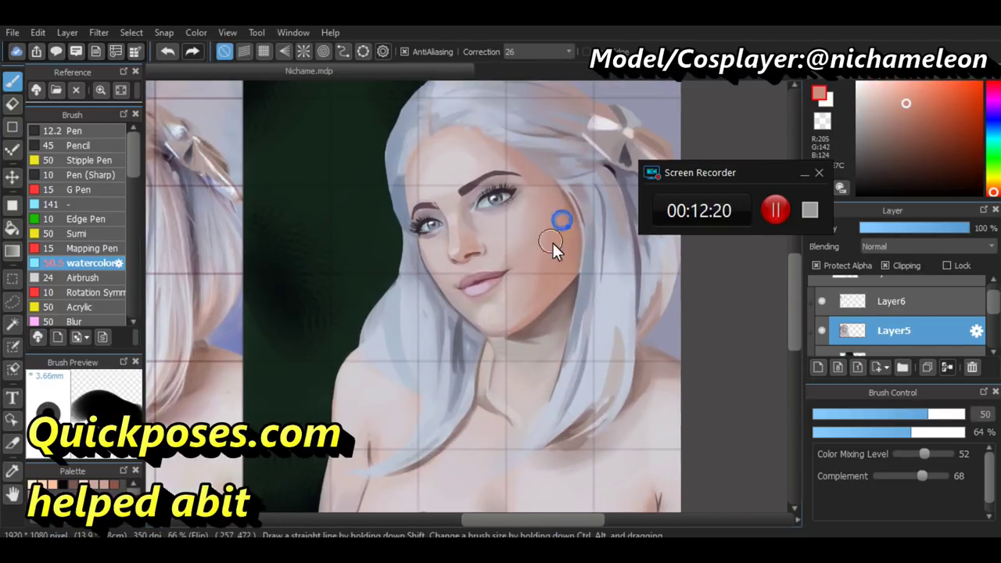
# Sample mauve tones #827490 and #9D8B8F and refine the outer hair below the bow
pyautogui.scroll(3, 591, 456)
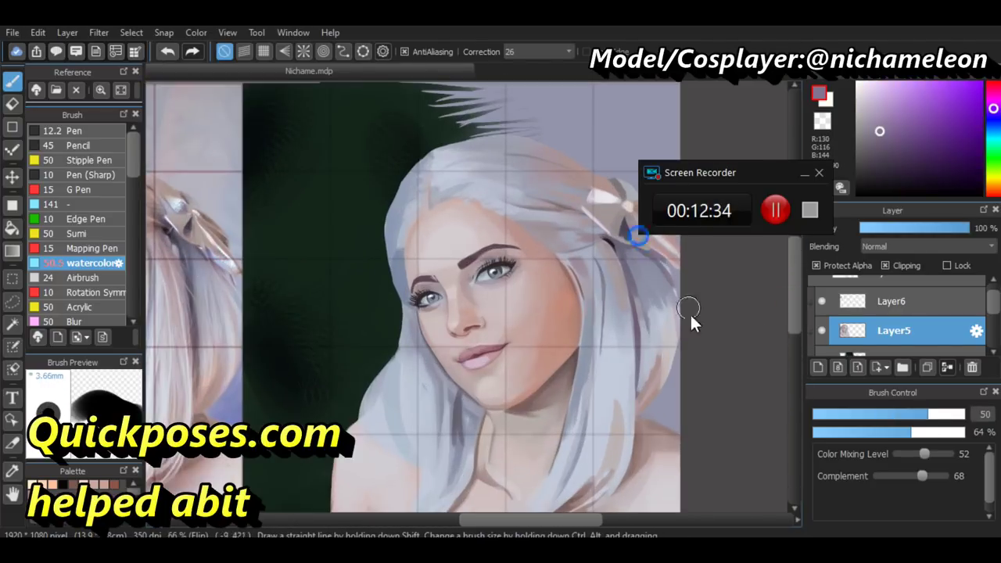
pyautogui.scroll(-4, 643, 402)
pyautogui.scroll(6, 289, 249)
pyautogui.scroll(-3, 289, 249)
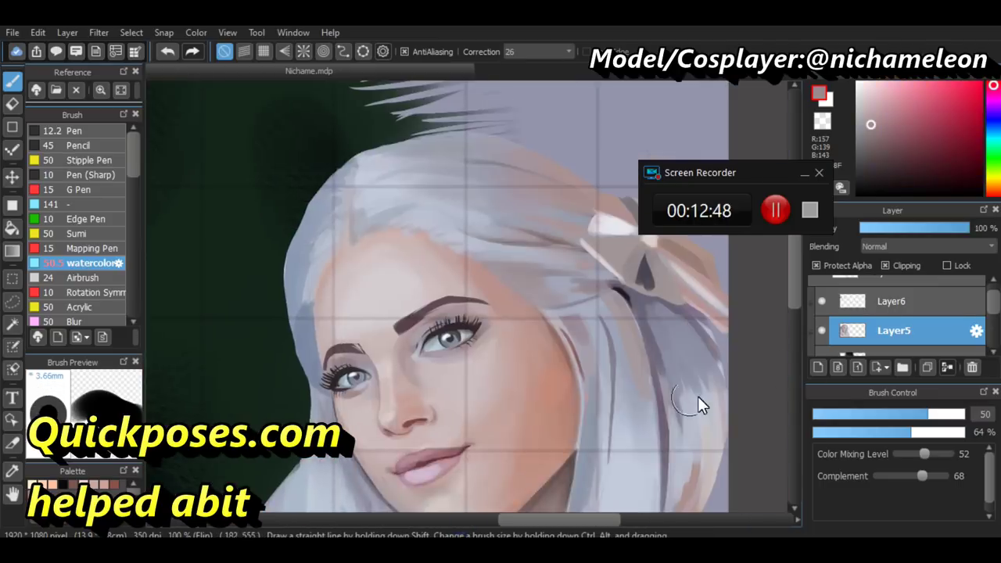
# Reduce the brush to 3.5 and add fine hair strands with the sampled mauve browns #958188 and #977C80
pyautogui.scroll(-3, 345, 408)
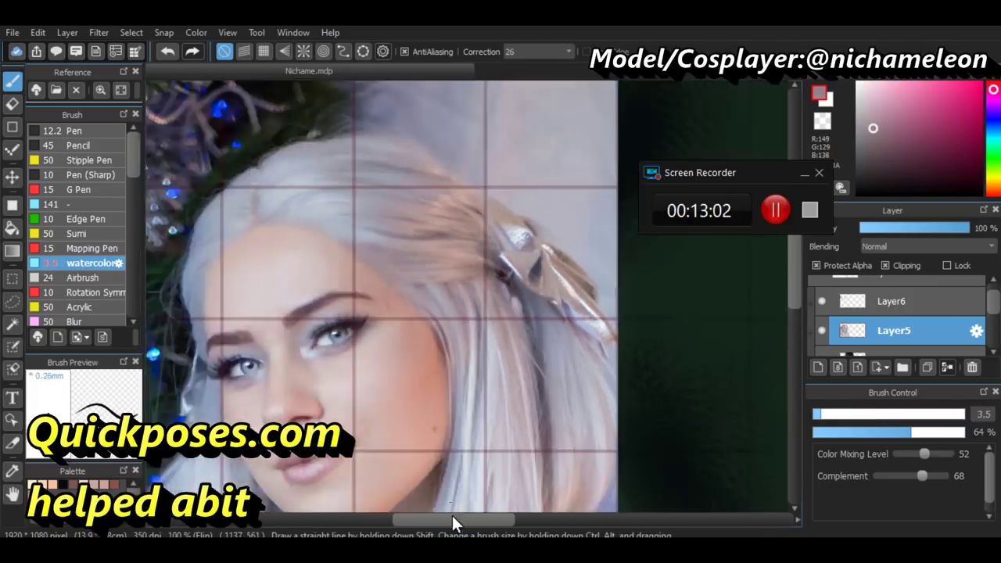
pyautogui.scroll(3, 654, 277)
pyautogui.scroll(-4, 793, 331)
pyautogui.scroll(5, 475, 163)
pyautogui.scroll(-3, 496, 260)
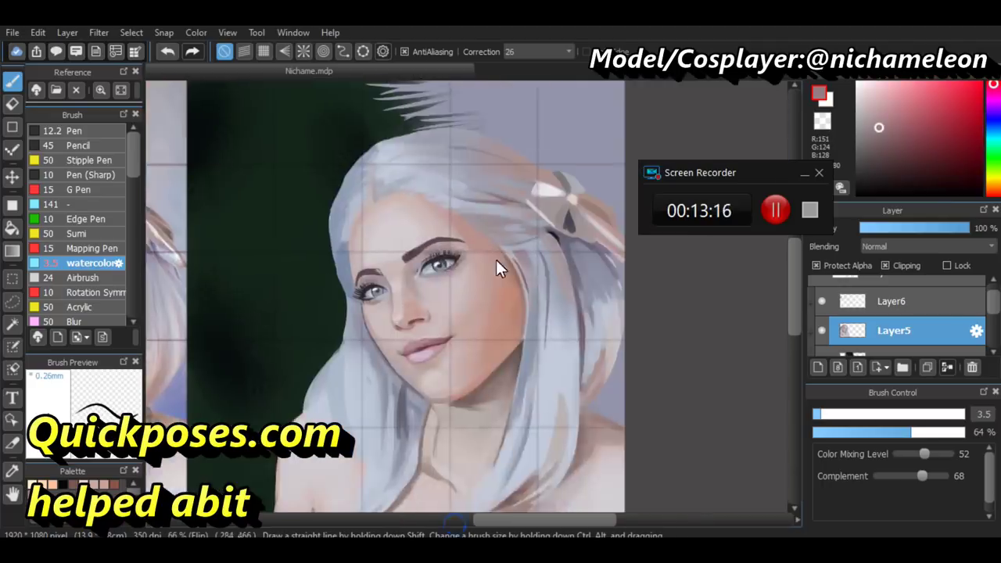
# Enlarge the brush to 14.6 and refine the hair with mauve grey #9C8A94 sampled from the reference
pyautogui.scroll(-3, 551, 376)
pyautogui.scroll(5, 190, 205)
pyautogui.scroll(-3, 190, 205)
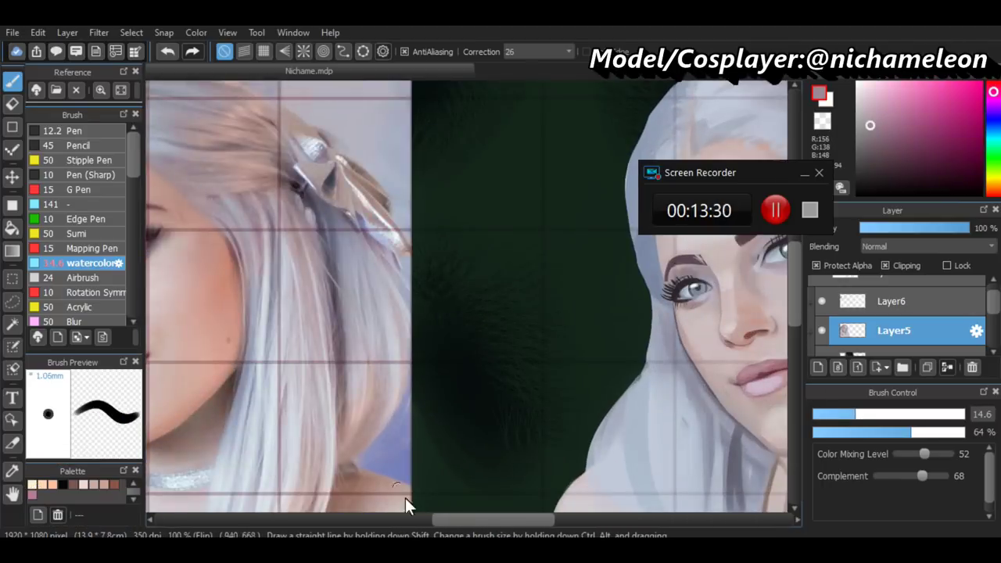
pyautogui.hscroll(3, 427, 239)
pyautogui.scroll(-5, 471, 461)
pyautogui.hscroll(3, 472, 462)
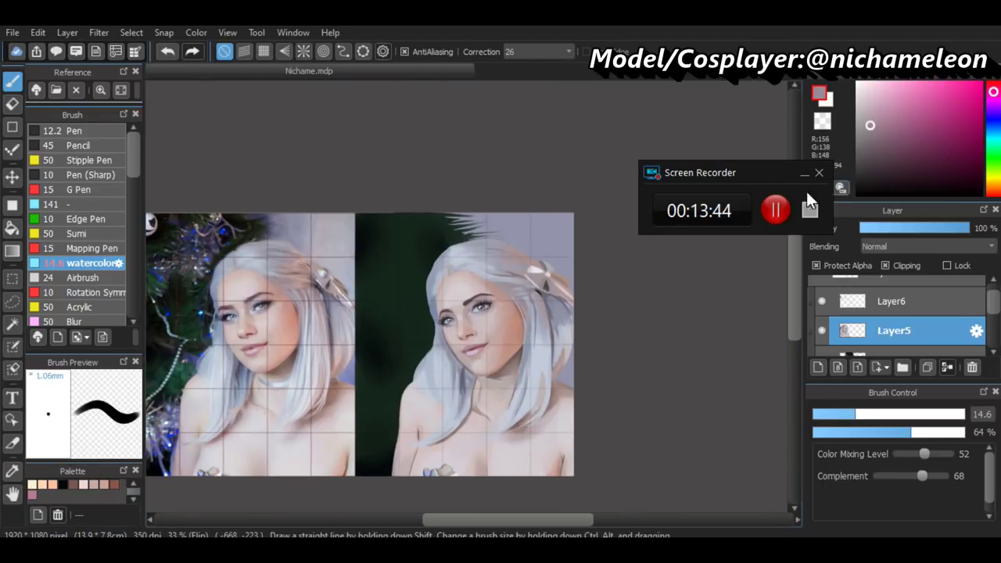
# Paint the lower lip's contour with dusty rose #B0818B and refine it with #BE9FA9 at brush size 4.7
pyautogui.scroll(5, 369, 241)
pyautogui.moveTo(501, 235); pyautogui.dragTo(544, 242)
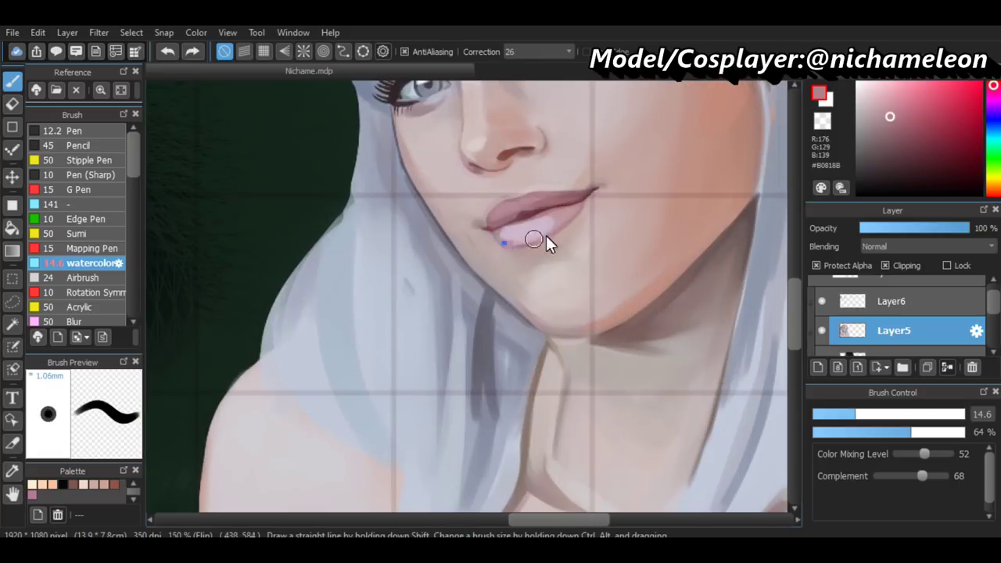
pyautogui.scroll(-5, 530, 500)
pyautogui.scroll(5, 333, 352)
pyautogui.hscroll(5, 523, 236)
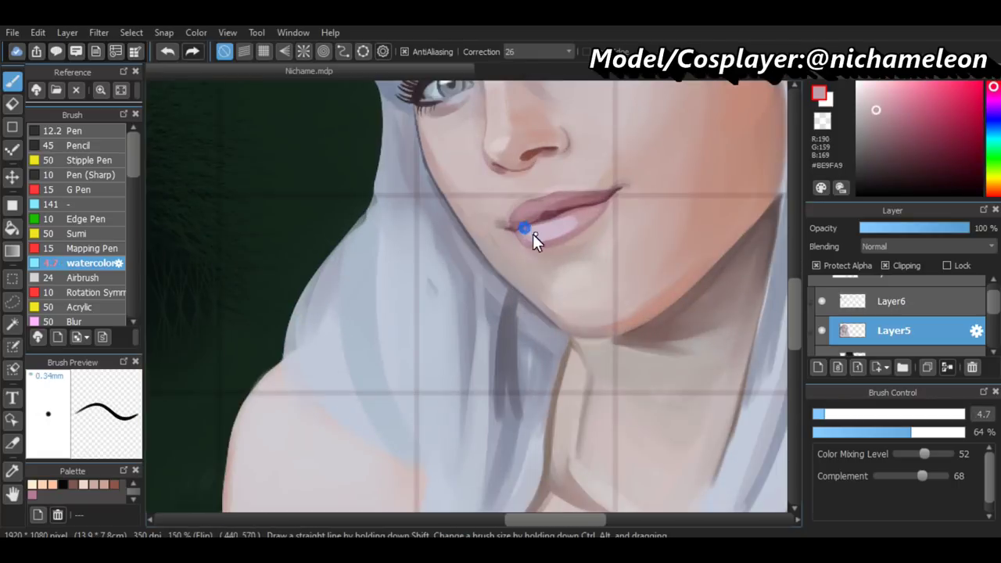
# Define the corner of the lips with darker rose #A7747D and undo the last stroke
pyautogui.hscroll(-5, 430, 192)
pyautogui.hscroll(5, 562, 522)
pyautogui.hscroll(-3, 653, 200)
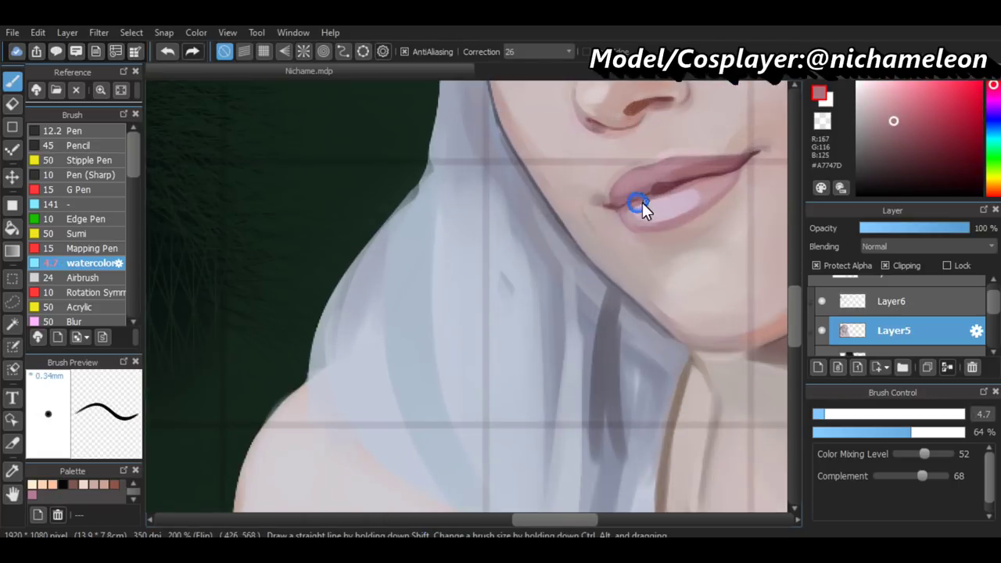
pyautogui.scroll(-5, 500, 312)
pyautogui.scroll(5, 522, 179)
pyautogui.scroll(3, 545, 430)
pyautogui.hotkey('ctrl', 'z')
# Refine the lips beside the mouth line with pink #C18E9A
pyautogui.scroll(-5, 511, 514)
pyautogui.scroll(5, 419, 188)
pyautogui.hscroll(5, 419, 188)
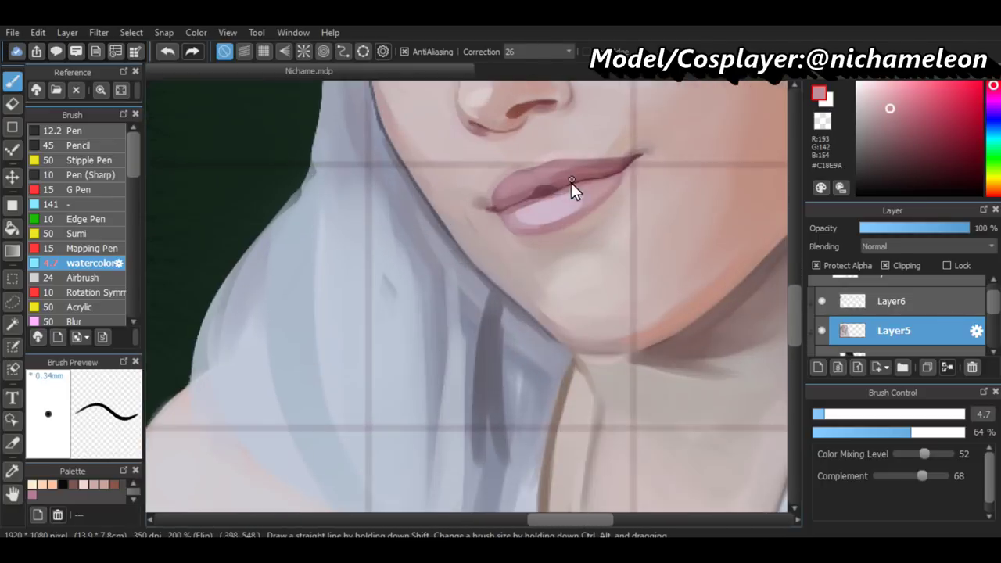
# Deepen the line between the lips with dark rose #8F5F6A and undo the last stroke
pyautogui.hscroll(-5, 596, 184)
pyautogui.keyDown('alt'); pyautogui.click(447, 182); pyautogui.keyUp('alt')
pyautogui.hscroll(5, 447, 182)
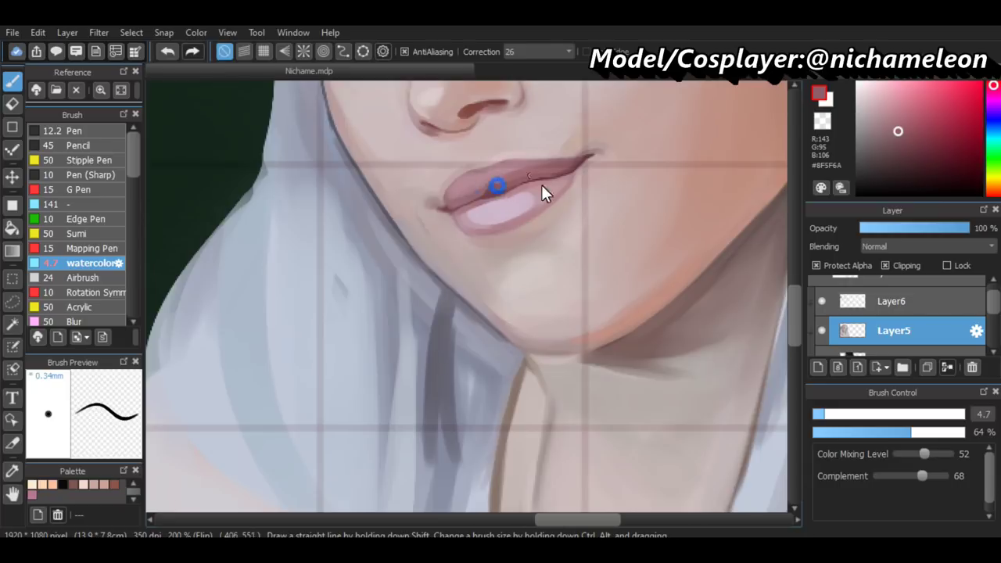
pyautogui.hscroll(-5, 510, 188)
pyautogui.scroll(3, 413, 304)
pyautogui.hotkey('ctrl', 'z')
# Sample lip colours from the reference and darken the mouth line with deep red-brown #703E46
pyautogui.hscroll(5, 552, 187)
pyautogui.scroll(-2, 552, 187)
pyautogui.hscroll(-5, 551, 533)
pyautogui.keyDown('alt'); pyautogui.click(424, 198); pyautogui.keyUp('alt')
pyautogui.scroll(-5, 571, 205)
pyautogui.hscroll(5, 641, 253)
pyautogui.scroll(3, 457, 356)
pyautogui.hscroll(5, 600, 185)
pyautogui.keyDown('alt'); pyautogui.click(484, 191); pyautogui.keyUp('alt')
pyautogui.hscroll(-5, 702, 357)
pyautogui.scroll(-5, 703, 357)
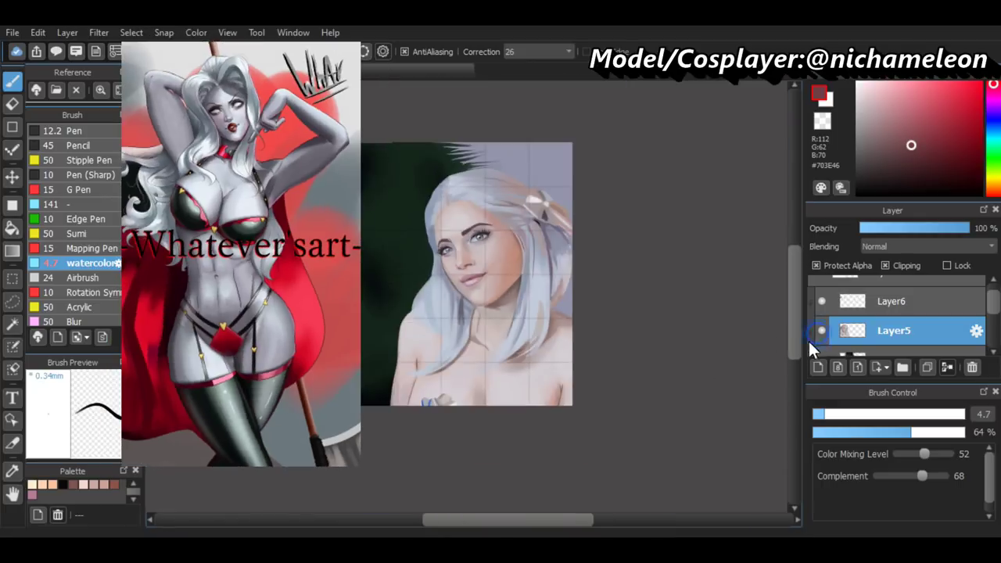
# Switch to Layer6, turn off Protect Alpha and outline the choker across the neck with blue-grey #9EA1B2
pyautogui.click(891, 302)
pyautogui.scroll(3, 663, 386)
pyautogui.keyDown('alt'); pyautogui.click(365, 337); pyautogui.keyUp('alt')
pyautogui.scroll(-3, 669, 335)
pyautogui.click(816, 265)
pyautogui.scroll(-3, 470, 462)
pyautogui.scroll(2, 605, 277)
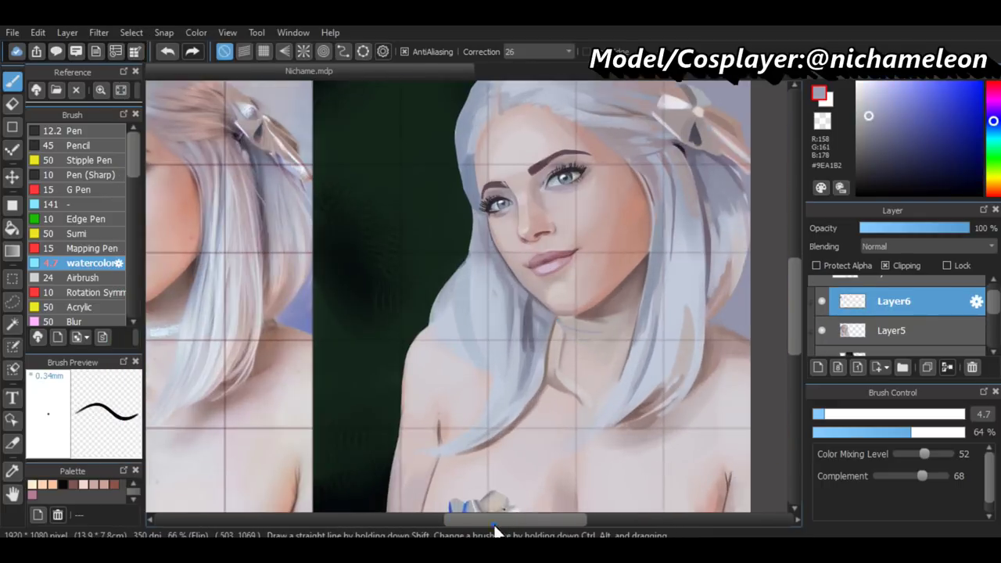
pyautogui.scroll(2, 489, 360)
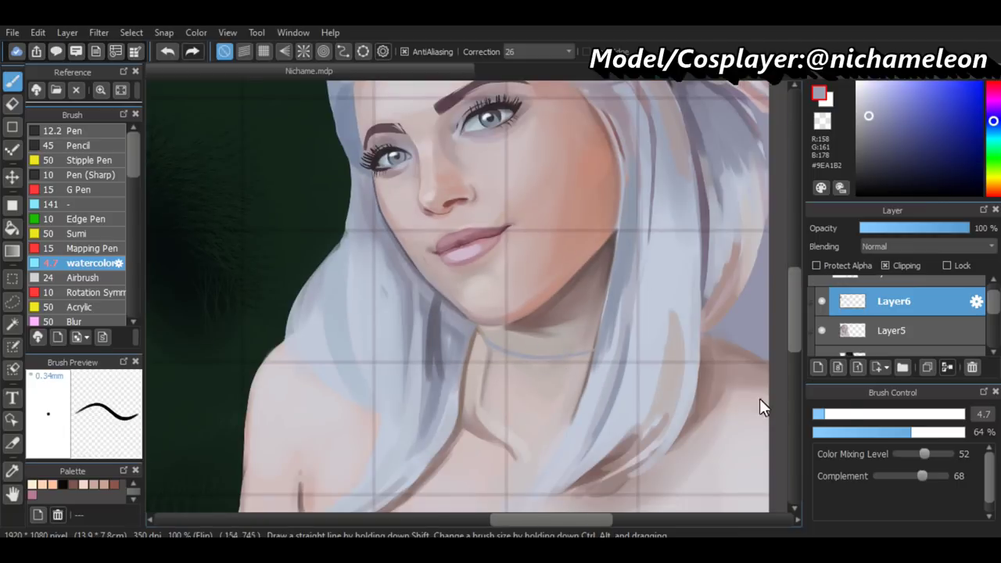
# Enlarge the brush to 7.7 and fill the choker band across the neck with blue-grey #9EA1B2
pyautogui.moveTo(477, 337); pyautogui.dragTo(553, 350)
pyautogui.scroll(-2, 538, 489)
pyautogui.scroll(2, 530, 388)
pyautogui.scroll(2, 530, 387)
pyautogui.moveTo(530, 387); pyautogui.dragTo(520, 377)
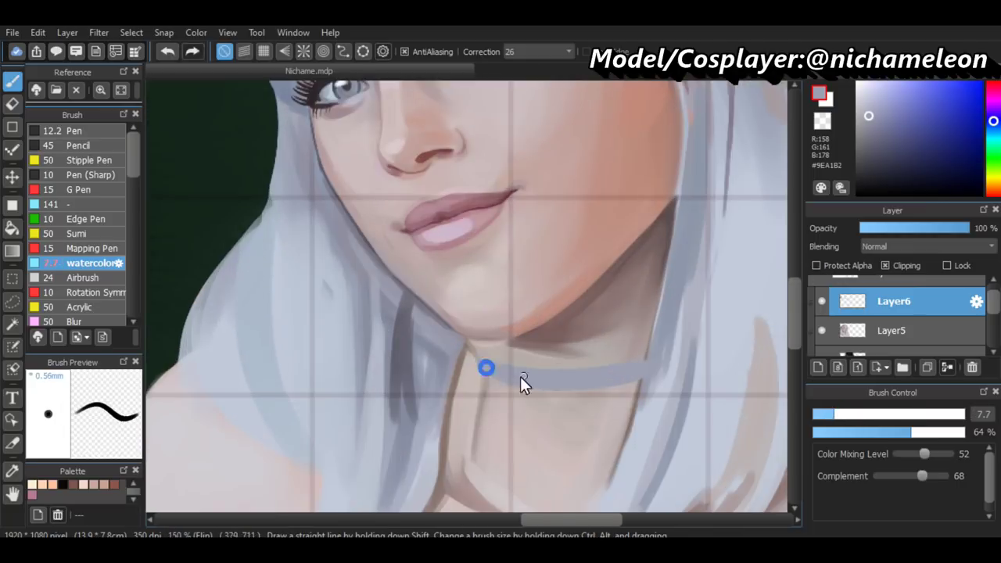
# Trim the choker's end where it overlaps the hair with a size 10 eraser
pyautogui.press('e')
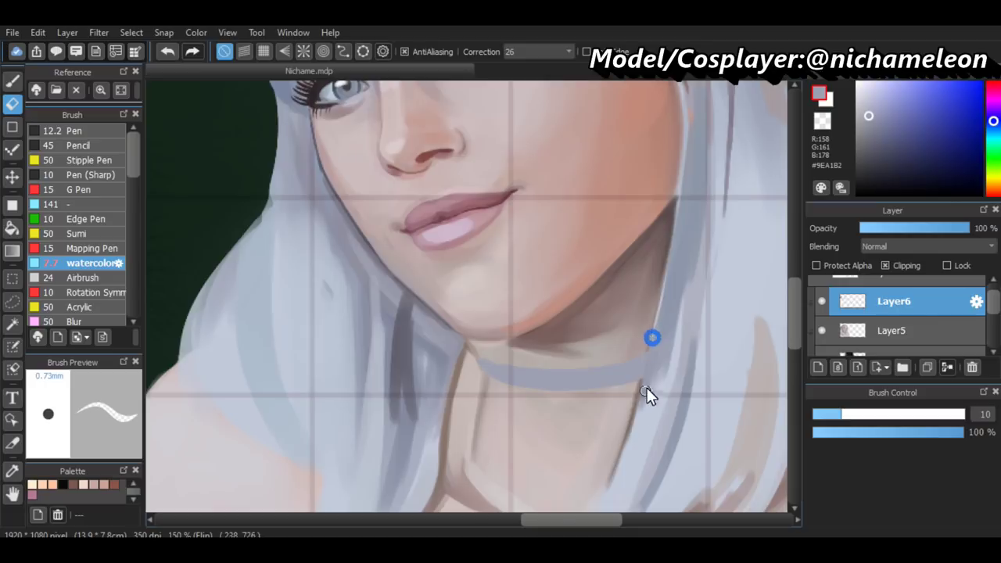
pyautogui.scroll(-4, 647, 388)
pyautogui.scroll(5, 646, 399)
# Protect the layer's alpha and paint a near-white highlight along the choker band
pyautogui.click(816, 265)
pyautogui.press('b')
pyautogui.moveTo(542, 350)
pyautogui.mouseDown()
pyautogui.moveTo(581, 343)
pyautogui.moveTo(546, 362)
pyautogui.moveTo(494, 348)
pyautogui.mouseUp()
pyautogui.keyDown('alt'); pyautogui.click(493, 347); pyautogui.keyUp('alt')
pyautogui.press('e')
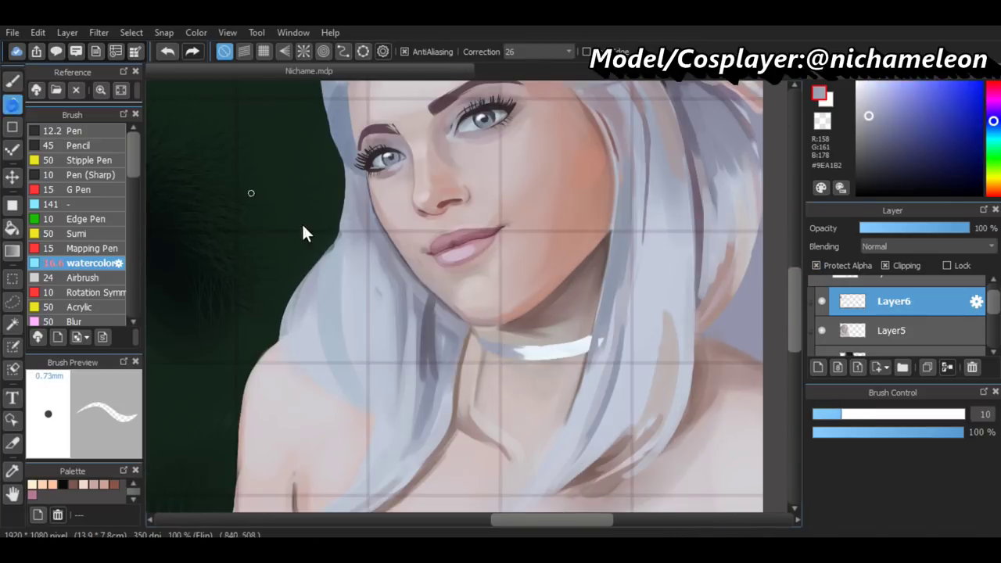
pyautogui.scroll(2, 658, 335)
pyautogui.scroll(-4, 659, 339)
pyautogui.press('h')
pyautogui.press('h')
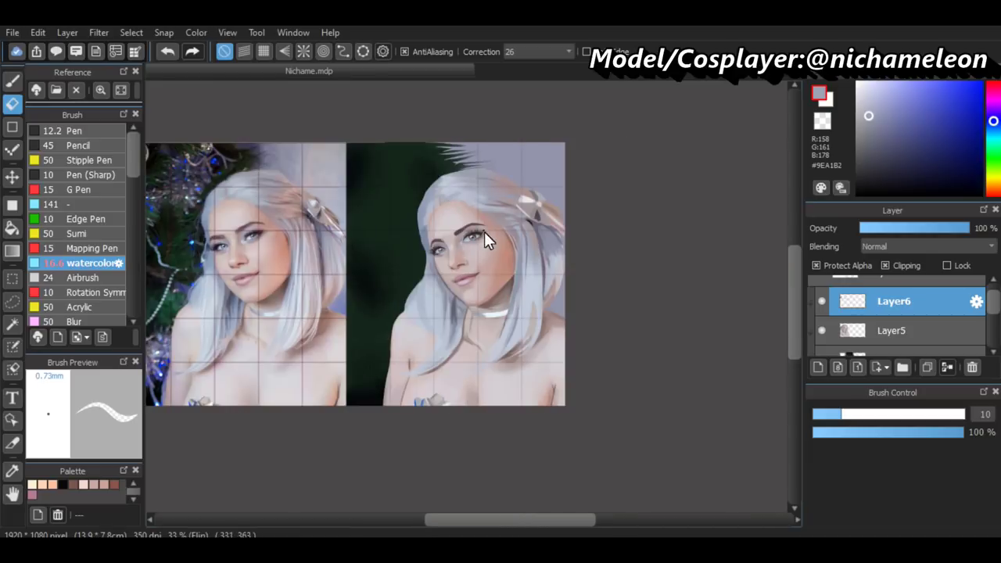
# Set the brush to 9.5 at 30% opacity and soften the eyebrow's inner end with light skin tone #D3CCCF
pyautogui.scroll(1, 174, 231)
pyautogui.scroll(2, 677, 339)
pyautogui.keyDown('alt'); pyautogui.click(487, 245); pyautogui.keyUp('alt')
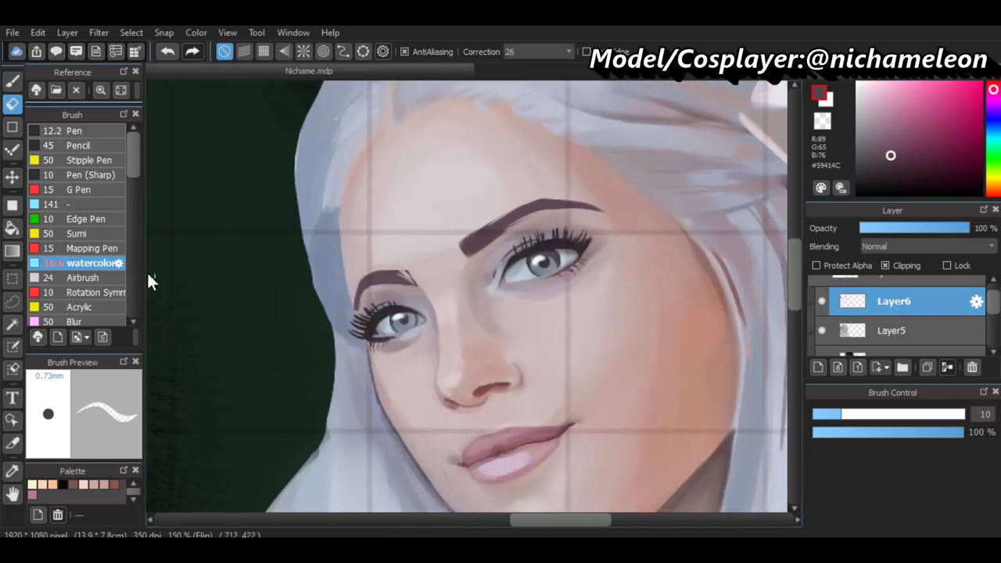
pyautogui.press('b')
pyautogui.keyDown('alt'); pyautogui.click(483, 236); pyautogui.keyUp('alt')
pyautogui.hscroll(-2, 483, 236)
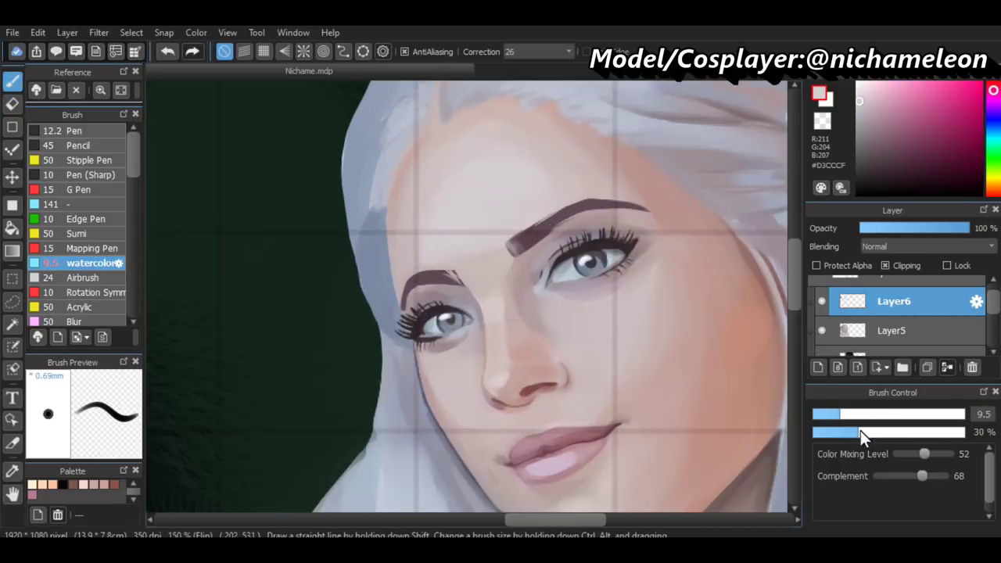
# Reduce the brush to 3.8 and pick brown #725350 from the reference photo for refining the eyebrows
pyautogui.click(818, 415)
pyautogui.keyDown('alt'); pyautogui.click(551, 234); pyautogui.keyUp('alt')
pyautogui.scroll(-1, 552, 234)
pyautogui.hscroll(1, 587, 222)
pyautogui.hscroll(-1, 586, 222)
pyautogui.scroll(2, 438, 370)
pyautogui.keyDown('alt'); pyautogui.click(617, 204); pyautogui.keyUp('alt')
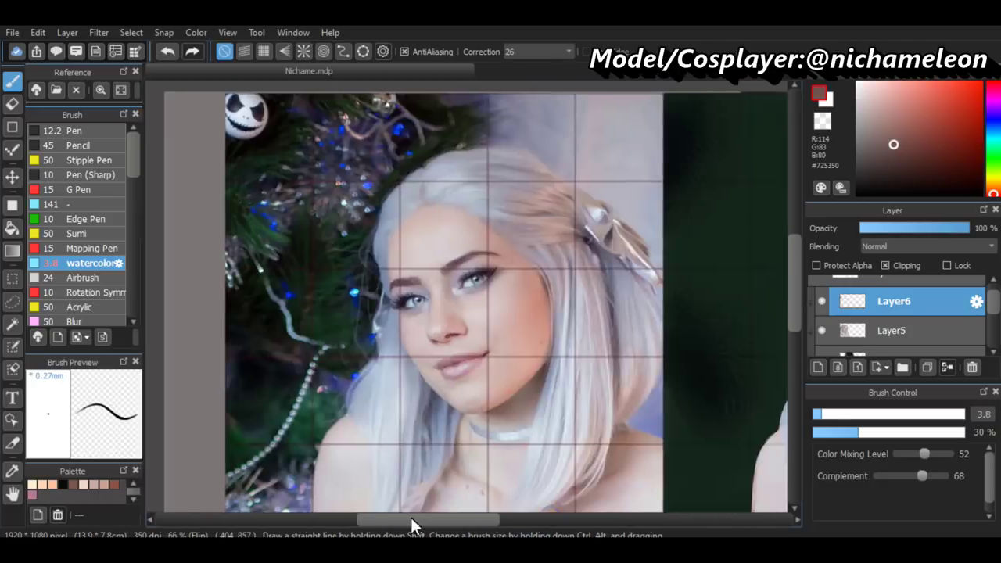
# Shade the eyebrow's outer end with plum #523C46, using brush size 5.8 at 10% opacity, and tidy it with a smaller eraser
pyautogui.hscroll(2, 440, 271)
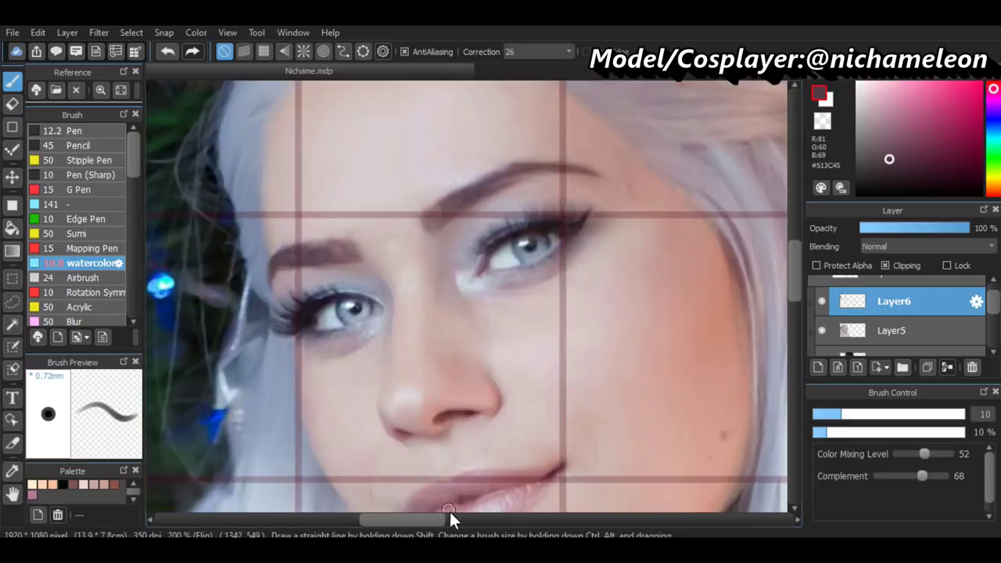
pyautogui.keyDown('alt'); pyautogui.click(560, 276); pyautogui.keyUp('alt')
pyautogui.scroll(1, 585, 293)
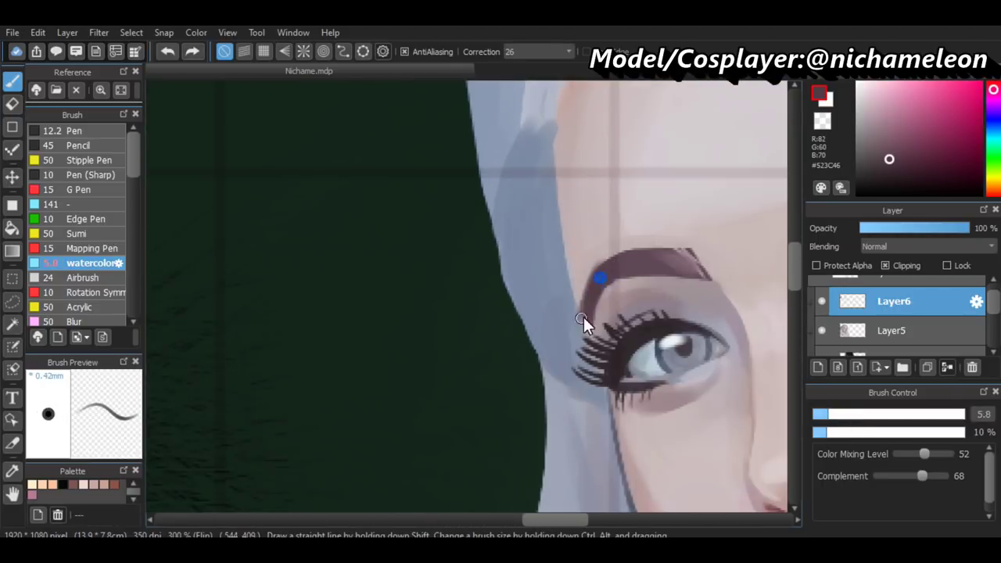
pyautogui.press('e')
pyautogui.press('[')
pyautogui.press('[')
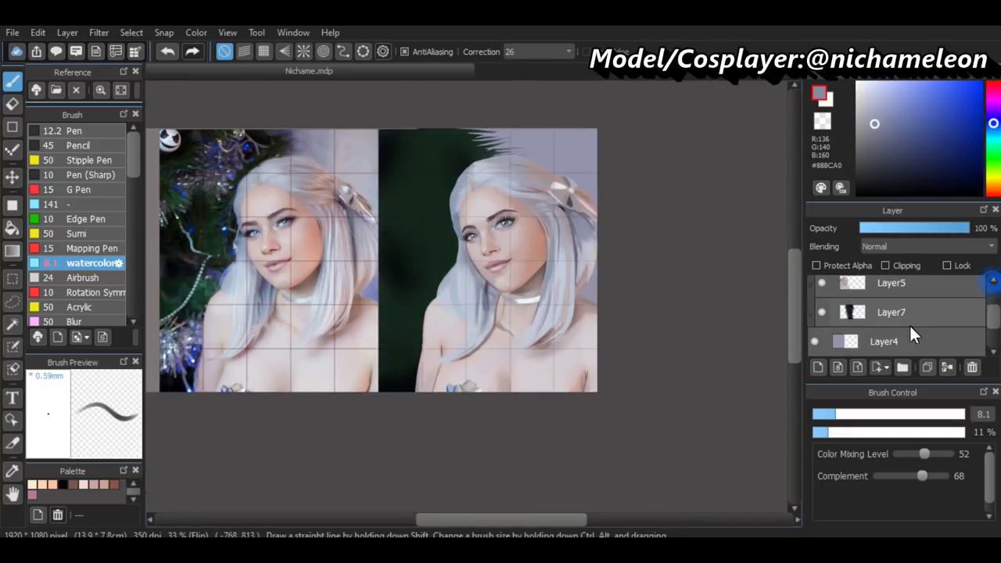
# Add a layer above Layer7 and paint a pale blue #D8E8F6 ornament disc in the background corner with brush size 109 at 100% opacity
pyautogui.hotkey('ctrl', 'shift', 'n')
pyautogui.click(885, 265)
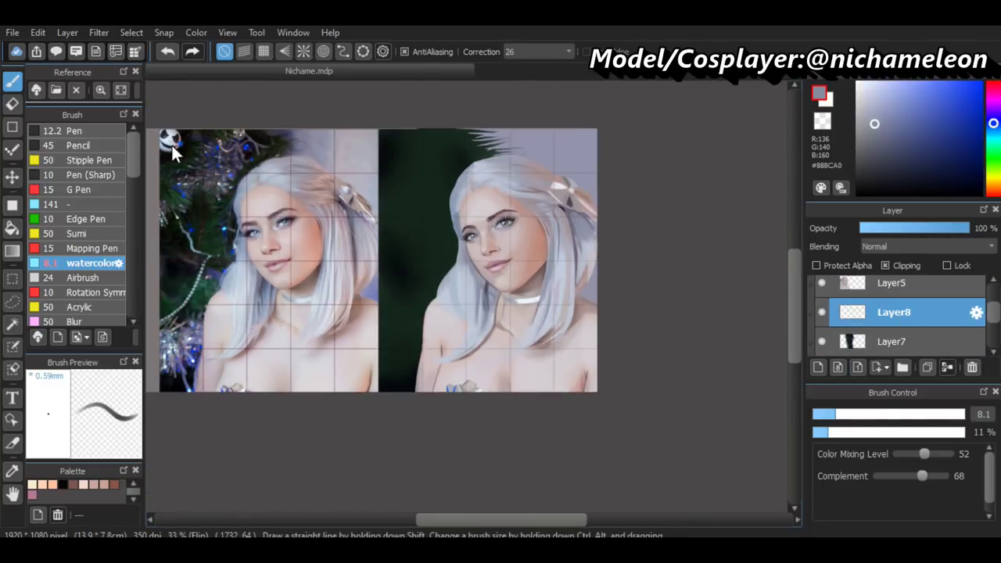
pyautogui.click(871, 84)
pyautogui.moveTo(836, 414); pyautogui.dragTo(916, 417)
pyautogui.click(962, 432)
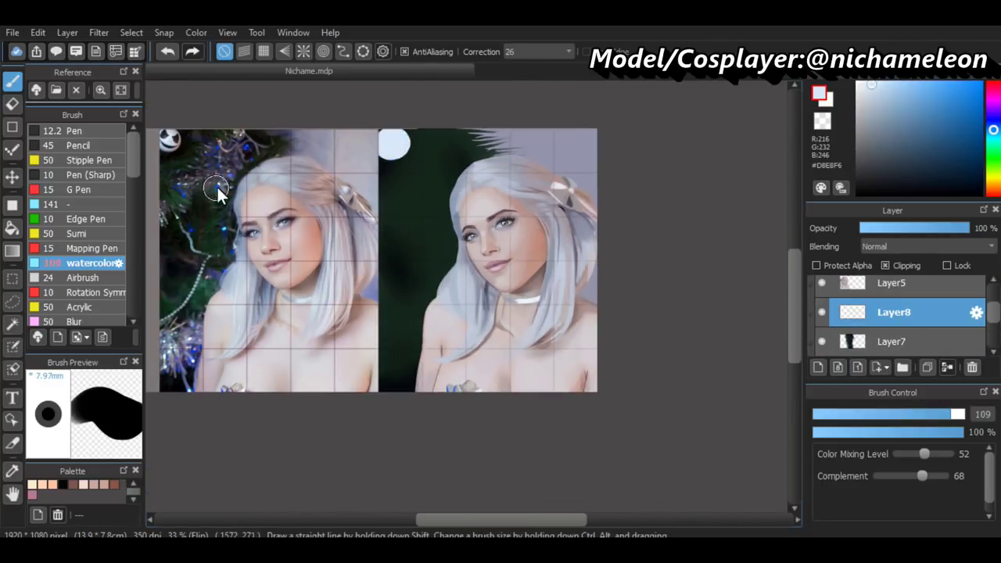
# Block in the tinsel clumps around the hair and shoulder on the dark background with blue-grey #66729C
pyautogui.keyDown('alt'); pyautogui.click(452, 171); pyautogui.keyUp('alt')
pyautogui.hotkey('ctrl', '+')
pyautogui.moveTo(508, 519)
pyautogui.mouseDown()
pyautogui.moveTo(439, 519)
pyautogui.moveTo(481, 519)
pyautogui.mouseUp()
pyautogui.hotkey('ctrl', '-')
pyautogui.moveTo(534, 150)
pyautogui.mouseDown()
pyautogui.moveTo(488, 187)
pyautogui.moveTo(456, 360)
pyautogui.mouseUp()
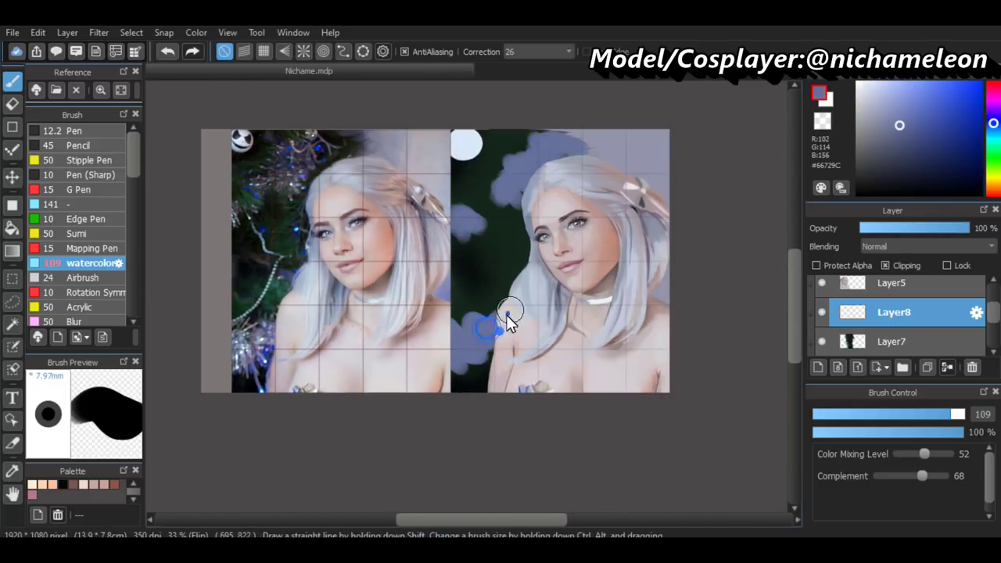
# Paint near-white #FAFCFE over the blue-grey tinsel clumps above the hair and beside the shoulder
pyautogui.hotkey('ctrl', '+')
pyautogui.hotkey('ctrl', '+')
pyautogui.keyDown('alt'); pyautogui.click(381, 405); pyautogui.keyUp('alt')
pyautogui.hotkey('ctrl', '-')
pyautogui.moveTo(563, 344); pyautogui.dragTo(587, 331)
pyautogui.hotkey('ctrl', '-')
pyautogui.moveTo(598, 156)
pyautogui.mouseDown()
pyautogui.moveTo(610, 144)
pyautogui.moveTo(571, 188)
pyautogui.mouseUp()
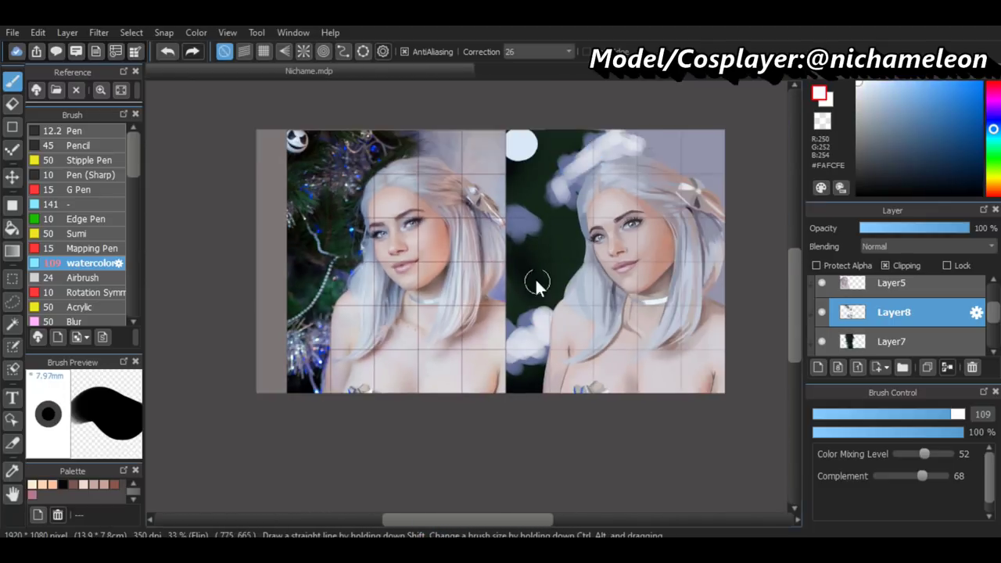
# Paint the skull ornament's eyes in dark navy #151C30 with brush size 17
pyautogui.hotkey('ctrl', '+')
pyautogui.scroll(1, 477, 320)
pyautogui.keyDown('alt'); pyautogui.click(544, 187); pyautogui.keyUp('alt')
pyautogui.hotkey('ctrl', 'z')
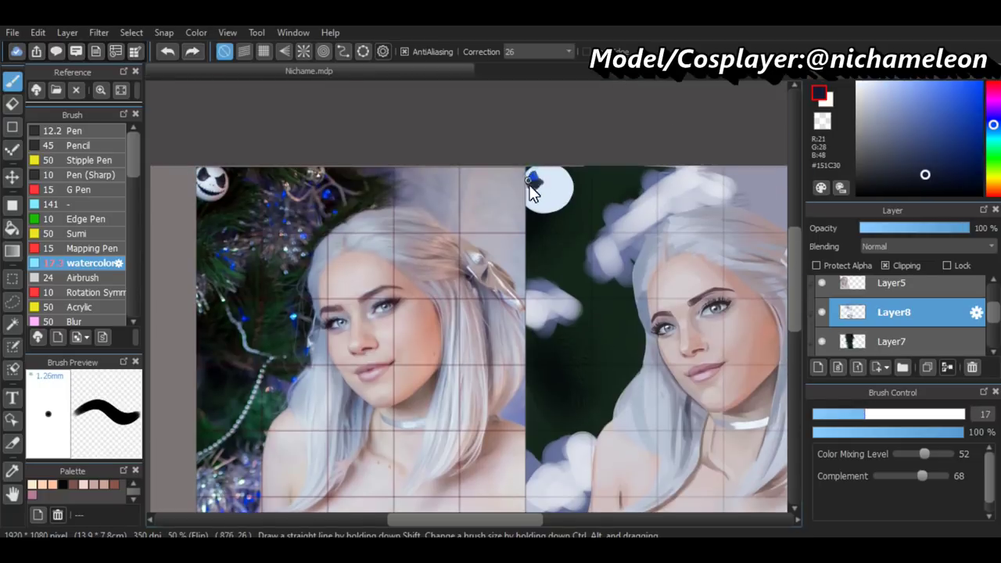
pyautogui.moveTo(536, 179)
pyautogui.mouseDown()
pyautogui.moveTo(558, 180)
pyautogui.moveTo(542, 202)
pyautogui.moveTo(566, 208)
pyautogui.moveTo(537, 206)
pyautogui.moveTo(545, 199)
pyautogui.mouseUp()
# Clean up the skull ornament's face with #D8E8F6 and draw its stitched mouth in navy #222A3D with brush size 3.8
pyautogui.keyDown('alt'); pyautogui.click(545, 196); pyautogui.keyUp('alt')
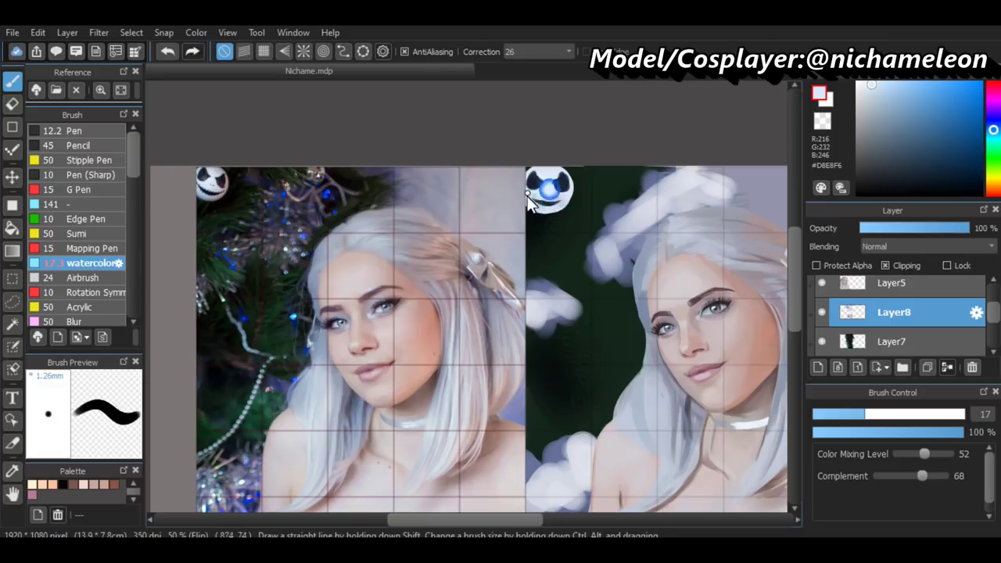
pyautogui.keyDown('alt'); pyautogui.click(542, 208); pyautogui.keyUp('alt')
pyautogui.click(821, 414)
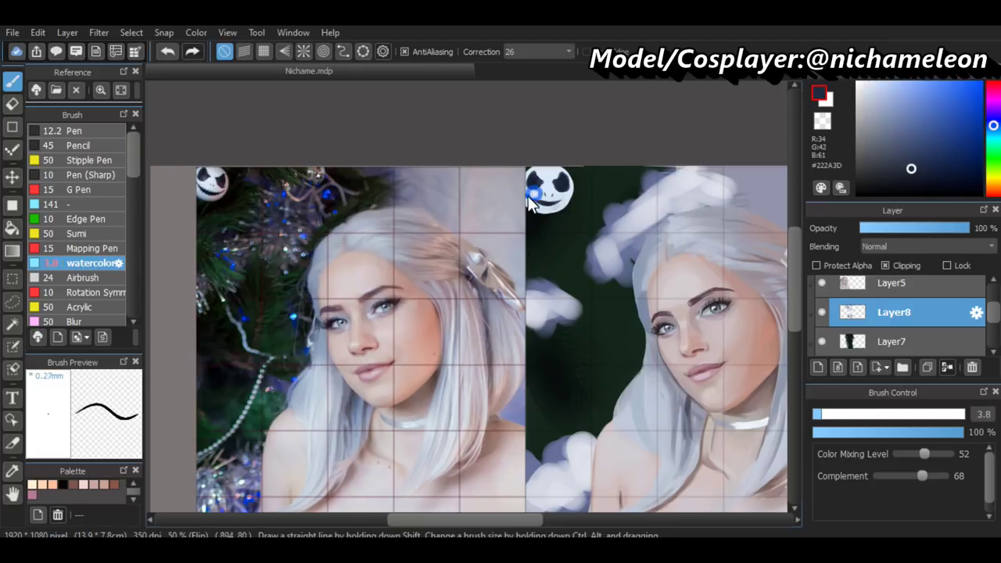
pyautogui.scroll(-2, 592, 230)
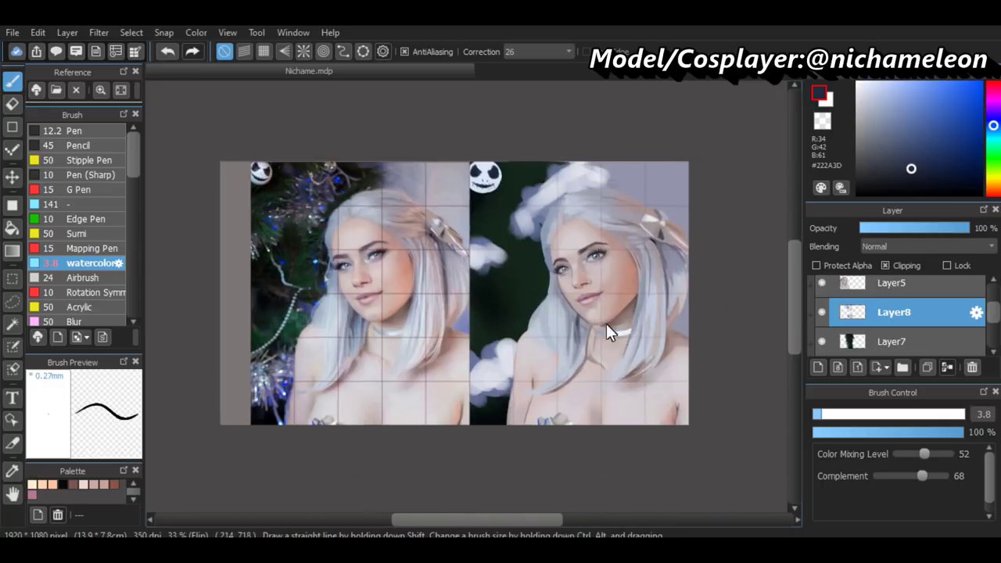
# Add a layer beneath Layer7 and paint the backdrop behind the hair in grey-blue #9092A7 with brush size 109
pyautogui.keyDown('alt'); pyautogui.click(683, 379); pyautogui.keyUp('alt')
pyautogui.hotkey('ctrl', 'shift', 'n')
pyautogui.click(884, 415)
pyautogui.scroll(2, 542, 221)
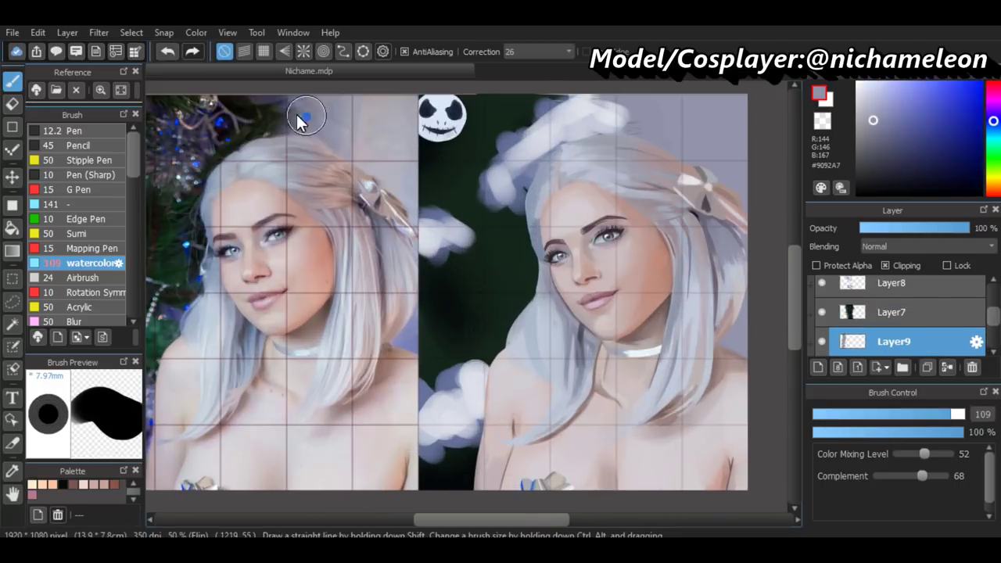
# Vary the backdrop behind the hair and bow with tones picked from the photo, including light grey #AFAFBB
pyautogui.scroll(2, 542, 110)
pyautogui.scroll(-2, 232, 253)
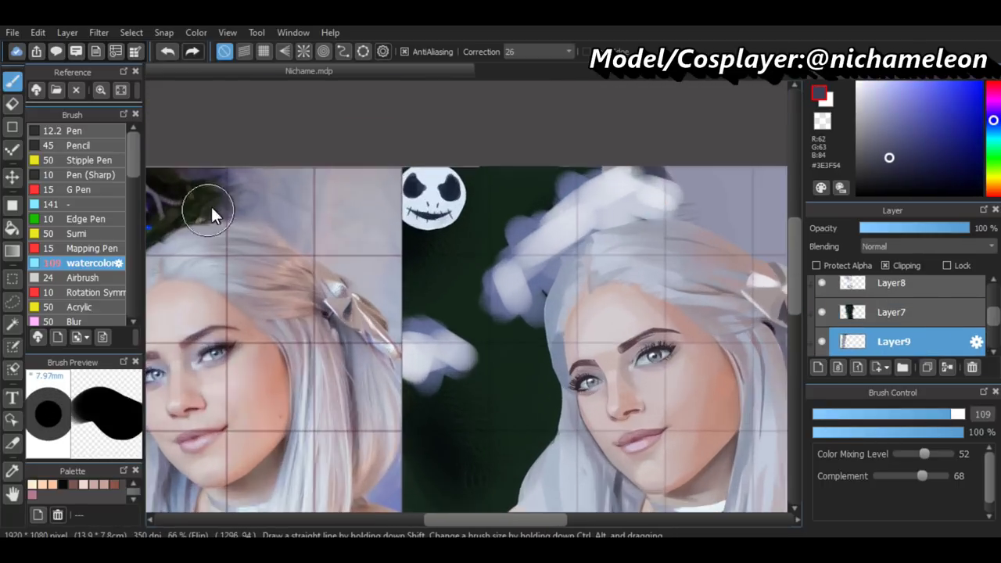
pyautogui.keyDown('alt'); pyautogui.click(634, 260); pyautogui.keyUp('alt')
pyautogui.moveTo(794, 266)
pyautogui.mouseDown()
pyautogui.moveTo(798, 323)
pyautogui.moveTo(749, 340)
pyautogui.mouseUp()
pyautogui.moveTo(450, 519)
pyautogui.mouseDown()
pyautogui.moveTo(416, 520)
pyautogui.moveTo(487, 516)
pyautogui.mouseUp()
pyautogui.keyDown('alt'); pyautogui.click(679, 235); pyautogui.keyUp('alt')
pyautogui.scroll(2, 681, 177)
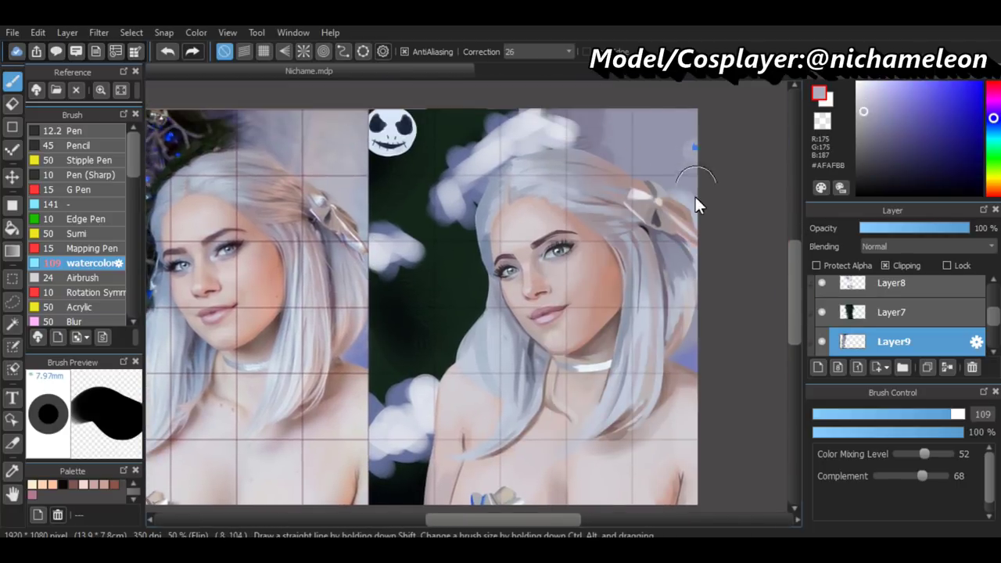
# Mirror the canvas and shade the tinsel above the hair on Layer8 with #393E53 and dark #16132A, using brush size 65
pyautogui.scroll(-2, 763, 359)
pyautogui.press('h')
pyautogui.scroll(2, 543, 384)
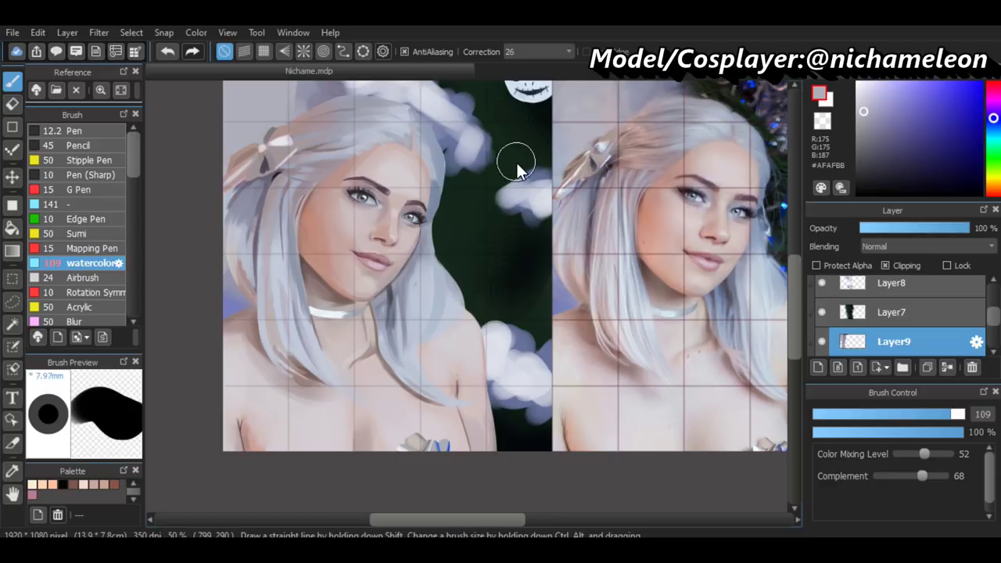
pyautogui.scroll(1, 835, 300)
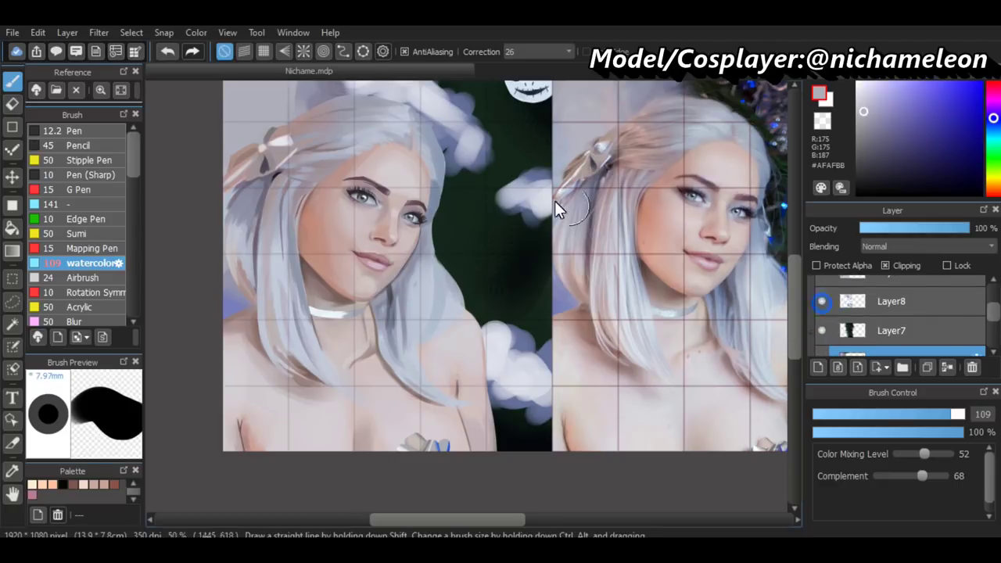
pyautogui.scroll(1, 696, 165)
pyautogui.keyDown('alt'); pyautogui.click(696, 165); pyautogui.keyUp('alt')
pyautogui.scroll(-1, 696, 165)
pyautogui.click(829, 301)
pyautogui.scroll(2, 593, 244)
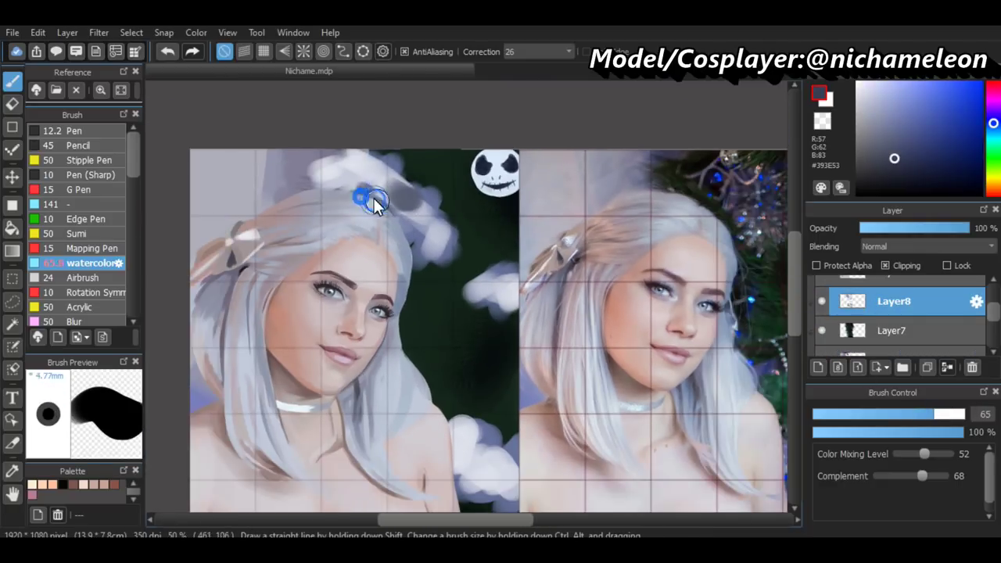
pyautogui.keyDown('alt'); pyautogui.click(712, 188); pyautogui.keyUp('alt')
pyautogui.moveTo(332, 160)
pyautogui.mouseDown()
pyautogui.moveTo(373, 209)
pyautogui.moveTo(343, 164)
pyautogui.moveTo(356, 160)
pyautogui.moveTo(304, 173)
pyautogui.moveTo(340, 176)
pyautogui.mouseUp()
# Feather the edges of the dark patch above the hair and the middle tinsel clump with a size 20 eraser at 34% opacity
pyautogui.press('e')
pyautogui.press('h')
pyautogui.scroll(-1, 600, 391)
pyautogui.press('h')
pyautogui.scroll(1, 600, 386)
pyautogui.press('[')
pyautogui.press('[')
pyautogui.press('[')
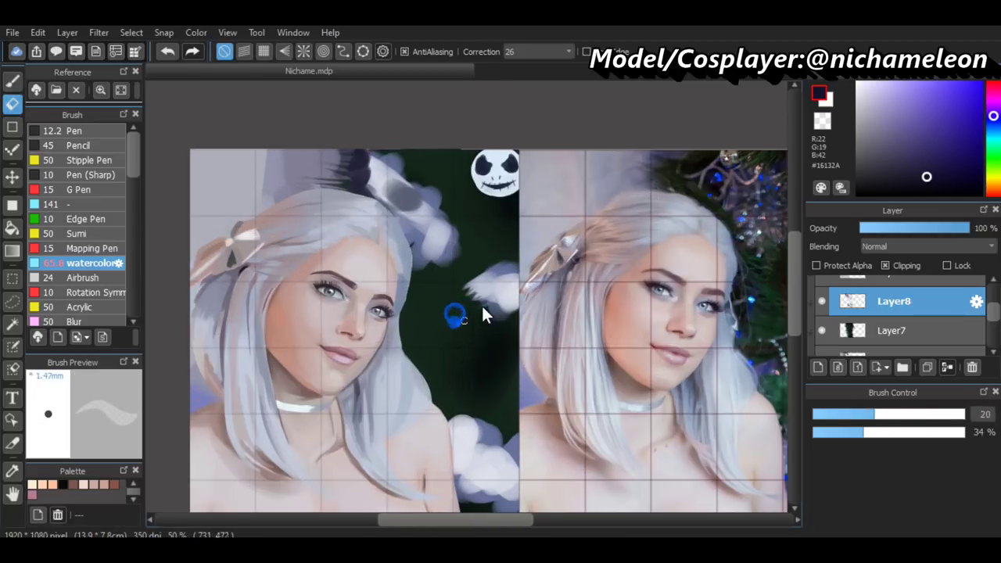
pyautogui.moveTo(481, 307); pyautogui.dragTo(400, 319)
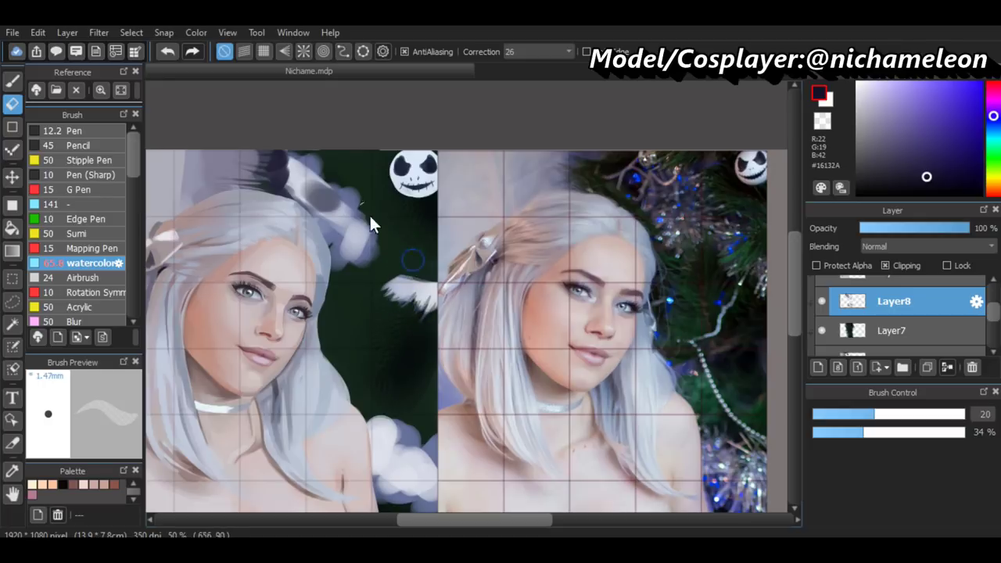
# Carve fine bristles into the tinsel above the hair with the eraser at sizes 5.8 and 11.1
pyautogui.click(828, 414)
pyautogui.moveTo(348, 294)
pyautogui.mouseDown()
pyautogui.moveTo(364, 253)
pyautogui.moveTo(338, 223)
pyautogui.mouseUp()
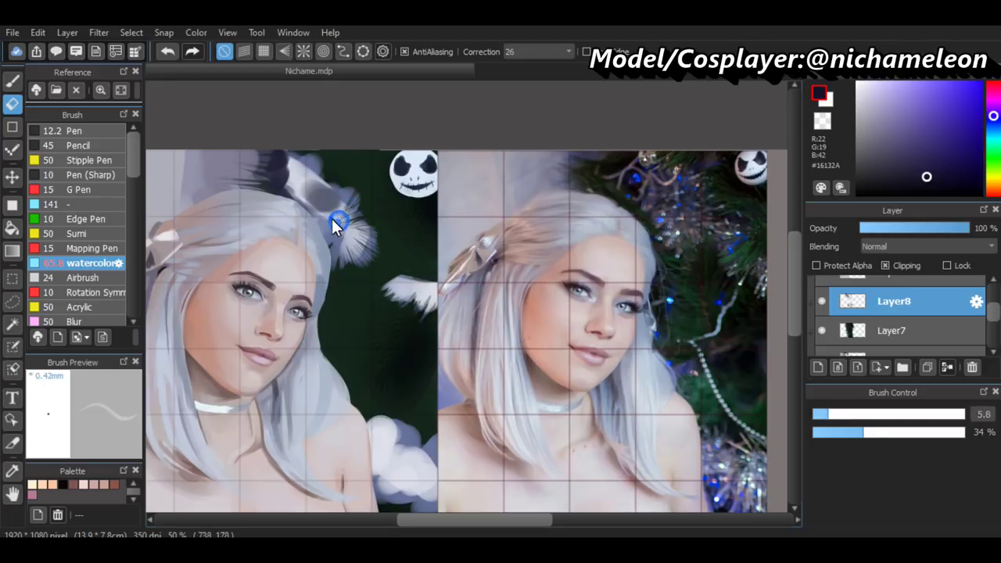
pyautogui.press(']')
pyautogui.moveTo(350, 169)
pyautogui.mouseDown()
pyautogui.moveTo(304, 187)
pyautogui.moveTo(292, 181)
pyautogui.mouseUp()
pyautogui.moveTo(268, 216)
pyautogui.mouseDown()
pyautogui.moveTo(277, 201)
pyautogui.moveTo(269, 183)
pyautogui.mouseUp()
pyautogui.moveTo(335, 274); pyautogui.dragTo(322, 278)
pyautogui.scroll(-2, 338, 249)
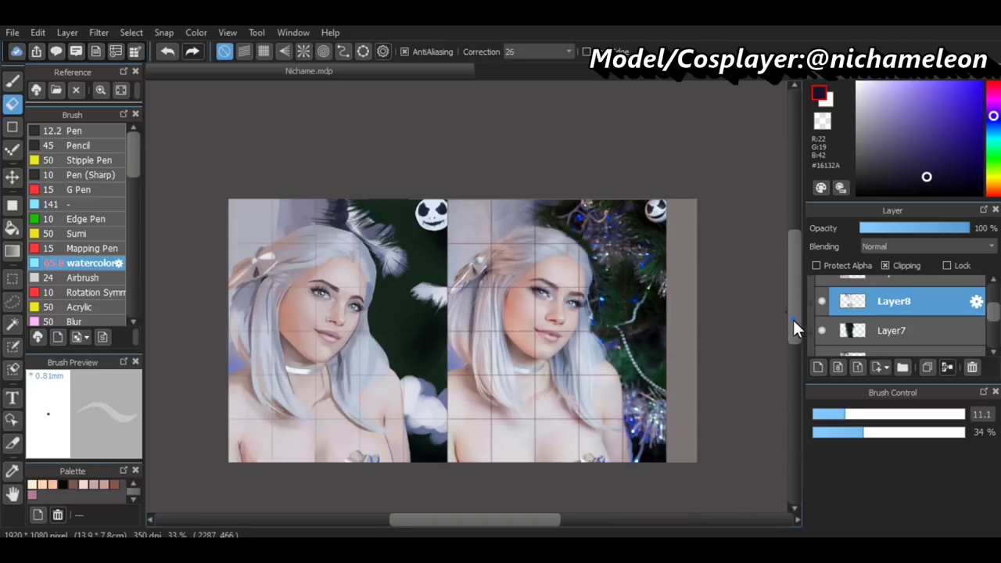
# Carve spiky bristles into the tinsel clump beside the shoulder with the eraser, reducing its size to 5.4
pyautogui.scroll(2, 346, 380)
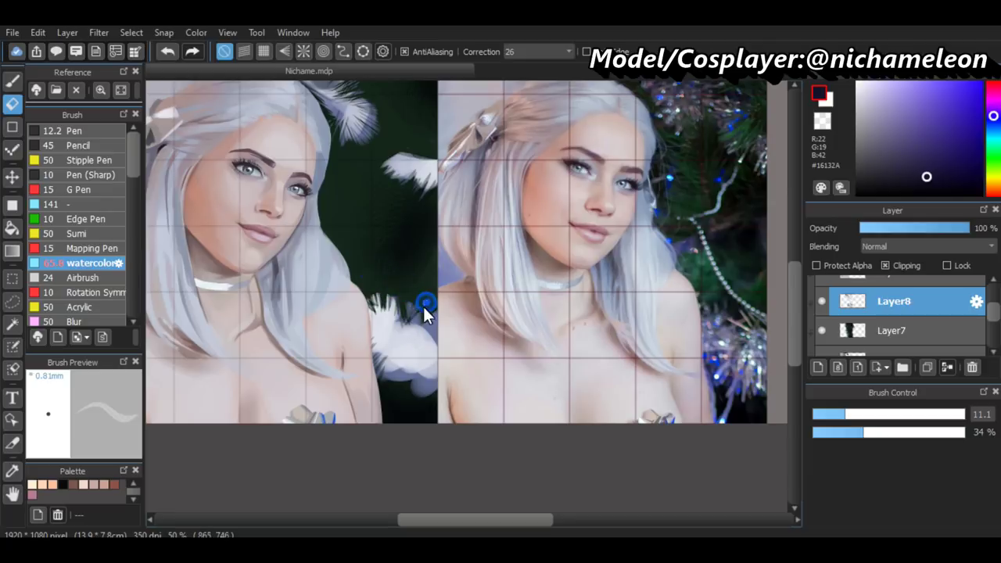
pyautogui.moveTo(421, 297)
pyautogui.mouseDown()
pyautogui.moveTo(395, 307)
pyautogui.moveTo(441, 341)
pyautogui.moveTo(440, 317)
pyautogui.moveTo(440, 407)
pyautogui.moveTo(407, 373)
pyautogui.moveTo(379, 399)
pyautogui.moveTo(436, 405)
pyautogui.mouseUp()
pyautogui.press('[')
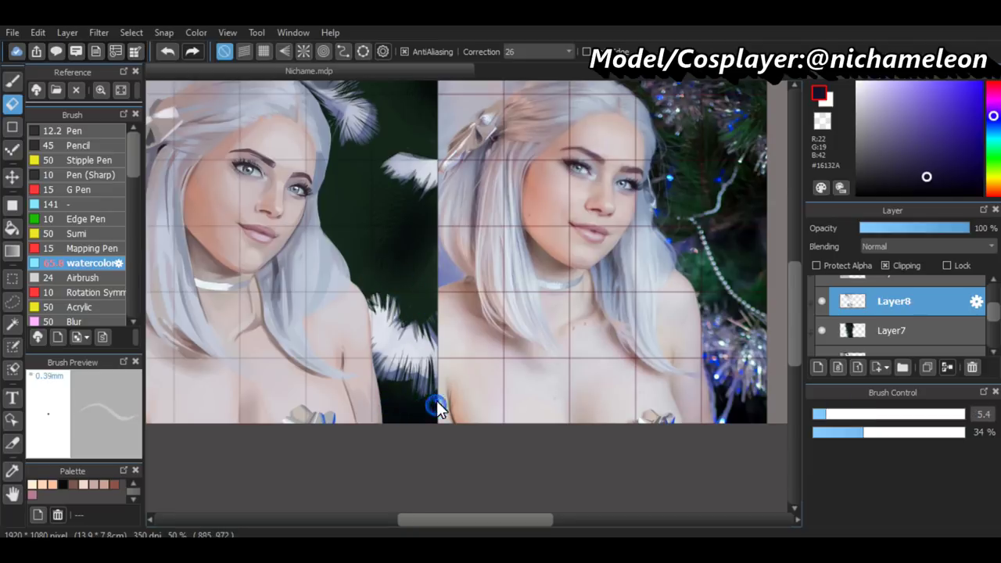
# Mirror the canvas back and save the painting
pyautogui.scroll(-2, 436, 406)
pyautogui.press('h')
pyautogui.scroll(1, 662, 203)
pyautogui.click(12, 32)
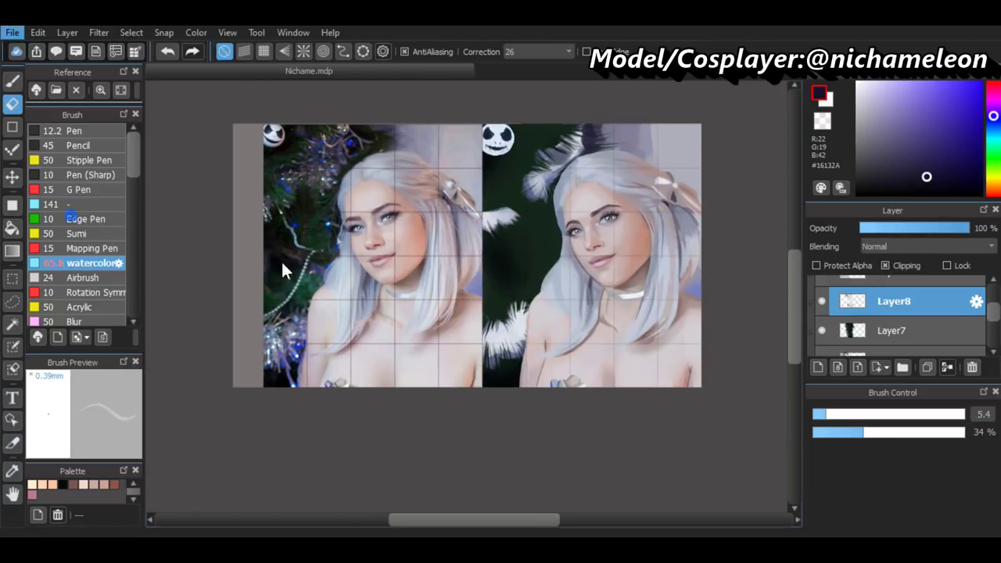
pyautogui.click(74, 219)
# Darken the lashes and lash lines of both eyes on Layer6 with near-black #181A1B and #23171B, using brush size 4.2 at 100% opacity
pyautogui.scroll(1, 662, 230)
pyautogui.scroll(4, 368, 328)
pyautogui.moveTo(438, 520); pyautogui.dragTo(547, 520)
pyautogui.scroll(-1, 824, 300)
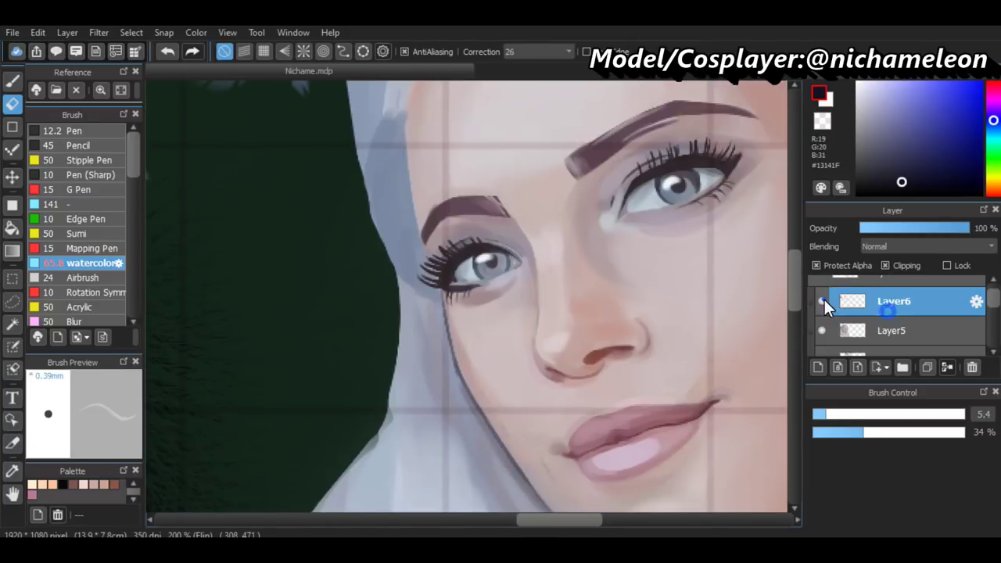
pyautogui.click(824, 300)
pyautogui.press('b')
pyautogui.click(821, 415)
pyautogui.scroll(-3, 469, 236)
pyautogui.scroll(3, 632, 328)
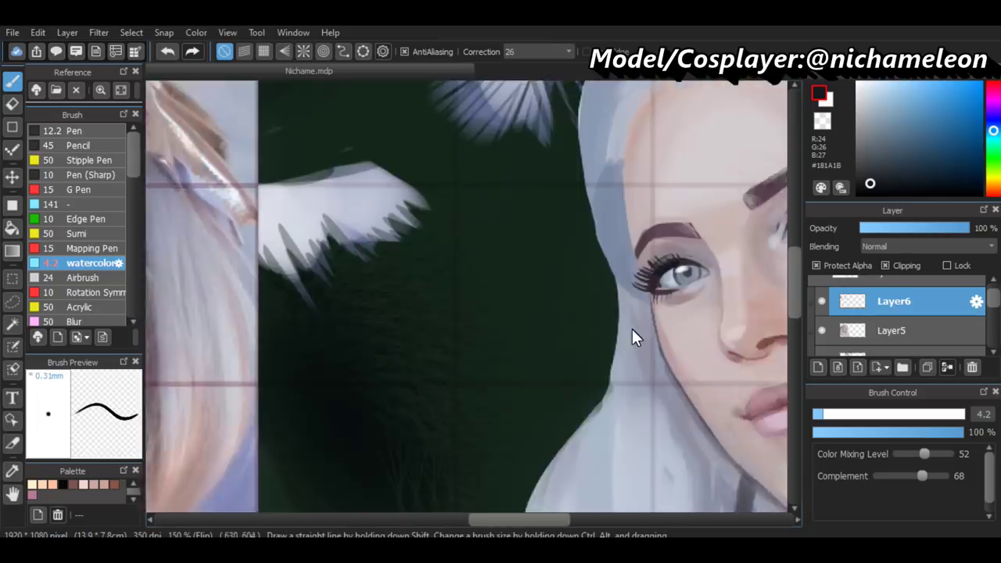
pyautogui.moveTo(632, 328); pyautogui.dragTo(339, 248)
pyautogui.scroll(-3, 491, 478)
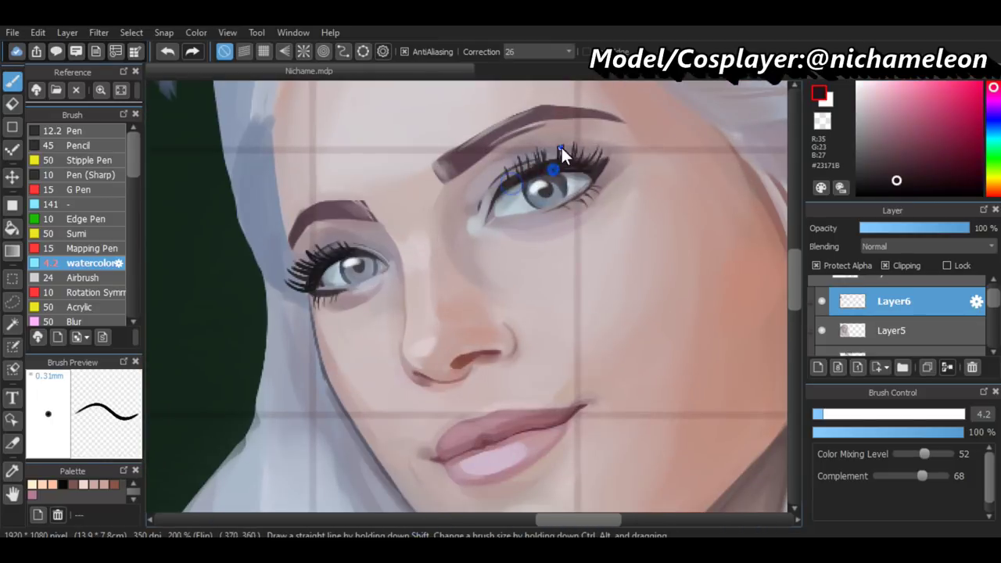
pyautogui.scroll(-3, 430, 445)
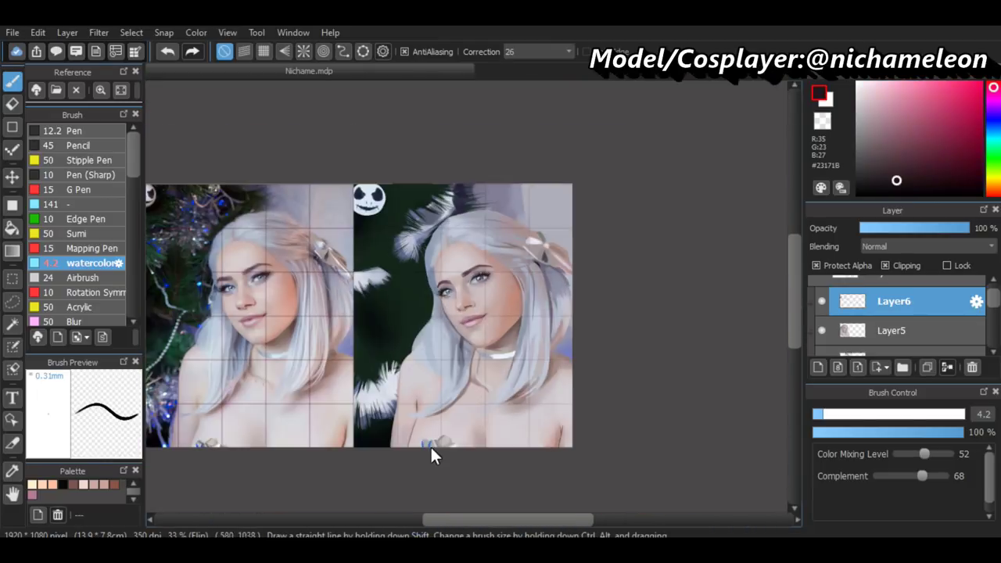
# Soften the skin under the nose on Layer5 with muted pink tones, using brush size 10.6 at 19% opacity
pyautogui.scroll(1, 430, 445)
pyautogui.scroll(5, 286, 358)
pyautogui.keyDown('alt'); pyautogui.click(257, 396); pyautogui.keyUp('alt')
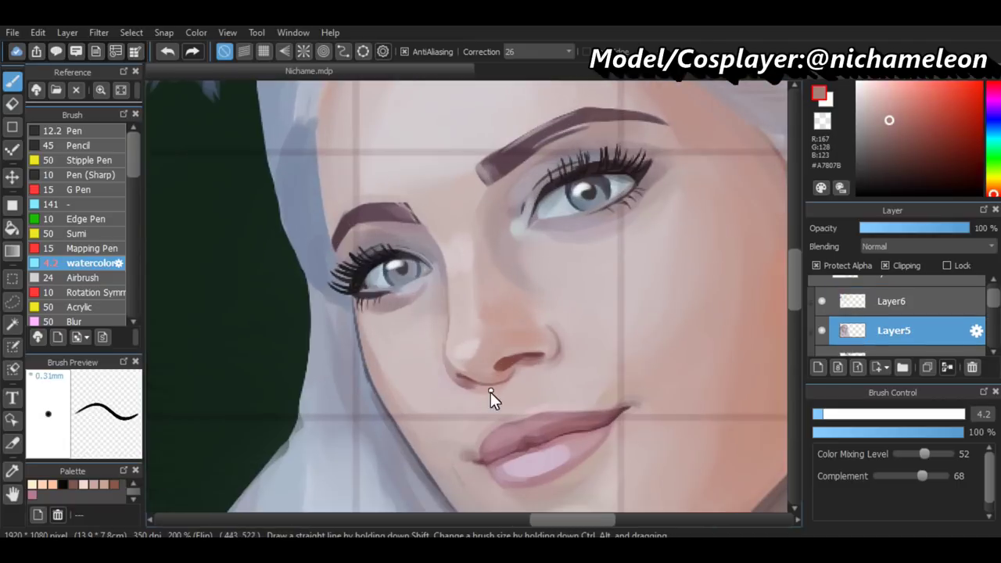
pyautogui.click(844, 415)
pyautogui.click(905, 432)
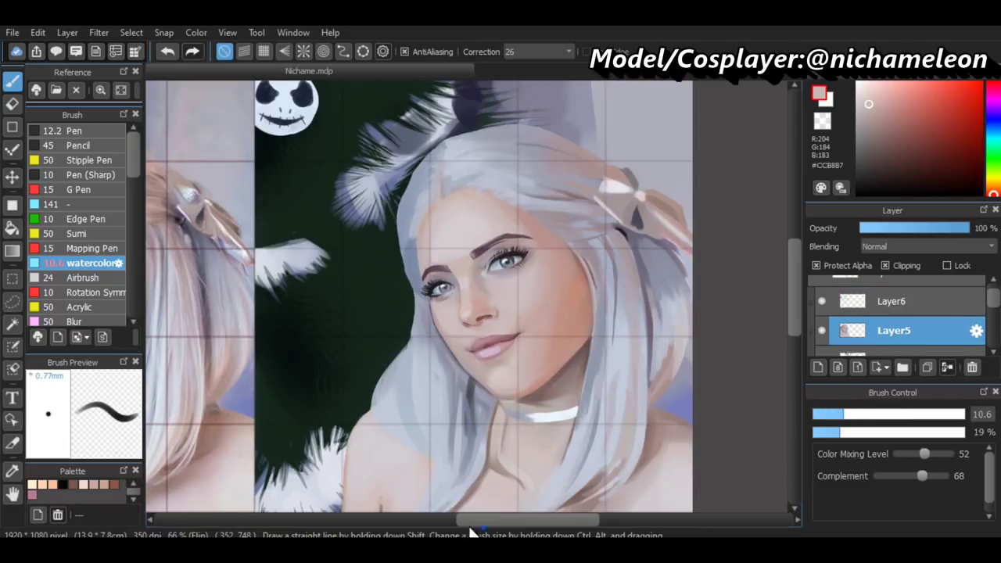
# Deepen the shadow along the nose's underside with rose #A66A70 and brush size 5.8, checking against the reference photo
pyautogui.keyDown('alt'); pyautogui.click(404, 349); pyautogui.keyUp('alt')
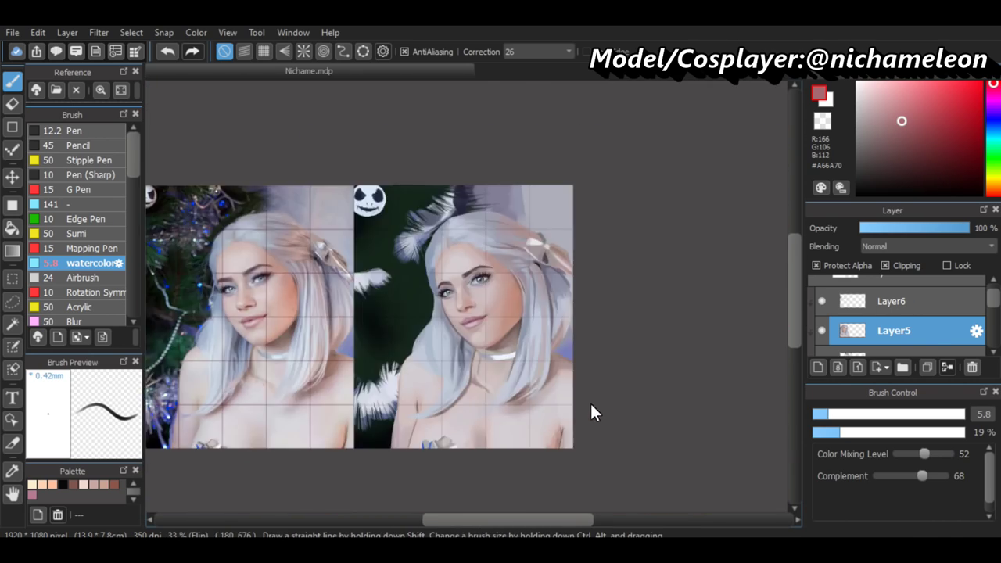
pyautogui.scroll(6, 589, 401)
pyautogui.keyDown('alt'); pyautogui.click(394, 393); pyautogui.keyUp('alt')
pyautogui.scroll(-5, 464, 393)
pyautogui.scroll(-3, 521, 461)
pyautogui.scroll(6, 608, 398)
pyautogui.scroll(-6, 456, 533)
pyautogui.scroll(5, 455, 533)
pyautogui.scroll(3, 484, 393)
# Refine the nostril and nose tip edges with pink #B37477 and brush size 2.6
pyautogui.keyDown('alt'); pyautogui.click(484, 395); pyautogui.keyUp('alt')
pyautogui.scroll(-3, 502, 446)
pyautogui.scroll(3, 379, 339)
pyautogui.scroll(-3, 379, 340)
pyautogui.scroll(4, 501, 353)
pyautogui.keyDown('alt'); pyautogui.click(501, 353); pyautogui.keyUp('alt')
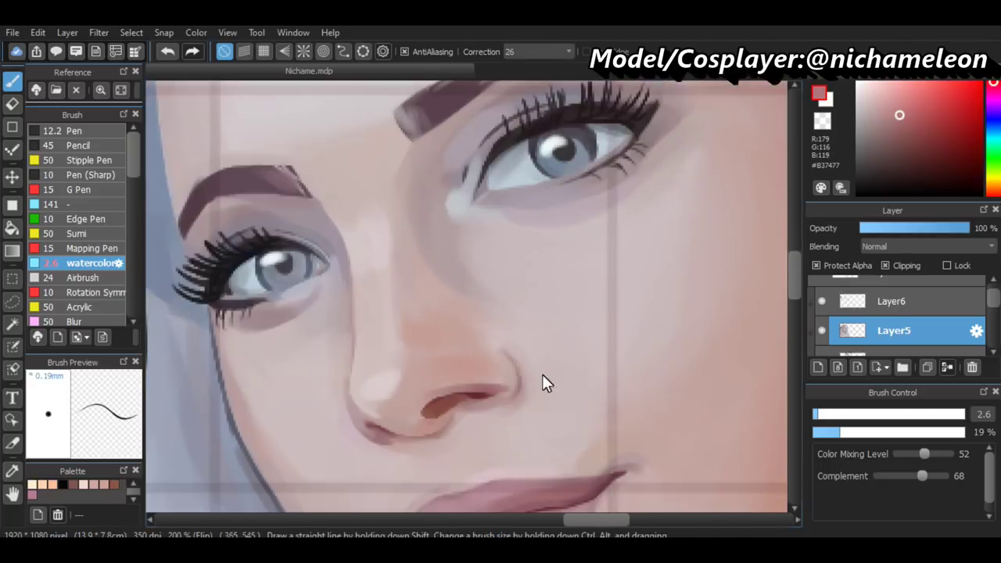
# Blend the nose shading with warm skin tone #D2A498 at brush size 10.4 and compare the portrait with the photo in mirrored view
pyautogui.scroll(-3, 338, 333)
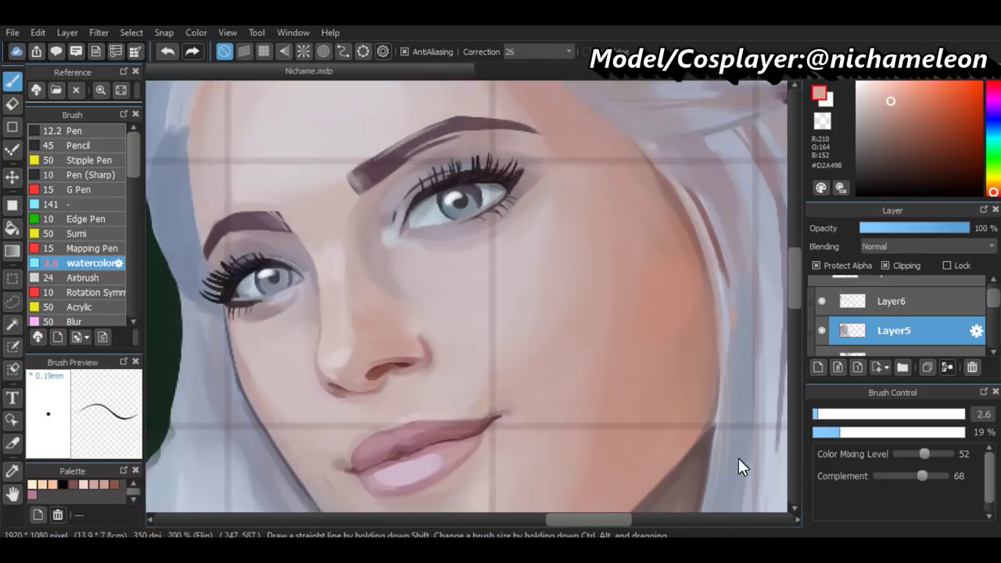
pyautogui.scroll(4, 388, 382)
pyautogui.keyDown('alt'); pyautogui.click(387, 381); pyautogui.keyUp('alt')
pyautogui.scroll(-4, 447, 485)
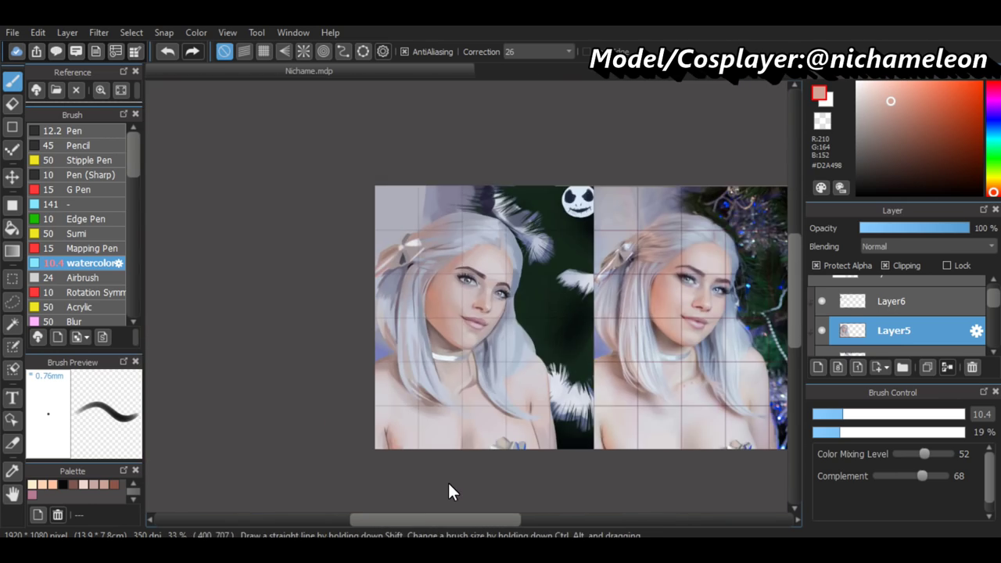
# Refine the nose tip and bridge on Layer5 with sampled skin tones #D5BEB8 and #C0A09B, using brush size 10.4 at 19% opacity
pyautogui.scroll(4, 469, 328)
pyautogui.scroll(-1, 469, 329)
pyautogui.keyDown('alt'); pyautogui.click(469, 329); pyautogui.keyUp('alt')
pyautogui.scroll(3, 562, 309)
pyautogui.scroll(3, 396, 290)
pyautogui.keyDown('alt'); pyautogui.click(397, 290); pyautogui.keyUp('alt')
pyautogui.scroll(3, 376, 364)
pyautogui.scroll(-4, 479, 500)
pyautogui.scroll(3, 479, 509)
pyautogui.scroll(2, 537, 380)
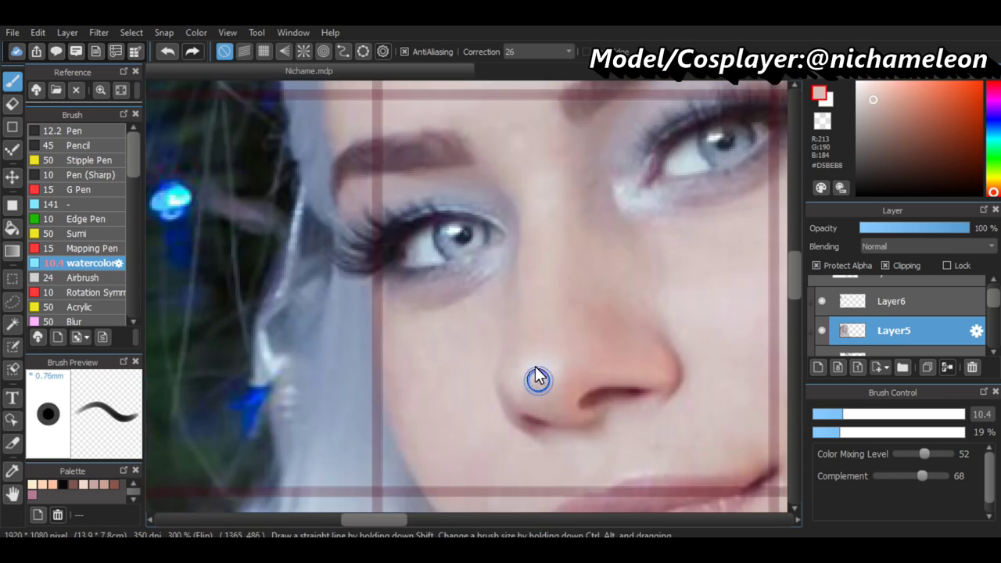
pyautogui.scroll(-1, 527, 364)
pyautogui.keyDown('alt'); pyautogui.click(530, 370); pyautogui.keyUp('alt')
pyautogui.scroll(-2, 530, 370)
pyautogui.scroll(-1, 469, 312)
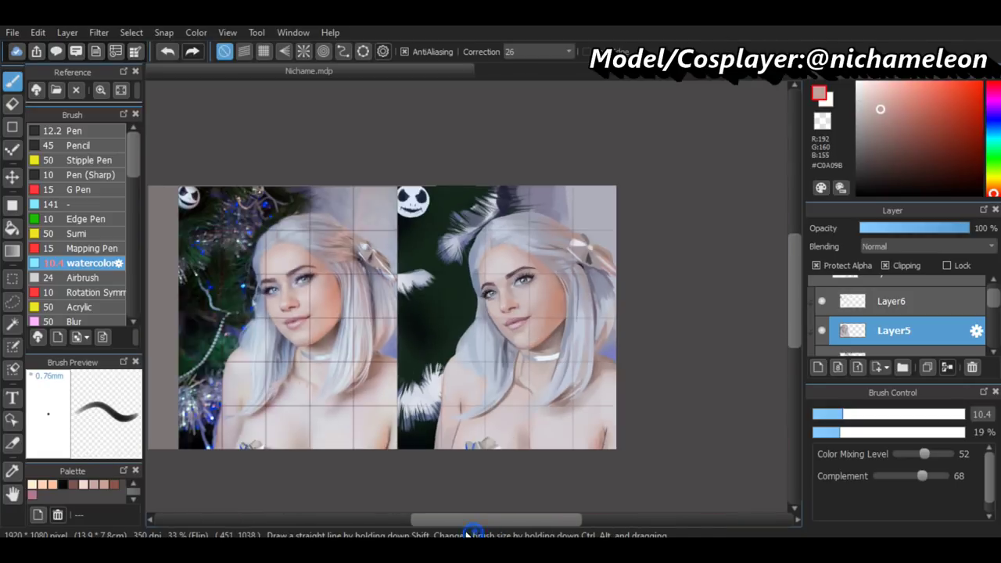
# Deepen the facial shading on Layer5 with muted browns #9B7F7B and #826B69, raising the brush size to 14.3
pyautogui.scroll(2, 469, 313)
pyautogui.scroll(1, 470, 313)
pyautogui.scroll(-2, 521, 462)
pyautogui.scroll(2, 521, 463)
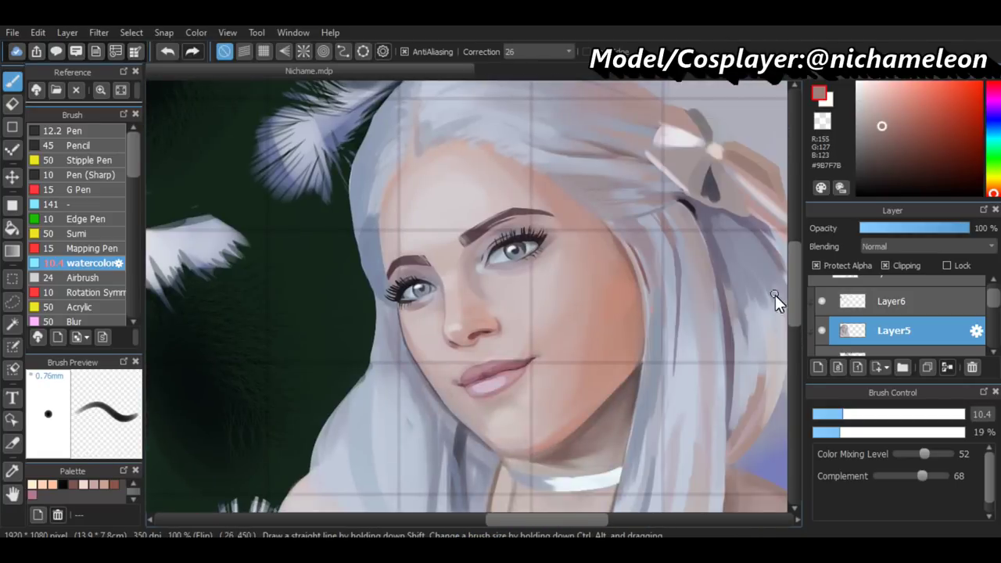
pyautogui.scroll(2, 555, 373)
pyautogui.keyDown('alt'); pyautogui.click(555, 372); pyautogui.keyUp('alt')
pyautogui.scroll(-1, 626, 376)
pyautogui.scroll(-2, 570, 406)
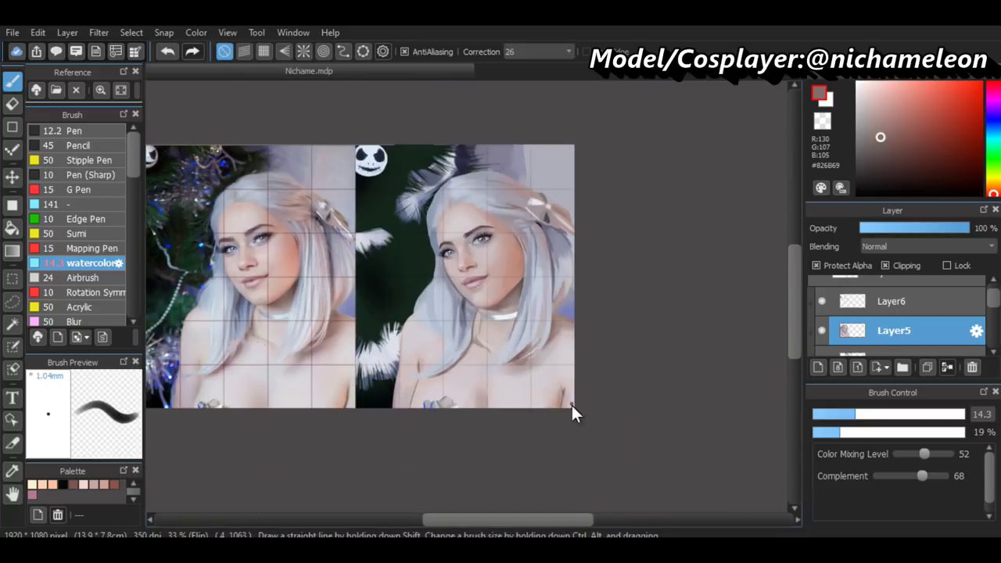
# Darken the shadow at the larger eye's outer corner with #5F4F54 at brush size 14.3 and 19% opacity
pyautogui.scroll(3, 639, 253)
pyautogui.keyDown('alt'); pyautogui.click(635, 239); pyautogui.keyUp('alt')
pyautogui.scroll(-2, 609, 295)
pyautogui.scroll(2, 465, 394)
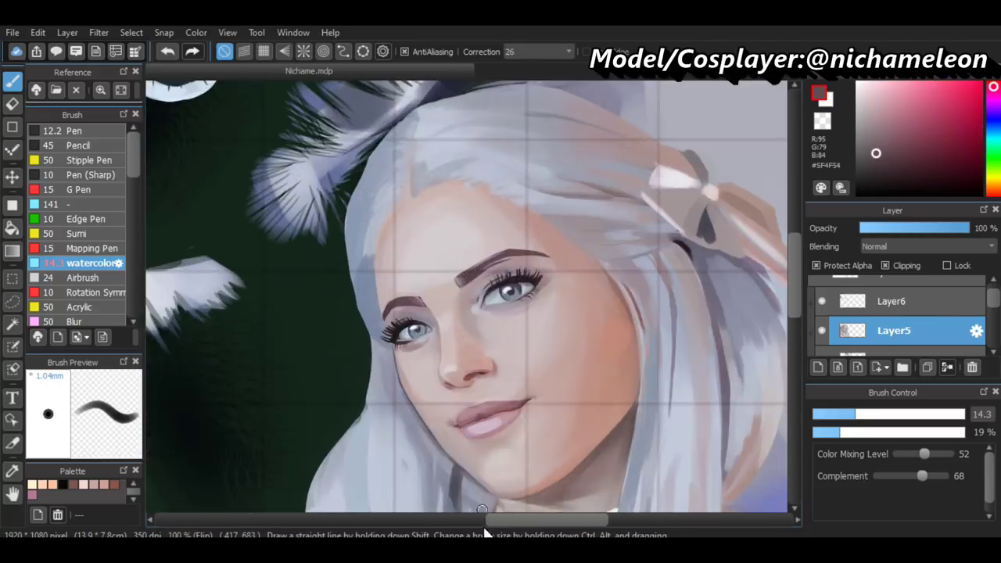
pyautogui.hscroll(-3, 465, 394)
pyautogui.hscroll(2, 590, 298)
pyautogui.scroll(2, 590, 298)
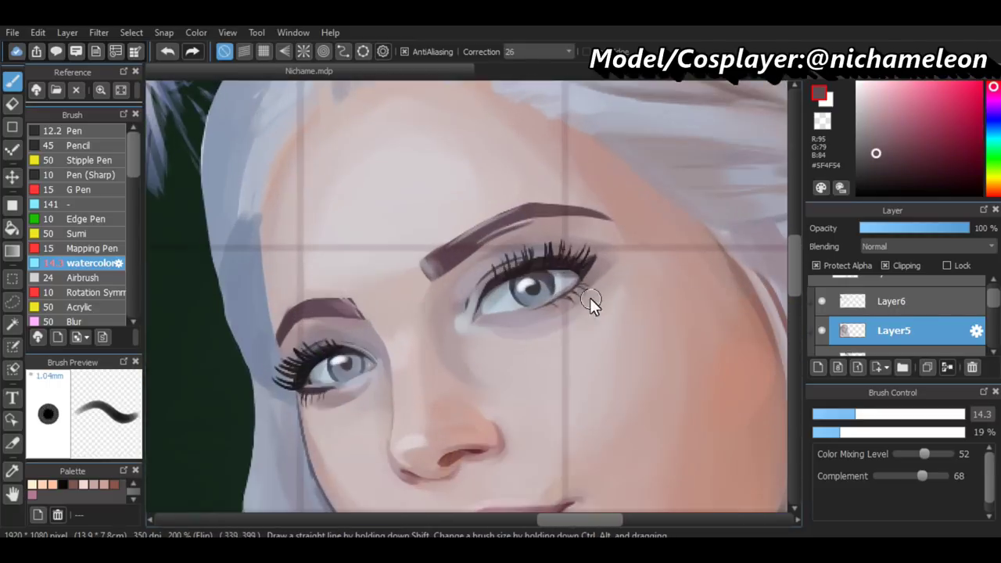
# Strengthen the larger eye's outer lash line with near-black #332A2D and gray #7B6F73 at brush size 3.8
pyautogui.keyDown('alt'); pyautogui.click(590, 298); pyautogui.keyUp('alt')
pyautogui.scroll(-3, 603, 384)
pyautogui.scroll(2, 603, 384)
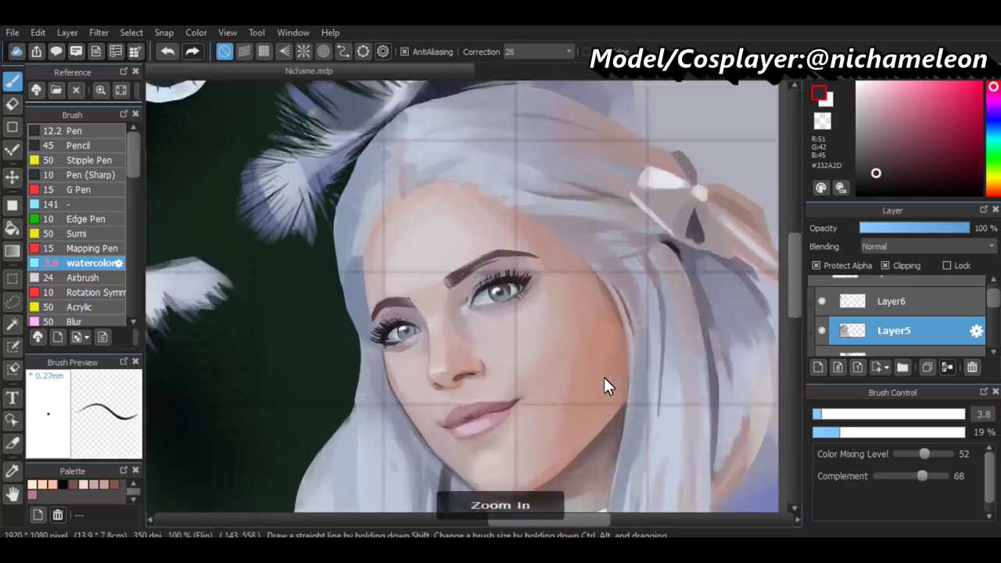
pyautogui.scroll(-2, 603, 384)
pyautogui.scroll(3, 630, 262)
pyautogui.keyDown('alt'); pyautogui.click(633, 251); pyautogui.keyUp('alt')
pyautogui.scroll(-2, 611, 282)
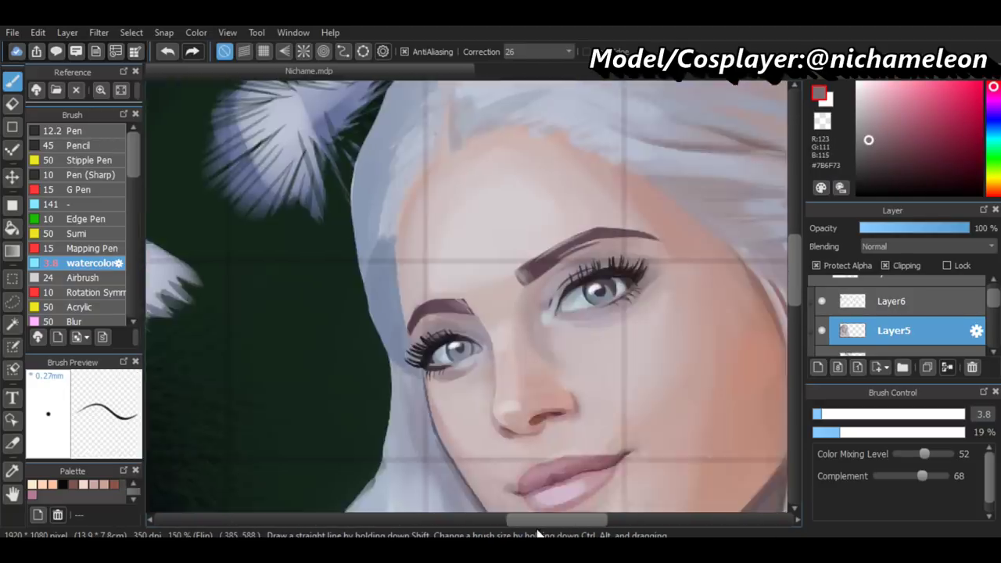
# Shade the larger eye's lid with #8A777C and thin its outer lashes on Layer6 with the eraser at size 5.4 and 34% opacity
pyautogui.scroll(3, 549, 264)
pyautogui.keyDown('alt'); pyautogui.click(550, 265); pyautogui.keyUp('alt')
pyautogui.moveTo(549, 265); pyautogui.dragTo(514, 291)
pyautogui.keyDown('alt'); pyautogui.click(495, 314); pyautogui.keyUp('alt')
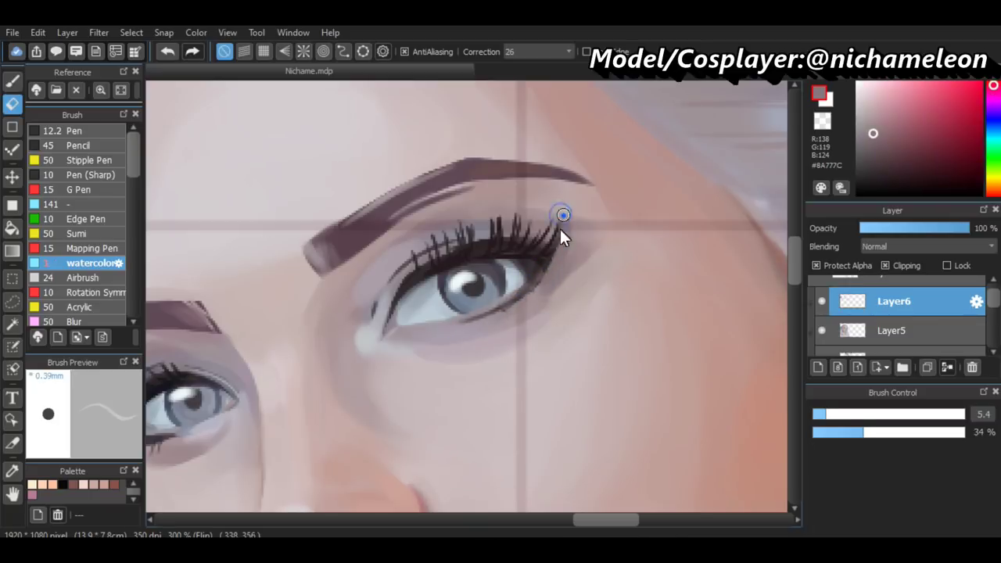
pyautogui.scroll(-5, 482, 389)
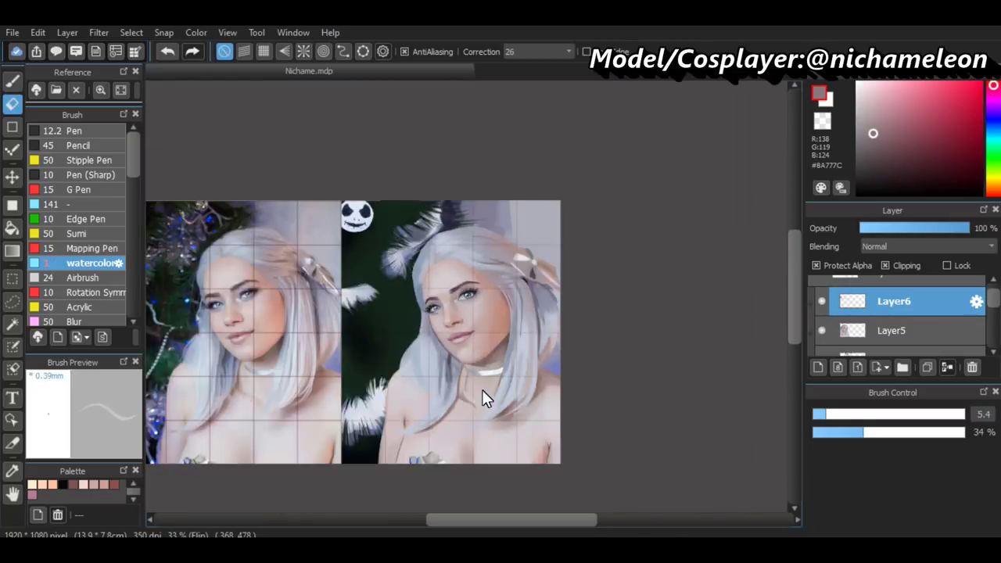
# Refine the far cheek's edge beside the hair on Layer5 with dusty pink #B79C9D at brush size 6.5, checking against the reference photo
pyautogui.scroll(2, 482, 389)
pyautogui.scroll(-2, 195, 304)
pyautogui.scroll(1, 371, 342)
pyautogui.scroll(4, 371, 342)
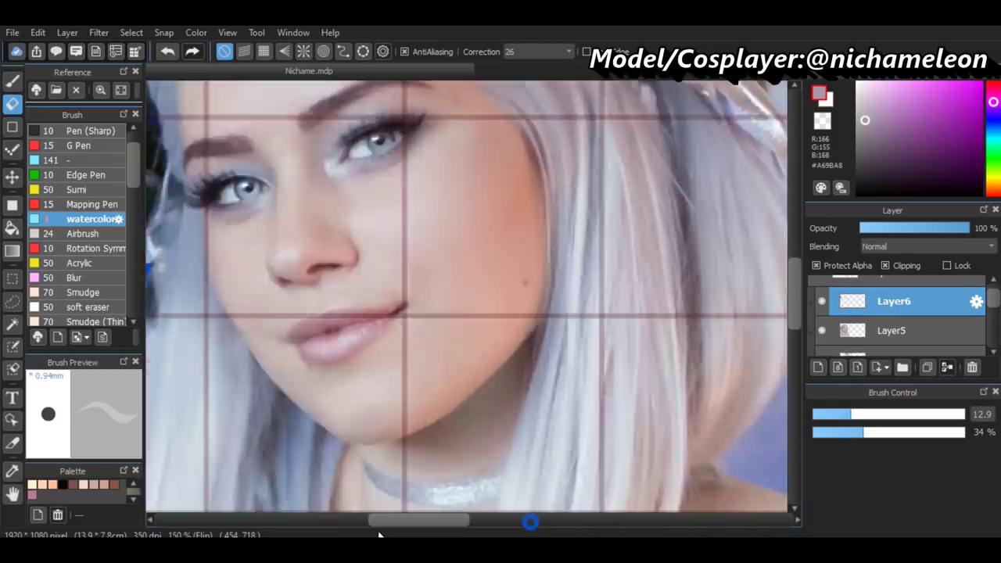
pyautogui.moveTo(379, 535); pyautogui.dragTo(503, 523)
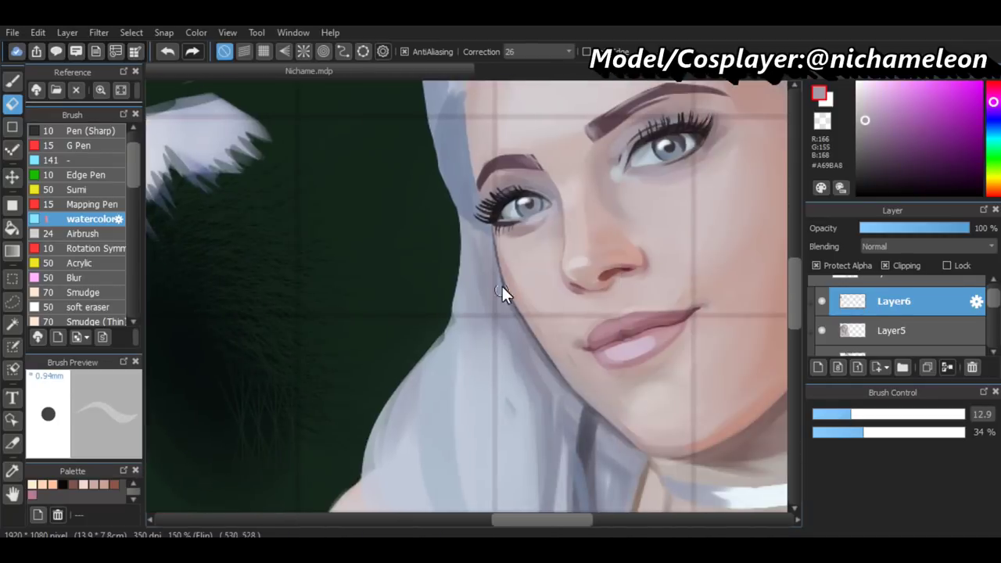
pyautogui.press('b')
pyautogui.keyDown('alt'); pyautogui.click(495, 240); pyautogui.keyUp('alt')
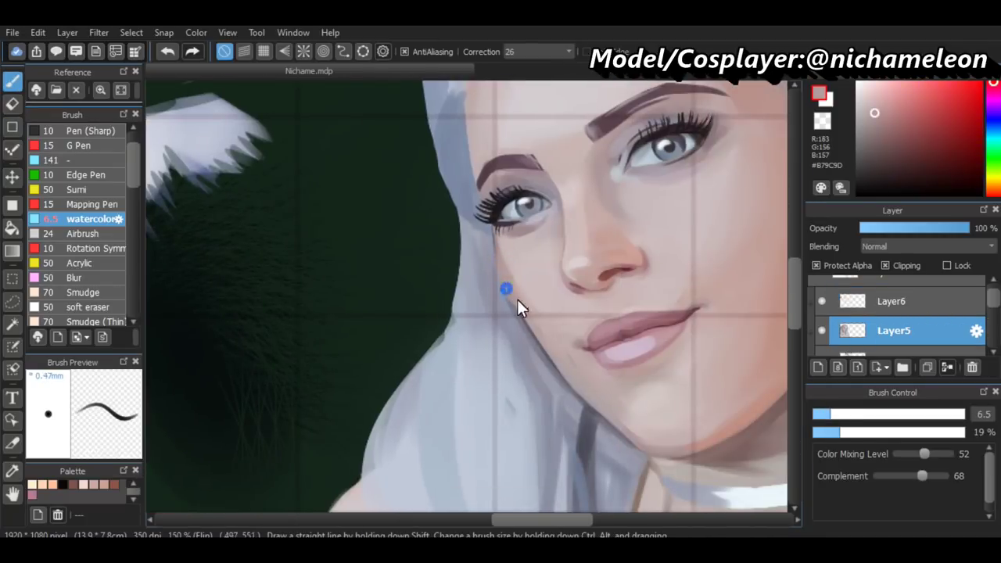
pyautogui.scroll(-2, 530, 323)
pyautogui.scroll(2, 546, 302)
pyautogui.scroll(-2, 601, 418)
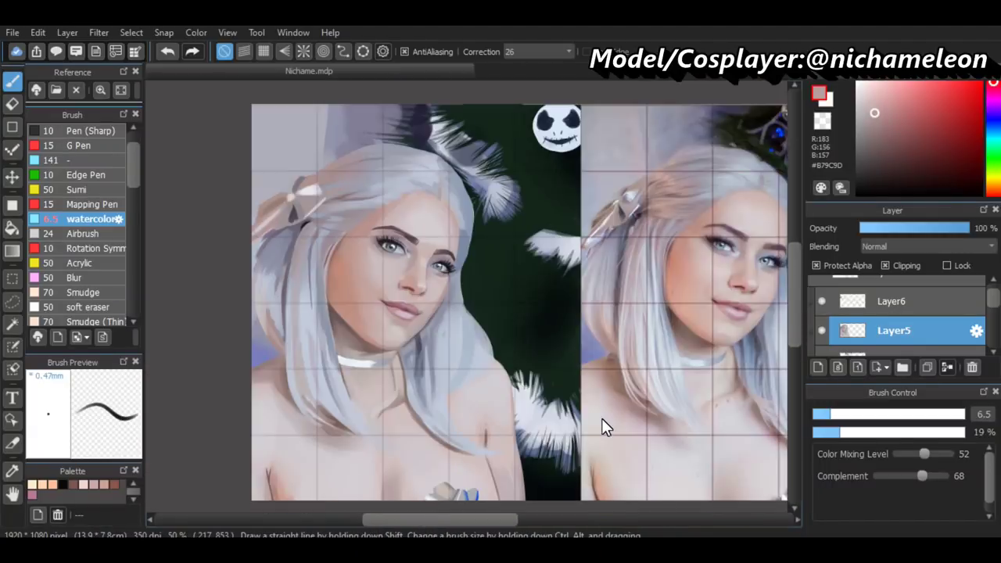
# Soften the cheek beside the mouth with pale skin tone #CBBBB7 at brush size 18 and 9% opacity
pyautogui.scroll(1, 438, 520)
pyautogui.scroll(1, 560, 266)
pyautogui.keyDown('alt'); pyautogui.click(563, 271); pyautogui.keyUp('alt')
pyautogui.scroll(-2, 695, 447)
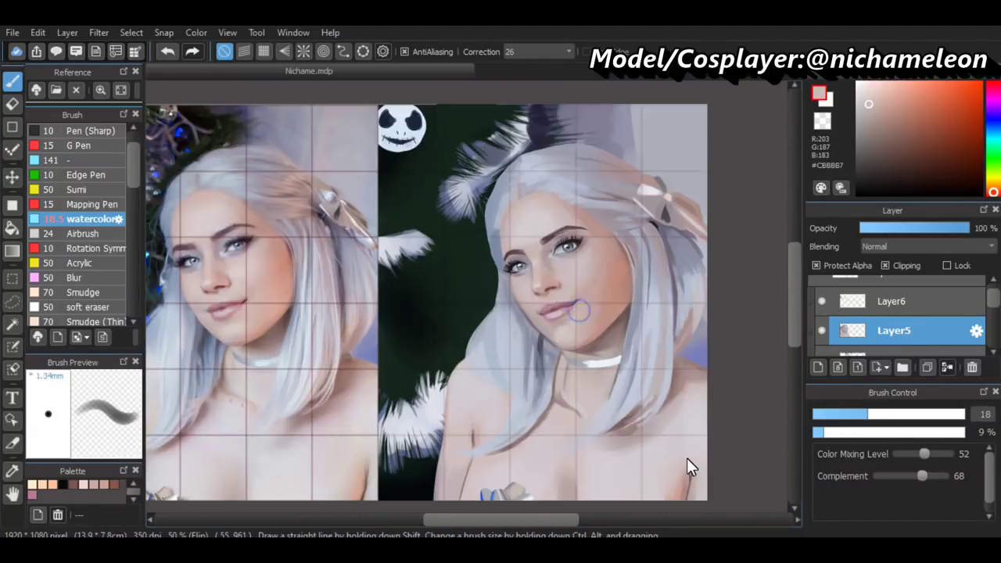
# Deepen the larger eye's inner corner and upper lash line with #2F262A at brush size 5.1 and 9% opacity
pyautogui.scroll(3, 462, 270)
pyautogui.scroll(1, 290, 290)
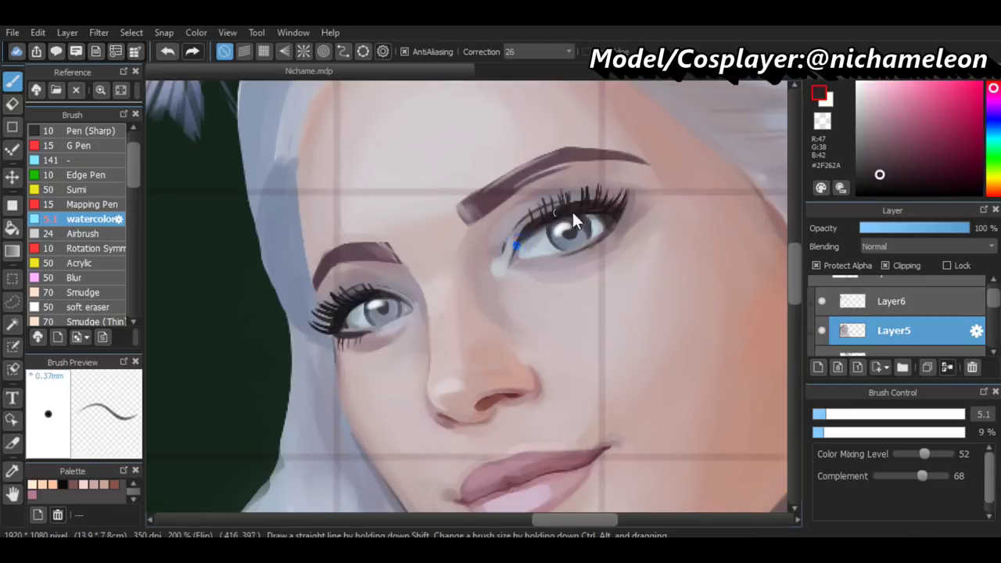
pyautogui.scroll(-5, 534, 223)
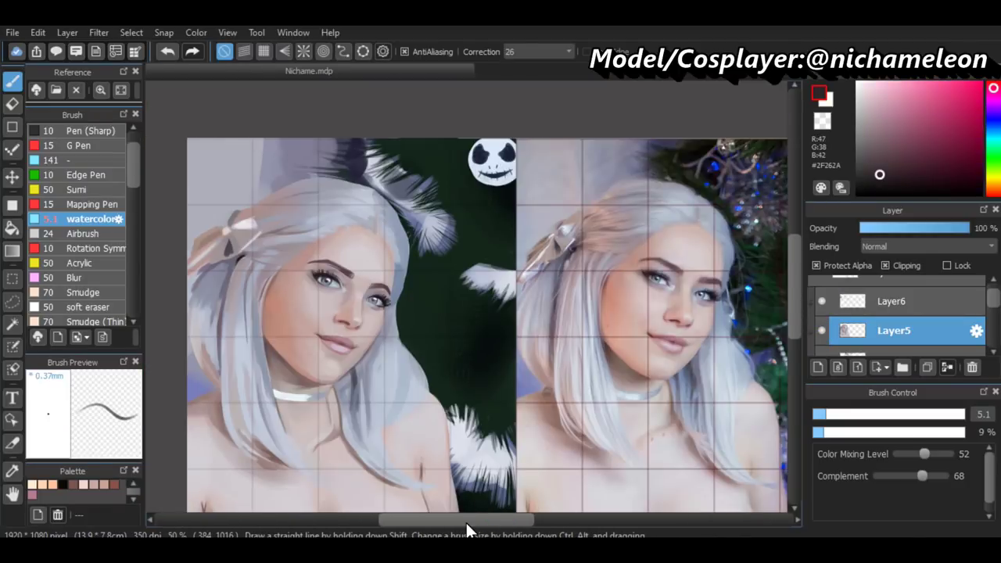
# Highlight the far eye's inner corner and lid with pale gray #C1C5C5 at brush size 2.8 and 89% opacity, matching the reference photo
pyautogui.click(465, 521)
pyautogui.scroll(5, 476, 472)
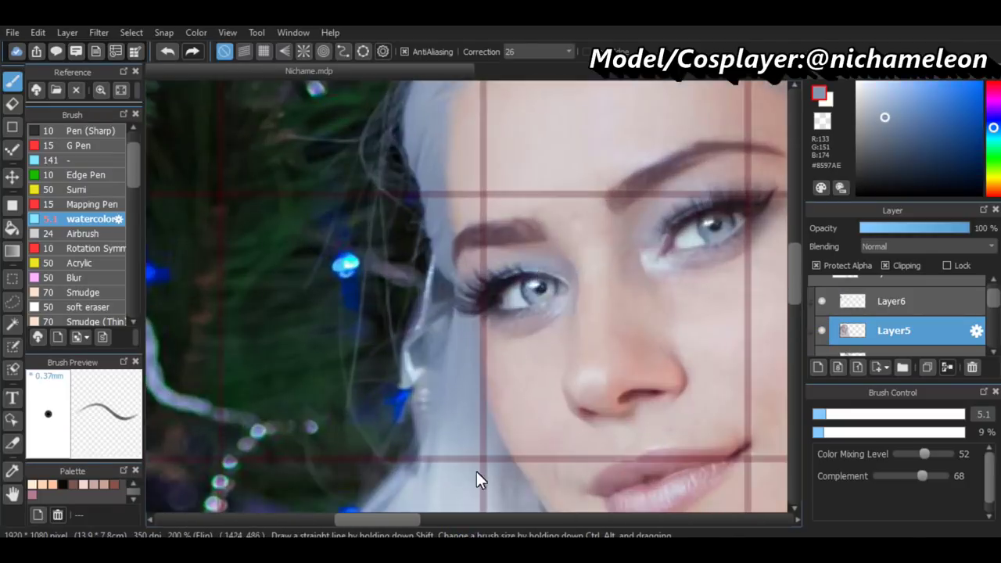
pyautogui.click(837, 432)
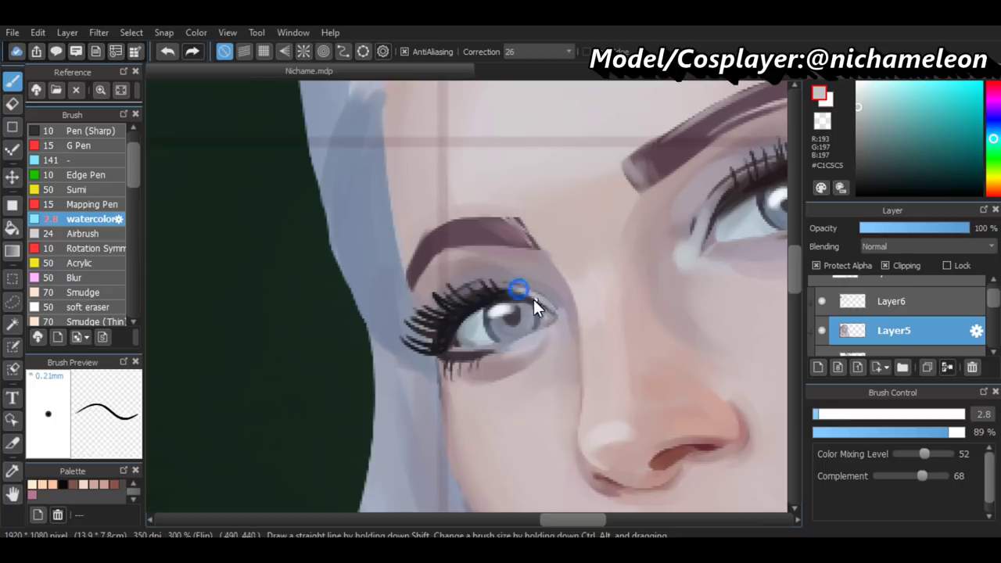
pyautogui.scroll(-5, 554, 312)
pyautogui.scroll(8, 554, 313)
pyautogui.keyDown('alt'); pyautogui.click(642, 324); pyautogui.keyUp('alt')
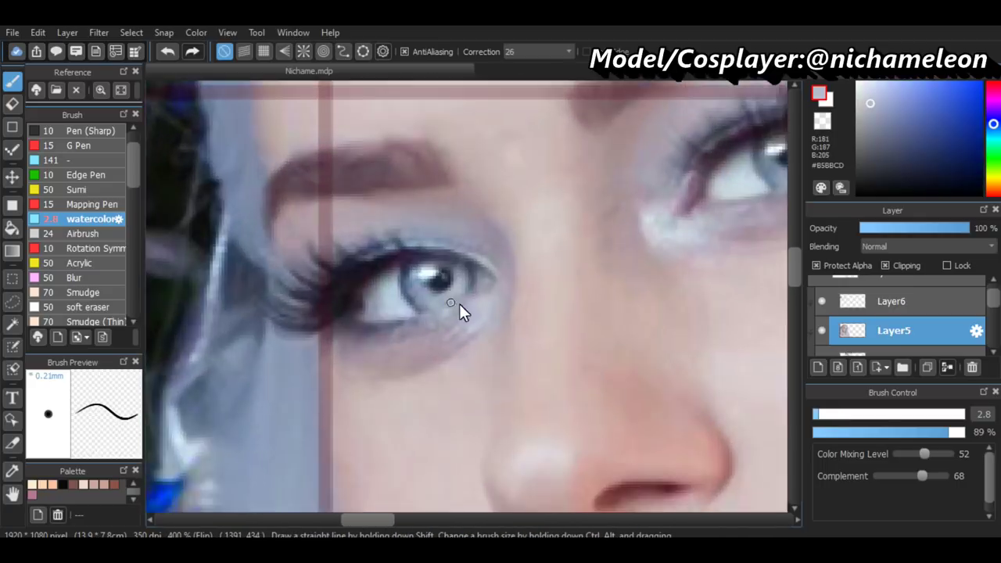
# Detail the far eye's iris and lower lid with gray-blue tones #9DA1B4 and #777990 at brush size 2.8
pyautogui.scroll(-3, 459, 311)
pyautogui.keyDown('alt'); pyautogui.click(413, 335); pyautogui.keyUp('alt')
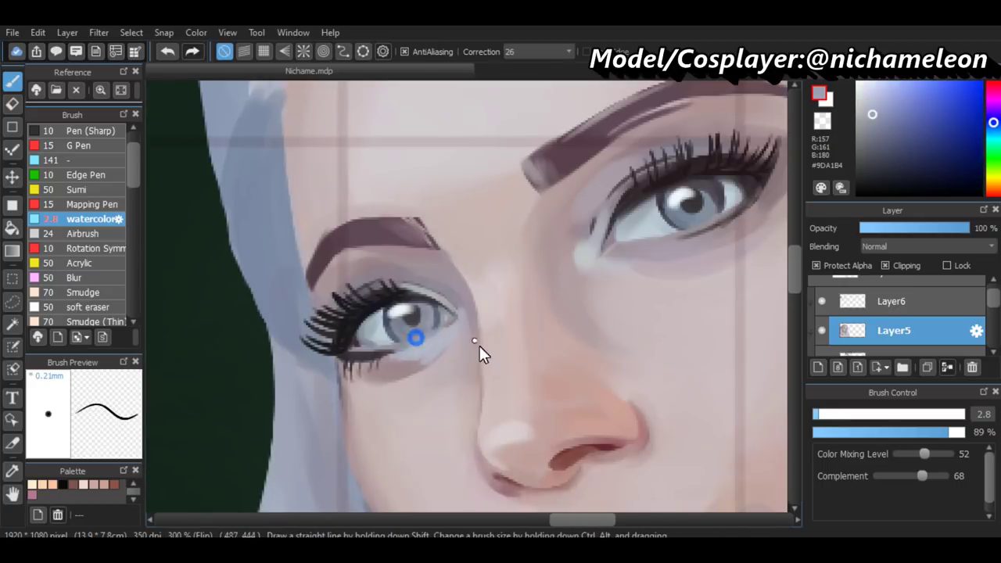
pyautogui.scroll(-3, 475, 351)
pyautogui.scroll(3, 333, 421)
pyautogui.keyDown('alt'); pyautogui.click(333, 421); pyautogui.keyUp('alt')
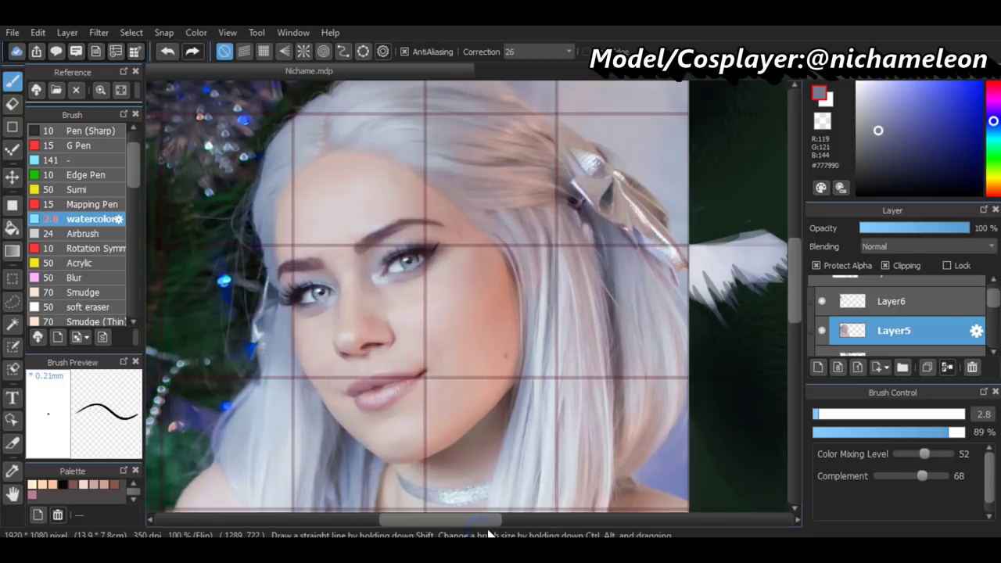
# Darken the near corner of the mouth with deep wine #66373F at brush size 2.8 and 89% opacity, comparing with the reference photo
pyautogui.scroll(-2, 485, 352)
pyautogui.scroll(3, 631, 287)
pyautogui.scroll(-4, 691, 348)
pyautogui.scroll(1, 691, 352)
pyautogui.moveTo(540, 519)
pyautogui.mouseDown()
pyautogui.moveTo(560, 521)
pyautogui.moveTo(396, 519)
pyautogui.moveTo(581, 519)
pyautogui.mouseUp()
pyautogui.scroll(4, 673, 339)
pyautogui.keyDown('alt'); pyautogui.click(664, 348); pyautogui.keyUp('alt')
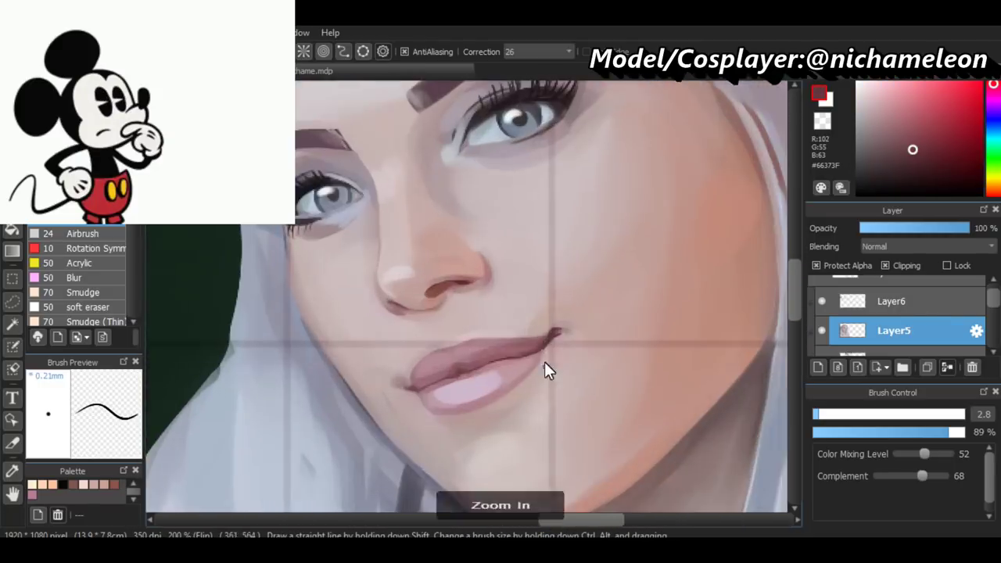
# Reshape and blend the skin around the near mouth corner with muted pinks #BBA4A5 and #B59D9E at brush size 2.8
pyautogui.keyDown('alt'); pyautogui.click(554, 345); pyautogui.keyUp('alt')
pyautogui.scroll(-4, 556, 323)
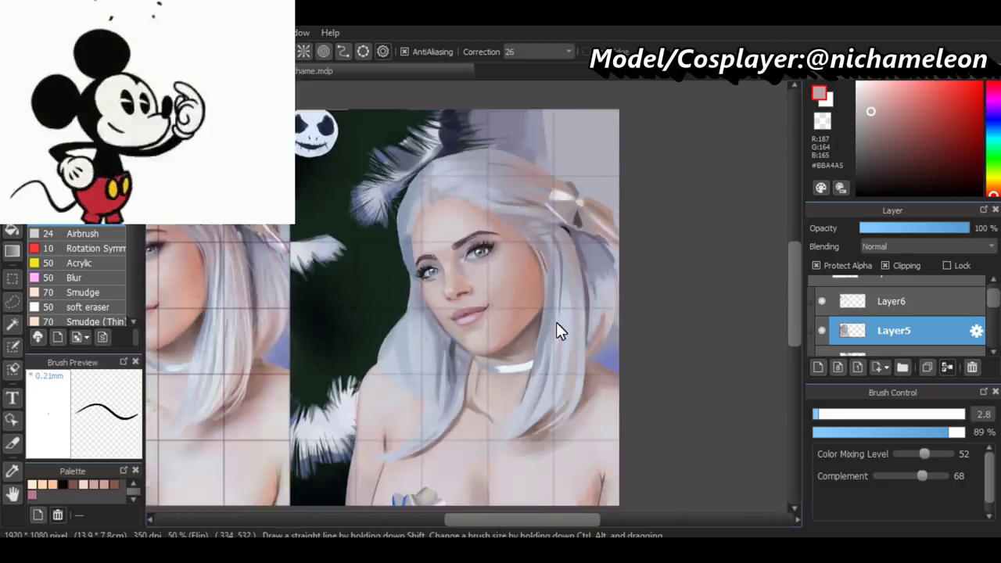
pyautogui.scroll(5, 556, 328)
pyautogui.keyDown('alt'); pyautogui.click(597, 347); pyautogui.keyUp('alt')
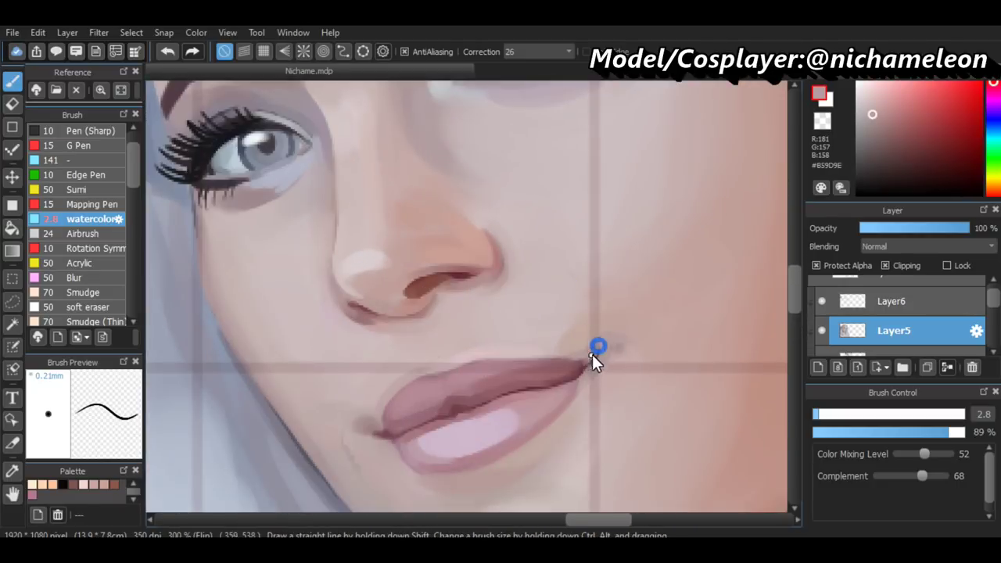
pyautogui.scroll(-6, 601, 387)
pyautogui.scroll(6, 605, 404)
pyautogui.keyDown('alt'); pyautogui.click(596, 354); pyautogui.keyUp('alt')
pyautogui.moveTo(585, 350); pyautogui.dragTo(608, 344)
pyautogui.scroll(-6, 607, 344)
pyautogui.scroll(1, 493, 521)
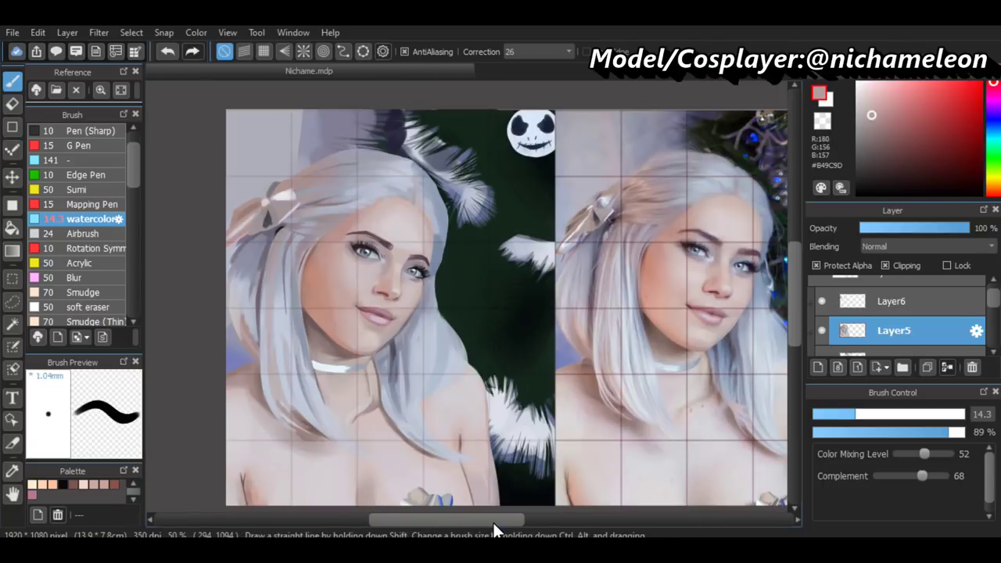
# Repaint the lower lip's highlight and body with #CEB7CA and #BD979F at brush size 14.3 and 89% opacity
pyautogui.scroll(4, 493, 521)
pyautogui.hscroll(3, 516, 522)
pyautogui.keyDown('alt'); pyautogui.click(393, 401); pyautogui.keyUp('alt')
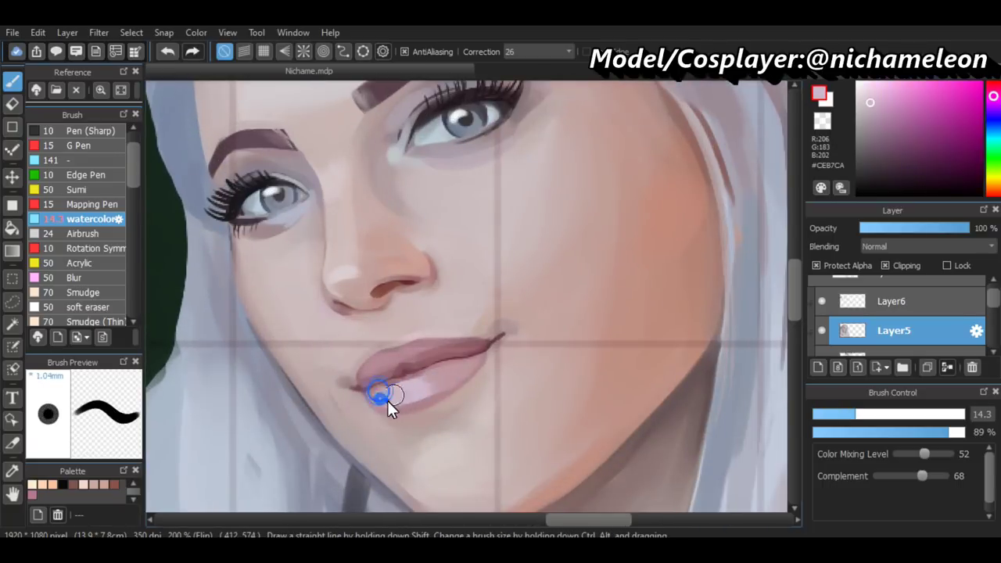
pyautogui.scroll(-1, 515, 473)
pyautogui.scroll(2, 515, 473)
pyautogui.keyDown('alt'); pyautogui.click(512, 396); pyautogui.keyUp('alt')
pyautogui.scroll(-5, 529, 405)
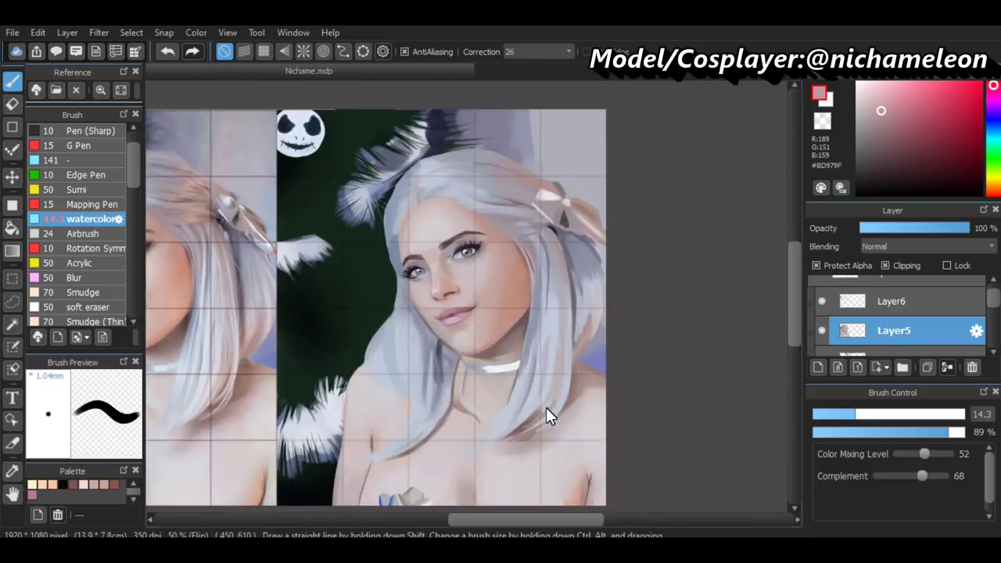
# Sharpen the line between the lips with dark rose #7F4A53 at brush size 1.5, using the reference photo's mouth as a guide
pyautogui.scroll(-2, 230, 383)
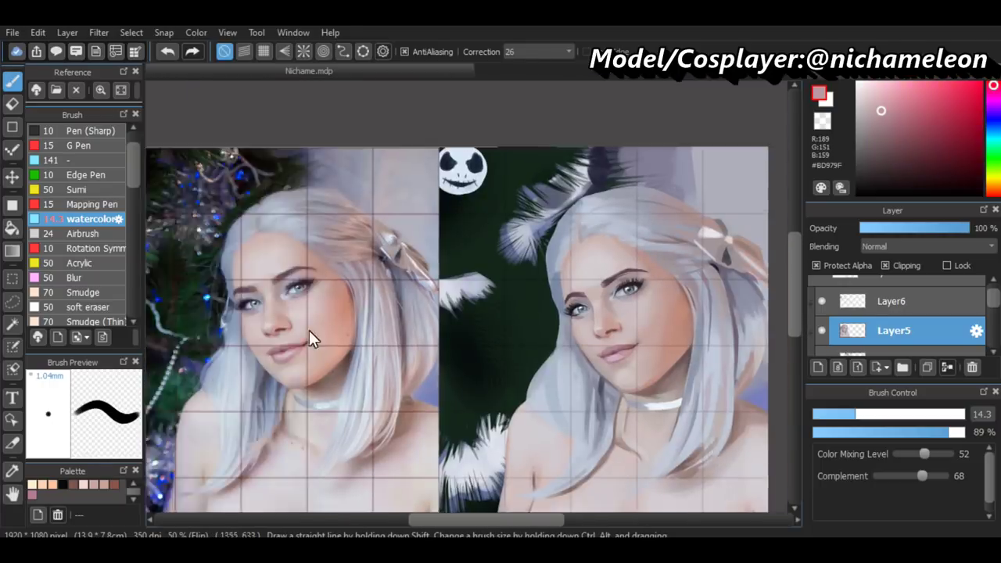
pyautogui.scroll(4, 552, 236)
pyautogui.scroll(2, 346, 220)
pyautogui.scroll(-1, 725, 246)
pyautogui.moveTo(725, 247); pyautogui.dragTo(558, 274)
pyautogui.keyDown('alt'); pyautogui.click(578, 251); pyautogui.keyUp('alt')
pyautogui.scroll(-2, 625, 233)
pyautogui.scroll(-2, 648, 282)
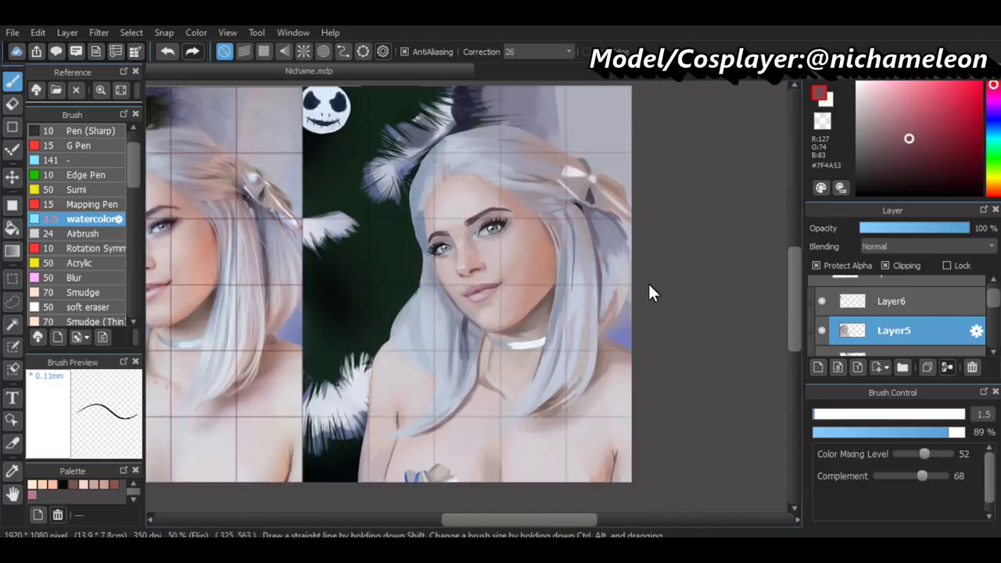
# Try to strengthen the line between the lips toward the near mouth corner and undo the last stroke
pyautogui.scroll(3, 402, 506)
pyautogui.scroll(1, 584, 265)
pyautogui.keyDown('alt'); pyautogui.click(569, 269); pyautogui.keyUp('alt')
pyautogui.moveTo(568, 266); pyautogui.dragTo(634, 241)
pyautogui.keyDown('alt'); pyautogui.click(640, 250); pyautogui.keyUp('alt')
pyautogui.hotkey('ctrl', 'z')
# Smooth the lower lip near the mouth corner with pink #BE979D at brush size 1.5 and 89% opacity
pyautogui.keyDown('alt'); pyautogui.click(651, 255); pyautogui.keyUp('alt')
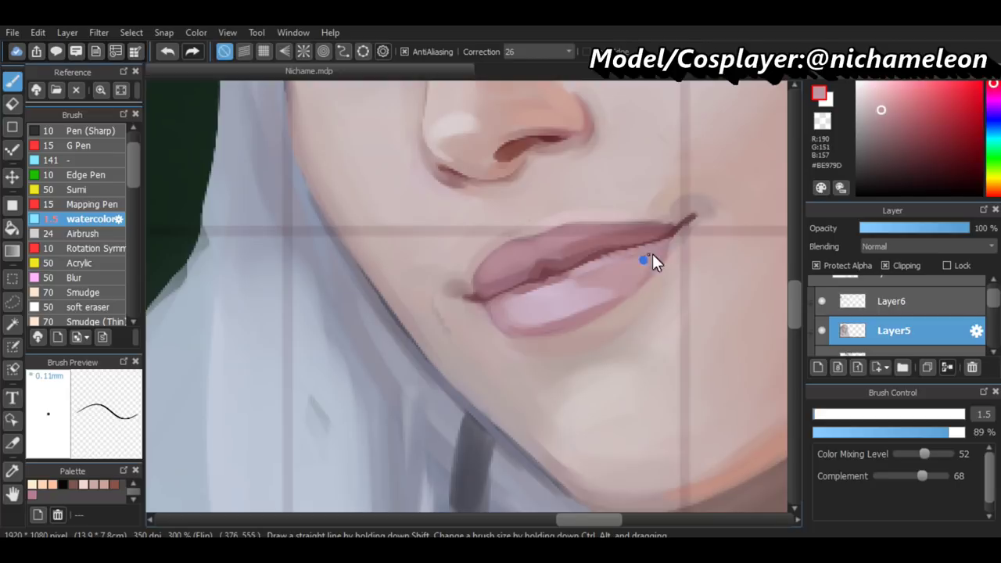
pyautogui.scroll(-2, 650, 305)
pyautogui.scroll(2, 649, 299)
pyautogui.moveTo(649, 299); pyautogui.dragTo(612, 291)
# Deepen the lip shading with dark rose #87555F, setting the brush to size 7.4 and 25% opacity
pyautogui.keyDown('alt'); pyautogui.click(612, 258); pyautogui.keyUp('alt')
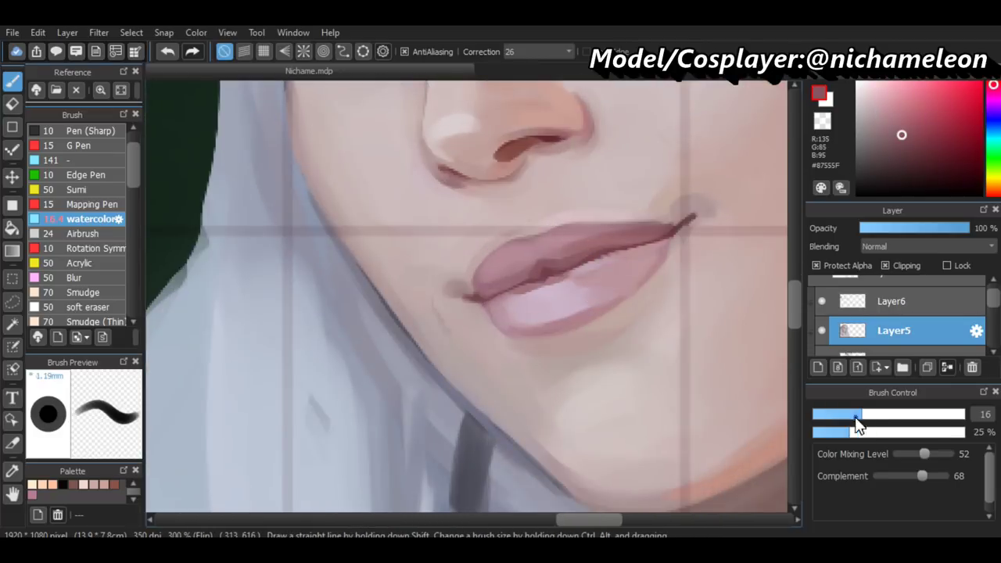
pyautogui.moveTo(861, 414); pyautogui.dragTo(833, 414)
pyautogui.scroll(-4, 673, 287)
# Soften the skin beside the larger eye's outer corner with pale pink #D3BFC1 at brush size 7.4 and 25% opacity
pyautogui.scroll(4, 520, 249)
pyautogui.keyDown('alt'); pyautogui.click(577, 242); pyautogui.keyUp('alt')
pyautogui.scroll(-5, 614, 278)
pyautogui.scroll(5, 611, 273)
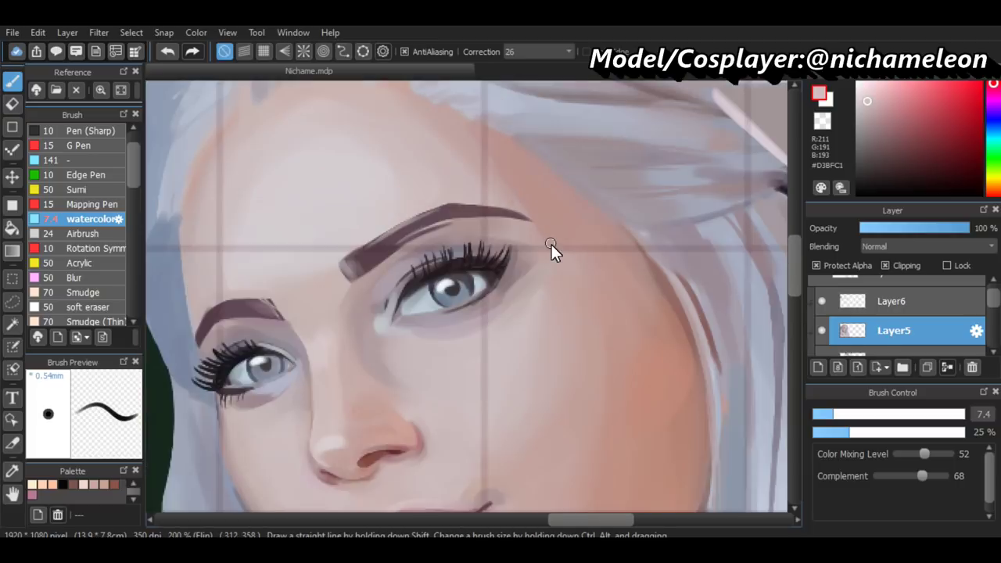
# Trim the larger eye's outer lashes on Layer6 with the eraser at size 2.8 and 100% opacity, undoing a stray stroke
pyautogui.click(825, 302)
pyautogui.press('h')
pyautogui.press('e')
pyautogui.moveTo(864, 432); pyautogui.dragTo(985, 435)
pyautogui.click(819, 413)
pyautogui.hotkey('ctrl', 'z')
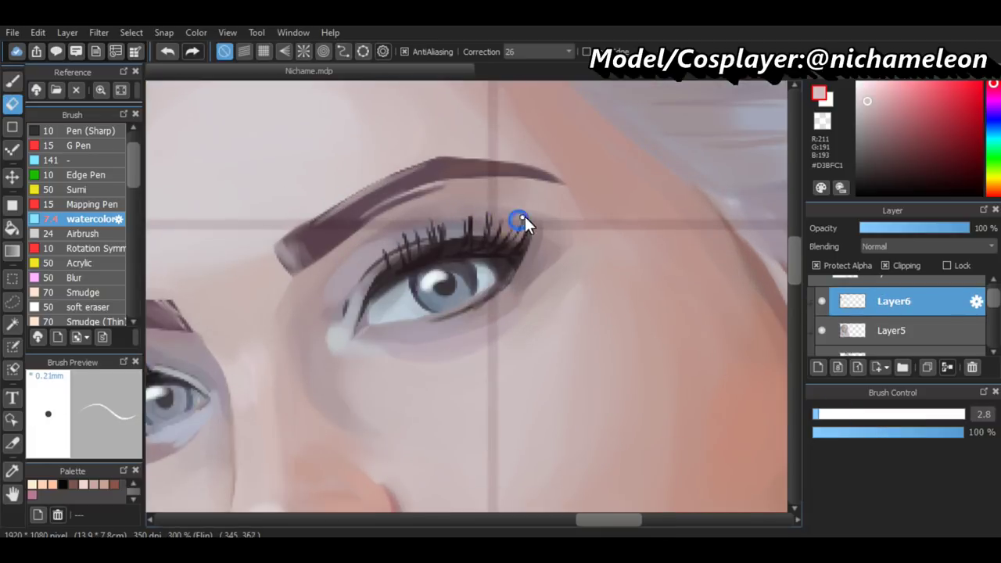
pyautogui.scroll(-5, 404, 233)
pyautogui.scroll(5, 493, 476)
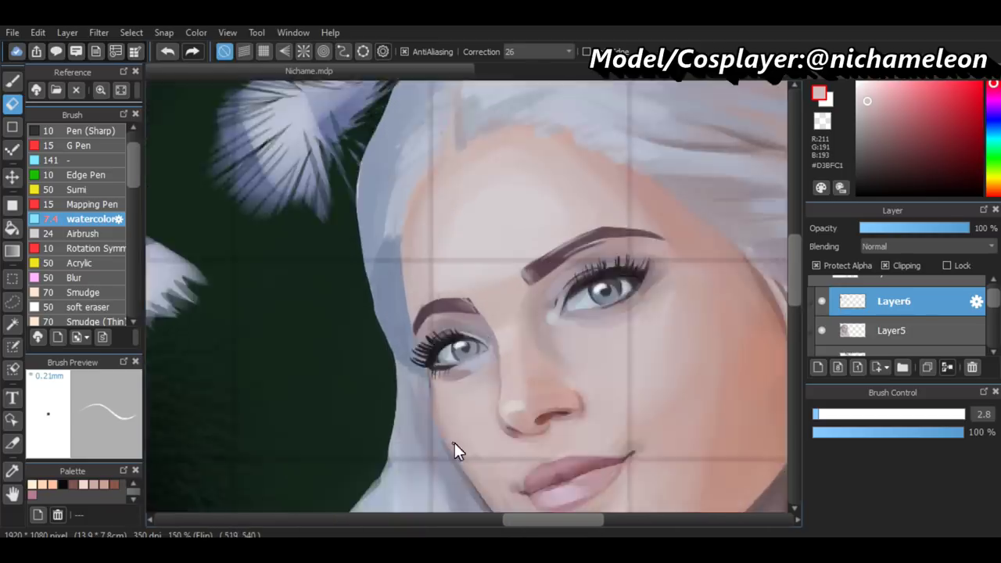
# Undo the last eraser stroke and trim the smaller eye's outer lashes on Layer6 with the eraser at size 2.8
pyautogui.hotkey('ctrl', 'z')
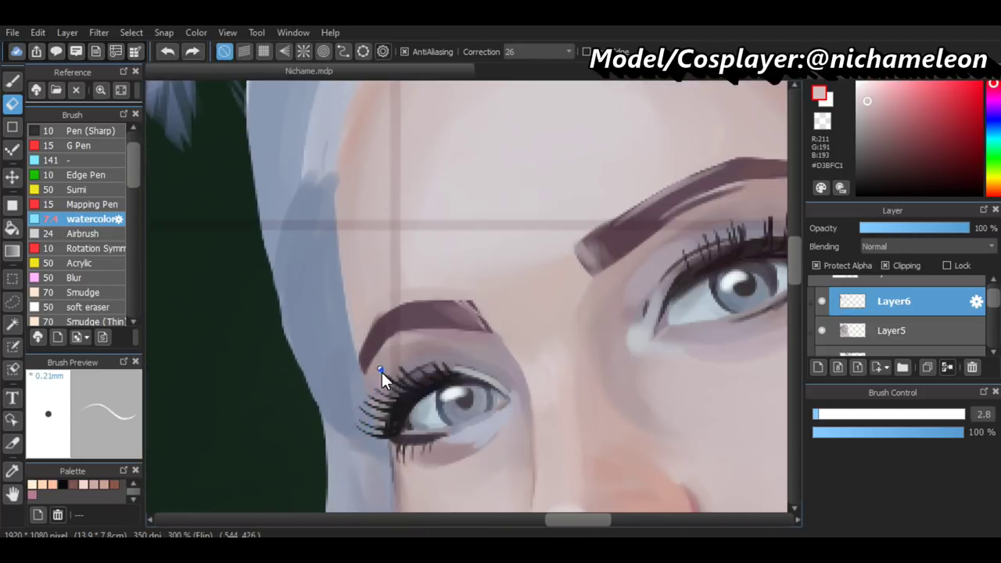
pyautogui.scroll(-5, 399, 367)
pyautogui.hscroll(3, 465, 395)
pyautogui.scroll(5, 466, 395)
pyautogui.scroll(-2, 466, 254)
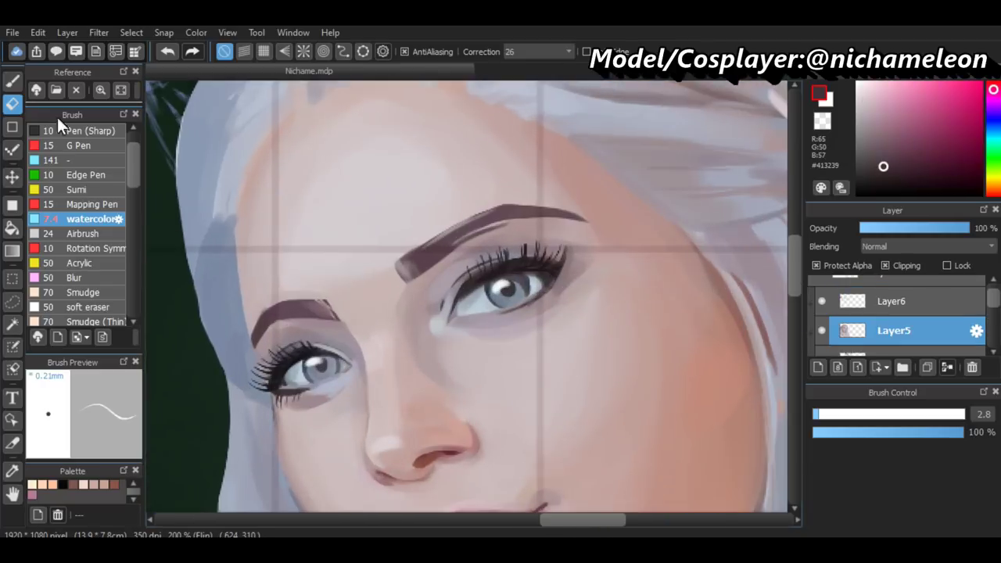
# Soften the skin around the larger eye on Layer5 with pale pink #CABDBF, using the watercolor brush at size 20 and 12% opacity
pyautogui.press('b')
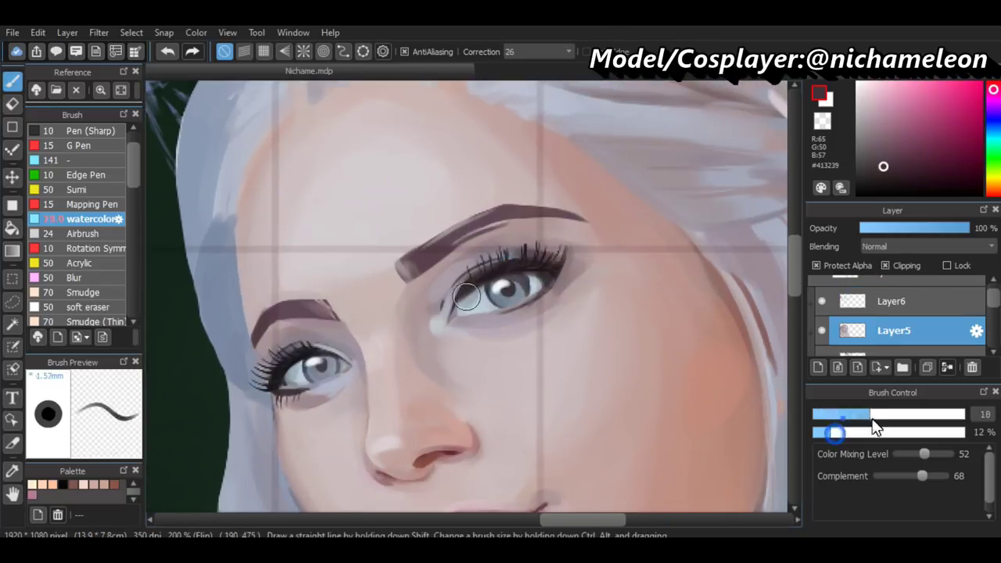
pyautogui.scroll(-4, 548, 257)
pyautogui.scroll(4, 599, 425)
pyautogui.scroll(-5, 559, 420)
pyautogui.scroll(4, 590, 409)
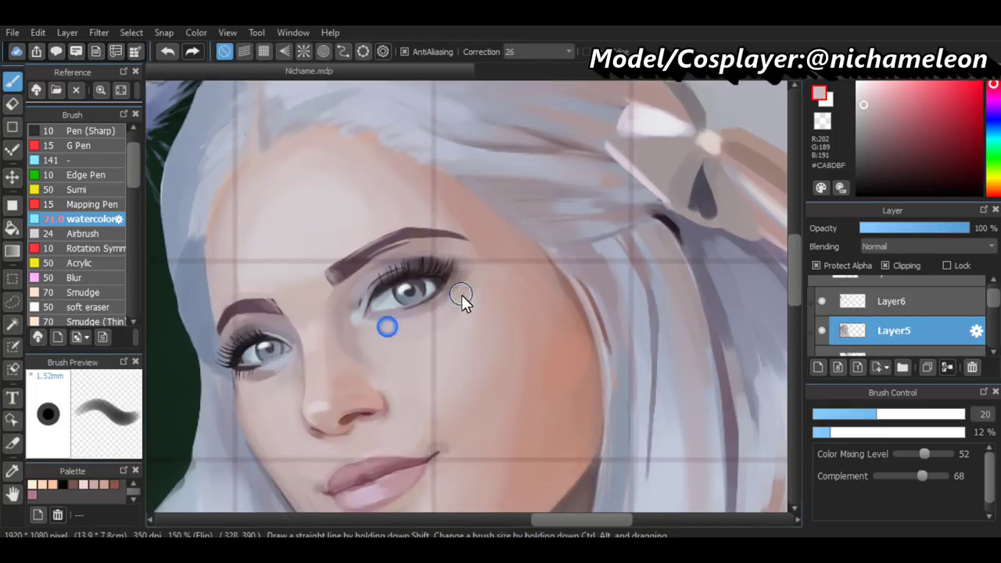
pyautogui.keyDown('alt'); pyautogui.click(462, 304); pyautogui.keyUp('alt')
pyautogui.scroll(-3, 469, 352)
# Refine the lips and their upper edge with pinks #BEA0A4 and #B58B97 at brush size 4.7 and 83% opacity
pyautogui.press('h')
pyautogui.scroll(5, 482, 422)
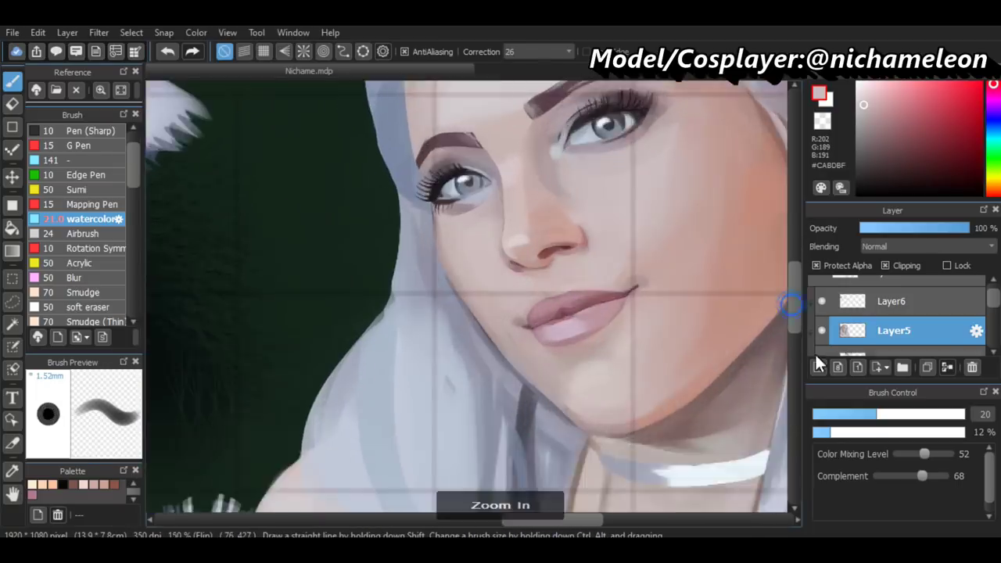
pyautogui.keyDown('alt'); pyautogui.click(554, 334); pyautogui.keyUp('alt')
pyautogui.press('h')
pyautogui.keyDown('alt'); pyautogui.click(360, 306); pyautogui.keyUp('alt')
pyautogui.press('h')
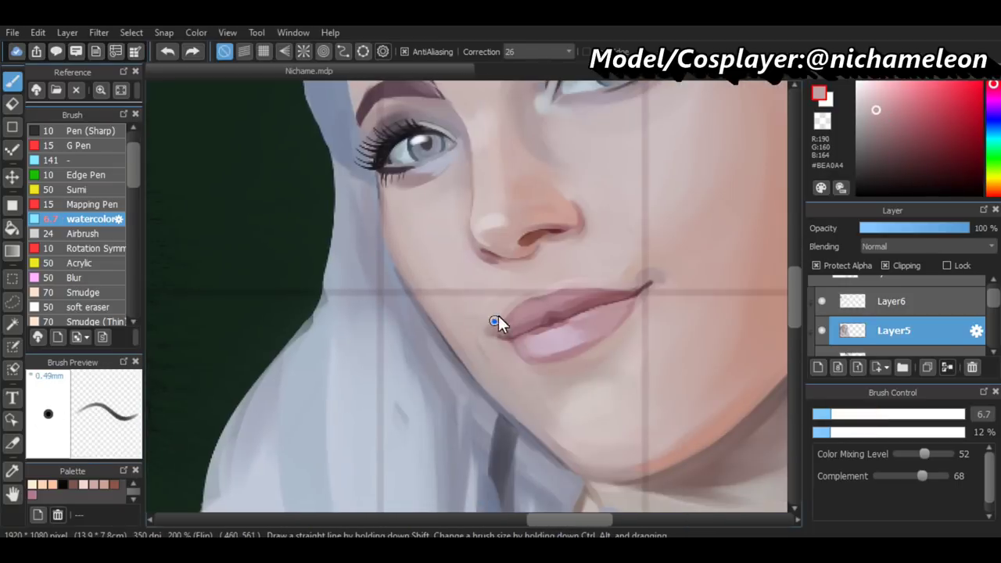
pyautogui.moveTo(835, 434); pyautogui.dragTo(938, 434)
pyautogui.moveTo(501, 321); pyautogui.dragTo(538, 305)
pyautogui.scroll(-4, 553, 377)
pyautogui.scroll(4, 553, 380)
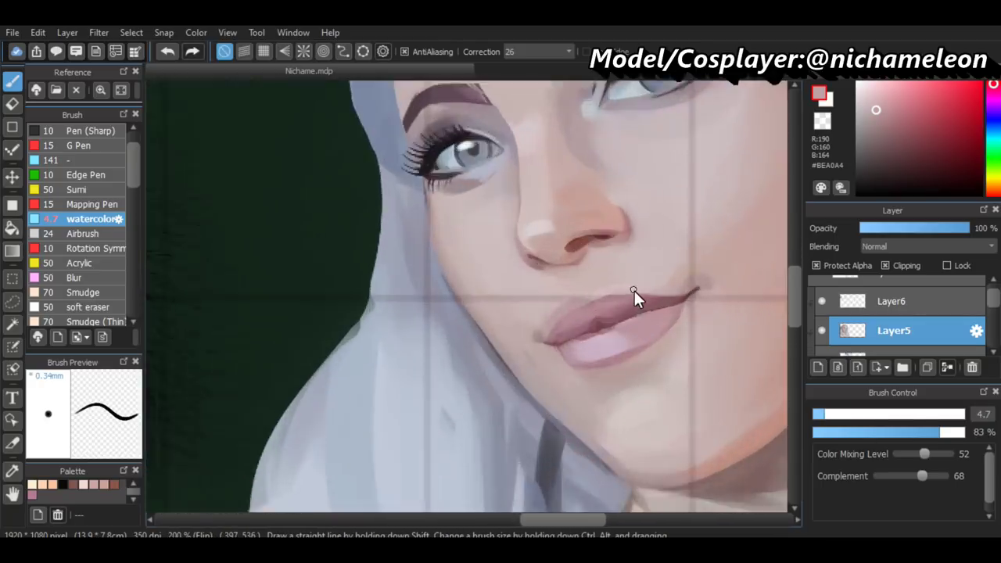
pyautogui.keyDown('alt'); pyautogui.click(604, 341); pyautogui.keyUp('alt')
pyautogui.scroll(-4, 696, 364)
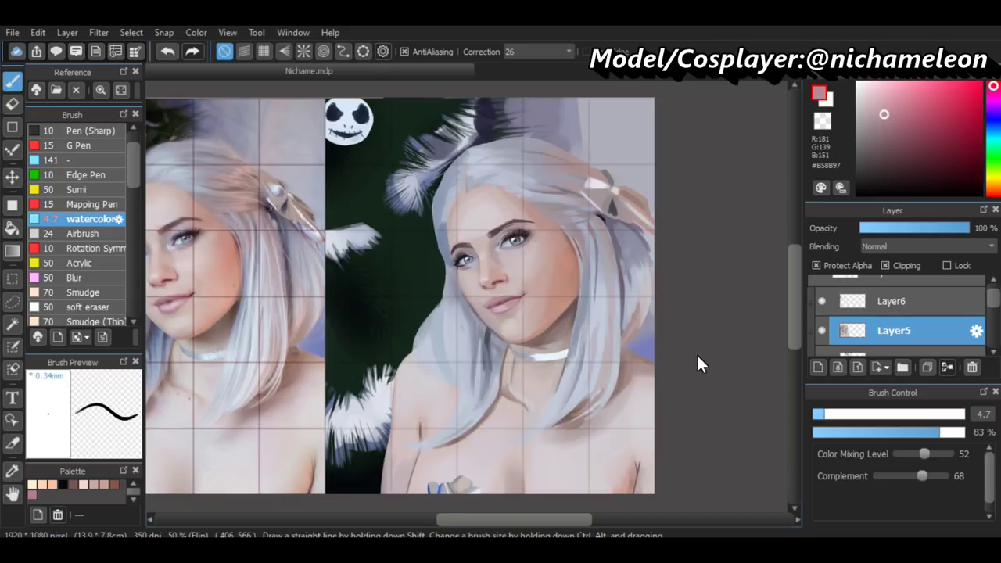
# Define the larger eye's inner corner with dark purple #684F64 at brush size 2.8 and 83% opacity
pyautogui.scroll(4, 524, 240)
pyautogui.keyDown('alt'); pyautogui.click(442, 266); pyautogui.keyUp('alt')
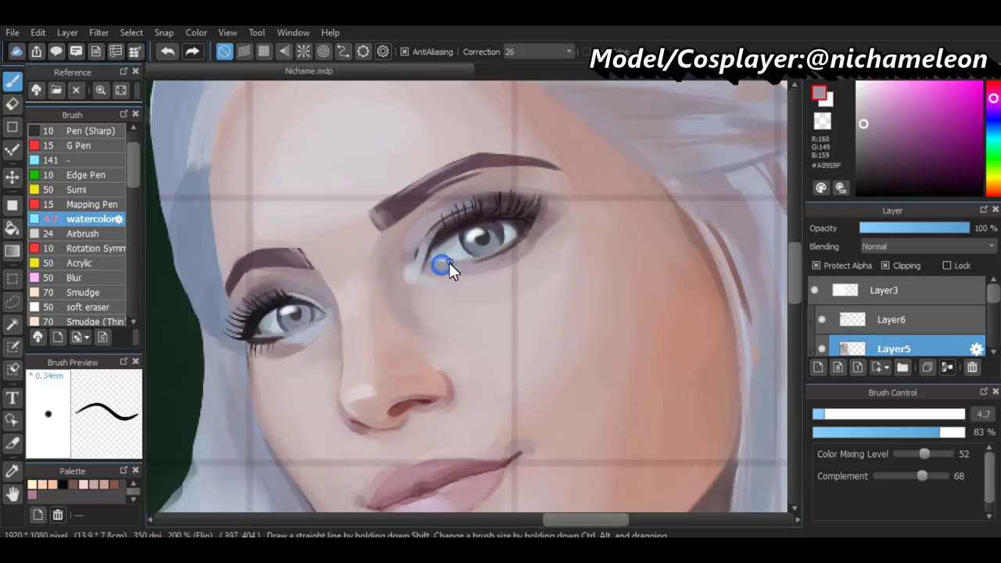
pyautogui.scroll(-4, 370, 313)
pyautogui.scroll(4, 407, 329)
pyautogui.keyDown('alt'); pyautogui.click(407, 329); pyautogui.keyUp('alt')
pyautogui.moveTo(443, 524); pyautogui.dragTo(569, 518)
pyautogui.scroll(5, 587, 232)
pyautogui.moveTo(603, 235); pyautogui.dragTo(587, 231)
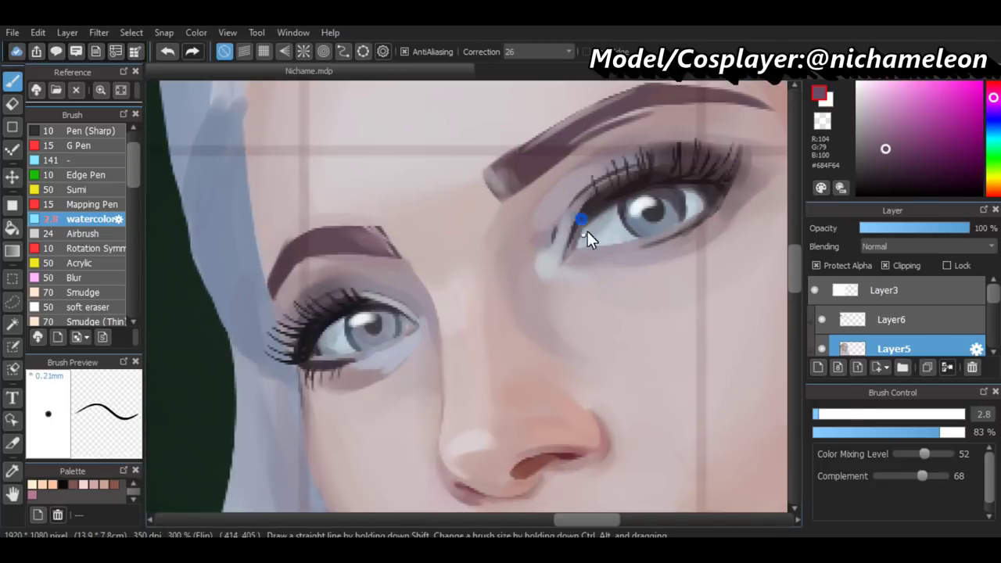
# Compare the larger eye's inner corner with the reference and touch it up with grey #948E99 at size 1.9, undoing a stray stroke
pyautogui.scroll(-4, 650, 287)
pyautogui.scroll(2, 650, 287)
pyautogui.scroll(2, 426, 227)
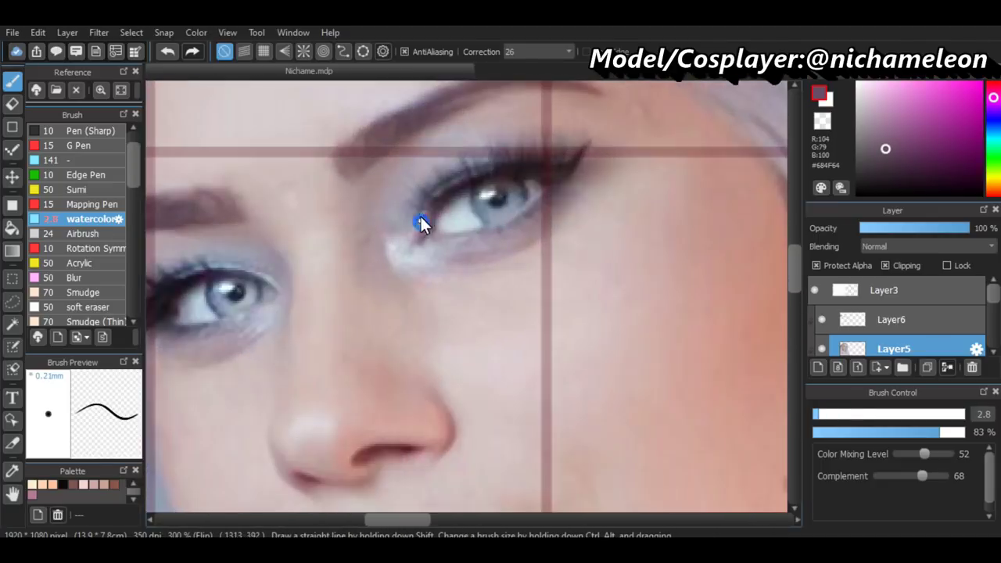
pyautogui.keyDown('alt'); pyautogui.click(452, 236); pyautogui.keyUp('alt')
pyautogui.scroll(-3, 448, 244)
pyautogui.scroll(3, 621, 187)
pyautogui.hotkey('ctrl', 'z')
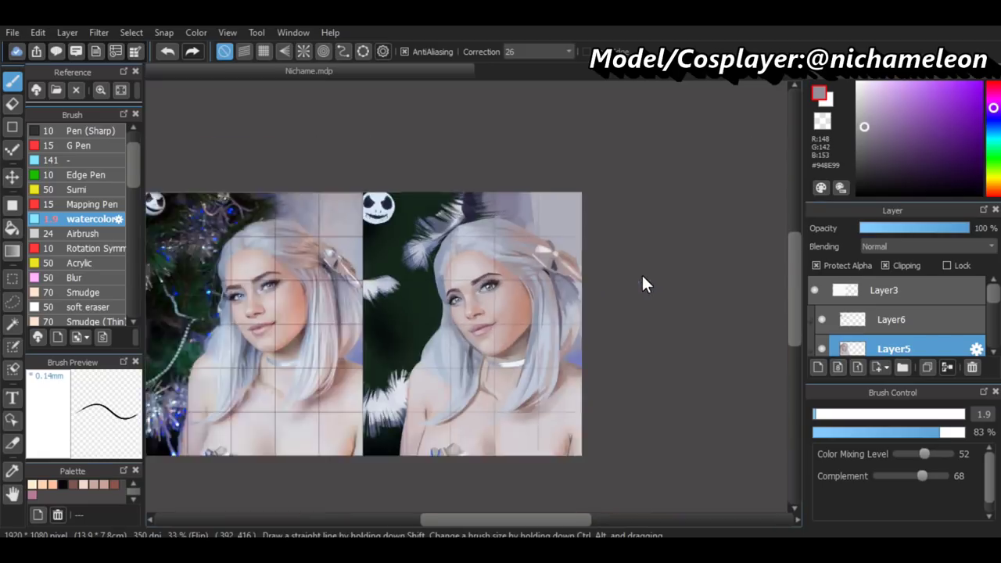
# Turn off Layer5's alpha protection and touch up the chest around the bodice's top edge with #AE9694 at size 15 and 38% opacity
pyautogui.scroll(3, 374, 411)
pyautogui.scroll(2, 374, 411)
pyautogui.keyDown('alt'); pyautogui.click(290, 361); pyautogui.keyUp('alt')
pyautogui.moveTo(632, 443); pyautogui.dragTo(673, 438)
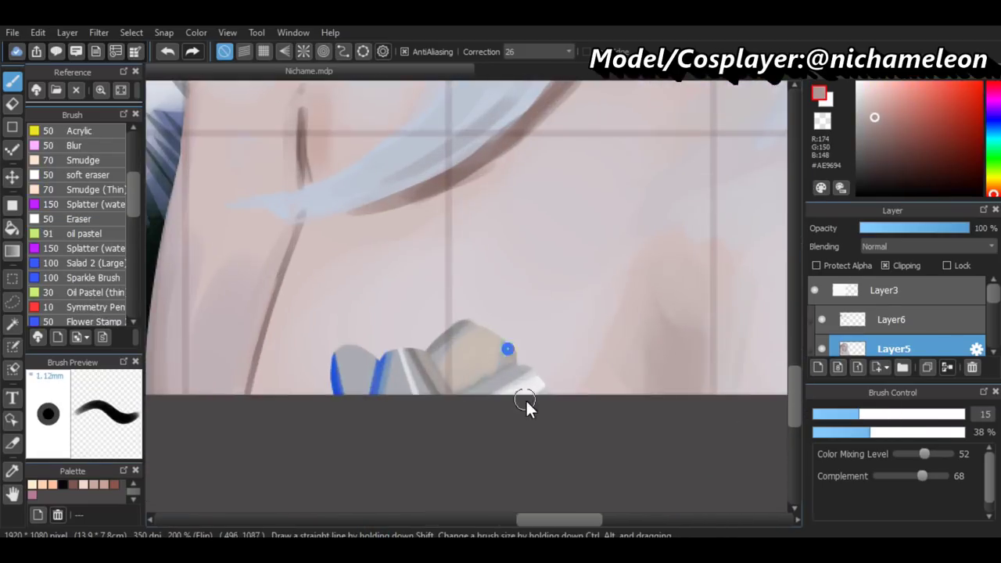
pyautogui.scroll(1, 521, 380)
pyautogui.scroll(-3, 449, 323)
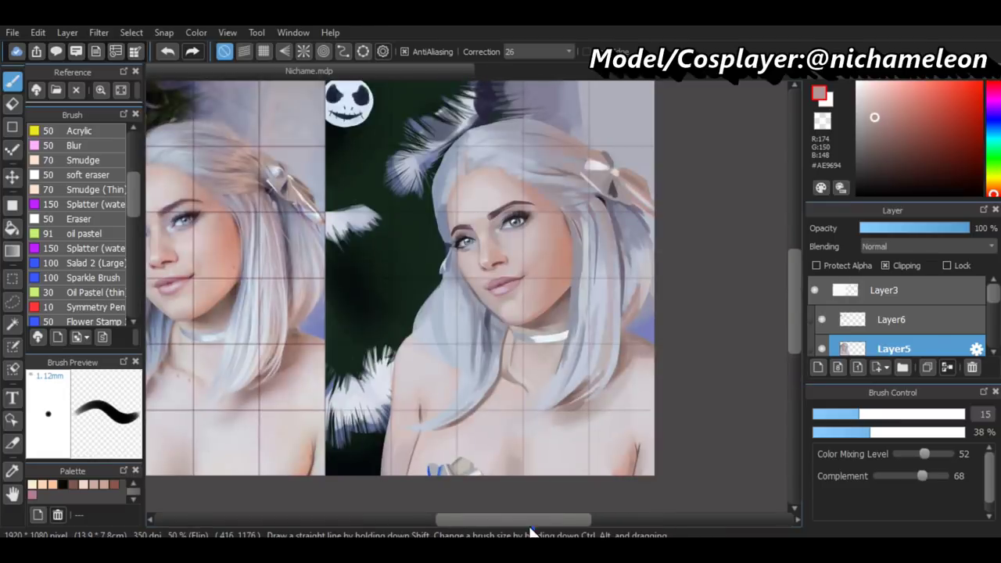
# Paint the shadow beneath the hair tips near the shoulder with brown #866B65 at size 15 and 38% opacity, checking the reference
pyautogui.scroll(2, 525, 443)
pyautogui.scroll(1, 517, 359)
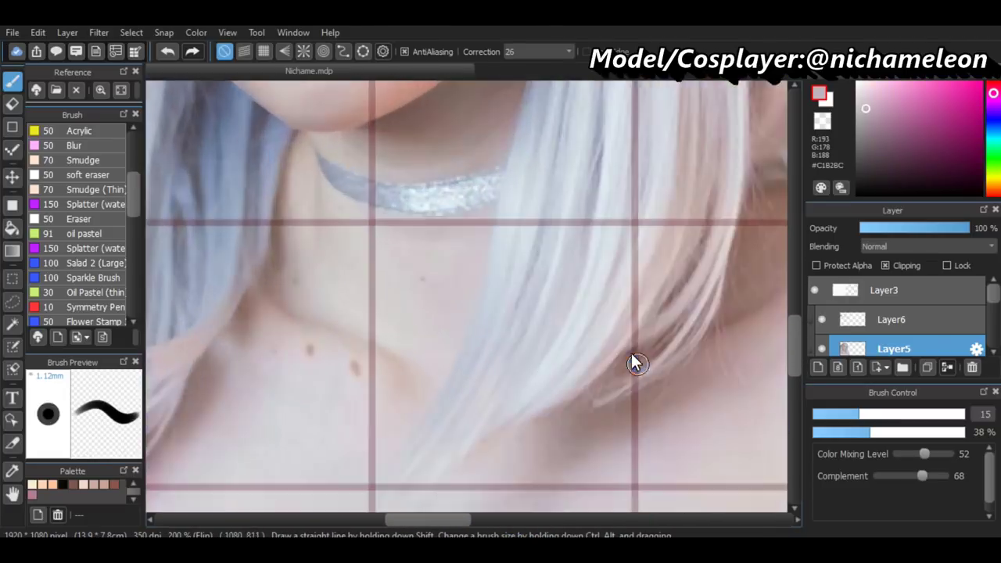
pyautogui.scroll(-2, 526, 505)
pyautogui.scroll(2, 480, 433)
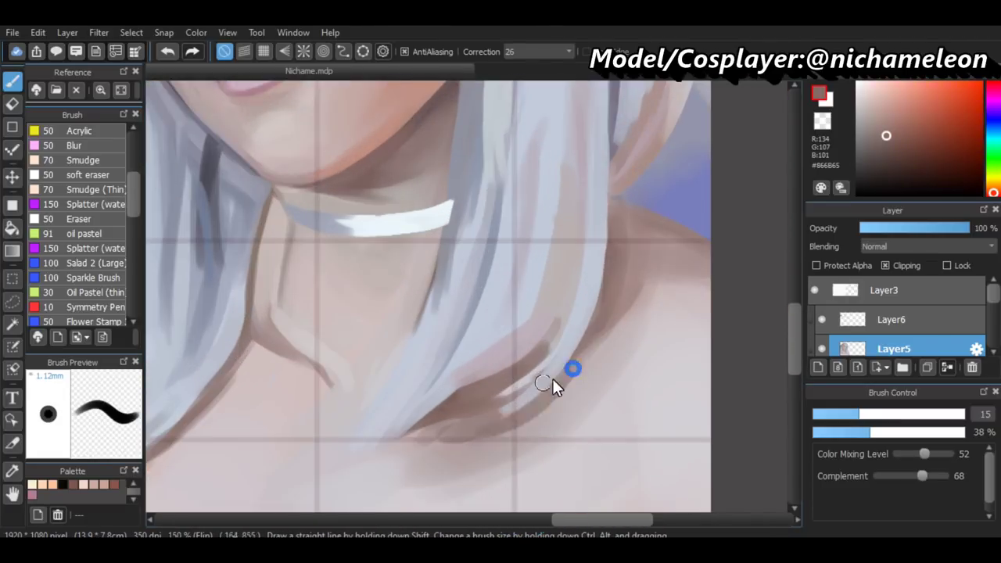
pyautogui.scroll(-2, 447, 501)
pyautogui.scroll(2, 469, 438)
# Blend the shoulder shadow beside the hair with lighter brown #977C77 at brush size 8.3 and 38% opacity
pyautogui.click(901, 414)
pyautogui.keyDown('alt'); pyautogui.click(601, 400); pyautogui.keyUp('alt')
pyautogui.scroll(-2, 498, 454)
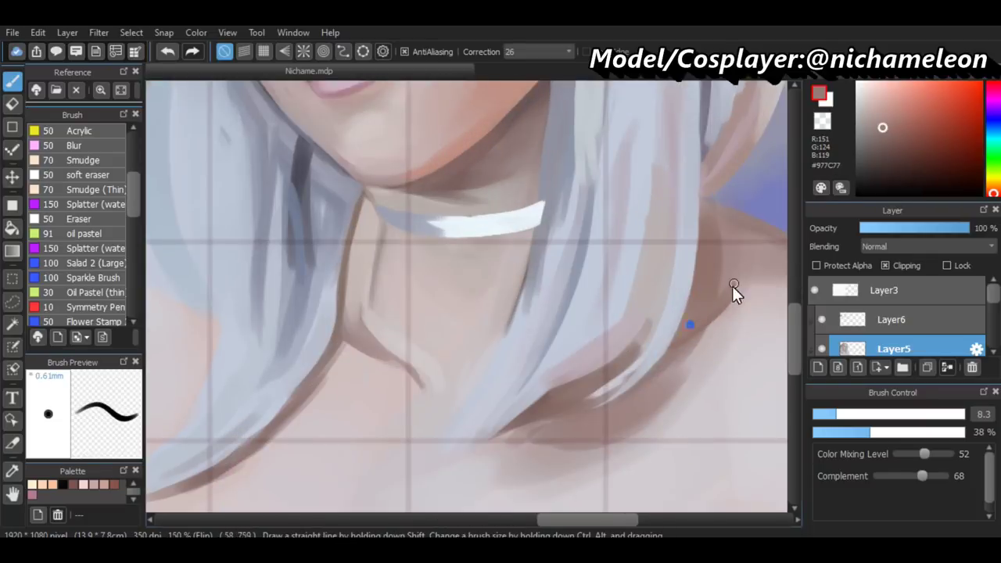
pyautogui.scroll(-2, 464, 510)
pyautogui.scroll(3, 464, 513)
# Deepen the shadow where the hair meets the shoulder with browns #8A5D58 and #7A5B4E at brush size 20
pyautogui.click(874, 415)
pyautogui.scroll(1, 493, 224)
pyautogui.scroll(-2, 558, 518)
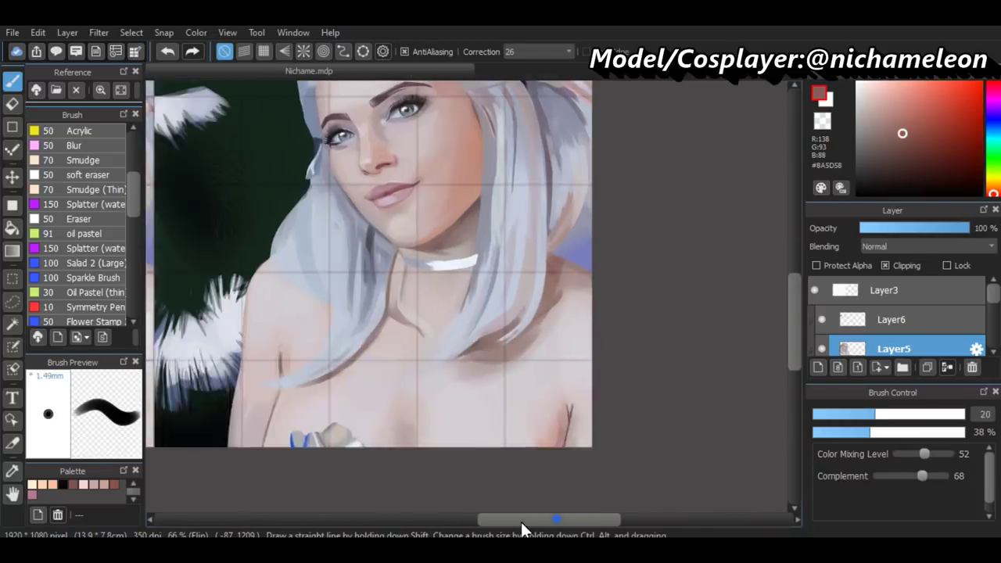
pyautogui.scroll(3, 479, 472)
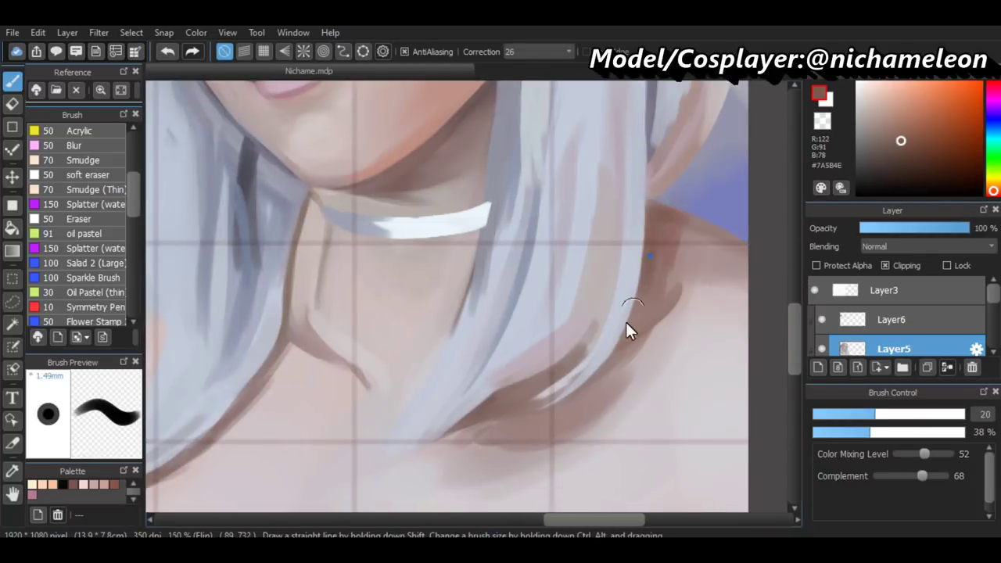
pyautogui.scroll(-3, 630, 331)
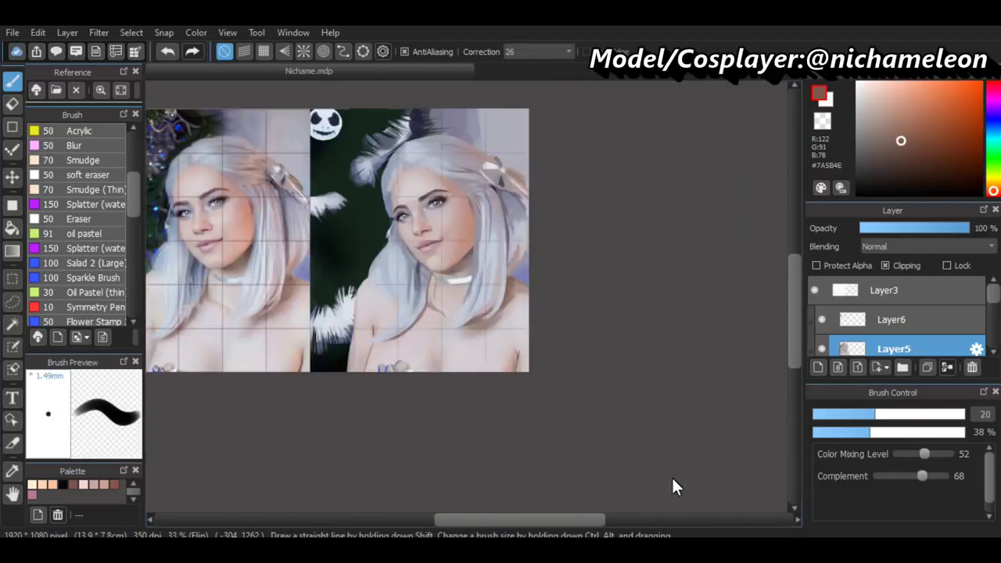
# Blend the cheek on Layer10 with #C2A39D and #C38C7C, using the thin Oil Pastel brush at size 30 and 16% opacity
pyautogui.hscroll(-3, 672, 485)
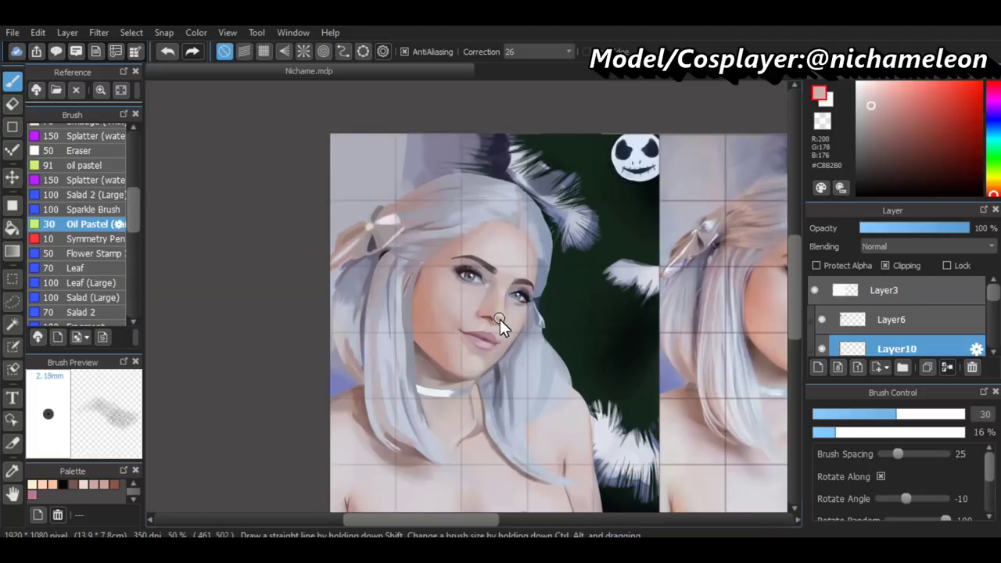
pyautogui.scroll(4, 500, 319)
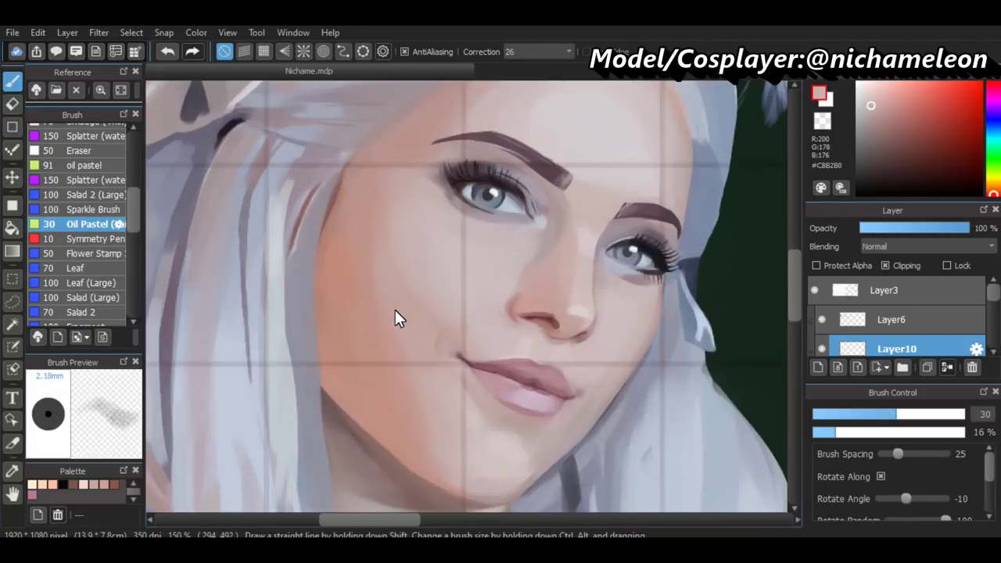
pyautogui.press('h')
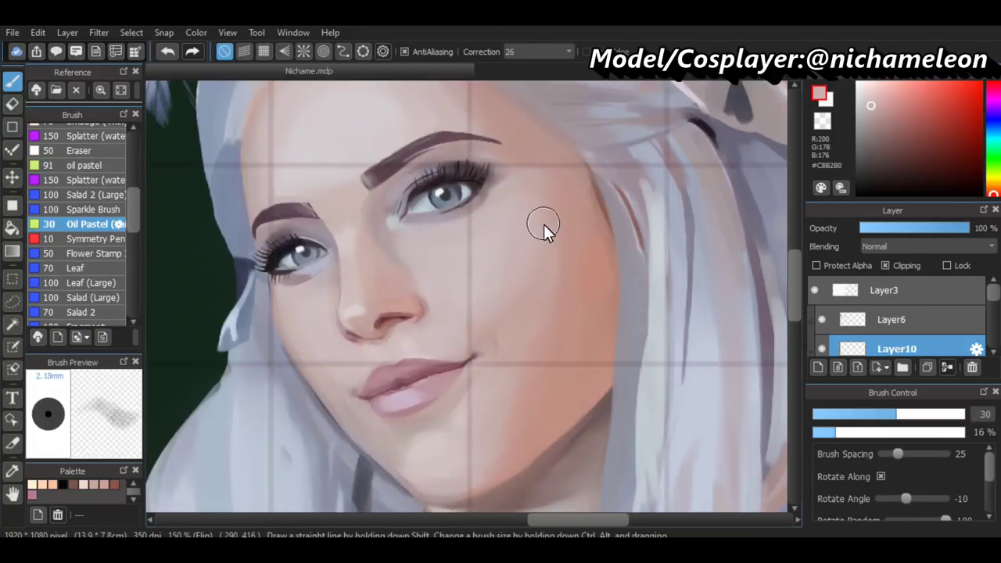
pyautogui.keyDown('alt'); pyautogui.click(522, 314); pyautogui.keyUp('alt')
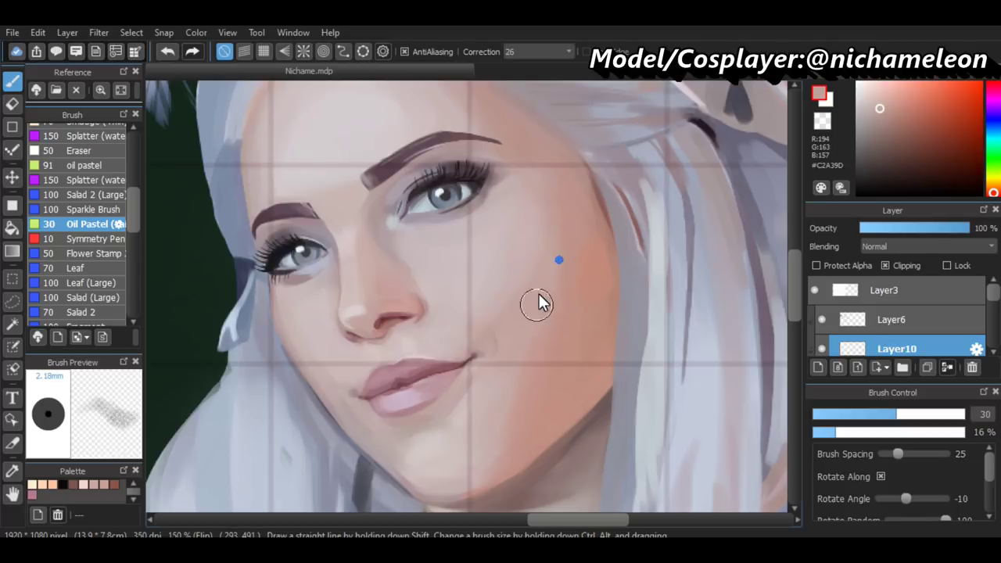
pyautogui.keyDown('alt'); pyautogui.click(561, 274); pyautogui.keyUp('alt')
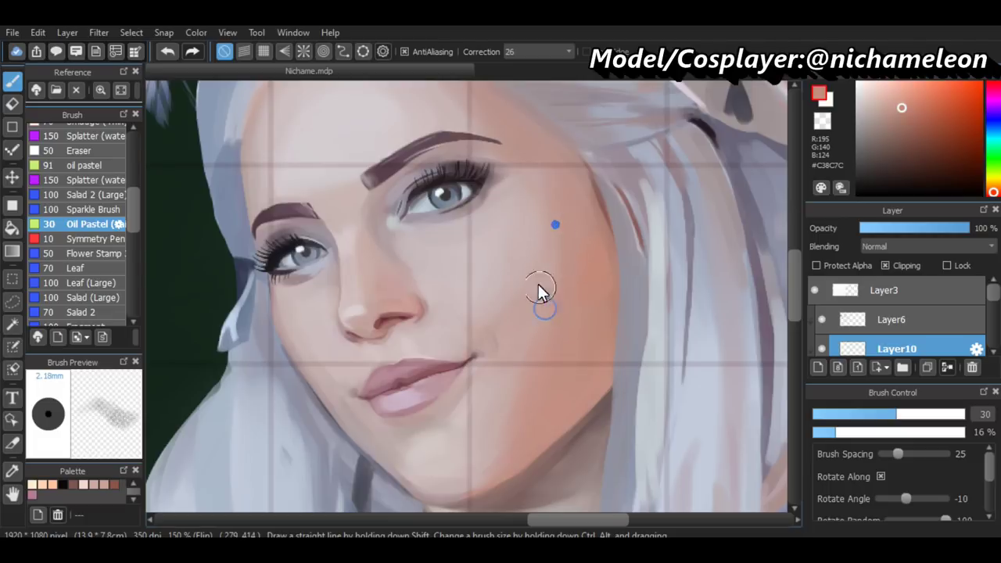
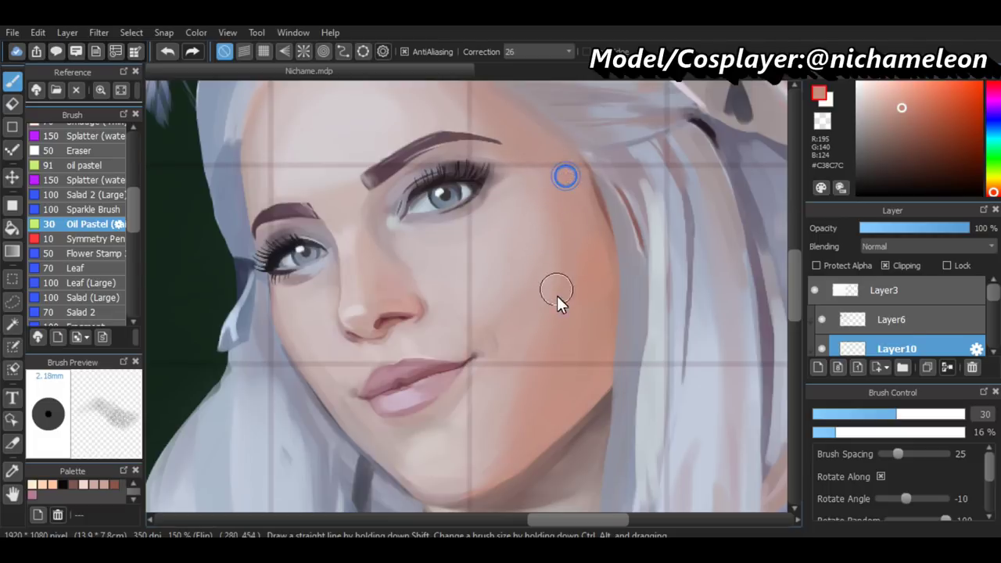
# Blend the lower cheek and the skin between mouth corner and chin with #C5ADA9, #BF8F82, #C6B3B1 and #C4A4A0
pyautogui.keyDown('alt'); pyautogui.click(493, 421); pyautogui.keyUp('alt')
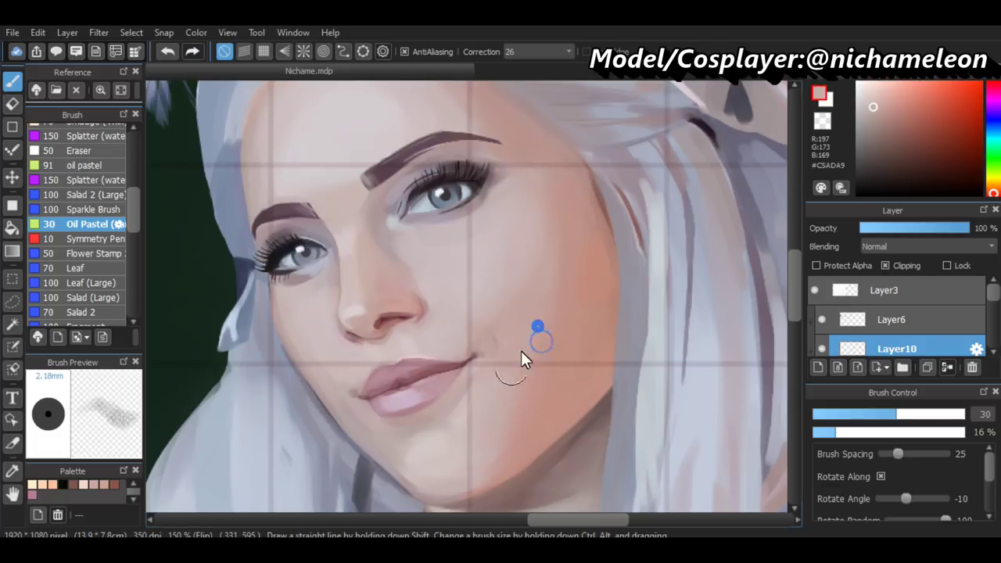
pyautogui.keyDown('alt'); pyautogui.click(567, 356); pyautogui.keyUp('alt')
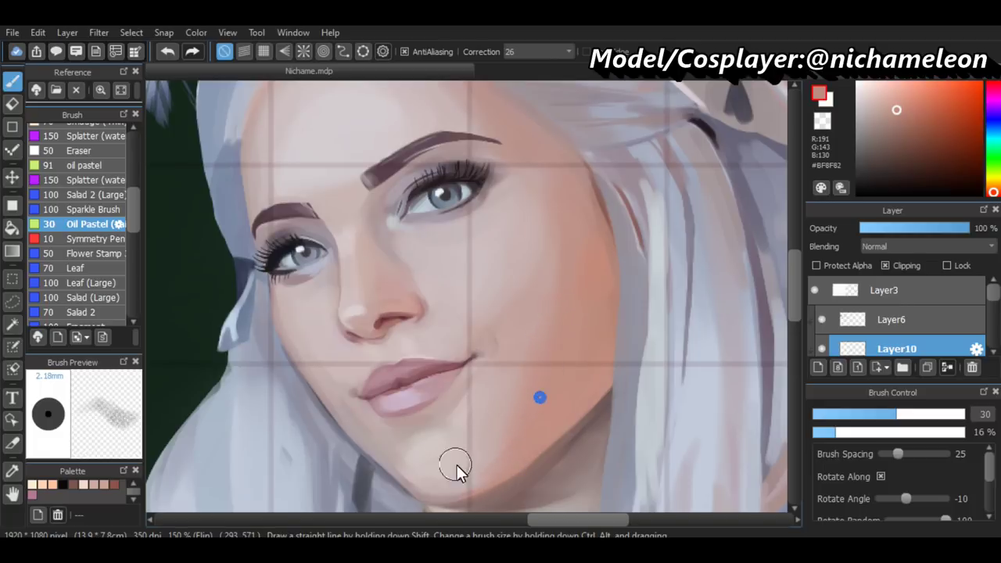
pyautogui.keyDown('alt'); pyautogui.click(486, 424); pyautogui.keyUp('alt')
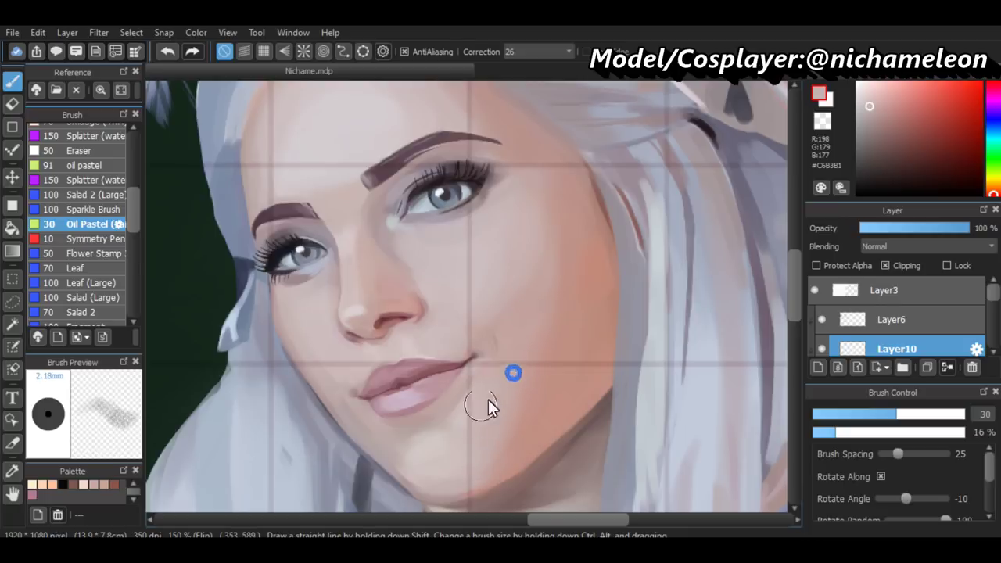
pyautogui.keyDown('alt'); pyautogui.click(513, 331); pyautogui.keyUp('alt')
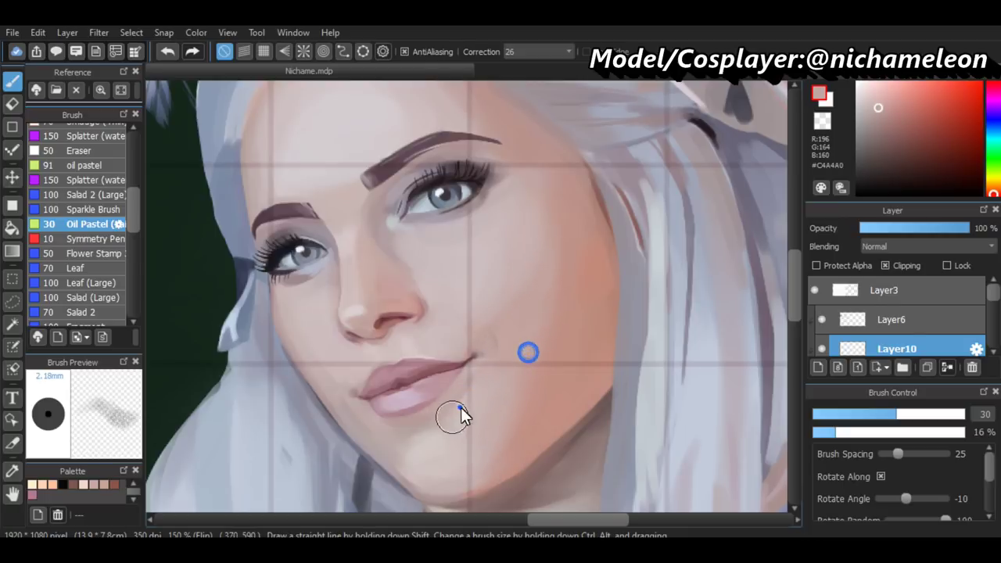
# Blend the outer cheek on Layer10 with sampled skin tones #C7B0AF and #BE9388, reducing the Oil Pastel brush size to 17.3
pyautogui.keyDown('alt'); pyautogui.click(520, 275); pyautogui.keyUp('alt')
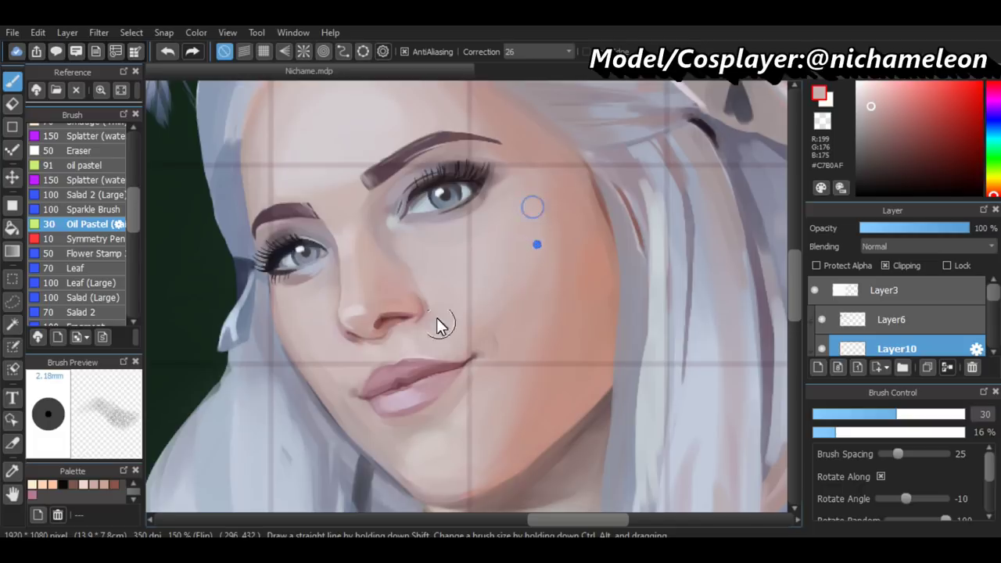
pyautogui.keyDown('alt'); pyautogui.click(568, 257); pyautogui.keyUp('alt')
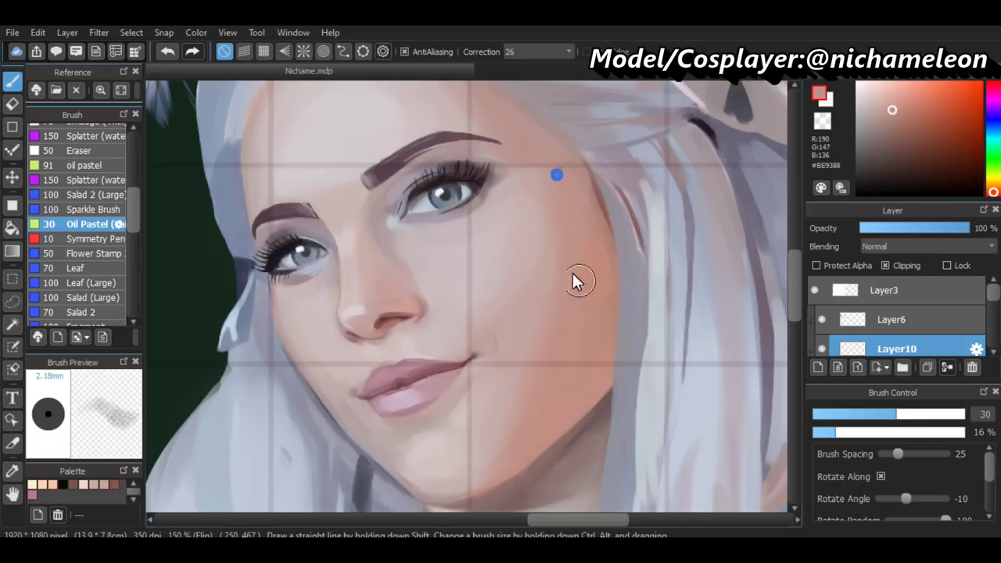
pyautogui.click(876, 415)
pyautogui.click(865, 414)
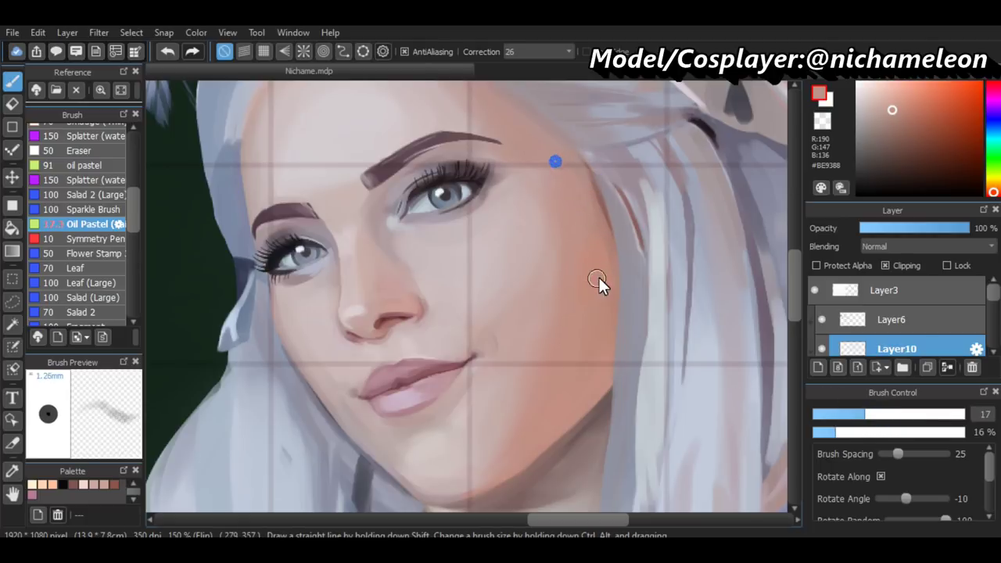
# Soften the cheek between the eye and mouth corner with #C6ABA9 at brush size 29.5
pyautogui.keyDown('alt'); pyautogui.click(531, 208); pyautogui.keyUp('alt')
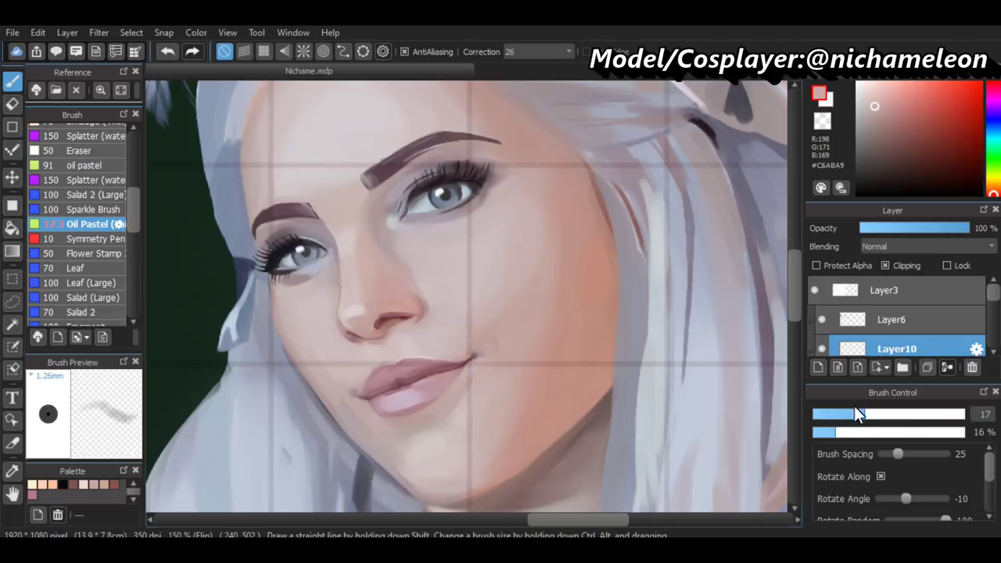
pyautogui.moveTo(858, 414); pyautogui.dragTo(895, 414)
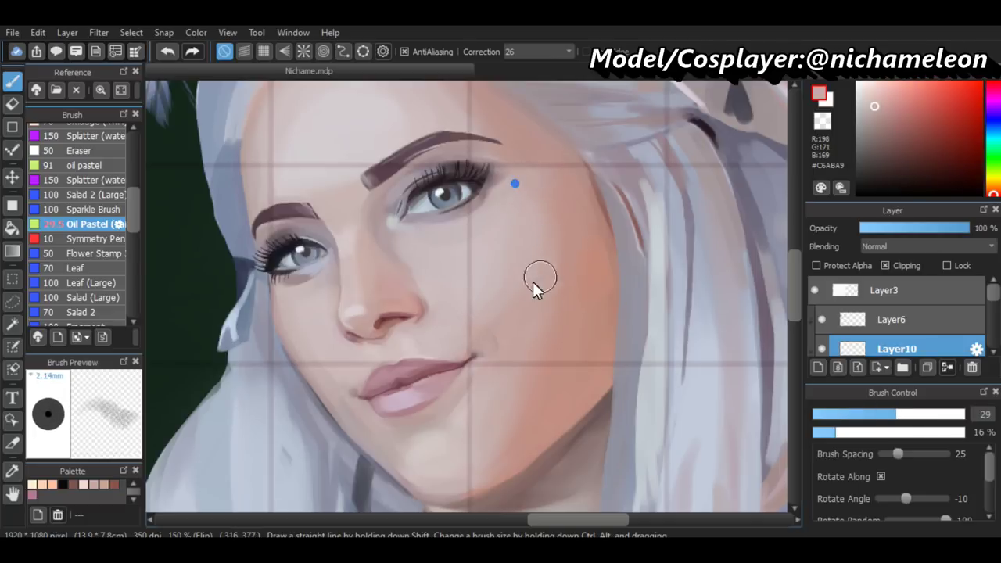
pyautogui.click(458, 329)
pyautogui.hotkey('ctrl', '-')
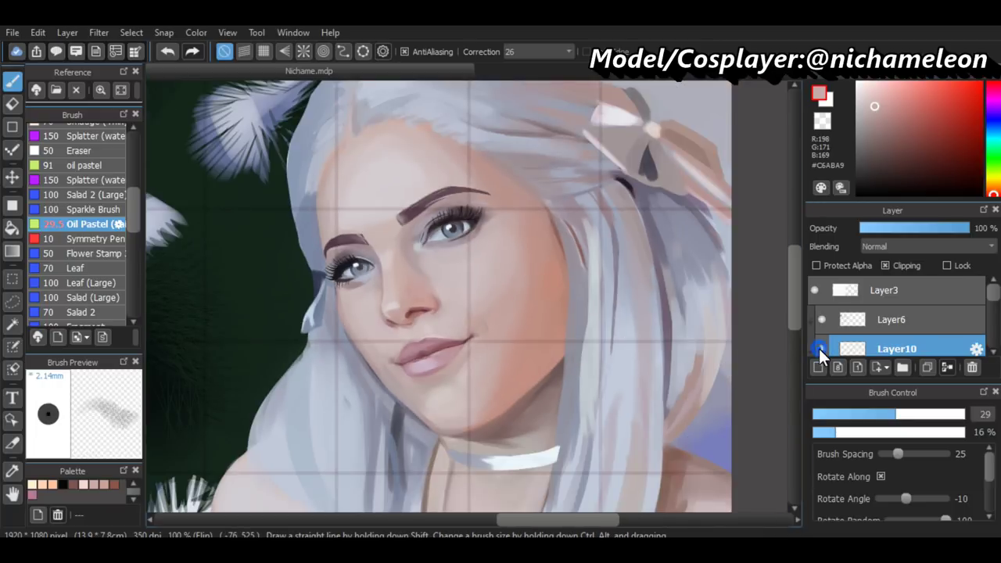
# Blend the warm shading on the side of the cheek with #BF958A and #C48B7A at brush size 29.5
pyautogui.hotkey('ctrl', '+')
pyautogui.keyDown('alt'); pyautogui.click(559, 303); pyautogui.keyUp('alt')
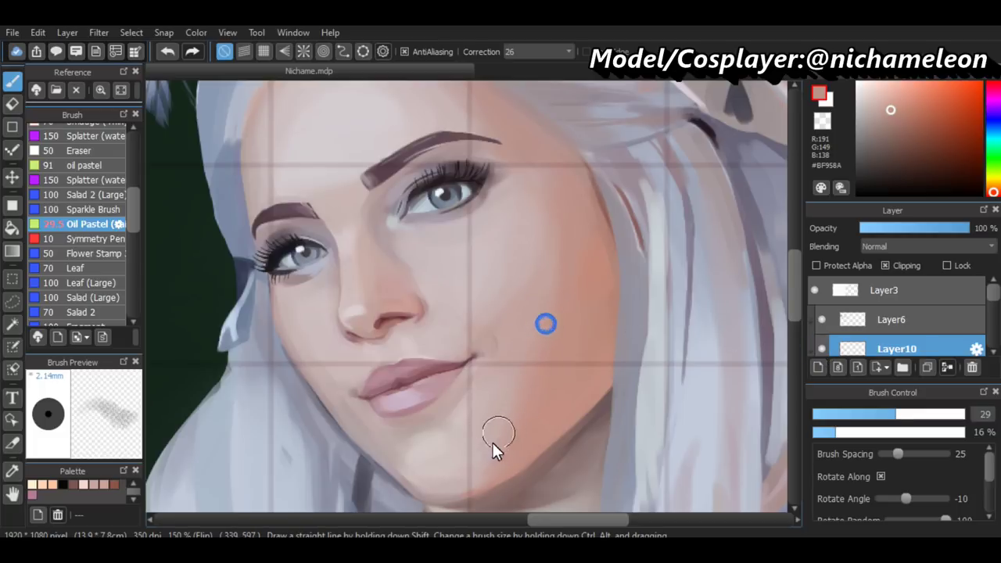
pyautogui.keyDown('alt'); pyautogui.click(599, 266); pyautogui.keyUp('alt')
pyautogui.click(536, 323)
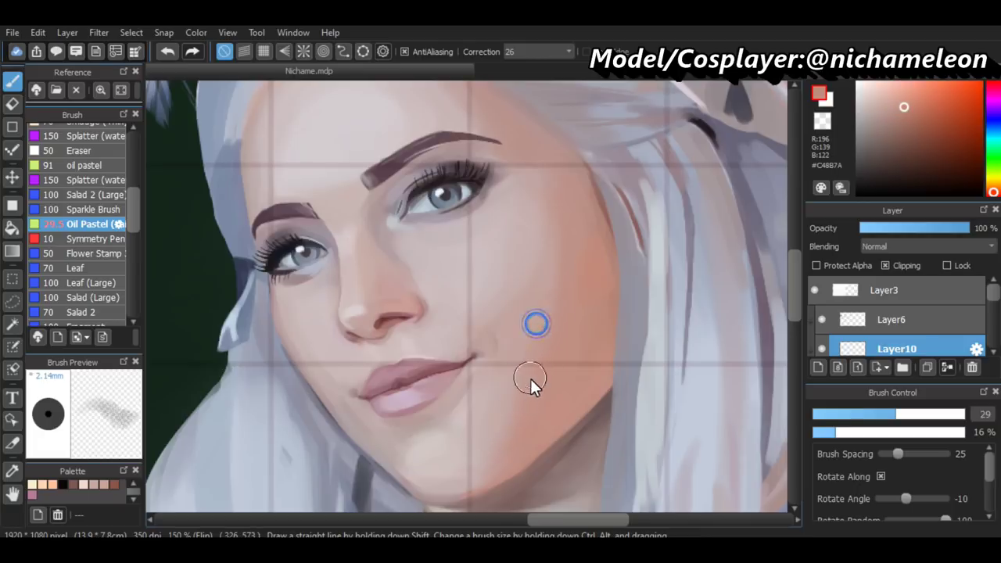
pyautogui.click(547, 250)
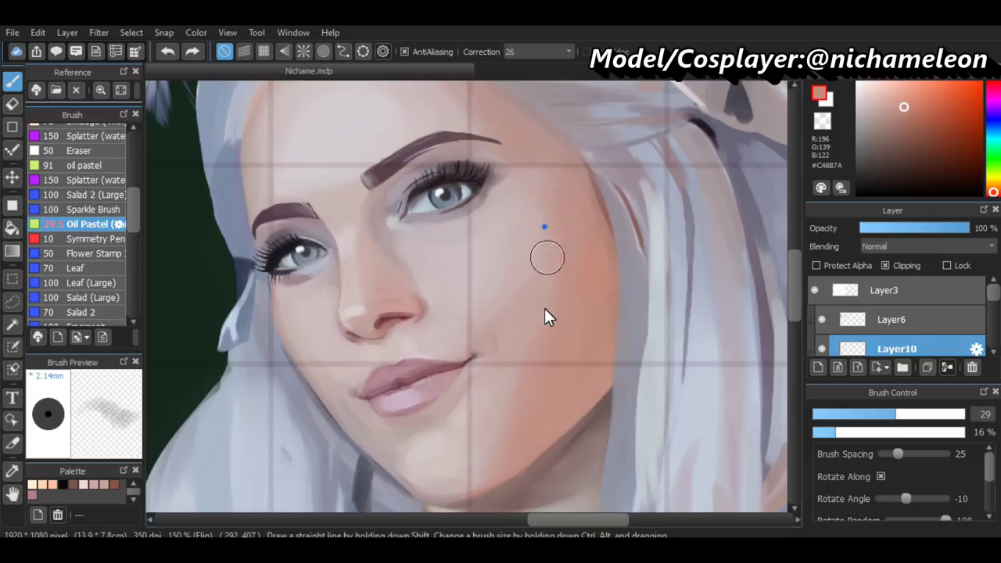
pyautogui.hotkey('ctrl', '-')
pyautogui.hotkey('ctrl', '-')
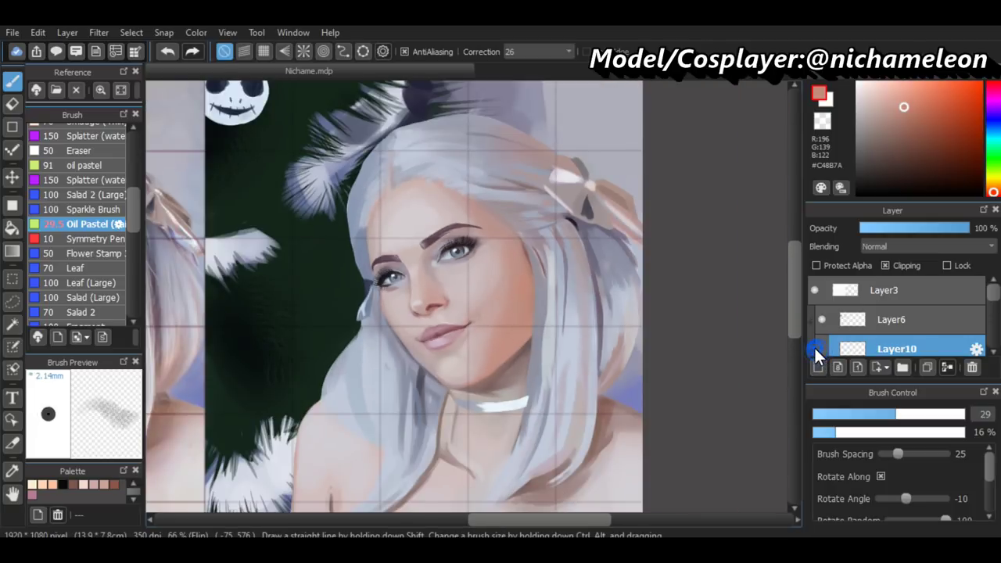
# Flip the view and smooth the cheek below the eye with #C6AFAD, #CABABB and #CDBEC0
pyautogui.hotkey('ctrl', '+')
pyautogui.hotkey('ctrl', '+')
pyautogui.hotkey('ctrl', '+')
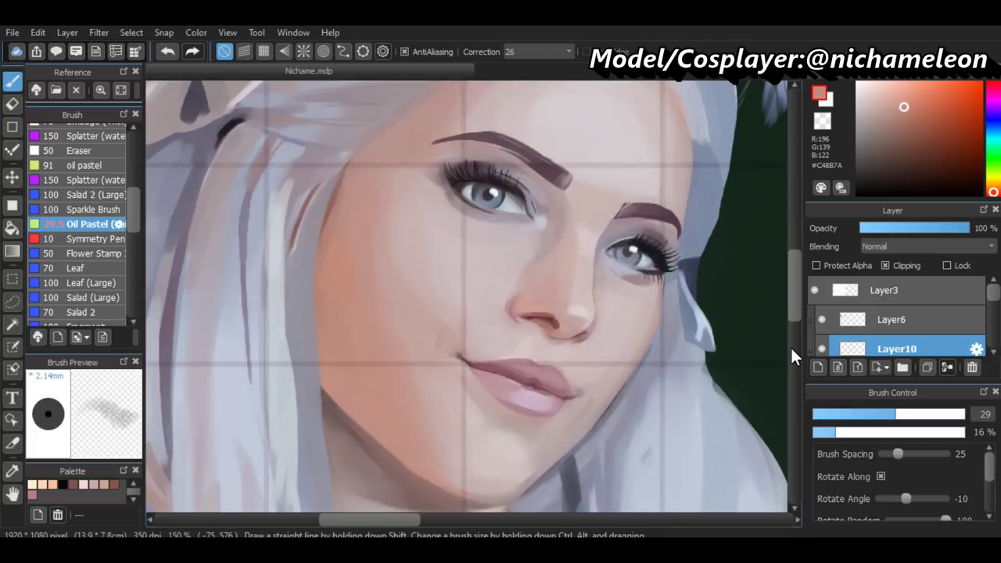
pyautogui.keyDown('alt'); pyautogui.click(438, 294); pyautogui.keyUp('alt')
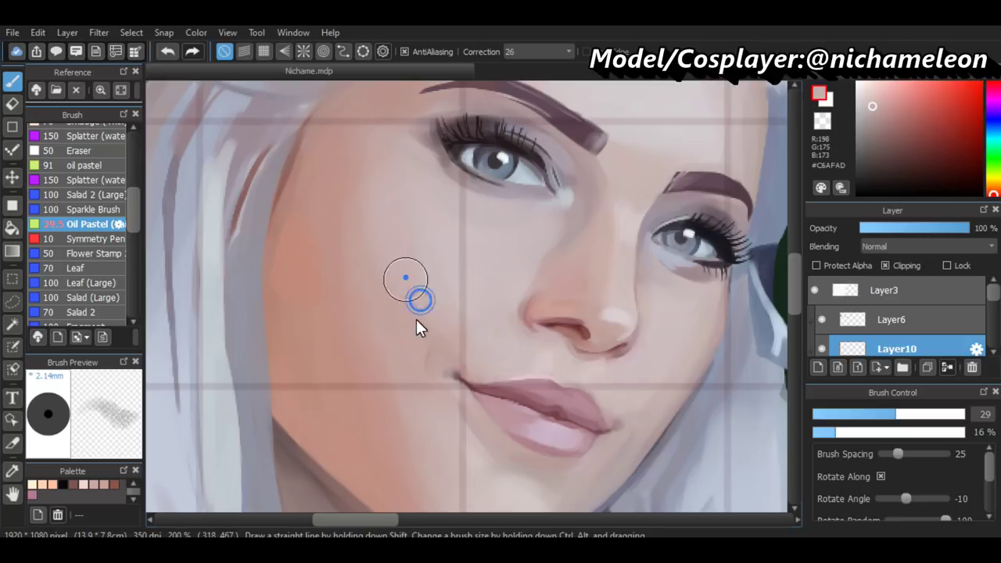
pyautogui.keyDown('alt'); pyautogui.click(432, 266); pyautogui.keyUp('alt')
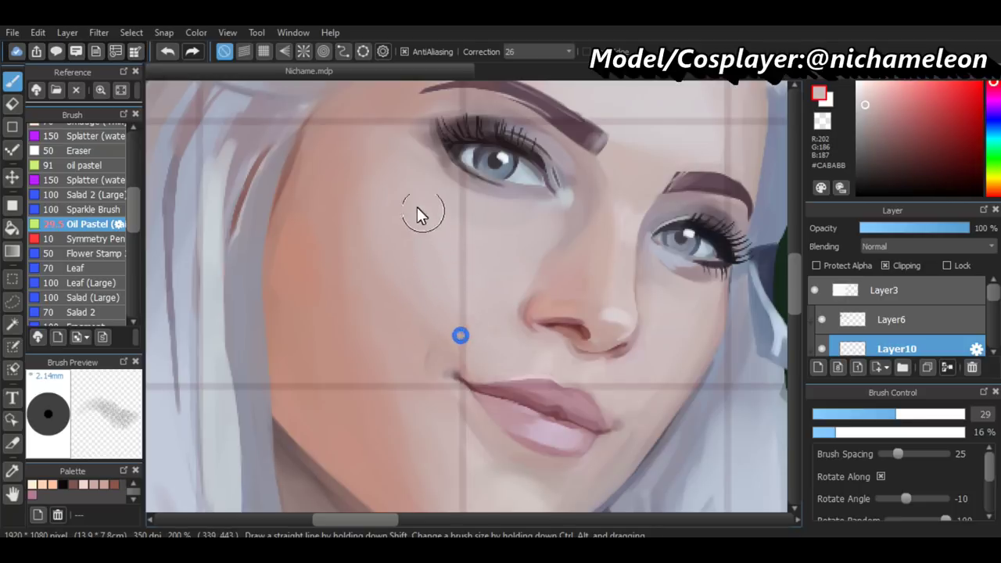
pyautogui.keyDown('alt'); pyautogui.click(406, 301); pyautogui.keyUp('alt')
pyautogui.click(451, 341)
pyautogui.click(425, 204)
pyautogui.keyDown('alt'); pyautogui.click(451, 271); pyautogui.keyUp('alt')
pyautogui.click(425, 230)
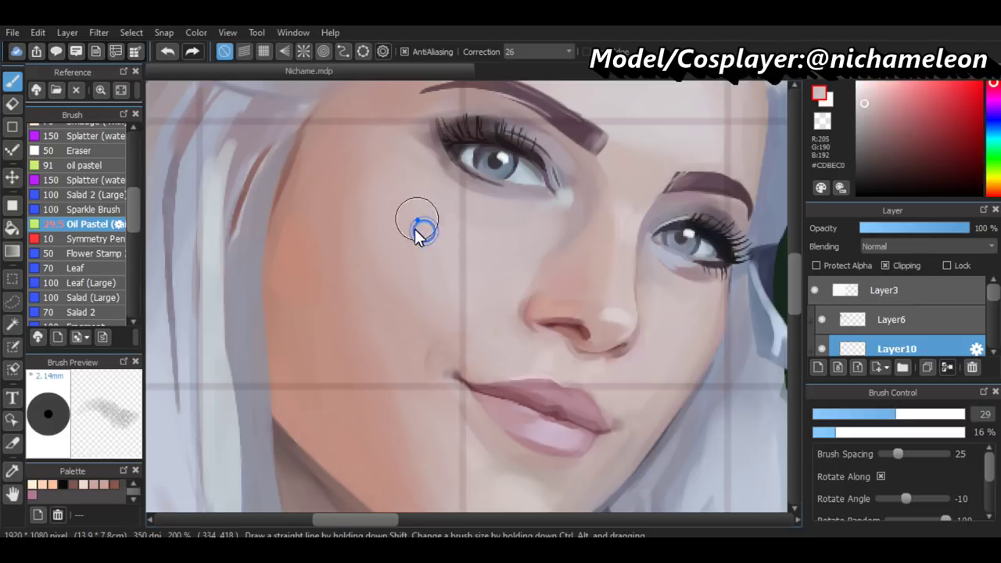
pyautogui.click(416, 219)
pyautogui.click(412, 198)
# Blend the upper cheek outward to the temple and hair edge with light skin tone #CBBCBE
pyautogui.keyDown('alt'); pyautogui.click(496, 257); pyautogui.keyUp('alt')
pyautogui.click(406, 211)
pyautogui.click(391, 230)
pyautogui.click(351, 175)
pyautogui.click(331, 180)
pyautogui.click(302, 227)
pyautogui.click(308, 172)
pyautogui.click(309, 201)
pyautogui.click(311, 249)
pyautogui.scroll(-3, 476, 442)
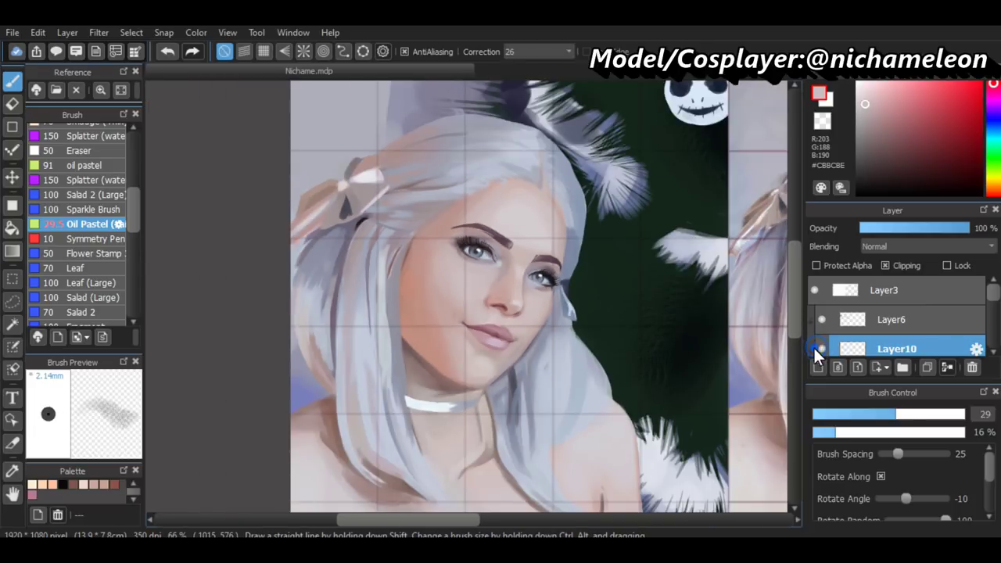
# Blend the transition into the warm cheek shadow with #C2A39F and #C48B7B
pyautogui.scroll(3, 749, 339)
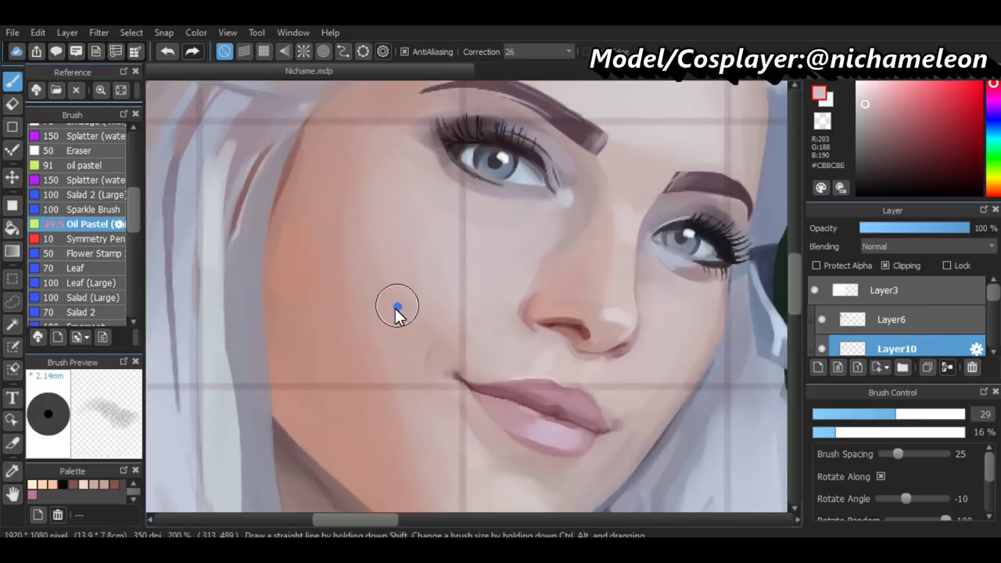
pyautogui.keyDown('alt'); pyautogui.click(395, 308); pyautogui.keyUp('alt')
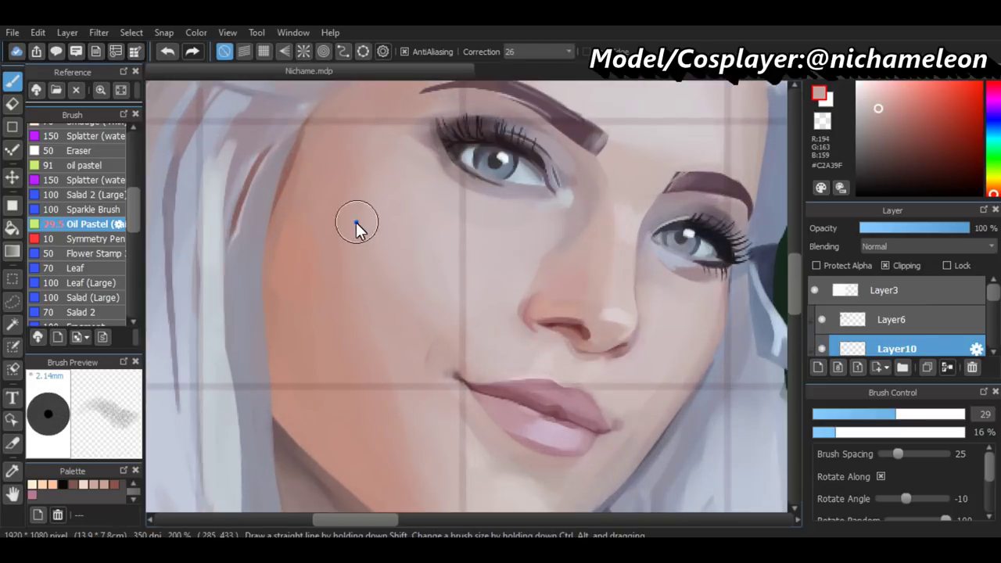
pyautogui.keyDown('alt'); pyautogui.click(328, 280); pyautogui.keyUp('alt')
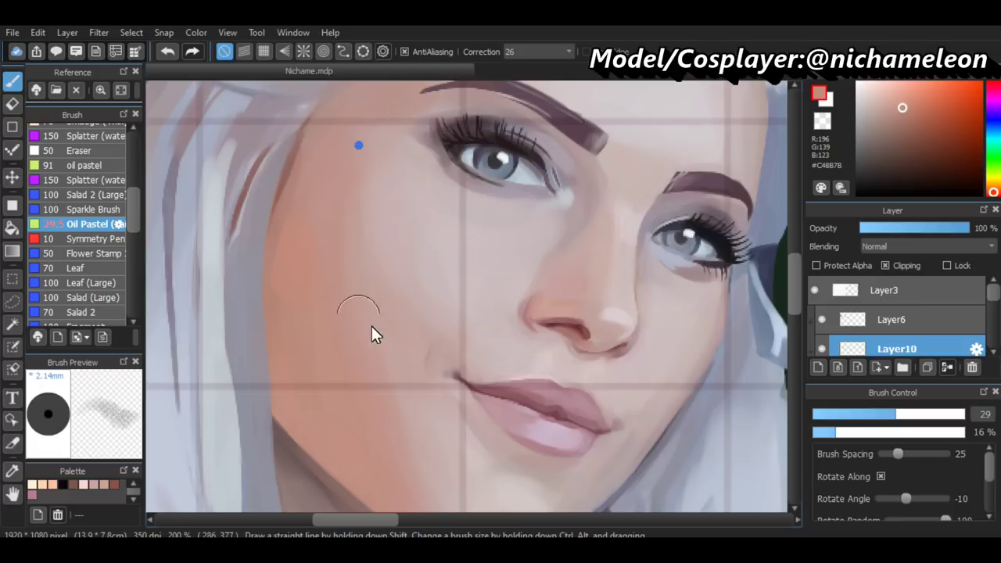
pyautogui.hotkey('ctrl', '-')
pyautogui.hotkey('ctrl', '-')
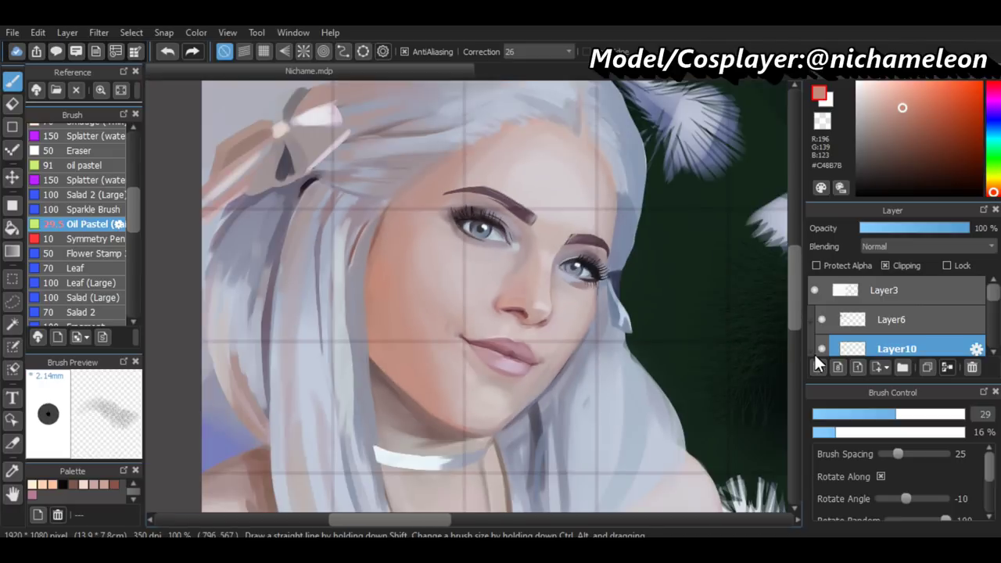
# Blend the temple and the forehead edge along the hairline with #B8928A, #C3ABAA, #B8948E and #BA9995
pyautogui.hotkey('ctrl', '+')
pyautogui.hotkey('ctrl', '+')
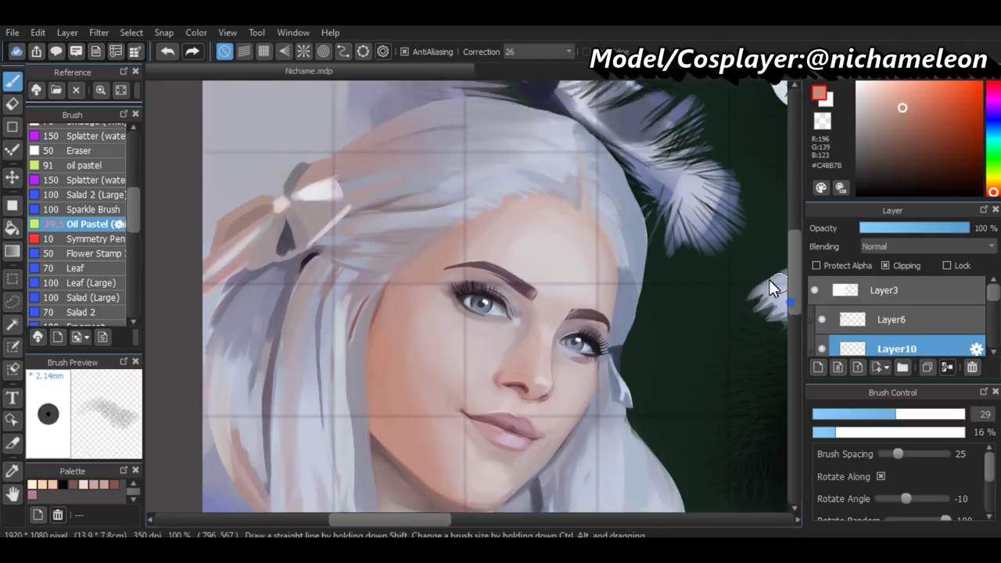
pyautogui.keyDown('alt'); pyautogui.click(391, 234); pyautogui.keyUp('alt')
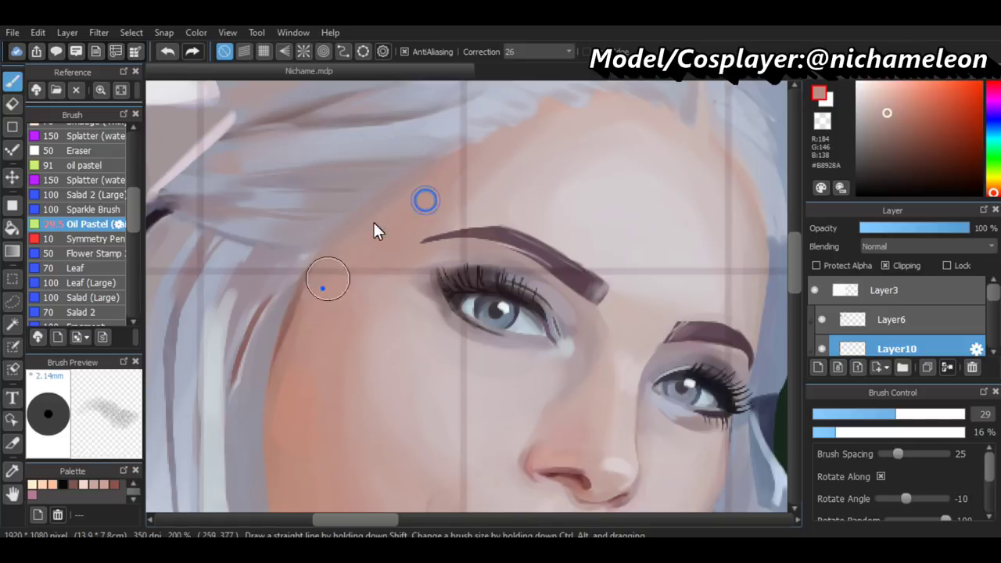
pyautogui.keyDown('alt'); pyautogui.click(496, 165); pyautogui.keyUp('alt')
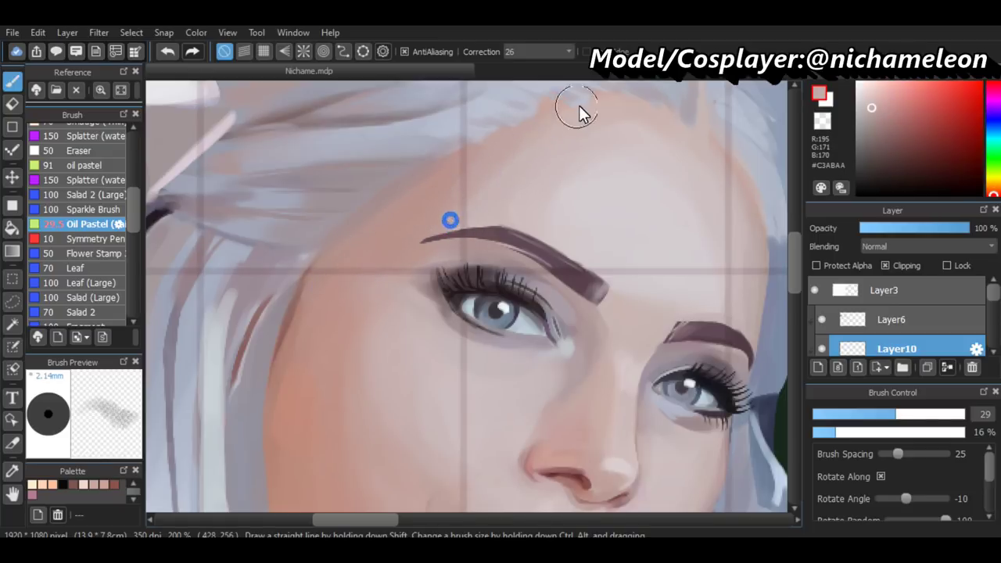
pyautogui.keyDown('alt'); pyautogui.click(461, 166); pyautogui.keyUp('alt')
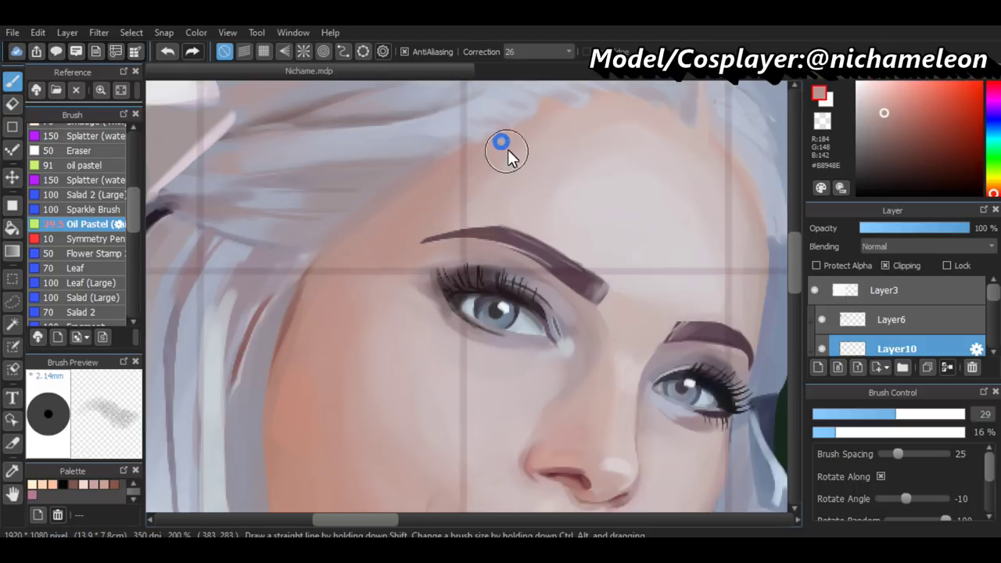
pyautogui.keyDown('alt'); pyautogui.click(464, 155); pyautogui.keyUp('alt')
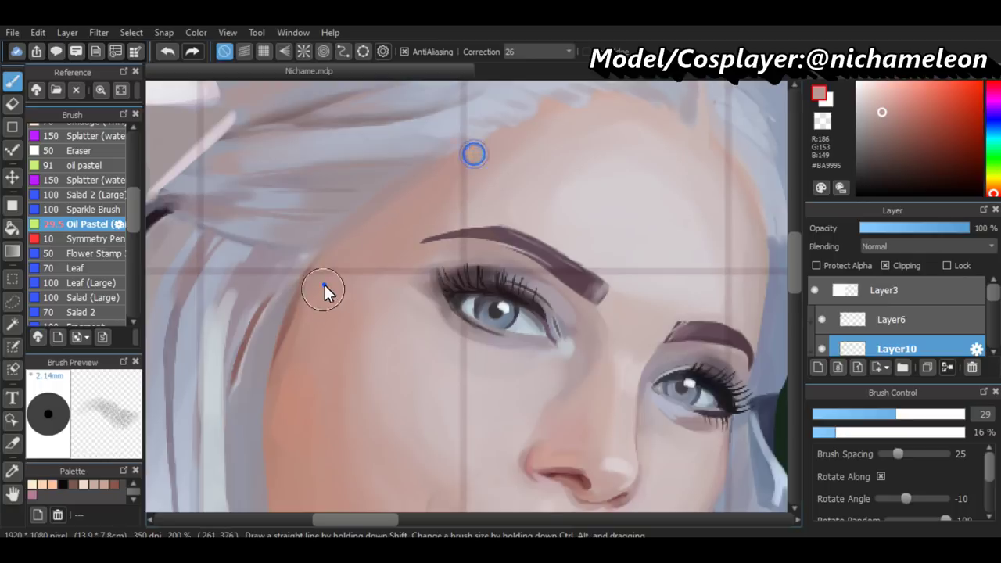
# Deepen the face edge beside the hair at the temple with brown #90645F at brush size 18.2
pyautogui.keyDown('alt'); pyautogui.click(284, 324); pyautogui.keyUp('alt')
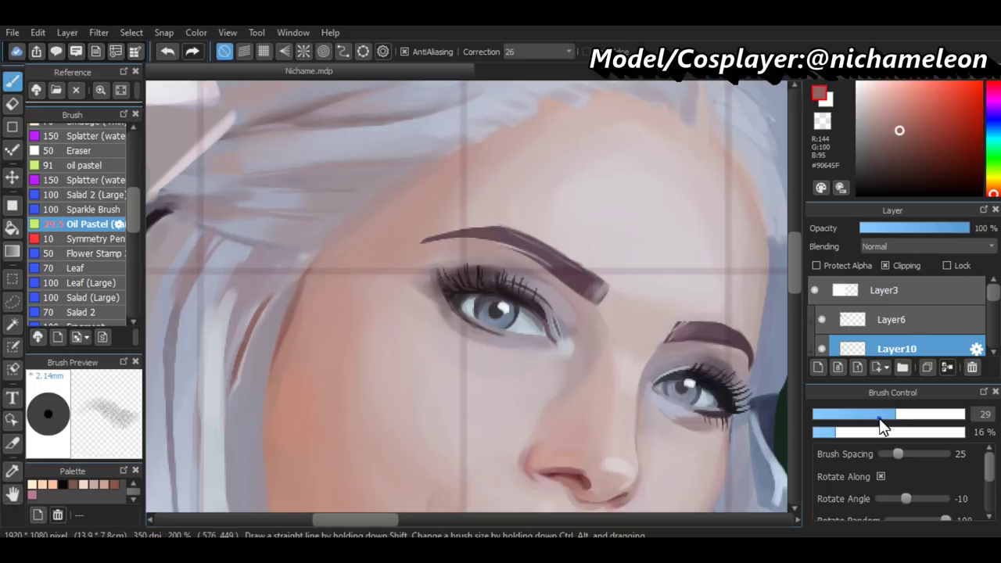
pyautogui.moveTo(876, 420); pyautogui.dragTo(869, 421)
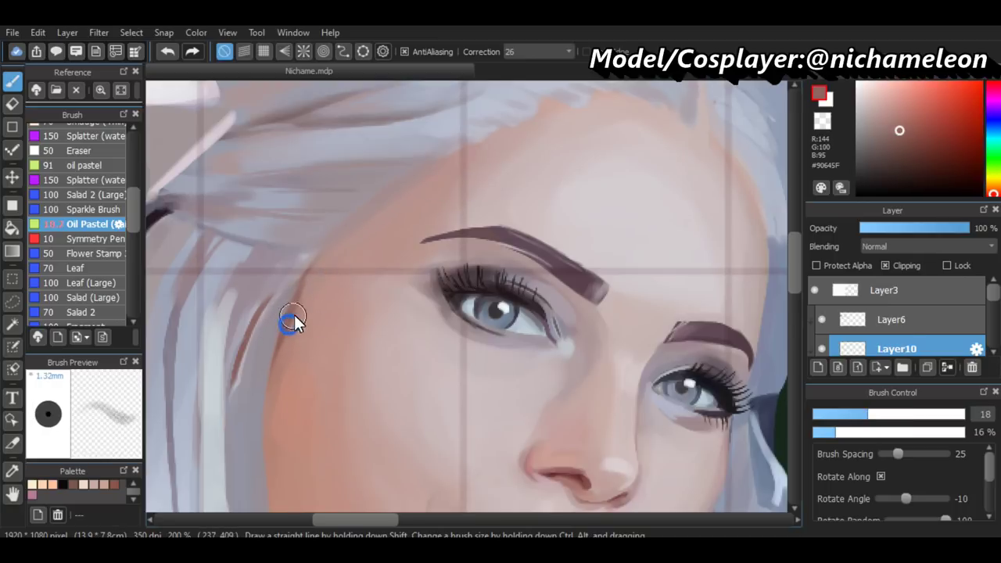
pyautogui.click(316, 266)
pyautogui.hotkey('ctrl', '-')
pyautogui.hotkey('ctrl', '-')
pyautogui.hotkey('ctrl', '-')
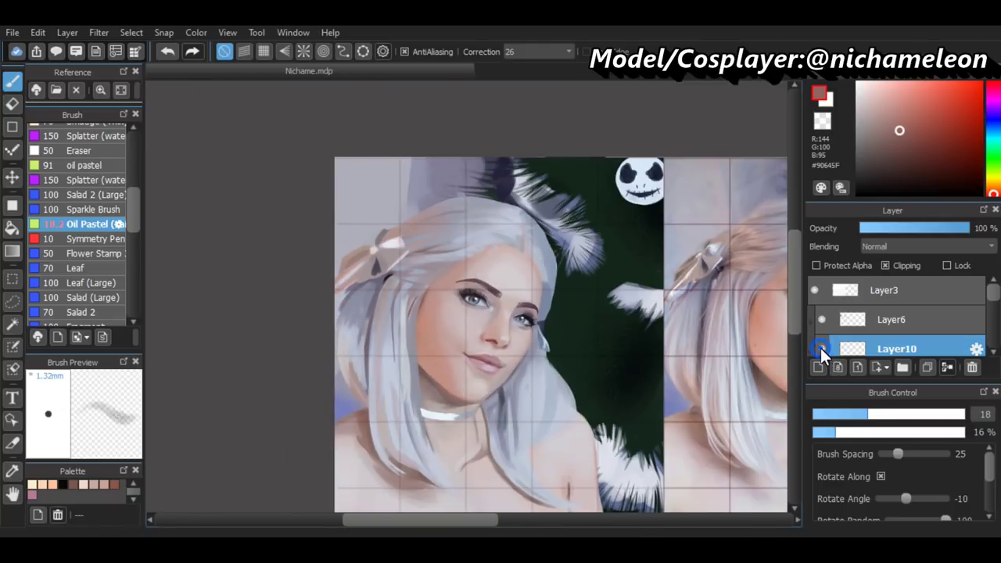
# Blend the lower cheek shading toward the chin with #BF9187, raising the brush size to 20.8
pyautogui.hotkey('ctrl', '+')
pyautogui.hotkey('ctrl', '+')
pyautogui.hotkey('ctrl', '+')
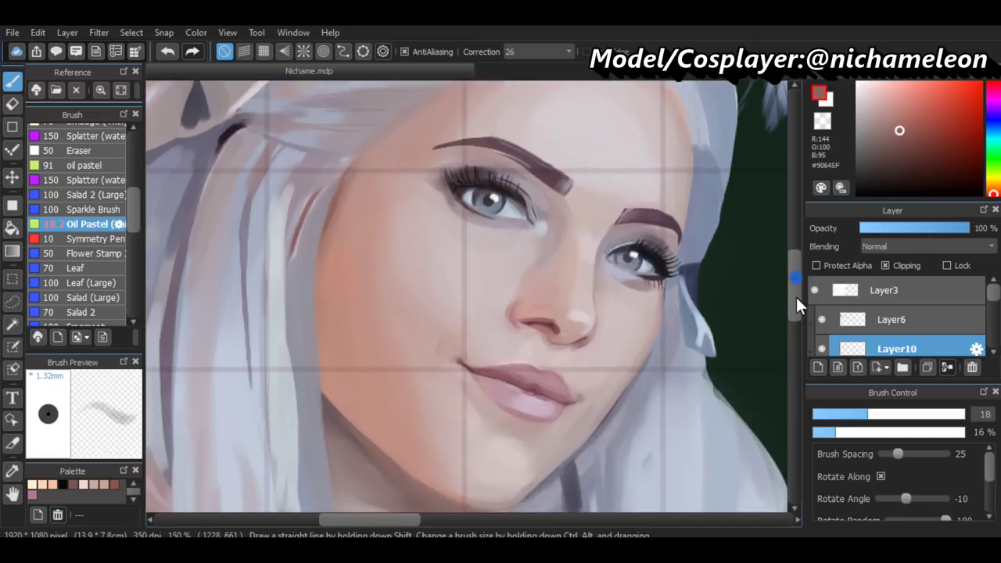
pyautogui.hotkey('ctrl', '+')
pyautogui.keyDown('alt'); pyautogui.click(393, 427); pyautogui.keyUp('alt')
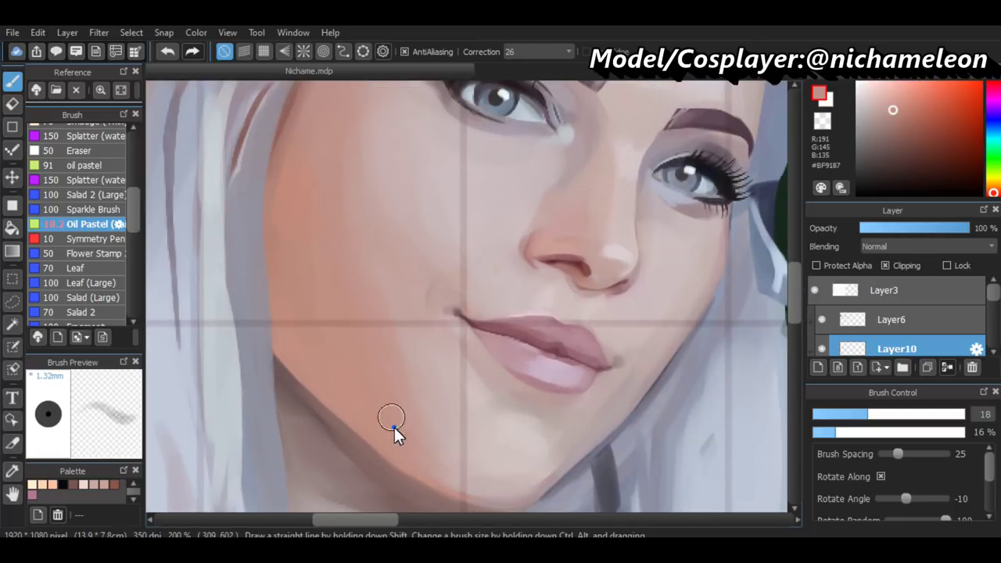
pyautogui.moveTo(402, 403); pyautogui.dragTo(459, 450)
pyautogui.click(876, 413)
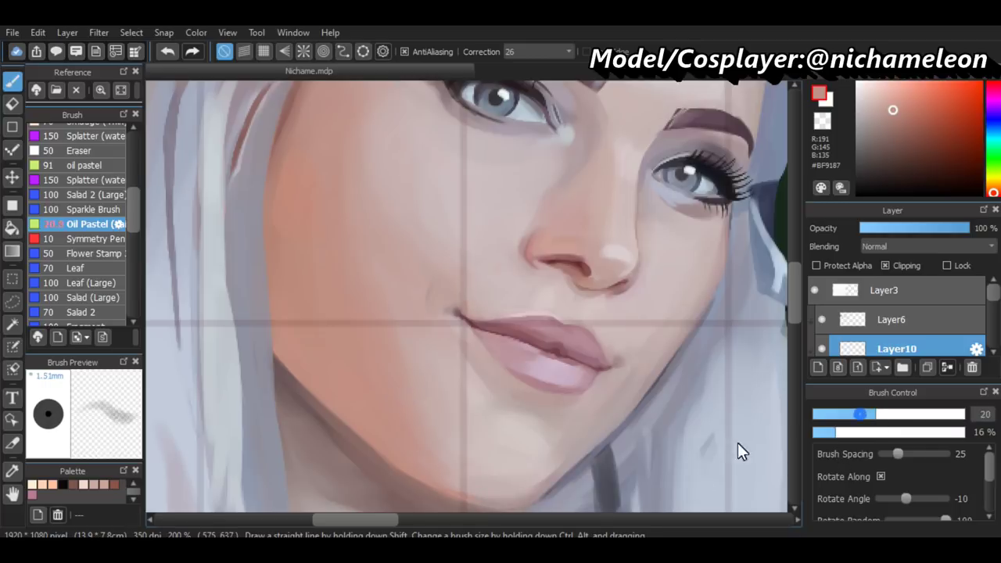
pyautogui.moveTo(422, 462); pyautogui.dragTo(503, 465)
# Lighten the skin between the jaw shadow and the chin with #C2AEAD and #D3C7C5
pyautogui.keyDown('alt'); pyautogui.click(432, 456); pyautogui.keyUp('alt')
pyautogui.moveTo(444, 481)
pyautogui.mouseDown()
pyautogui.moveTo(415, 443)
pyautogui.moveTo(450, 463)
pyautogui.mouseUp()
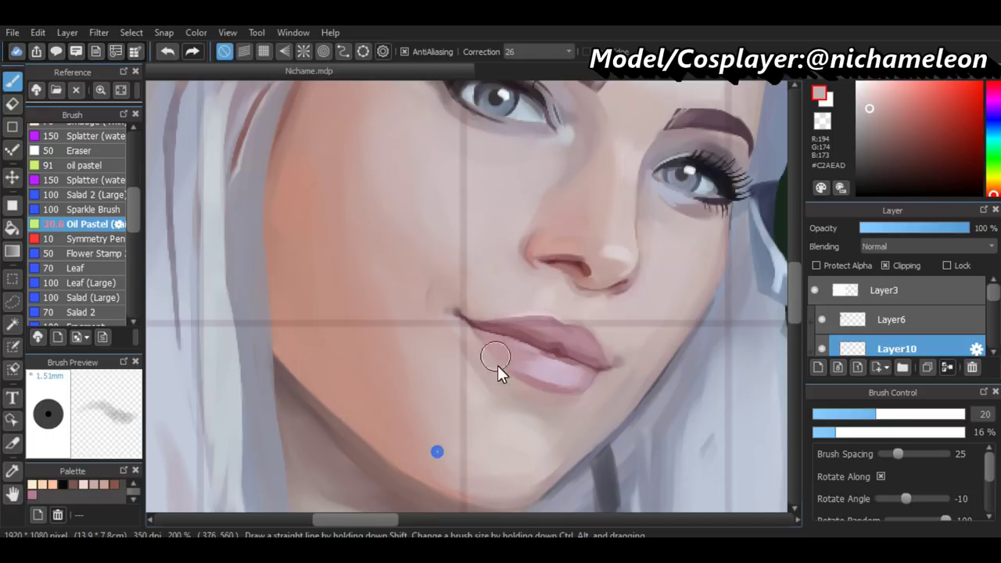
pyautogui.keyDown('alt'); pyautogui.click(492, 429); pyautogui.keyUp('alt')
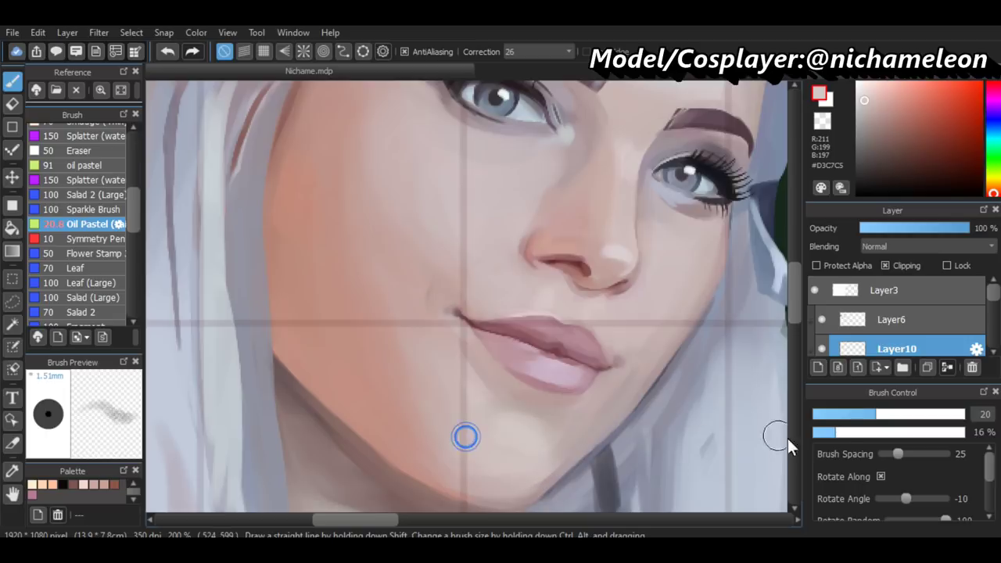
# Blend the chin and its lower edge with a sampled skin tone at brush size 21.9 and 31% opacity
pyautogui.click(869, 432)
pyautogui.click(879, 415)
pyautogui.click(833, 432)
pyautogui.click(858, 433)
pyautogui.keyDown('alt'); pyautogui.click(466, 461); pyautogui.keyUp('alt')
pyautogui.click(550, 462)
pyautogui.click(499, 482)
pyautogui.click(563, 455)
pyautogui.moveTo(556, 461)
pyautogui.mouseDown()
pyautogui.moveTo(525, 490)
pyautogui.moveTo(494, 484)
pyautogui.mouseUp()
pyautogui.click(548, 454)
pyautogui.click(438, 411)
pyautogui.click(495, 478)
pyautogui.click(560, 447)
# Shade the skin below the mouth corner and under the lower lip with #B6A6A4 at brush size 19.4
pyautogui.keyDown('alt'); pyautogui.click(505, 405); pyautogui.keyUp('alt')
pyautogui.click(876, 417)
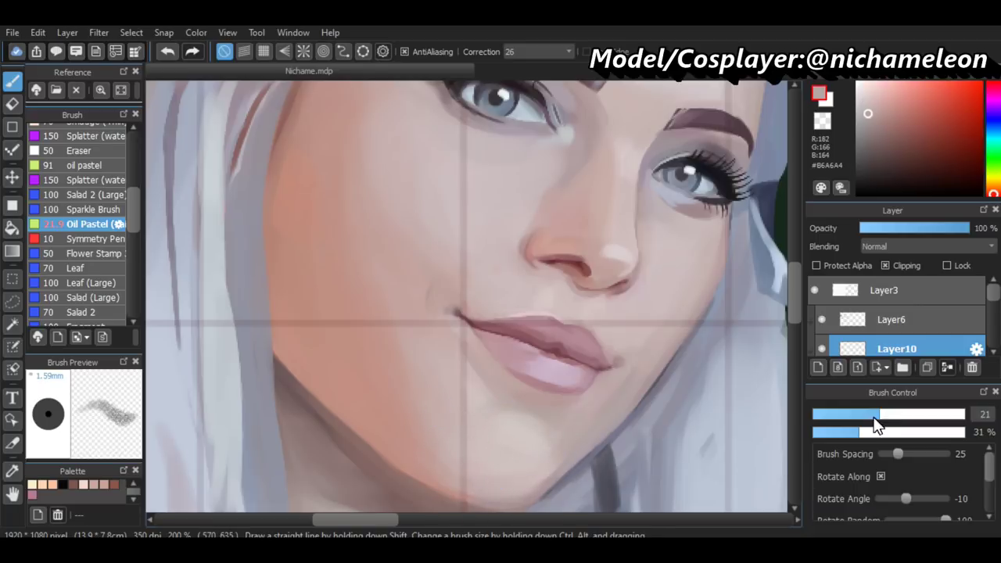
pyautogui.click(462, 404)
pyautogui.click(467, 391)
pyautogui.click(464, 365)
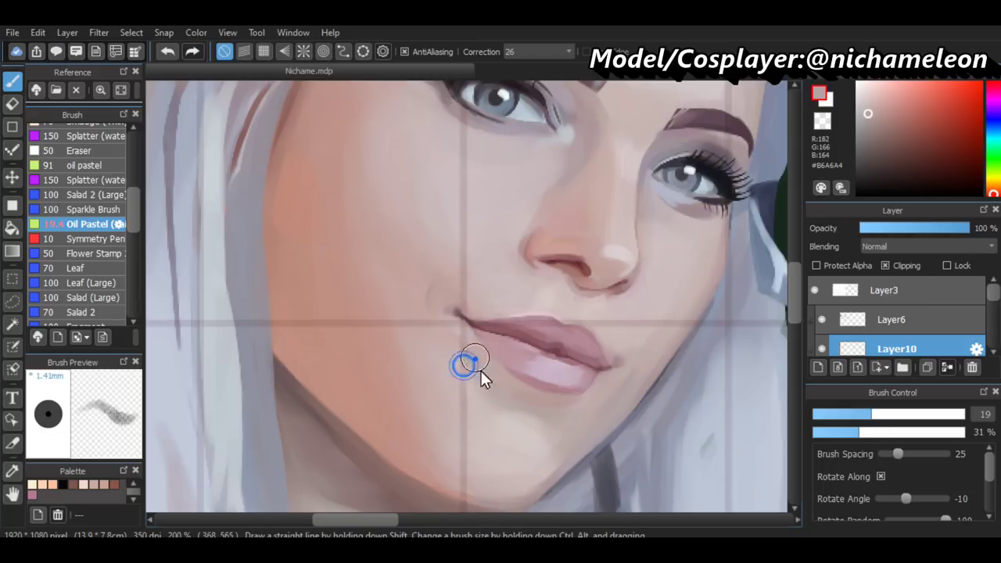
pyautogui.click(593, 406)
pyautogui.click(514, 395)
# Blend the shadow beneath the far mouth corner and lower lip with greyish skin tone #B3A4A4
pyautogui.keyDown('alt'); pyautogui.click(610, 396); pyautogui.keyUp('alt')
pyautogui.click(609, 384)
pyautogui.click(562, 432)
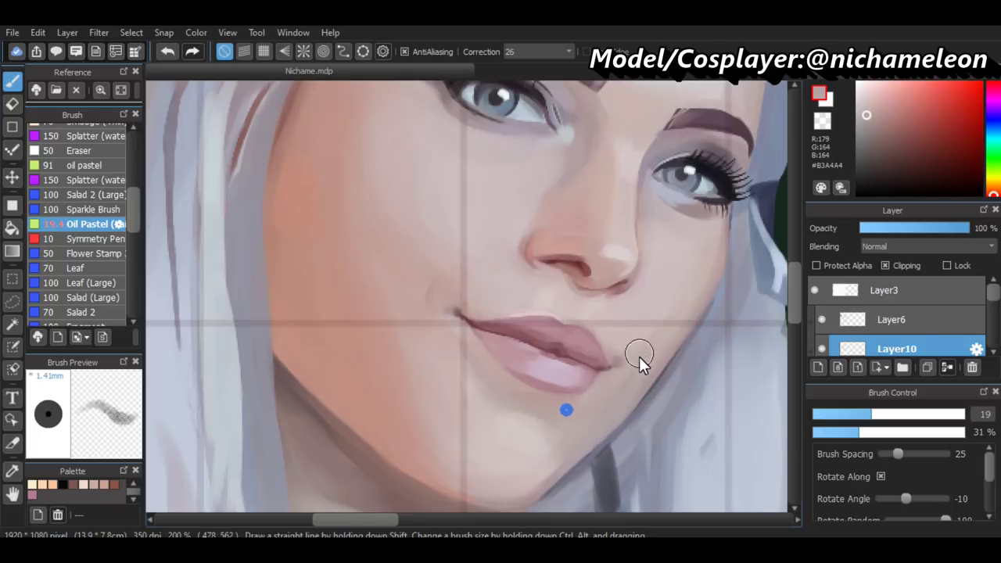
# Shade the skin between the far mouth corner and the jaw edge with the greyish tone #AD999B
pyautogui.click(578, 427)
pyautogui.click(678, 329)
pyautogui.click(660, 356)
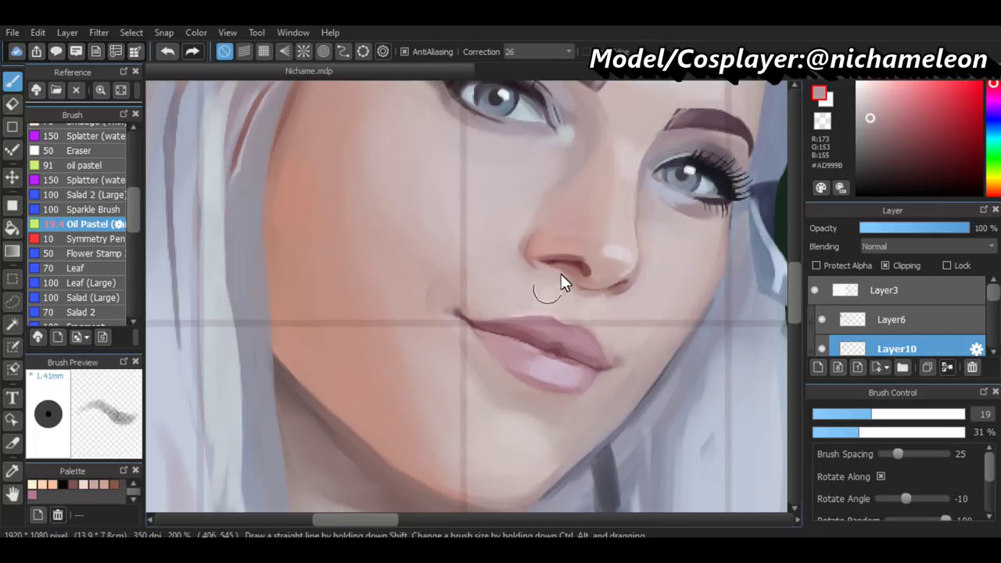
# Blend the cheek beside the nose and below the outer eye with #CAB9BA at brush size 29.5
pyautogui.scroll(3, 792, 305)
pyautogui.click(482, 329)
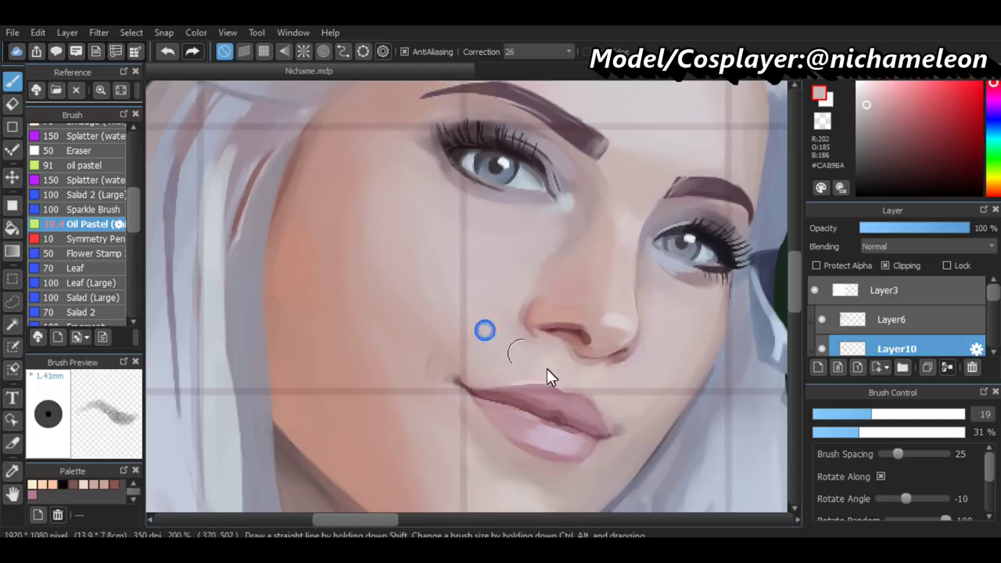
pyautogui.click(896, 414)
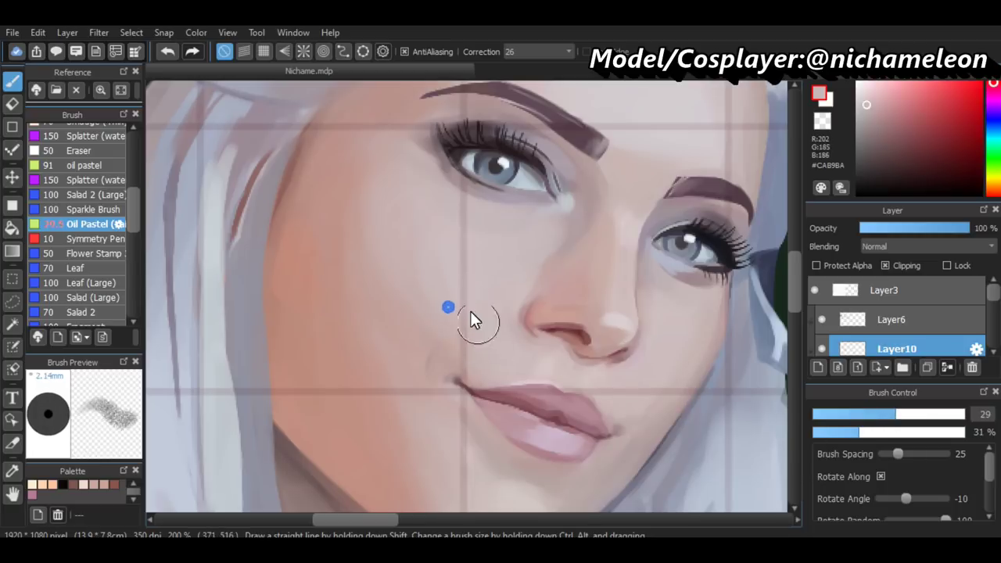
pyautogui.click(418, 198)
pyautogui.click(402, 203)
pyautogui.click(376, 156)
pyautogui.click(402, 163)
# Smooth the outer cheek and temple at brush size 67.7 with #CAB9BA and the warm tone #BF9084
pyautogui.moveTo(884, 414); pyautogui.dragTo(932, 415)
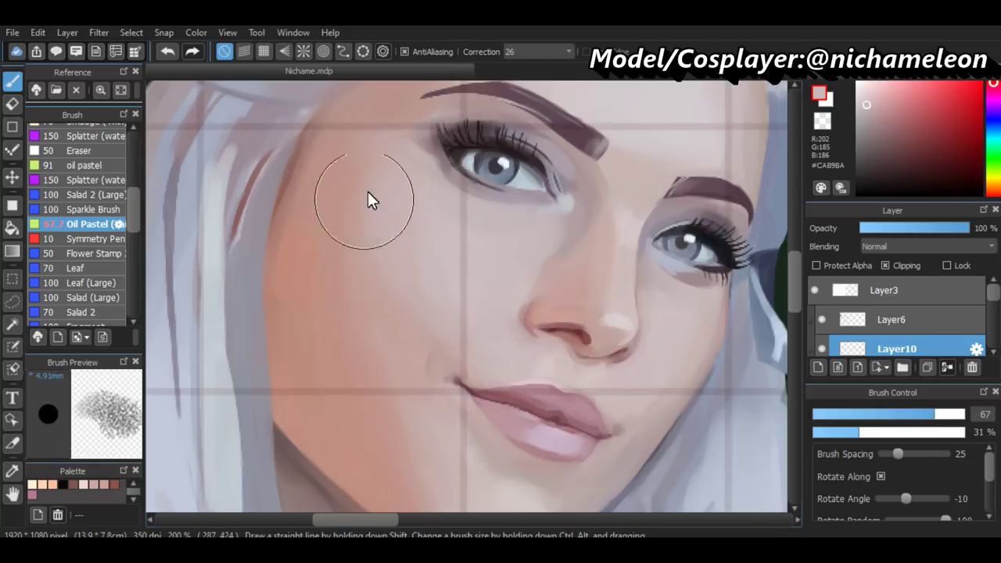
pyautogui.click(327, 313)
pyautogui.click(353, 166)
pyautogui.click(398, 109)
pyautogui.click(354, 139)
pyautogui.moveTo(362, 281)
pyautogui.mouseDown()
pyautogui.moveTo(416, 461)
pyautogui.moveTo(447, 440)
pyautogui.moveTo(368, 407)
pyautogui.moveTo(394, 465)
pyautogui.mouseUp()
# Flip the canvas view horizontally to check the whole portrait and the facial shading
pyautogui.hotkey('ctrl', '-')
pyautogui.hotkey('ctrl', '-')
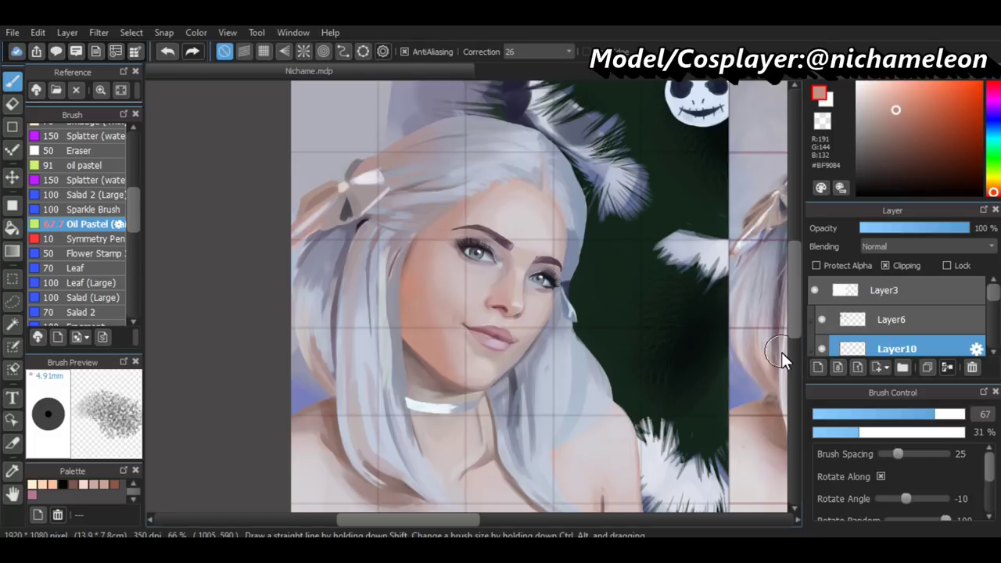
pyautogui.press('h')
pyautogui.hotkey('ctrl', '+')
pyautogui.hotkey('ctrl', '+')
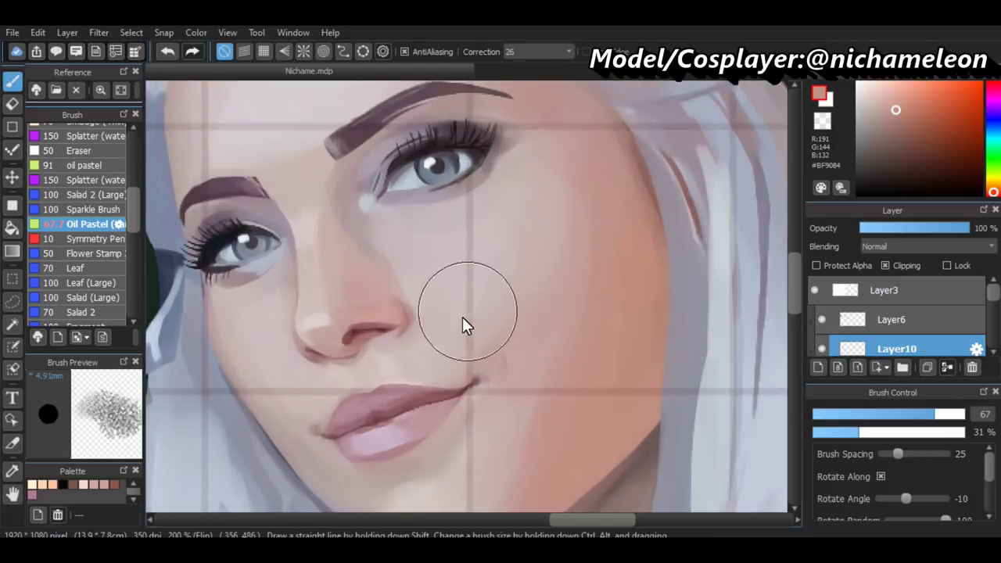
pyautogui.moveTo(569, 519); pyautogui.dragTo(534, 520)
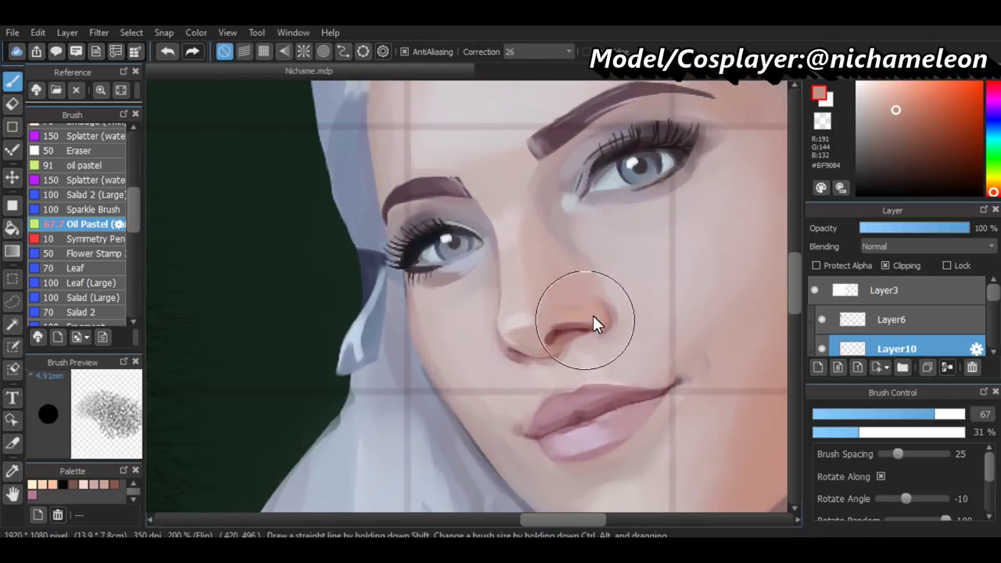
# Blend the bridge and side of the nose with #CDBABA, #C5A5A0 and #C59F9C at brush size 19.1
pyautogui.hotkey('ctrl', '+')
pyautogui.scroll(2, 795, 289)
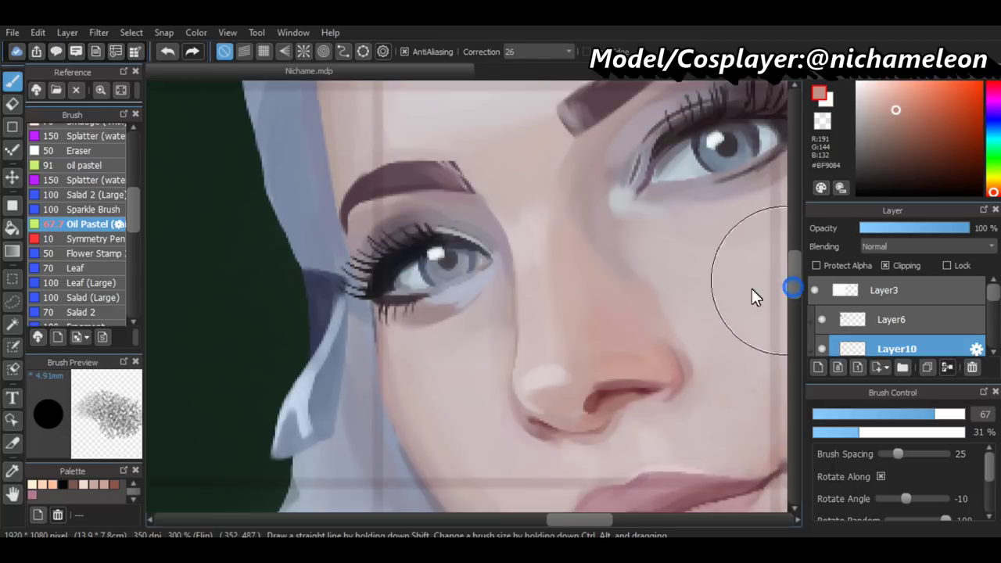
pyautogui.keyDown('alt'); pyautogui.click(548, 301); pyautogui.keyUp('alt')
pyautogui.click(862, 420)
pyautogui.click(868, 415)
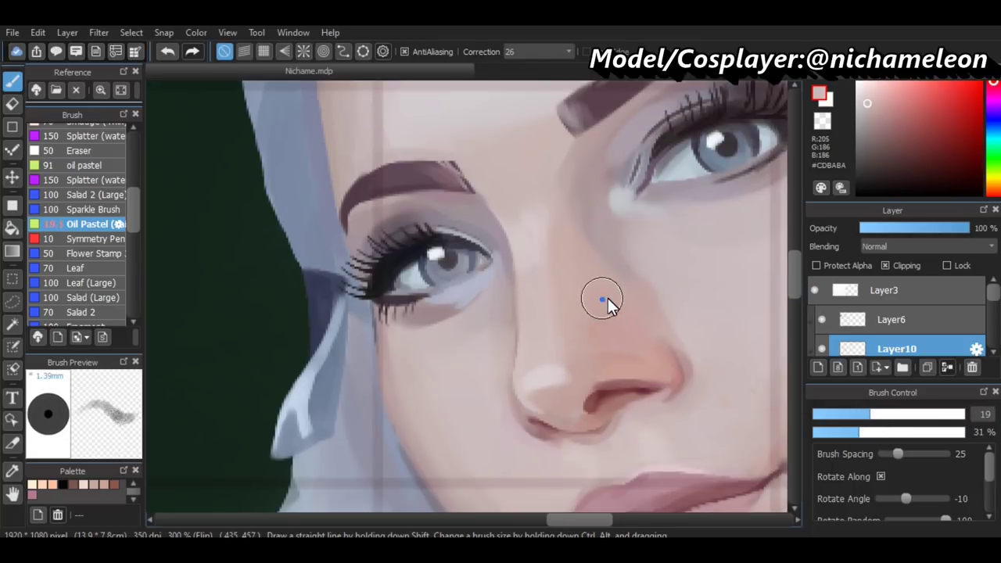
pyautogui.keyDown('alt'); pyautogui.click(592, 311); pyautogui.keyUp('alt')
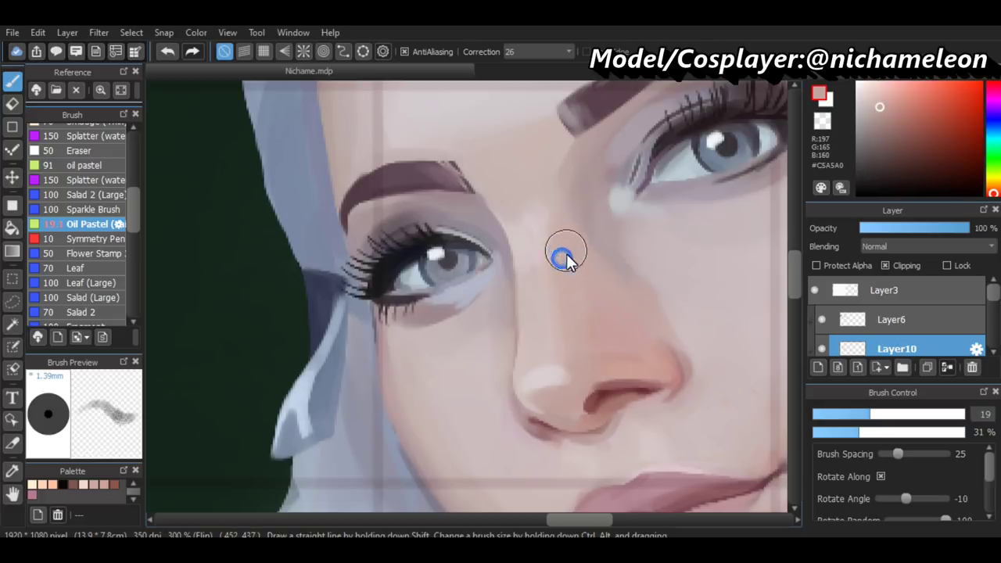
pyautogui.keyDown('alt'); pyautogui.click(584, 318); pyautogui.keyUp('alt')
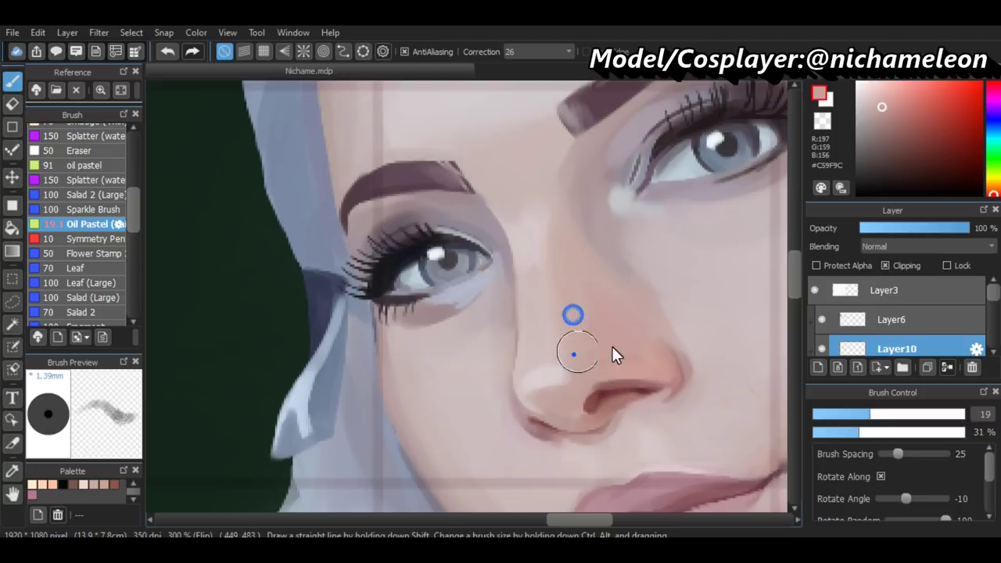
# Soften the shadow between the nose bridge and the near eye's inner corner with #B29FA2
pyautogui.scroll(-4, 612, 346)
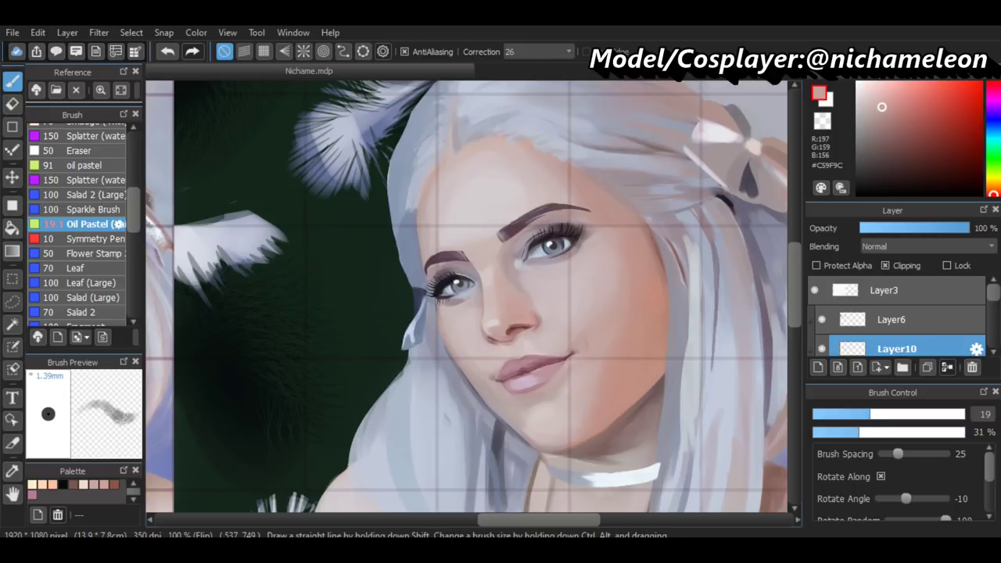
pyautogui.moveTo(478, 520); pyautogui.dragTo(521, 521)
pyautogui.scroll(5, 496, 464)
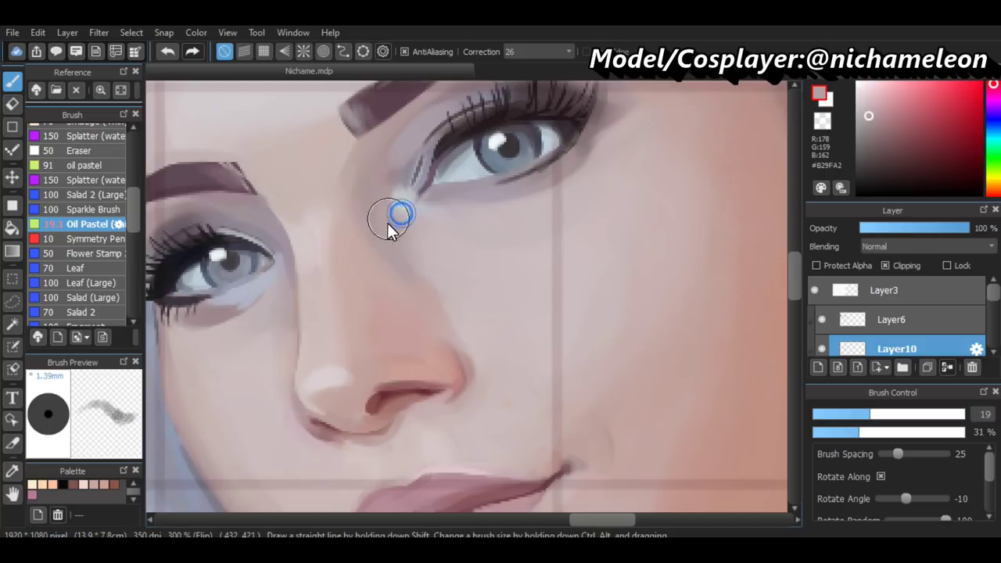
pyautogui.moveTo(388, 198); pyautogui.dragTo(400, 212)
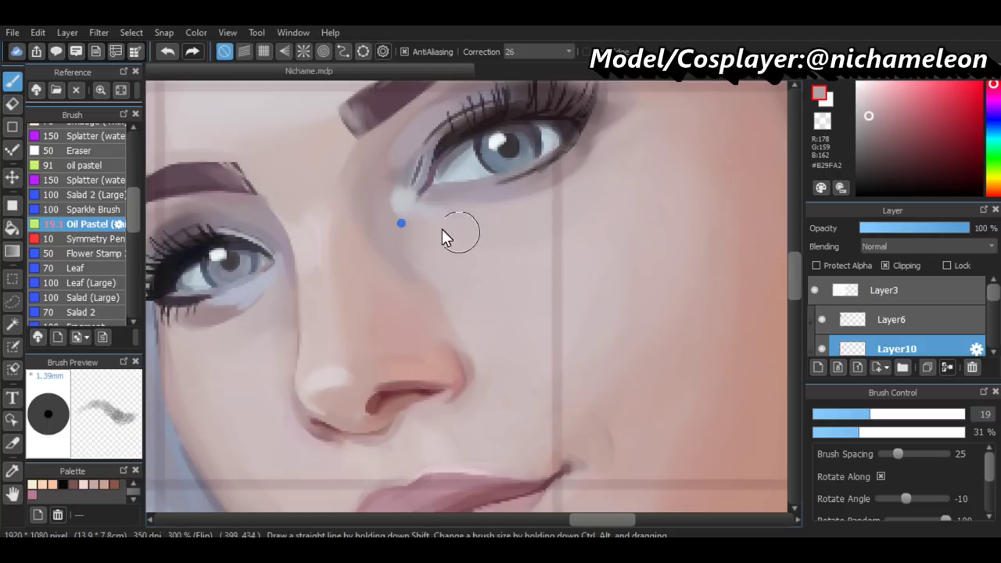
pyautogui.scroll(-5, 538, 263)
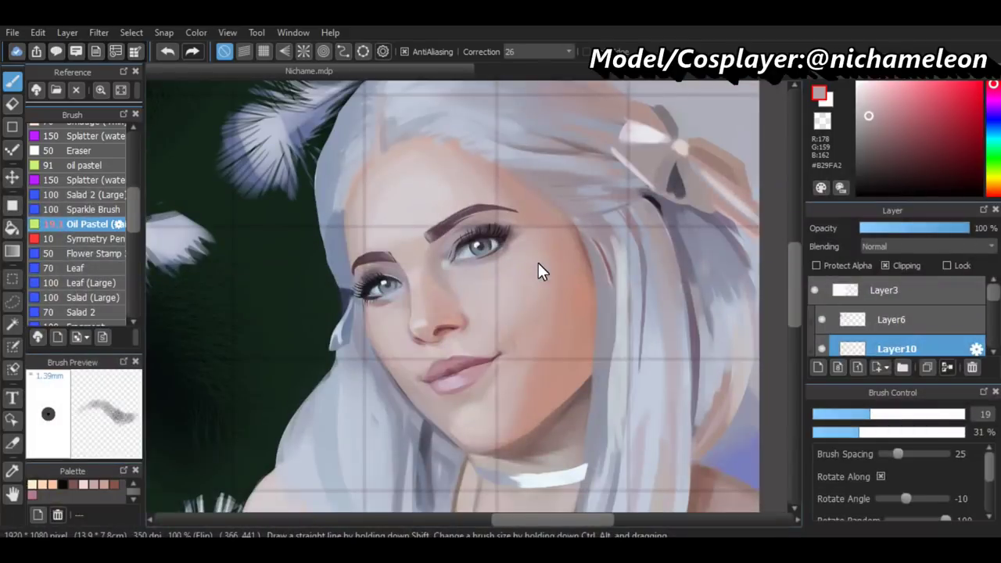
# Blend the side of the nose into the cheek with #C1A5A2, and with #C6ABA6 at brush size 13.6
pyautogui.scroll(5, 538, 263)
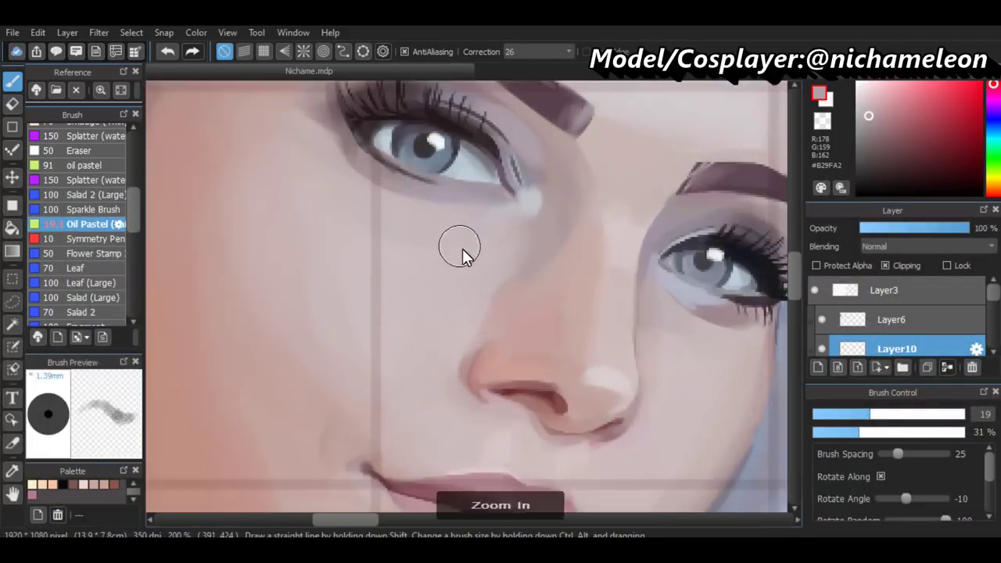
pyautogui.keyDown('alt'); pyautogui.click(540, 270); pyautogui.keyUp('alt')
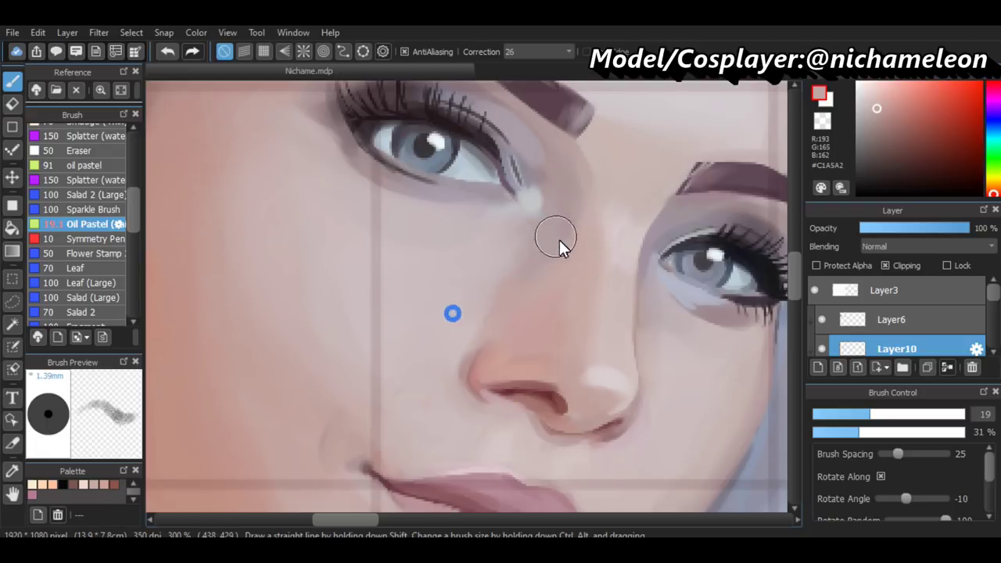
pyautogui.scroll(-2, 548, 258)
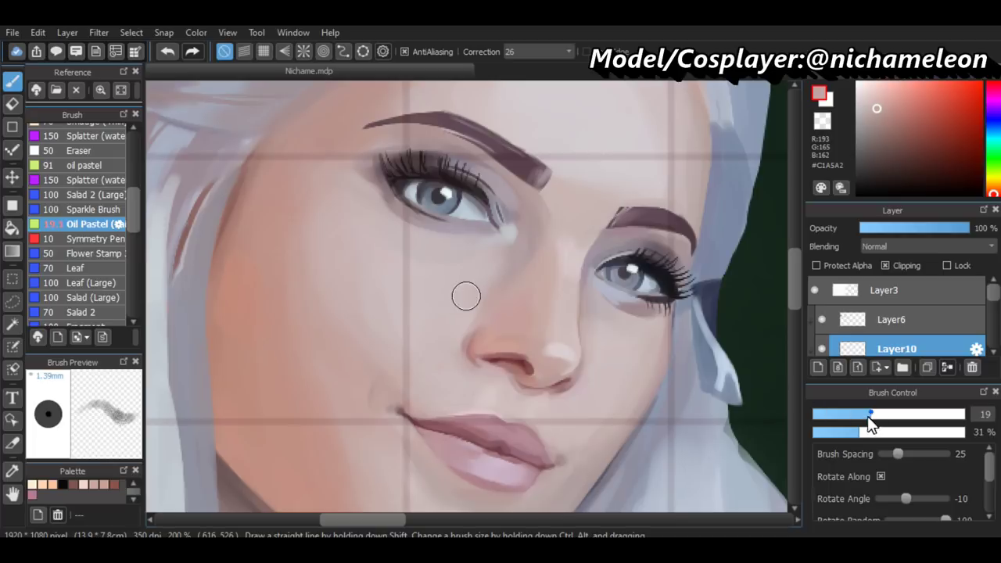
pyautogui.moveTo(869, 416); pyautogui.dragTo(852, 416)
pyautogui.scroll(2, 644, 286)
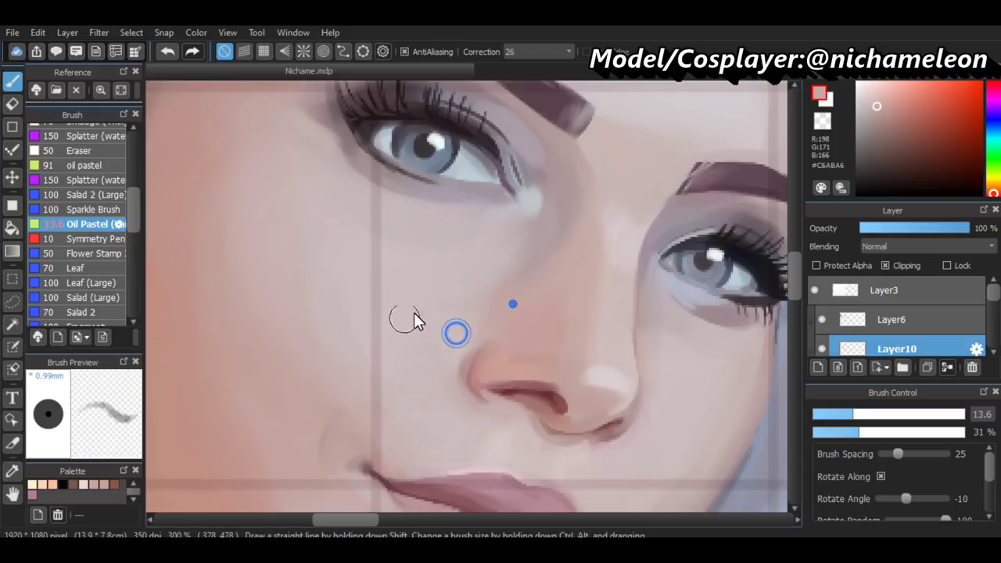
# Mirror the full portrait view and toggle Layer10's visibility to compare the skin blending
pyautogui.hotkey('ctrl', '-')
pyautogui.hotkey('ctrl', '-')
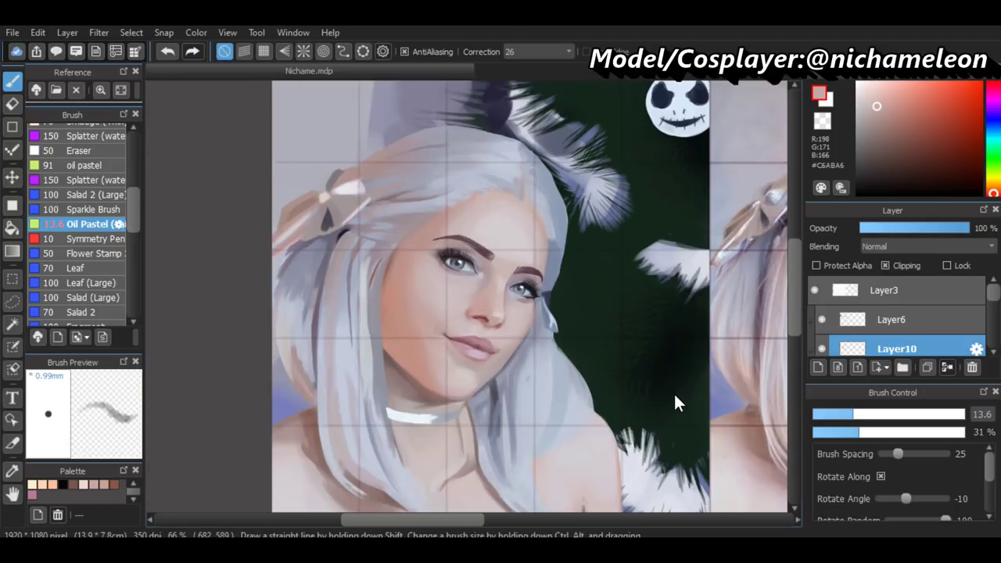
pyautogui.press('h')
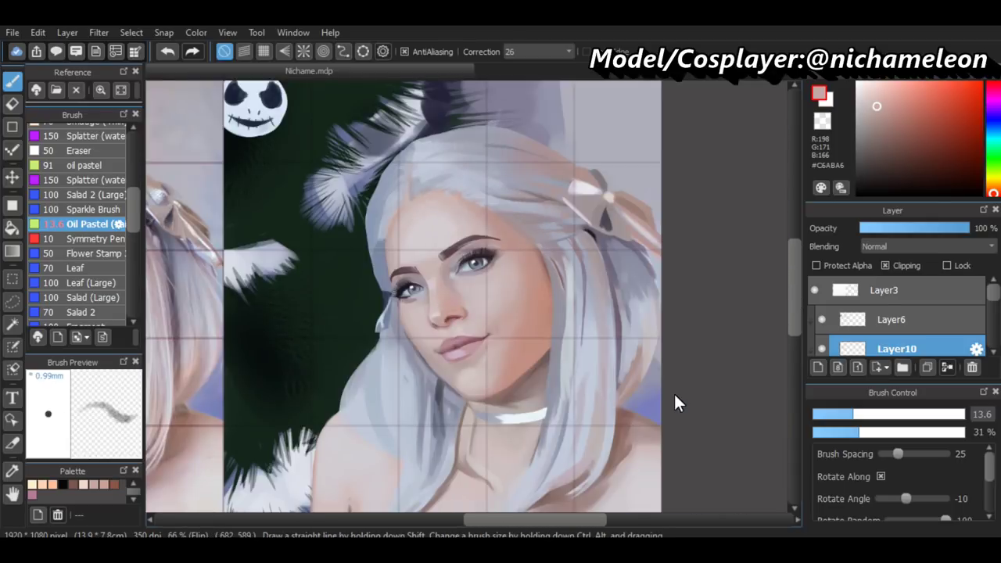
pyautogui.click(821, 349)
# Blend the cheek above the nostril with #CBB9BB and touch up the near eye's inner corner with #C2C5C6
pyautogui.hotkey('ctrl', '+')
pyautogui.hotkey('ctrl', '+')
pyautogui.hotkey('ctrl', '+')
pyautogui.hotkey('ctrl', '+')
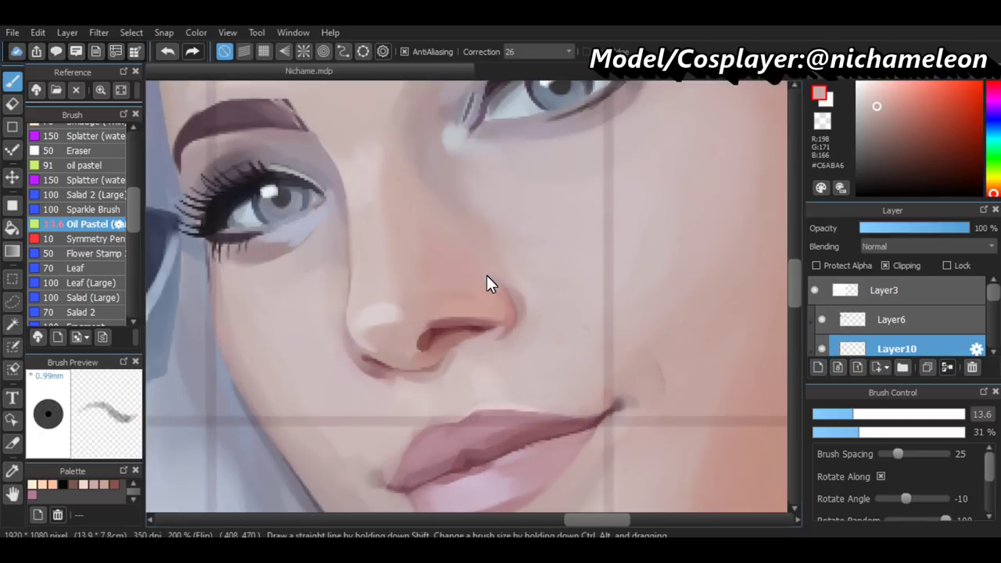
pyautogui.keyDown('alt'); pyautogui.click(494, 260); pyautogui.keyUp('alt')
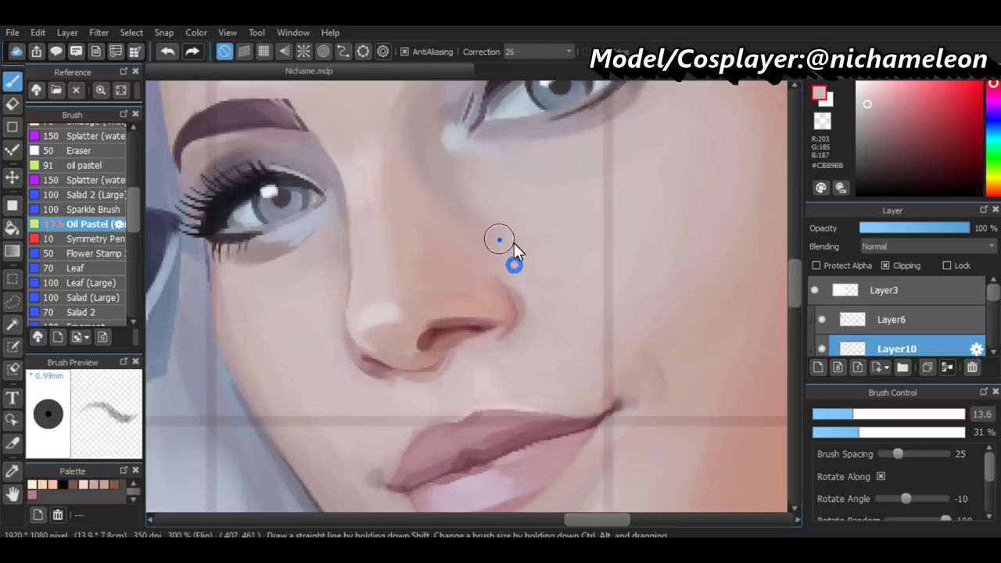
pyautogui.keyDown('alt'); pyautogui.click(464, 143); pyautogui.keyUp('alt')
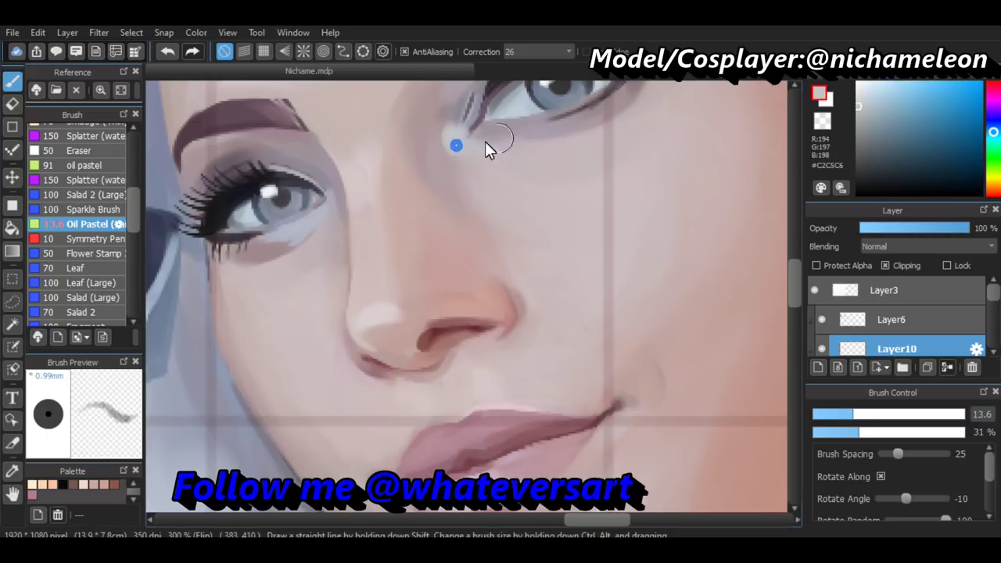
# Shade the skin beneath the near eye's outer corner with the greyish tone #A08C8F
pyautogui.hotkey('ctrl', '-')
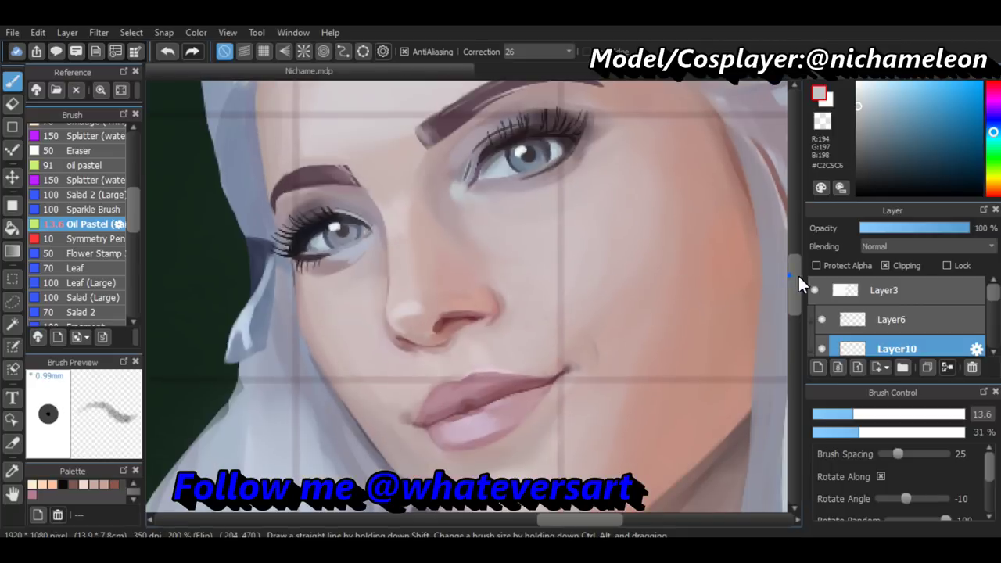
pyautogui.moveTo(799, 276); pyautogui.dragTo(794, 268)
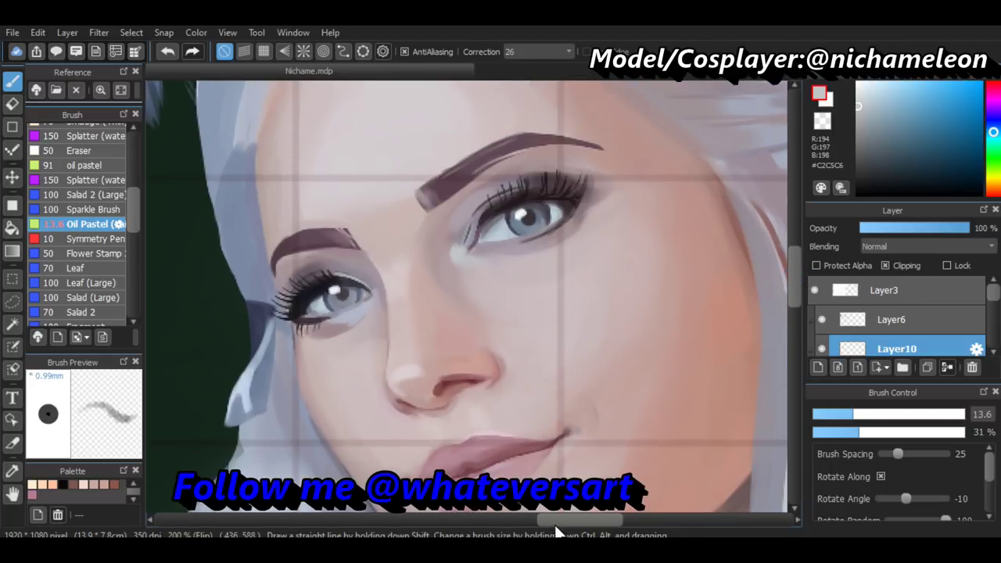
pyautogui.hotkey('ctrl', '+')
pyautogui.hotkey('ctrl', '-')
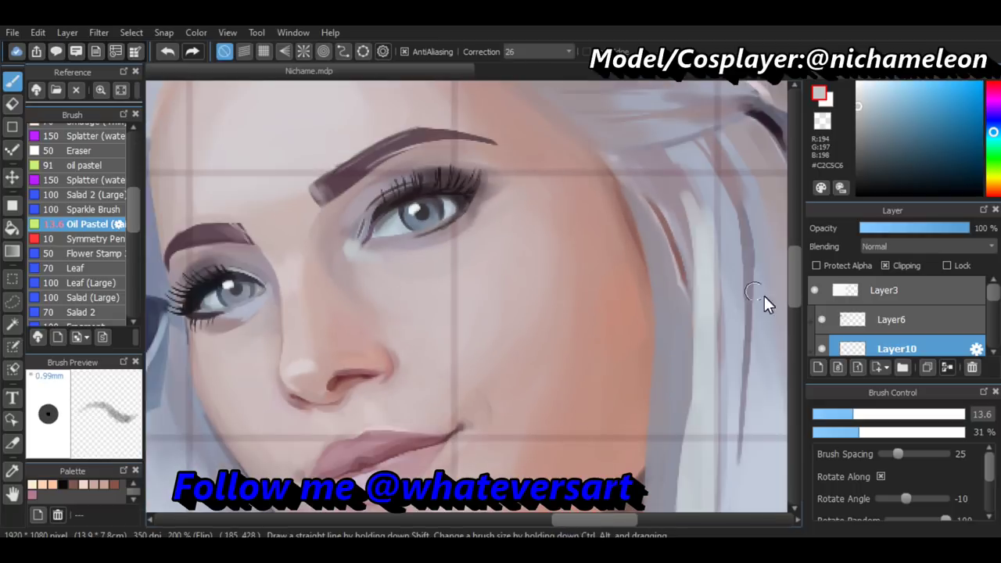
pyautogui.moveTo(815, 298); pyautogui.dragTo(790, 264)
pyautogui.hotkey('ctrl', '+')
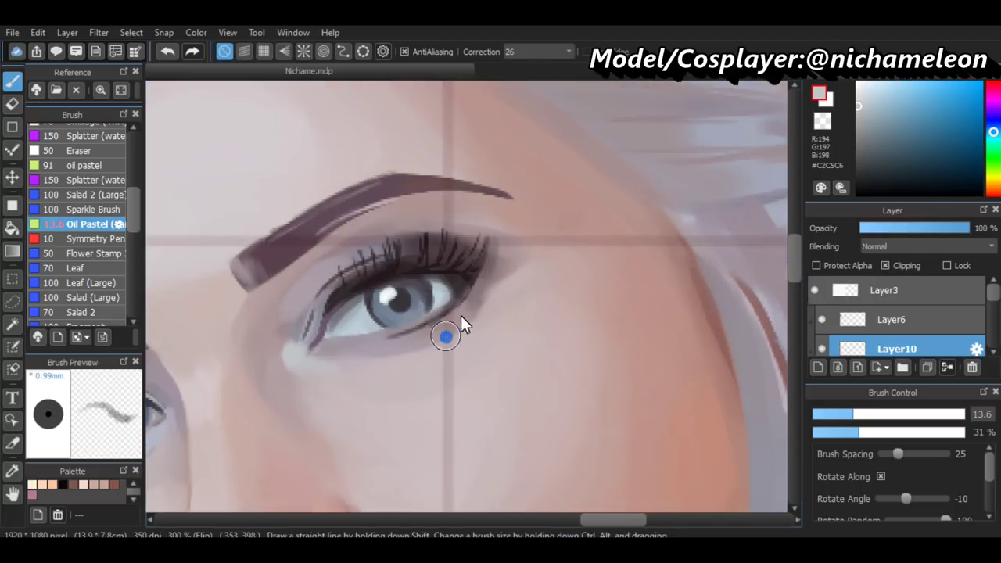
pyautogui.keyDown('alt'); pyautogui.click(485, 289); pyautogui.keyUp('alt')
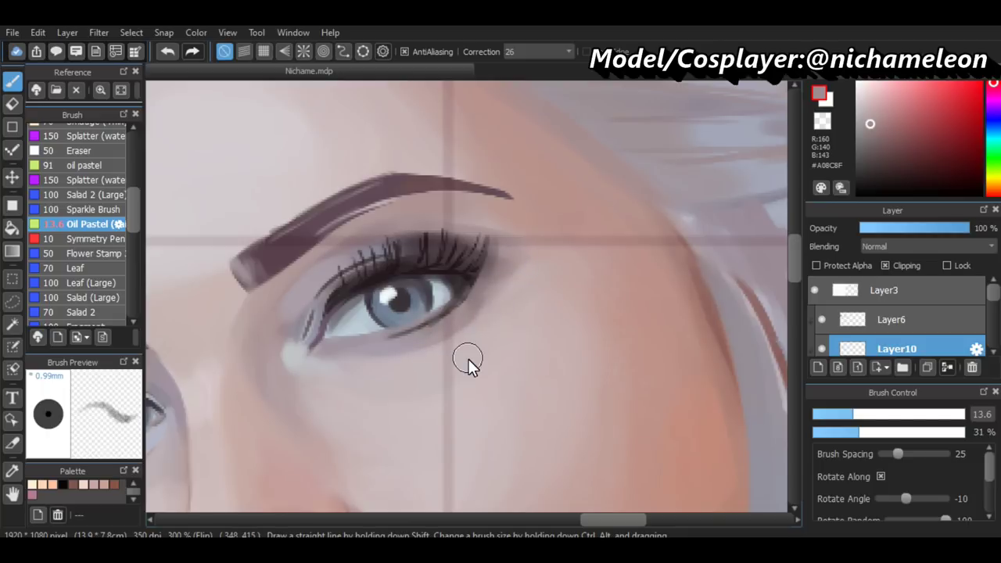
# Shade the near eye's upper lid and outer corner around the lashes with #867377 and #9D898B
pyautogui.keyDown('alt'); pyautogui.click(488, 268); pyautogui.keyUp('alt')
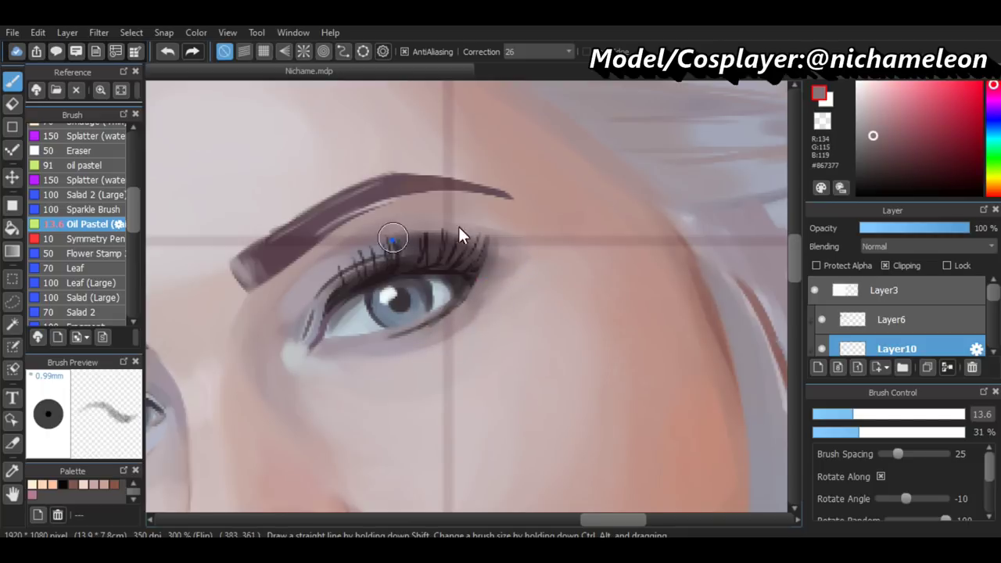
pyautogui.keyDown('alt'); pyautogui.click(384, 230); pyautogui.keyUp('alt')
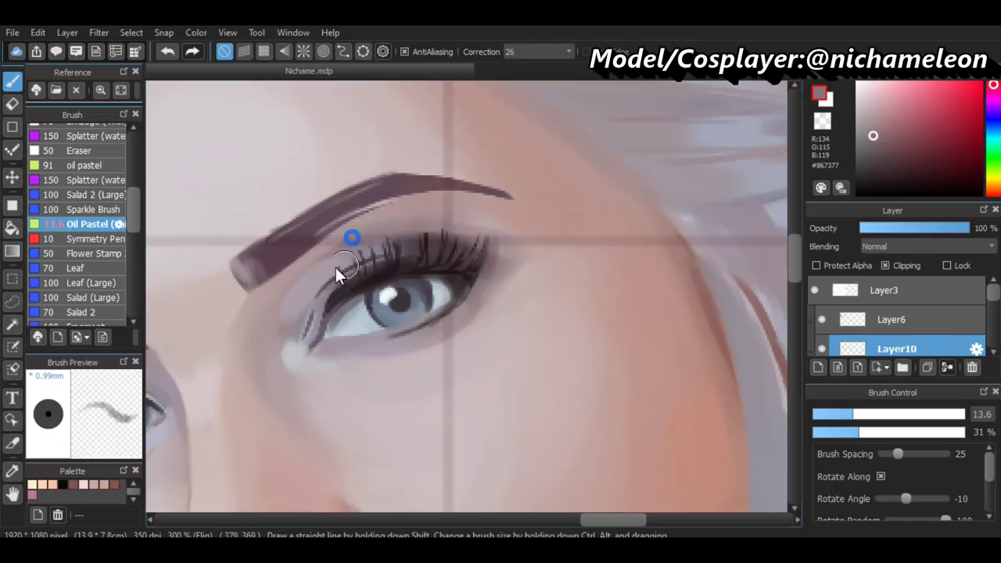
pyautogui.keyDown('alt'); pyautogui.click(500, 268); pyautogui.keyUp('alt')
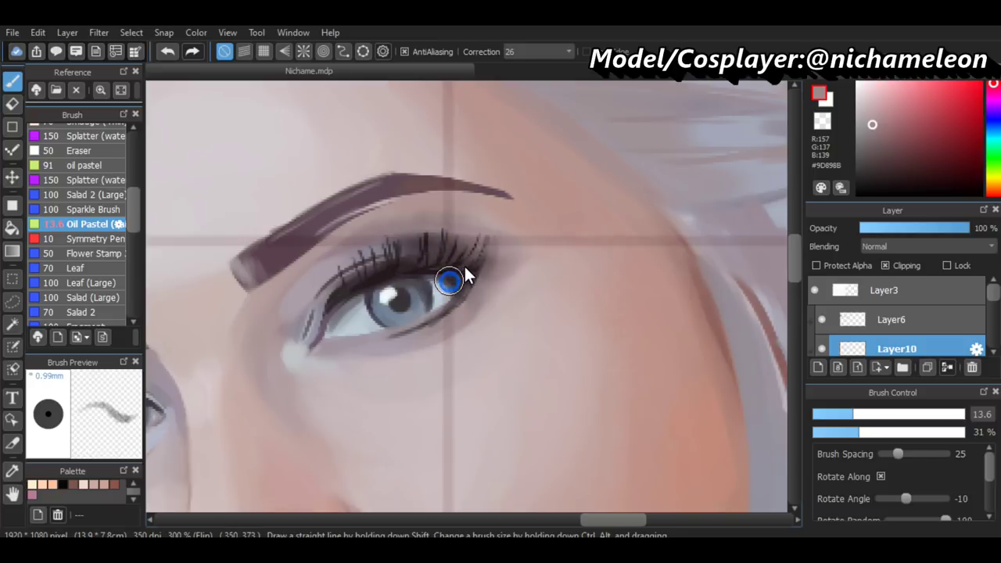
# Darken the near eye's upper lash area with the dark brown #413438 at brush size 13.6
pyautogui.keyDown('alt'); pyautogui.click(465, 266); pyautogui.keyUp('alt')
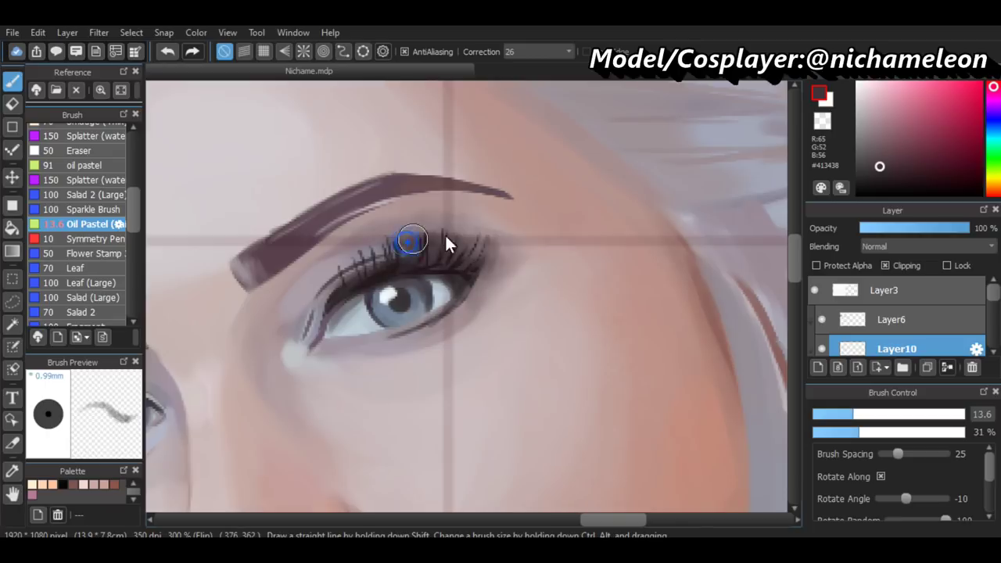
pyautogui.moveTo(448, 254); pyautogui.dragTo(457, 226)
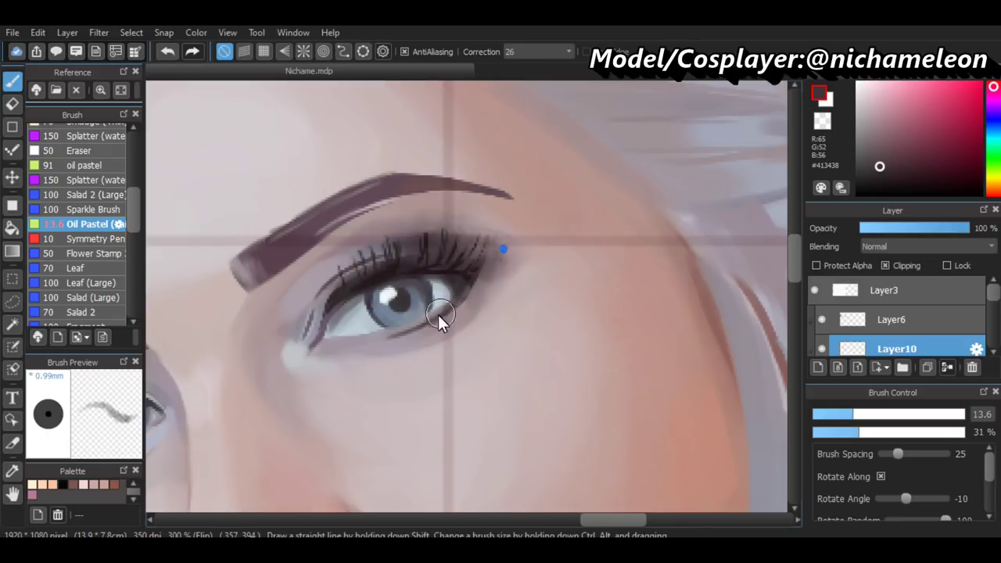
pyautogui.moveTo(449, 239); pyautogui.dragTo(460, 221)
pyautogui.scroll(-5, 469, 274)
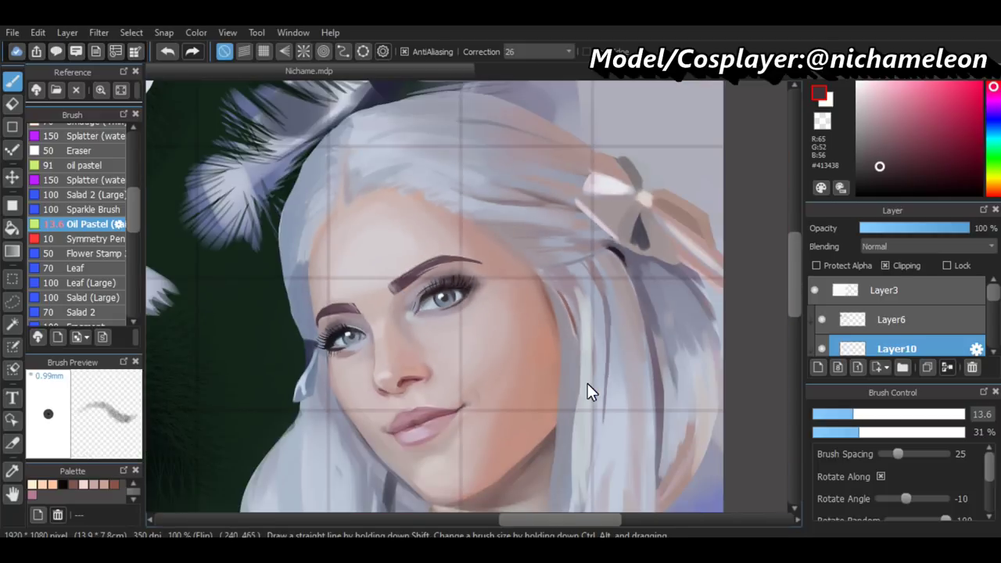
# Shade the skin around the near eye's outer lash corner with the greyish tone #A48C8F
pyautogui.press('h')
pyautogui.scroll(5, 588, 383)
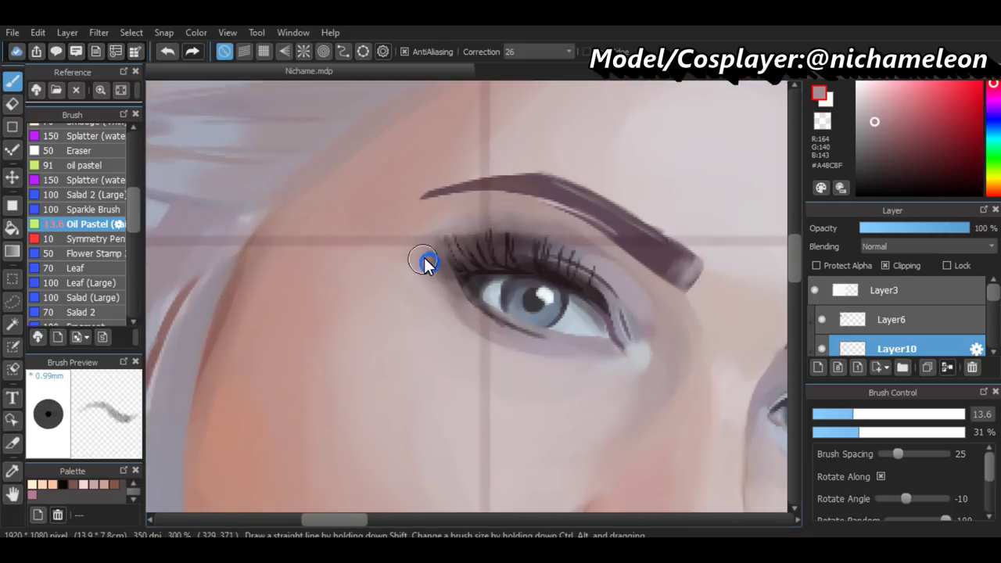
pyautogui.moveTo(453, 257)
pyautogui.mouseDown()
pyautogui.moveTo(537, 282)
pyautogui.moveTo(463, 237)
pyautogui.mouseUp()
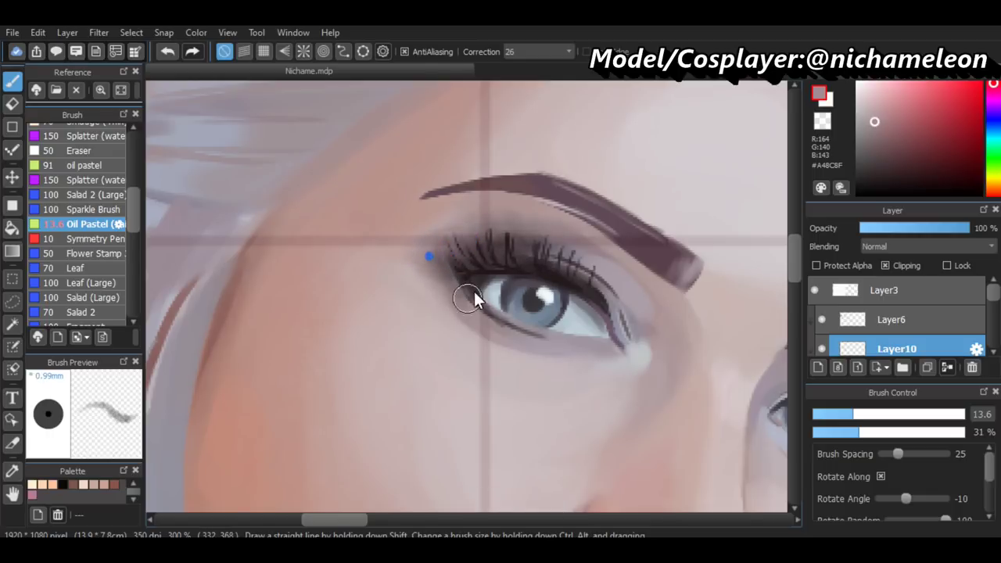
pyautogui.click(425, 249)
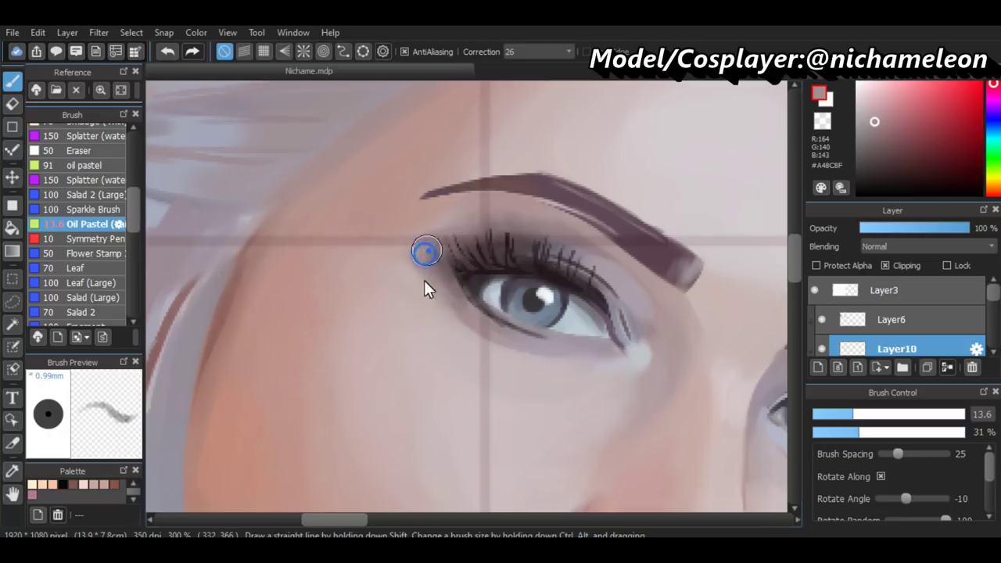
pyautogui.click(420, 247)
# Lighten the skin beside the near eye's outer corner with #C7B3B3
pyautogui.keyDown('alt'); pyautogui.click(420, 300); pyautogui.keyUp('alt')
pyautogui.click(402, 258)
pyautogui.click(429, 255)
pyautogui.click(423, 262)
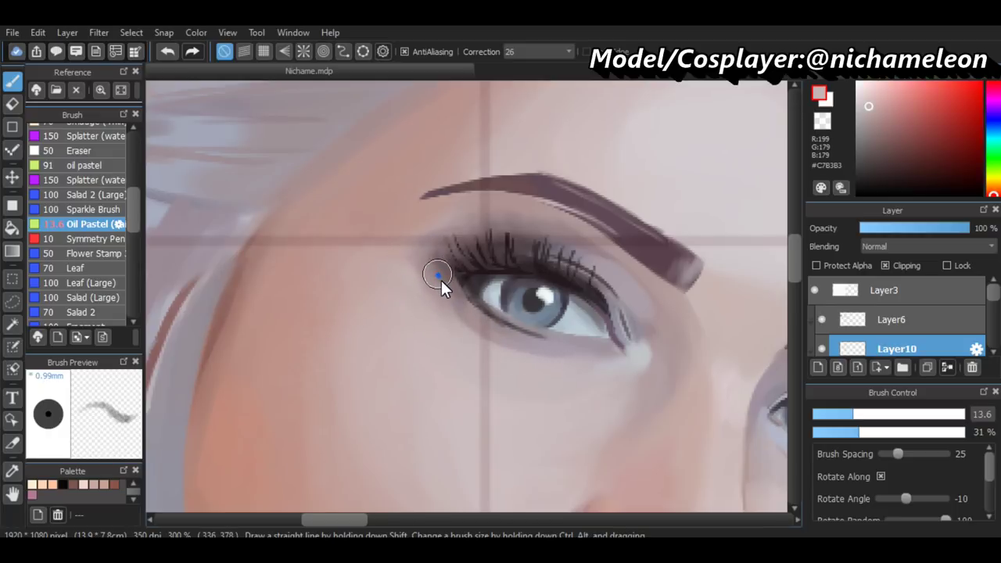
# Blend the shadow at the near eye's outer corner into the temple with #857175 and #C1AFAE
pyautogui.keyDown('alt'); pyautogui.click(438, 269); pyautogui.keyUp('alt')
pyautogui.click(428, 252)
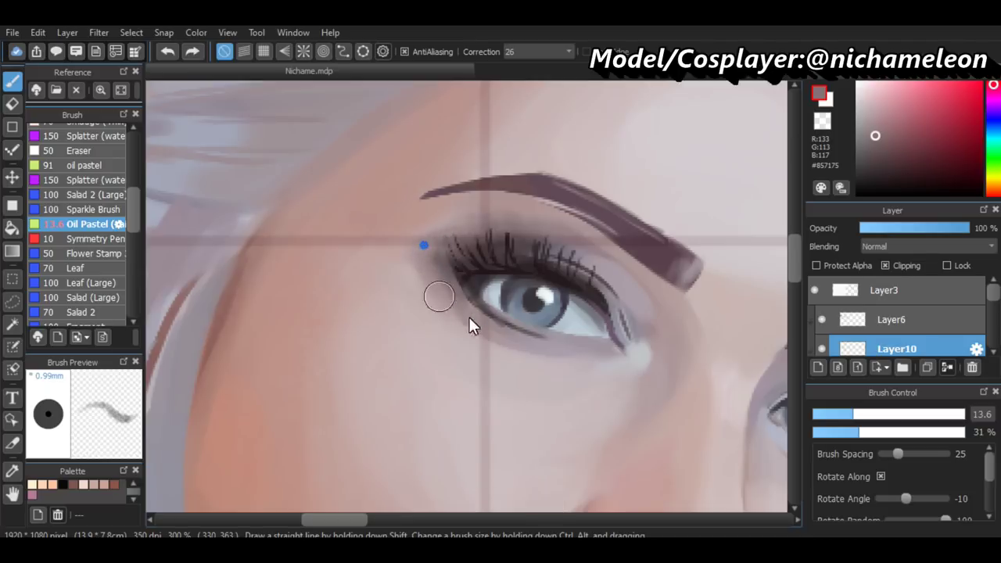
pyautogui.keyDown('alt'); pyautogui.click(412, 288); pyautogui.keyUp('alt')
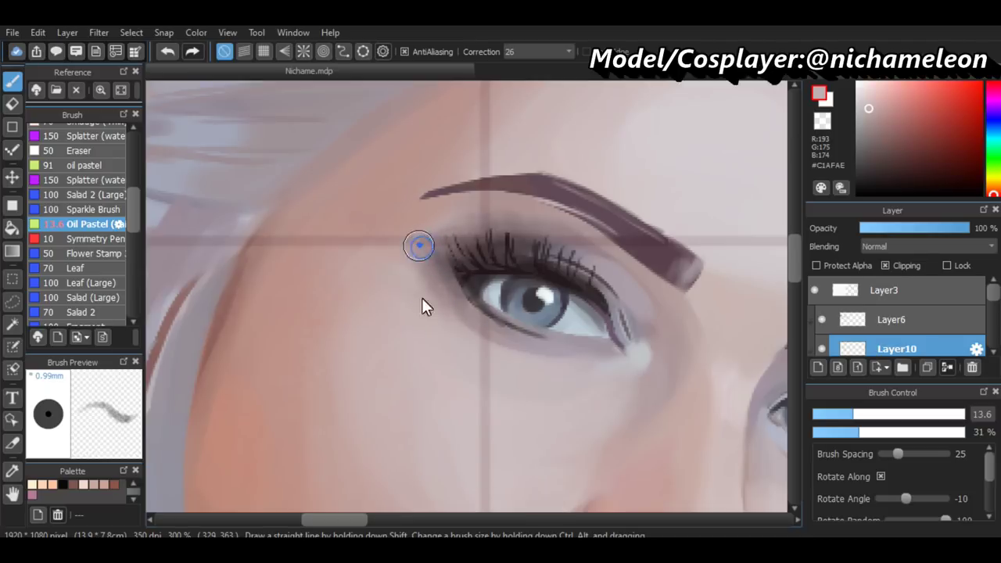
pyautogui.hotkey('ctrl', '-')
pyautogui.hotkey('ctrl', '-')
pyautogui.hotkey('ctrl', '-')
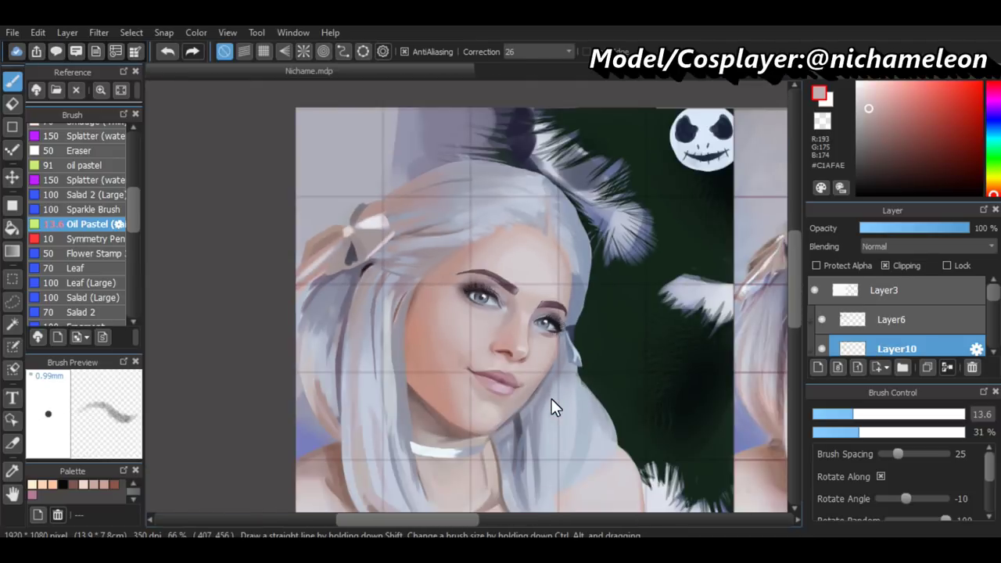
pyautogui.press('h')
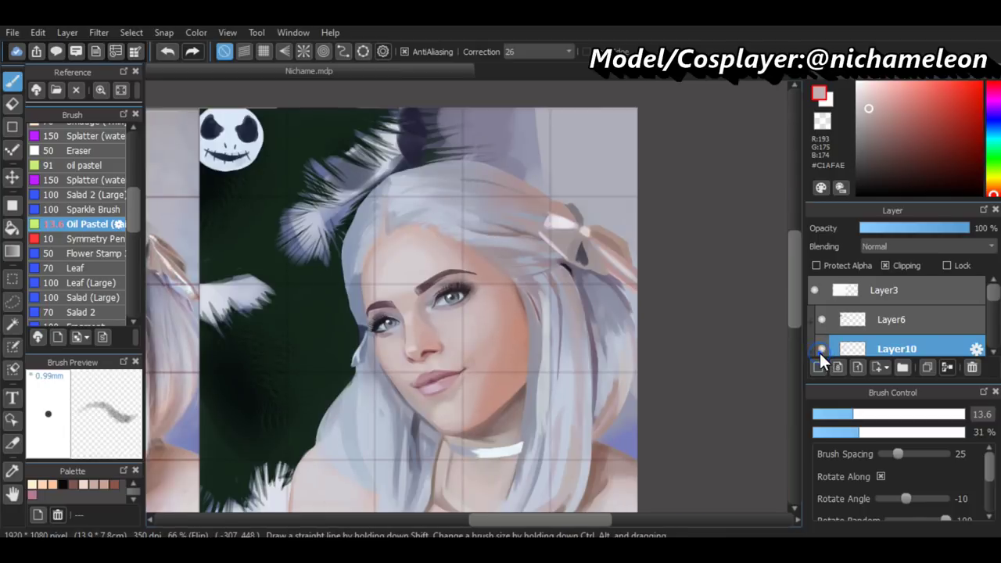
# Shade the far eye's upper lid below the brow with #9E8C93 and #87818C at brush size 8.8
pyautogui.hotkey('ctrl', '+')
pyautogui.hotkey('ctrl', '+')
pyautogui.hotkey('ctrl', '+')
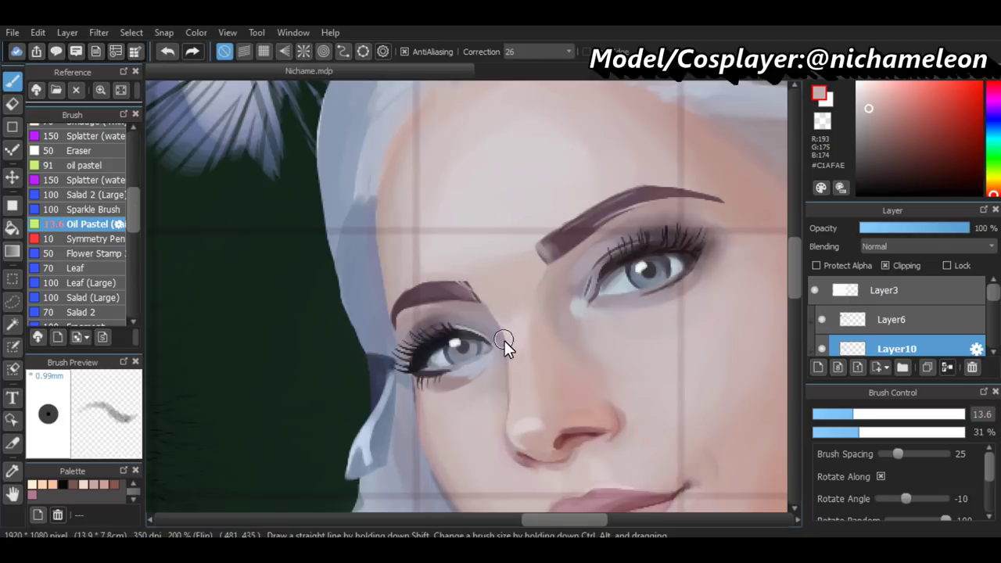
pyautogui.scroll(1, 504, 344)
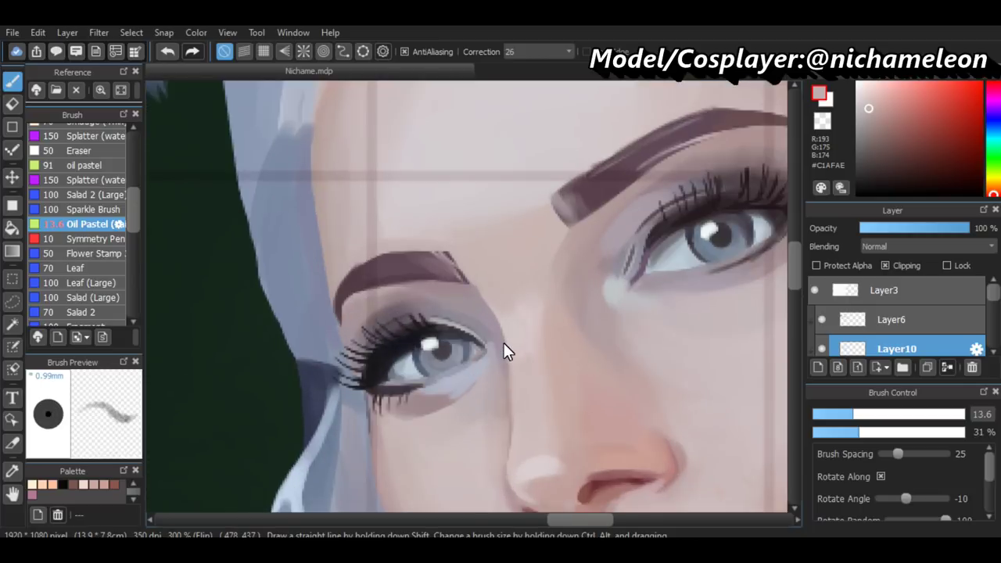
pyautogui.keyDown('alt'); pyautogui.click(468, 297); pyautogui.keyUp('alt')
pyautogui.moveTo(850, 414); pyautogui.dragTo(837, 414)
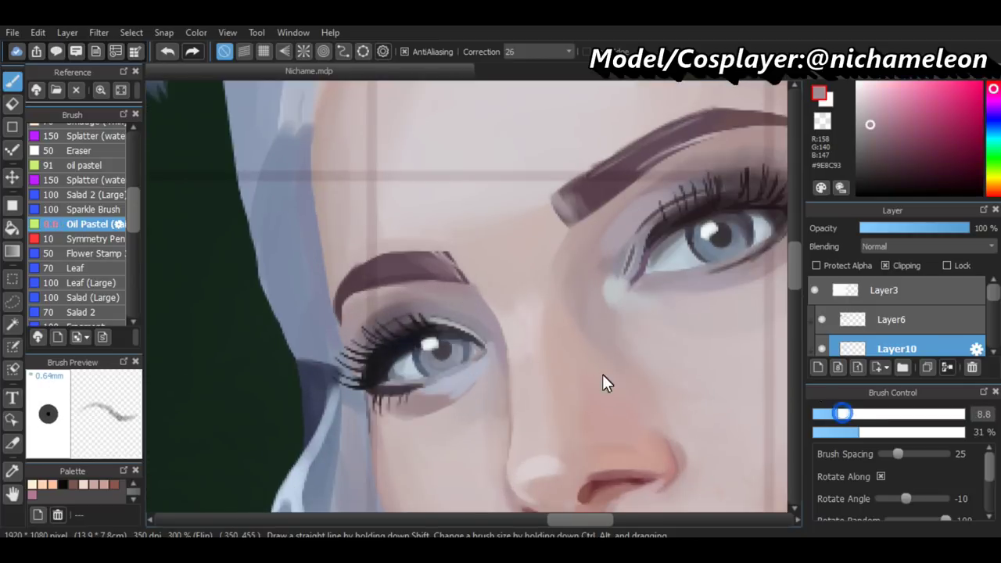
pyautogui.moveTo(382, 298); pyautogui.dragTo(456, 295)
pyautogui.scroll(1, 422, 316)
pyautogui.keyDown('alt'); pyautogui.click(422, 316); pyautogui.keyUp('alt')
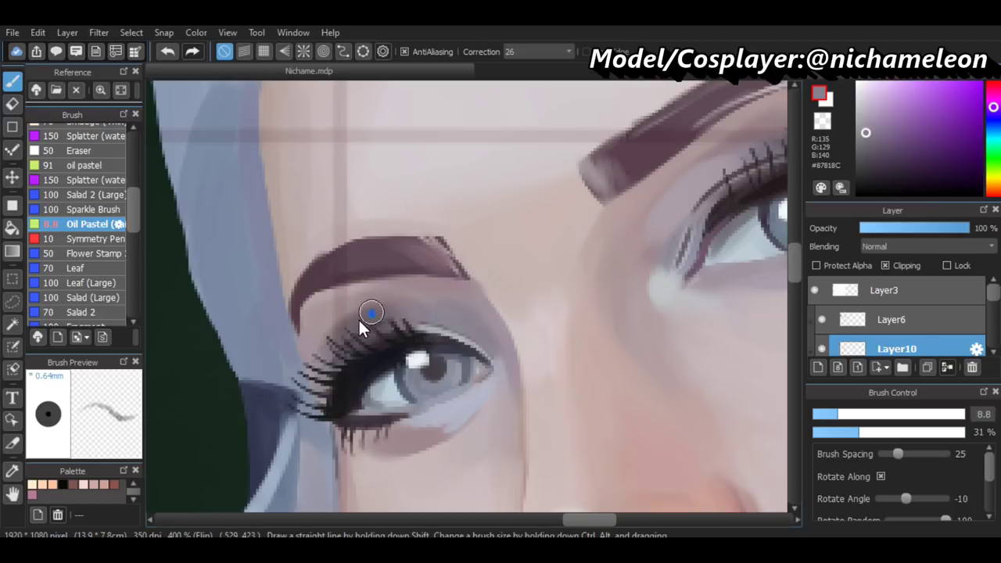
# Darken the outer part of the far eye's upper lid with #685C65 at brush size 18
pyautogui.keyDown('alt'); pyautogui.click(336, 327); pyautogui.keyUp('alt')
pyautogui.click(848, 415)
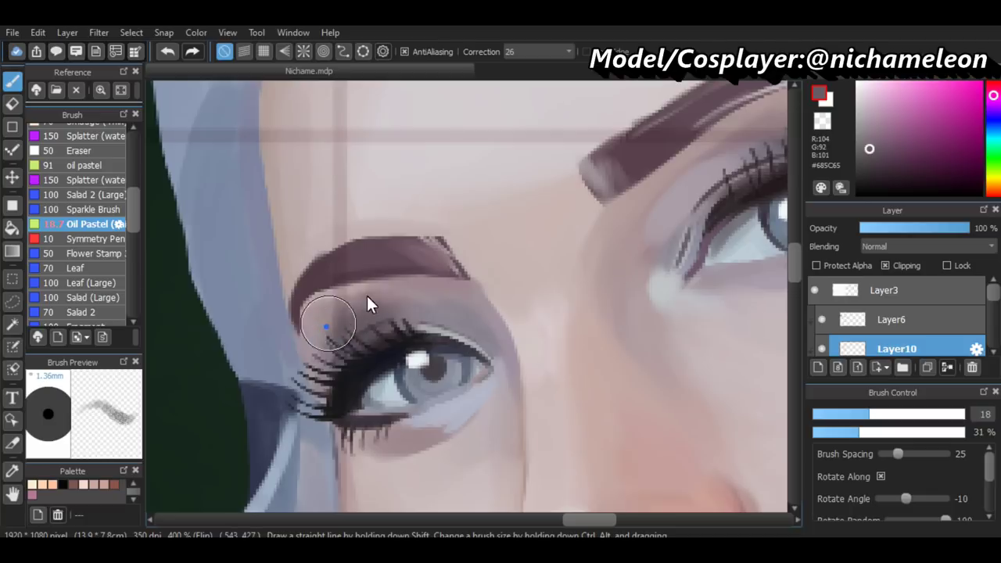
pyautogui.hotkey('ctrl', '-')
pyautogui.hotkey('ctrl', '-')
pyautogui.hotkey('ctrl', '-')
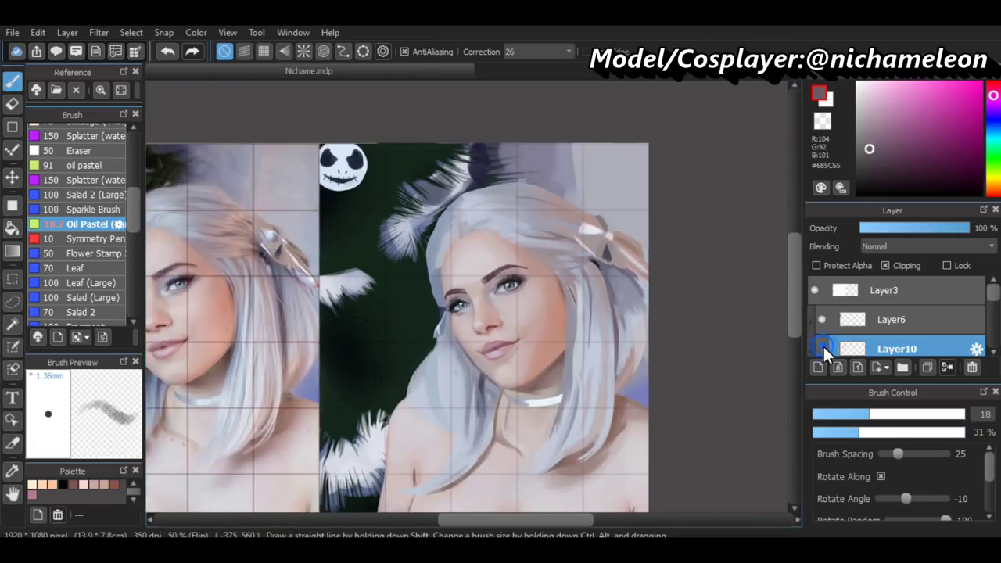
# Blend the far eye's outer lid between the lashes and brow with #A2929B and #665A63
pyautogui.hotkey('ctrl', '+')
pyautogui.hotkey('ctrl', '+')
pyautogui.hotkey('ctrl', '+')
pyautogui.hotkey('ctrl', '+')
pyautogui.hotkey('ctrl', '+')
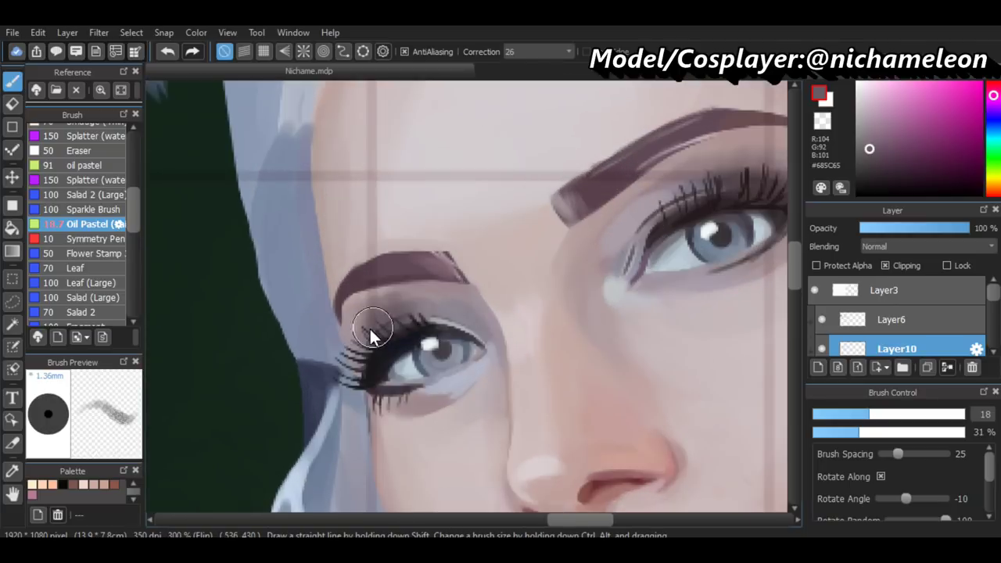
pyautogui.keyDown('alt'); pyautogui.click(349, 331); pyautogui.keyUp('alt')
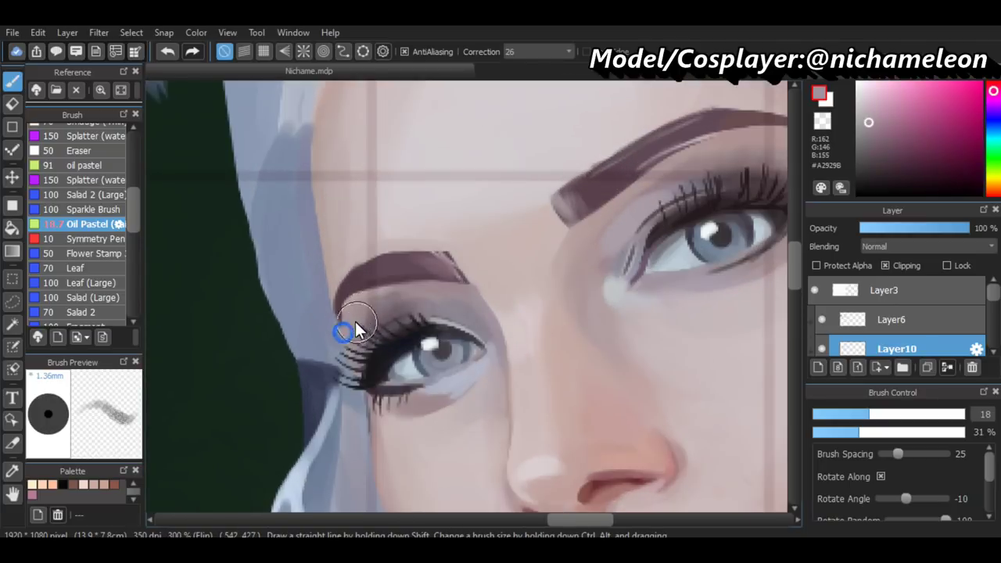
pyautogui.moveTo(361, 311)
pyautogui.mouseDown()
pyautogui.moveTo(399, 317)
pyautogui.moveTo(357, 343)
pyautogui.moveTo(481, 348)
pyautogui.moveTo(391, 320)
pyautogui.moveTo(354, 323)
pyautogui.mouseUp()
pyautogui.keyDown('alt'); pyautogui.click(391, 319); pyautogui.keyUp('alt')
pyautogui.scroll(-10, 601, 405)
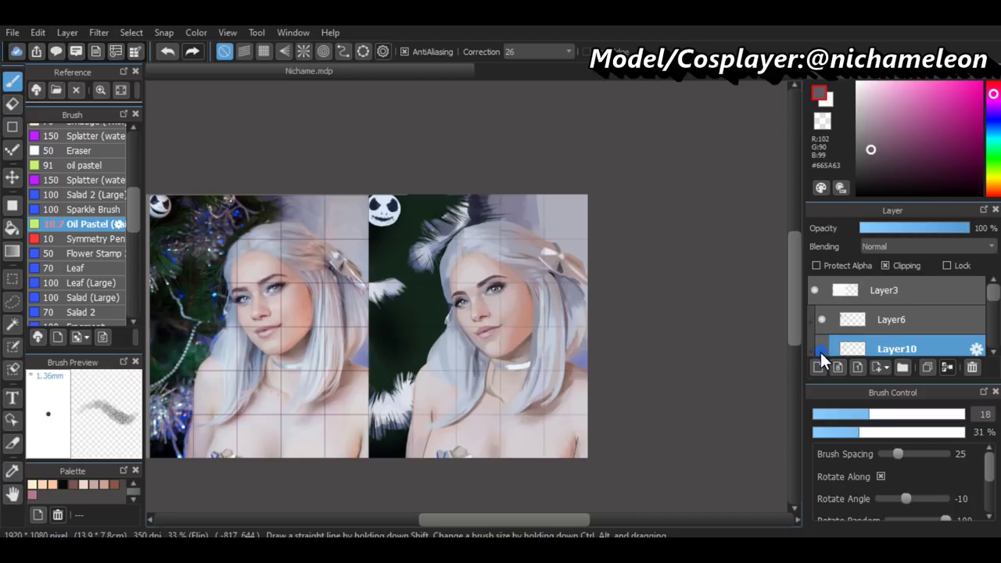
# Warm the near cheek beside the mouth with the peach tone #C38C7B at brush size 39
pyautogui.scroll(3, 547, 468)
pyautogui.scroll(2, 539, 518)
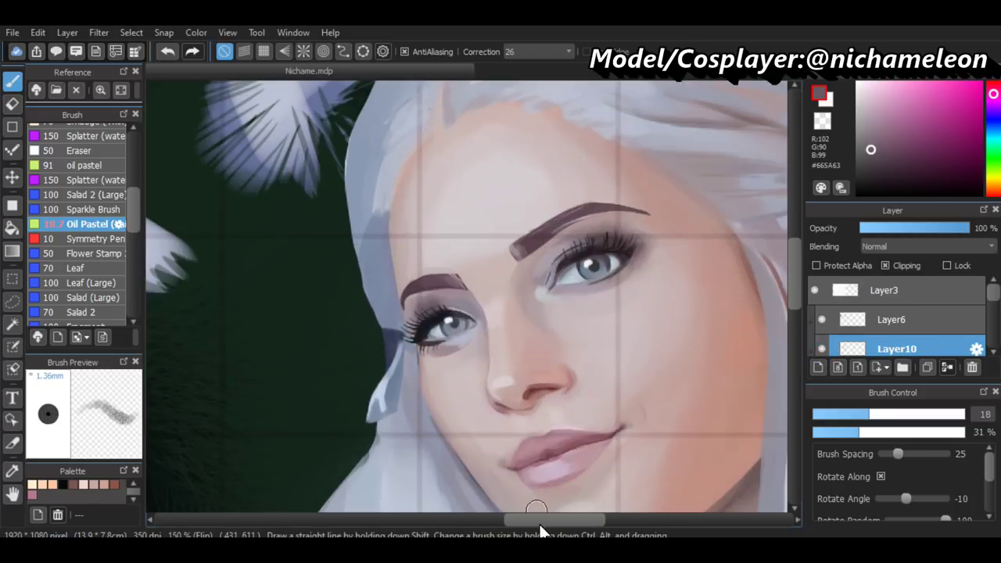
pyautogui.hscroll(3, 539, 518)
pyautogui.keyDown('alt'); pyautogui.click(540, 351); pyautogui.keyUp('alt')
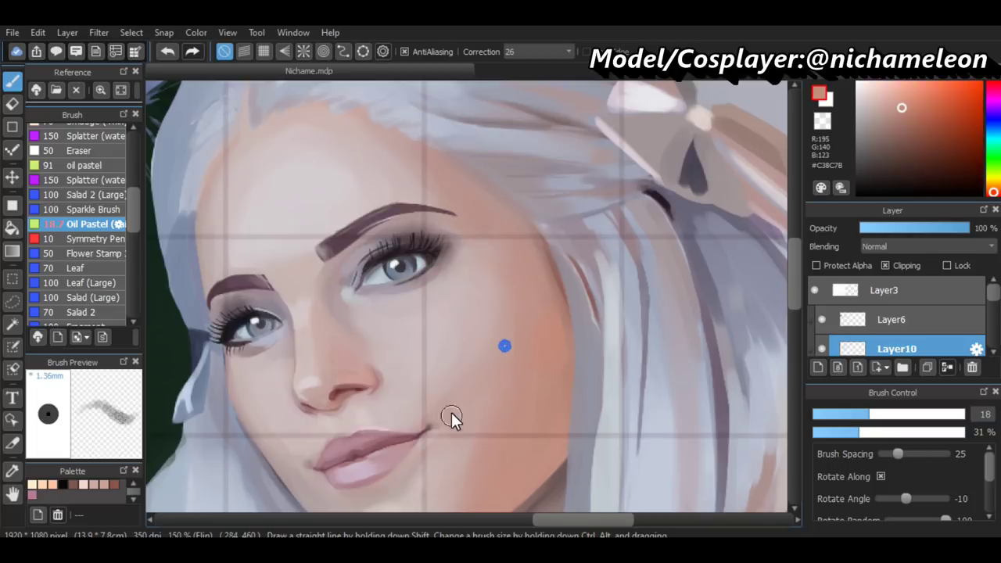
pyautogui.scroll(1, 746, 289)
pyautogui.scroll(-3, 795, 280)
pyautogui.moveTo(863, 414); pyautogui.dragTo(911, 414)
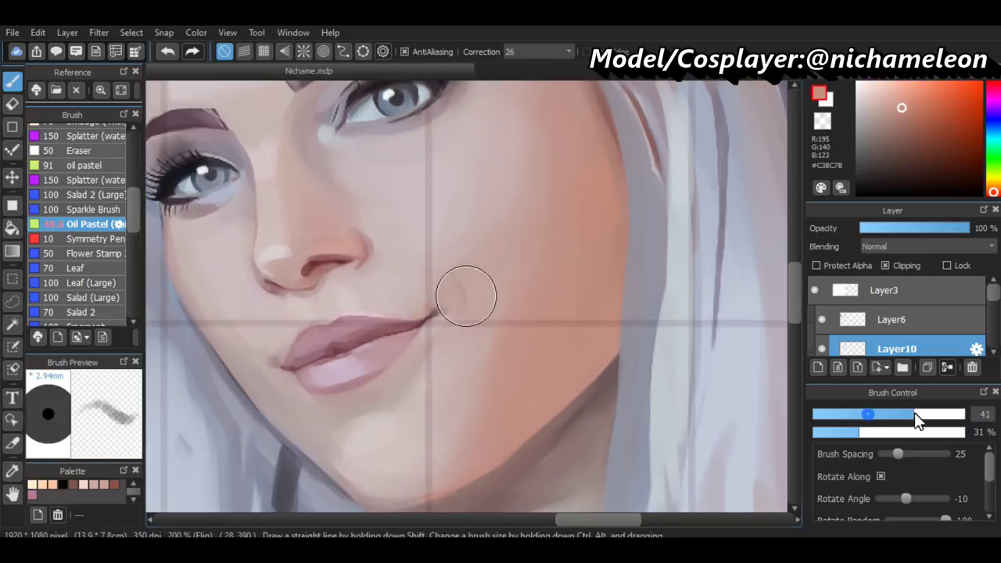
pyautogui.scroll(-1, 548, 259)
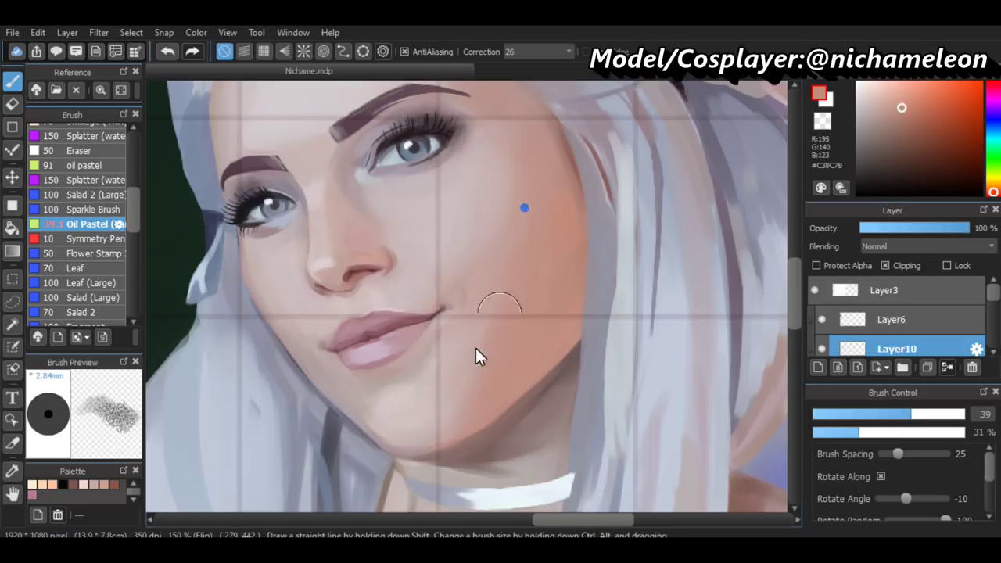
pyautogui.hotkey('ctrl', '-')
pyautogui.hotkey('ctrl', '-')
pyautogui.hotkey('ctrl', '-')
pyautogui.hotkey('ctrl', '-')
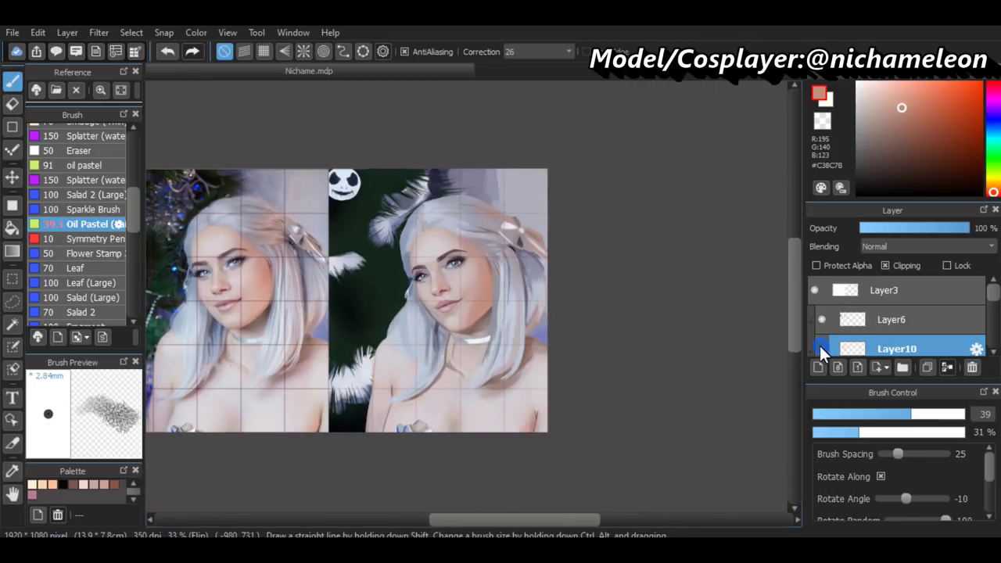
# Soften the warm transition on the near cheek toward the jaw with #C5AEAA
pyautogui.hotkey('ctrl', '+')
pyautogui.hotkey('ctrl', '+')
pyautogui.hotkey('ctrl', '+')
pyautogui.hotkey('ctrl', '+')
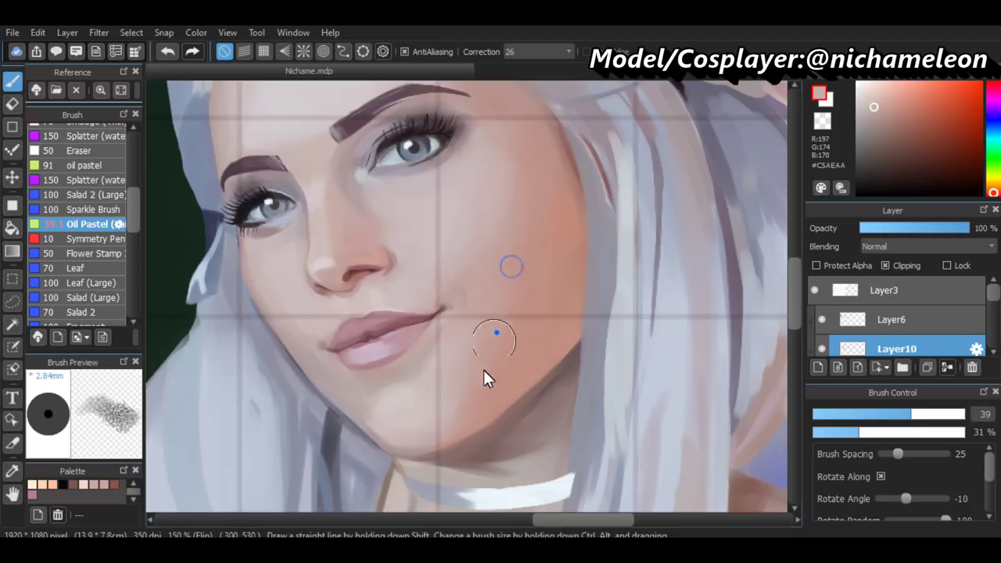
pyautogui.hotkey('ctrl', '-')
pyautogui.hotkey('ctrl', '-')
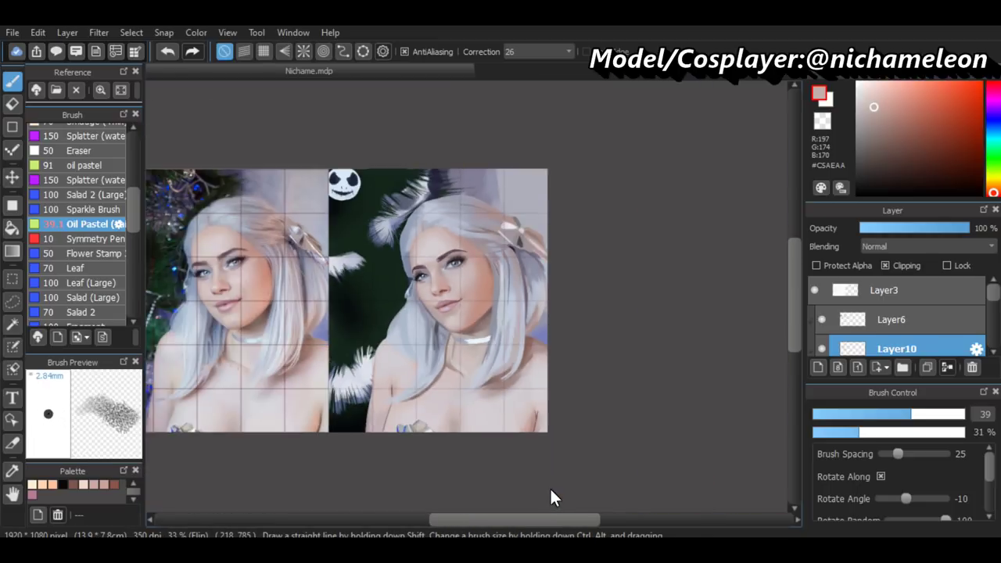
# Blend the lower cheek beside the mouth corner with #C6AFAC at brush size 40
pyautogui.hotkey('ctrl', '+')
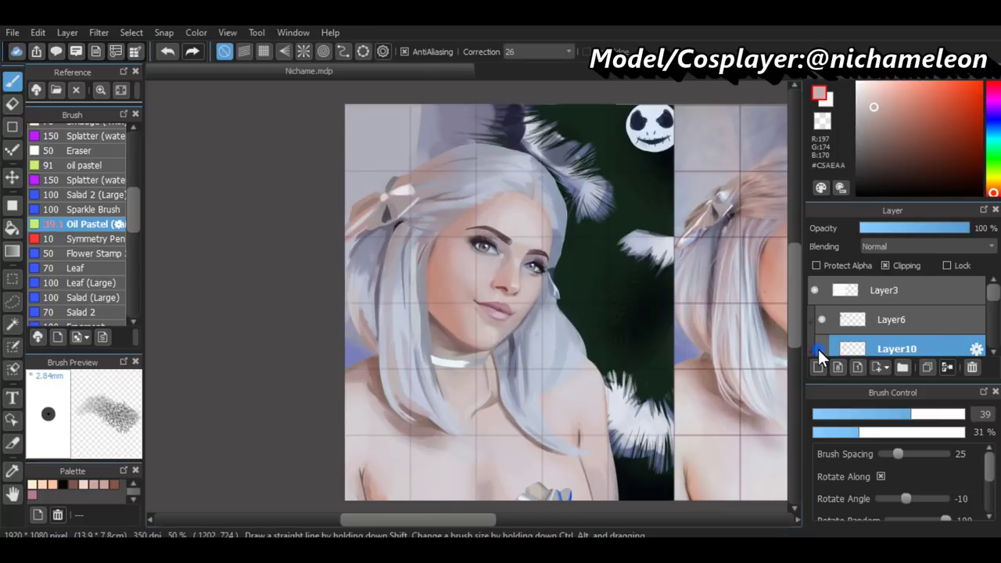
pyautogui.hotkey('ctrl', '+')
pyautogui.hotkey('ctrl', '+')
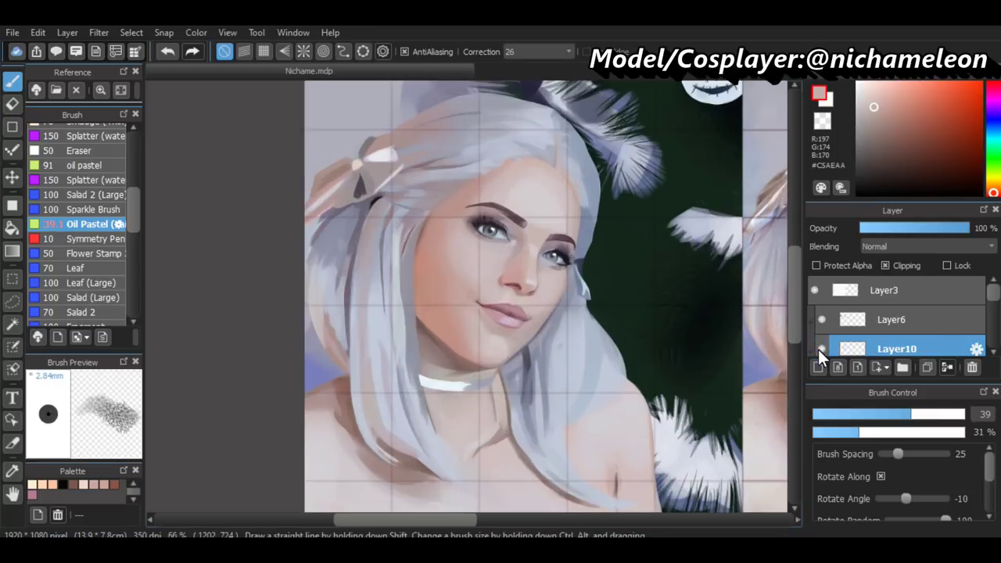
pyautogui.keyDown('alt'); pyautogui.click(474, 359); pyautogui.keyUp('alt')
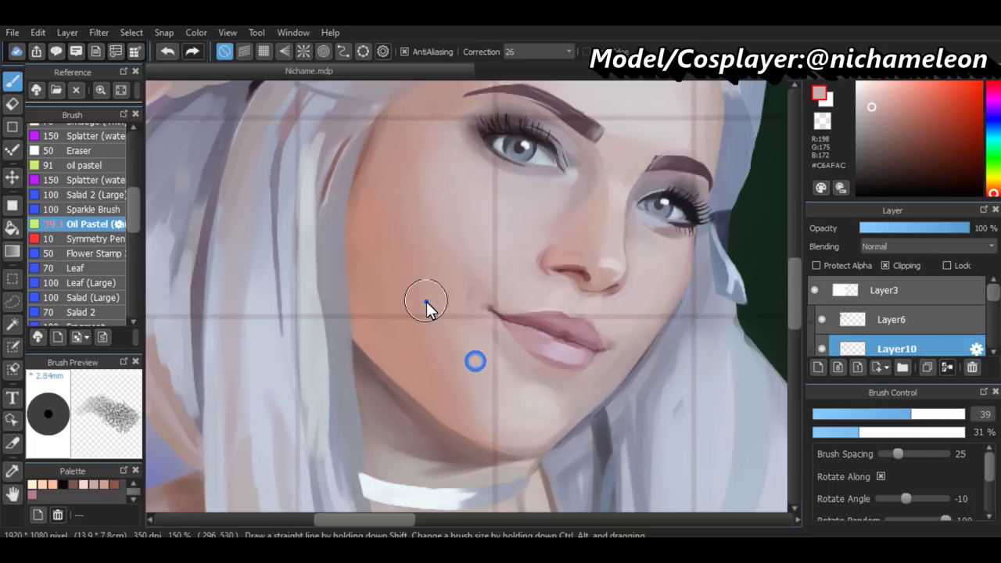
pyautogui.hotkey('ctrl', '+')
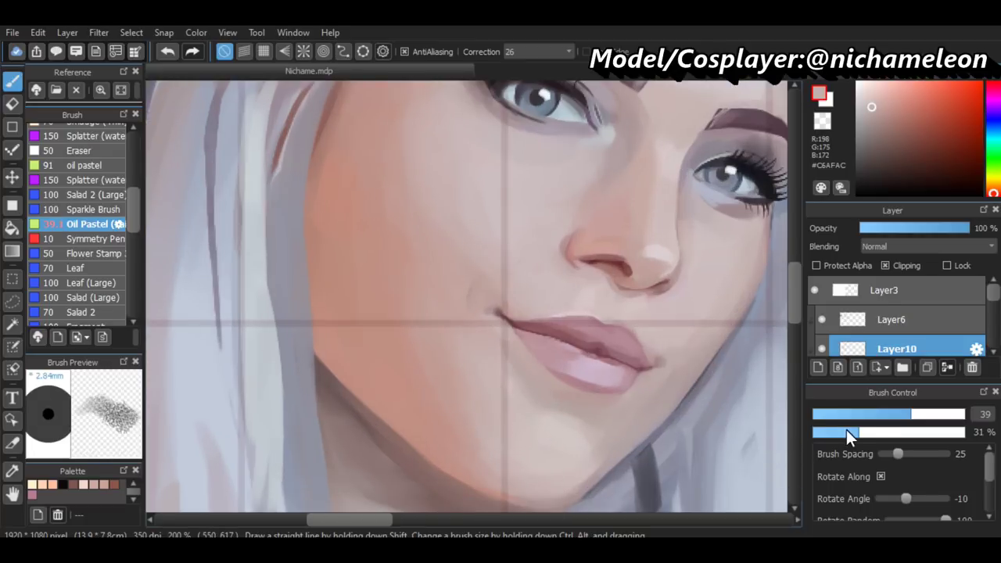
pyautogui.hotkey('ctrl', '-')
pyautogui.click(912, 415)
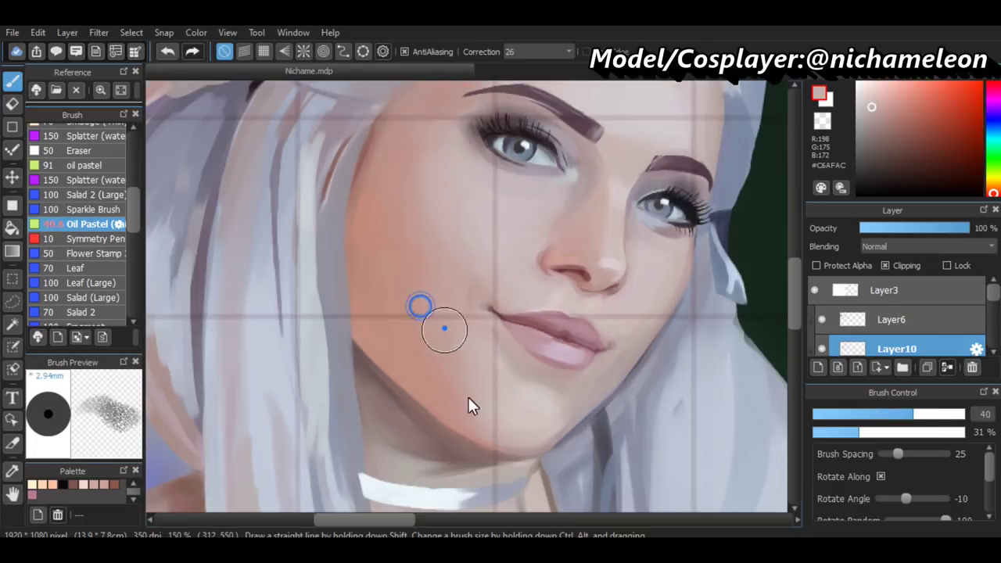
# Blend the forehead above the near eyebrow with #CCBCBD at brush size 27 and 10% opacity
pyautogui.hotkey('ctrl', '-')
pyautogui.hotkey('ctrl', '+')
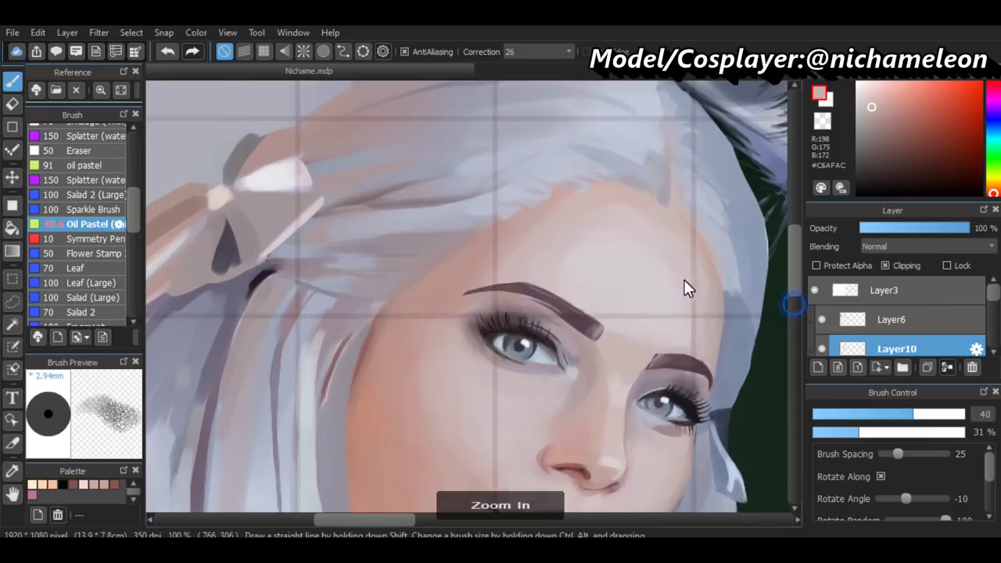
pyautogui.hscroll(3, 434, 523)
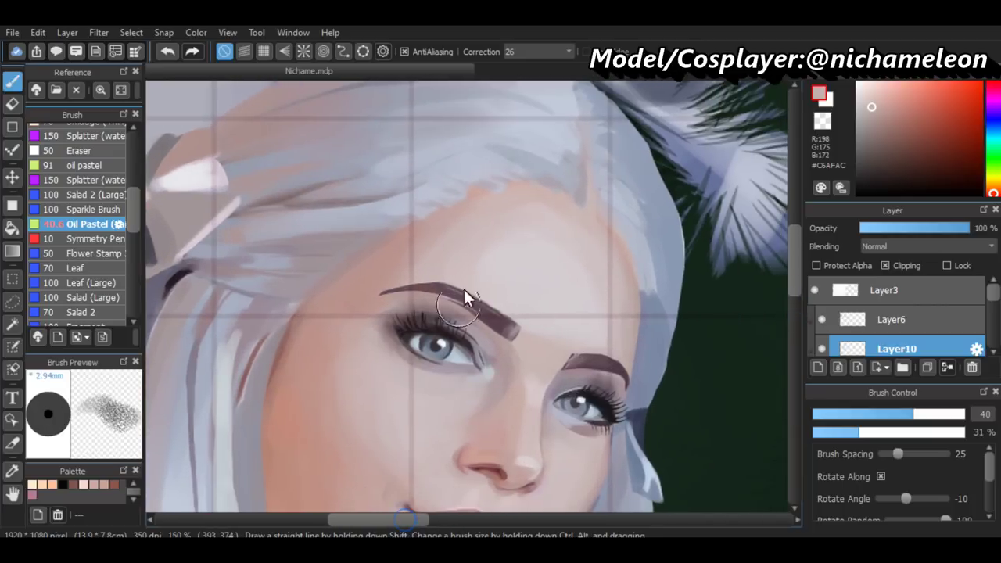
pyautogui.keyDown('alt'); pyautogui.click(481, 240); pyautogui.keyUp('alt')
pyautogui.click(891, 414)
pyautogui.click(827, 432)
pyautogui.click(893, 414)
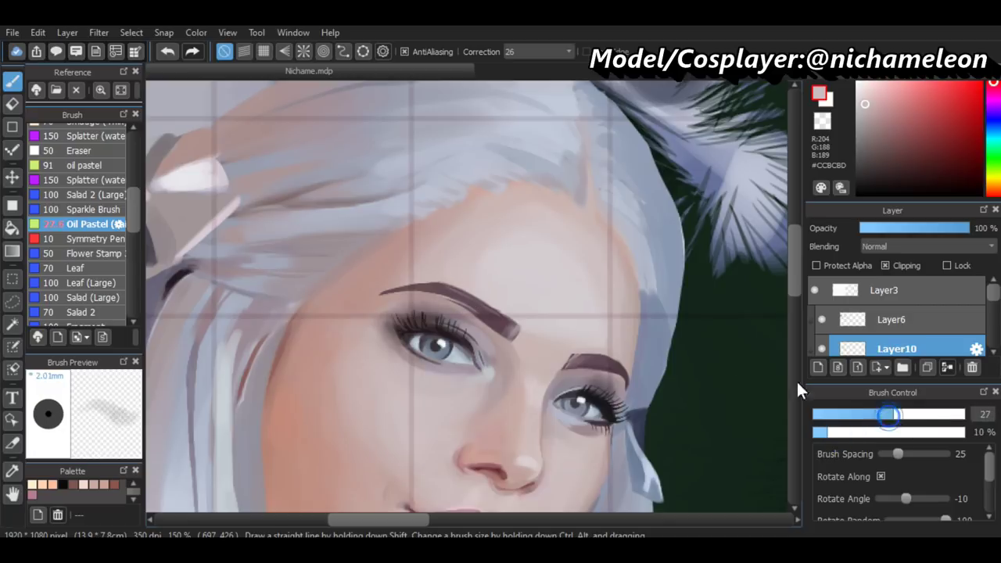
# Smooth the forehead toward the temple above the near eyebrow's tail with #C0A9A8 and #B8928B
pyautogui.scroll(1, 536, 271)
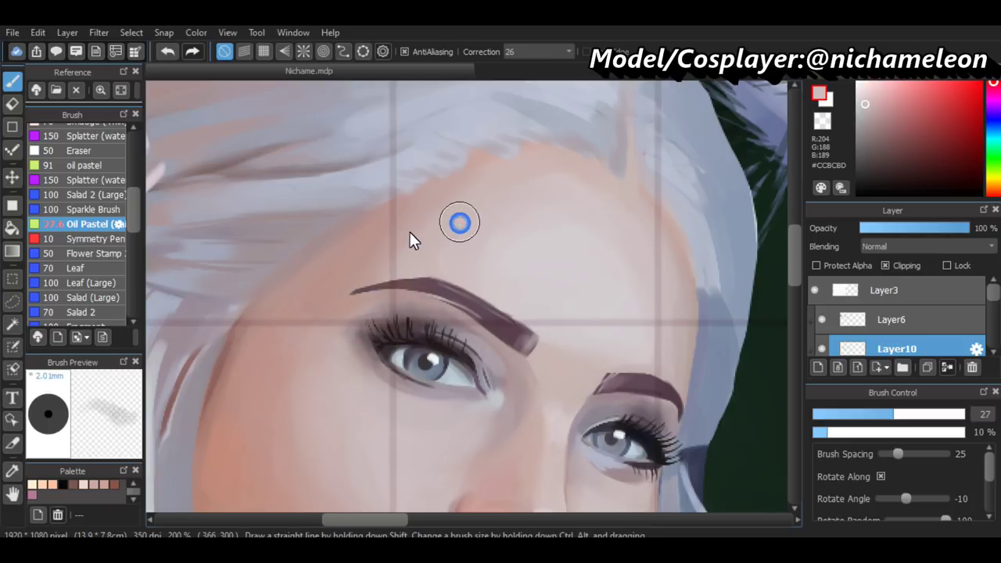
pyautogui.keyDown('alt'); pyautogui.click(459, 222); pyautogui.keyUp('alt')
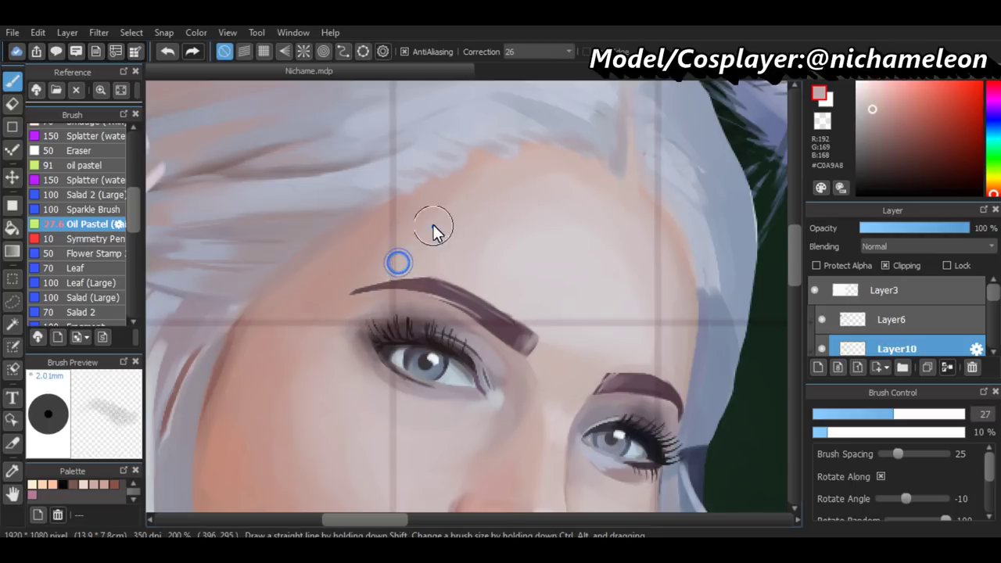
pyautogui.keyDown('alt'); pyautogui.click(340, 264); pyautogui.keyUp('alt')
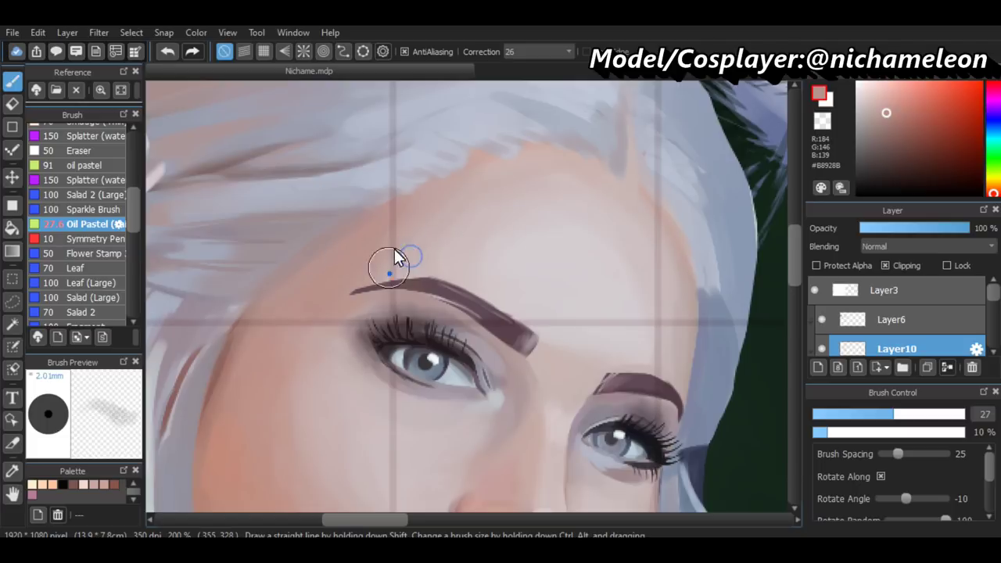
# Smooth the forehead below the hairline with sampled skin tones, including #C2AAA8, at brush size 27
pyautogui.keyDown('alt'); pyautogui.click(425, 226); pyautogui.keyUp('alt')
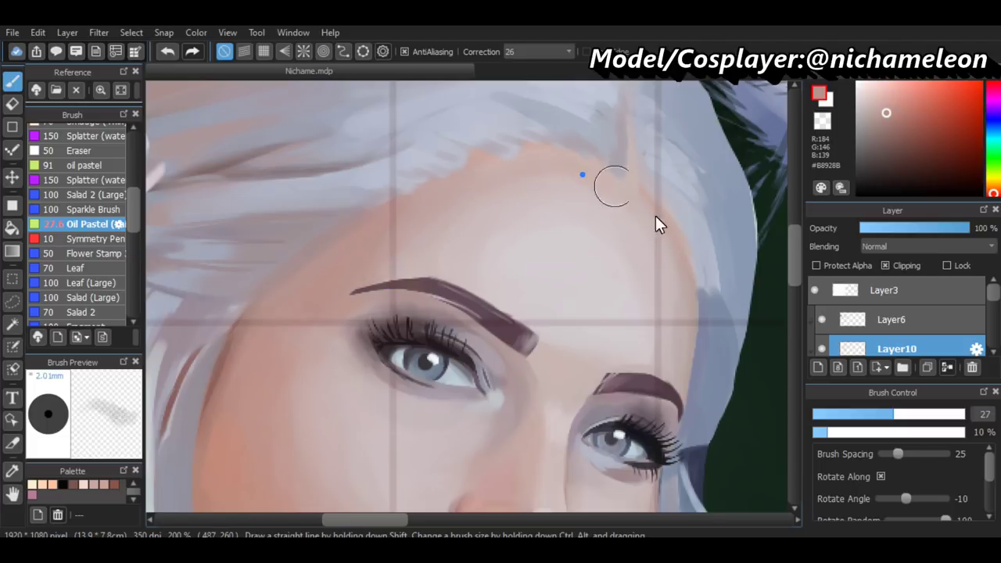
pyautogui.keyDown('alt'); pyautogui.click(608, 186); pyautogui.keyUp('alt')
pyautogui.keyDown('alt'); pyautogui.click(585, 168); pyautogui.keyUp('alt')
pyautogui.keyDown('alt'); pyautogui.click(472, 224); pyautogui.keyUp('alt')
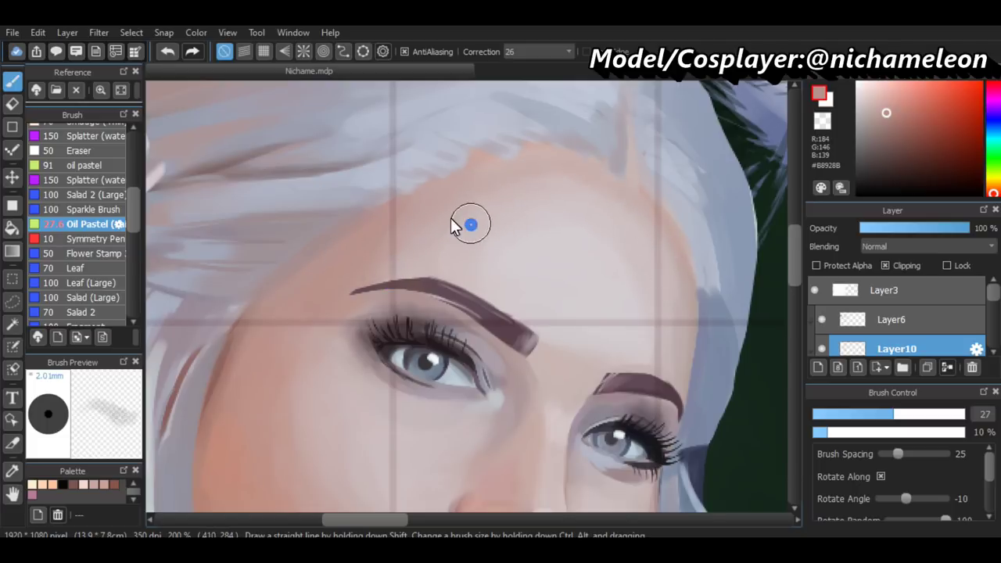
pyautogui.keyDown('alt'); pyautogui.click(417, 266); pyautogui.keyUp('alt')
pyautogui.click(432, 244)
pyautogui.click(480, 192)
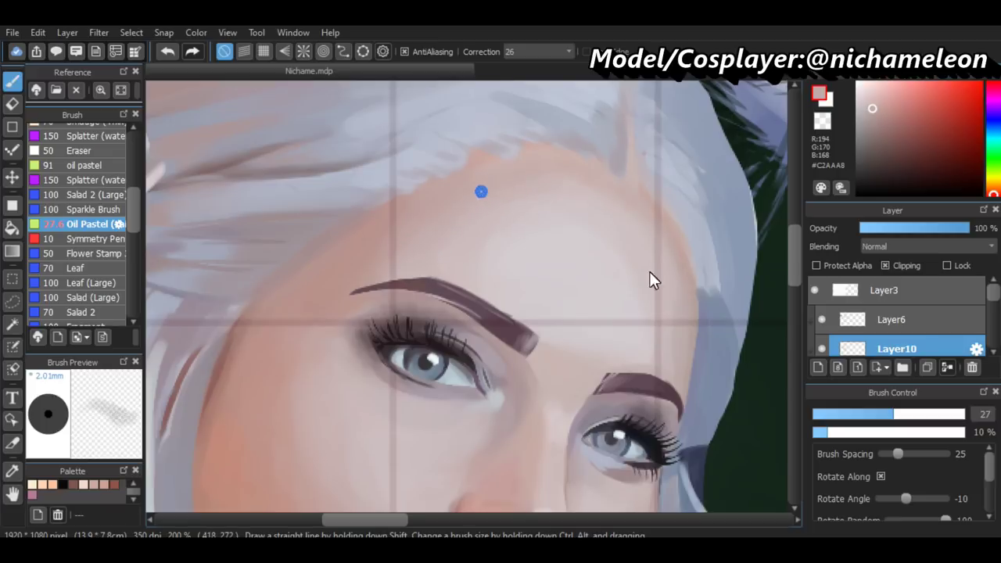
# Blend the centre of the forehead from the hairline down to the near eyebrow with #CFBFC0
pyautogui.click(530, 182)
pyautogui.click(632, 219)
pyautogui.click(652, 265)
pyautogui.click(493, 267)
pyautogui.click(461, 261)
pyautogui.click(510, 233)
pyautogui.click(596, 247)
pyautogui.click(474, 250)
pyautogui.click(448, 265)
pyautogui.click(465, 269)
pyautogui.click(439, 239)
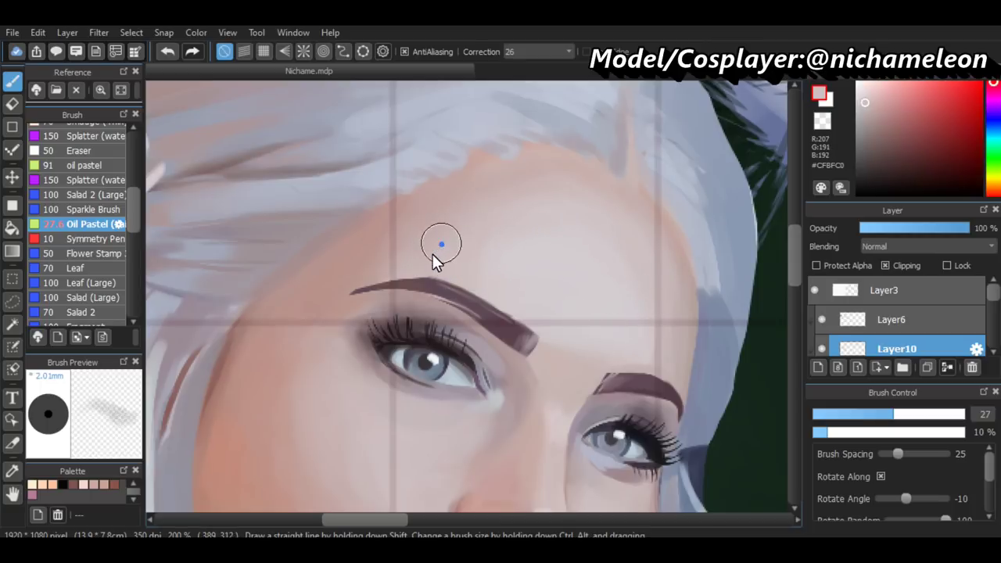
# Even out the forehead from above the near eyebrow to above the far eyebrow with #C8B5B5
pyautogui.click(429, 261)
pyautogui.click(465, 243)
pyautogui.click(592, 235)
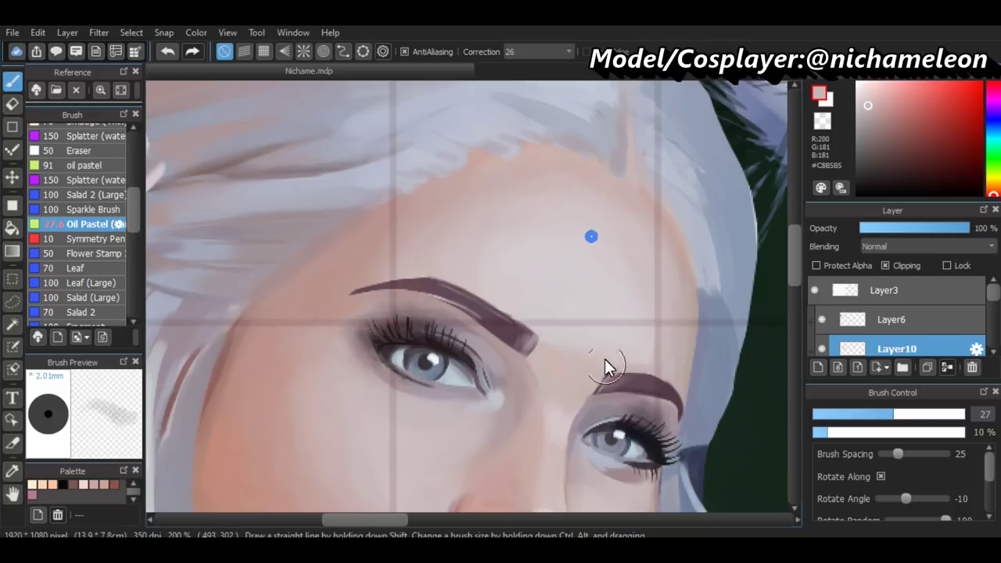
pyautogui.click(655, 322)
# Mirror the canvas view and toggle Layer10's visibility to compare the forehead blending with the reference photo
pyautogui.hotkey('ctrl', '-')
pyautogui.hotkey('ctrl', '-')
pyautogui.hotkey('ctrl', '-')
pyautogui.hotkey('ctrl', '-')
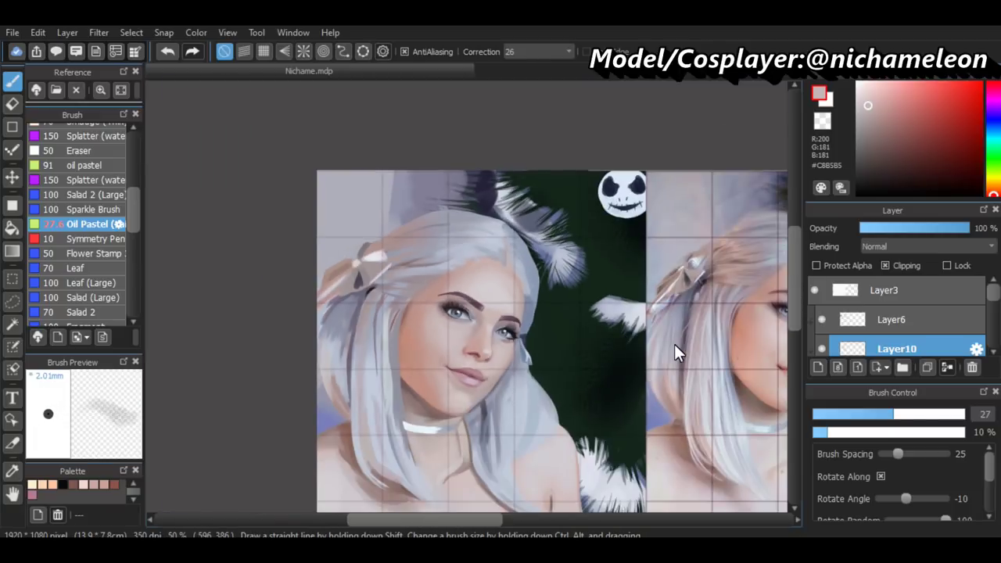
pyautogui.press('h')
pyautogui.click(825, 352)
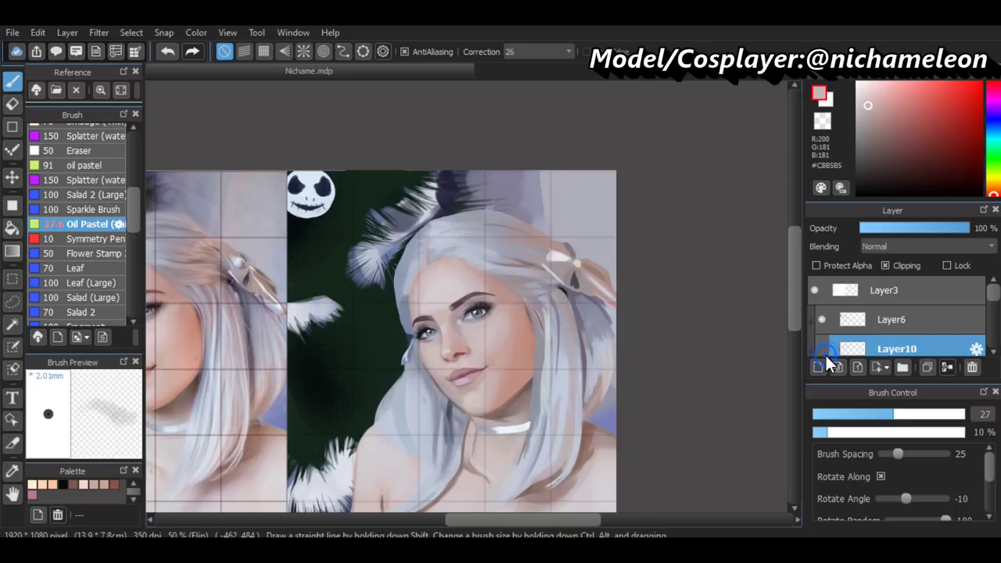
# Soften the forehead along the hairline on the far side with #CDC0C2, and toggle Layer10 to check the blending
pyautogui.scroll(2, 464, 298)
pyautogui.scroll(2, 465, 298)
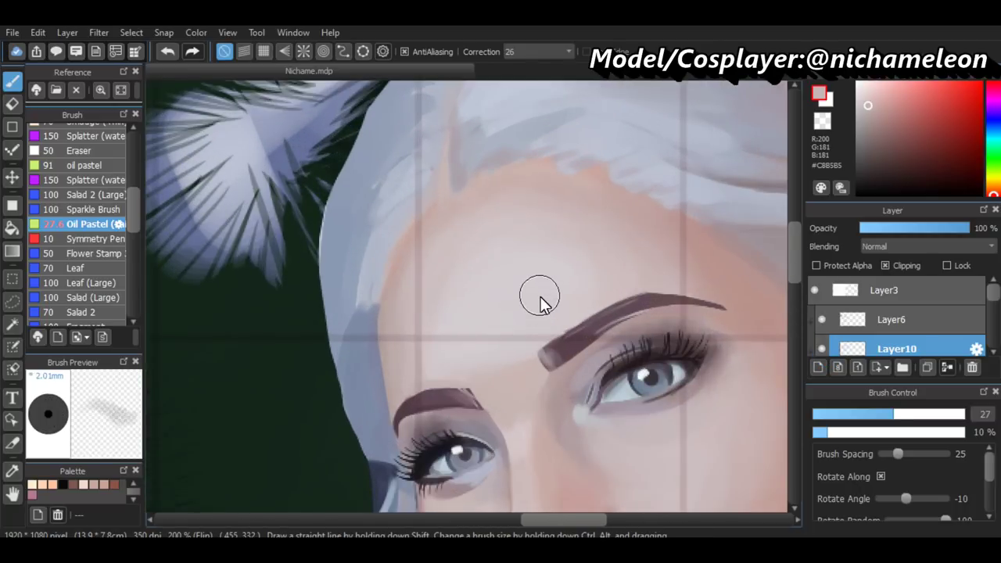
pyautogui.keyDown('alt'); pyautogui.click(431, 266); pyautogui.keyUp('alt')
pyautogui.keyDown('alt'); pyautogui.click(431, 228); pyautogui.keyUp('alt')
pyautogui.keyDown('alt'); pyautogui.click(440, 230); pyautogui.keyUp('alt')
pyautogui.keyDown('alt'); pyautogui.click(456, 223); pyautogui.keyUp('alt')
pyautogui.keyDown('alt'); pyautogui.click(496, 201); pyautogui.keyUp('alt')
pyautogui.keyDown('alt'); pyautogui.click(532, 203); pyautogui.keyUp('alt')
pyautogui.keyDown('alt'); pyautogui.click(596, 214); pyautogui.keyUp('alt')
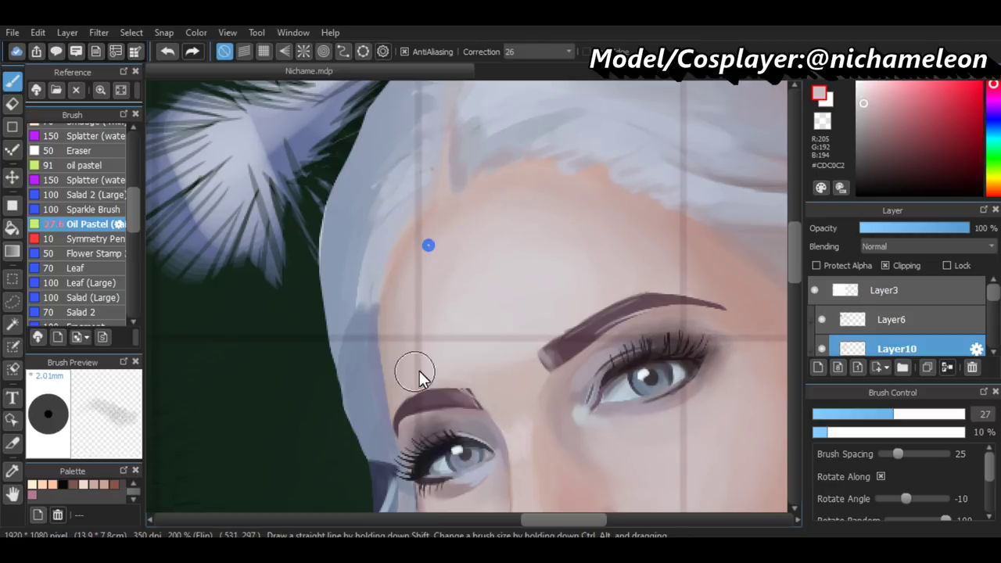
pyautogui.scroll(-1, 472, 364)
pyautogui.scroll(-3, 470, 367)
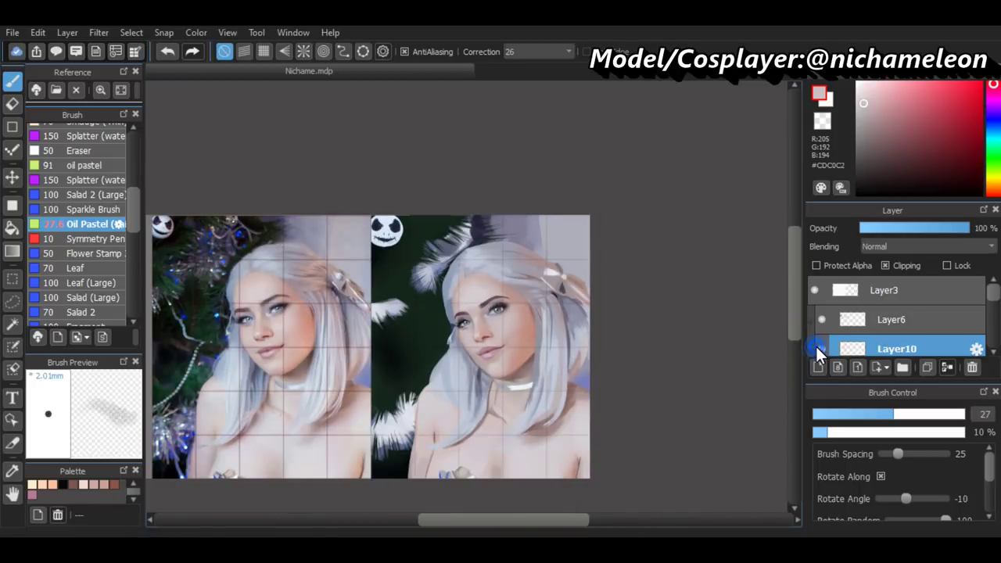
pyautogui.click(815, 348)
# Blend the near cheek and temple with #C7B0AF and neighbouring skin tones at brush size 42
pyautogui.scroll(2, 587, 397)
pyautogui.scroll(2, 337, 159)
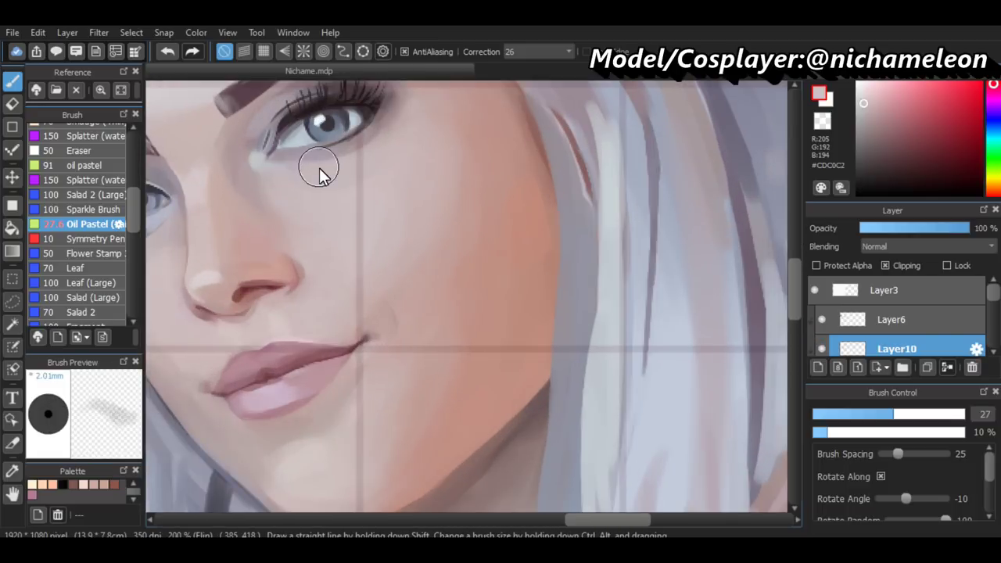
pyautogui.keyDown('alt'); pyautogui.click(429, 245); pyautogui.keyUp('alt')
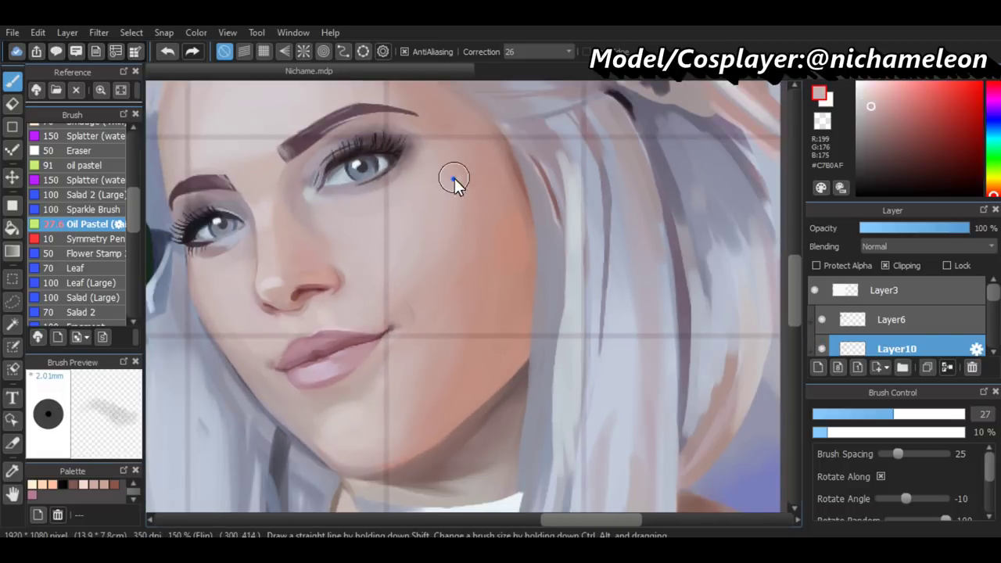
pyautogui.moveTo(831, 412); pyautogui.dragTo(878, 417)
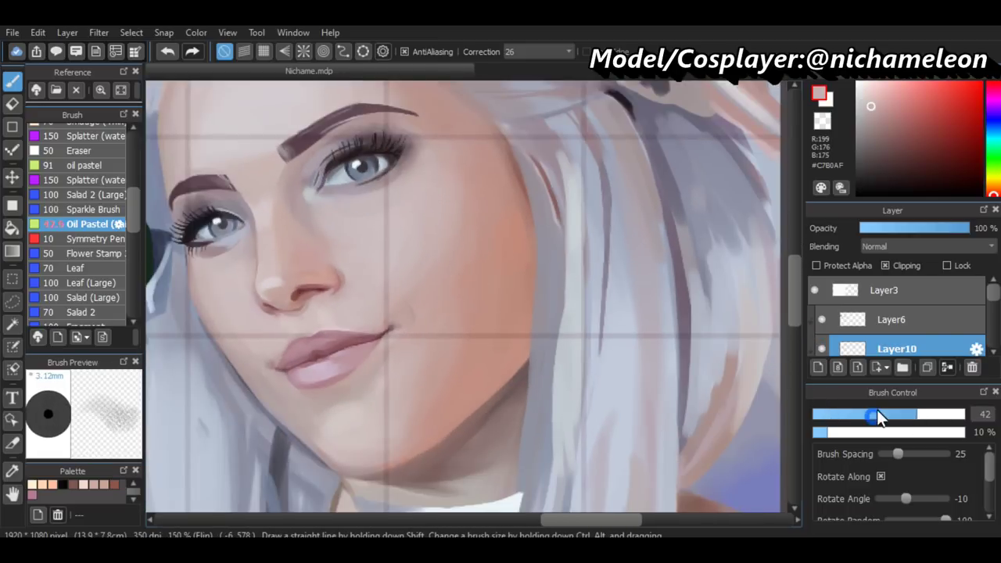
pyautogui.keyDown('alt'); pyautogui.click(499, 262); pyautogui.keyUp('alt')
pyautogui.keyDown('alt'); pyautogui.click(399, 304); pyautogui.keyUp('alt')
pyautogui.keyDown('alt'); pyautogui.click(495, 180); pyautogui.keyUp('alt')
pyautogui.click(467, 135)
# Warm the far cheek's contour down to the chin with #C48B7A at brush size 18
pyautogui.scroll(3, 620, 345)
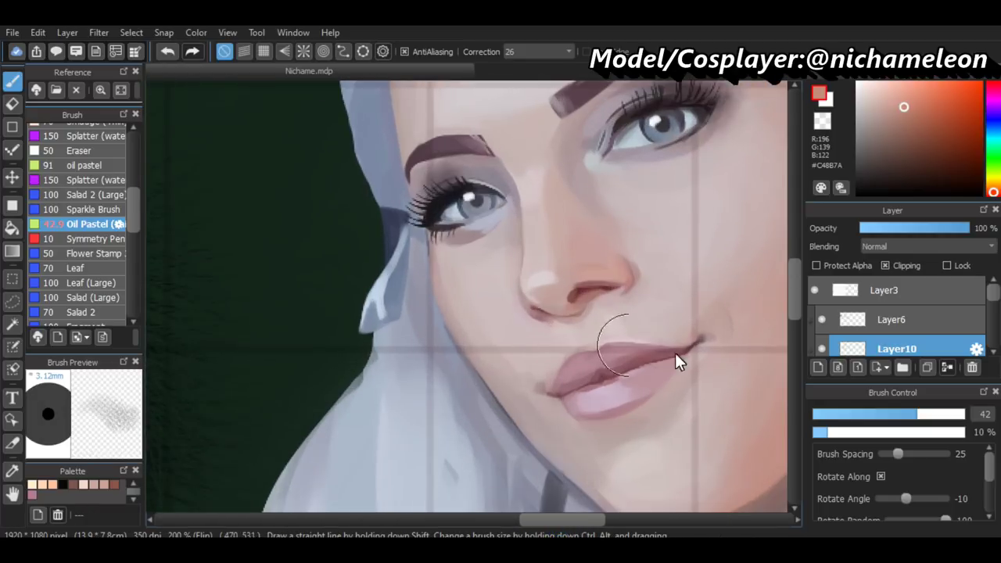
pyautogui.moveTo(906, 414); pyautogui.dragTo(868, 415)
pyautogui.moveTo(433, 269)
pyautogui.mouseDown()
pyautogui.moveTo(475, 354)
pyautogui.moveTo(592, 495)
pyautogui.mouseUp()
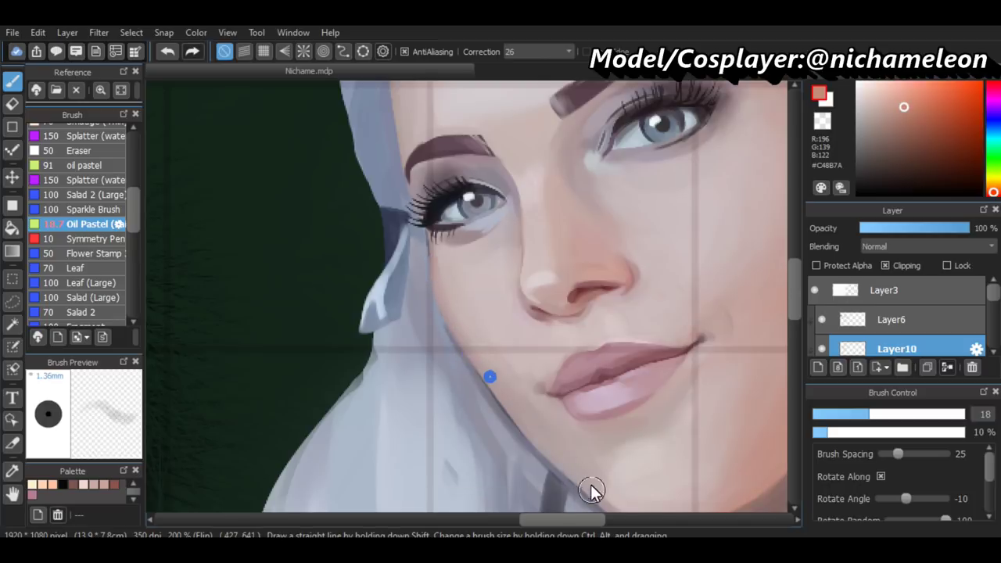
pyautogui.scroll(-2, 592, 494)
pyautogui.moveTo(522, 519)
pyautogui.mouseDown()
pyautogui.moveTo(418, 535)
pyautogui.moveTo(540, 529)
pyautogui.moveTo(502, 487)
pyautogui.mouseUp()
pyautogui.scroll(1, 540, 529)
pyautogui.scroll(1, 784, 271)
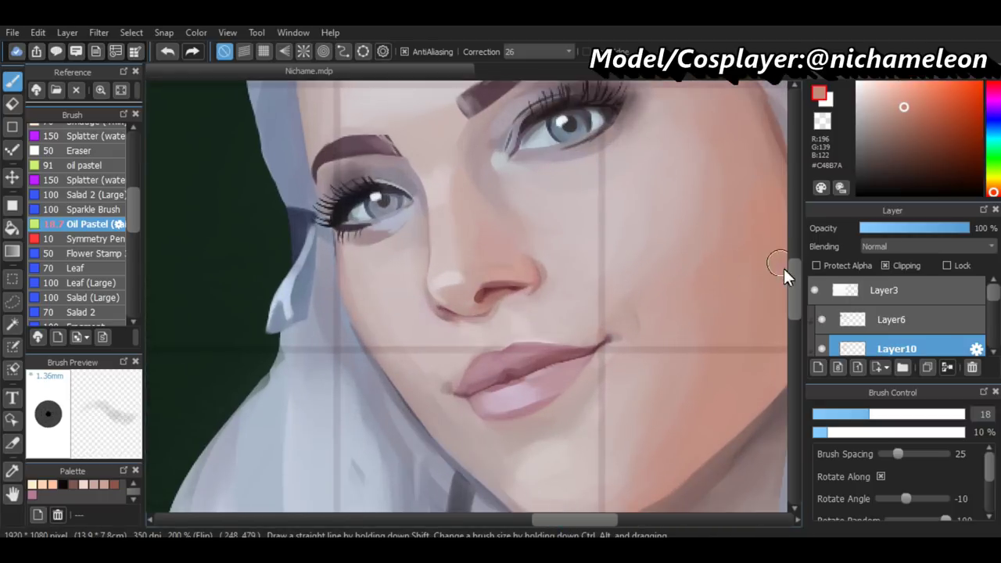
# Blend the chin below the lower lip with #D2C6C4, enlarging the brush to size 30
pyautogui.moveTo(784, 271); pyautogui.dragTo(786, 287)
pyautogui.keyDown('alt'); pyautogui.click(501, 394); pyautogui.keyUp('alt')
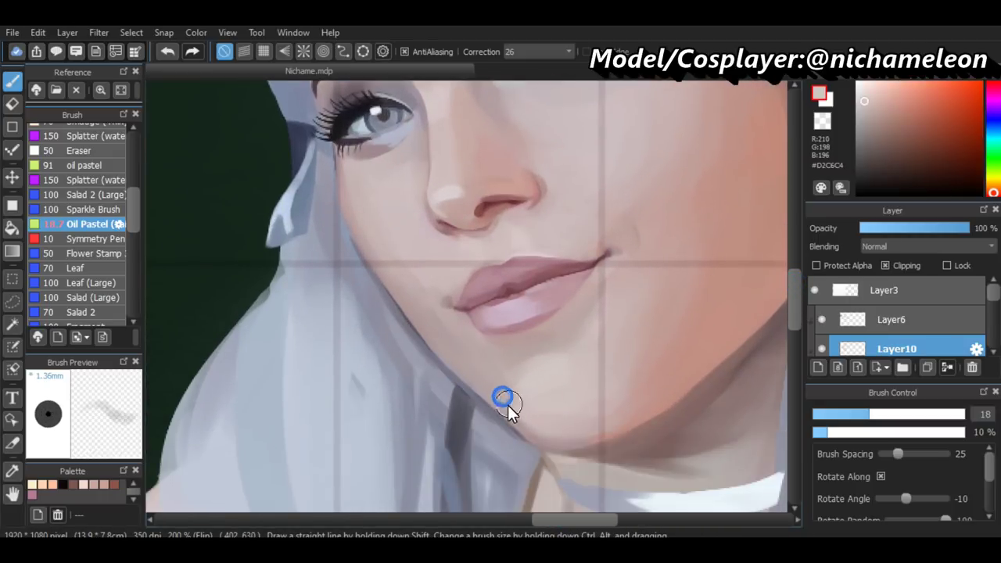
pyautogui.click(531, 365)
pyautogui.click(498, 383)
pyautogui.click(876, 415)
pyautogui.click(605, 304)
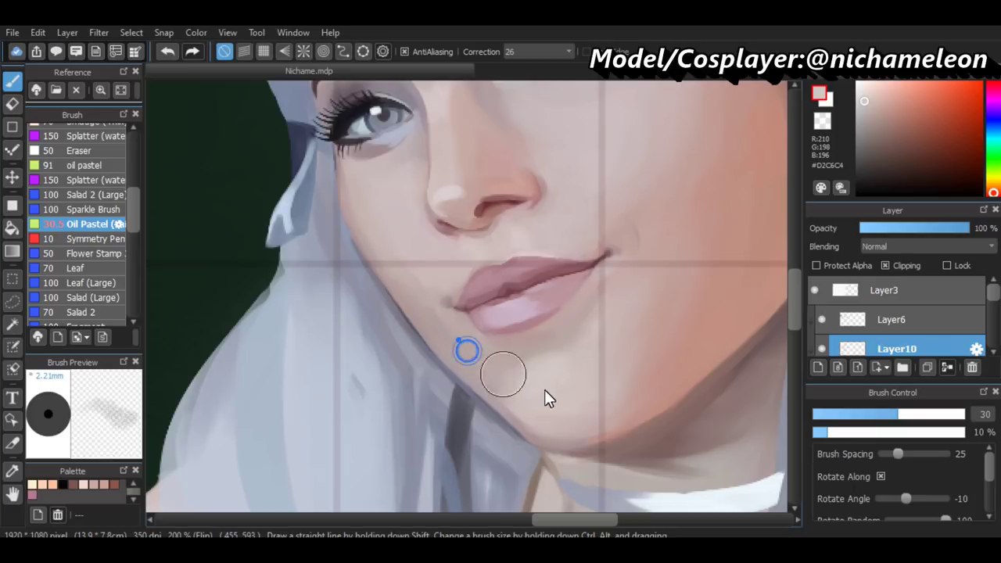
# Soften the jawline beside the far mouth corner with #B2A1A0 and #D2C6C5, and toggle Layer10 to check the blending
pyautogui.keyDown('alt'); pyautogui.click(458, 348); pyautogui.keyUp('alt')
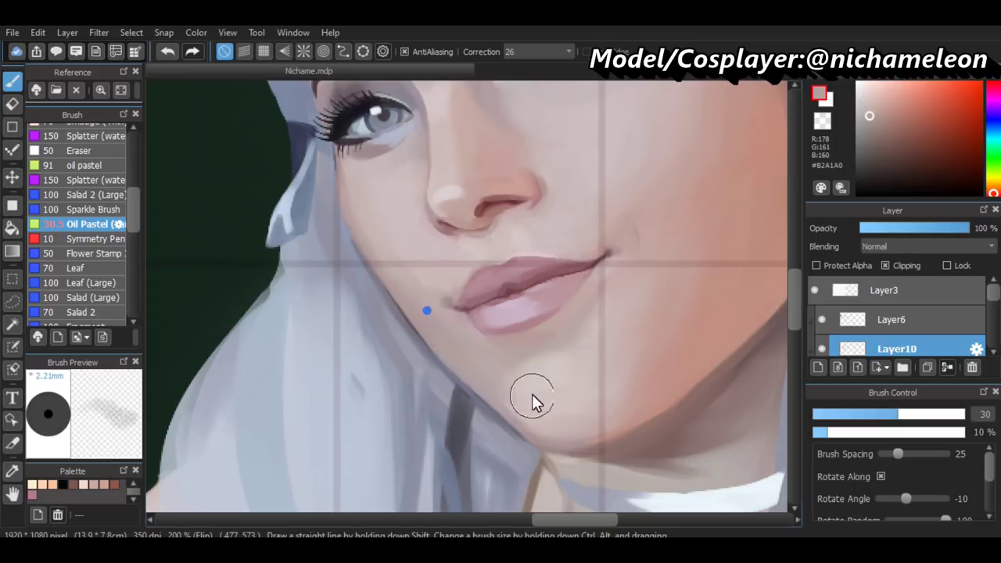
pyautogui.keyDown('alt'); pyautogui.click(524, 382); pyautogui.keyUp('alt')
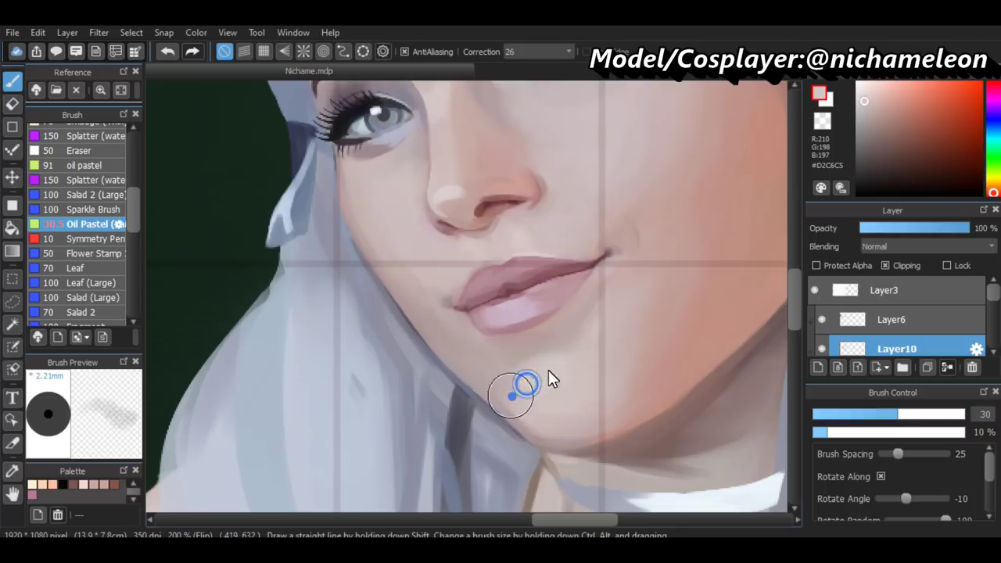
pyautogui.hotkey('ctrl', '-')
pyautogui.hotkey('ctrl', '-')
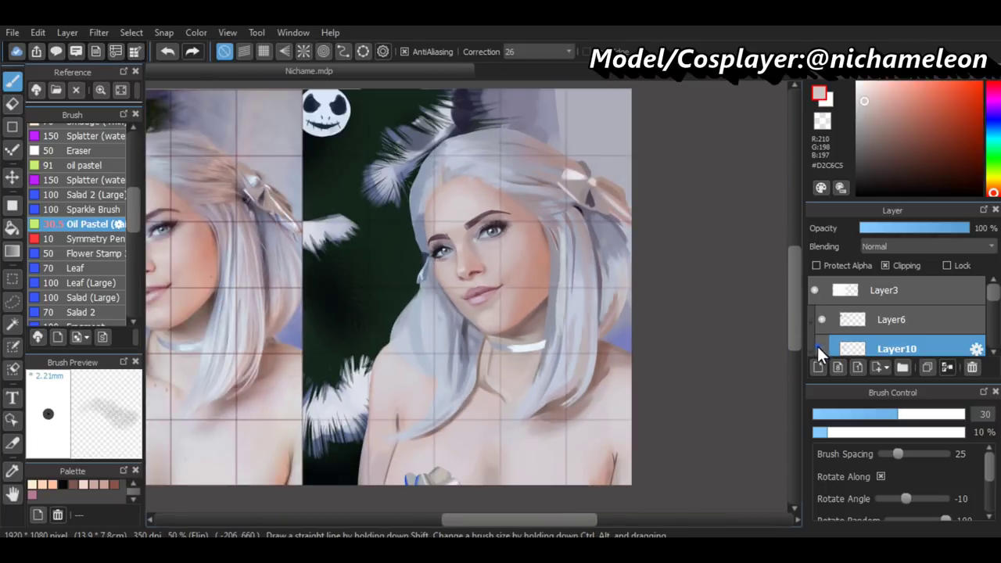
pyautogui.click(815, 348)
# Blend the far cheek below the eye with #C6B5B3
pyautogui.hotkey('ctrl', '-')
pyautogui.hotkey('ctrl', '+')
pyautogui.scroll(1, 791, 320)
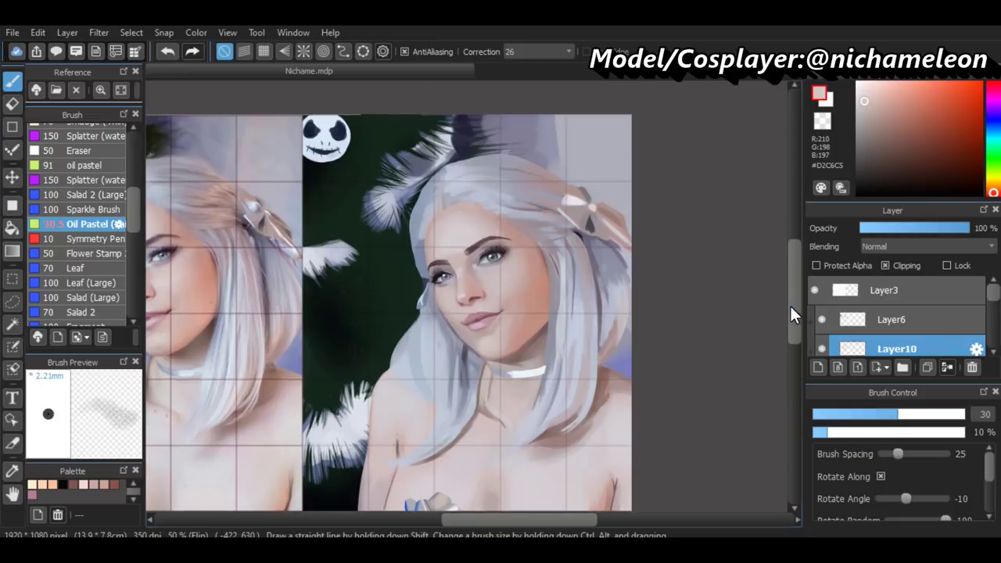
pyautogui.hotkey('ctrl', '+')
pyautogui.hotkey('ctrl', '+')
pyautogui.keyDown('alt'); pyautogui.click(397, 359); pyautogui.keyUp('alt')
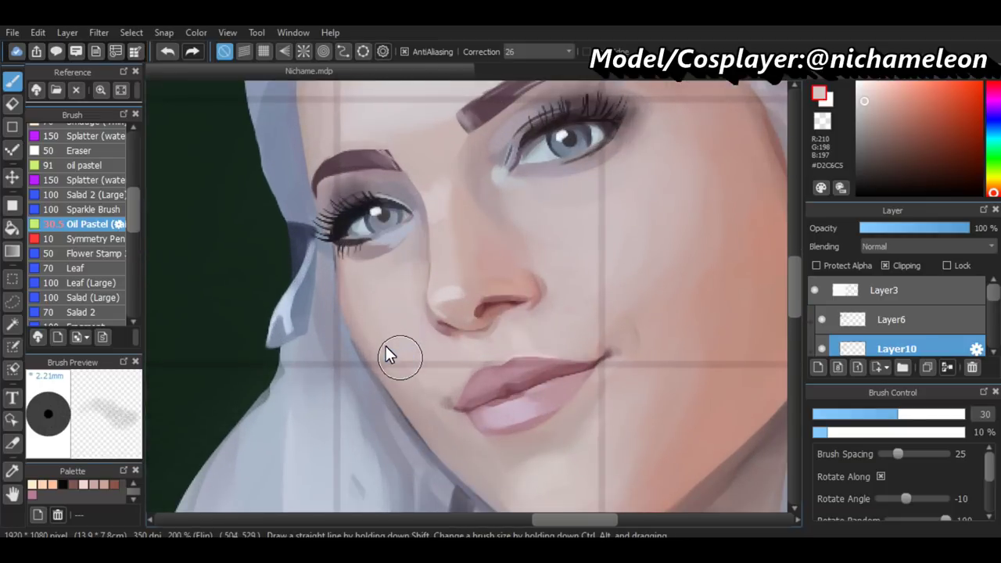
pyautogui.click(368, 287)
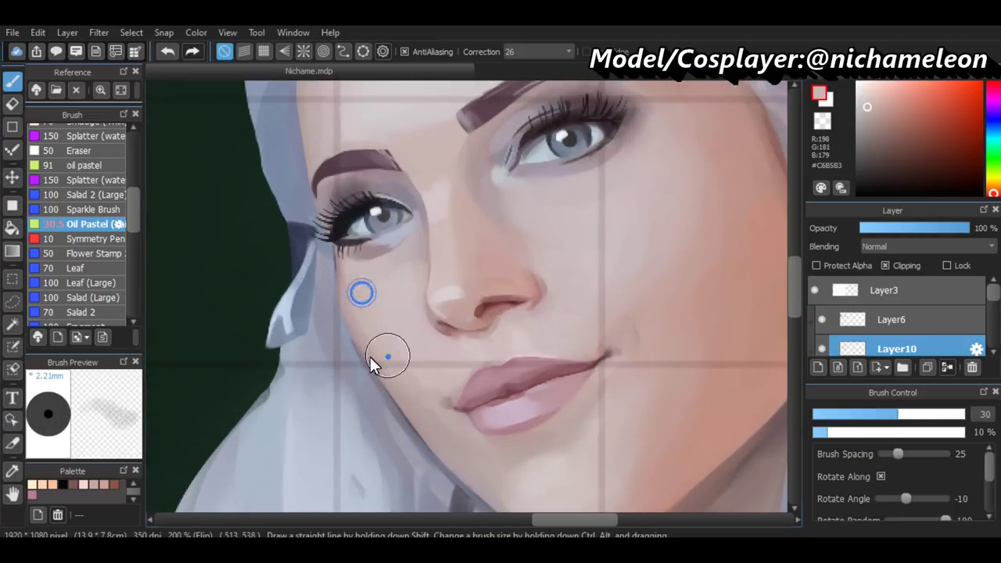
# Shade the outer edge of the far cheek from below the eye to the mouth corner with #A59093
pyautogui.keyDown('alt'); pyautogui.click(357, 308); pyautogui.keyUp('alt')
pyautogui.click(377, 330)
pyautogui.click(409, 380)
pyautogui.click(351, 271)
pyautogui.click(365, 293)
pyautogui.click(398, 360)
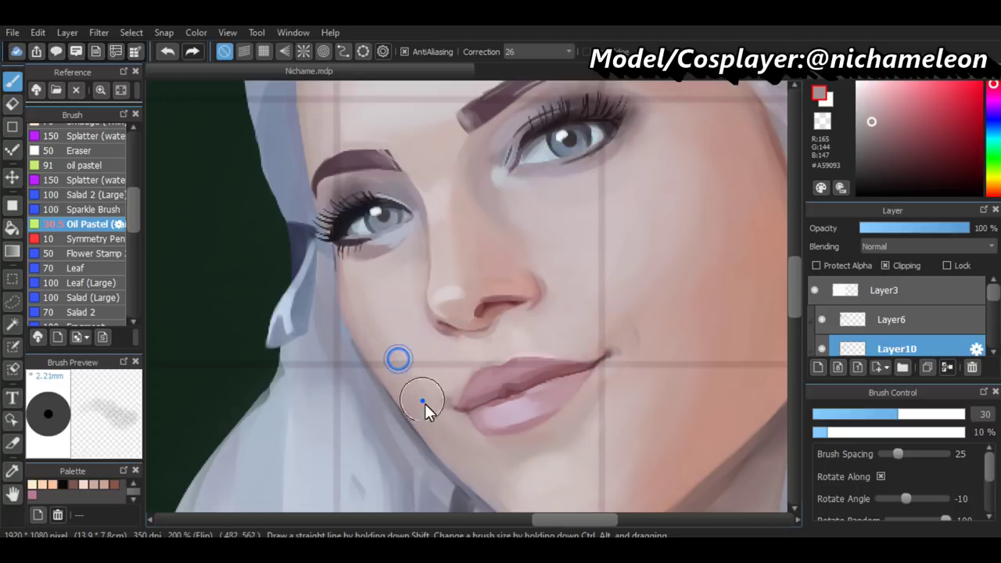
pyautogui.hotkey('ctrl', '-')
pyautogui.hotkey('ctrl', '-')
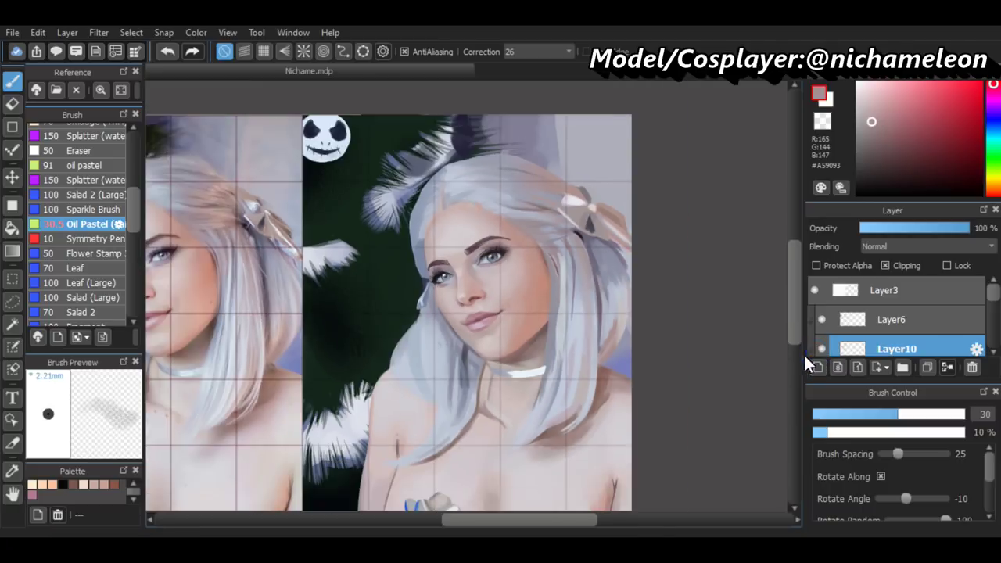
# Lighten the far cheek toward the mouth corner with #CBBBBB, and compare the face with the reference photo
pyautogui.hotkey('ctrl', '+')
pyautogui.hotkey('ctrl', '+')
pyautogui.keyDown('alt'); pyautogui.click(422, 331); pyautogui.keyUp('alt')
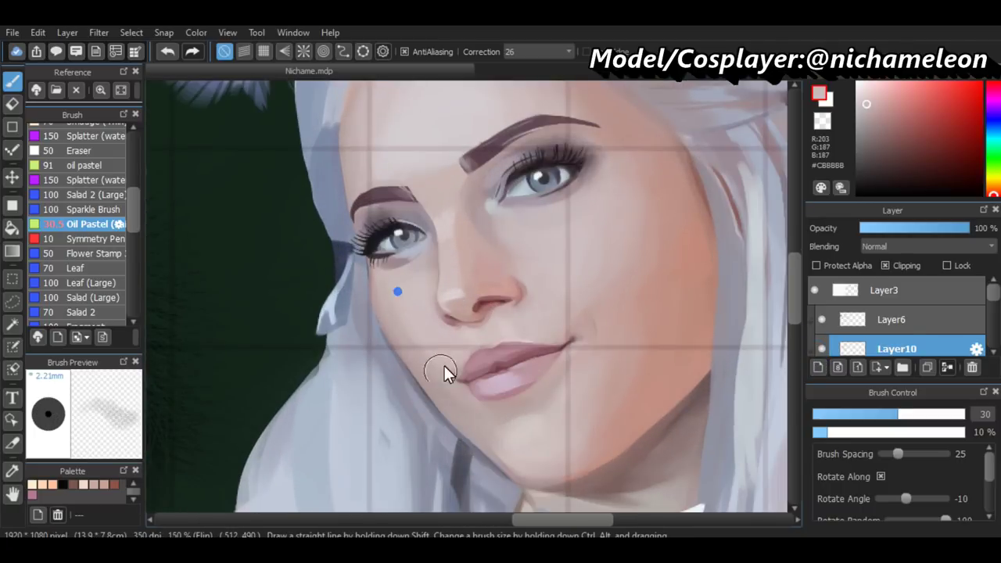
pyautogui.hotkey('ctrl', '+')
pyautogui.click(406, 376)
pyautogui.click(407, 388)
pyautogui.hotkey('ctrl', '-')
pyautogui.hotkey('ctrl', '-')
pyautogui.hotkey('ctrl', '-')
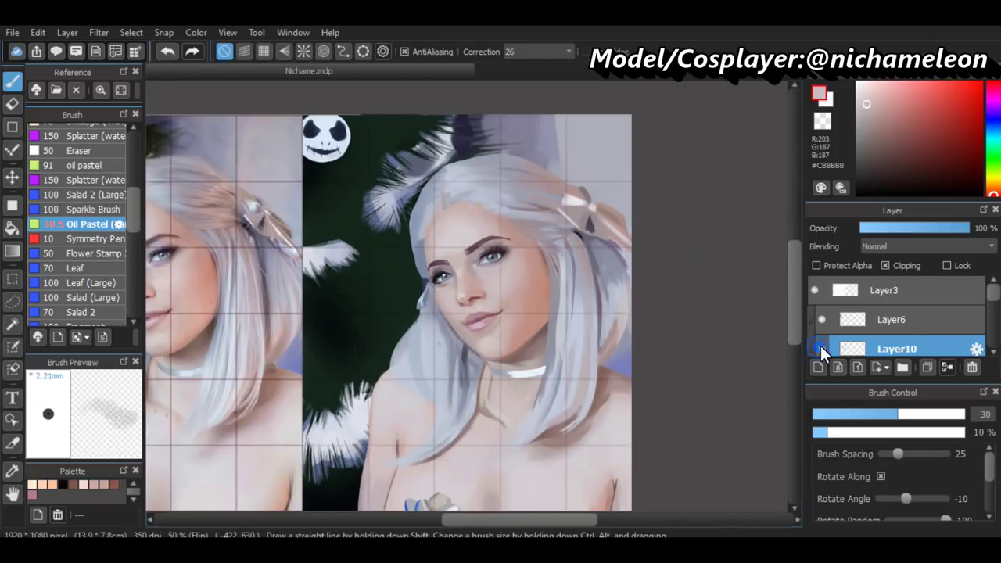
pyautogui.hotkey('ctrl', '-')
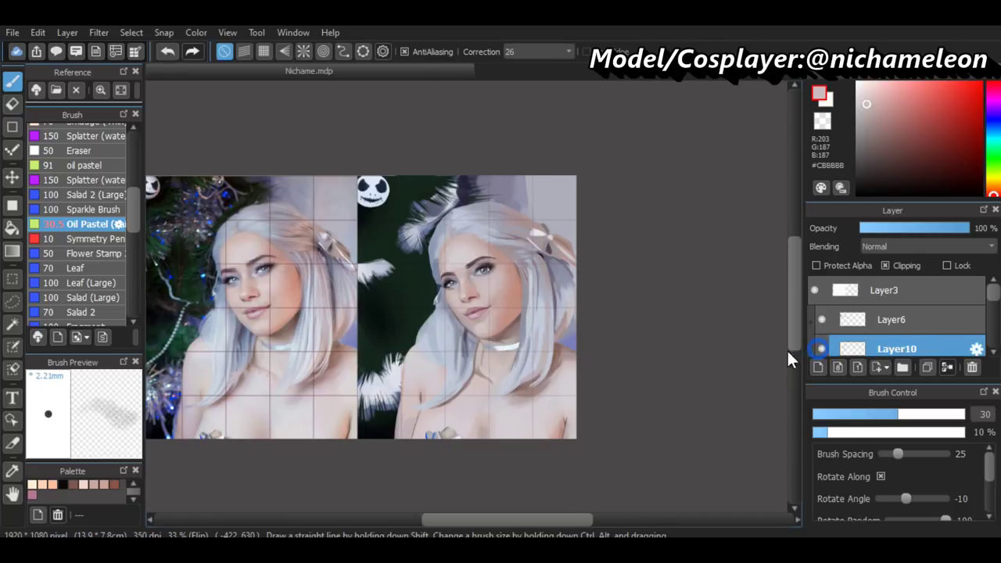
# Blend the near cheek up toward the temple with #C8BABC at brush size 48
pyautogui.hotkey('ctrl', '+')
pyautogui.hotkey('ctrl', '+')
pyautogui.hotkey('ctrl', '+')
pyautogui.keyDown('alt'); pyautogui.click(526, 235); pyautogui.keyUp('alt')
pyautogui.moveTo(462, 292); pyautogui.dragTo(625, 216)
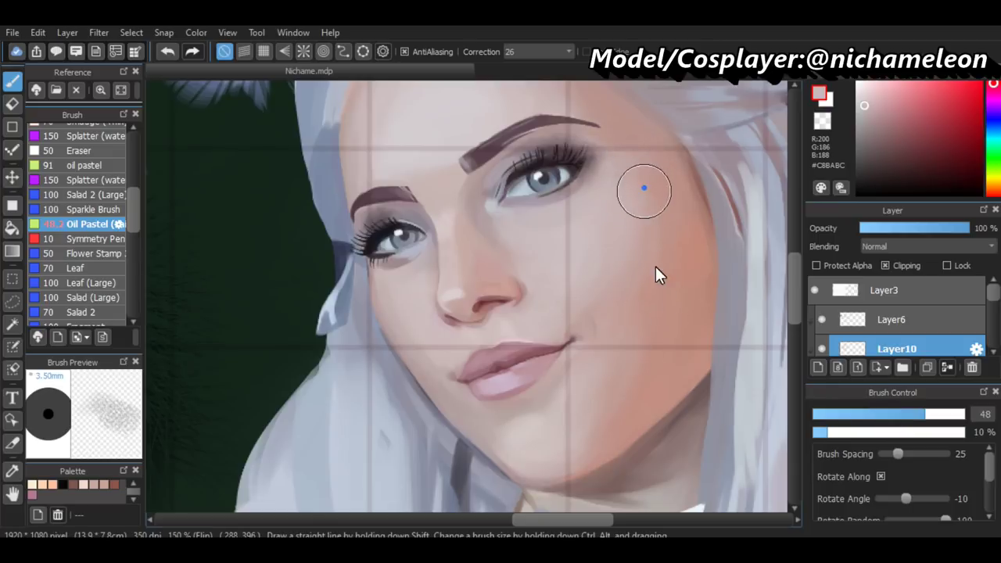
pyautogui.hotkey('ctrl', '-')
pyautogui.hotkey('ctrl', '-')
pyautogui.hotkey('ctrl', '-')
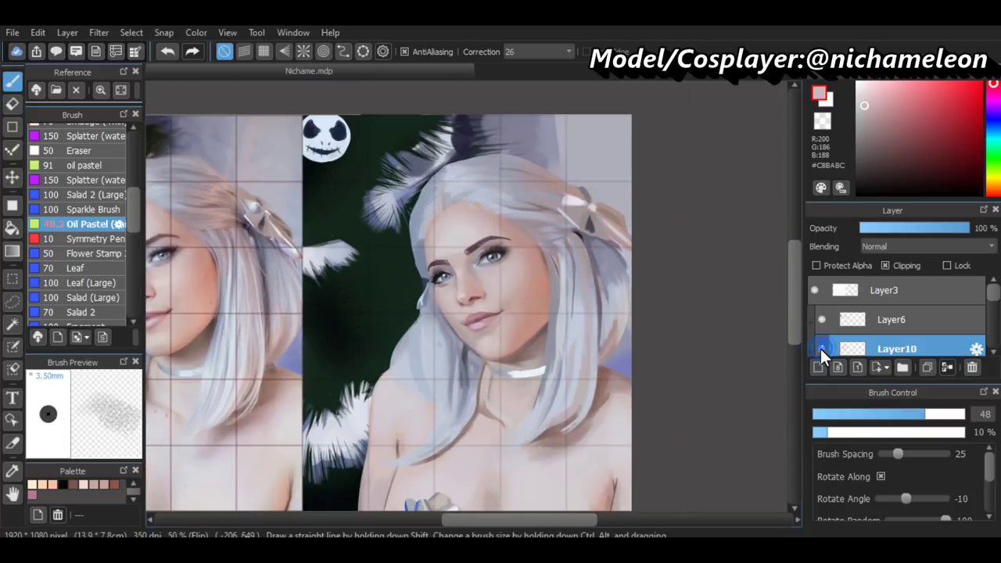
# Warm the near cheek beside the mouth with #C08F83, and mirror the canvas view back to its original orientation
pyautogui.hotkey('ctrl', '+')
pyautogui.hotkey('ctrl', '+')
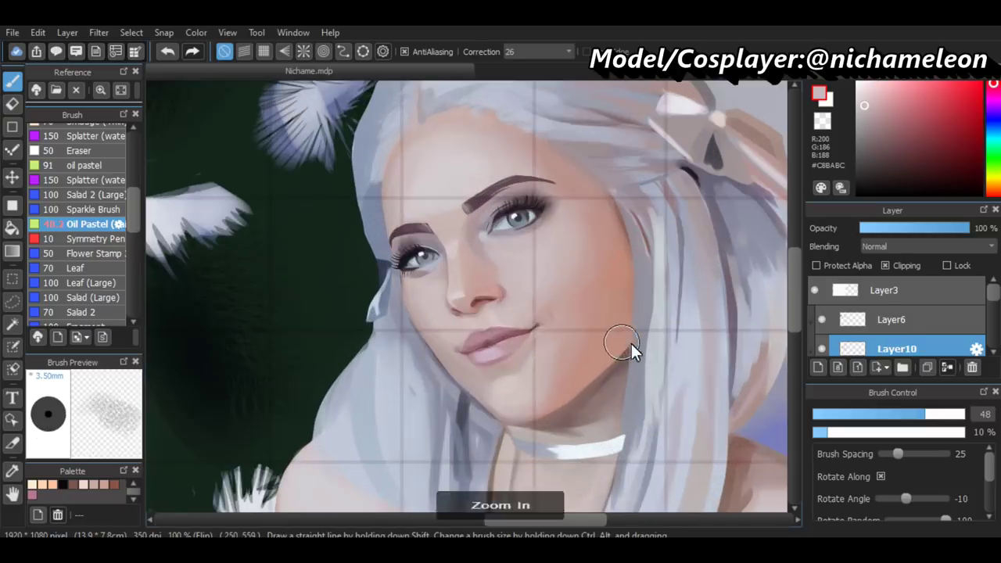
pyautogui.hotkey('ctrl', '+')
pyautogui.keyDown('alt'); pyautogui.click(654, 342); pyautogui.keyUp('alt')
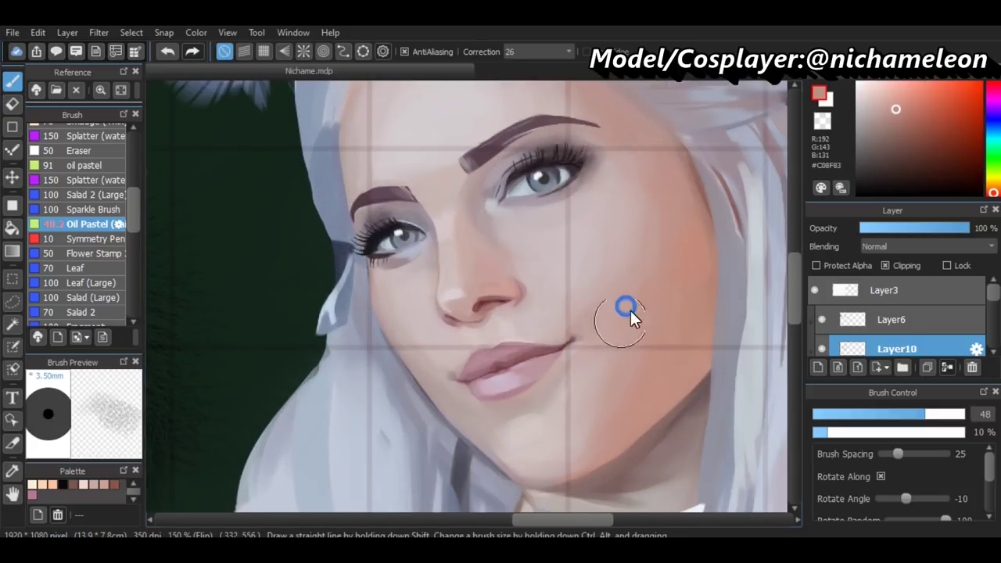
pyautogui.hotkey('ctrl', '-')
pyautogui.hotkey('ctrl', '-')
pyautogui.hotkey('ctrl', '-')
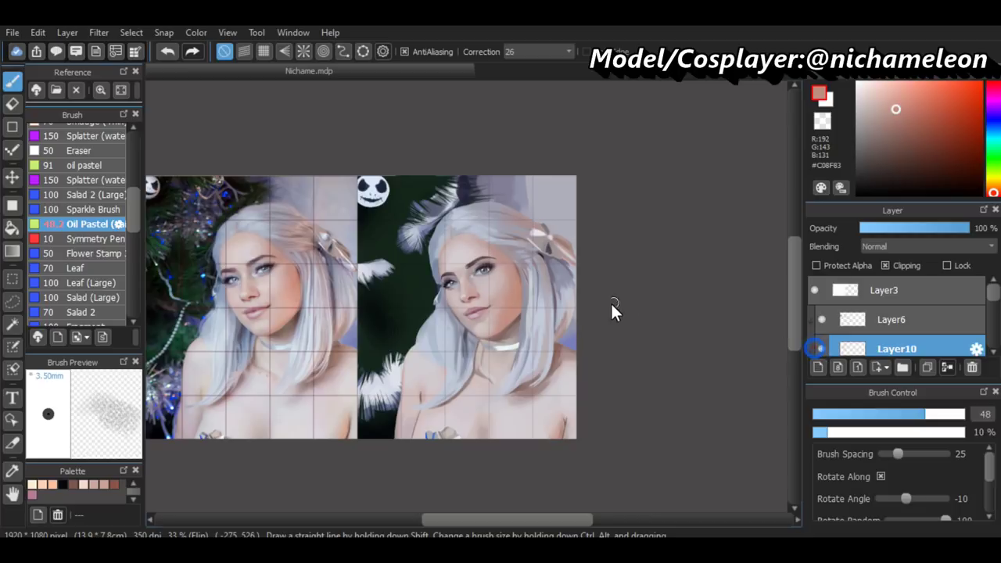
pyautogui.press('h')
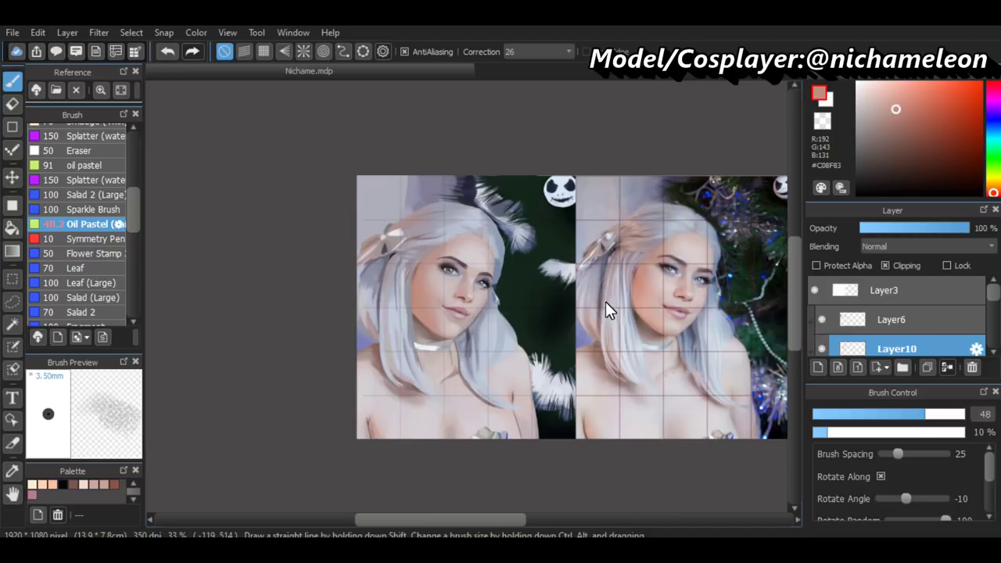
# Check the face in the mirrored view, and blend the near wing of the nose with #CA9E94 at brush sizes 18 and 10.2
pyautogui.press('h')
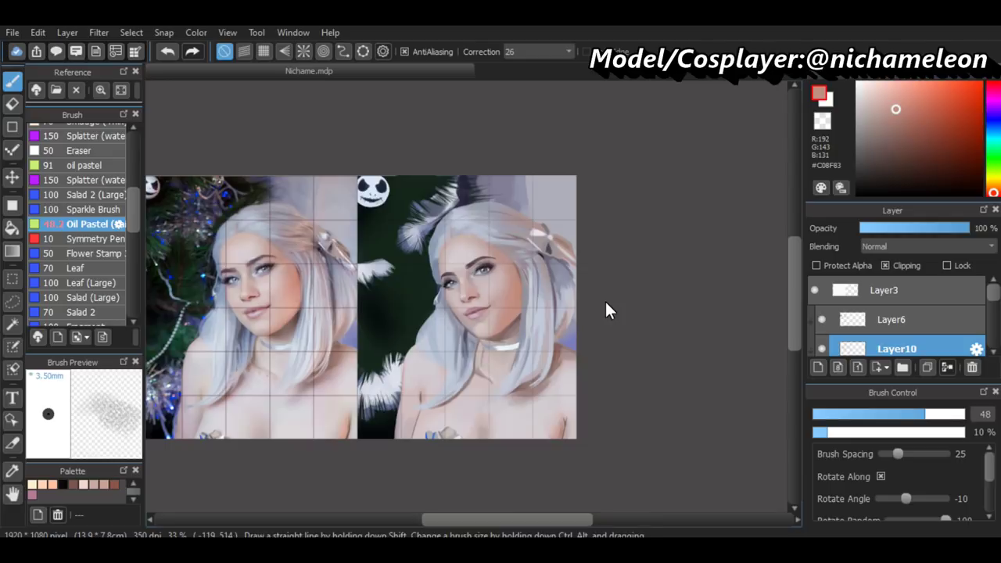
pyautogui.press('h')
pyautogui.hotkey('ctrl', '+')
pyautogui.hotkey('ctrl', '+')
pyautogui.hotkey('ctrl', '+')
pyautogui.hotkey('ctrl', '+')
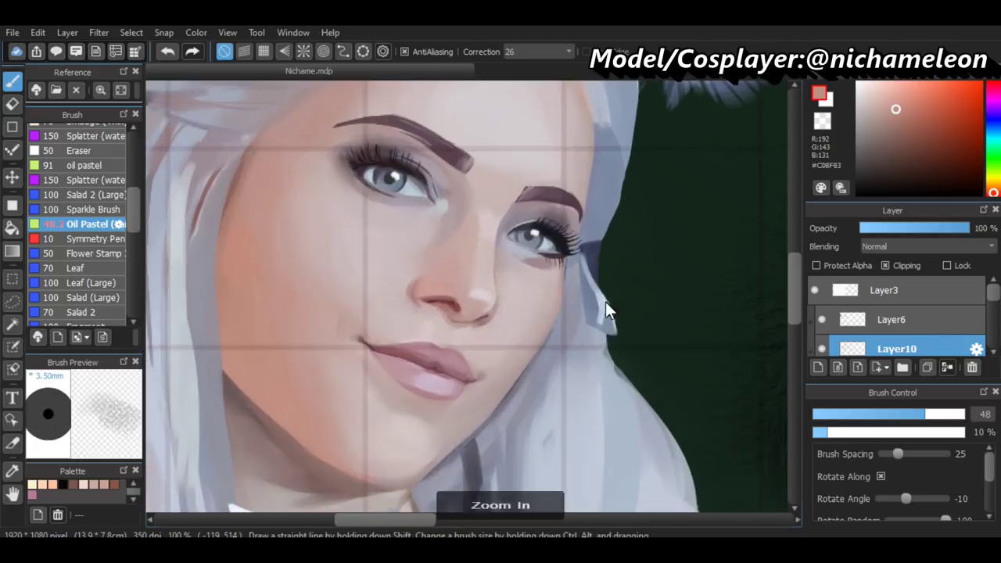
pyautogui.keyDown('alt'); pyautogui.click(417, 305); pyautogui.keyUp('alt')
pyautogui.hotkey('ctrl', '+')
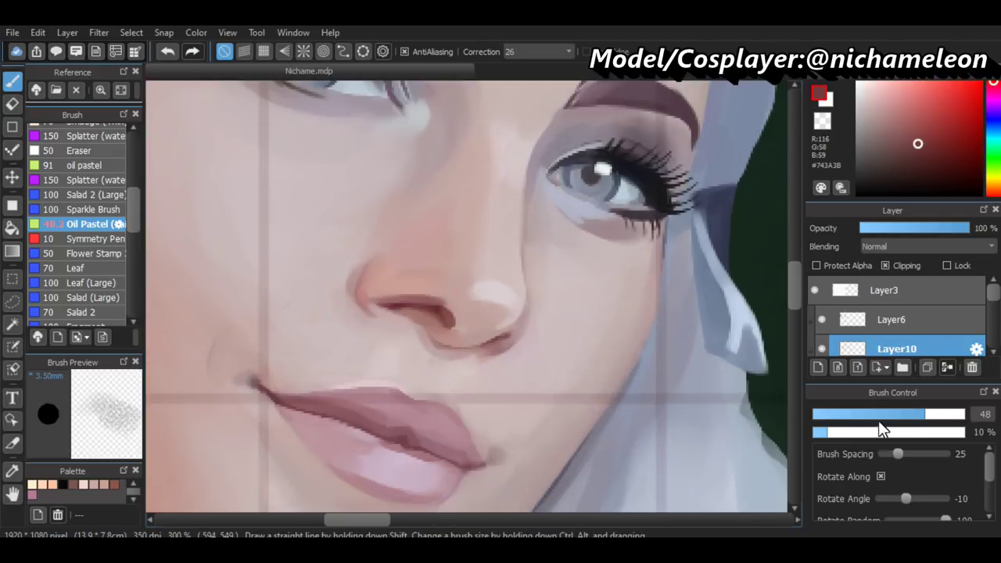
pyautogui.moveTo(879, 414); pyautogui.dragTo(868, 413)
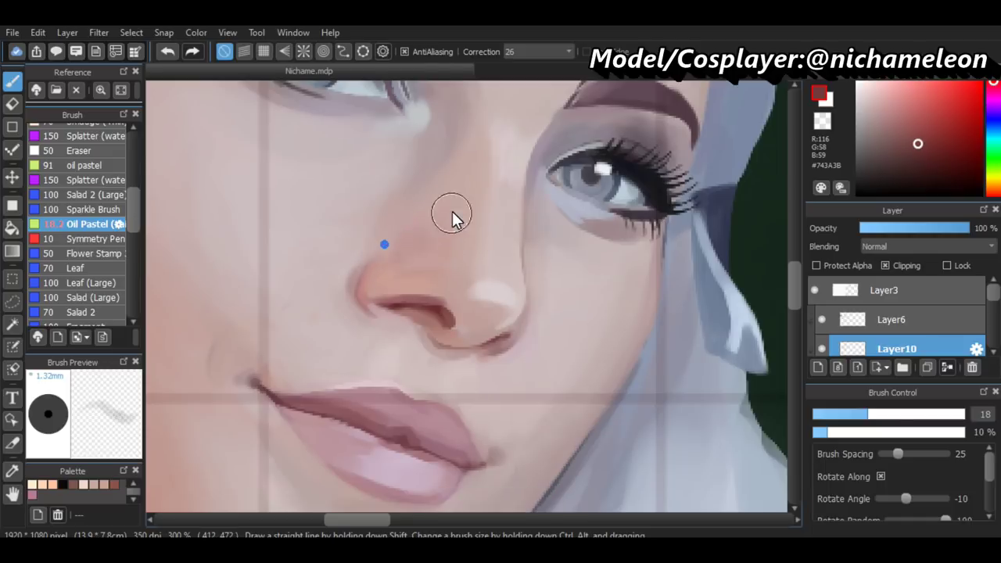
pyautogui.keyDown('alt'); pyautogui.click(396, 284); pyautogui.keyUp('alt')
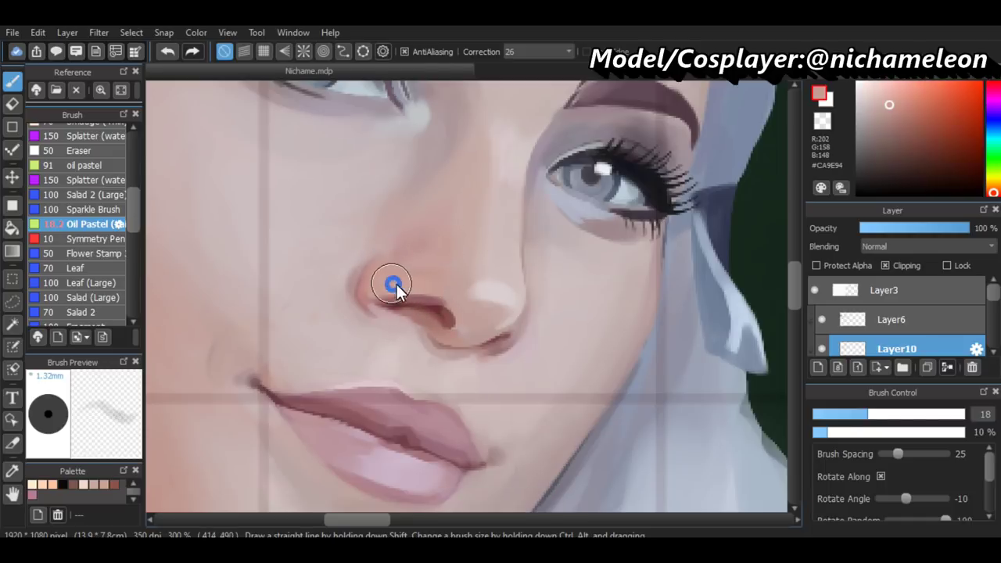
pyautogui.moveTo(878, 415); pyautogui.dragTo(846, 416)
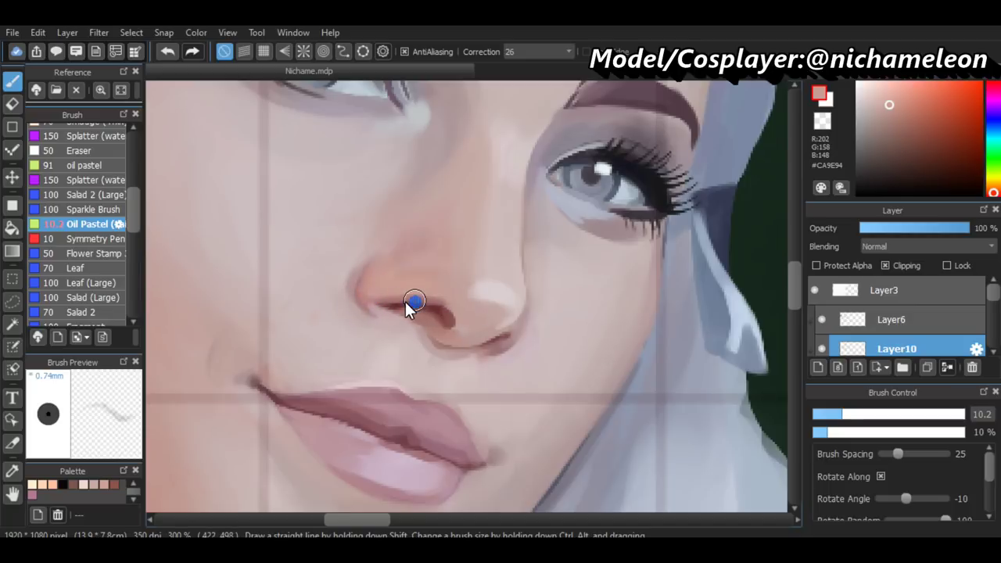
# Shade the near nose wing with #935E60 at brush size 8.6, and clean its lower edge with #C8B0B0 at size 4.7
pyautogui.keyDown('alt'); pyautogui.click(406, 308); pyautogui.keyUp('alt')
pyautogui.click(835, 415)
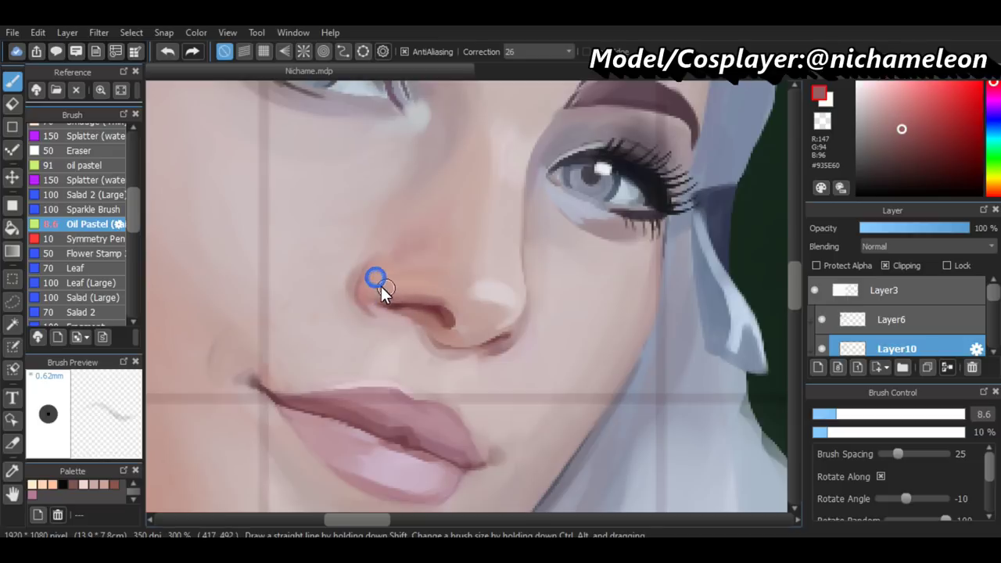
pyautogui.keyDown('alt'); pyautogui.click(389, 321); pyautogui.keyUp('alt')
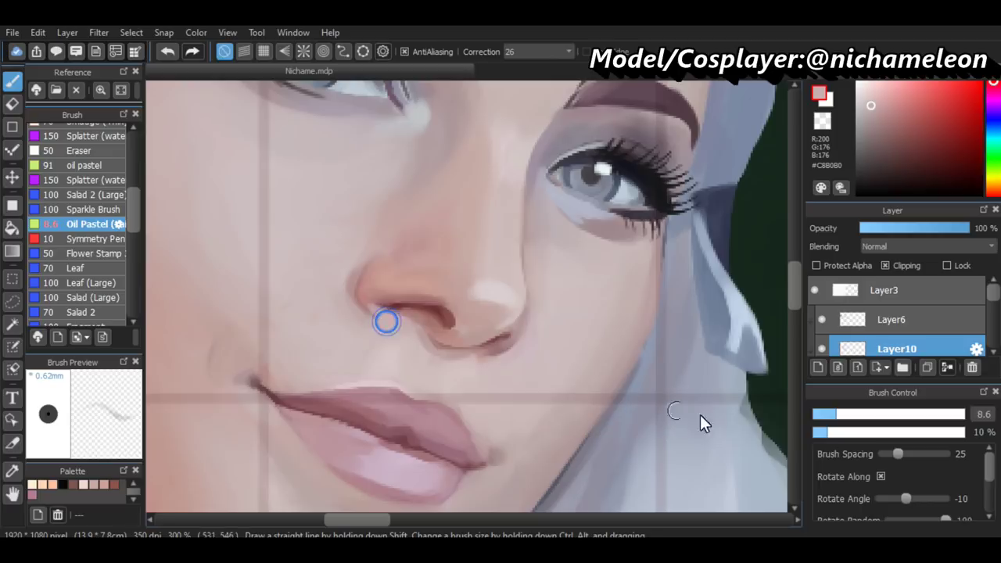
pyautogui.click(824, 417)
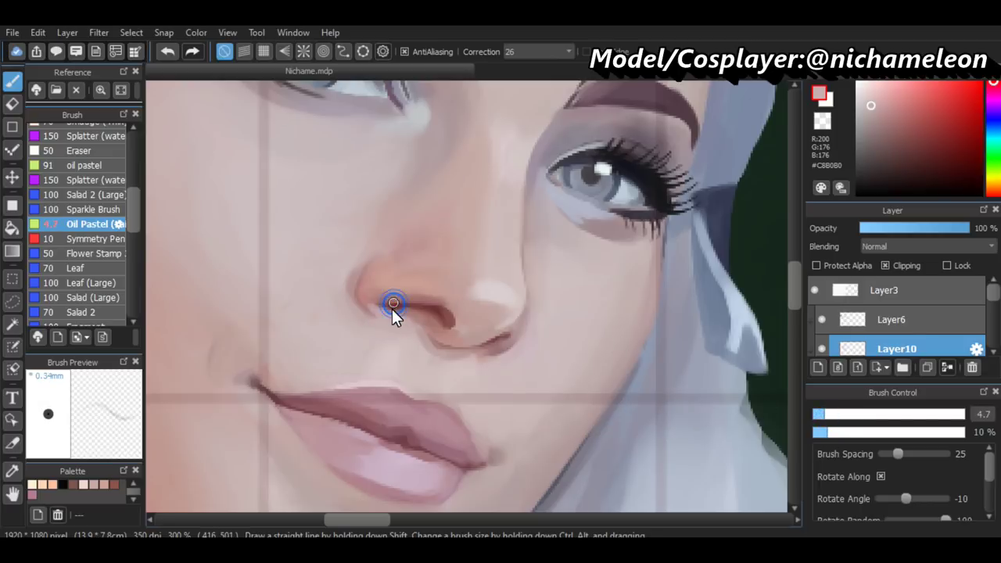
# Define the lower edge of the near nostril with #976C6A at brush size 4.7 and 18% opacity
pyautogui.keyDown('alt'); pyautogui.click(449, 312); pyautogui.keyUp('alt')
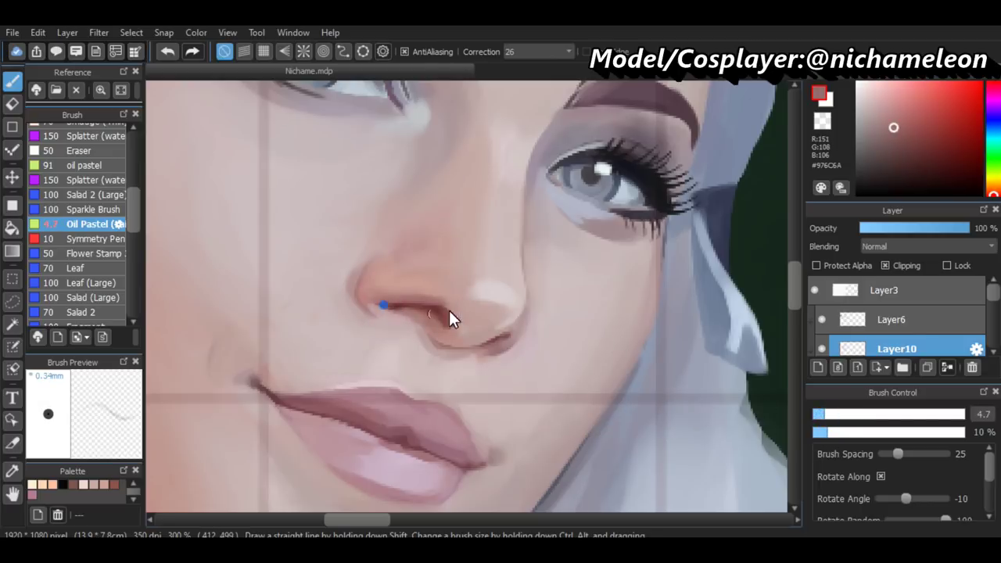
pyautogui.click(861, 435)
pyautogui.click(388, 311)
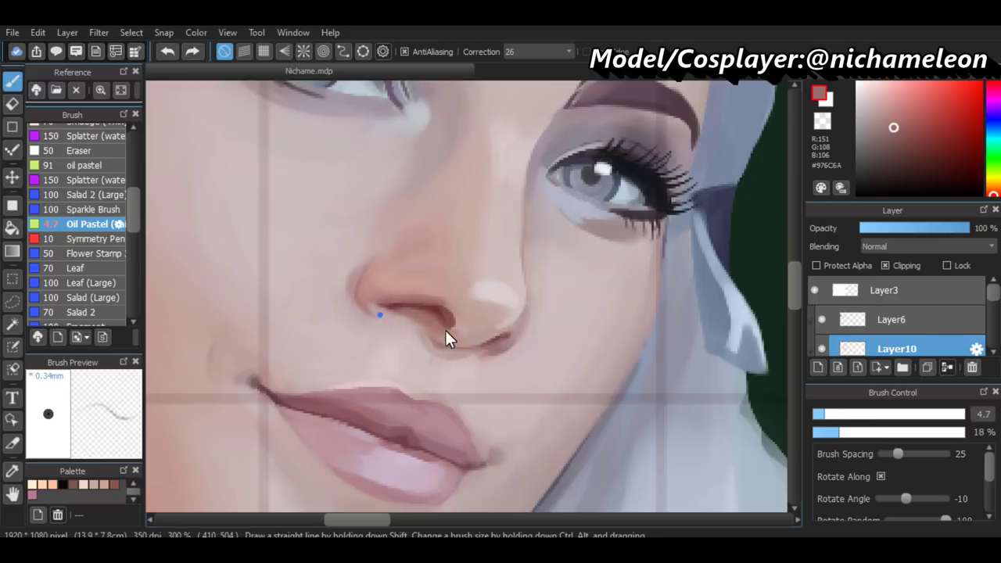
pyautogui.scroll(-3, 596, 403)
pyautogui.scroll(-2, 595, 403)
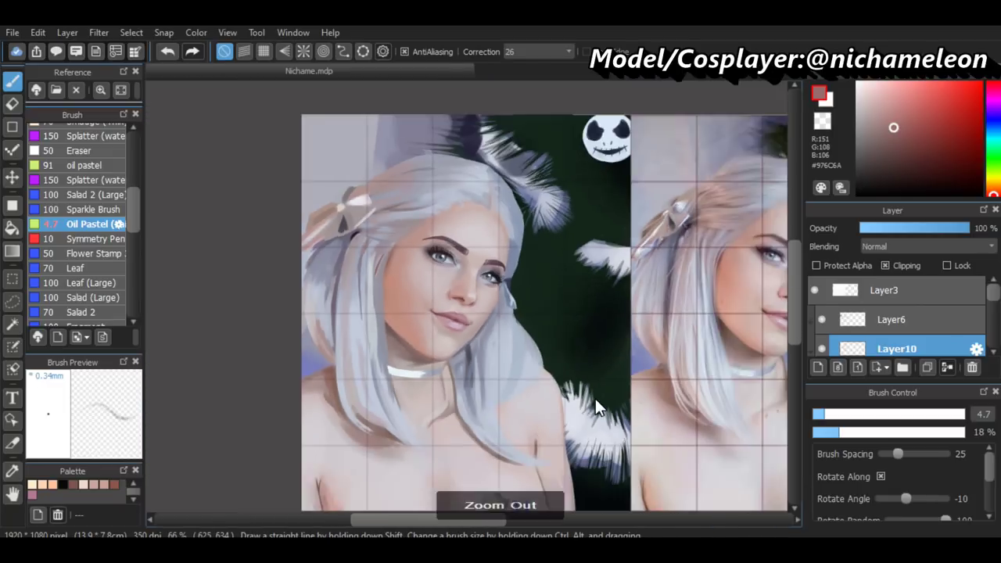
# Mirror the canvas view and darken the near nostril opening with #6A2F36 at brush size 4.2 and 63% opacity
pyautogui.press('h')
pyautogui.scroll(2, 595, 396)
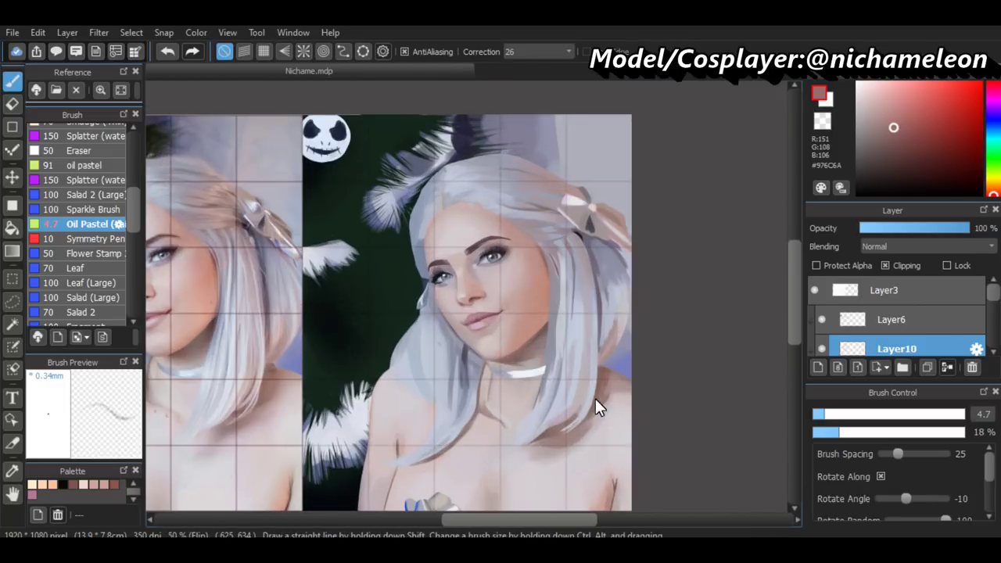
pyautogui.scroll(1, 595, 397)
pyautogui.scroll(5, 504, 259)
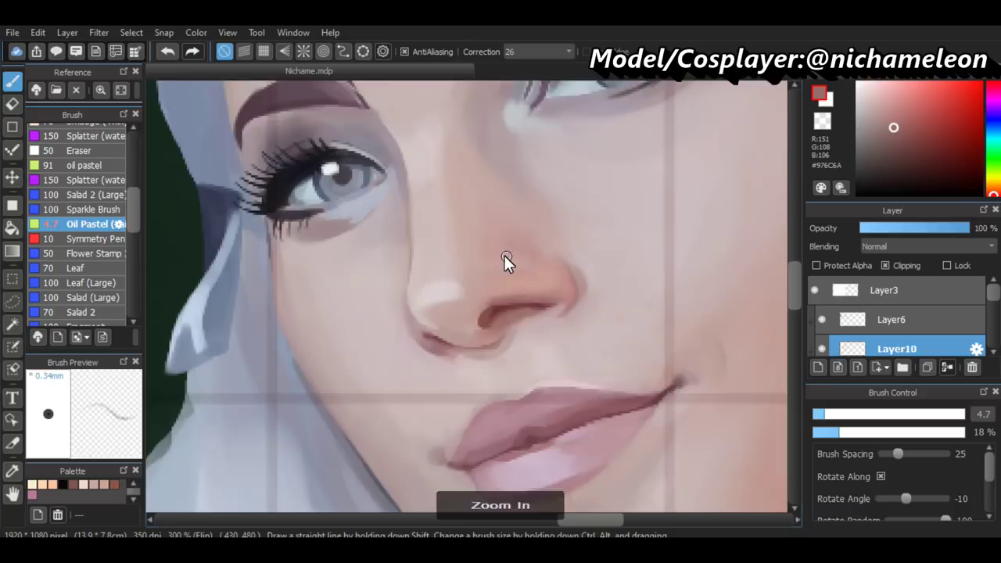
pyautogui.keyDown('alt'); pyautogui.click(495, 328); pyautogui.keyUp('alt')
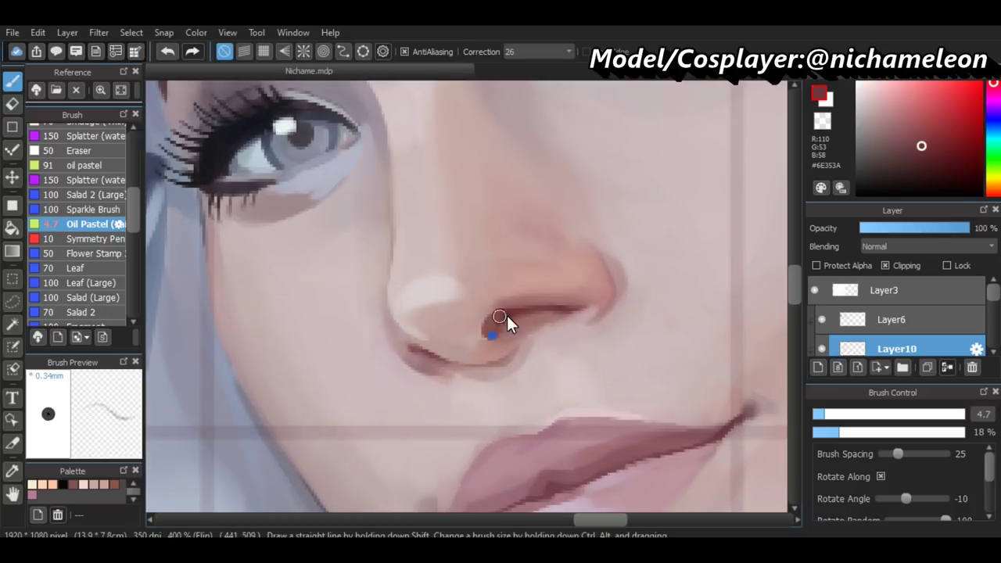
pyautogui.moveTo(485, 336); pyautogui.dragTo(512, 309)
pyautogui.keyDown('alt'); pyautogui.click(506, 316); pyautogui.keyUp('alt')
pyautogui.hotkey('ctrl', 'z')
pyautogui.moveTo(838, 432); pyautogui.dragTo(909, 432)
pyautogui.moveTo(824, 417); pyautogui.dragTo(821, 414)
pyautogui.click(488, 331)
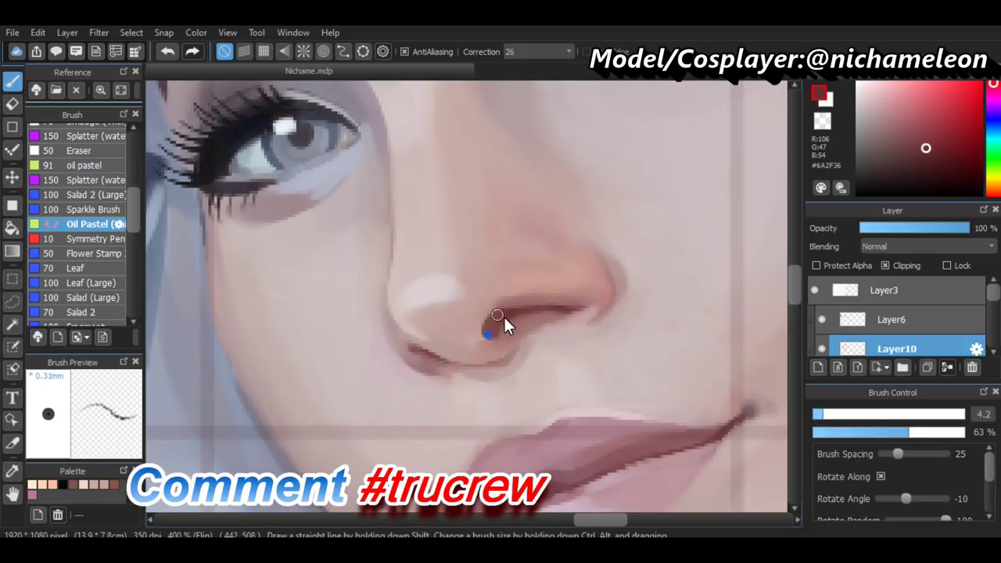
pyautogui.click(484, 330)
# Soften the shadow inside the near nostril with #6A2F36 at brush size 12.9 and 14% opacity
pyautogui.click(843, 432)
pyautogui.click(842, 419)
pyautogui.moveTo(841, 419); pyautogui.dragTo(852, 418)
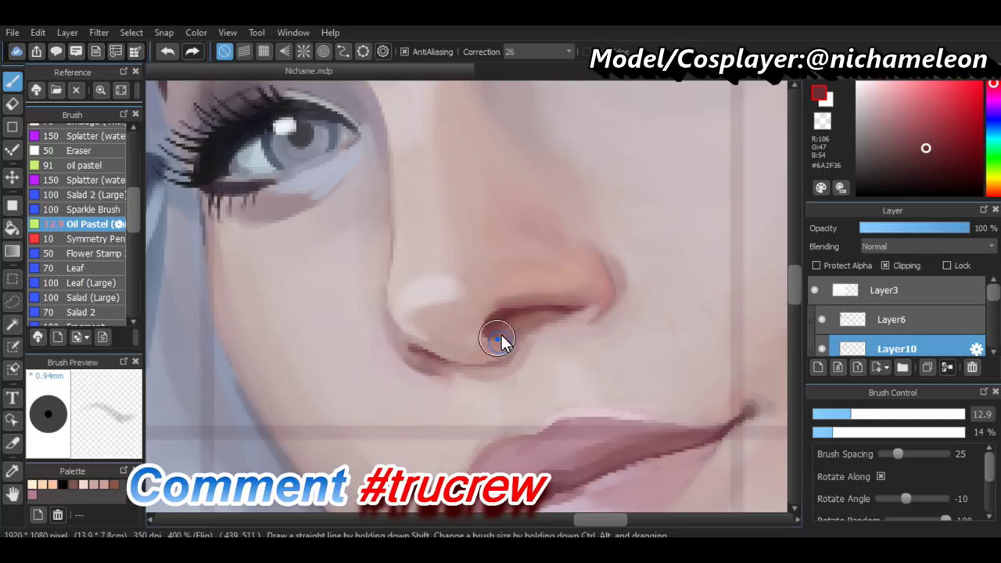
pyautogui.hotkey('ctrl', '-')
pyautogui.hotkey('ctrl', '-')
pyautogui.hotkey('ctrl', '-')
pyautogui.hotkey('ctrl', '-')
pyautogui.hotkey('ctrl', '-')
pyautogui.hotkey('ctrl', '-')
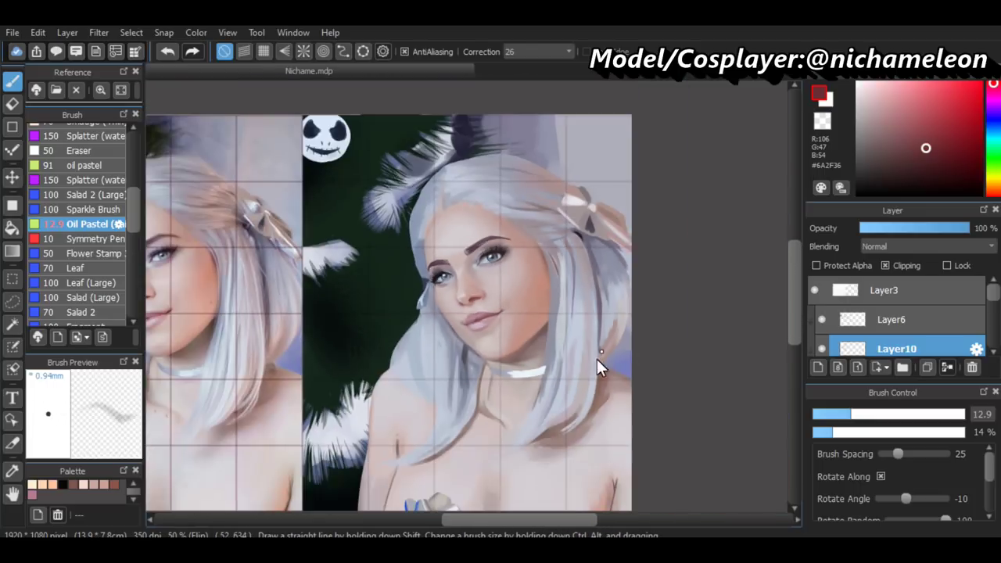
# Blend the skin just beneath the near nostril with #C0A7A6 at brush size 10
pyautogui.hotkey('ctrl', '+')
pyautogui.hotkey('ctrl', '+')
pyautogui.hotkey('ctrl', '+')
pyautogui.hotkey('ctrl', '+')
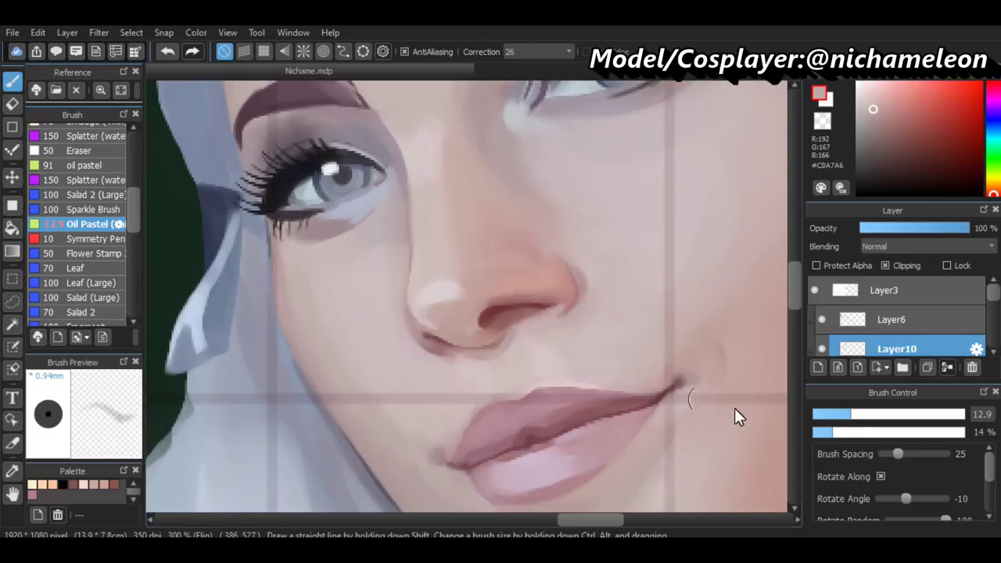
pyautogui.moveTo(496, 298); pyautogui.dragTo(542, 337)
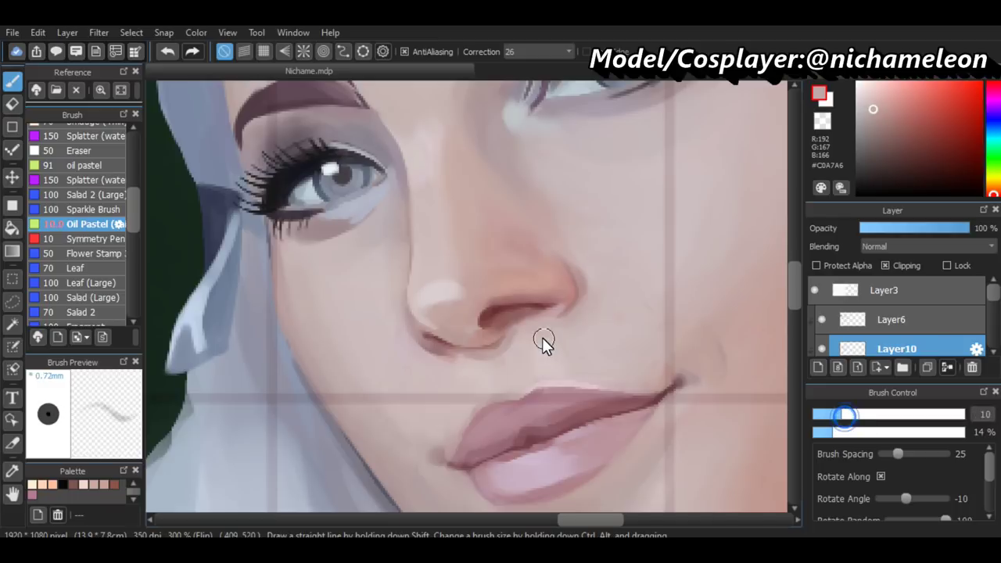
pyautogui.click(503, 328)
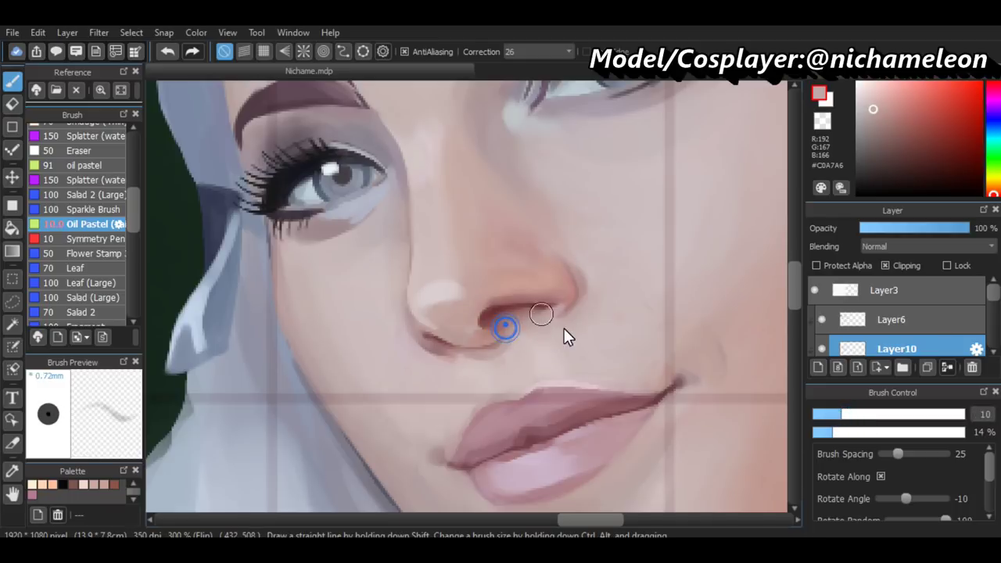
# Compare the whole portrait with the reference photo in both original and mirrored orientations
pyautogui.hotkey('ctrl', '-')
pyautogui.hotkey('ctrl', '-')
pyautogui.hotkey('ctrl', '-')
pyautogui.hotkey('ctrl', '-')
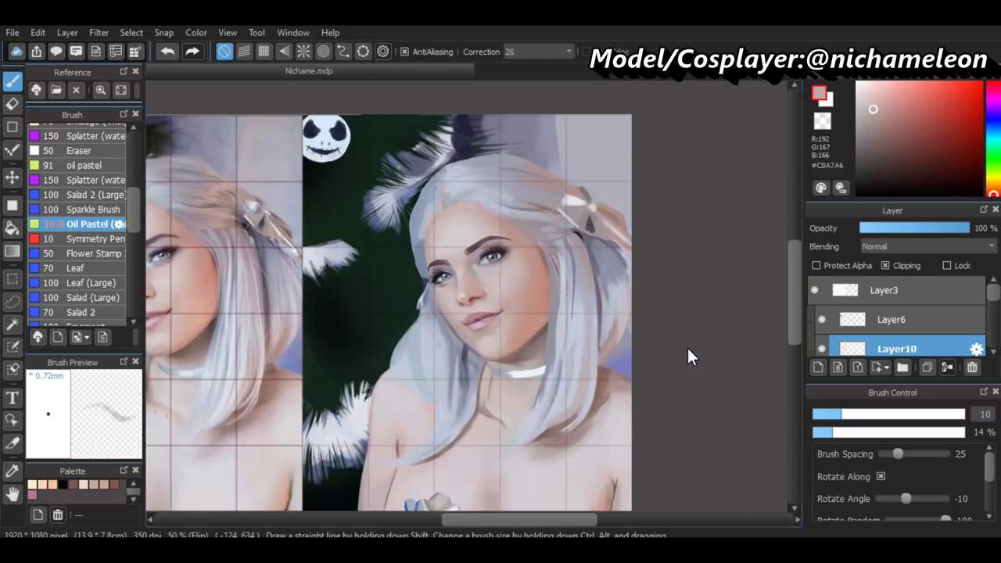
pyautogui.hotkey('ctrl', '-')
pyautogui.press('h')
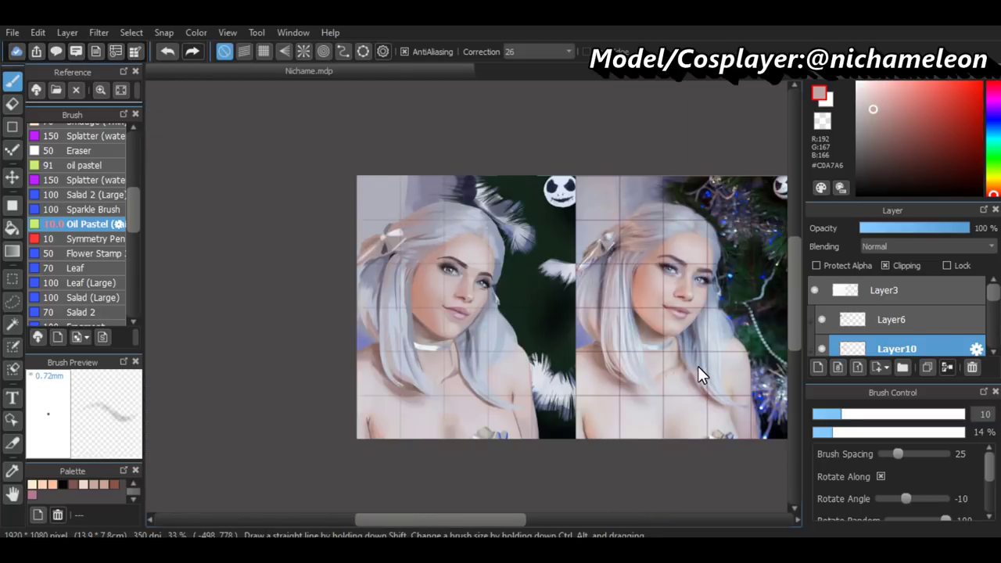
pyautogui.press('h')
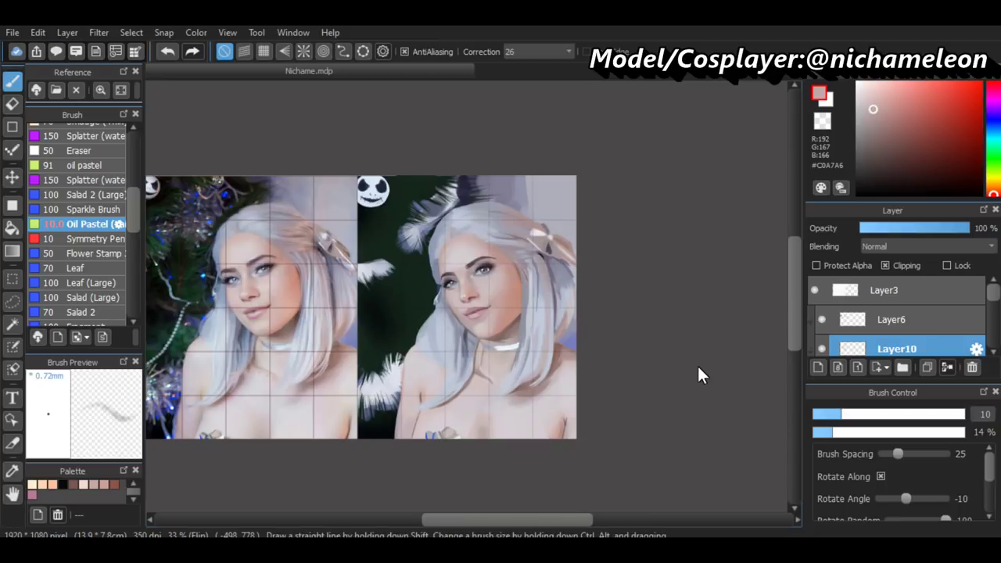
pyautogui.hotkey('ctrl', '+')
pyautogui.hotkey('ctrl', '-')
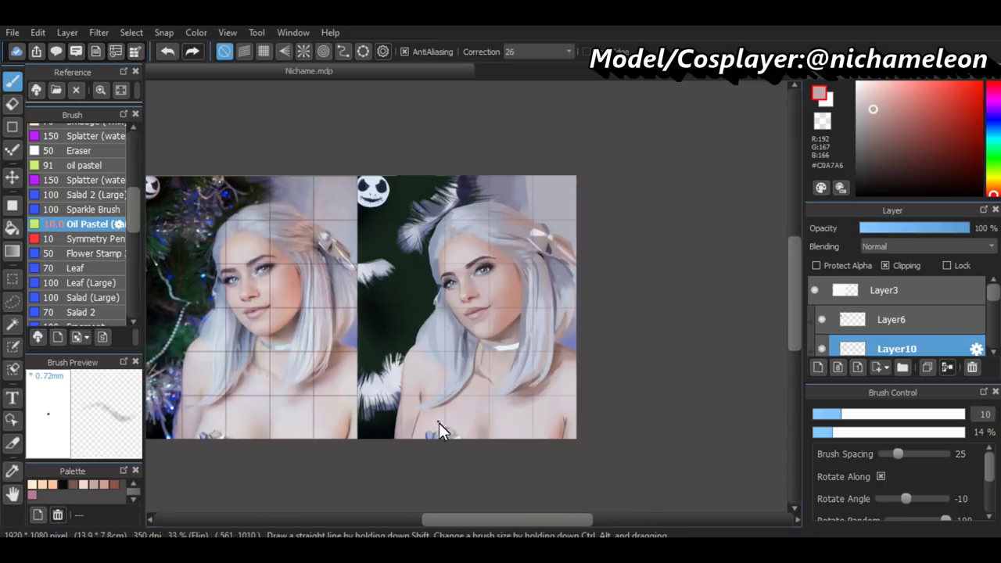
# Warm the near jaw beside the chin with #BF948A at brush size 28
pyautogui.hotkey('ctrl', '+')
pyautogui.hotkey('ctrl', '+')
pyautogui.hotkey('ctrl', '+')
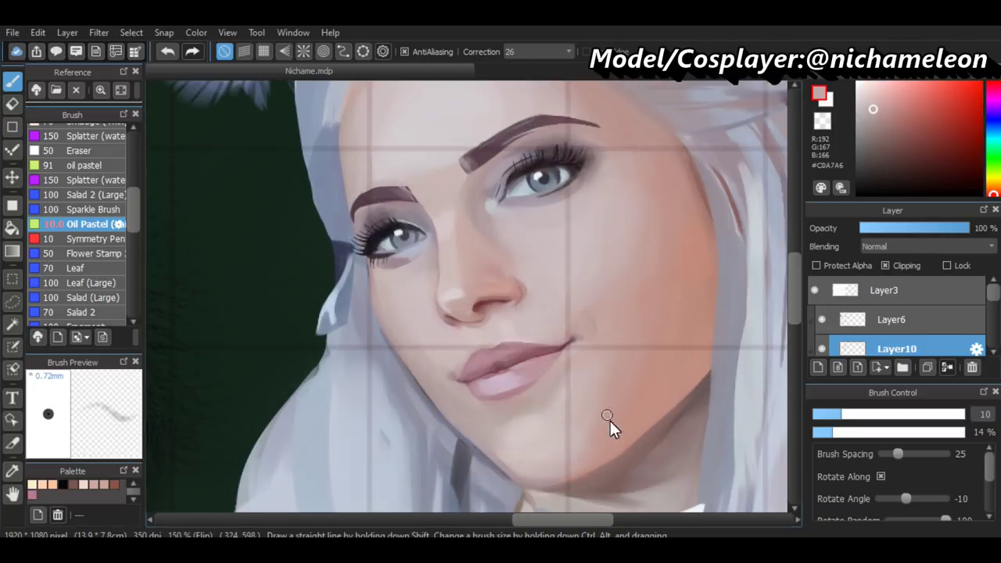
pyautogui.keyDown('alt'); pyautogui.click(605, 456); pyautogui.keyUp('alt')
pyautogui.scroll(-2, 799, 292)
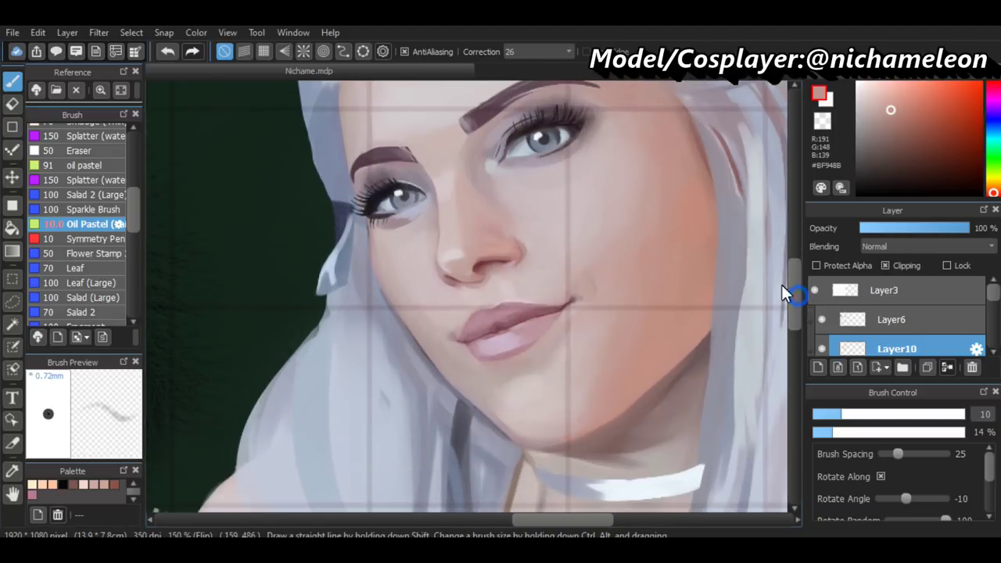
pyautogui.keyDown('alt'); pyautogui.click(664, 206); pyautogui.keyUp('alt')
pyautogui.moveTo(856, 421); pyautogui.dragTo(896, 416)
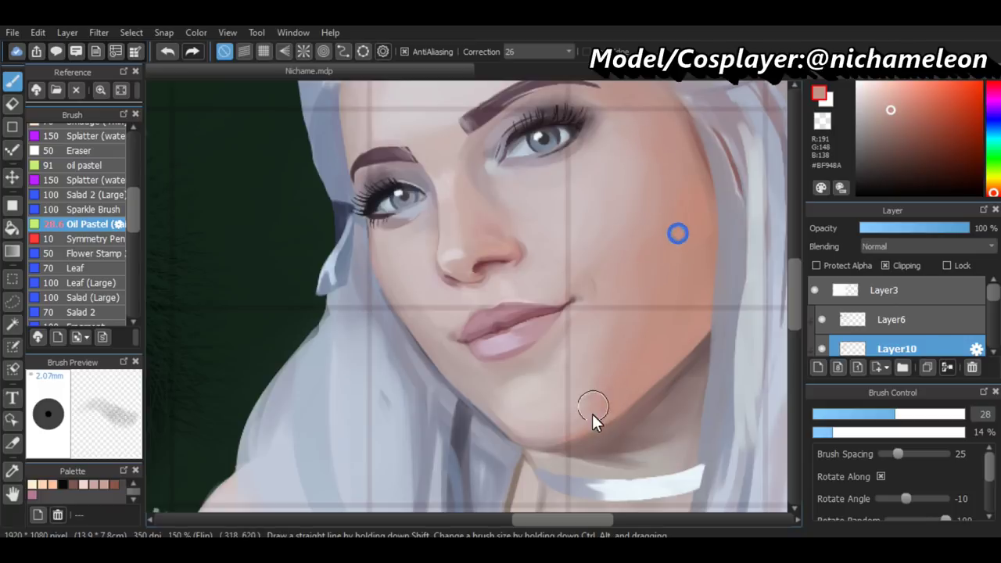
# Warm the underside of the chin and the adjoining jaw edge with #C08E82 at brush size 11.3
pyautogui.hotkey('ctrl', '+')
pyautogui.scroll(-4, 786, 313)
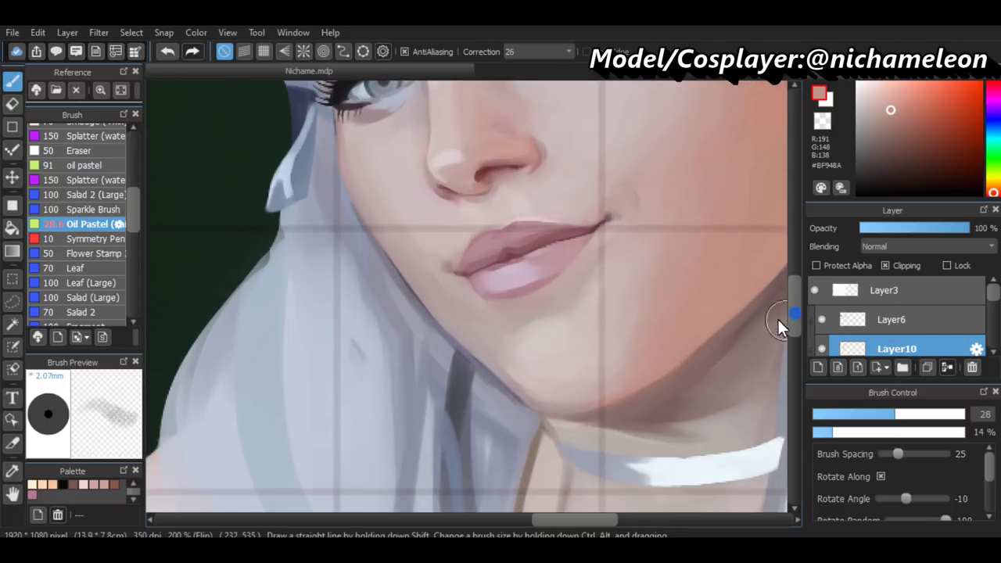
pyautogui.click(845, 414)
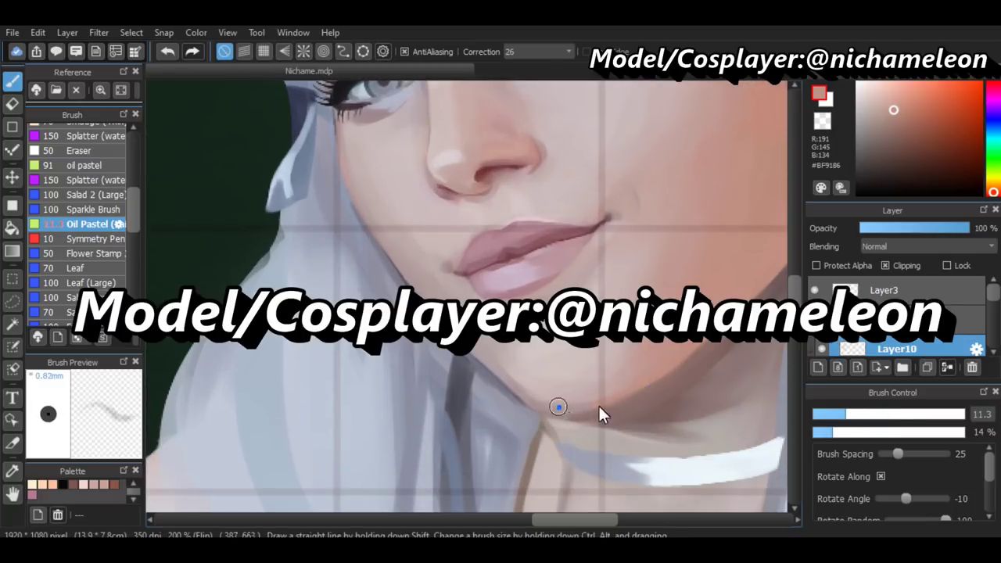
pyautogui.keyDown('alt'); pyautogui.click(671, 368); pyautogui.keyUp('alt')
pyautogui.click(553, 402)
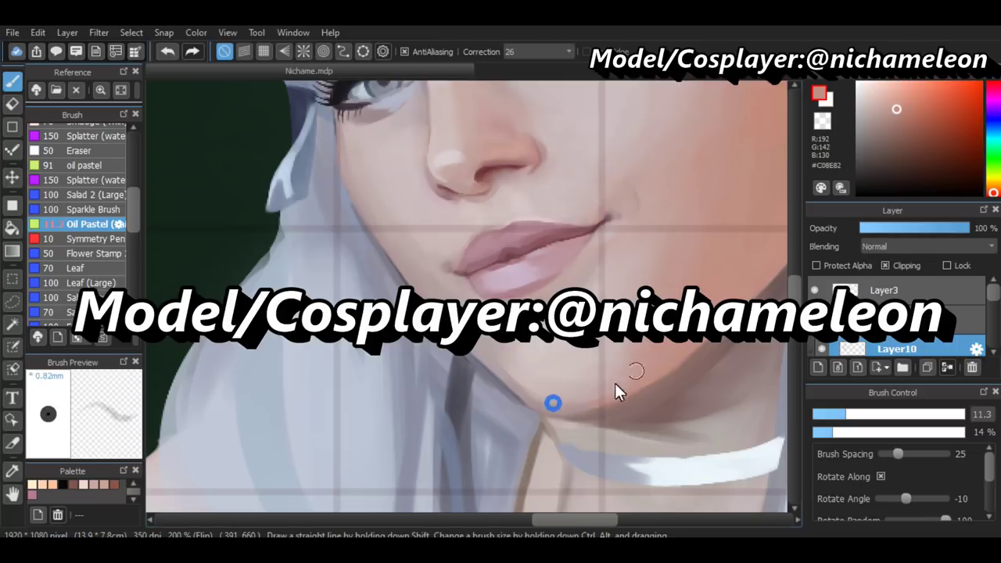
pyautogui.click(659, 348)
pyautogui.click(574, 404)
pyautogui.click(659, 343)
pyautogui.click(588, 396)
# Blend the near cheek beside the mouth at brush size 24
pyautogui.moveTo(861, 415); pyautogui.dragTo(888, 415)
pyautogui.click(651, 273)
pyautogui.click(683, 239)
# Smooth the far side of the chin with the sampled skin tones #C8B5B5 and #D2C6C4
pyautogui.keyDown('alt'); pyautogui.click(524, 379); pyautogui.keyUp('alt')
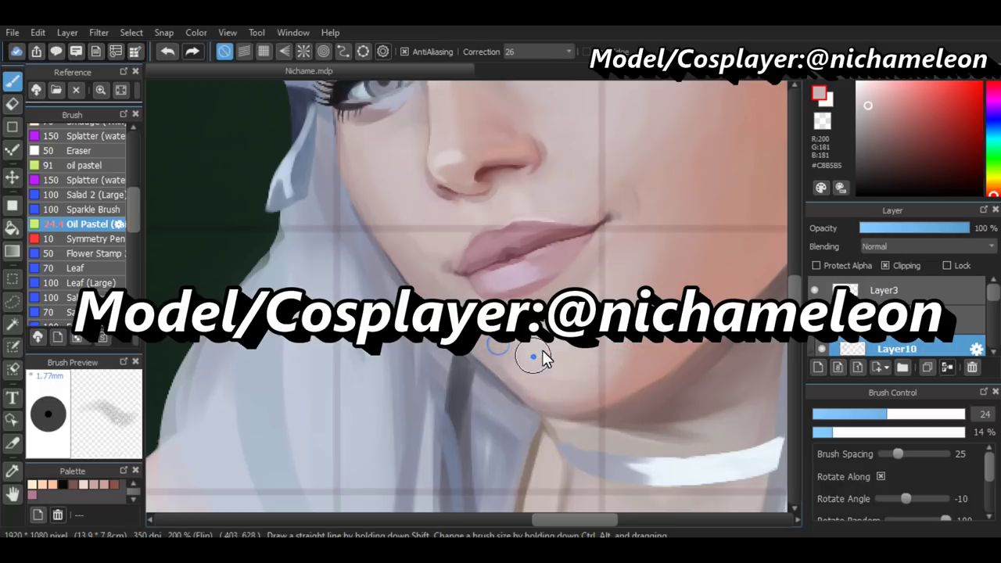
pyautogui.keyDown('alt'); pyautogui.click(533, 355); pyautogui.keyUp('alt')
pyautogui.keyDown('alt'); pyautogui.click(523, 352); pyautogui.keyUp('alt')
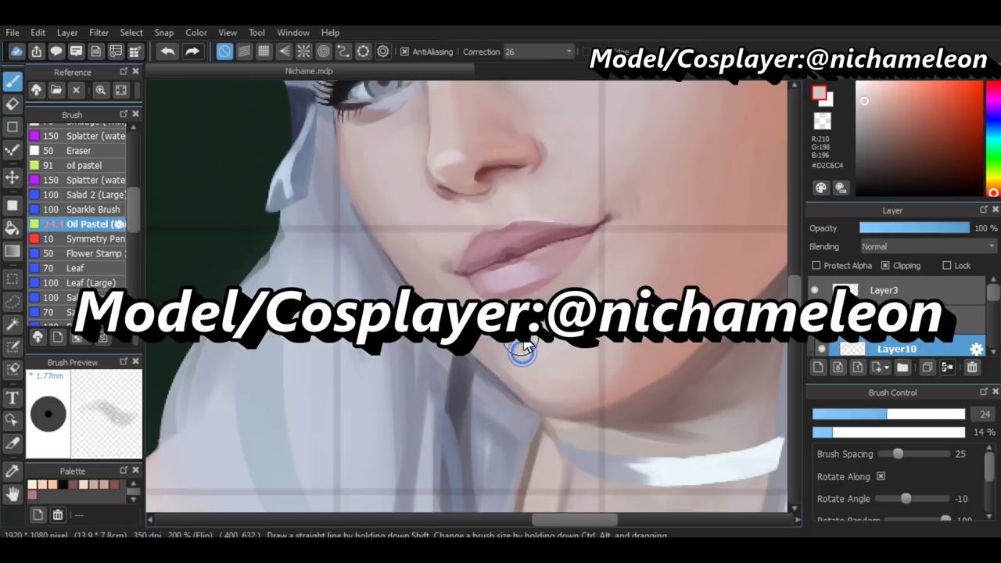
# Soften the skin around the near mouth corner and the far lower cheek with #B8A6A4
pyautogui.keyDown('alt'); pyautogui.click(614, 236); pyautogui.keyUp('alt')
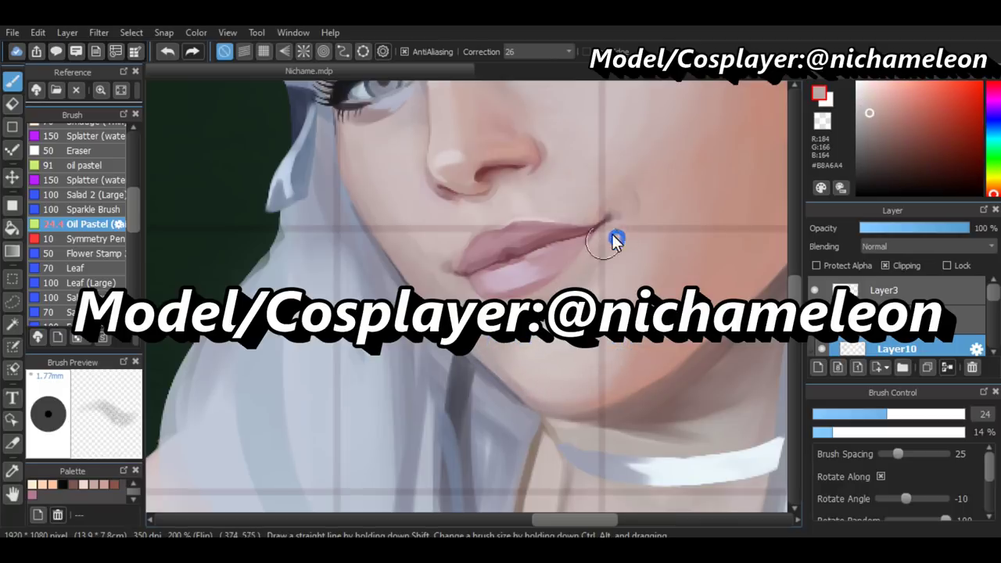
pyautogui.keyDown('alt'); pyautogui.click(628, 221); pyautogui.keyUp('alt')
pyautogui.keyDown('alt'); pyautogui.click(619, 246); pyautogui.keyUp('alt')
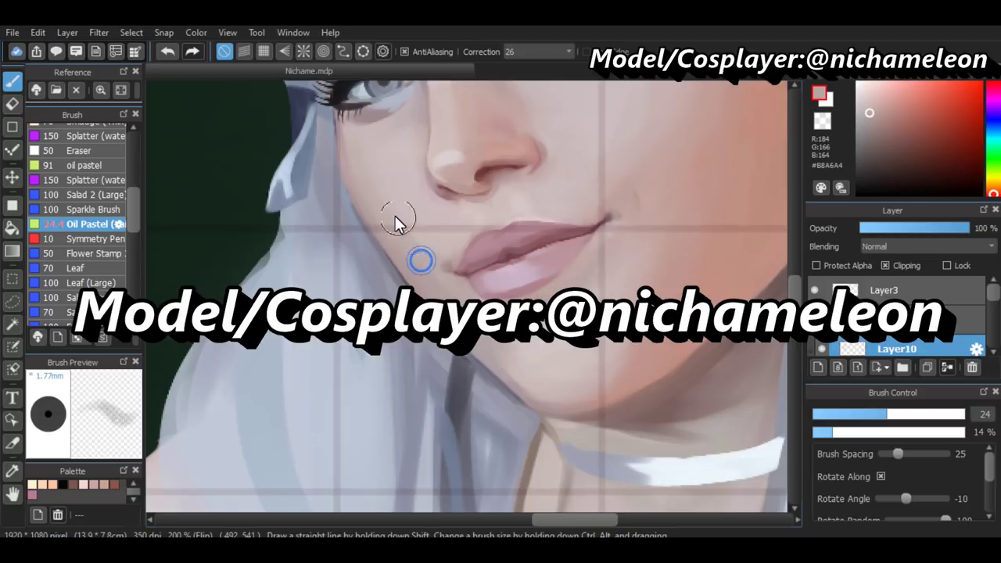
# Smooth the skin beside the far mouth corner and up the far cheek with #BAA8A7 and #C9B7B7 at brush size 14.6
pyautogui.scroll(2, 446, 278)
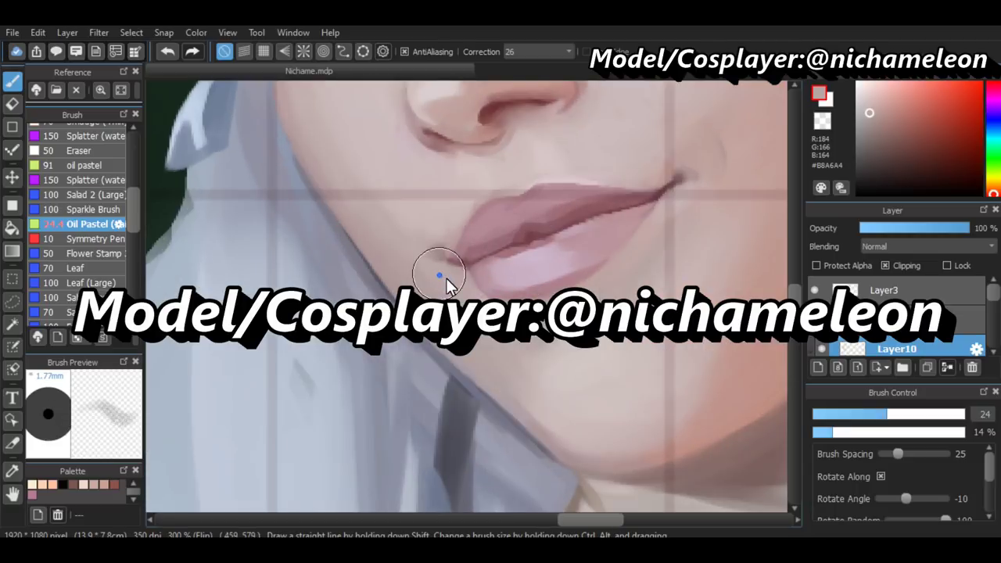
pyautogui.click(858, 414)
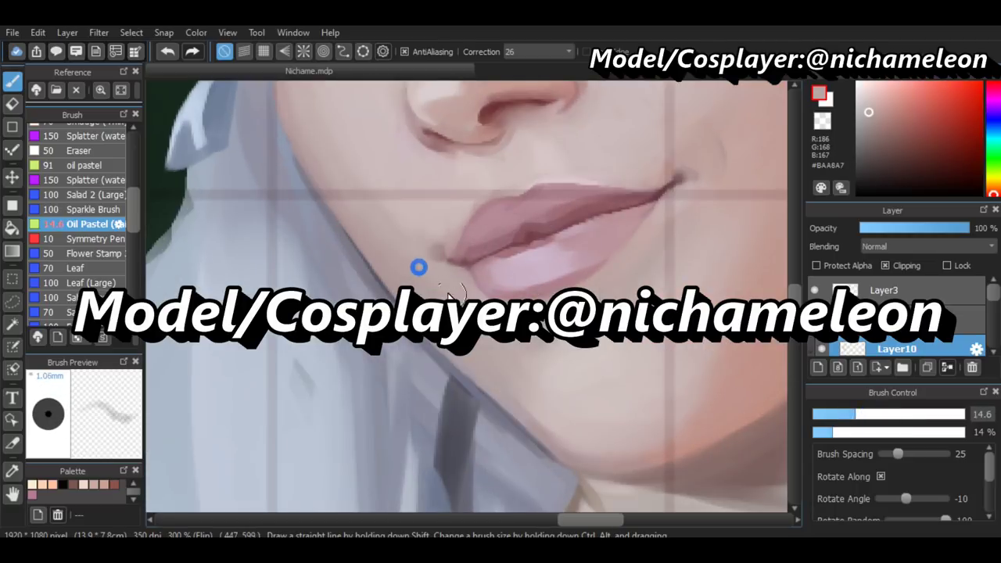
pyautogui.click(398, 228)
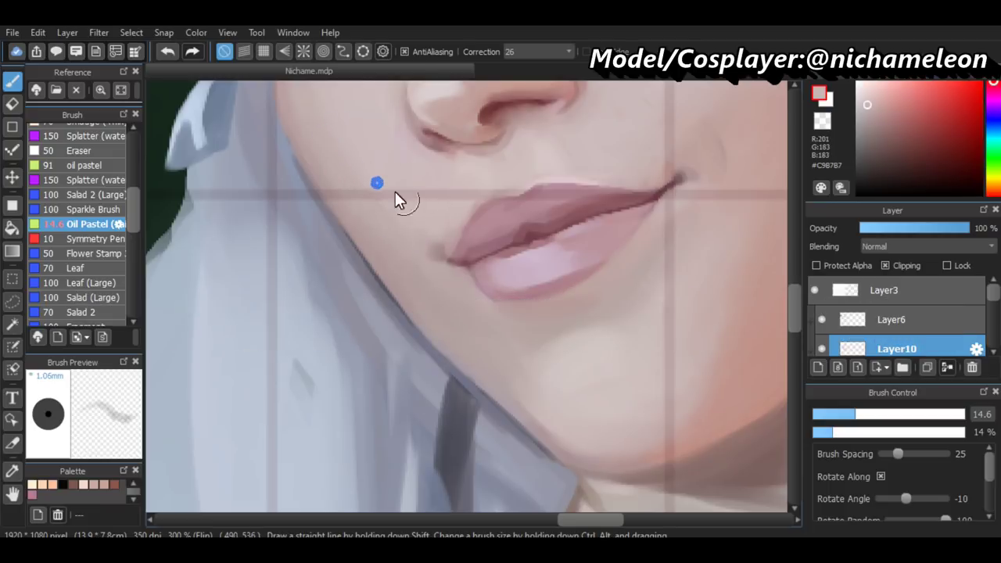
# Blend the near cheek and temple with the warm skin tone #D3AEA3, using brush sizes 34 and 45 at 12% opacity
pyautogui.scroll(-6, 500, 302)
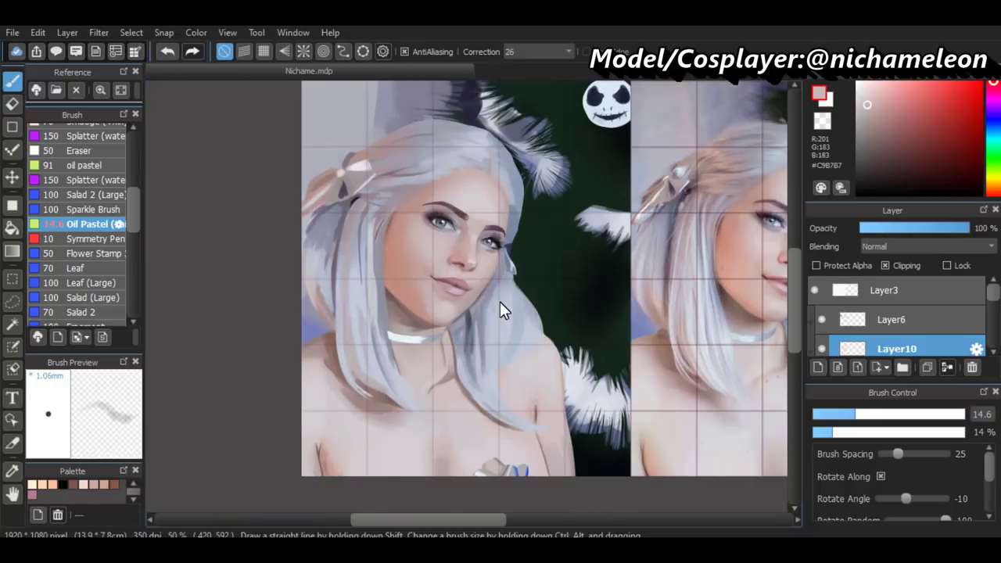
pyautogui.scroll(-1, 500, 302)
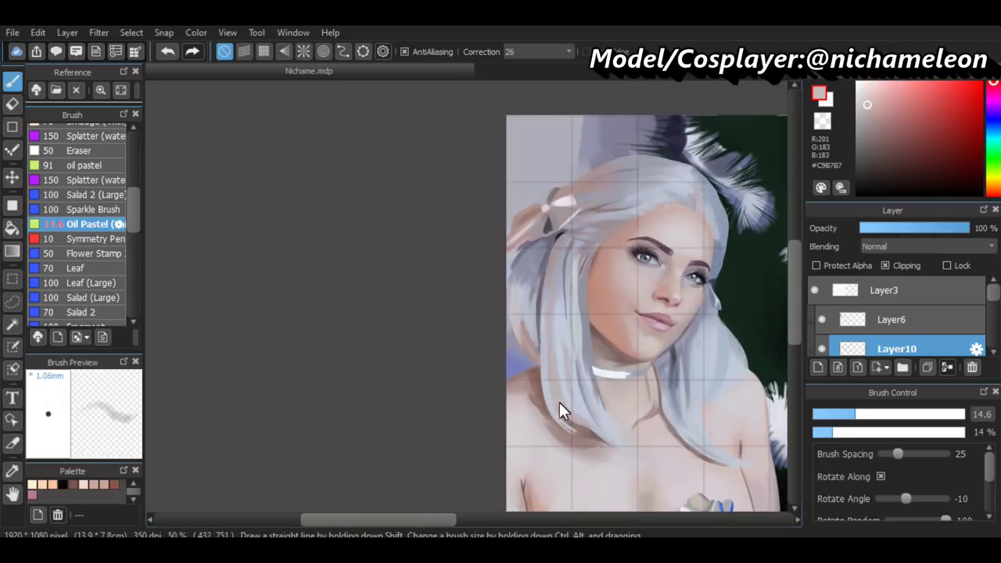
pyautogui.scroll(-2, 612, 413)
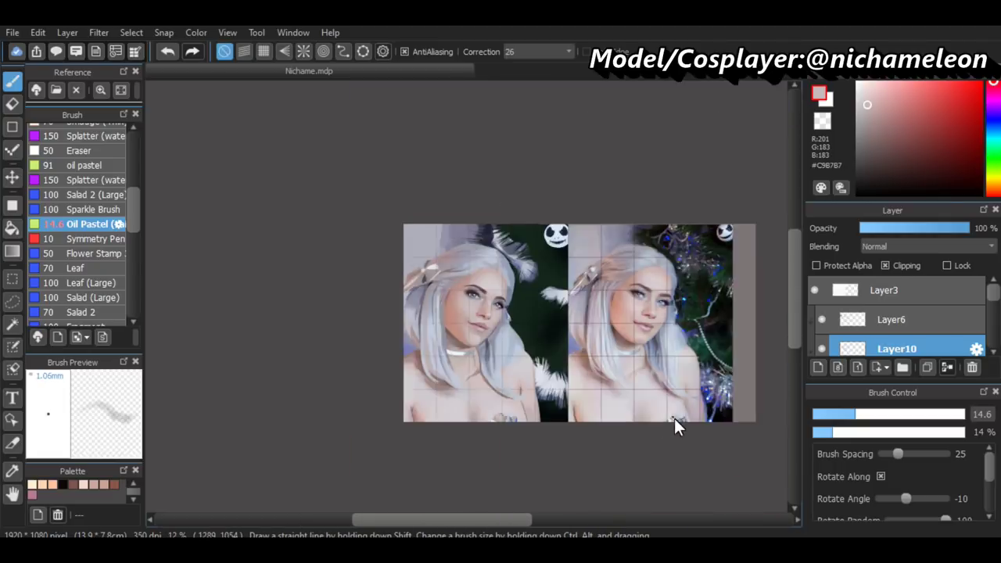
pyautogui.scroll(4, 635, 309)
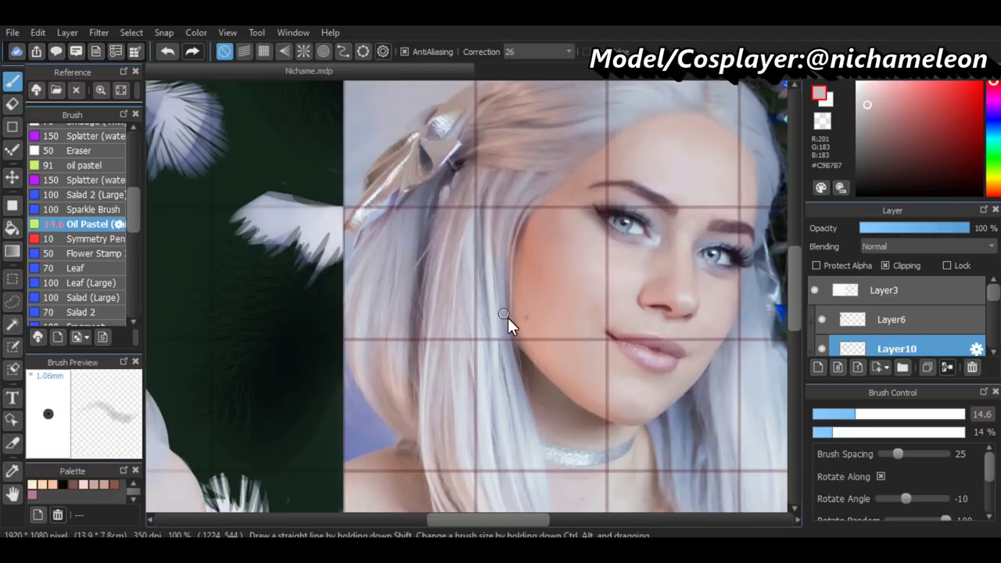
pyautogui.keyDown('alt'); pyautogui.click(579, 361); pyautogui.keyUp('alt')
pyautogui.moveTo(509, 520); pyautogui.dragTo(393, 522)
pyautogui.scroll(1, 736, 436)
pyautogui.moveTo(853, 415); pyautogui.dragTo(905, 420)
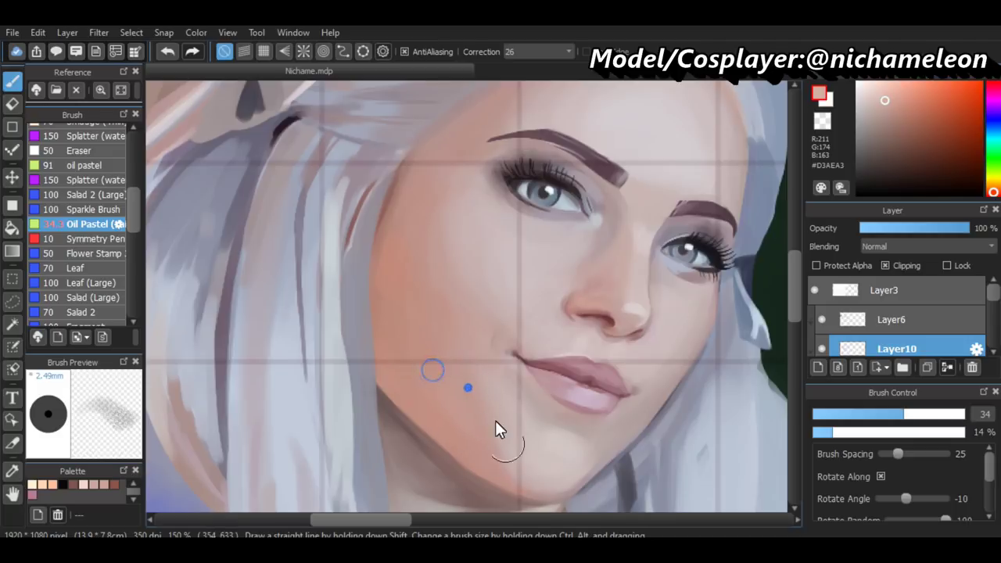
pyautogui.moveTo(899, 415); pyautogui.dragTo(861, 416)
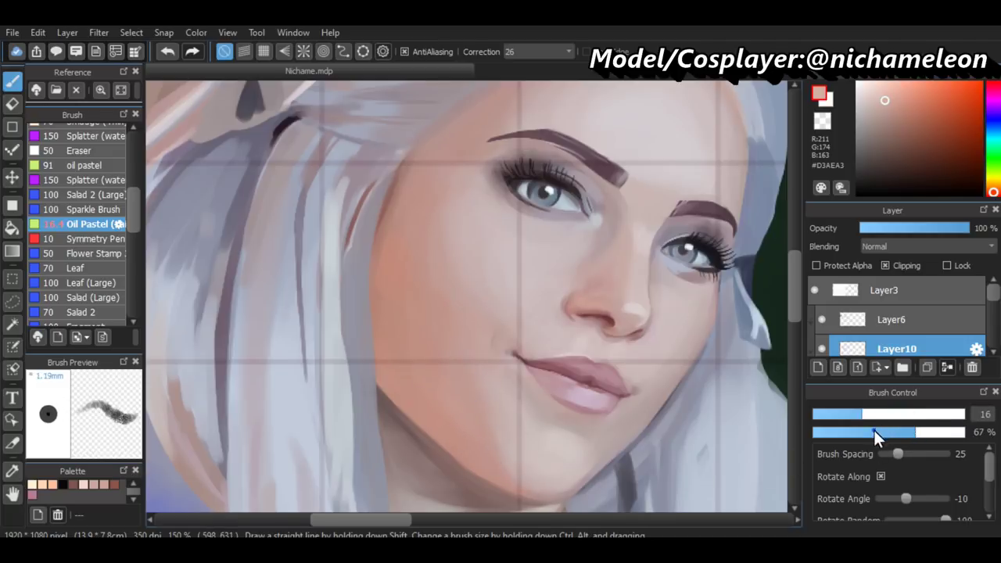
pyautogui.moveTo(464, 295)
pyautogui.mouseDown()
pyautogui.moveTo(509, 313)
pyautogui.moveTo(569, 391)
pyautogui.mouseUp()
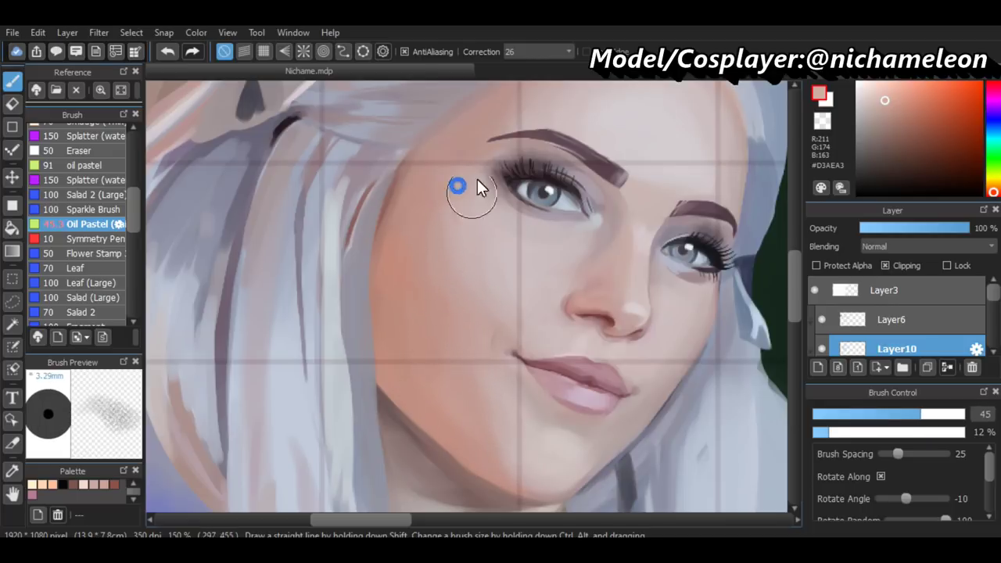
# Mirror the canvas view and examine the portrait's blended skin, toggling Layer10's visibility for comparison
pyautogui.scroll(-6, 547, 400)
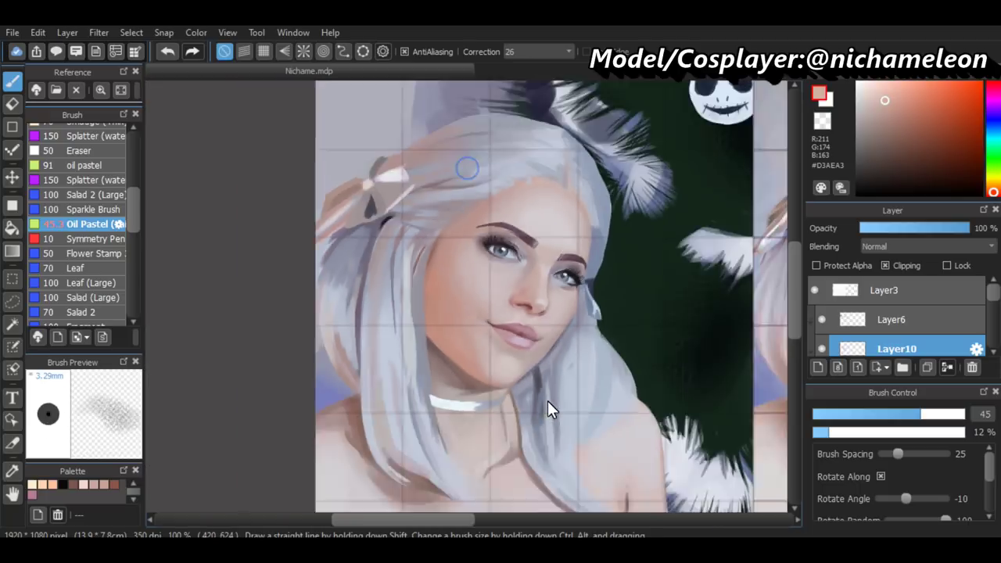
pyautogui.hotkey('ctrl', '+')
pyautogui.press('h')
pyautogui.hotkey('ctrl', '-')
pyautogui.hotkey('ctrl', '+')
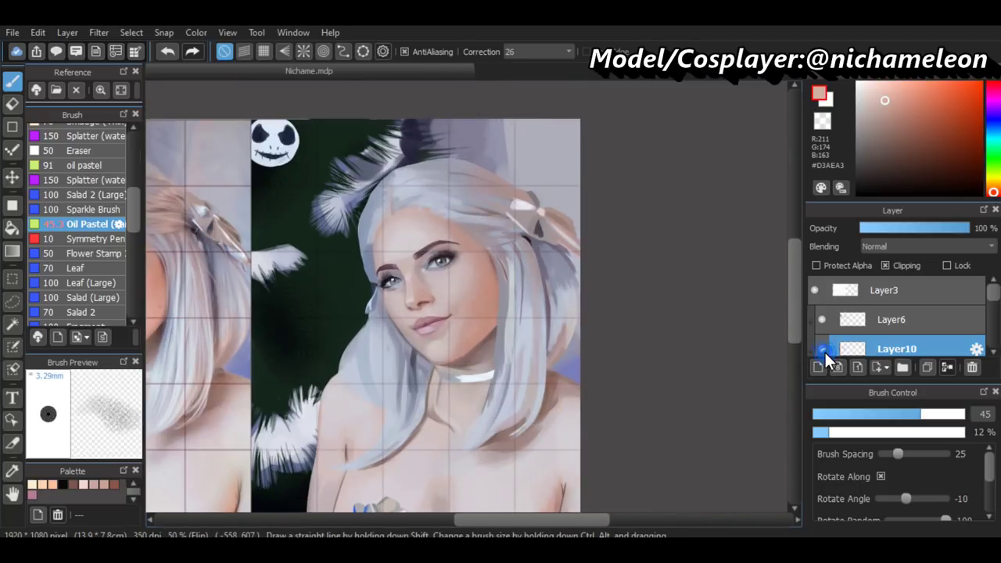
pyautogui.hotkey('ctrl', '+')
pyautogui.hotkey('ctrl', '+')
pyautogui.hotkey('ctrl', '+')
pyautogui.hotkey('ctrl', '+')
pyautogui.hotkey('ctrl', '+')
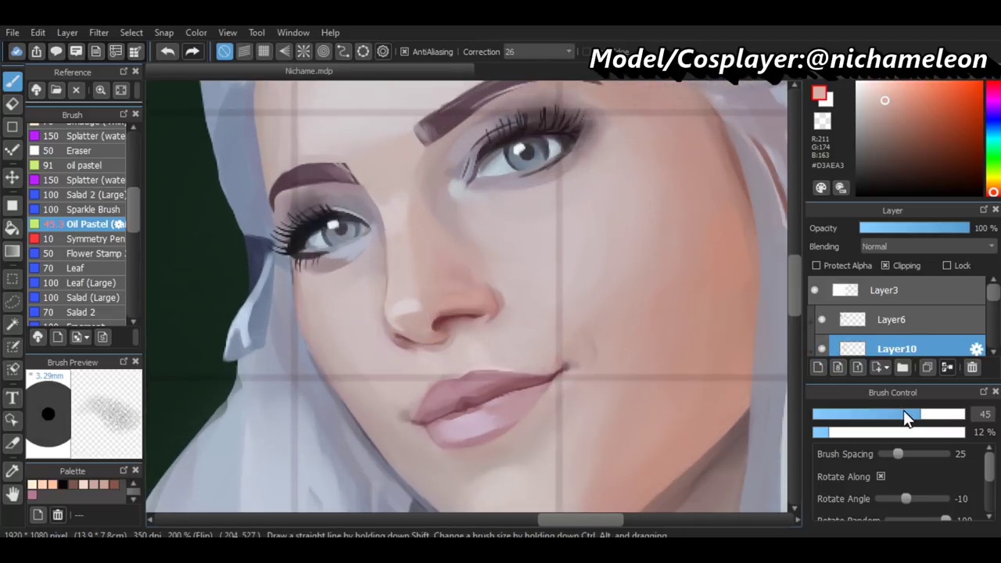
# Soften the nose bridge with the light skin tones #D3C8C6 and #CFBDBD, reducing the brush size to 23 and 15
pyautogui.moveTo(905, 414); pyautogui.dragTo(886, 415)
pyautogui.keyDown('alt'); pyautogui.click(367, 206); pyautogui.keyUp('alt')
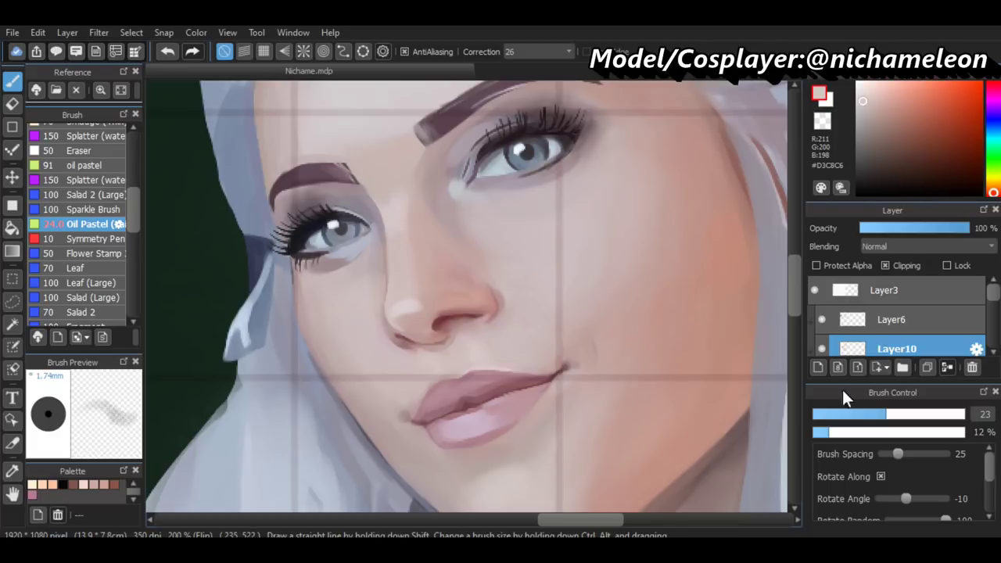
pyautogui.click(867, 415)
pyautogui.click(375, 191)
pyautogui.moveTo(398, 188)
pyautogui.mouseDown()
pyautogui.moveTo(407, 239)
pyautogui.moveTo(391, 253)
pyautogui.moveTo(384, 219)
pyautogui.moveTo(405, 252)
pyautogui.mouseUp()
pyautogui.click(376, 192)
pyautogui.moveTo(398, 204)
pyautogui.mouseDown()
pyautogui.moveTo(413, 313)
pyautogui.moveTo(436, 304)
pyautogui.moveTo(427, 291)
pyautogui.moveTo(436, 284)
pyautogui.mouseUp()
pyautogui.click(397, 284)
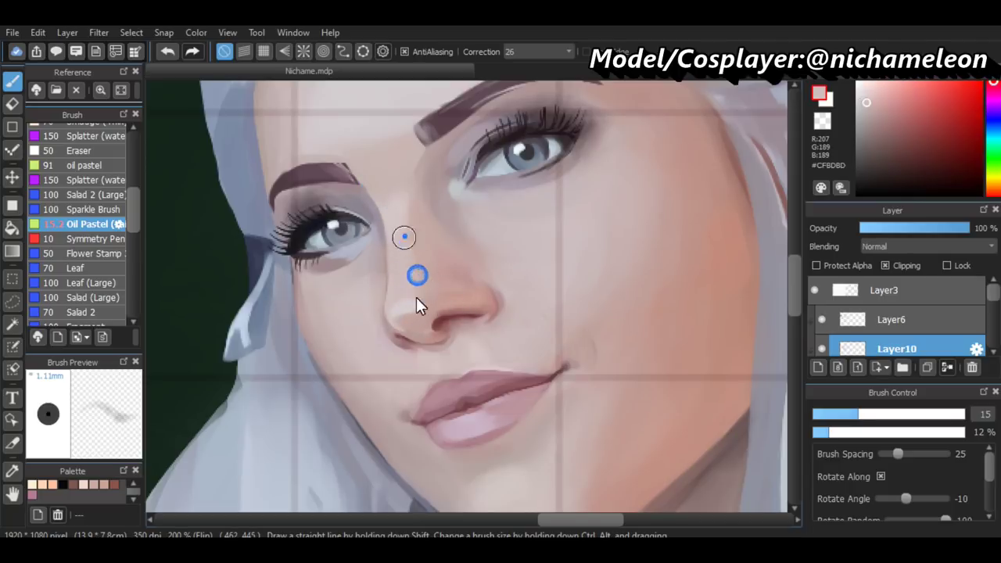
# Blend the shaded side of the nose up to the near eye's inner corner with sampled skin tones, including #AC9899
pyautogui.keyDown('alt'); pyautogui.click(425, 262); pyautogui.keyUp('alt')
pyautogui.moveTo(431, 286)
pyautogui.mouseDown()
pyautogui.moveTo(465, 284)
pyautogui.moveTo(458, 193)
pyautogui.mouseUp()
pyautogui.keyDown('alt'); pyautogui.click(432, 186); pyautogui.keyUp('alt')
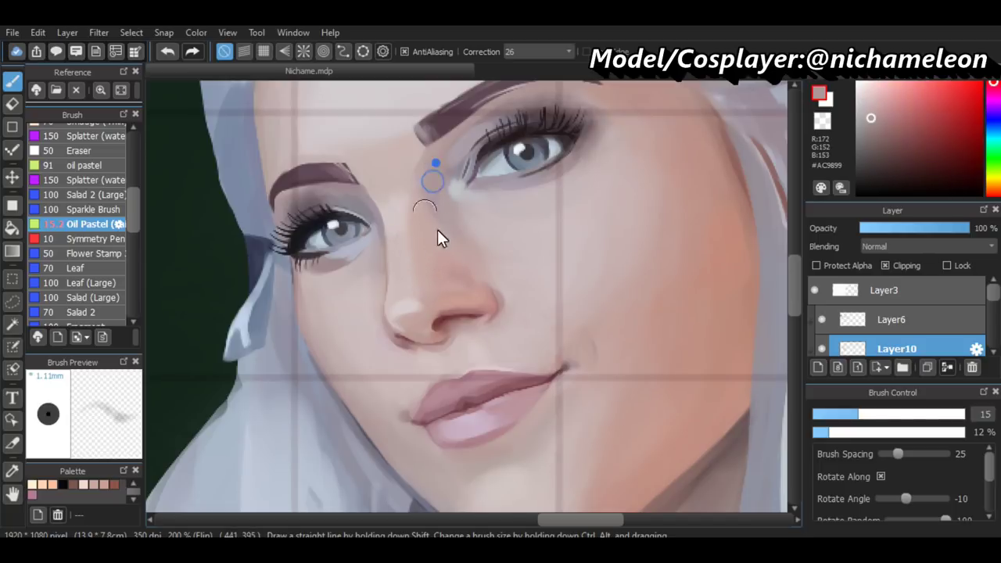
pyautogui.moveTo(444, 184); pyautogui.dragTo(457, 219)
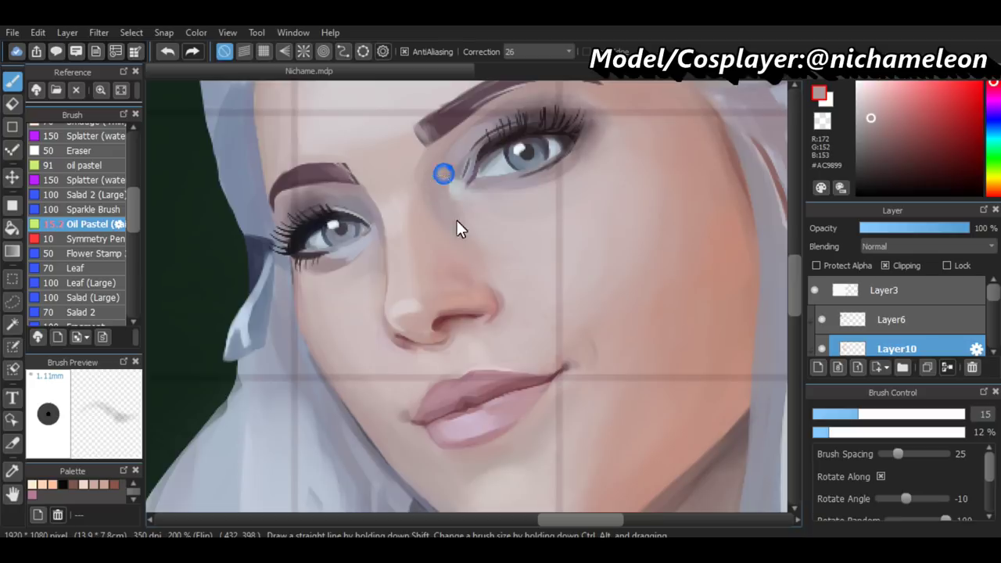
# Soften the near eye's inner lid with #AB9EA6 and the far upper eyelid with #9E8F94
pyautogui.keyDown('alt'); pyautogui.click(453, 163); pyautogui.keyUp('alt')
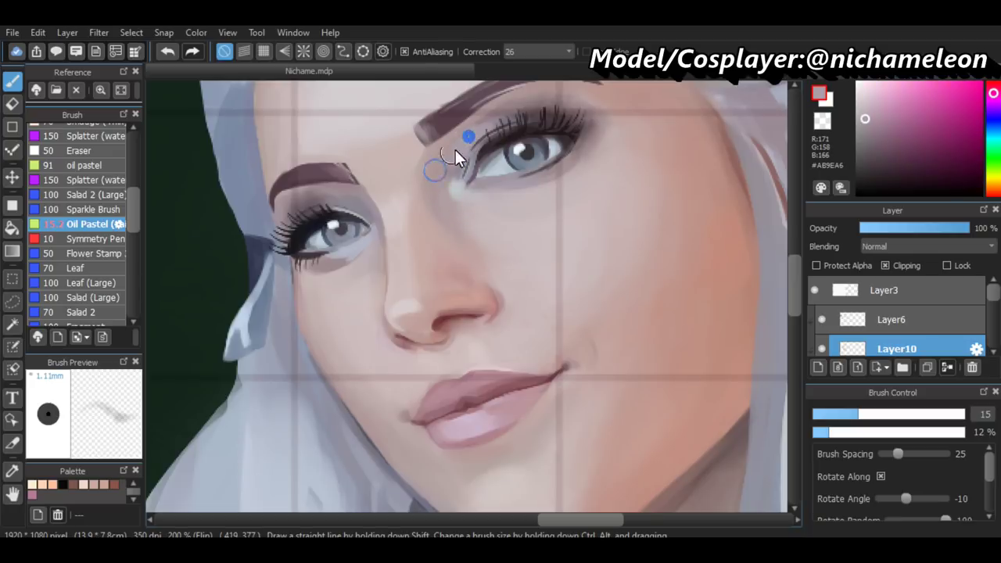
pyautogui.keyDown('alt'); pyautogui.click(473, 140); pyautogui.keyUp('alt')
pyautogui.keyDown('alt'); pyautogui.click(328, 196); pyautogui.keyUp('alt')
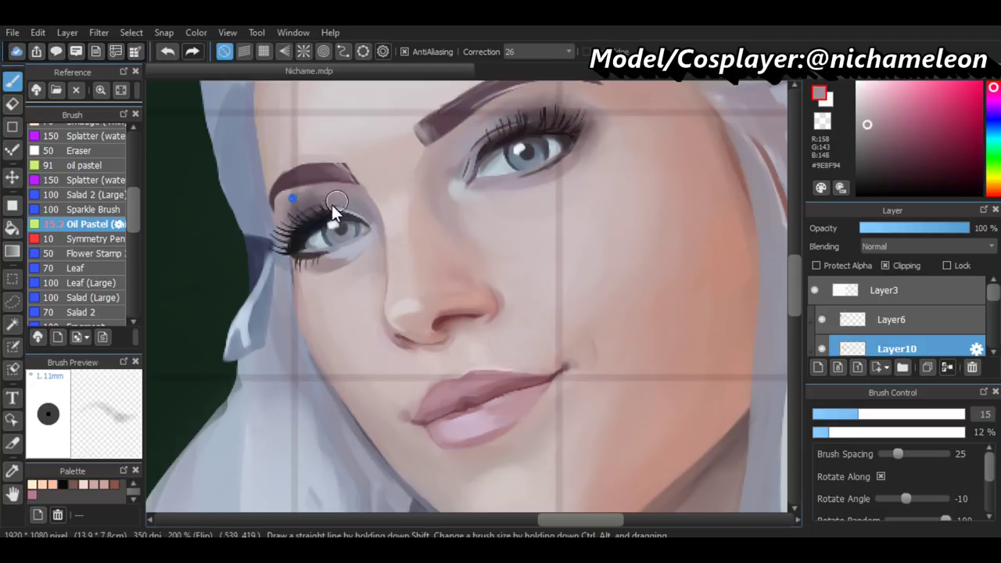
# Check the face shading by toggling Layer10's visibility, and examine the far eye and nose in the reference photo
pyautogui.hotkey('ctrl', '-')
pyautogui.hotkey('ctrl', '-')
pyautogui.hotkey('ctrl', '-')
pyautogui.hotkey('ctrl', '-')
pyautogui.hotkey('ctrl', '-')
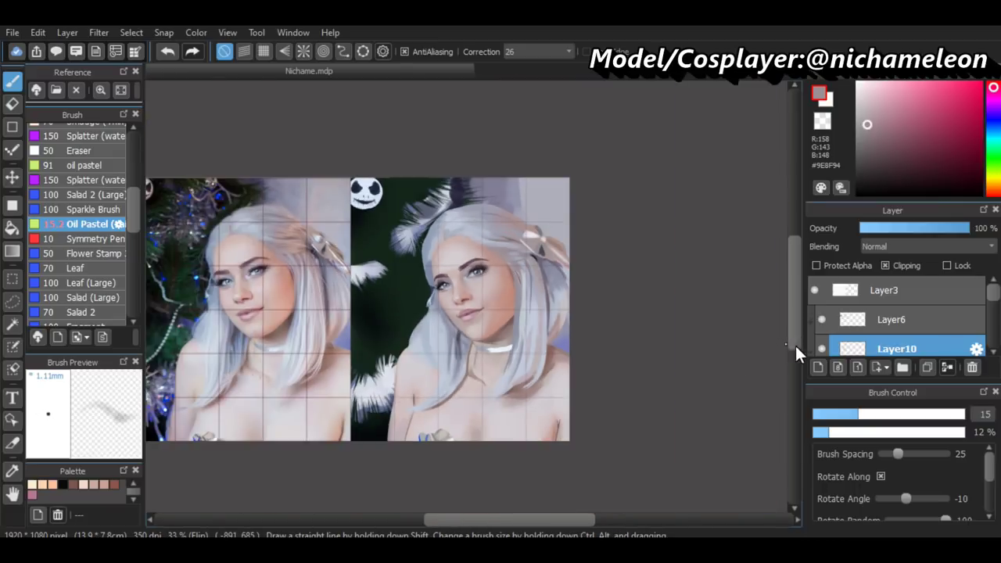
pyautogui.click(819, 348)
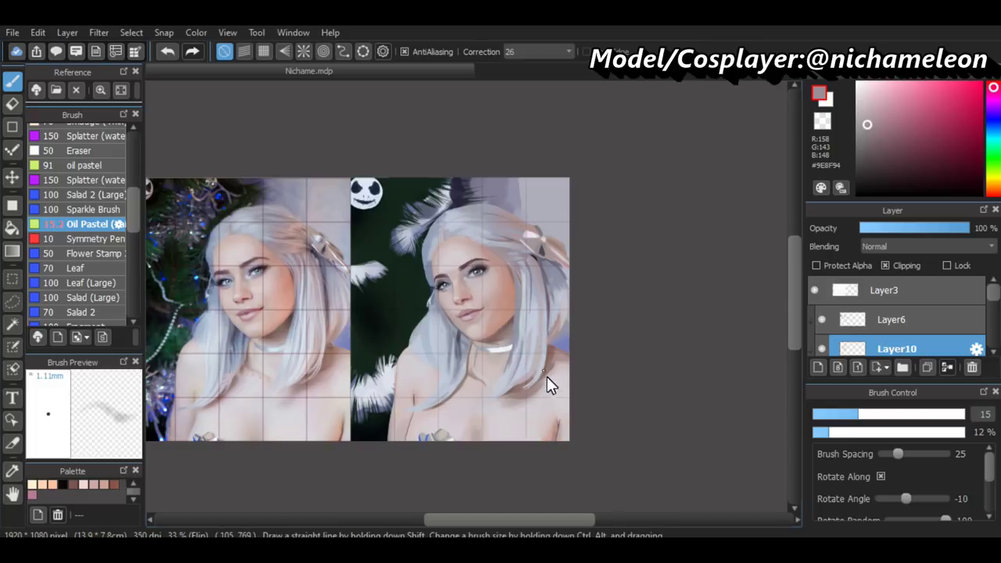
pyautogui.hotkey('ctrl', '+')
pyautogui.hotkey('ctrl', '+')
pyautogui.hotkey('ctrl', '+')
pyautogui.hotkey('ctrl', '+')
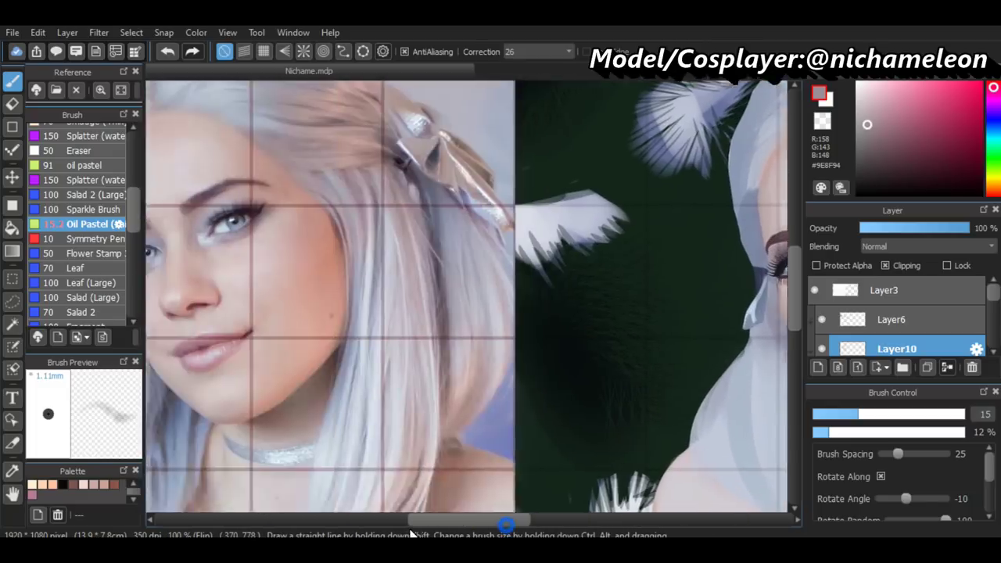
pyautogui.hotkey('ctrl', '+')
pyautogui.hotkey('ctrl', '+')
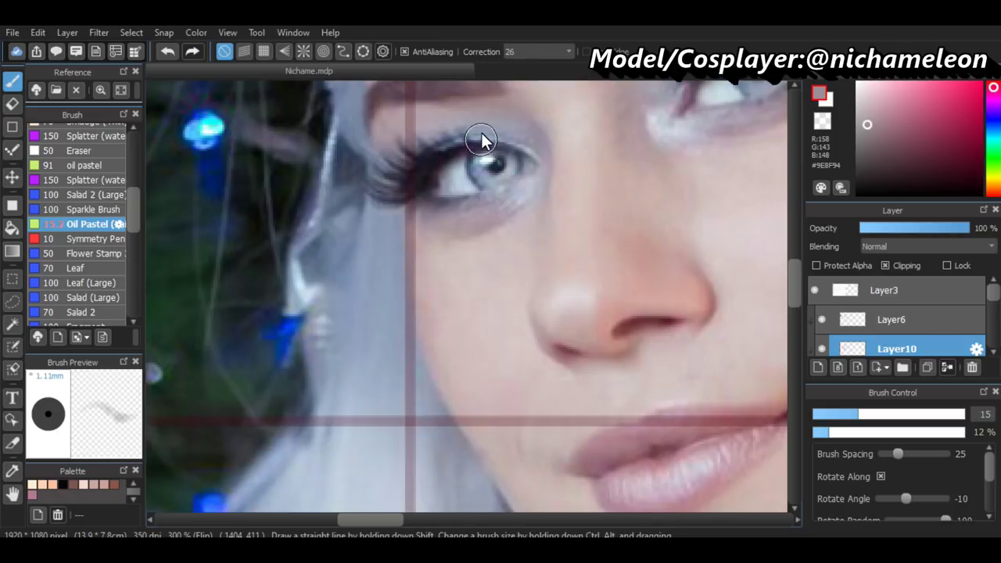
# Undo the last eyelid stroke and shade the far upper eyelid with blue-grey #929BB1 at brush size 8.1
pyautogui.hotkey('ctrl', '-')
pyautogui.moveTo(406, 531); pyautogui.dragTo(580, 519)
pyautogui.hotkey('ctrl', '+')
pyautogui.moveTo(860, 414); pyautogui.dragTo(843, 415)
pyautogui.hotkey('ctrl', 'z')
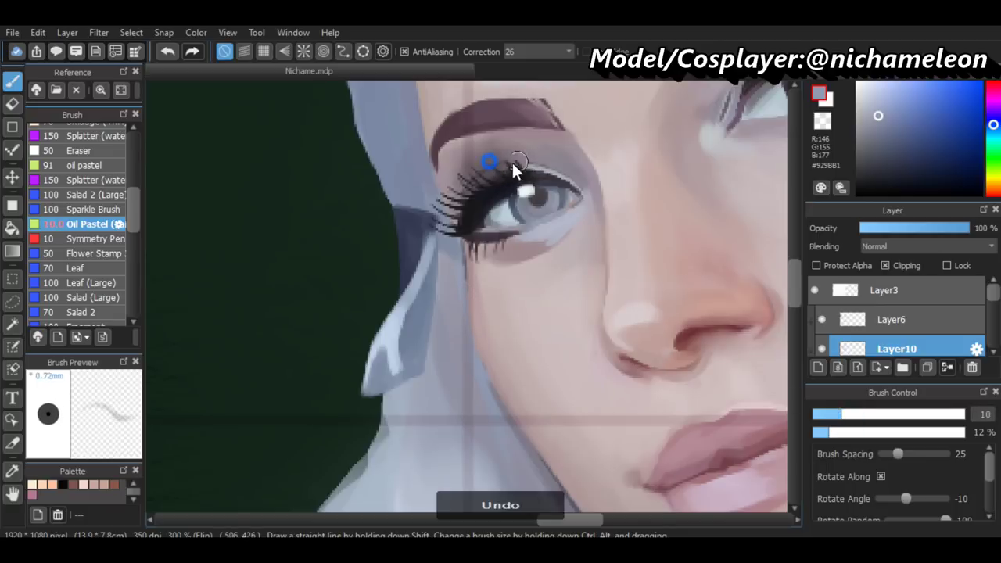
pyautogui.click(836, 414)
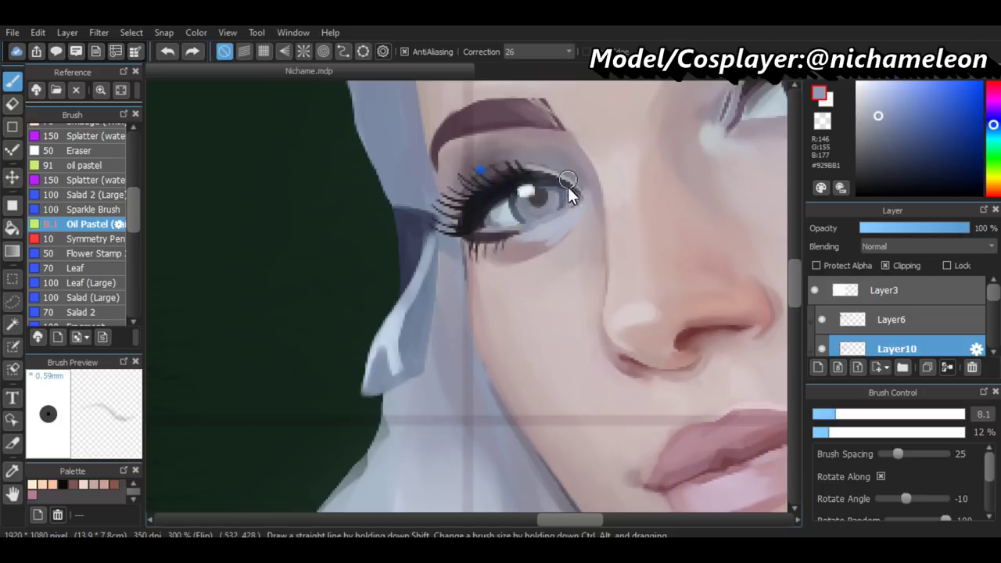